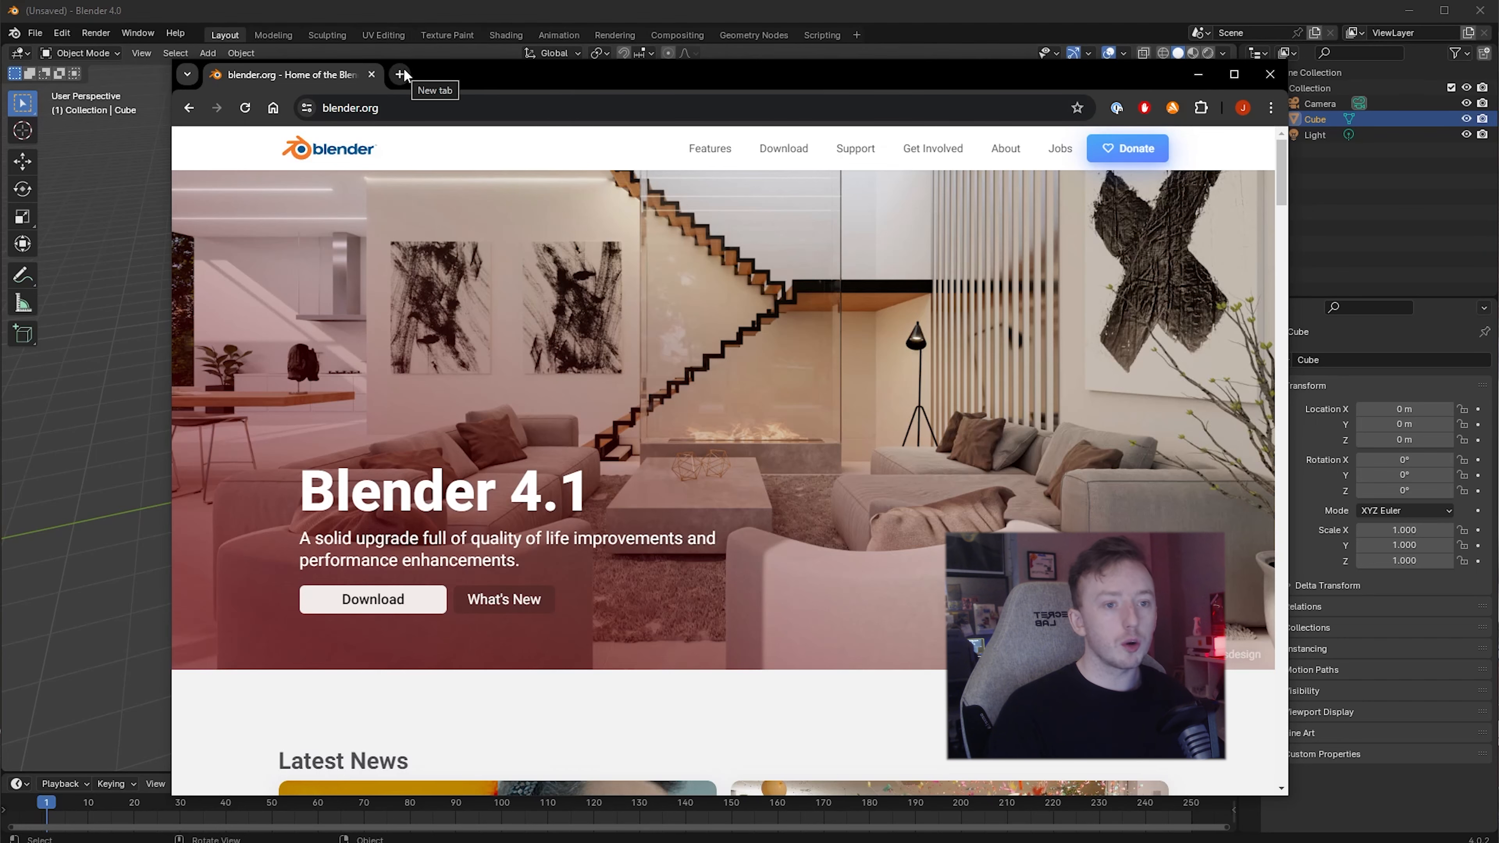
# Bring Blender back into view and examine the default cube from several angles and distances
pyautogui.click(1197, 74)
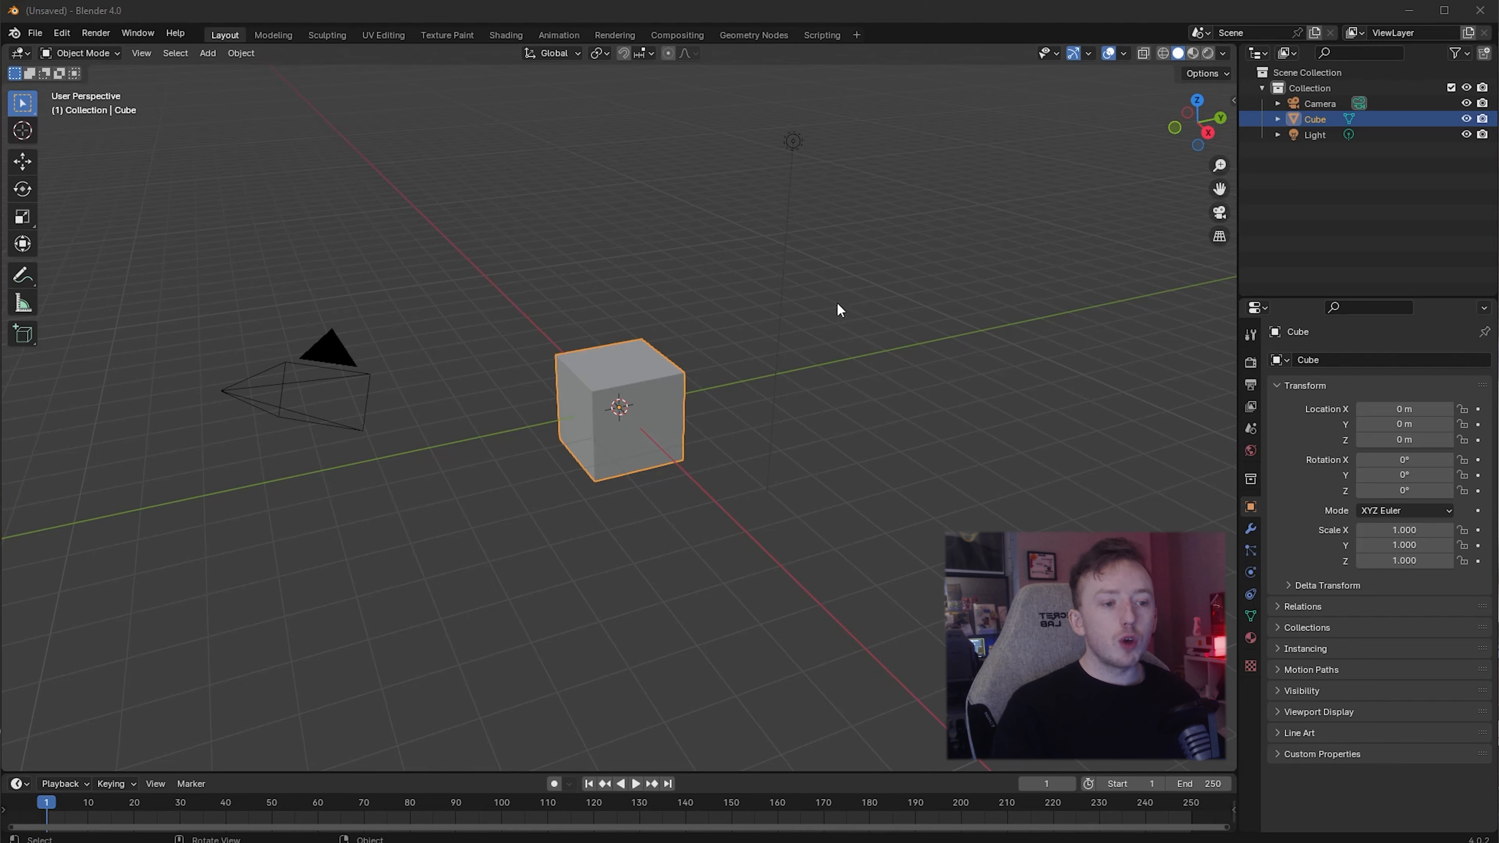
pyautogui.moveTo(872, 310); pyautogui.dragTo(789, 330, button='middle')
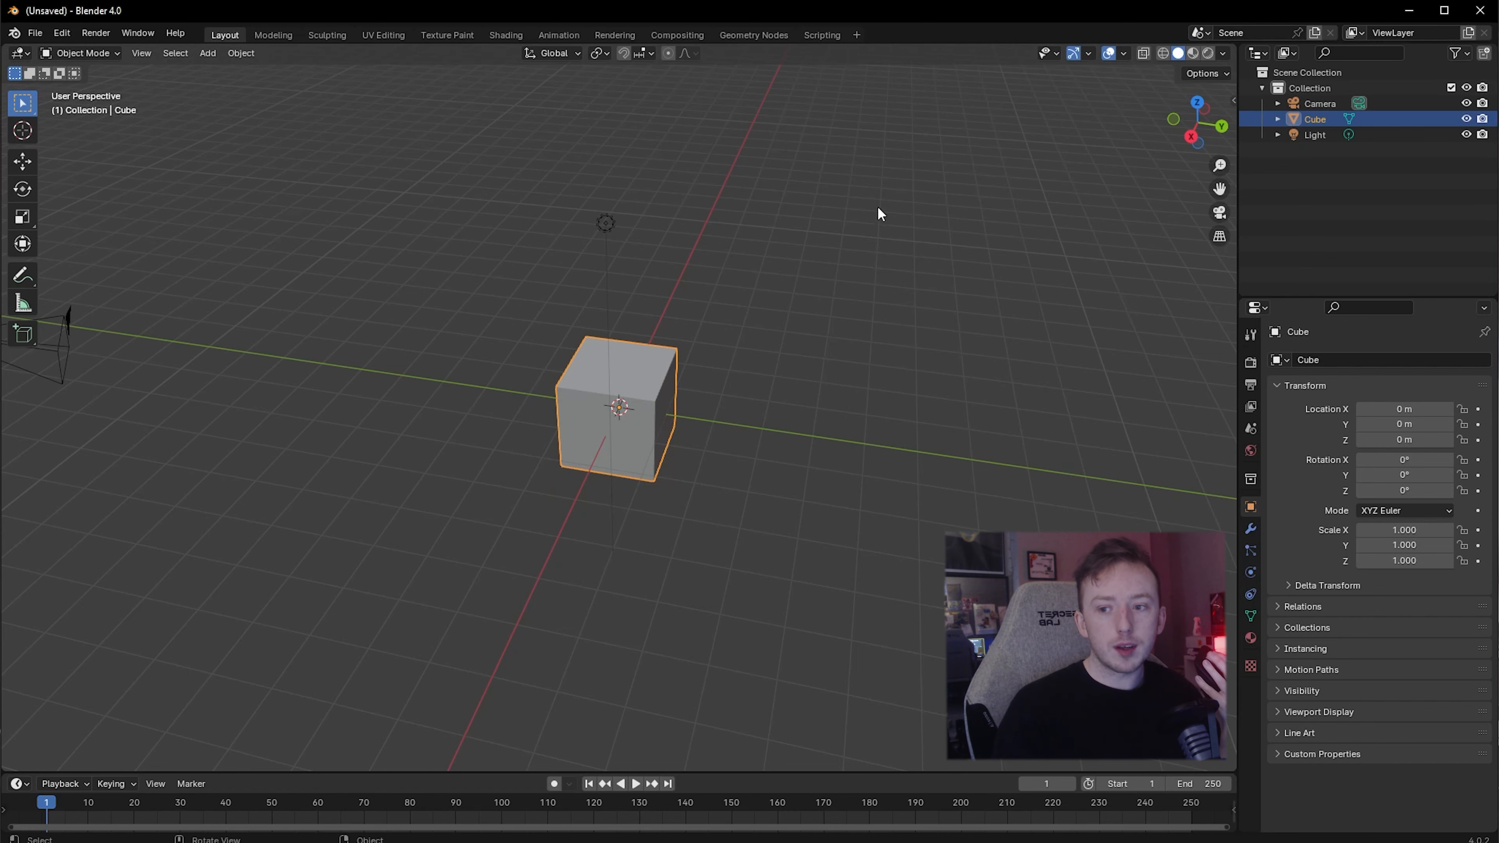
pyautogui.moveTo(965, 196); pyautogui.dragTo(930, 161, button='middle')
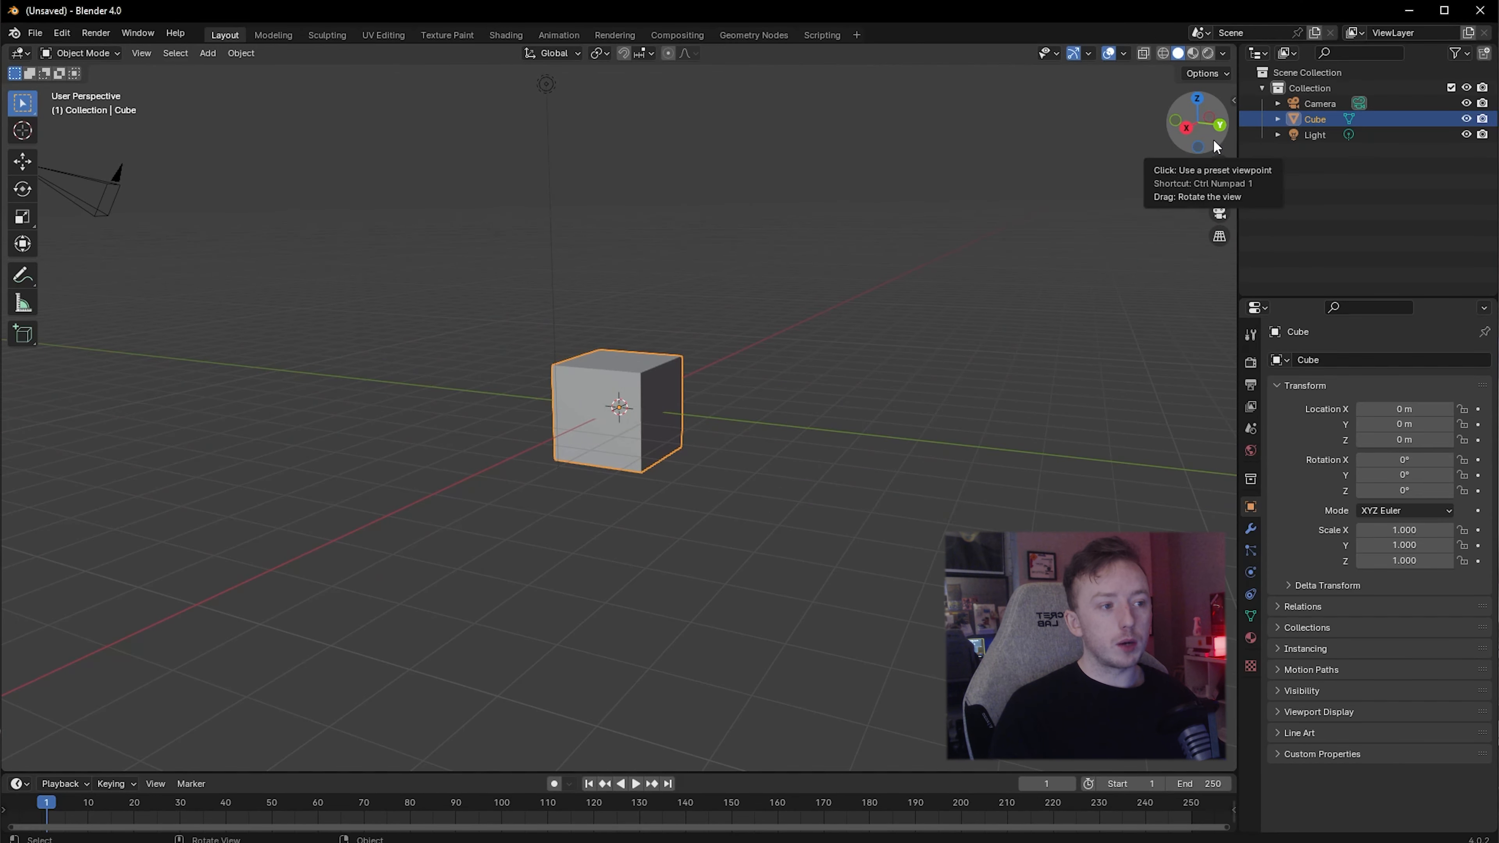
pyautogui.moveTo(1216, 146); pyautogui.dragTo(770, 276)
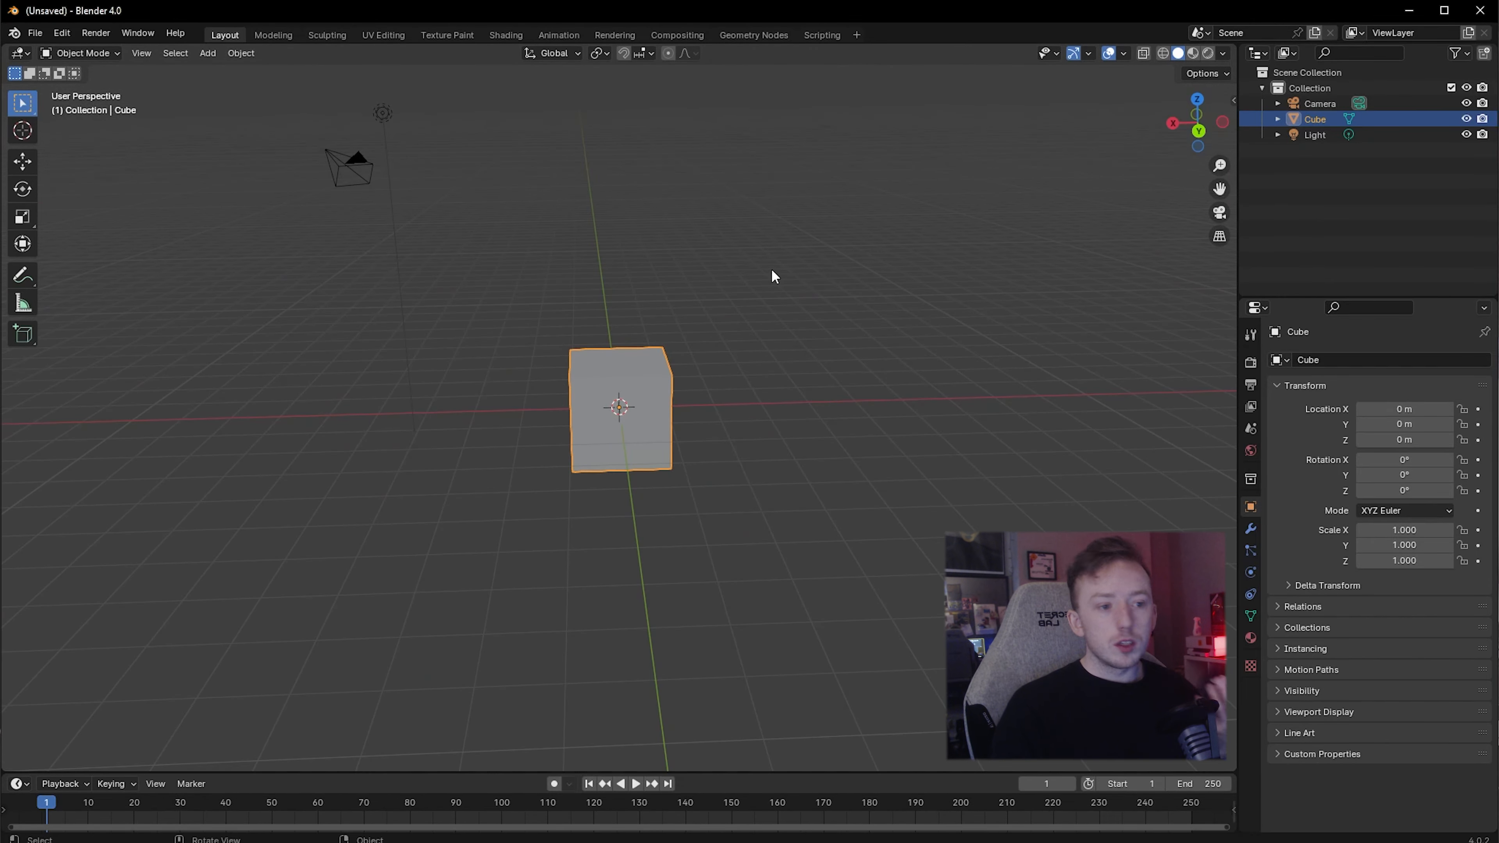
pyautogui.scroll(5, 771, 276)
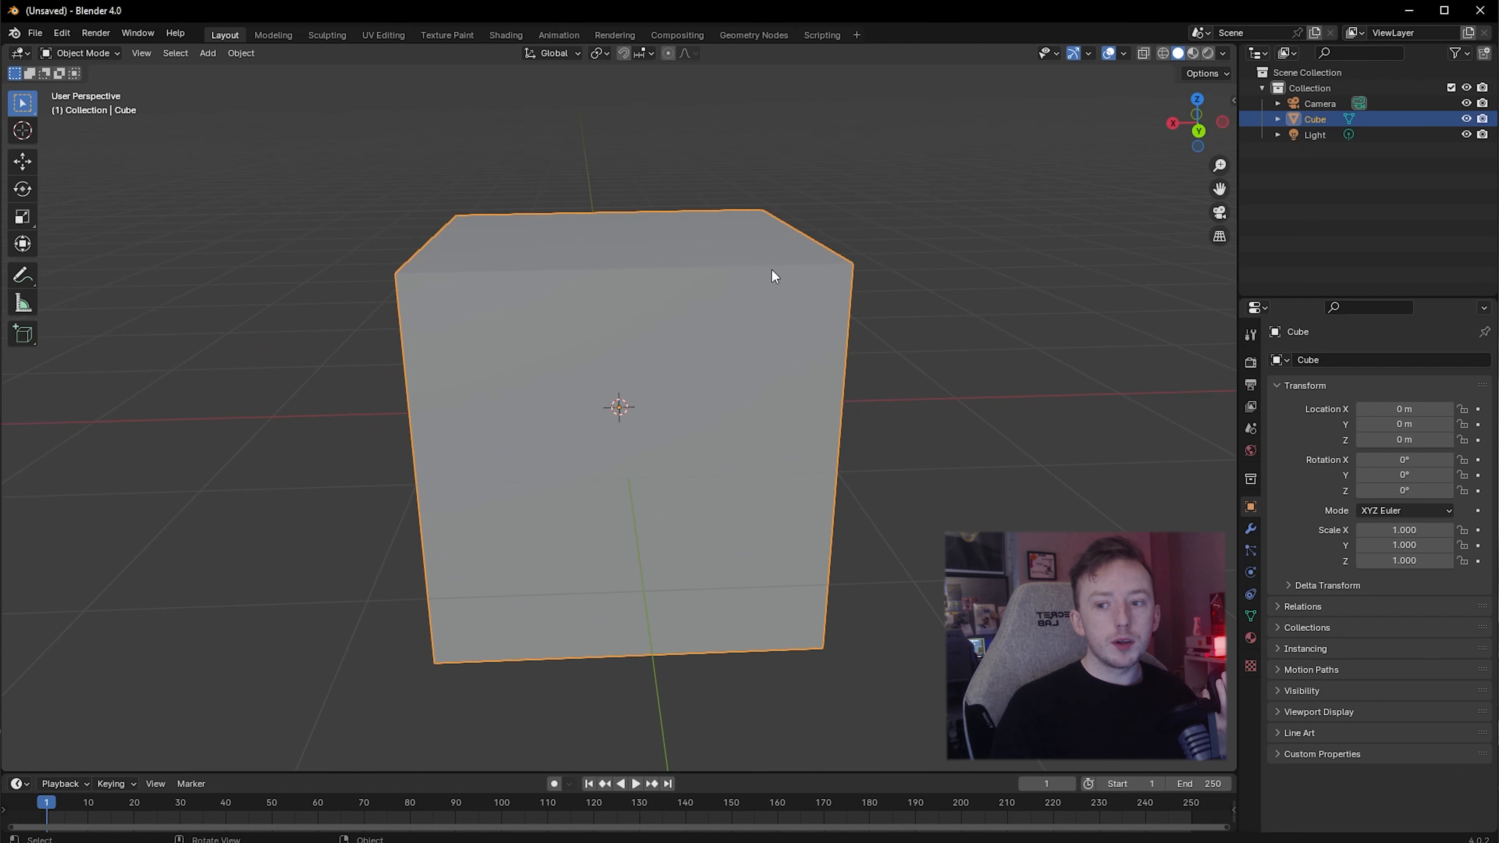
pyautogui.scroll(-8, 772, 272)
pyautogui.scroll(4, 772, 271)
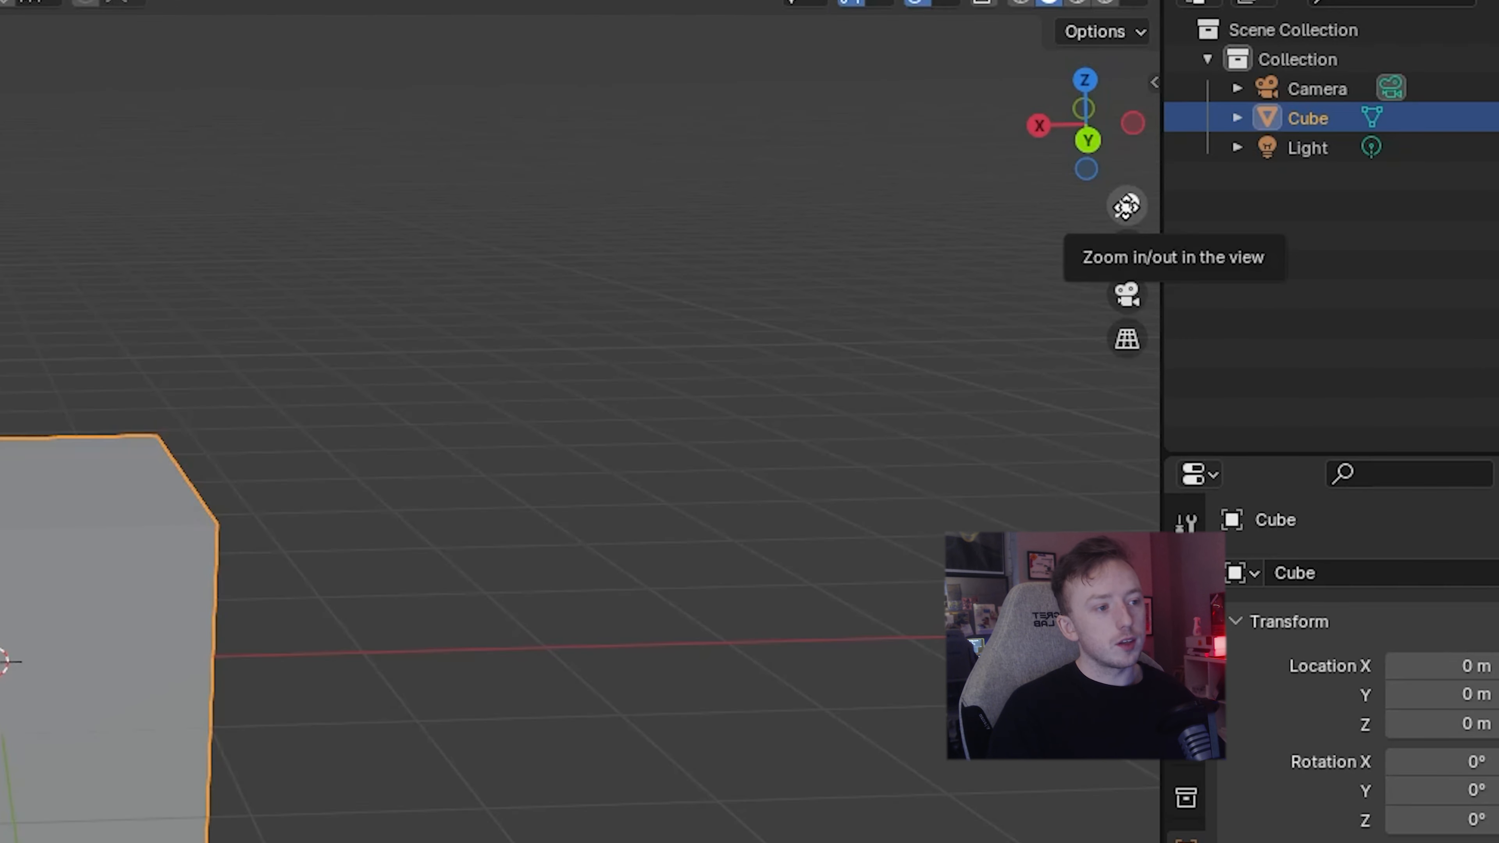
pyautogui.moveTo(1128, 205); pyautogui.dragTo(1128, 254)
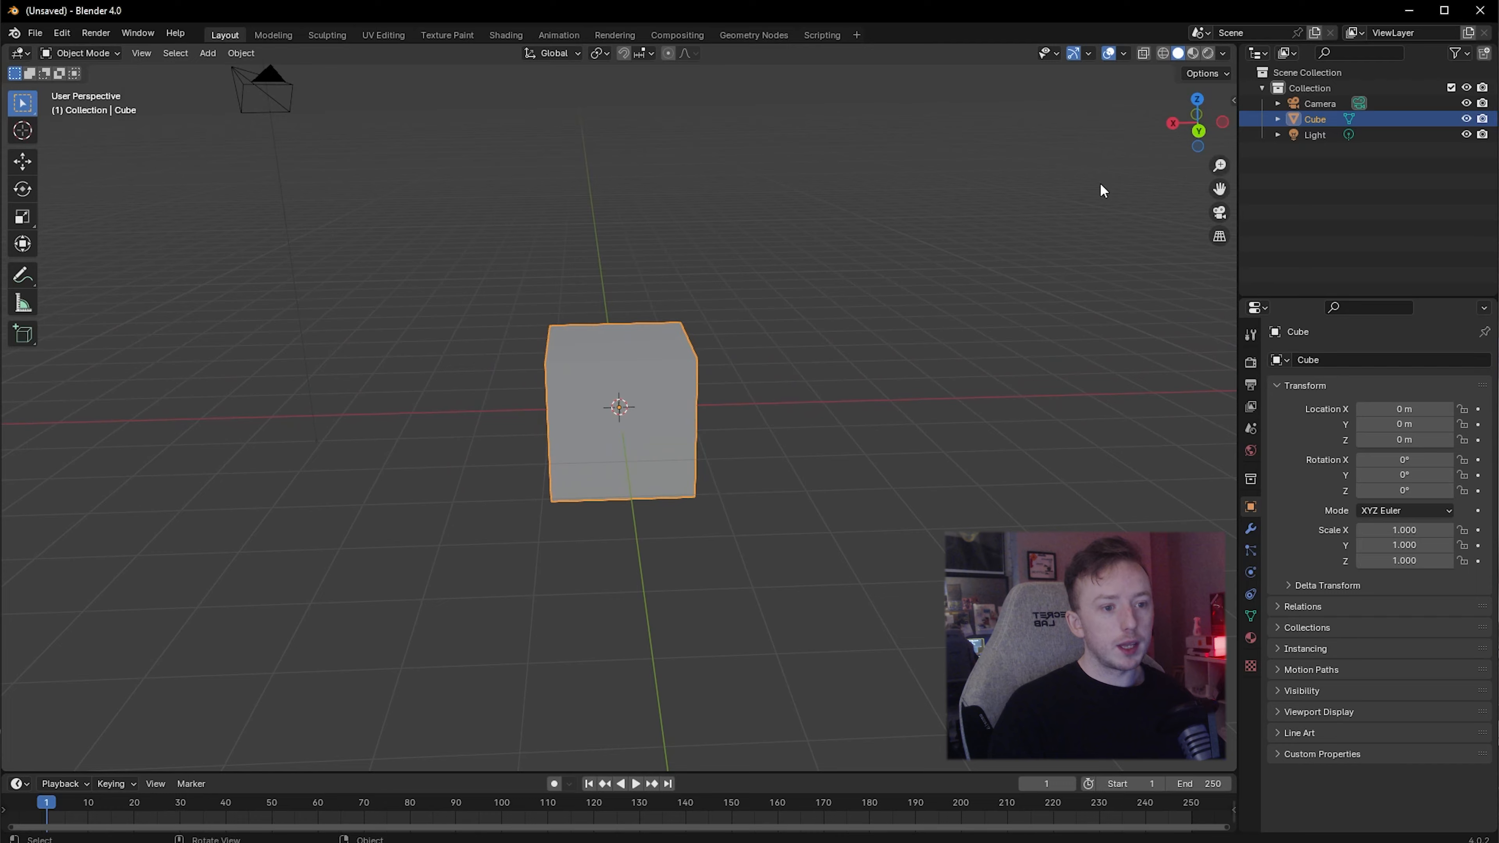
pyautogui.moveTo(567, 195); pyautogui.dragTo(719, 283, button='middle')
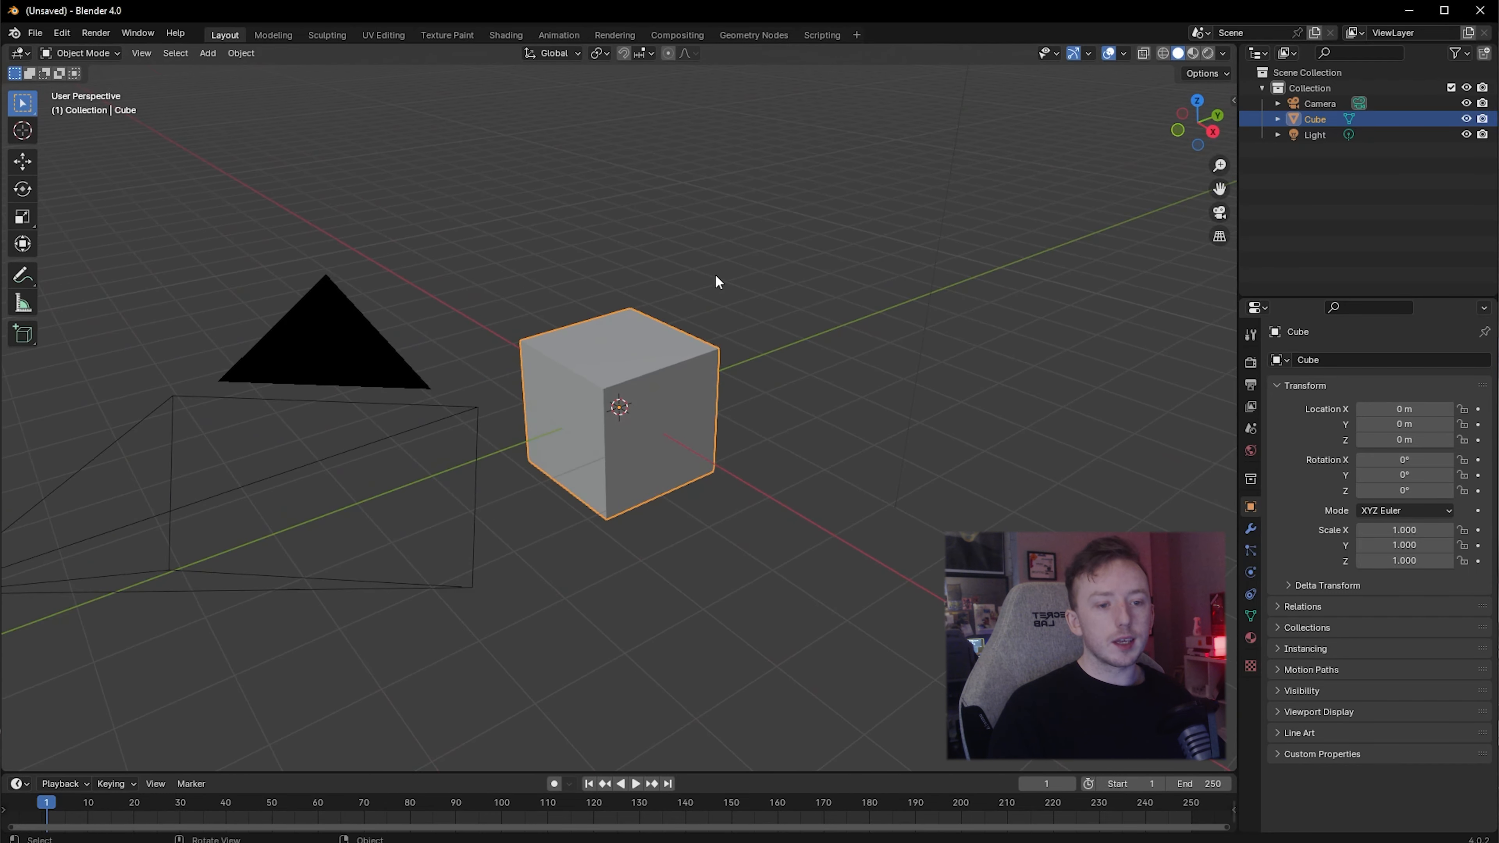
# Activate the Move tool, try moving the cube along its axes, and undo the moves
pyautogui.click(22, 160)
pyautogui.moveTo(662, 398); pyautogui.dragTo(742, 366)
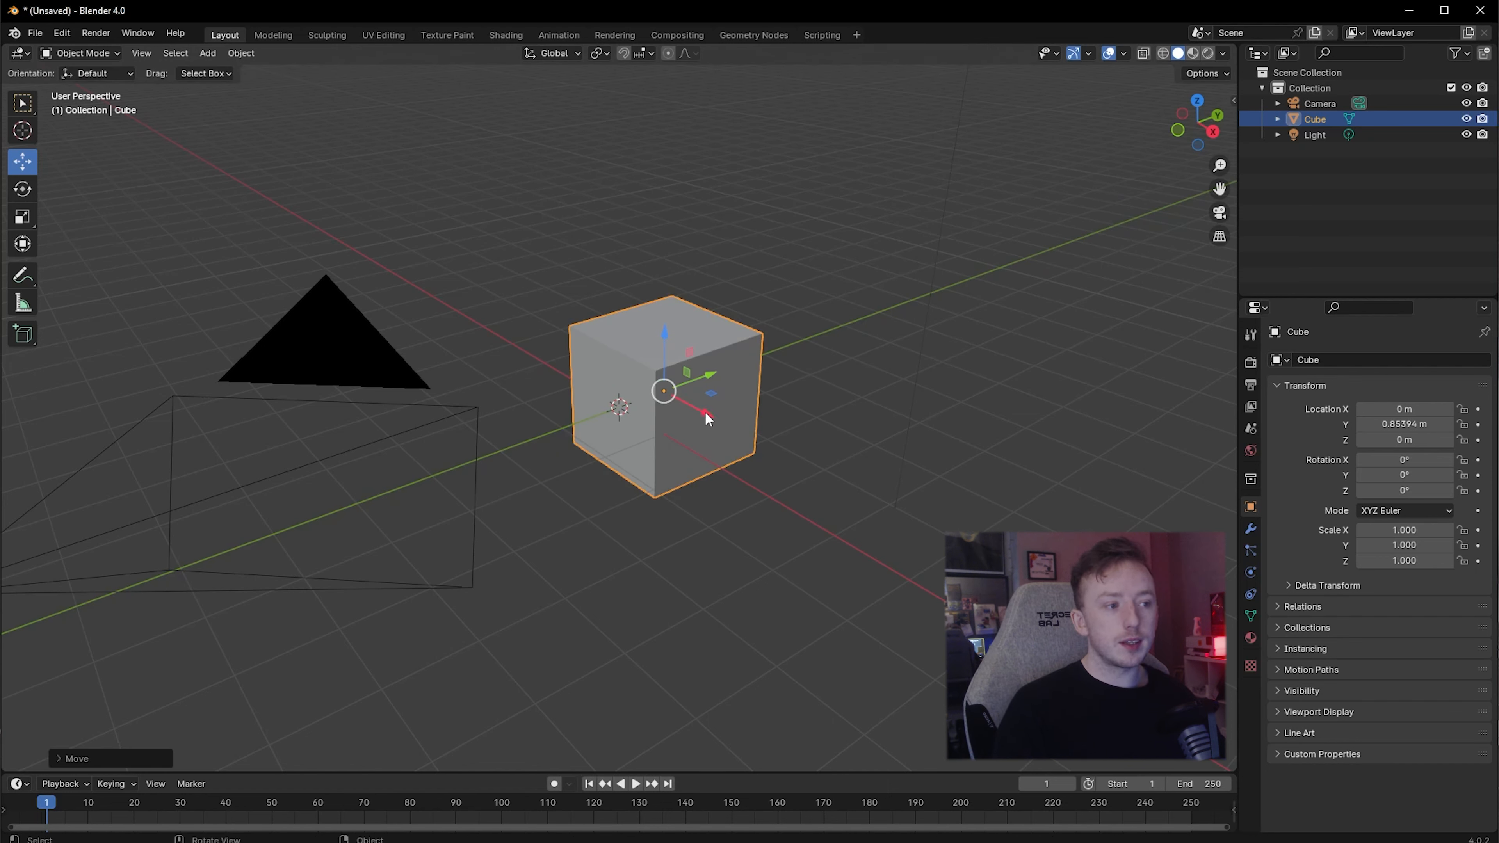
pyautogui.moveTo(706, 412); pyautogui.dragTo(620, 304)
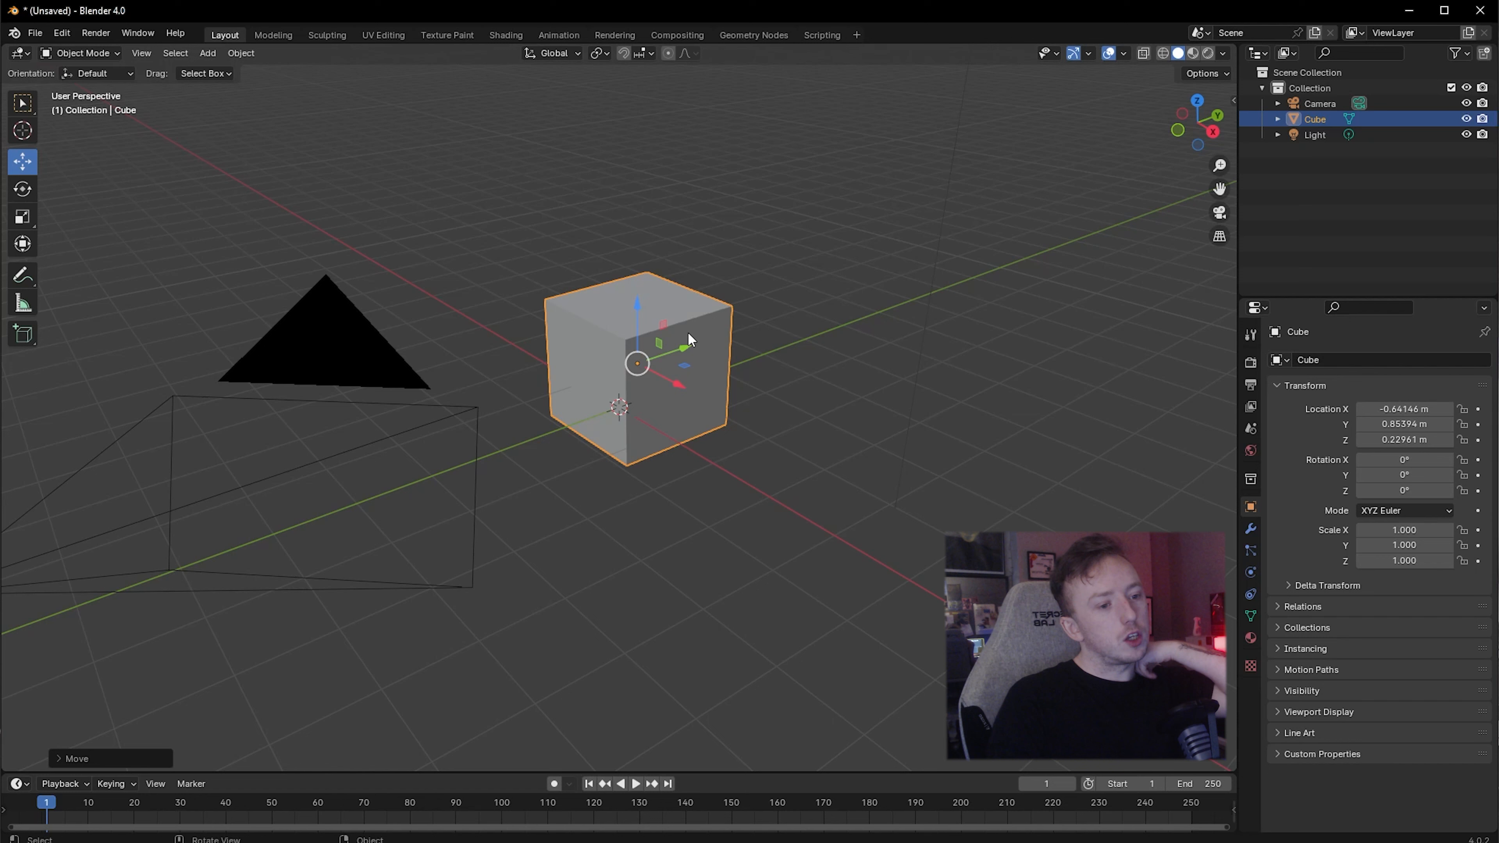
pyautogui.moveTo(676, 349); pyautogui.dragTo(626, 354)
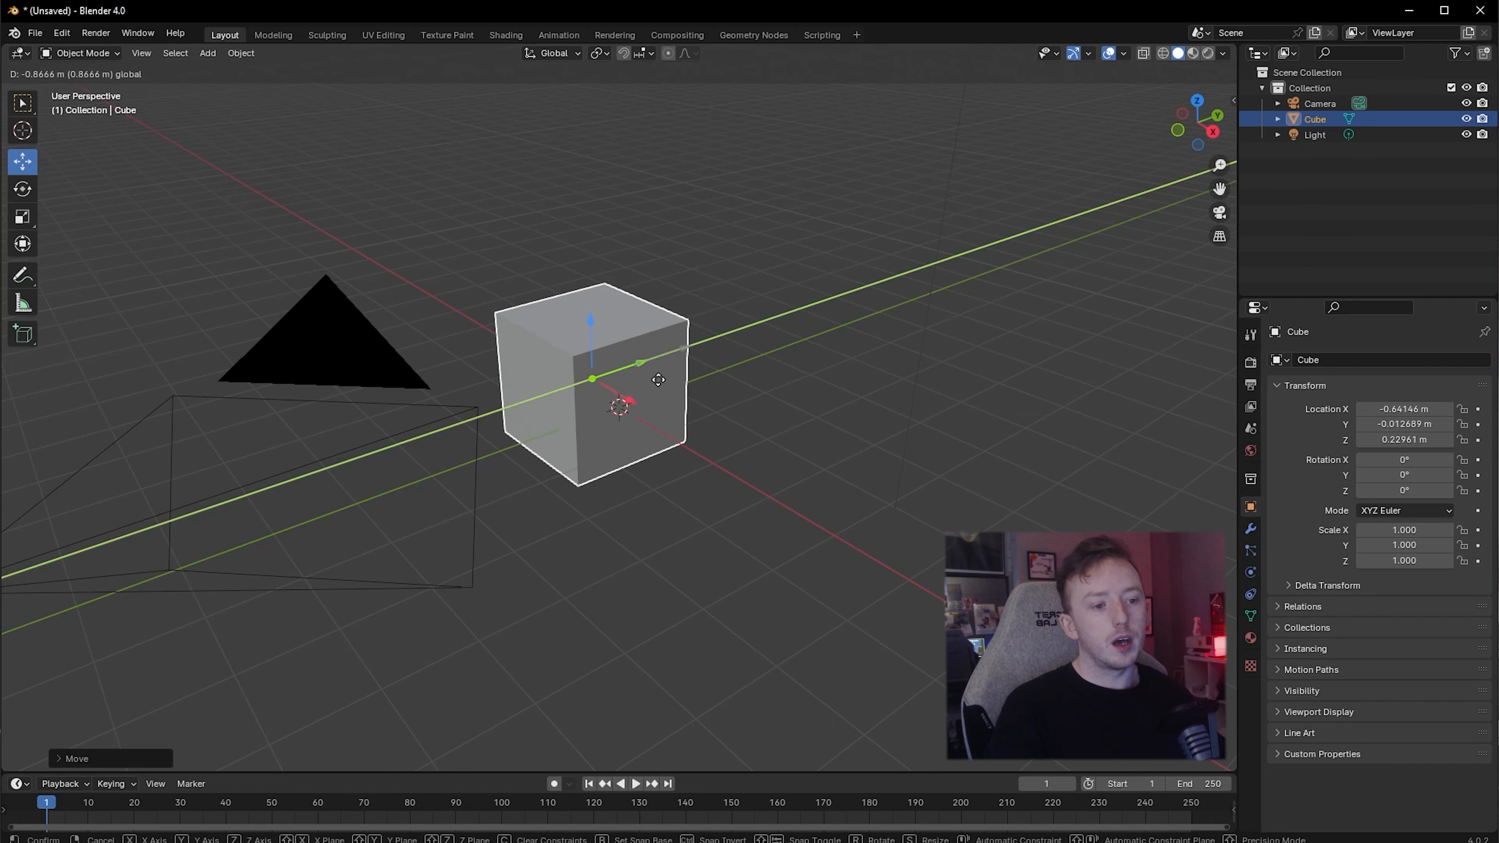
pyautogui.press('Escape')
pyautogui.hotkey('ctrl', 'z')
pyautogui.hotkey('ctrl', 'z')
pyautogui.hotkey('ctrl', 'z')
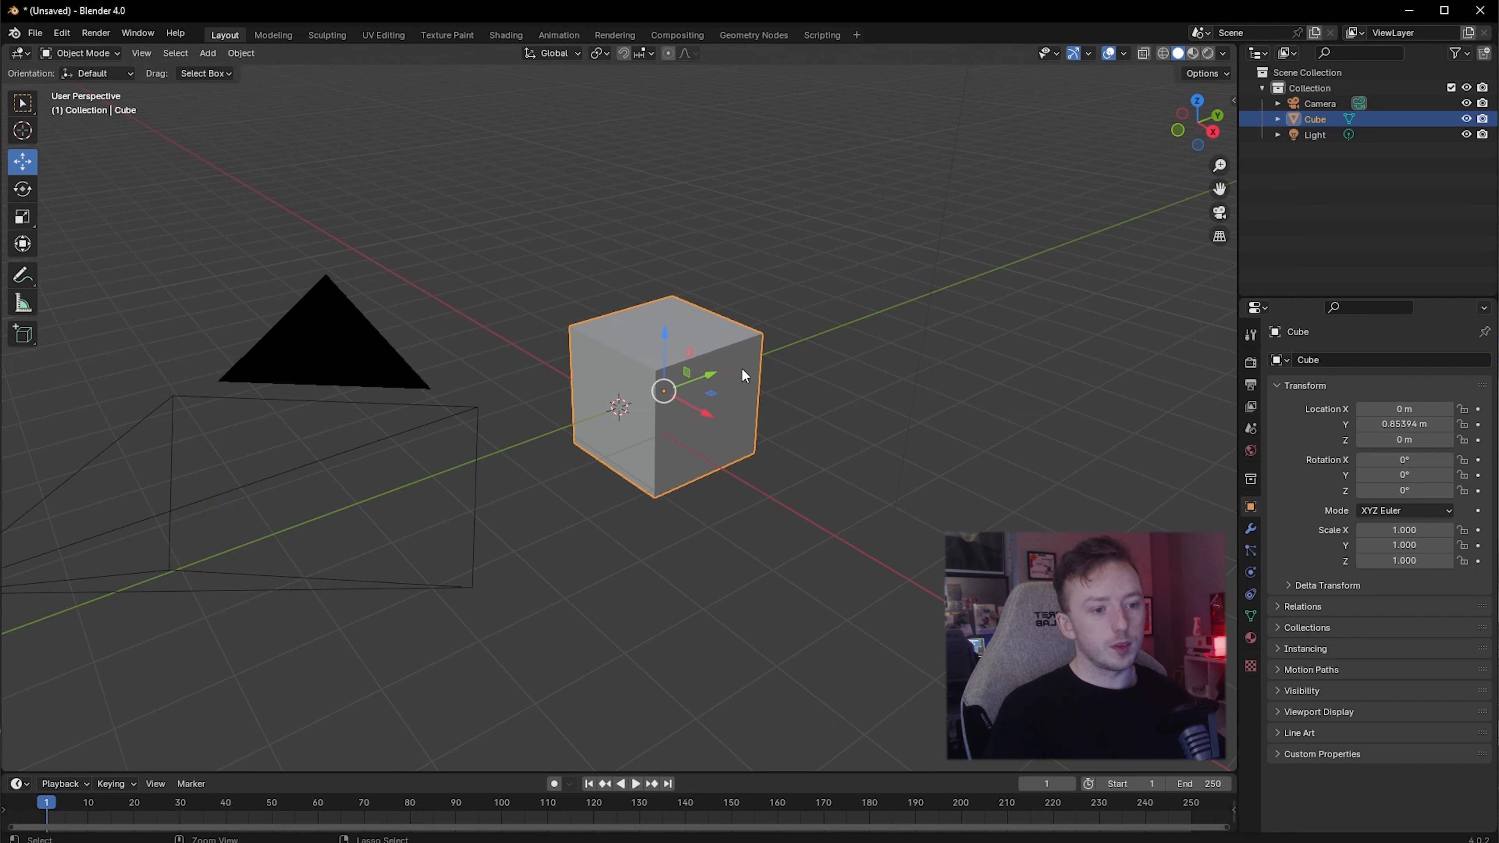
# Split the 3D viewport vertically into two side-by-side viewports of about equal width
pyautogui.scroll(-3, 742, 368)
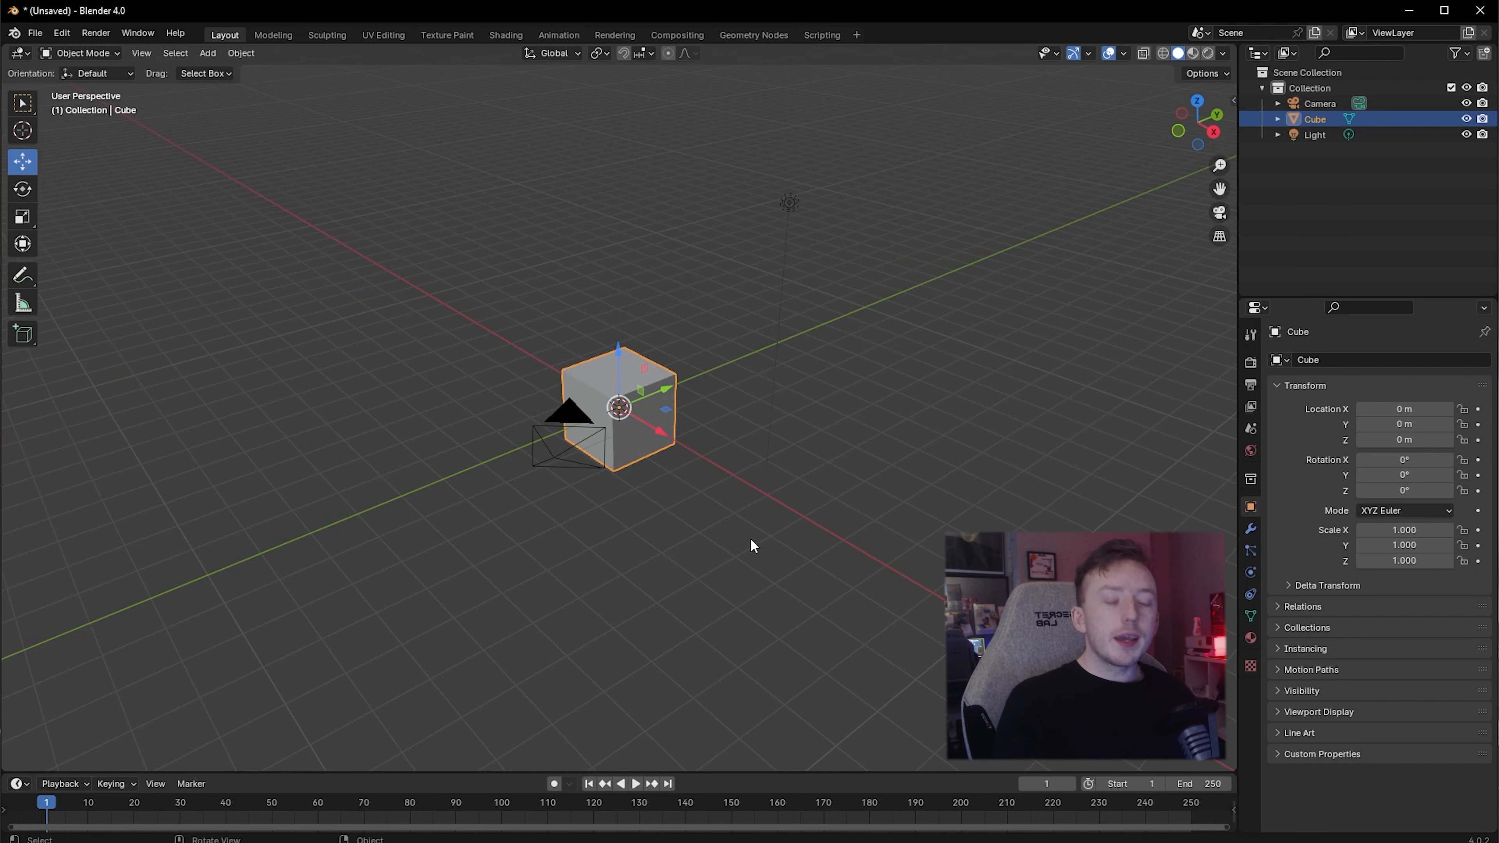
pyautogui.moveTo(745, 534)
pyautogui.mouseDown(button='middle')
pyautogui.moveTo(703, 515)
pyautogui.moveTo(719, 520)
pyautogui.mouseUp(button='middle')
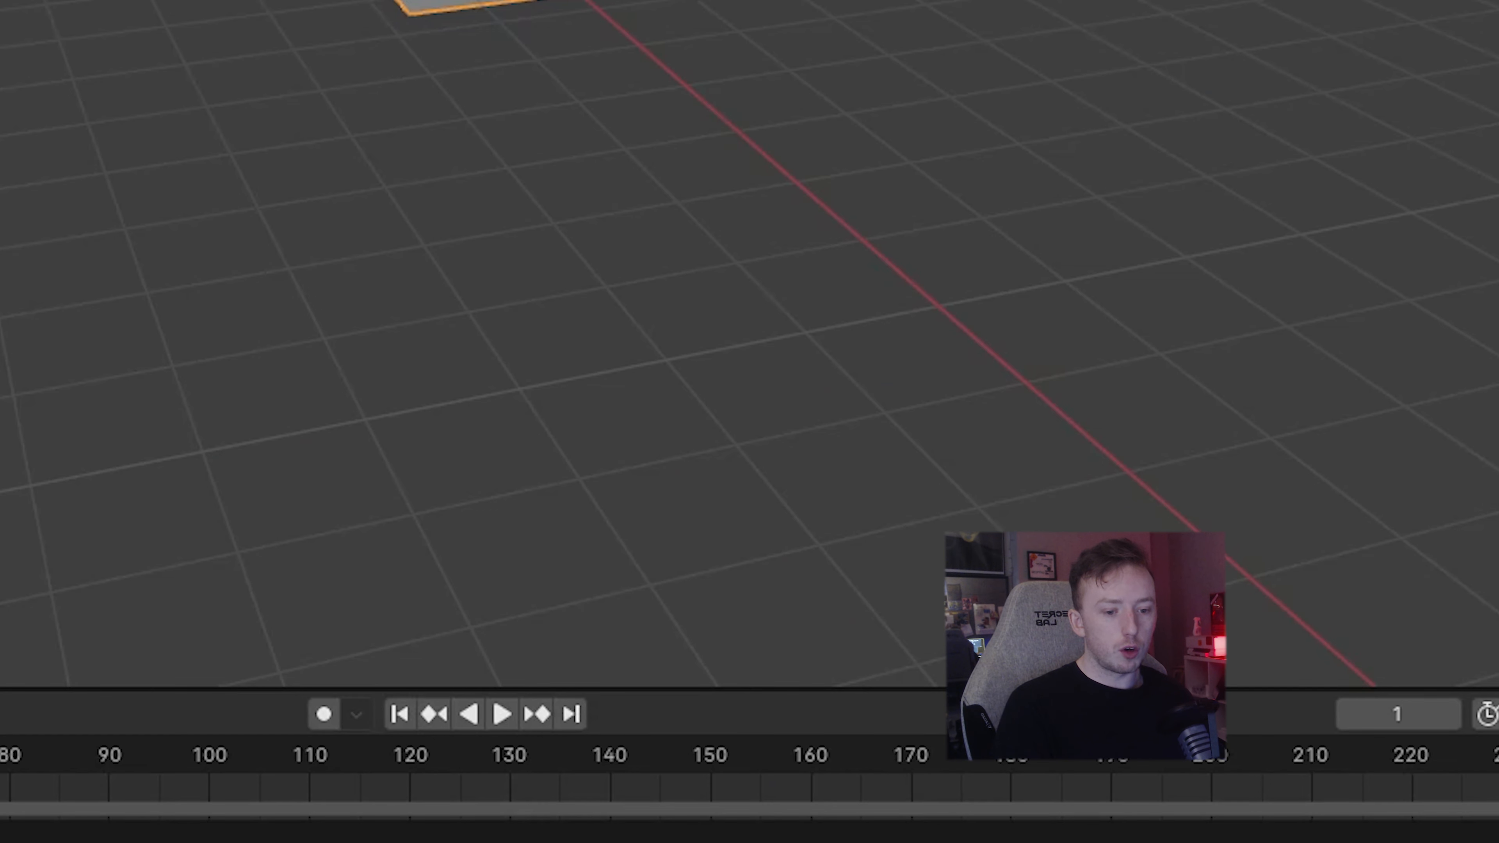
pyautogui.rightClick(883, 688)
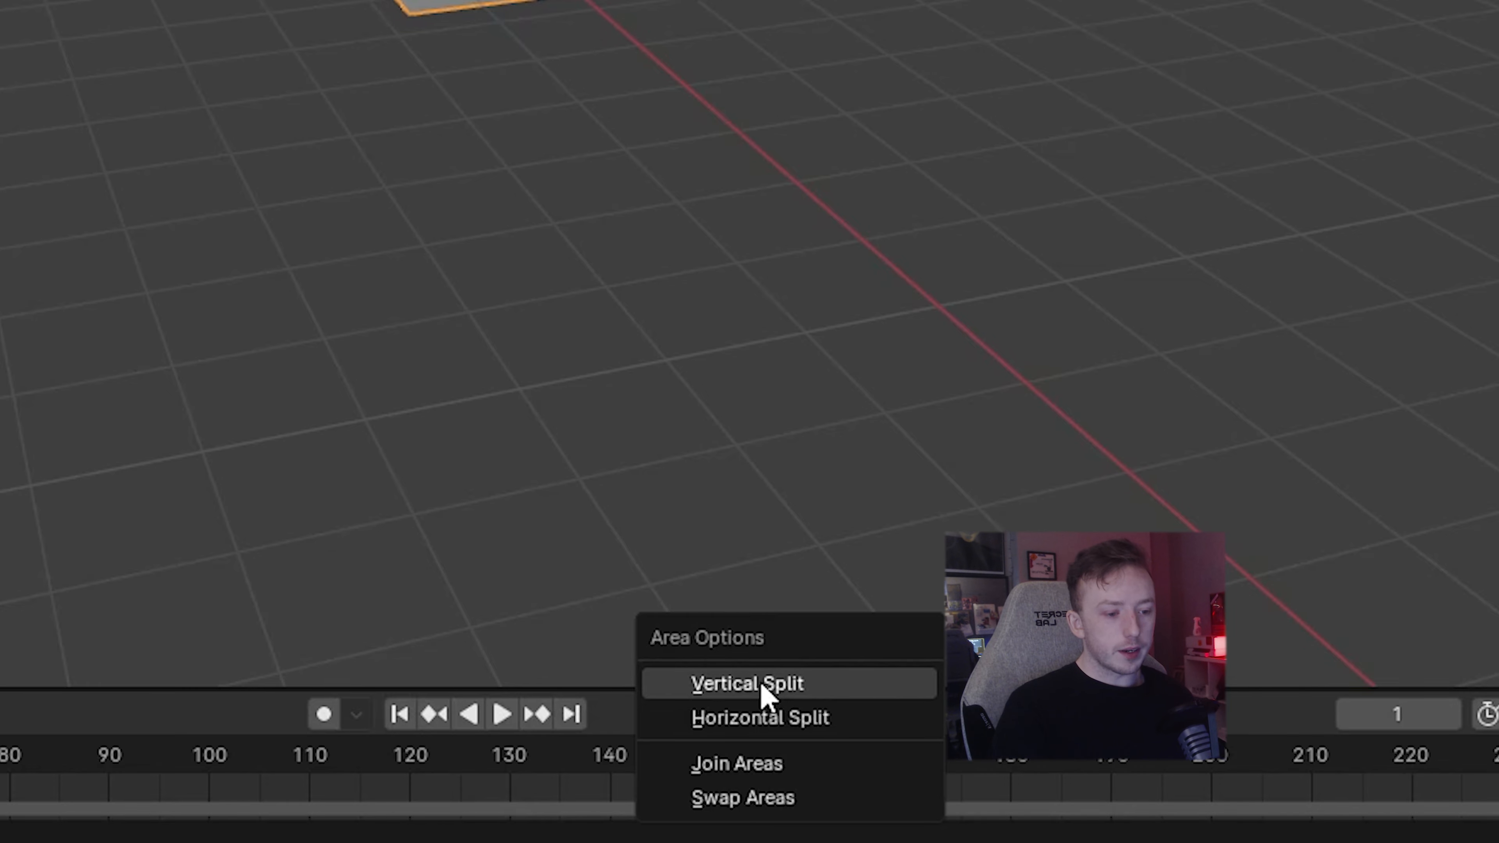
pyautogui.click(761, 685)
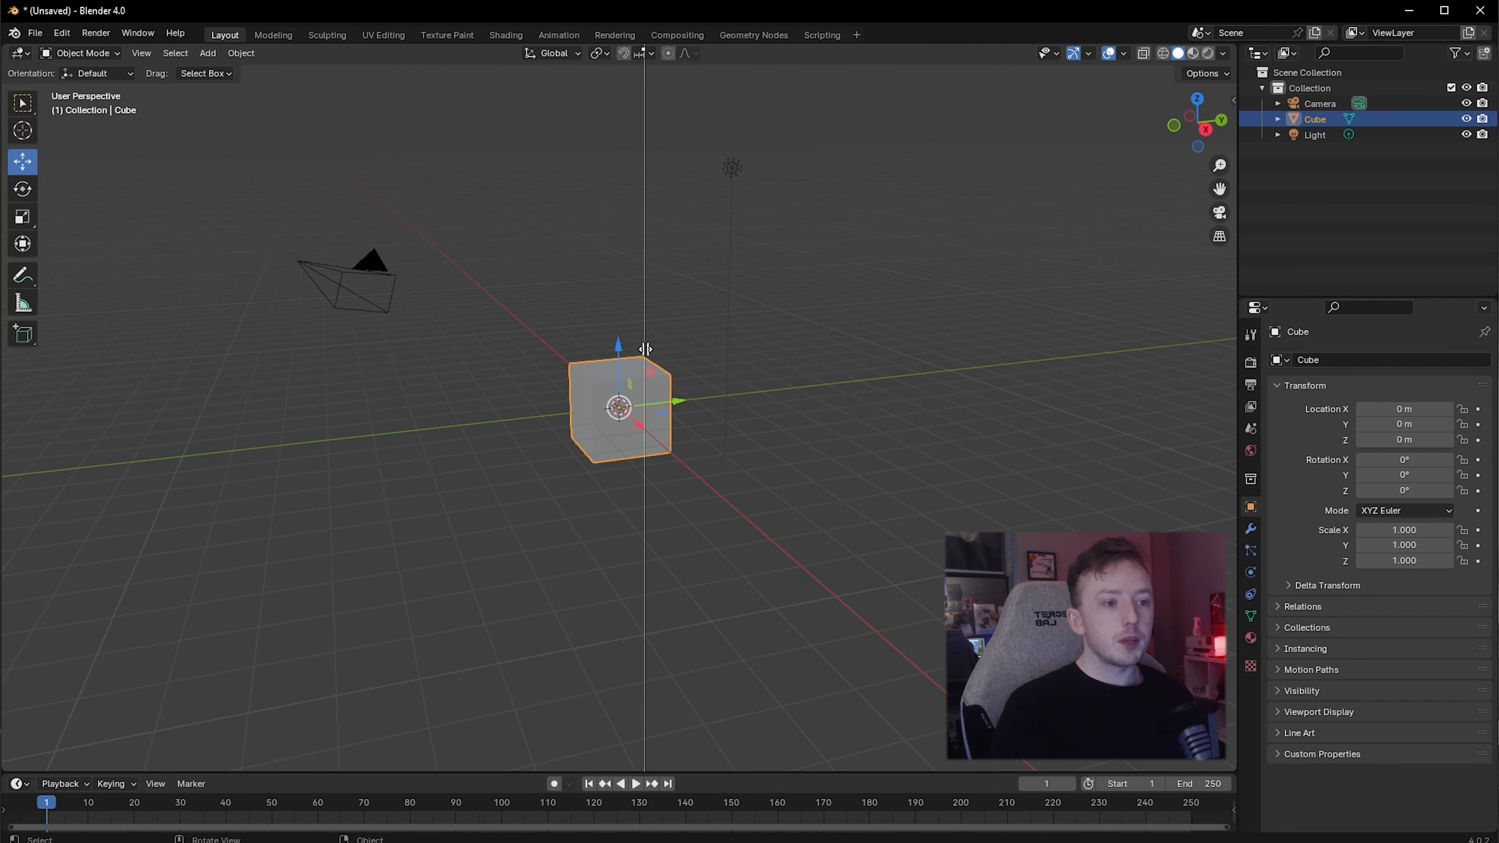
pyautogui.click(636, 358)
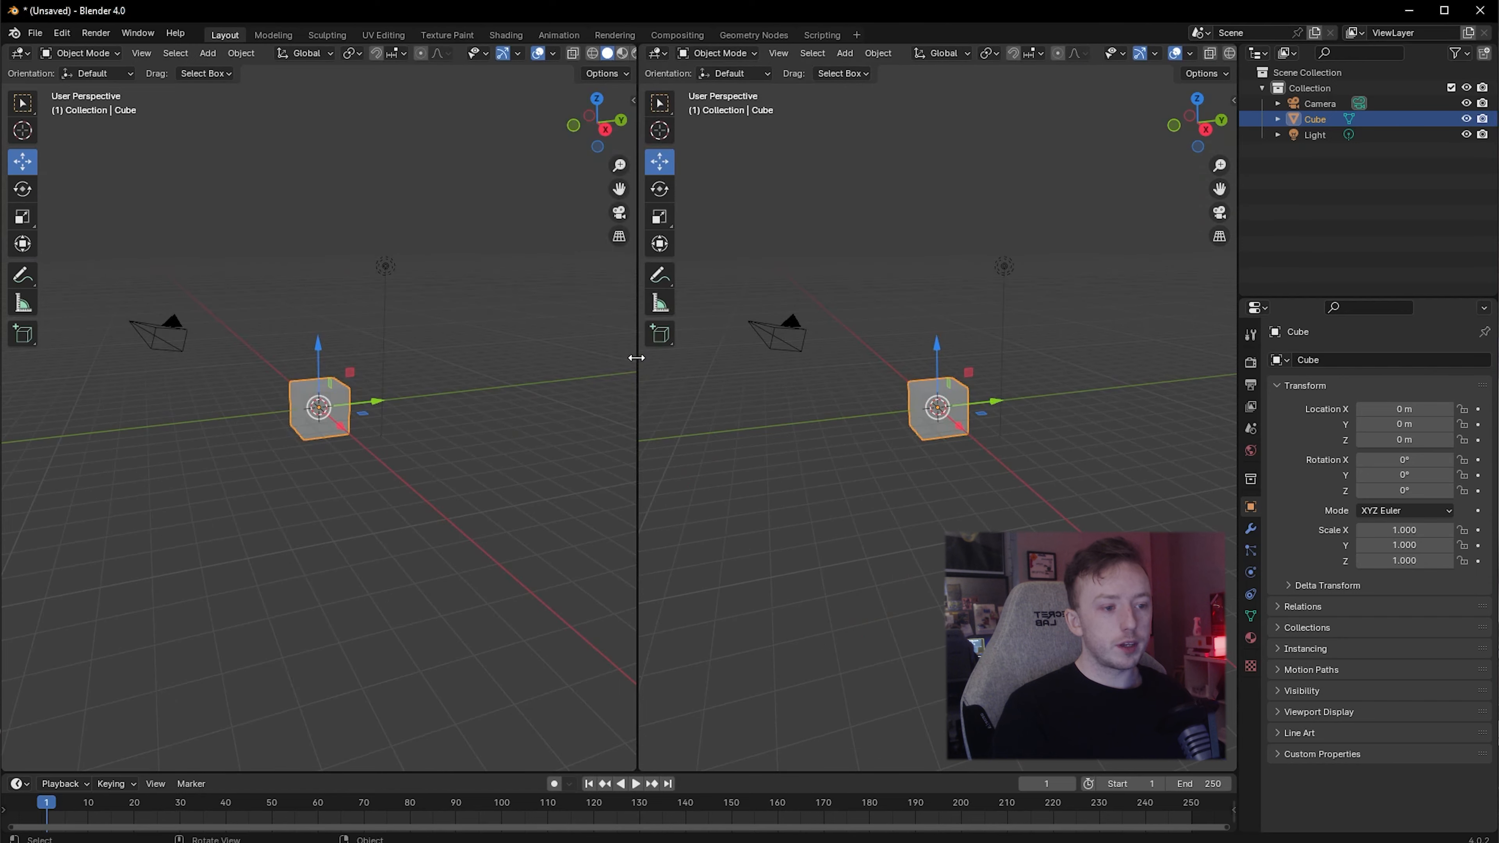
# Try moving the cube along Z from both viewports, raising it about 3.3 m, and reset its location to the origin
pyautogui.moveTo(1017, 342); pyautogui.dragTo(960, 352, button='middle')
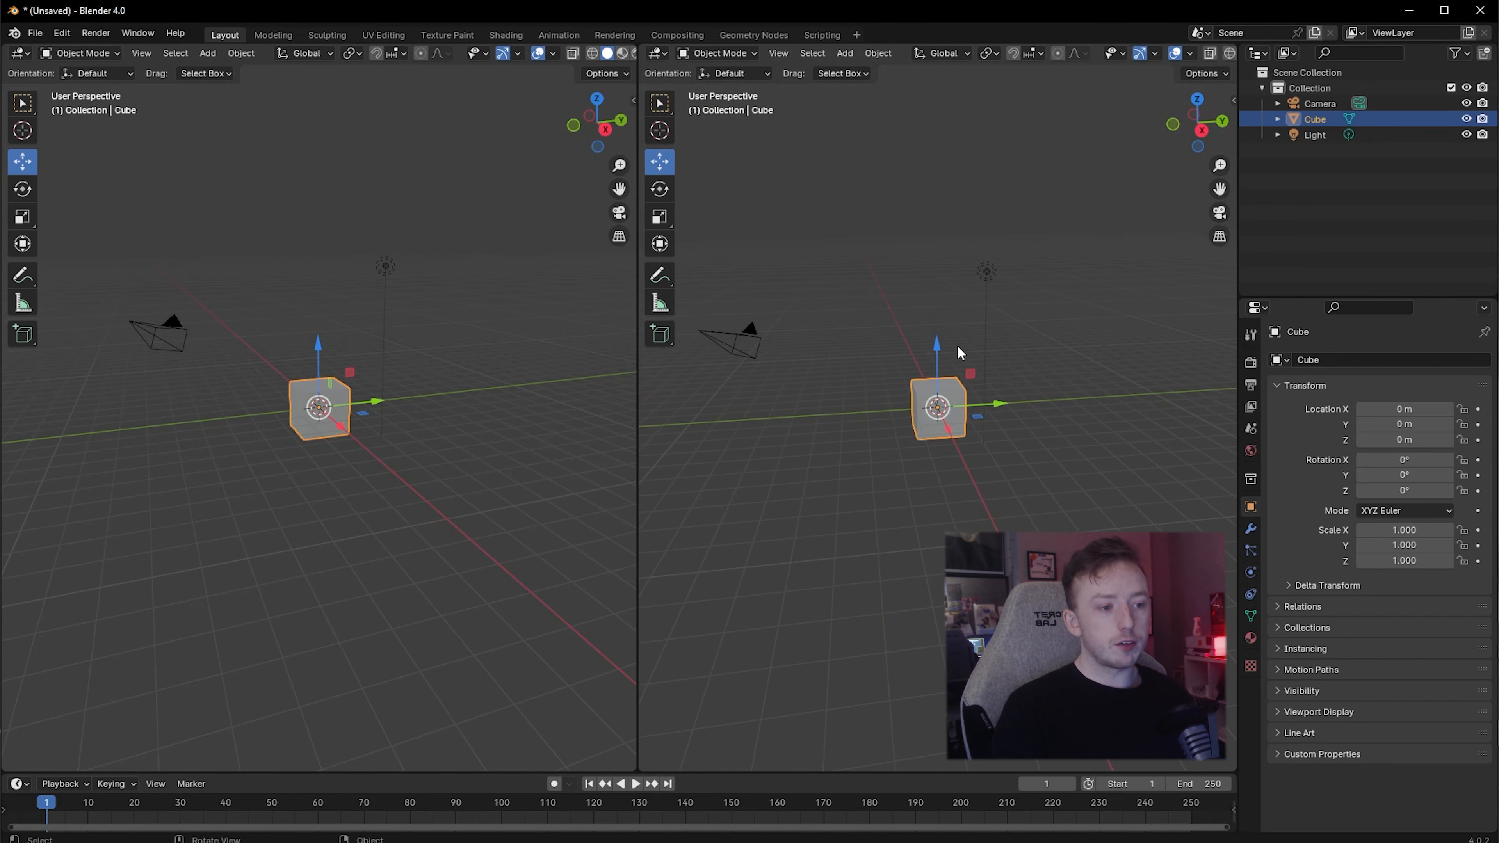
pyautogui.moveTo(941, 356); pyautogui.dragTo(939, 278)
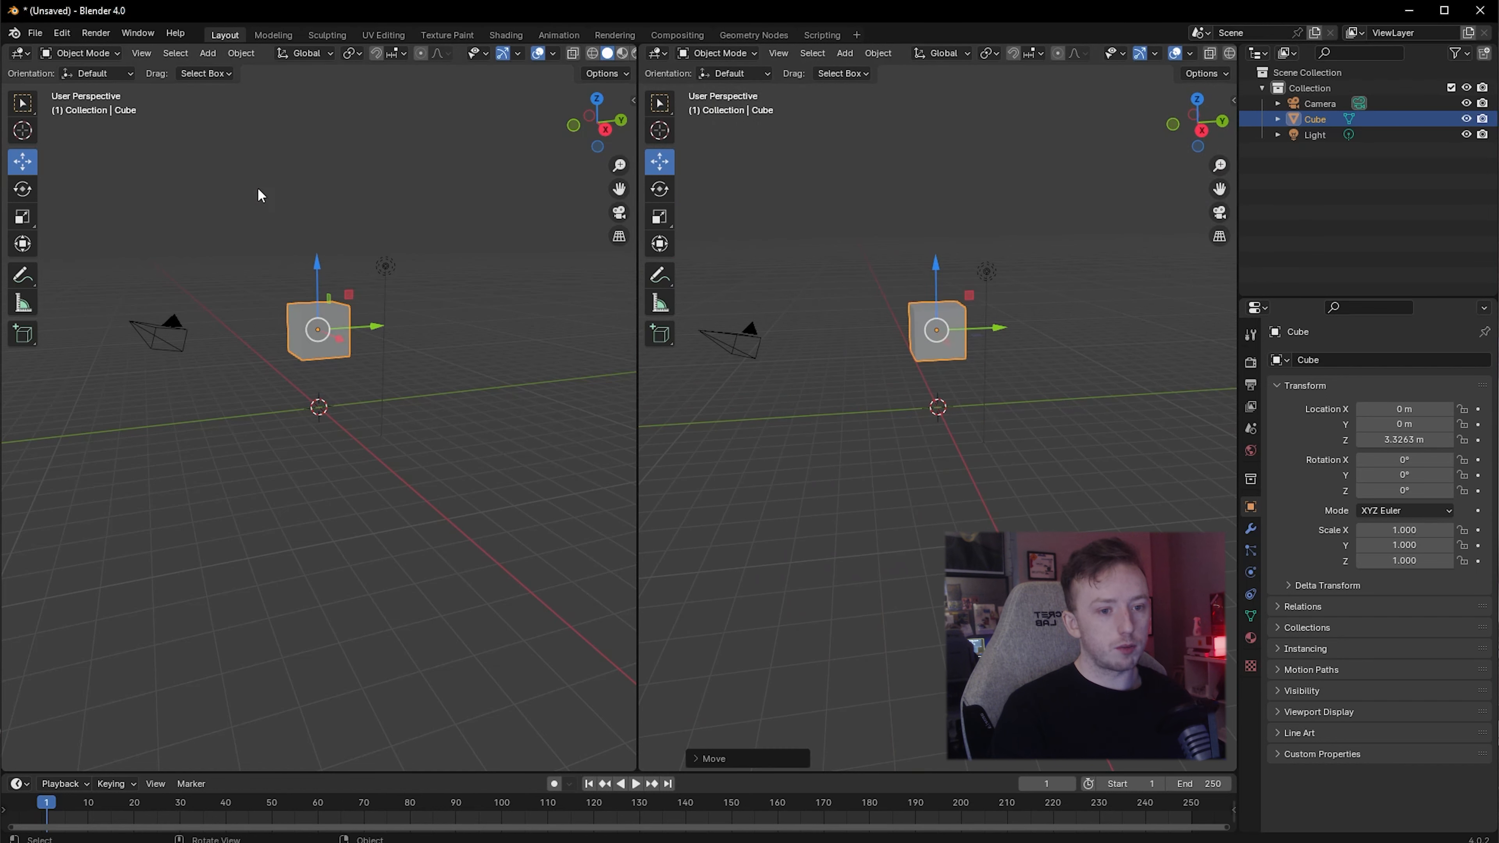
pyautogui.moveTo(324, 267); pyautogui.dragTo(324, 340)
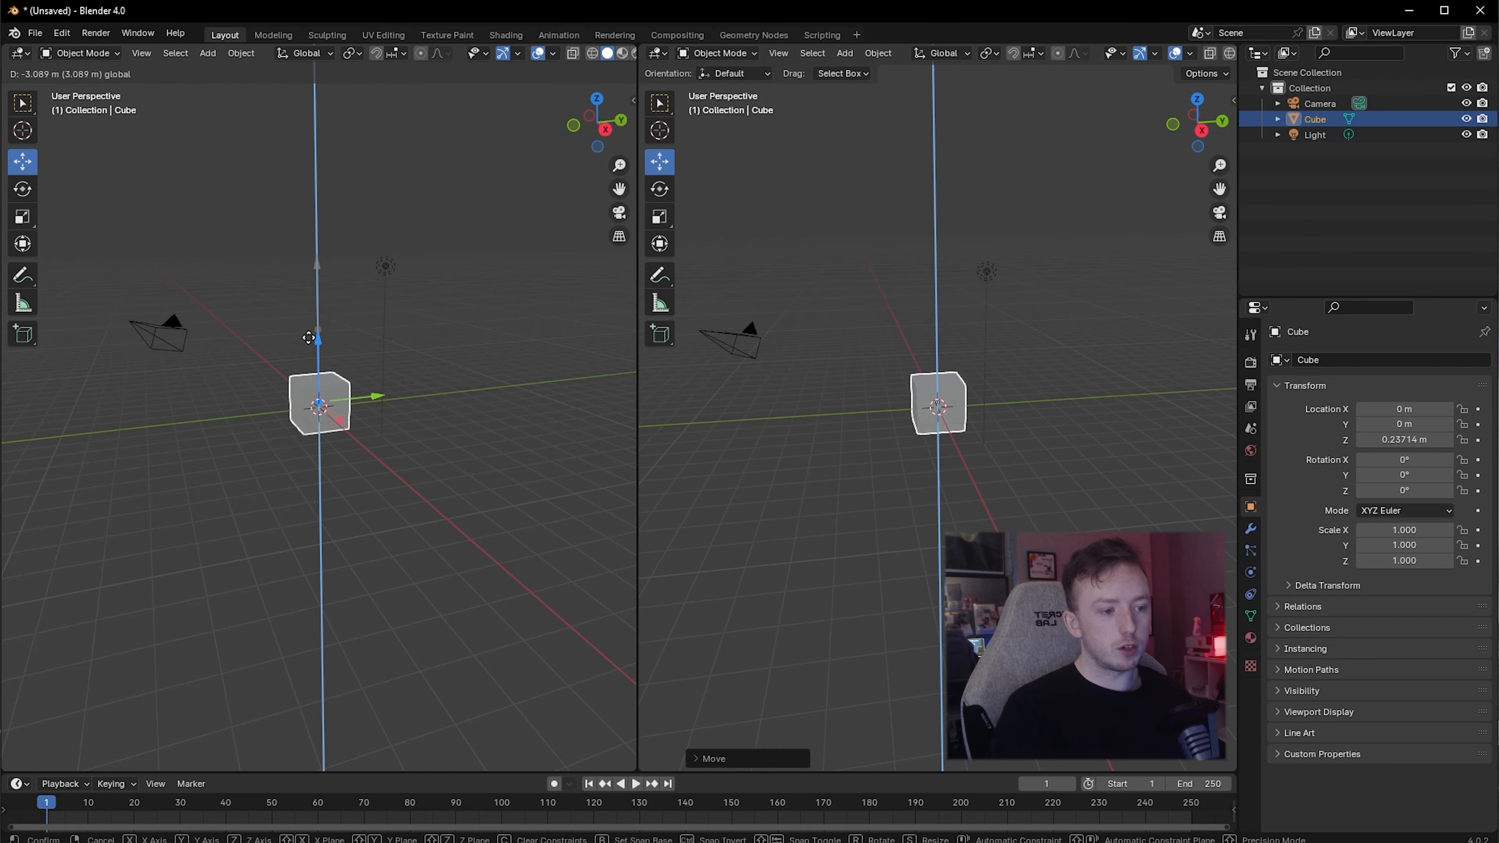
pyautogui.press('Escape')
pyautogui.hotkey('alt', 'g')
# Show the camera's perspective in the second viewport while keeping the first in user perspective
pyautogui.moveTo(408, 445); pyautogui.dragTo(530, 282, button='middle')
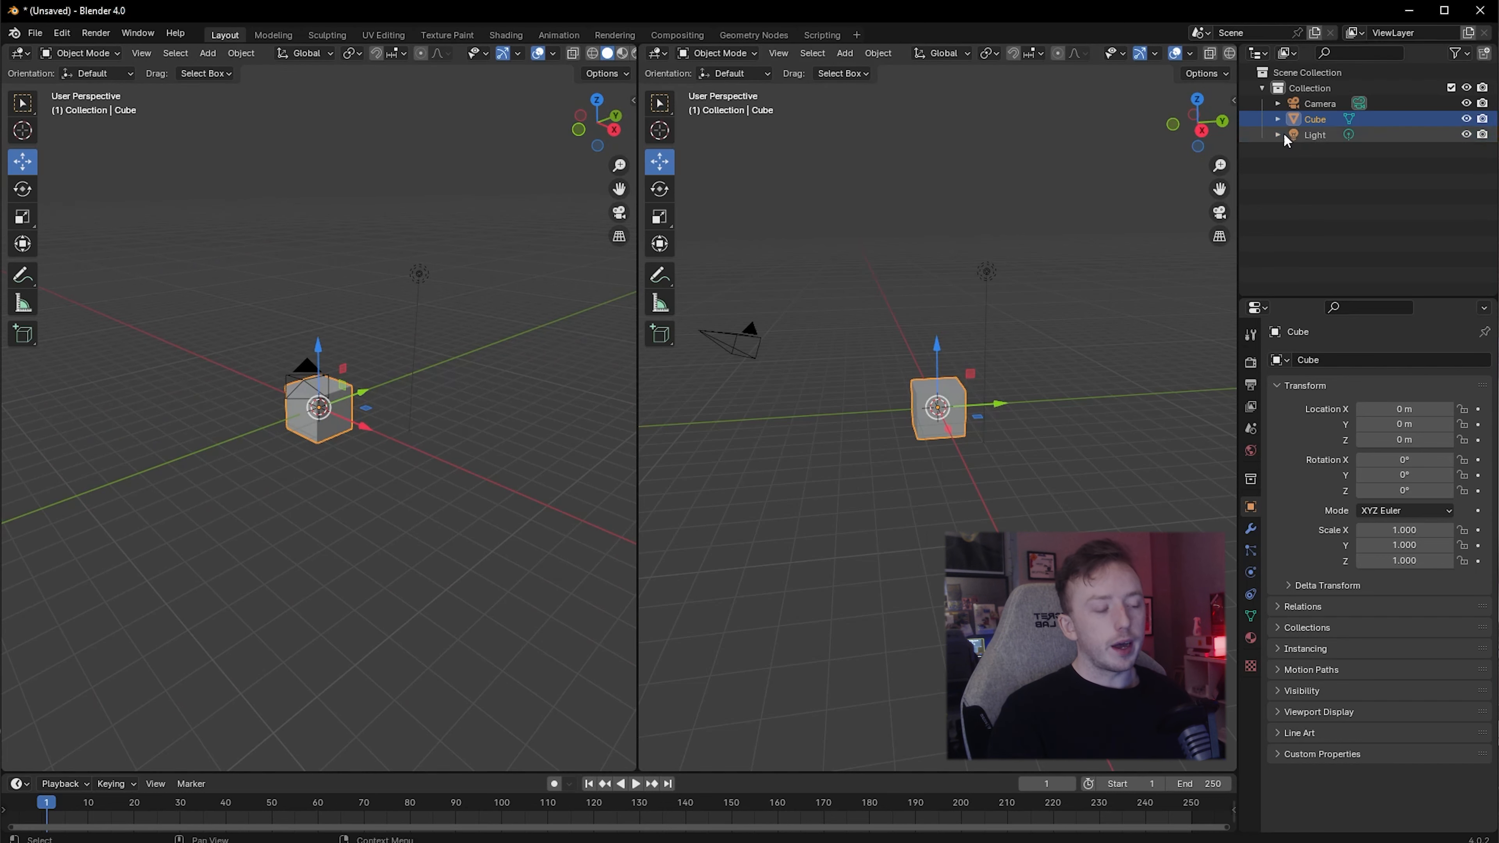
pyautogui.click(1220, 213)
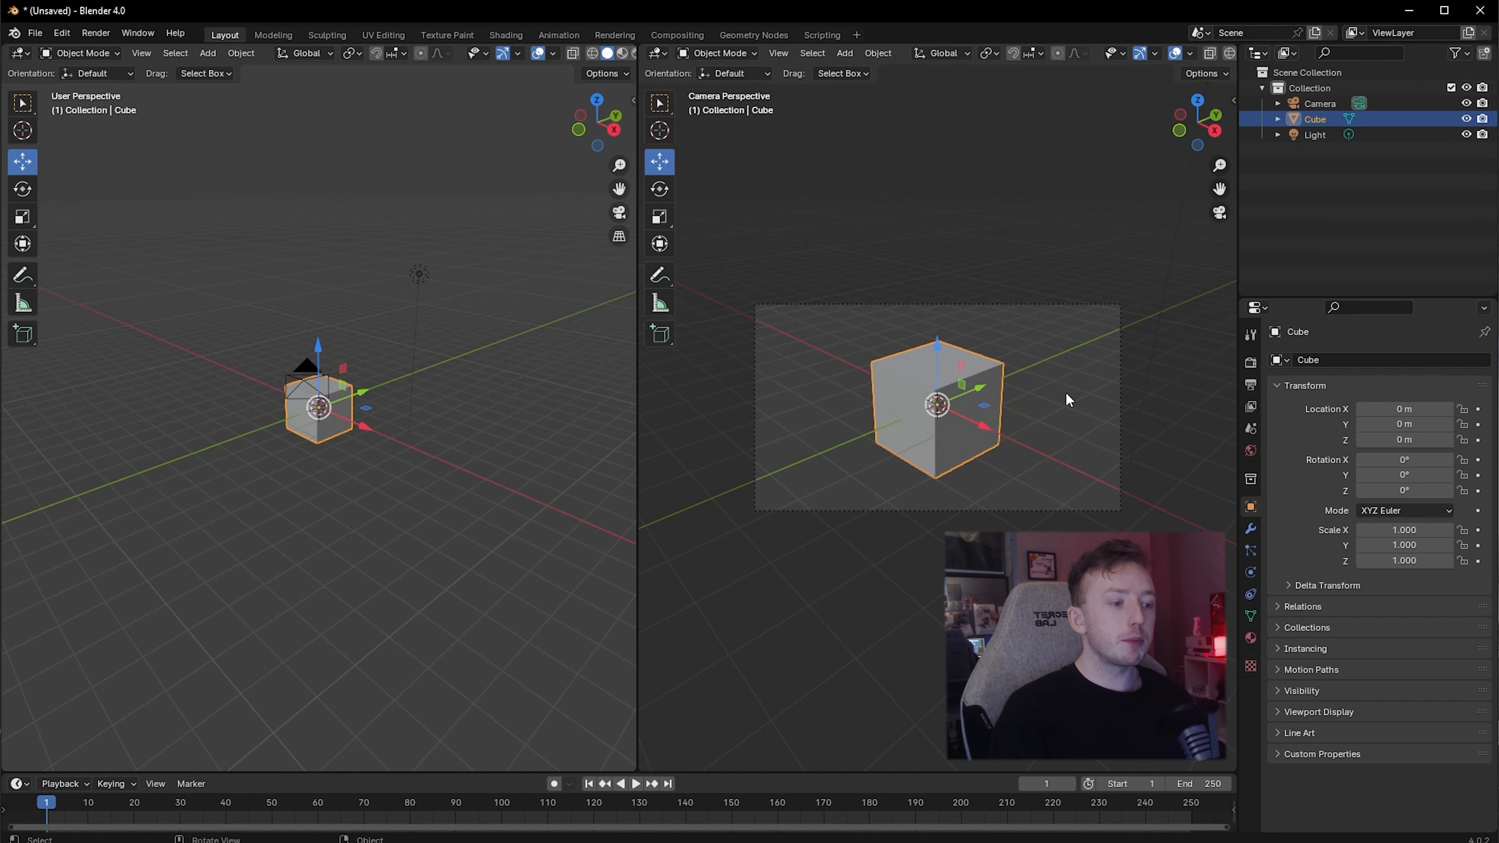
pyautogui.click(1217, 216)
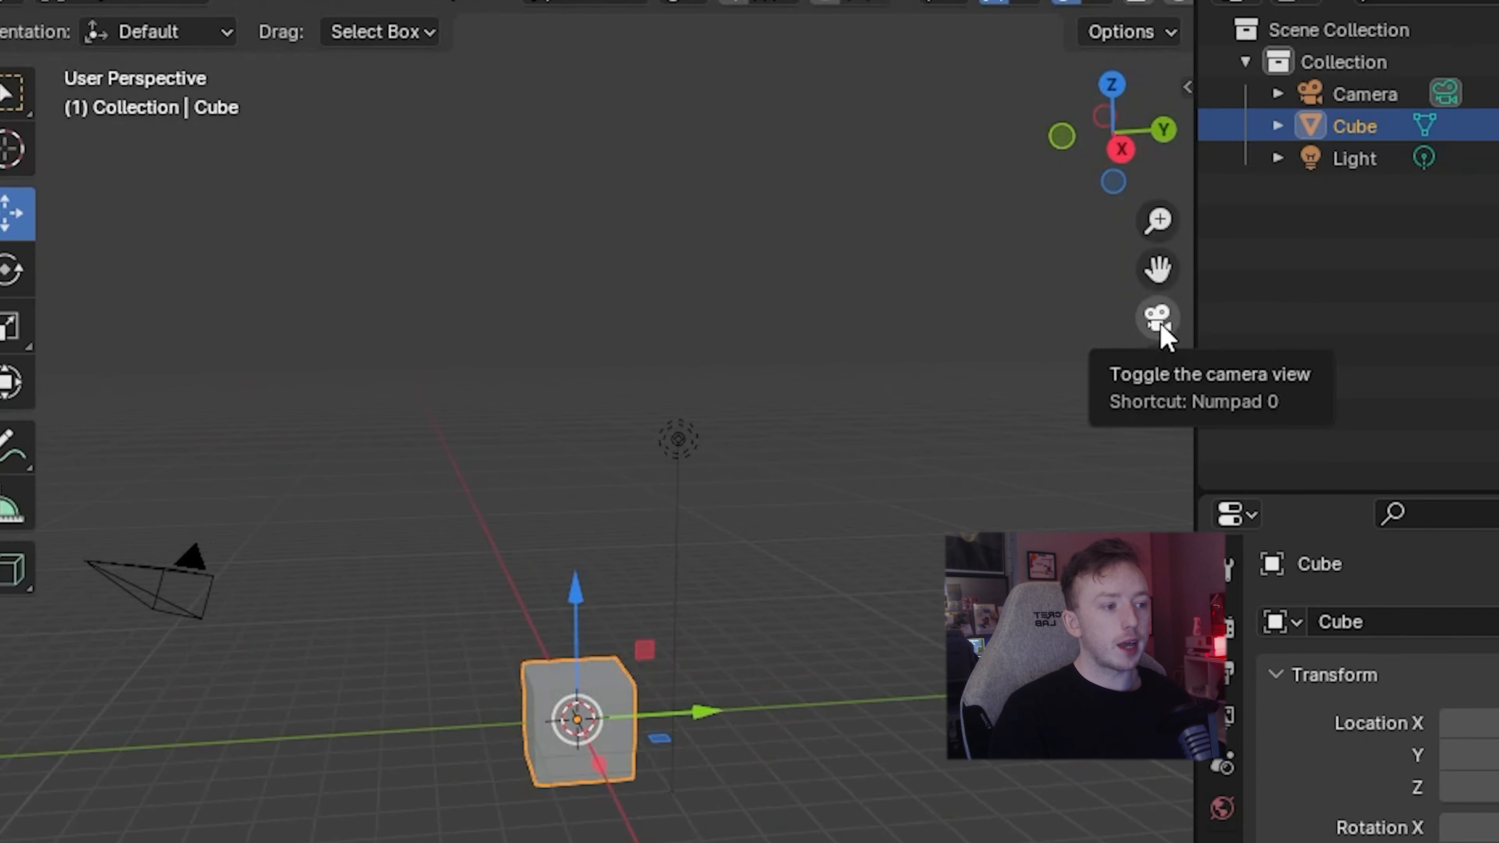
pyautogui.click(1158, 320)
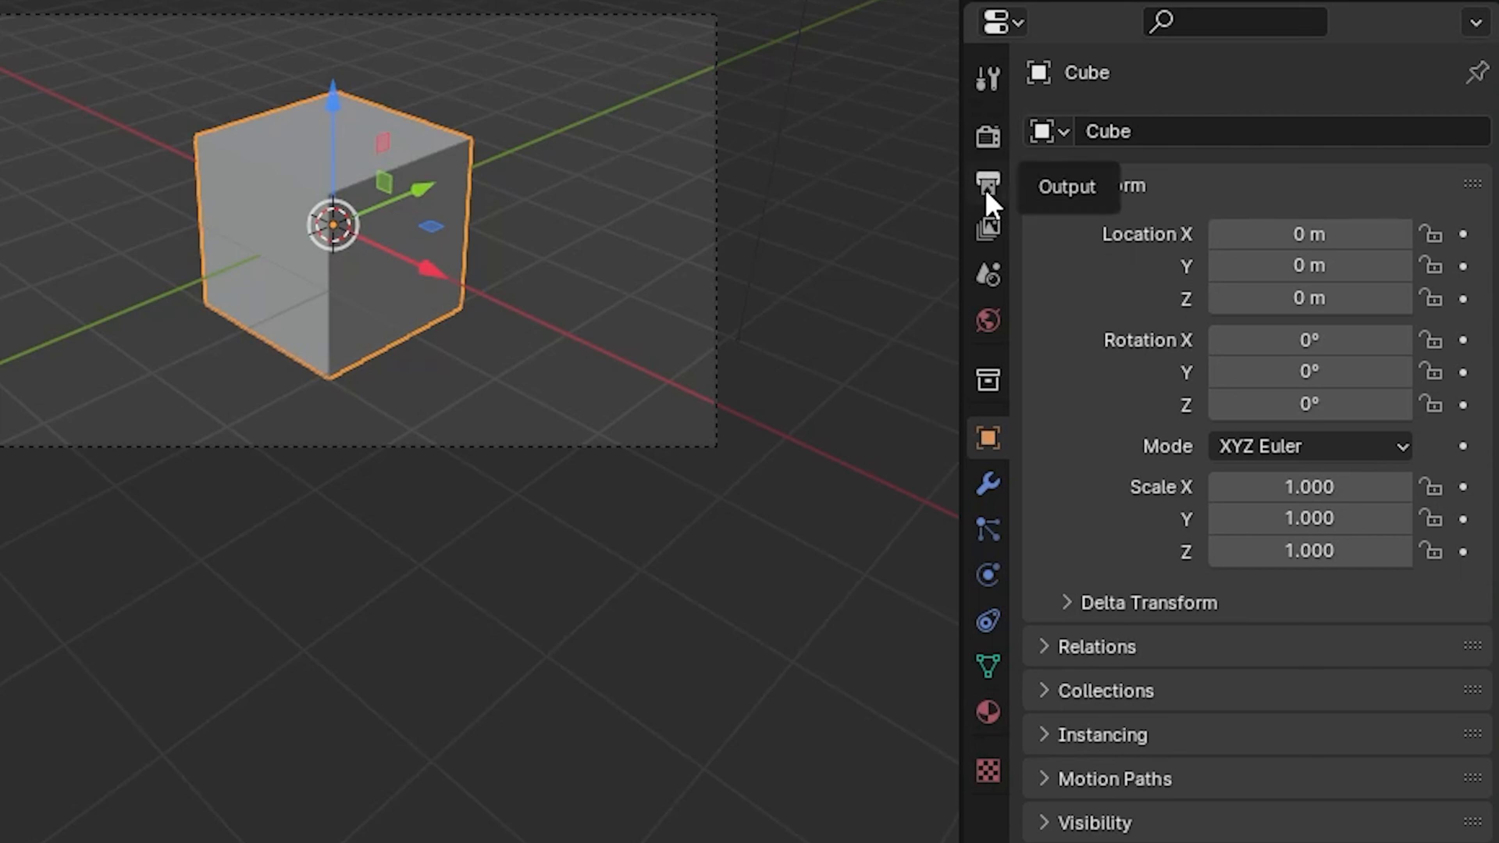
# Set the output Resolution Y to 1920 px for a square render format
pyautogui.click(987, 195)
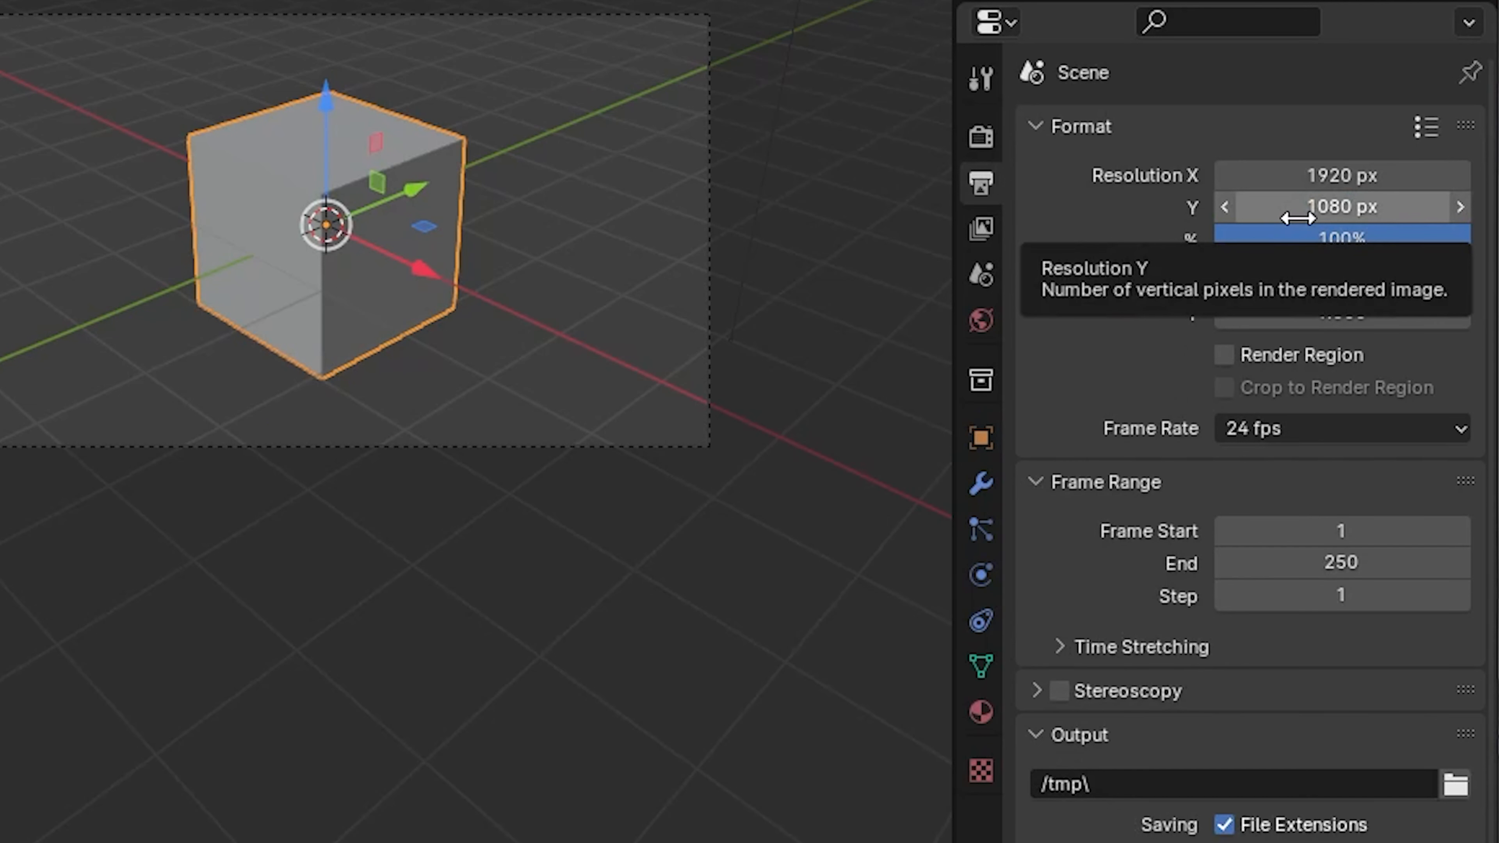
pyautogui.click(1348, 208)
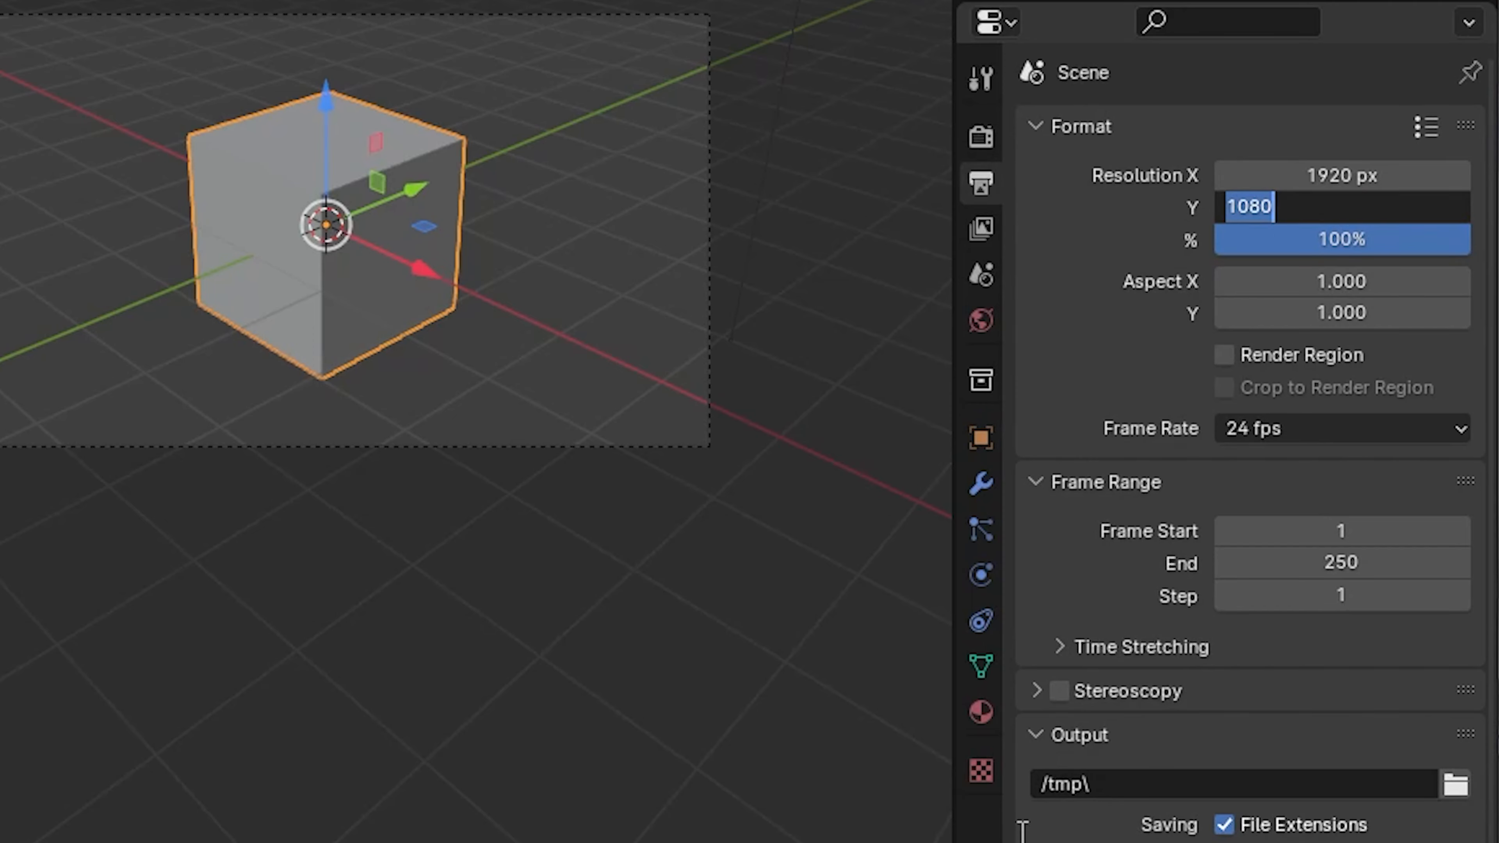
pyautogui.write('1920')
pyautogui.press('Return')
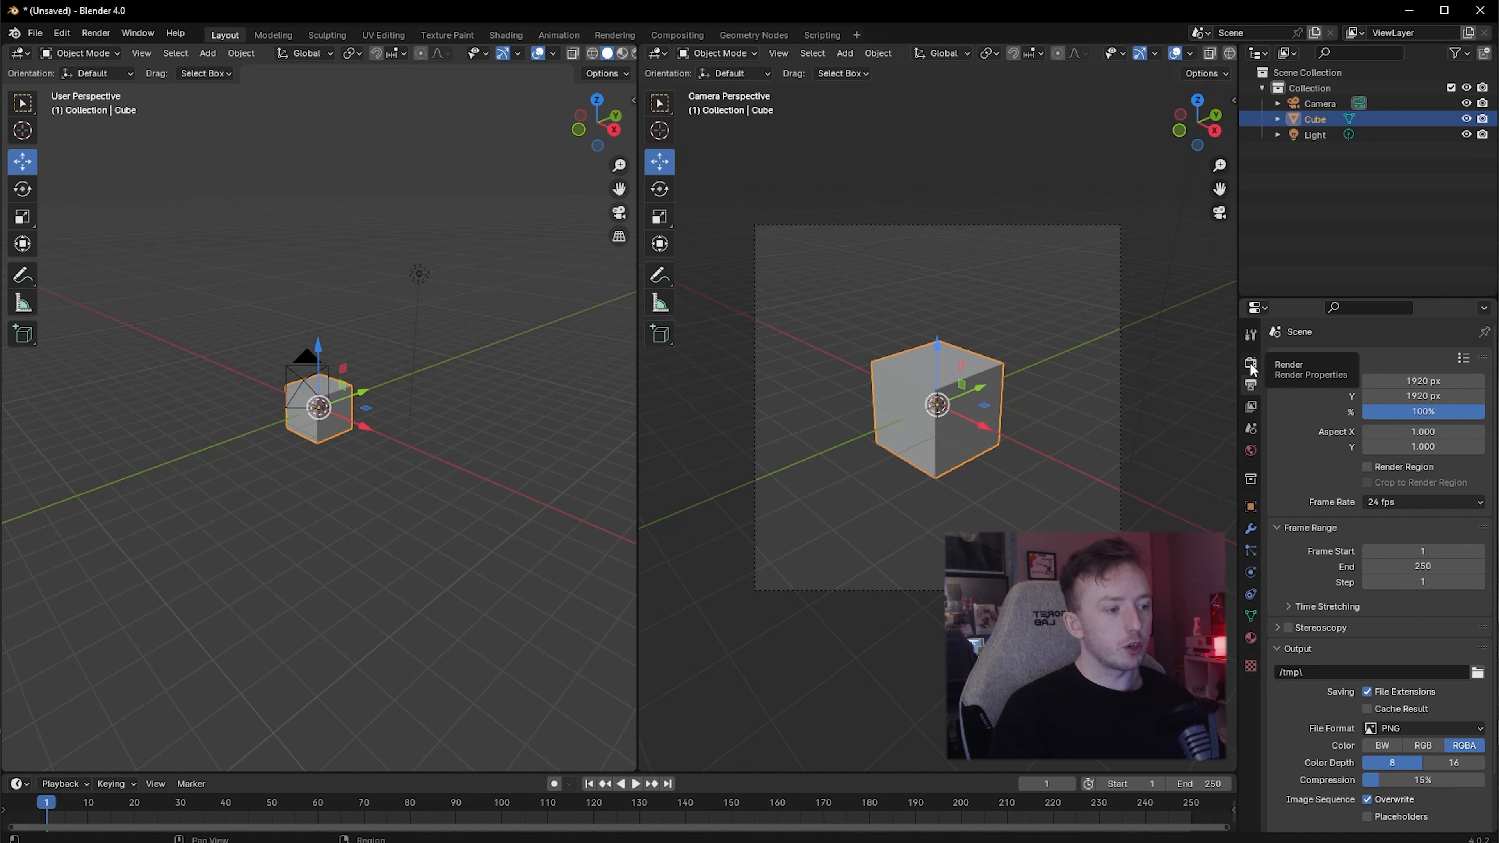
# Enable Bloom in the render settings with EEVEE as the render engine
pyautogui.click(1250, 362)
pyautogui.click(1447, 361)
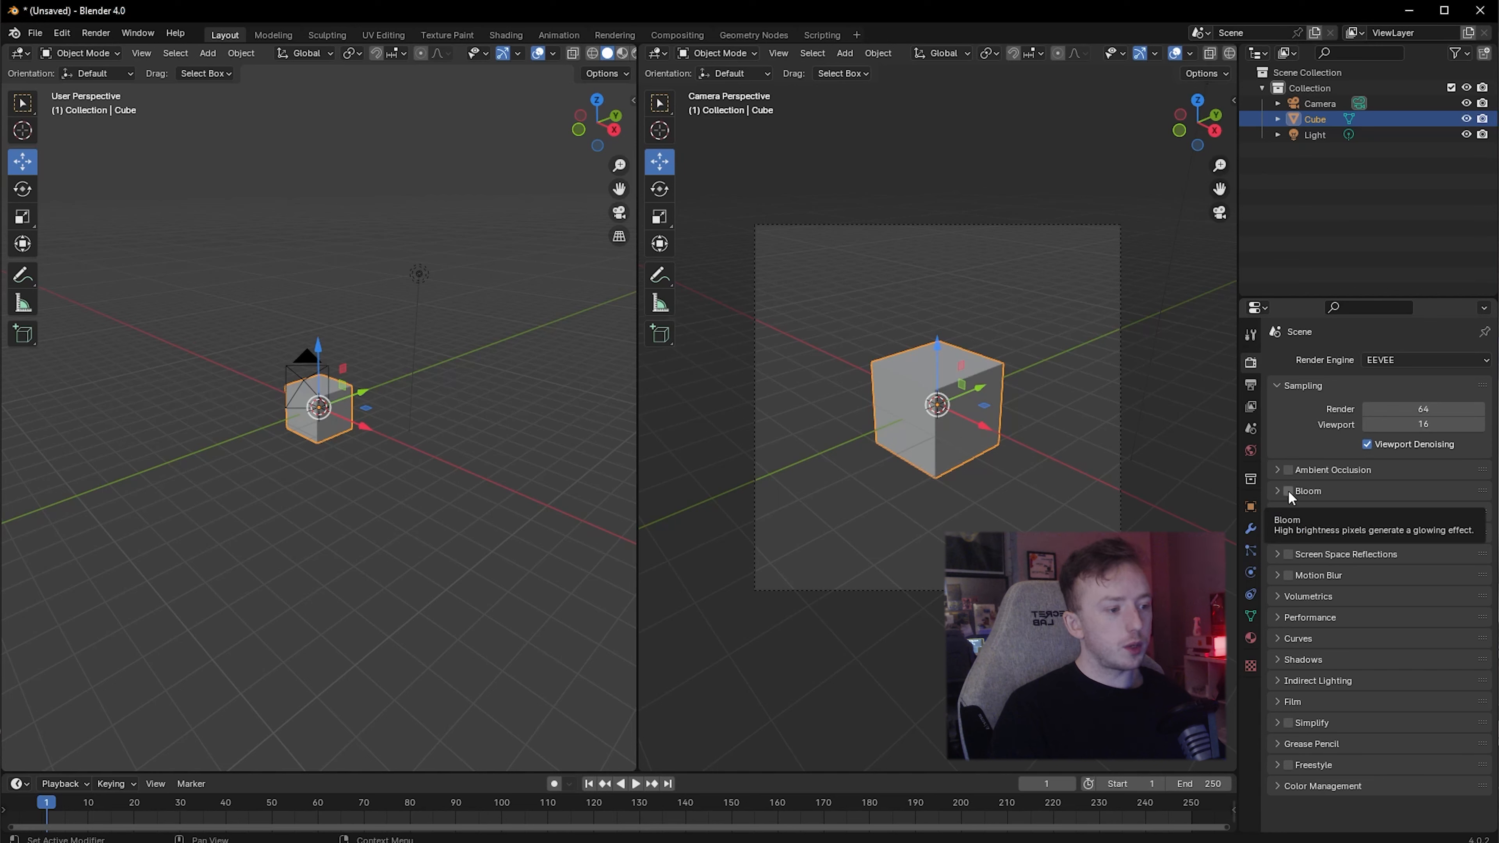
pyautogui.click(1288, 491)
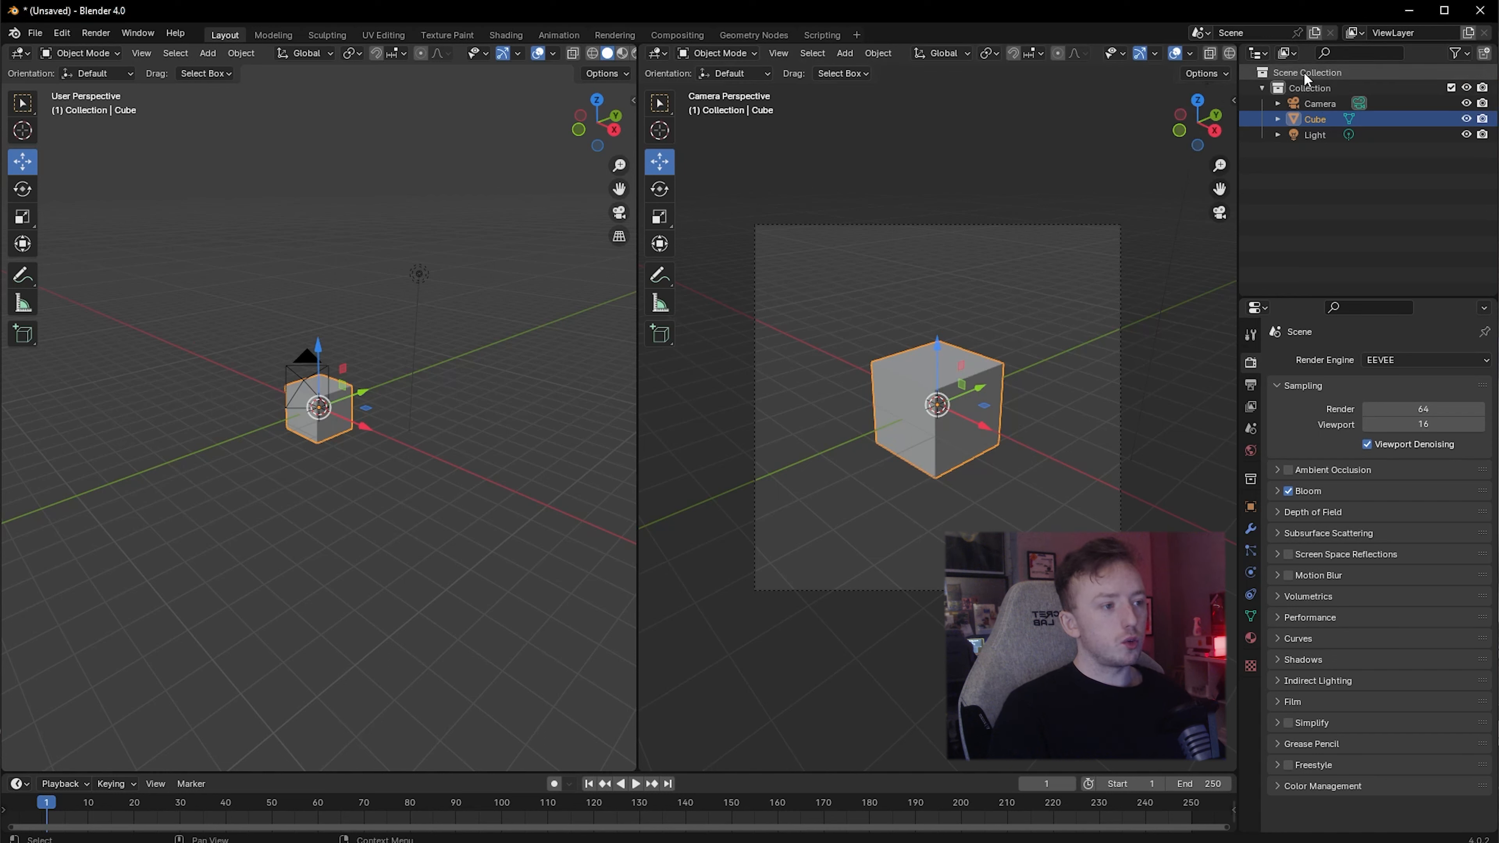
# Lock the camera to the view in the camera viewport
pyautogui.click(1233, 102)
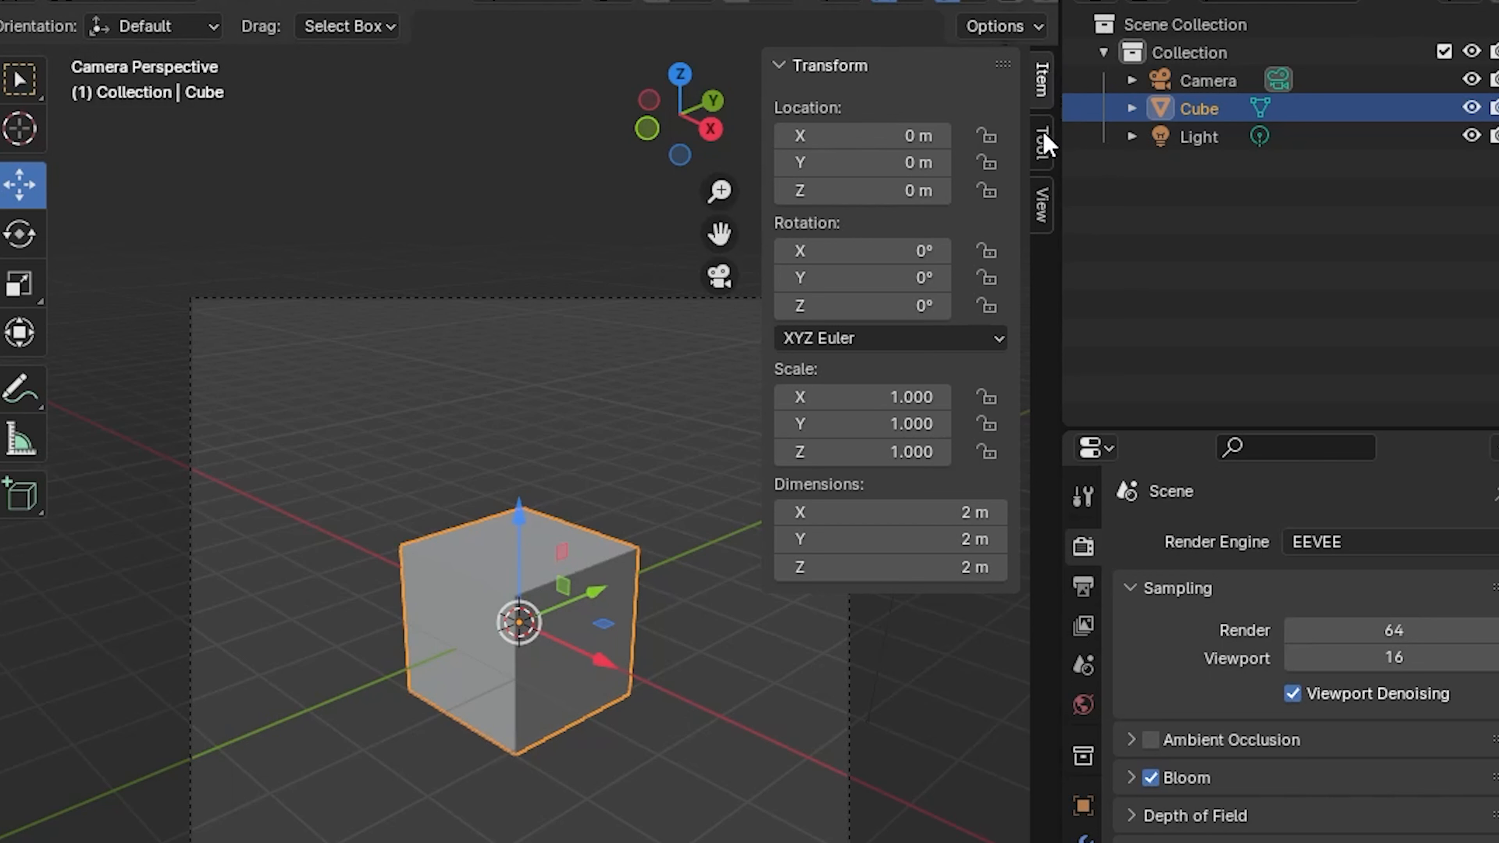
pyautogui.click(1045, 221)
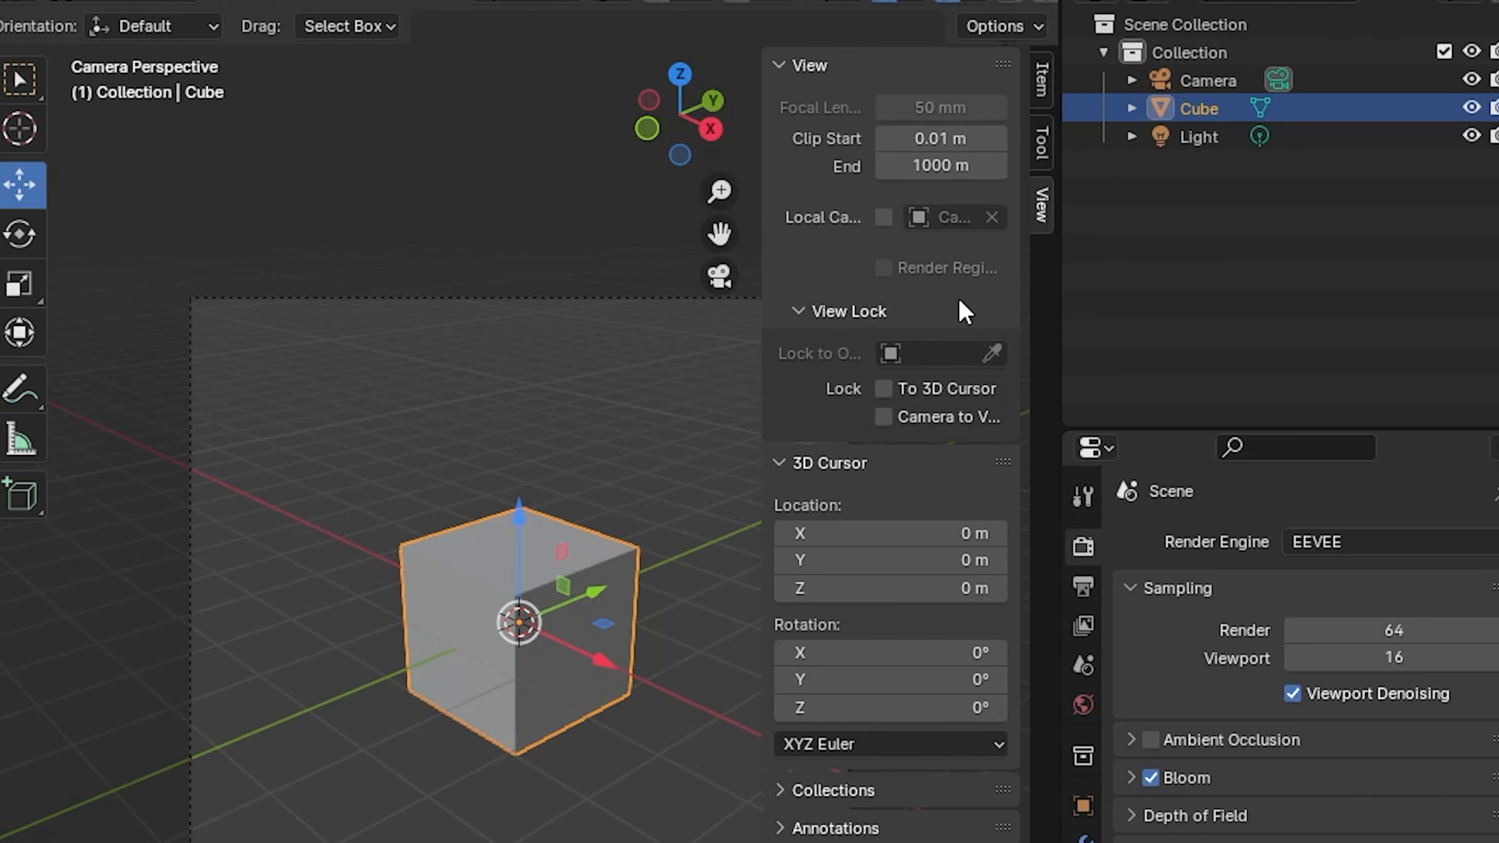
pyautogui.click(883, 417)
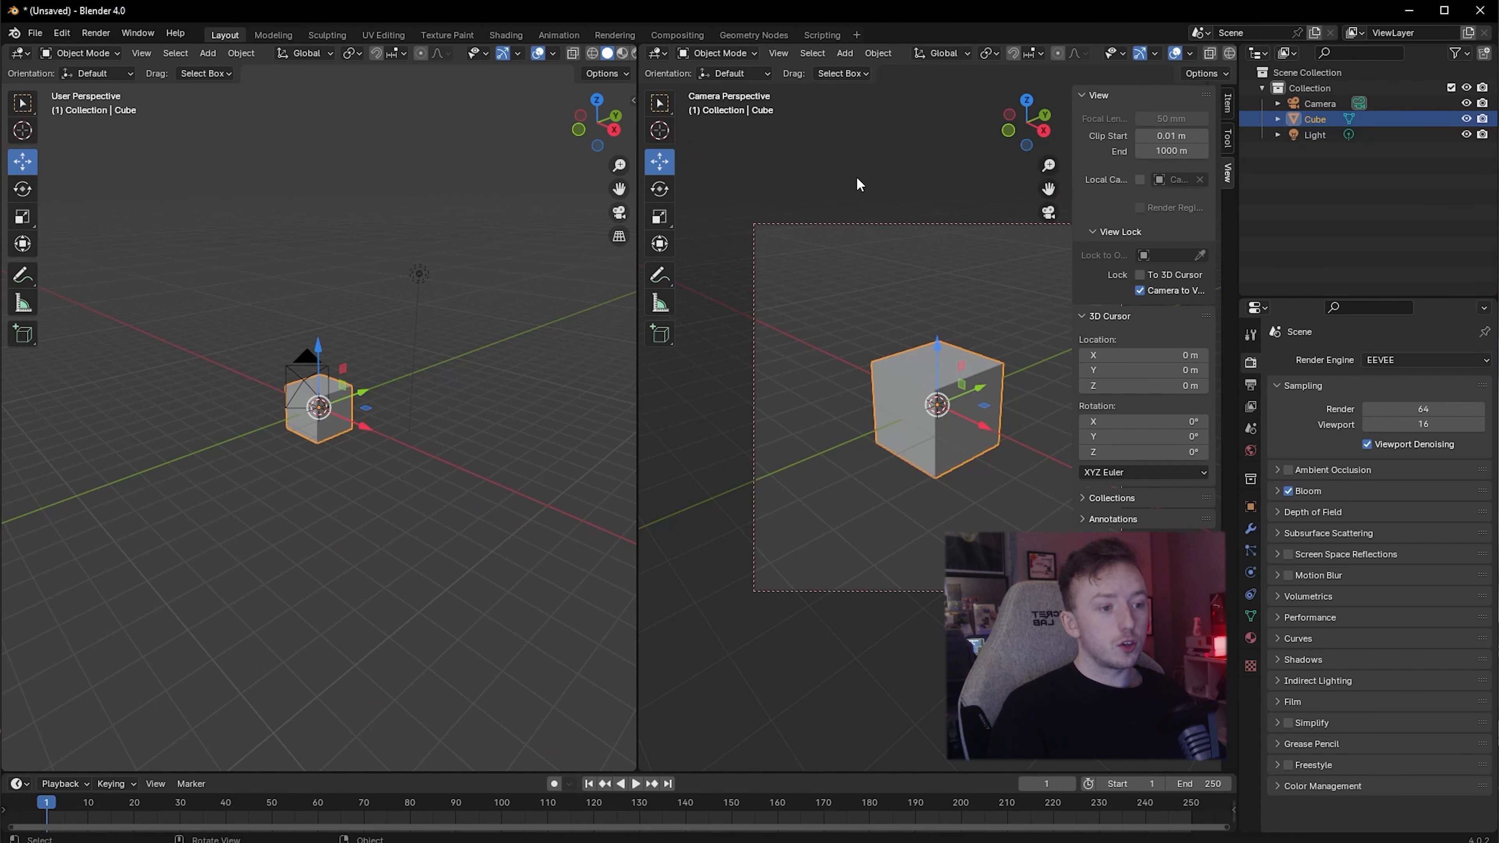
# Orbit the locked camera around to another side of the cube and select the camera object in the user-perspective viewport
pyautogui.moveTo(1026, 133); pyautogui.dragTo(968, 137)
pyautogui.moveTo(1028, 124); pyautogui.dragTo(973, 168)
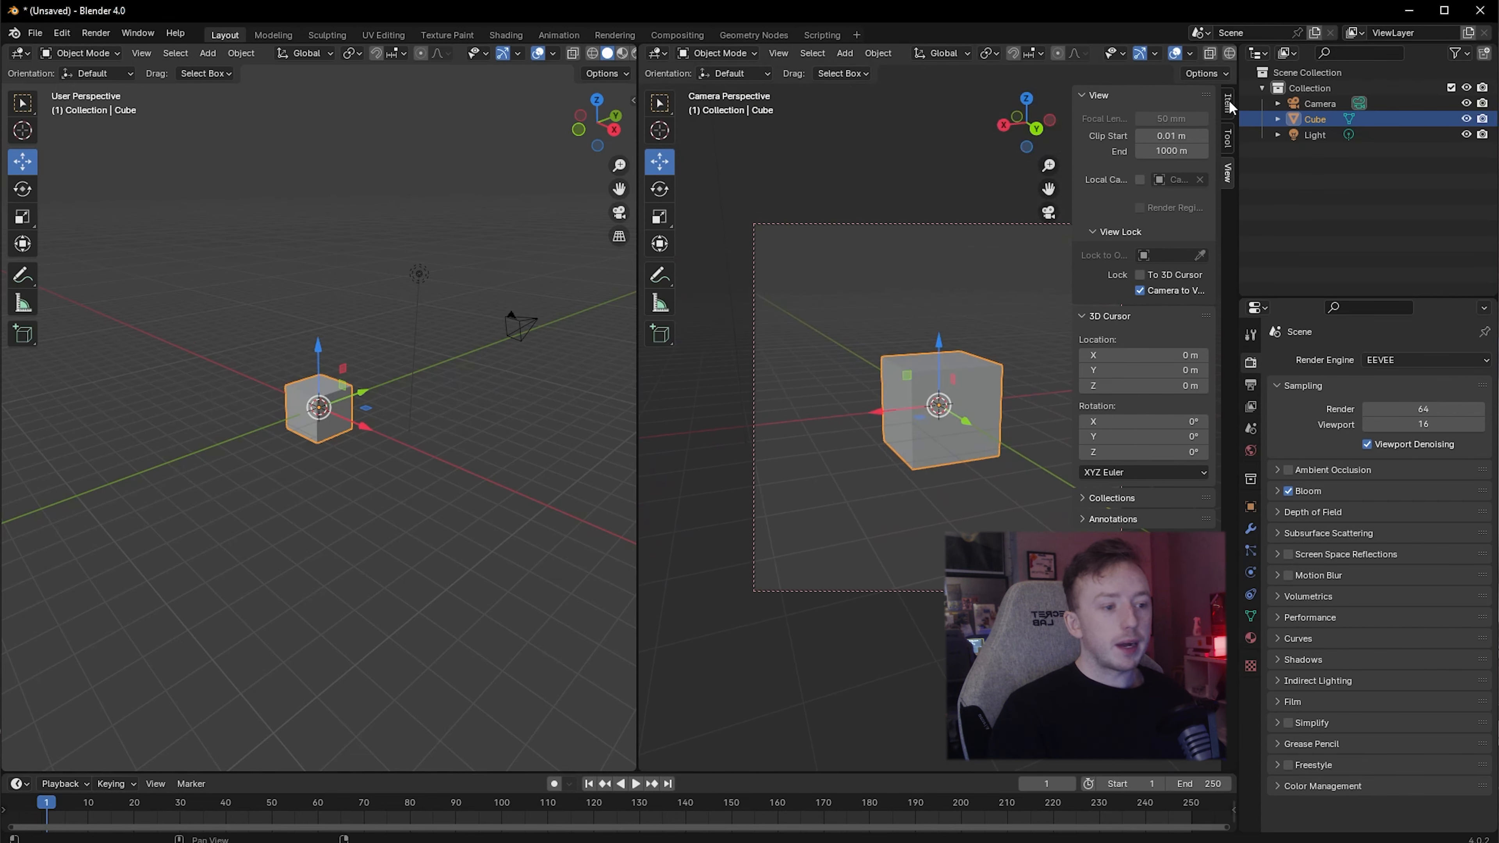
pyautogui.click(468, 298)
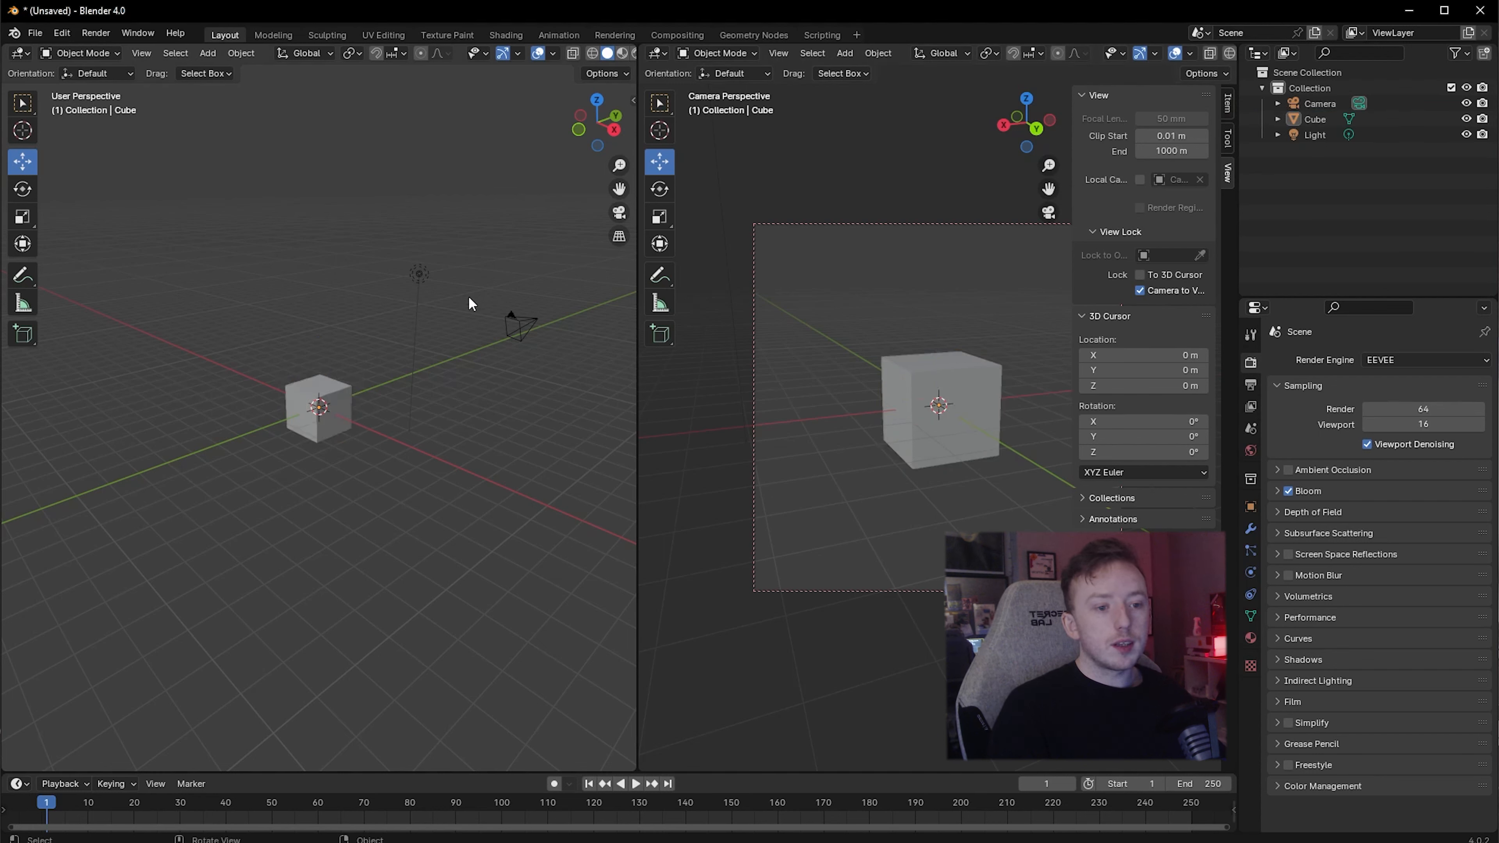
pyautogui.click(527, 317)
pyautogui.moveTo(528, 316); pyautogui.dragTo(575, 320)
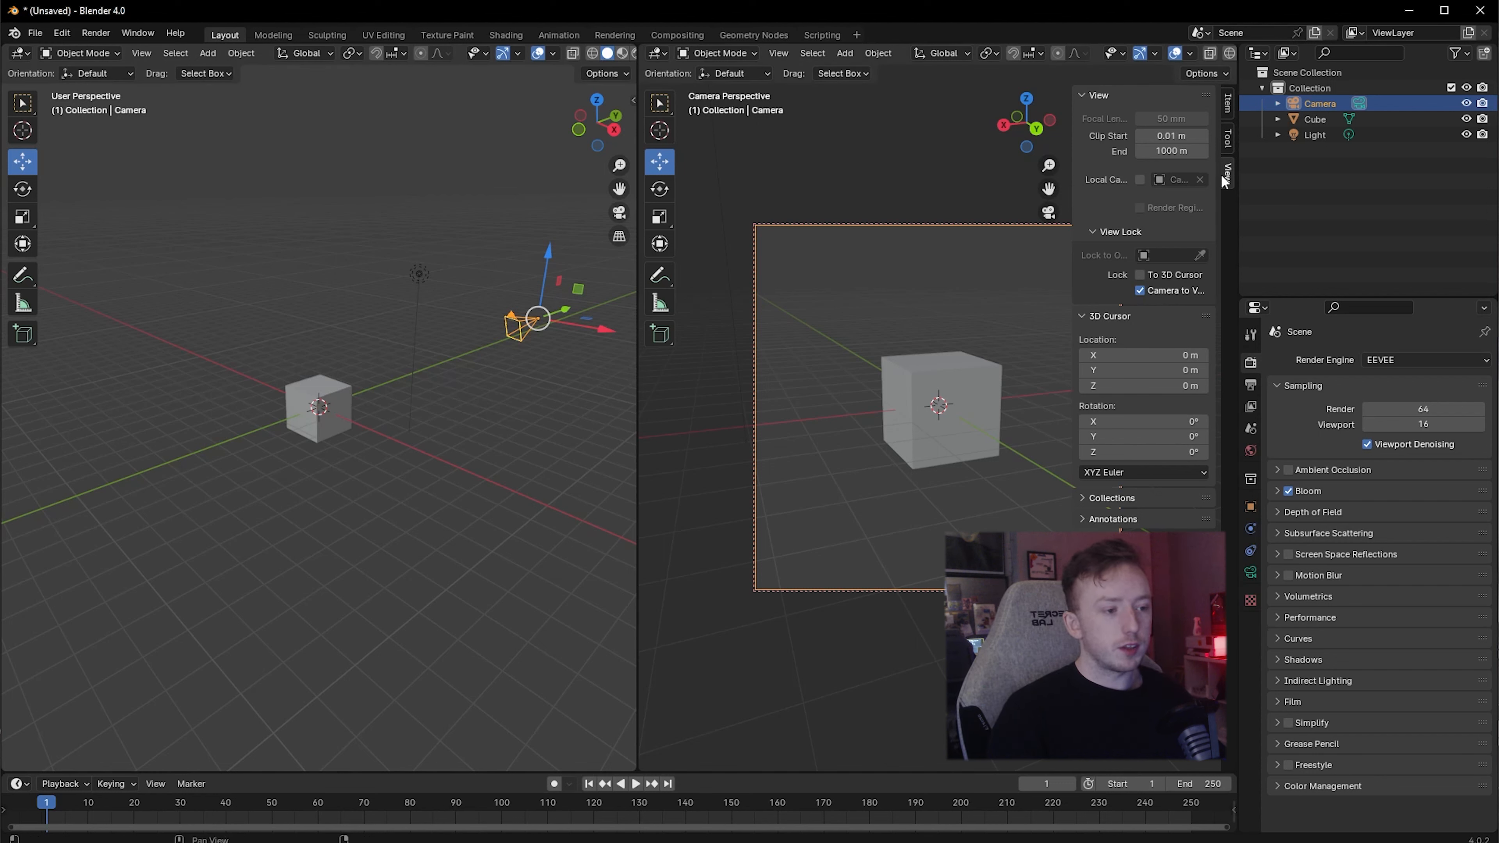
# Select the camera, show its transform values and set its X, Y and Z location to 0 m
pyautogui.click(549, 330)
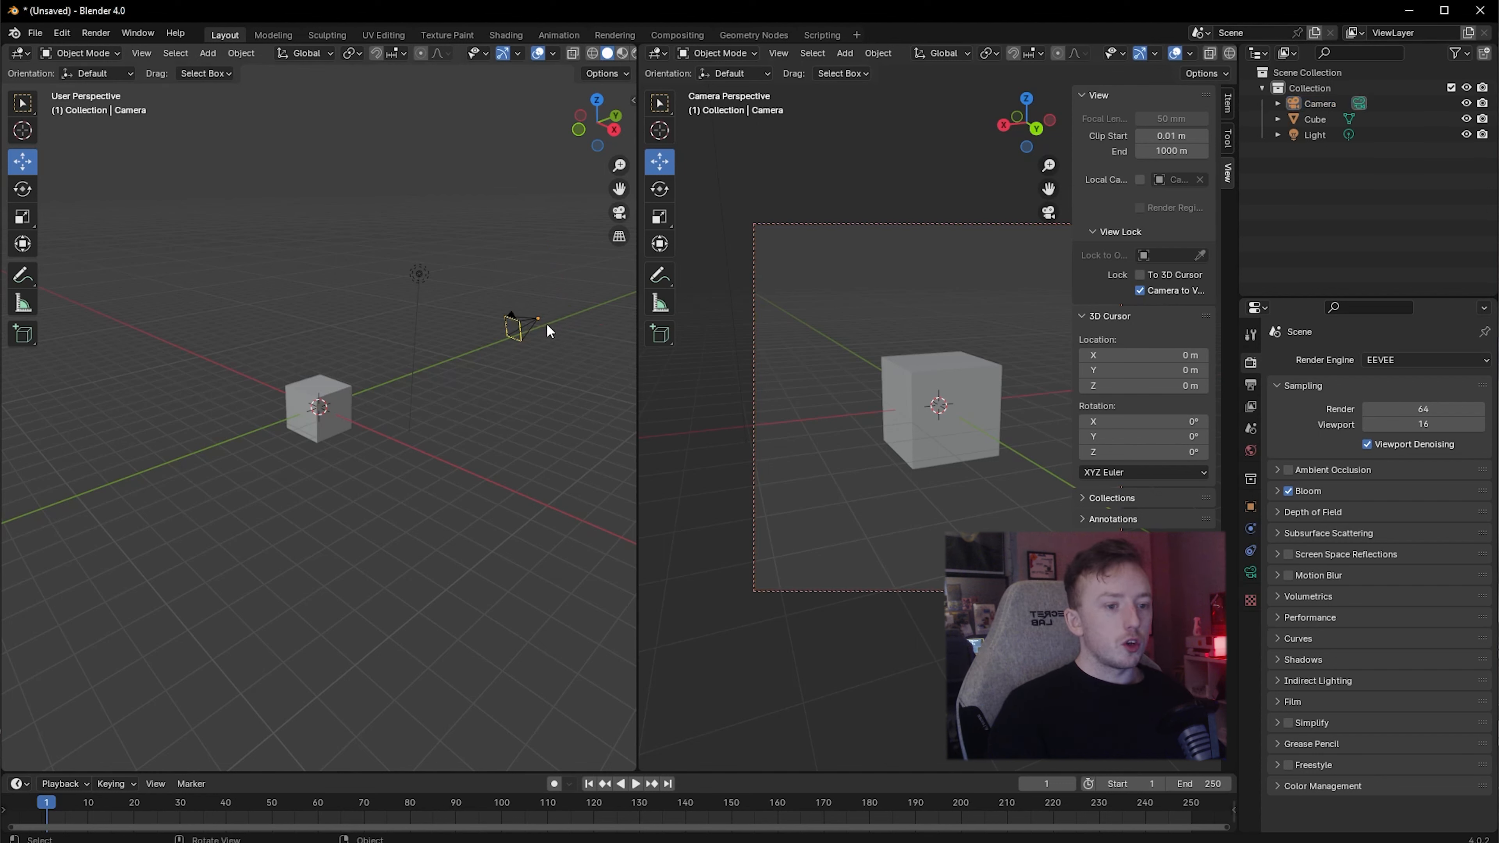
pyautogui.click(540, 322)
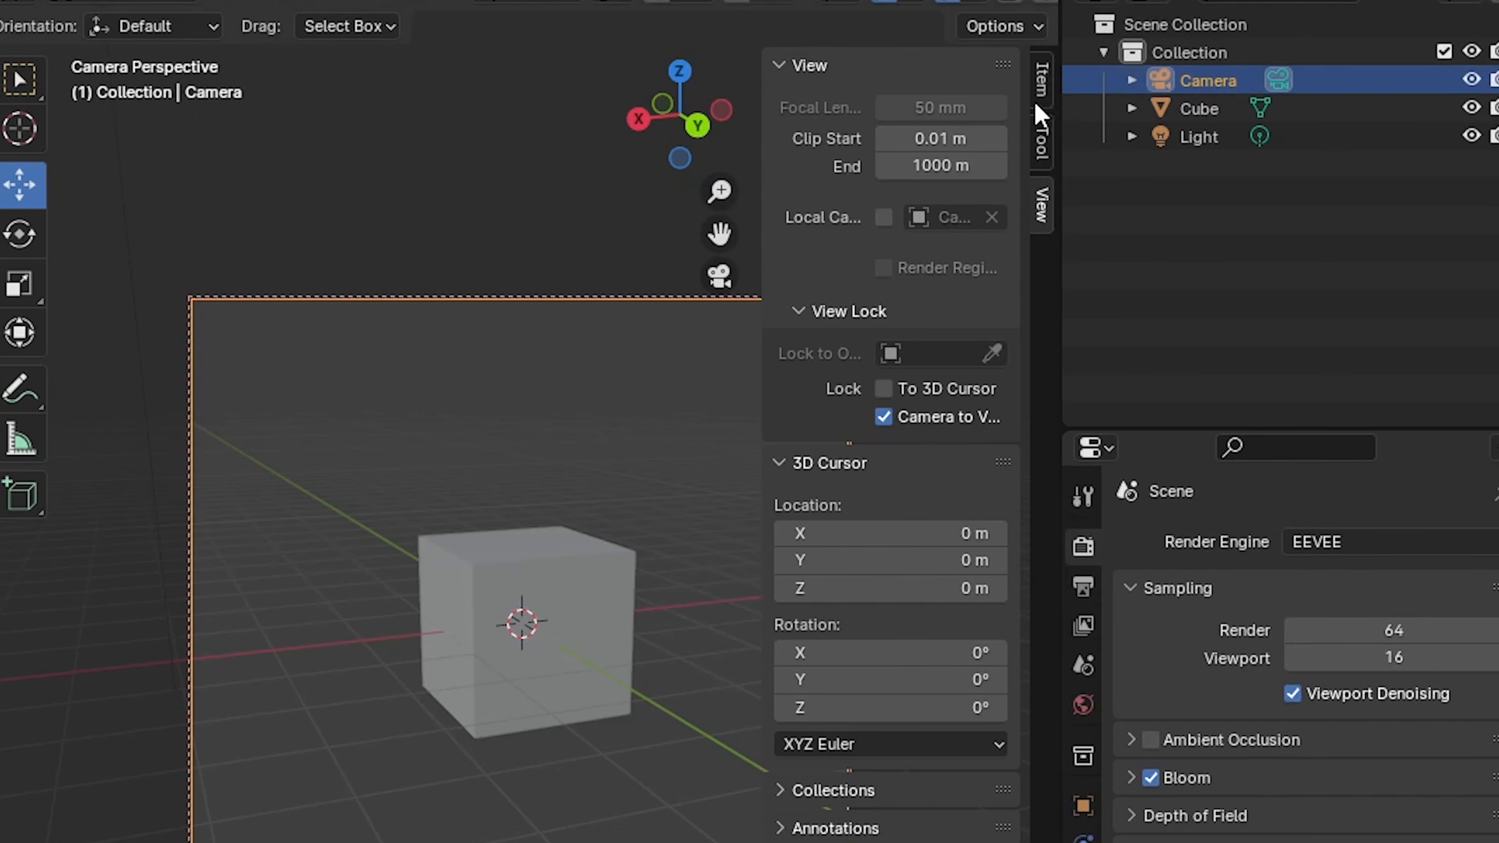
pyautogui.click(1042, 78)
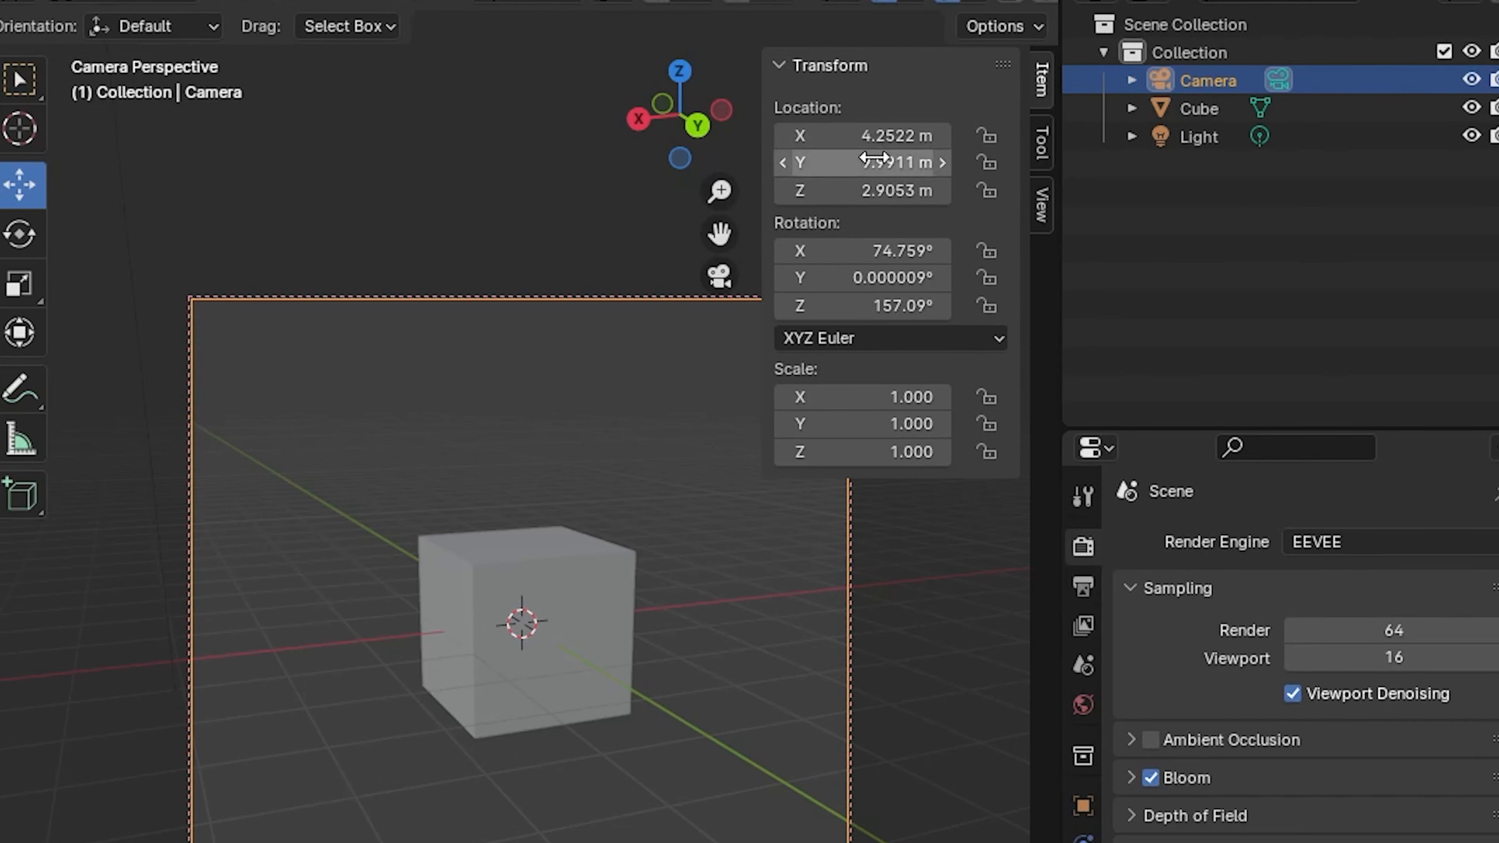
pyautogui.click(869, 136)
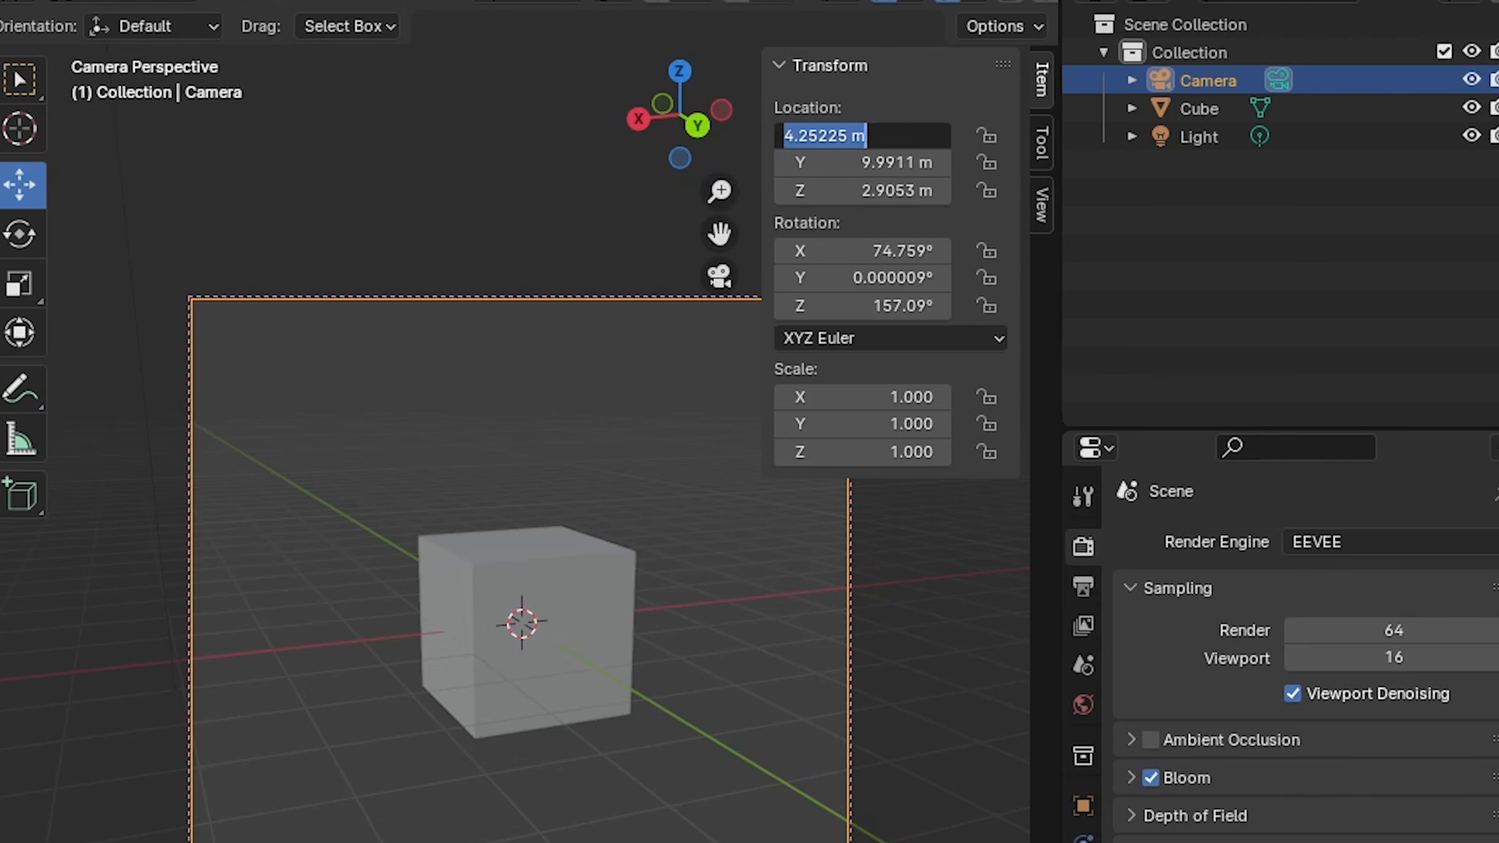
pyautogui.write('0')
pyautogui.press('Return')
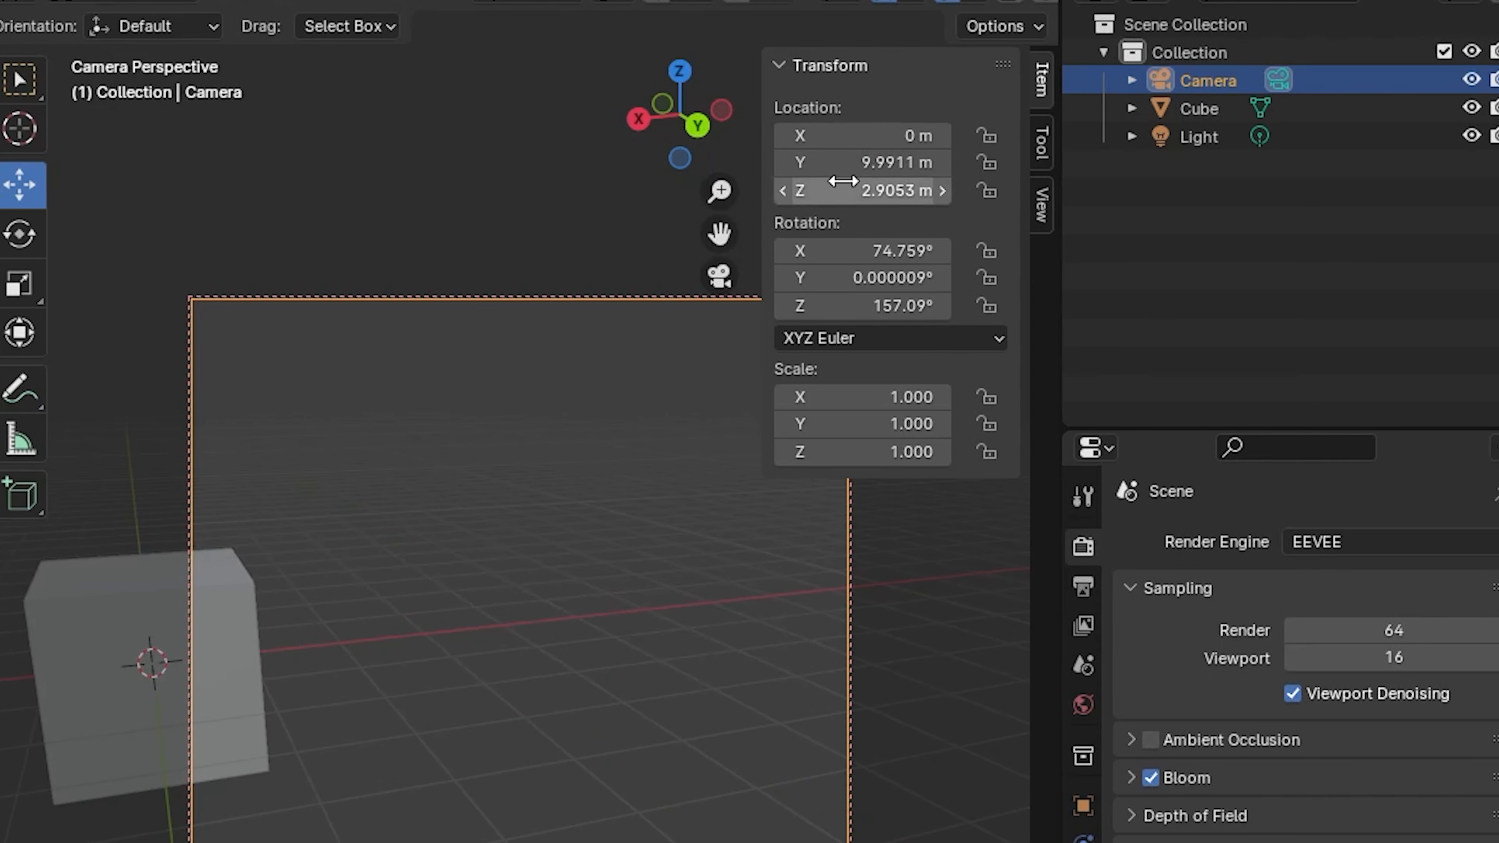
pyautogui.click(850, 163)
pyautogui.write('0')
pyautogui.press('Return')
pyautogui.click(850, 191)
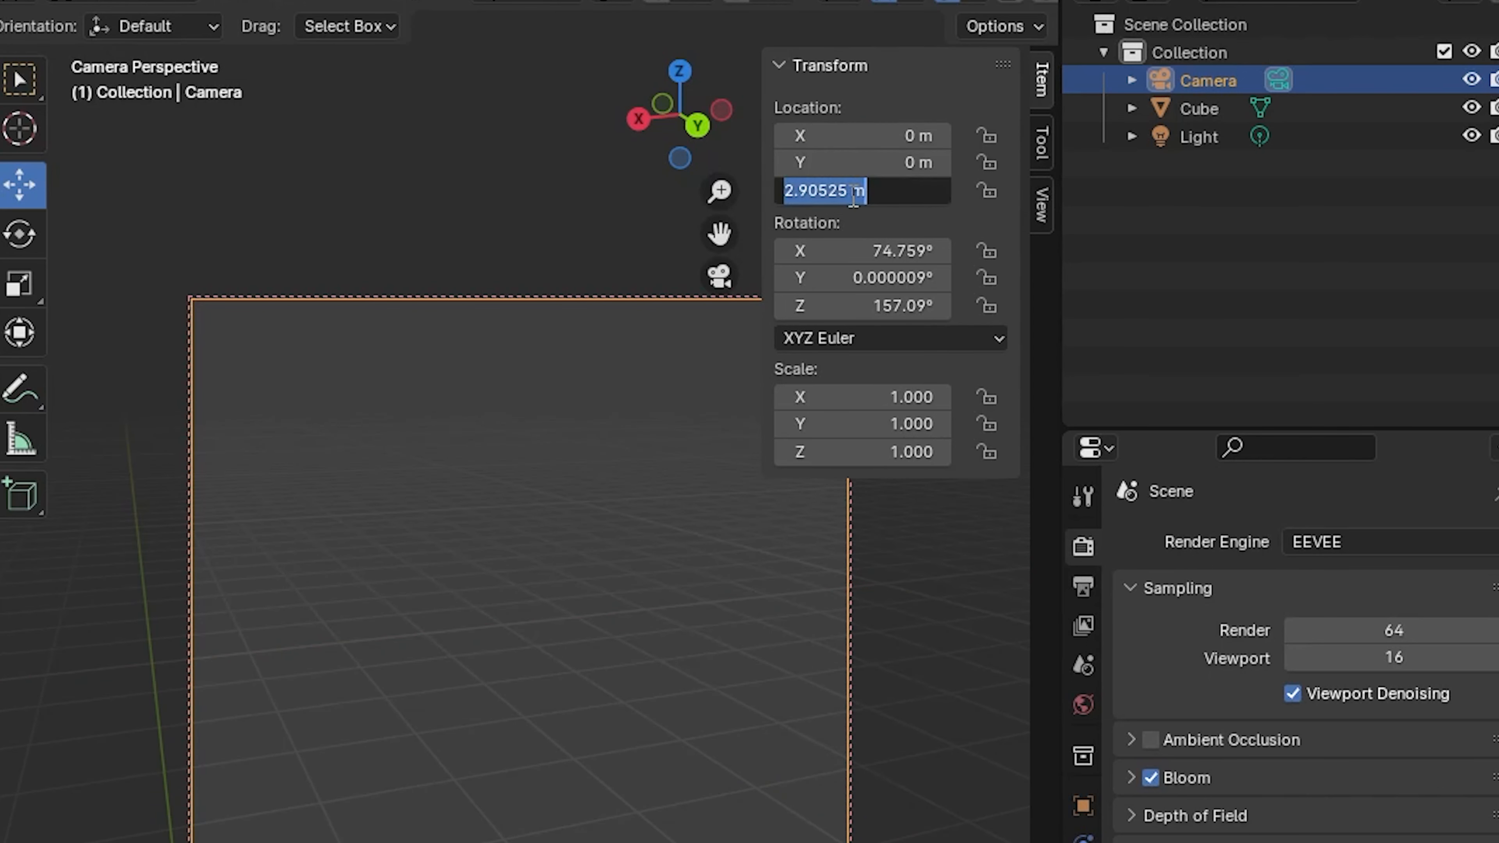
pyautogui.write('0')
pyautogui.press('Return')
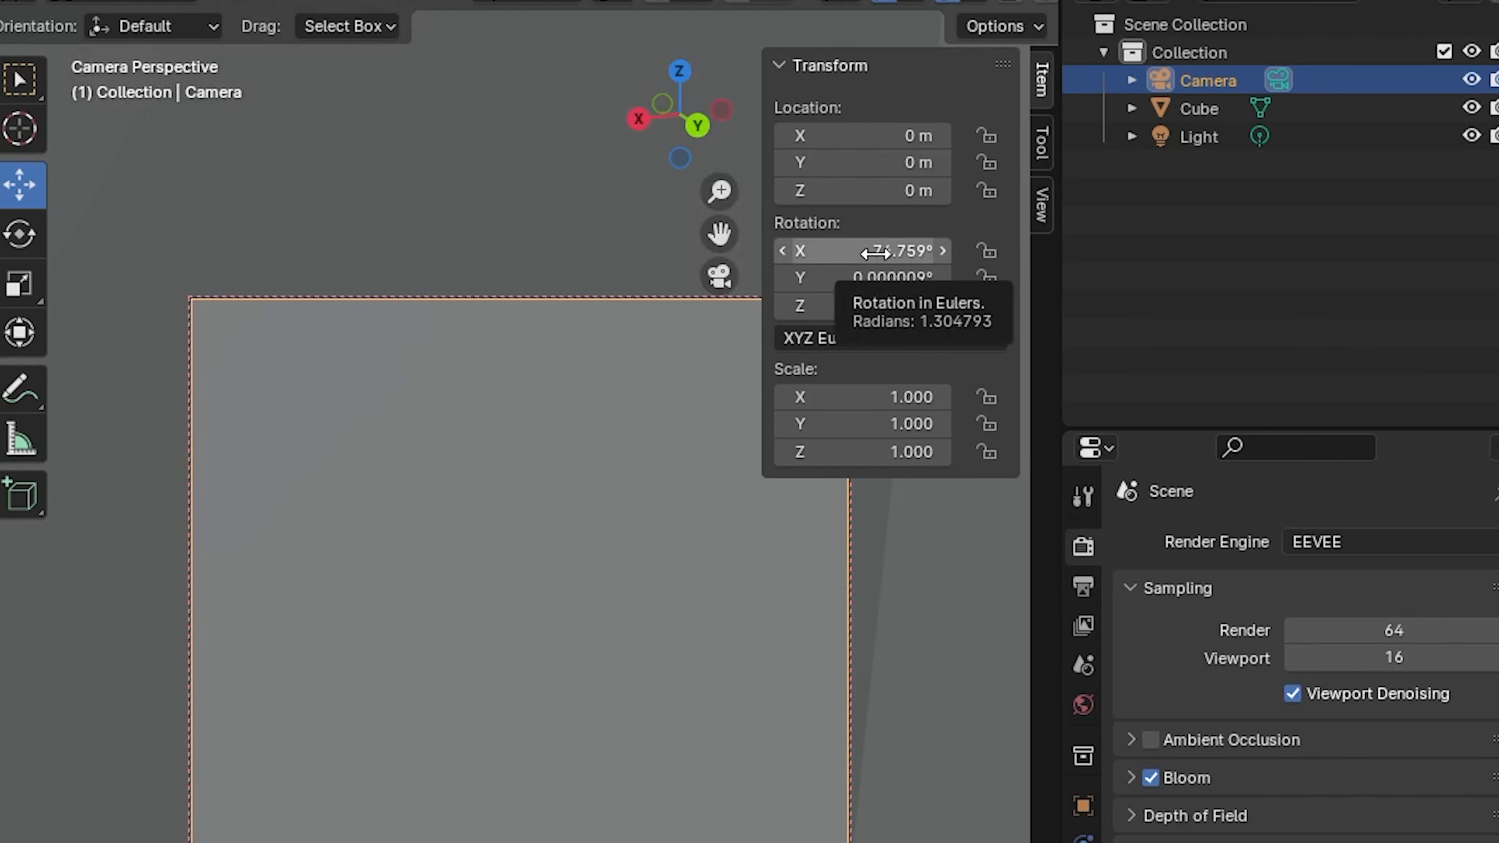
# Set the camera's X, Y and Z rotation to 0°
pyautogui.click(864, 251)
pyautogui.write('0')
pyautogui.press('Return')
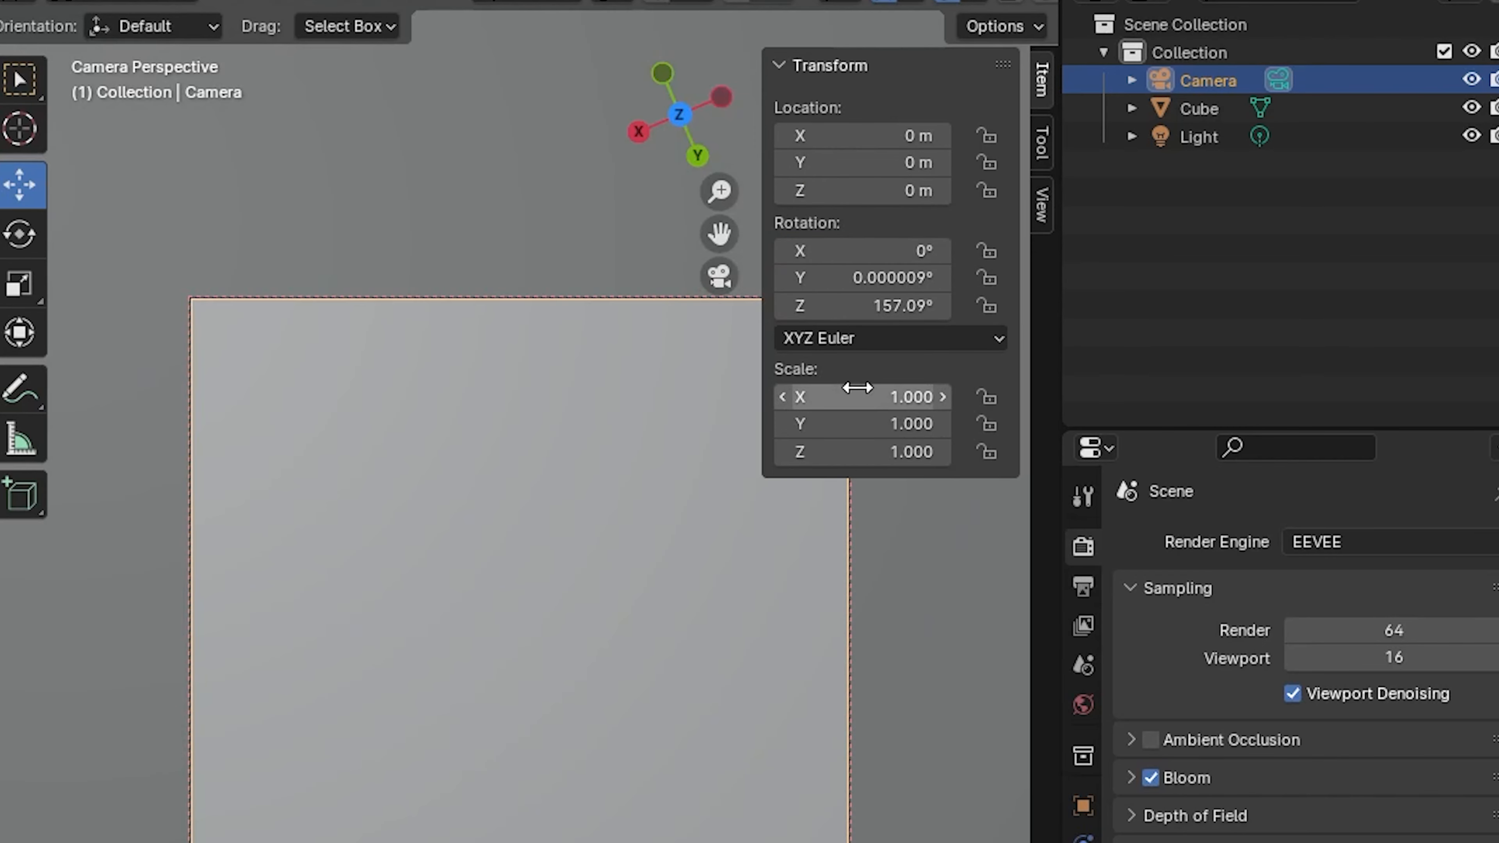
pyautogui.click(891, 278)
pyautogui.write('0')
pyautogui.press('Return')
pyautogui.click(880, 306)
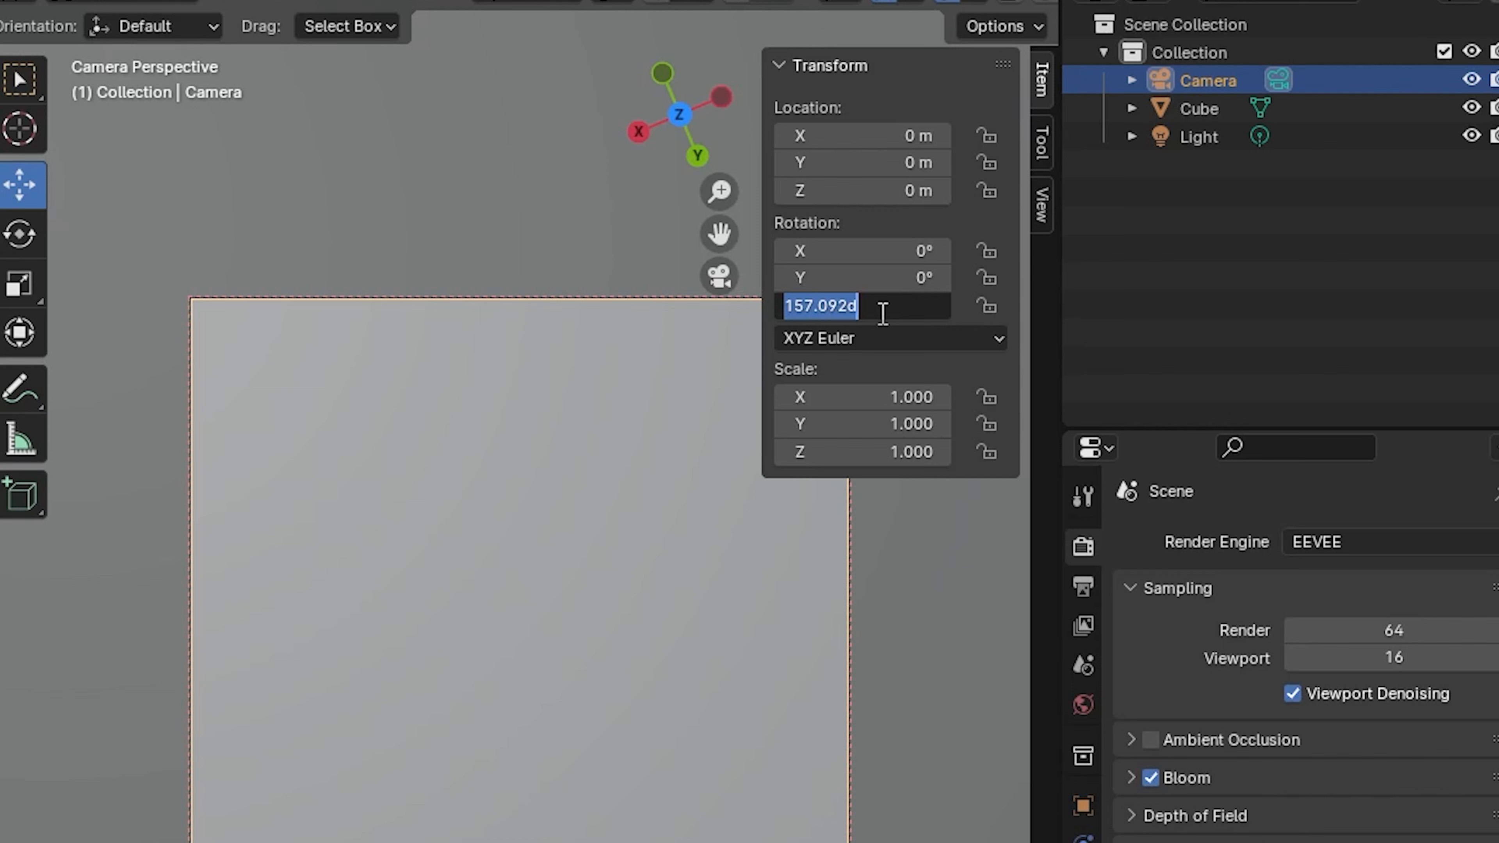
pyautogui.write('0')
pyautogui.press('Return')
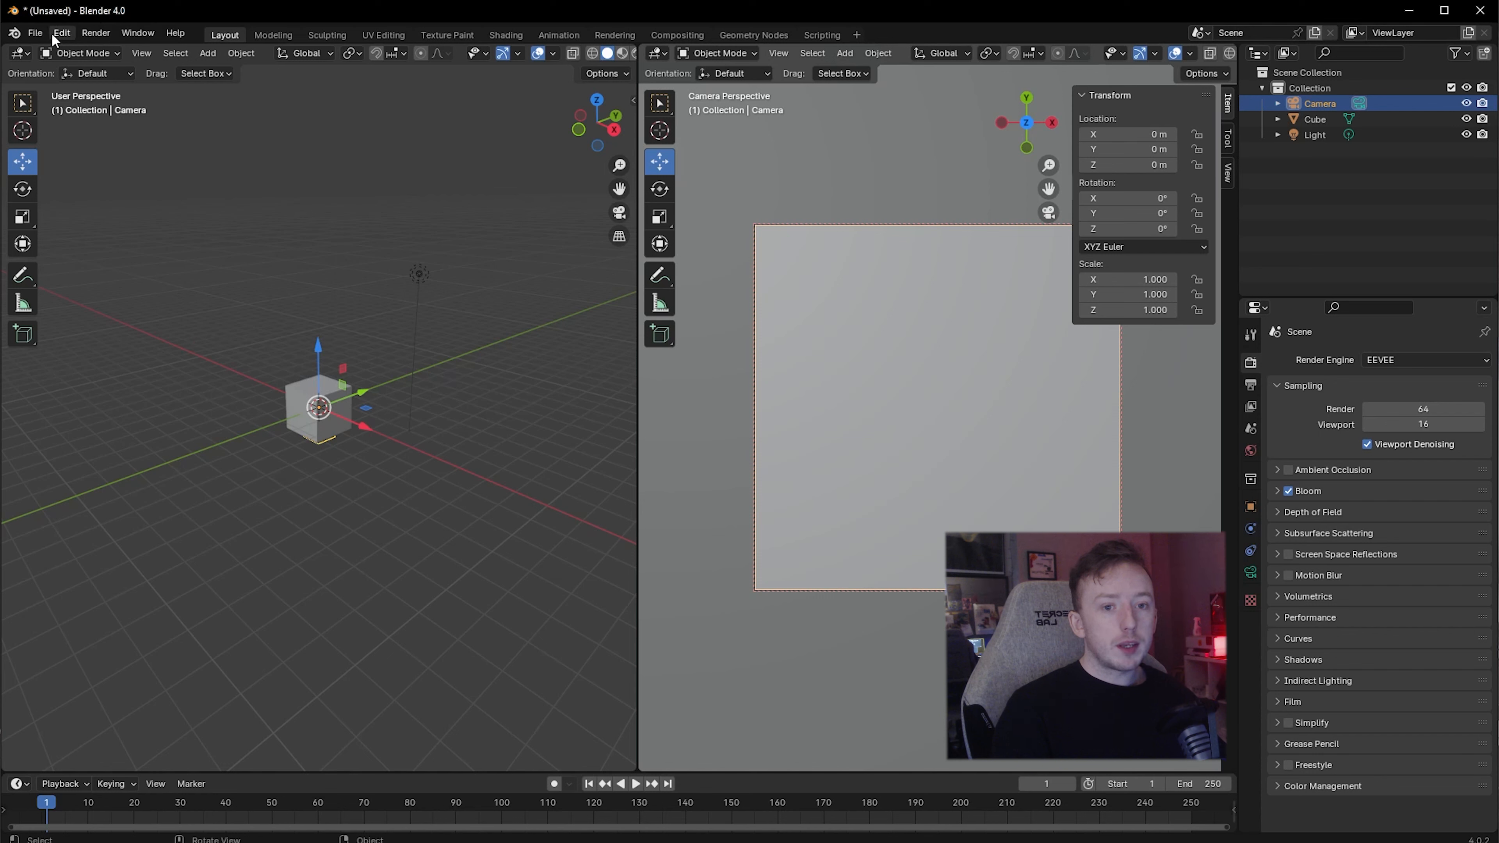
pyautogui.click(39, 33)
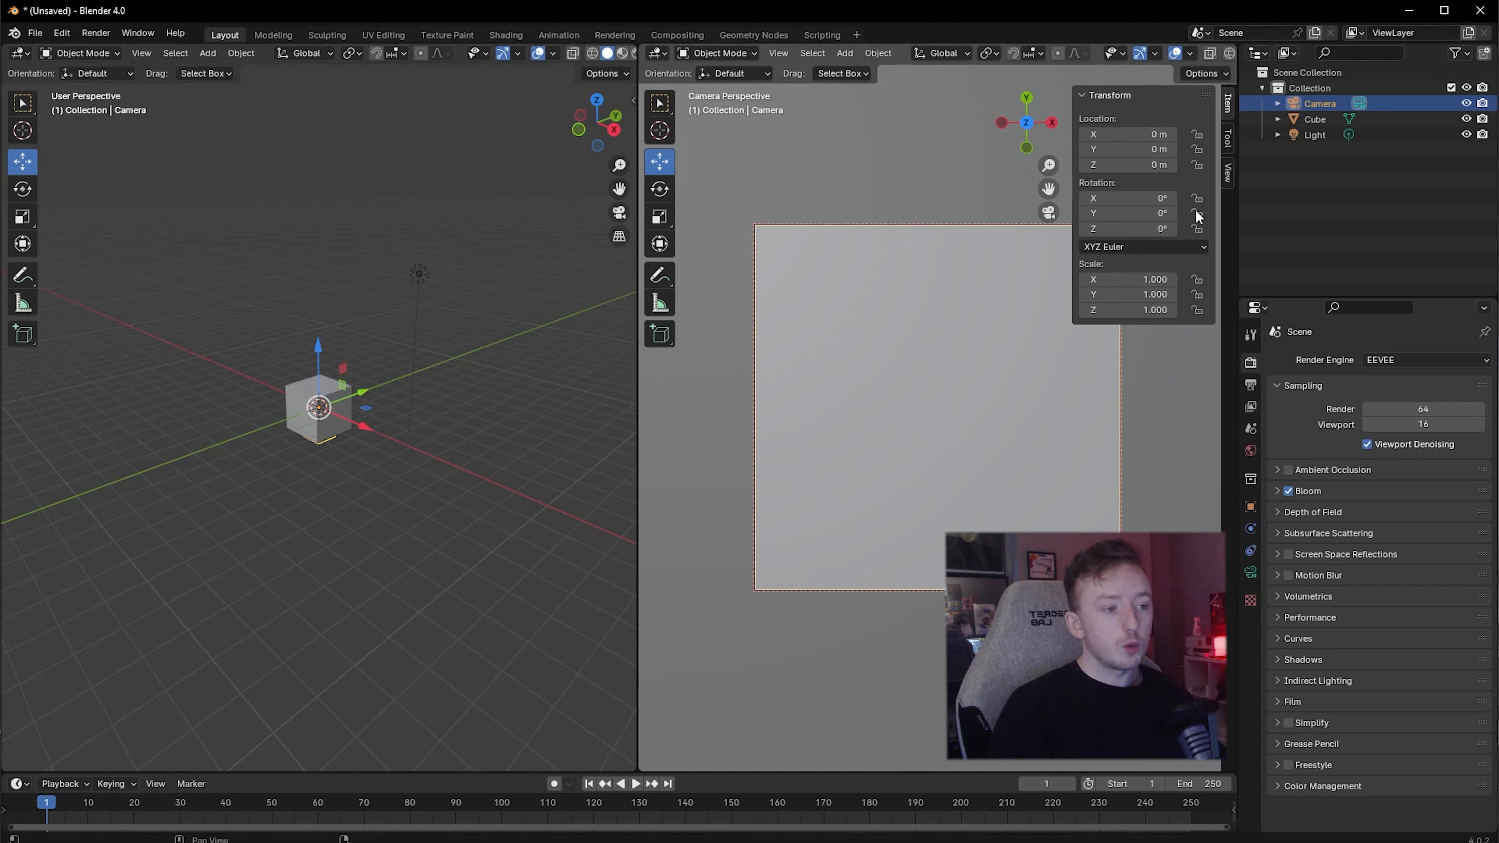
# Set the camera's X rotation to 90° and move it back along the Y axis to about -5.04 m
pyautogui.click(1131, 199)
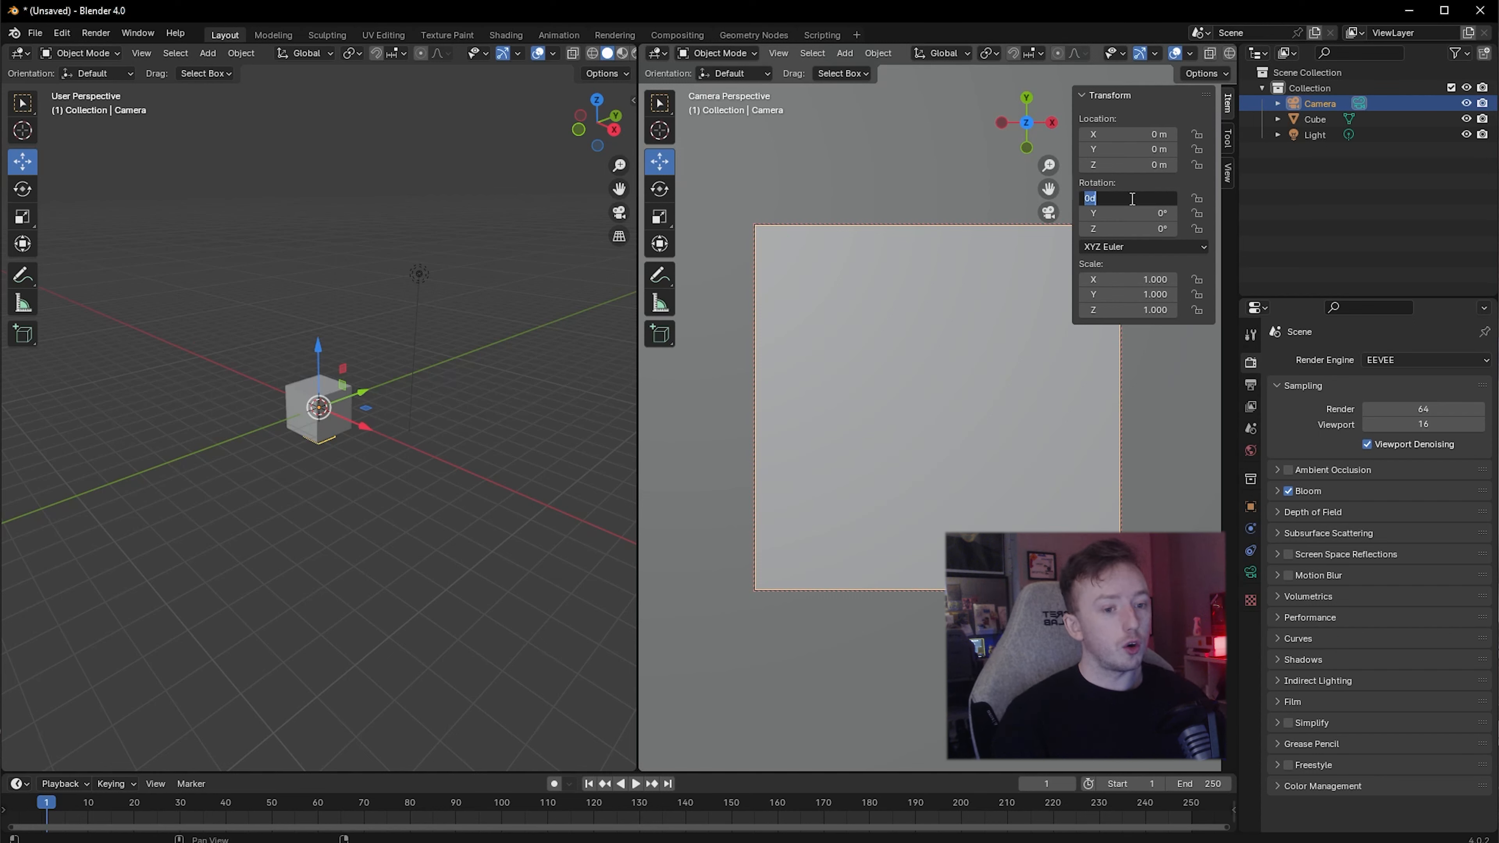
pyautogui.write('90')
pyautogui.press('Return')
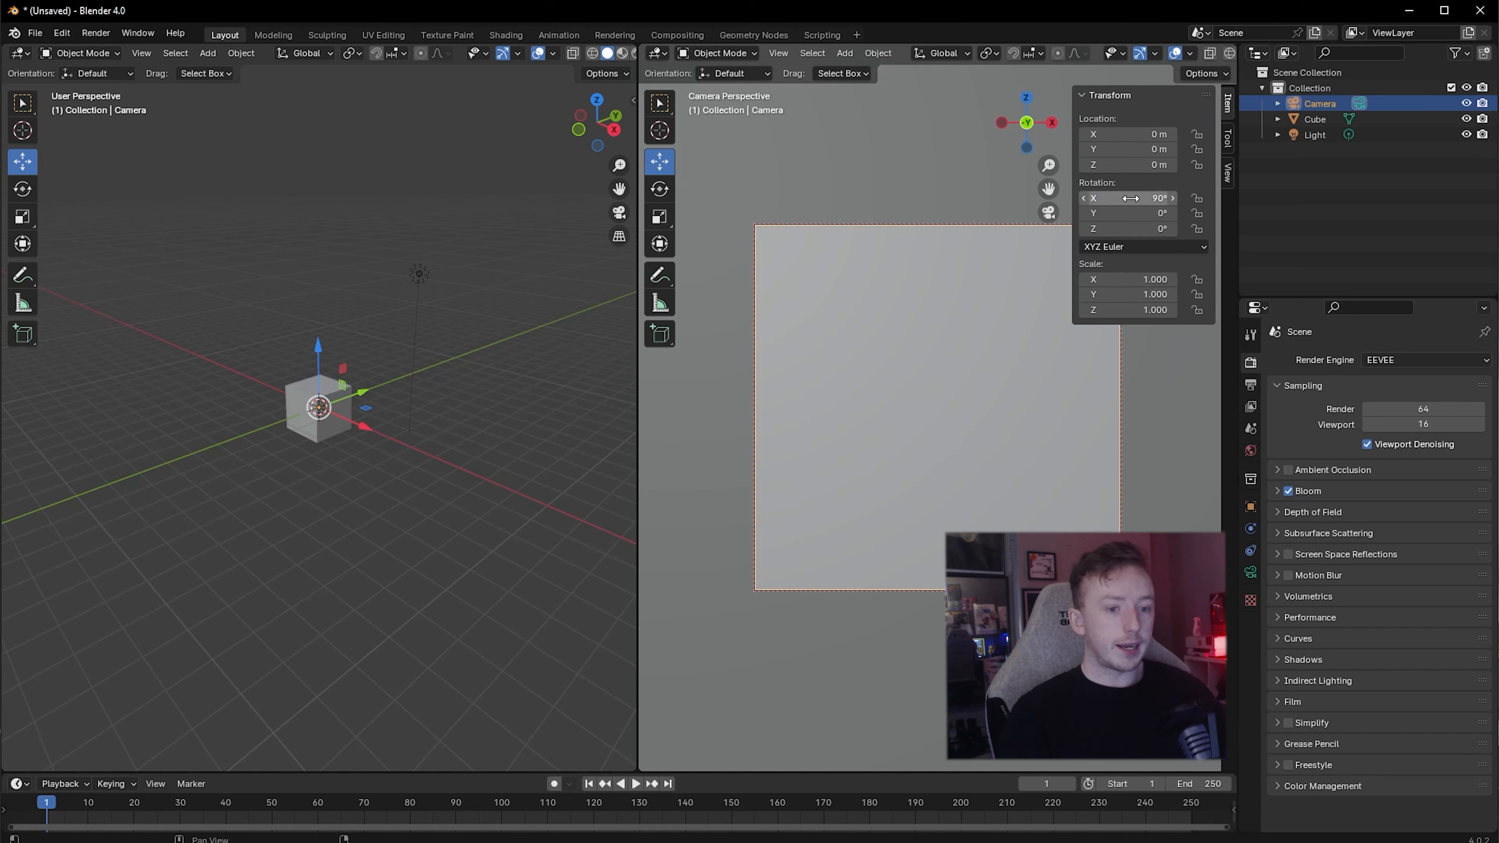
pyautogui.moveTo(362, 400); pyautogui.dragTo(266, 447)
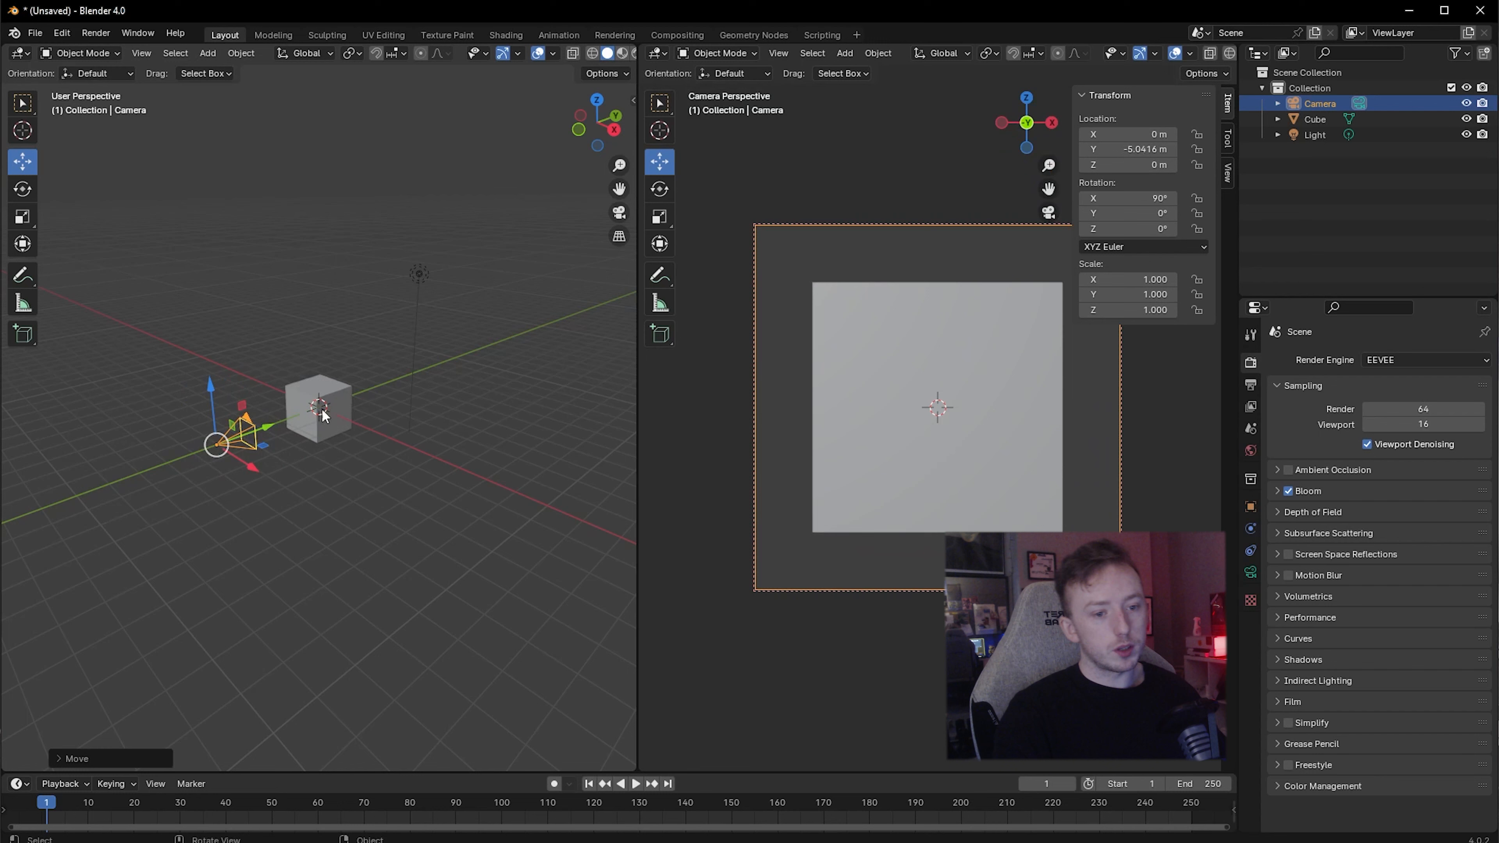
pyautogui.click(381, 506)
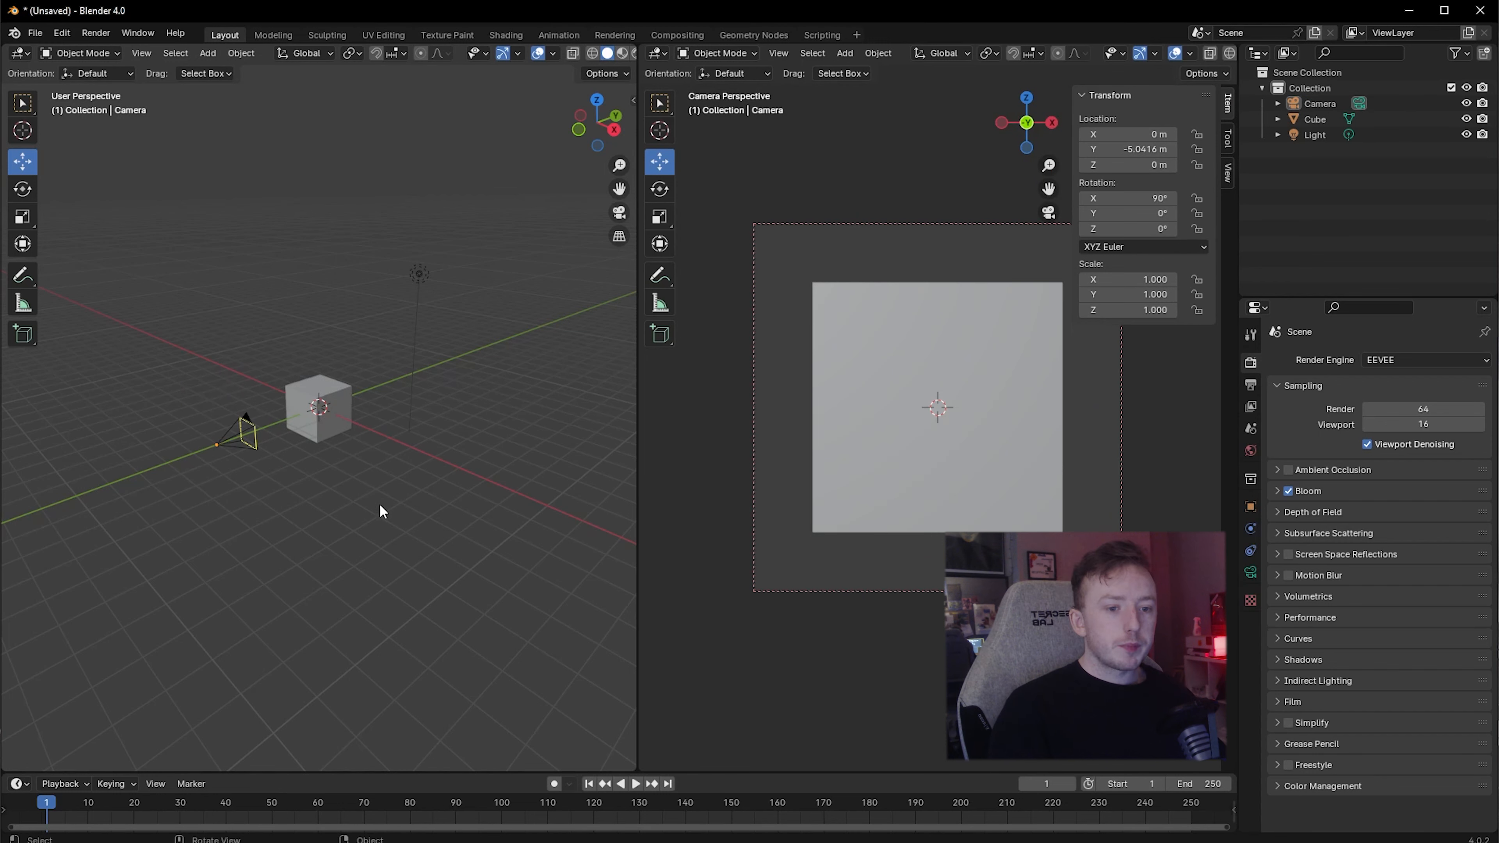
# Flatten the cube to a Y scale of 0 and scale it up to about 5.017 on X and Z
pyautogui.click(331, 426)
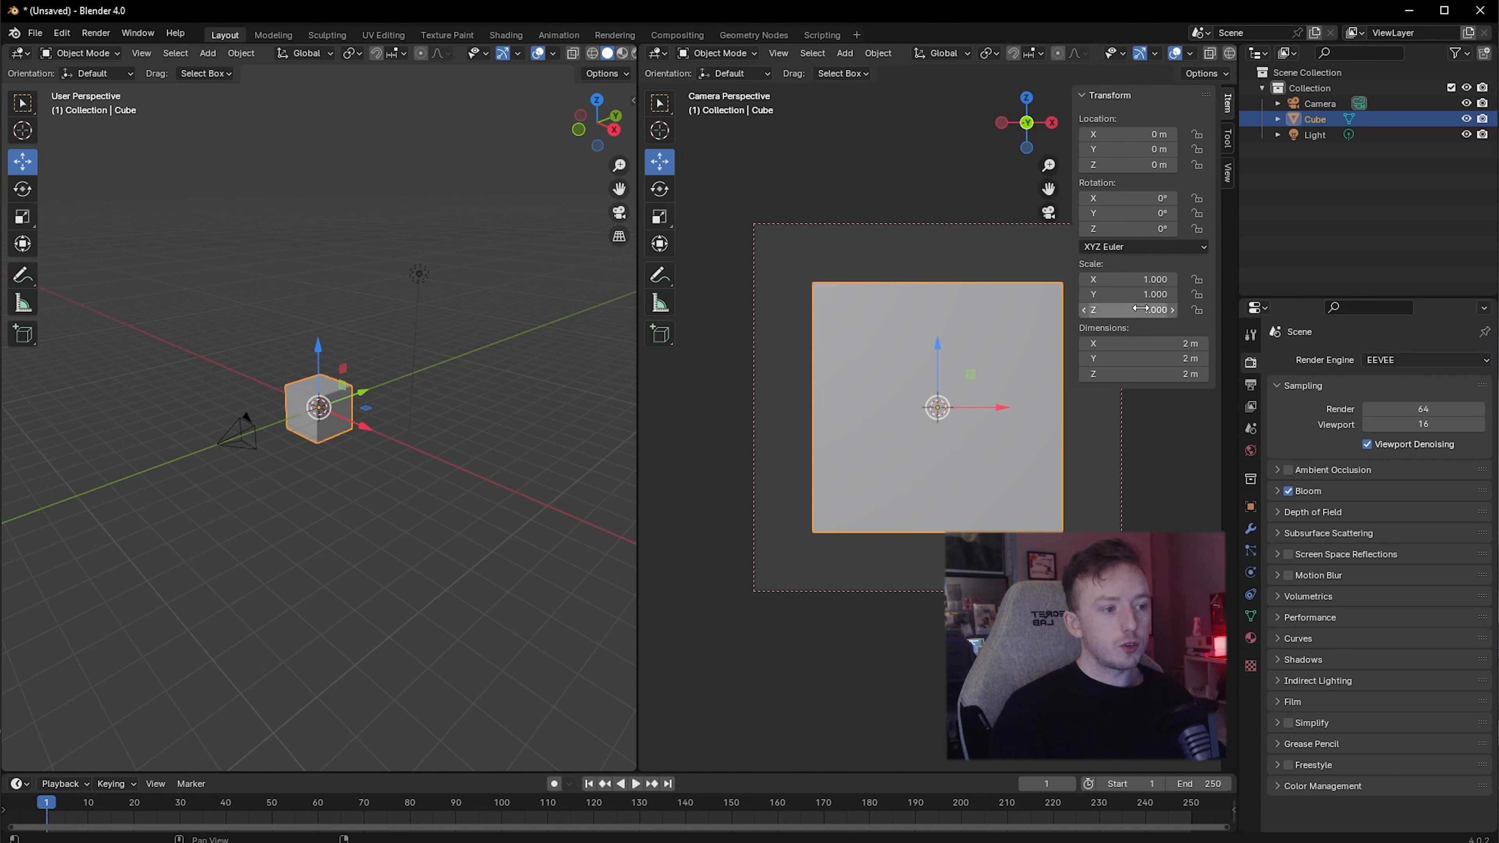
pyautogui.moveTo(1122, 294); pyautogui.dragTo(925, 295)
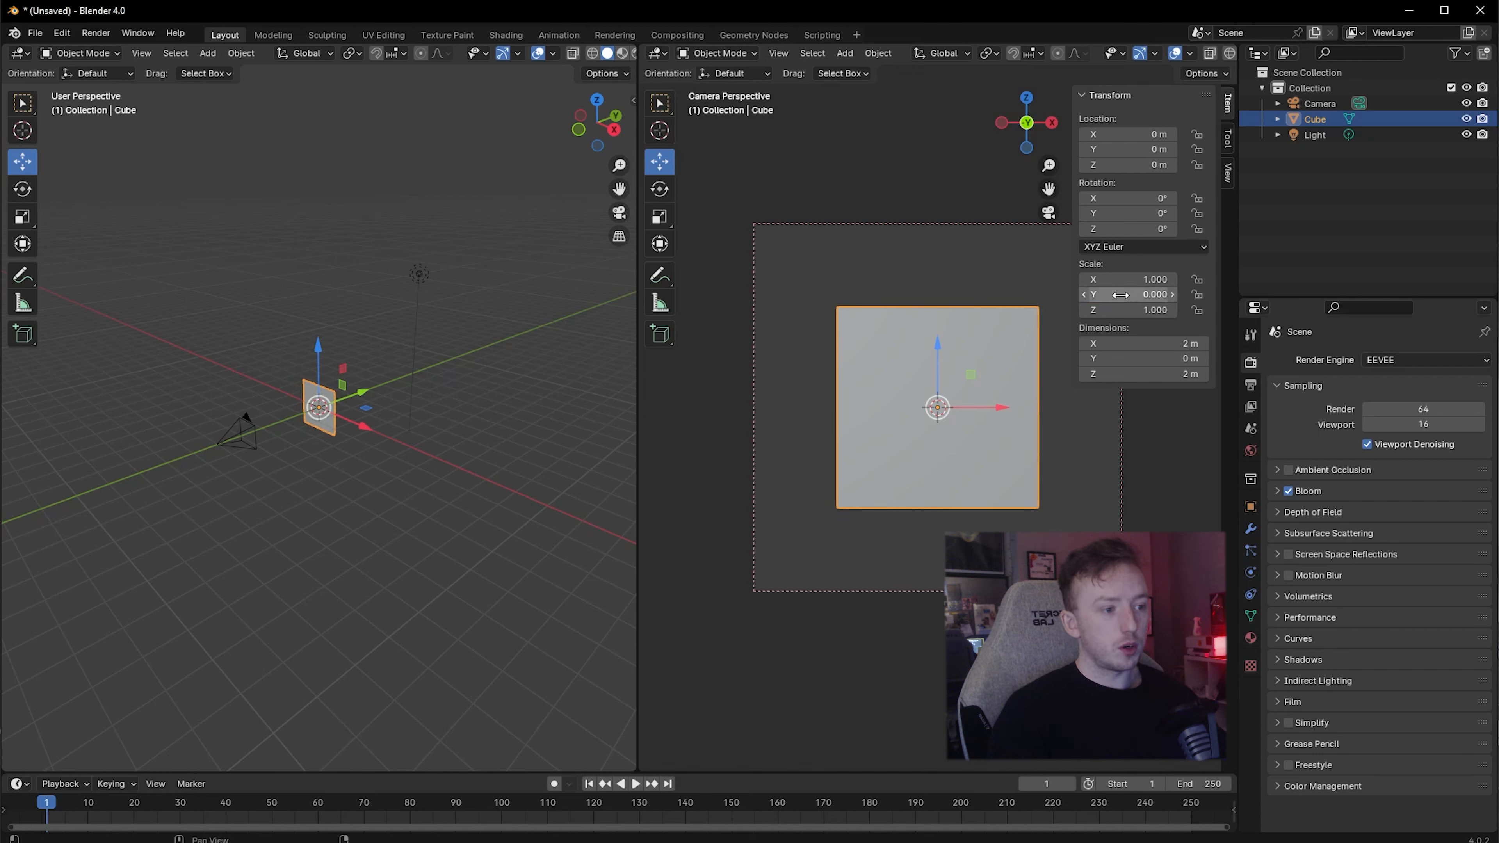
pyautogui.click(30, 218)
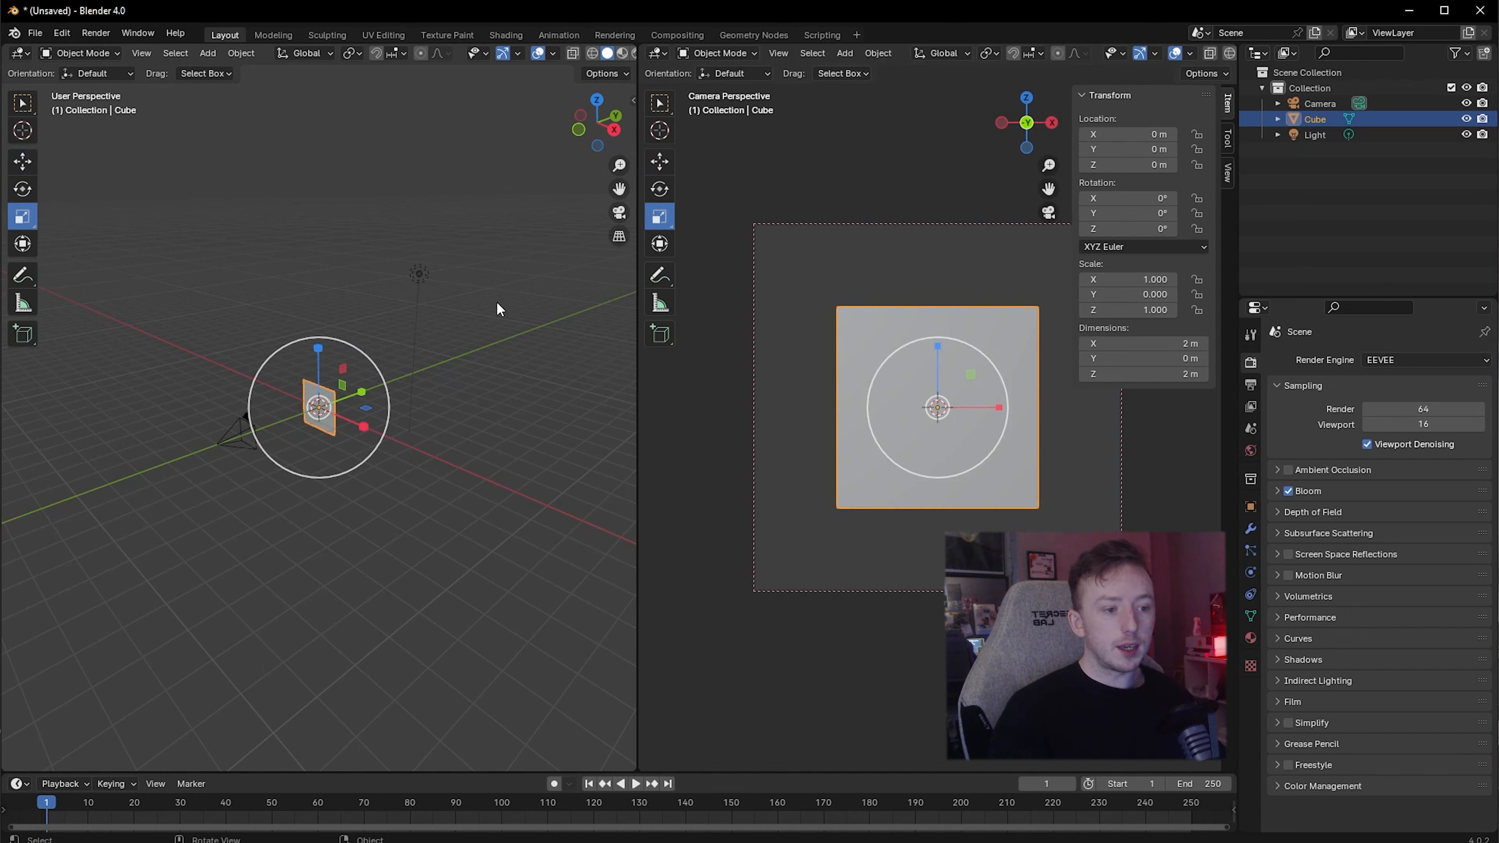
pyautogui.click(23, 161)
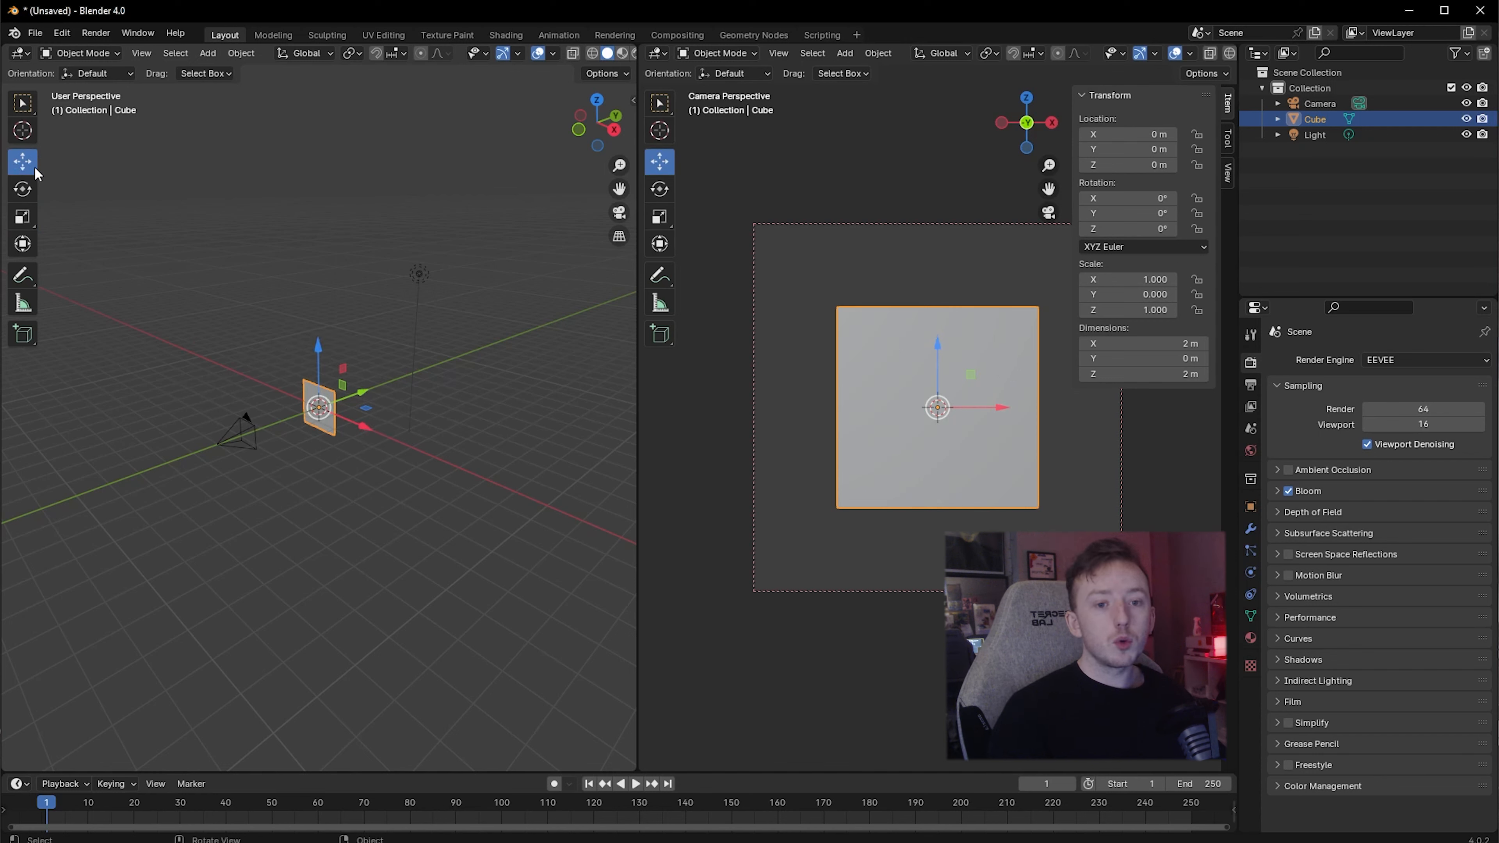
pyautogui.click(22, 189)
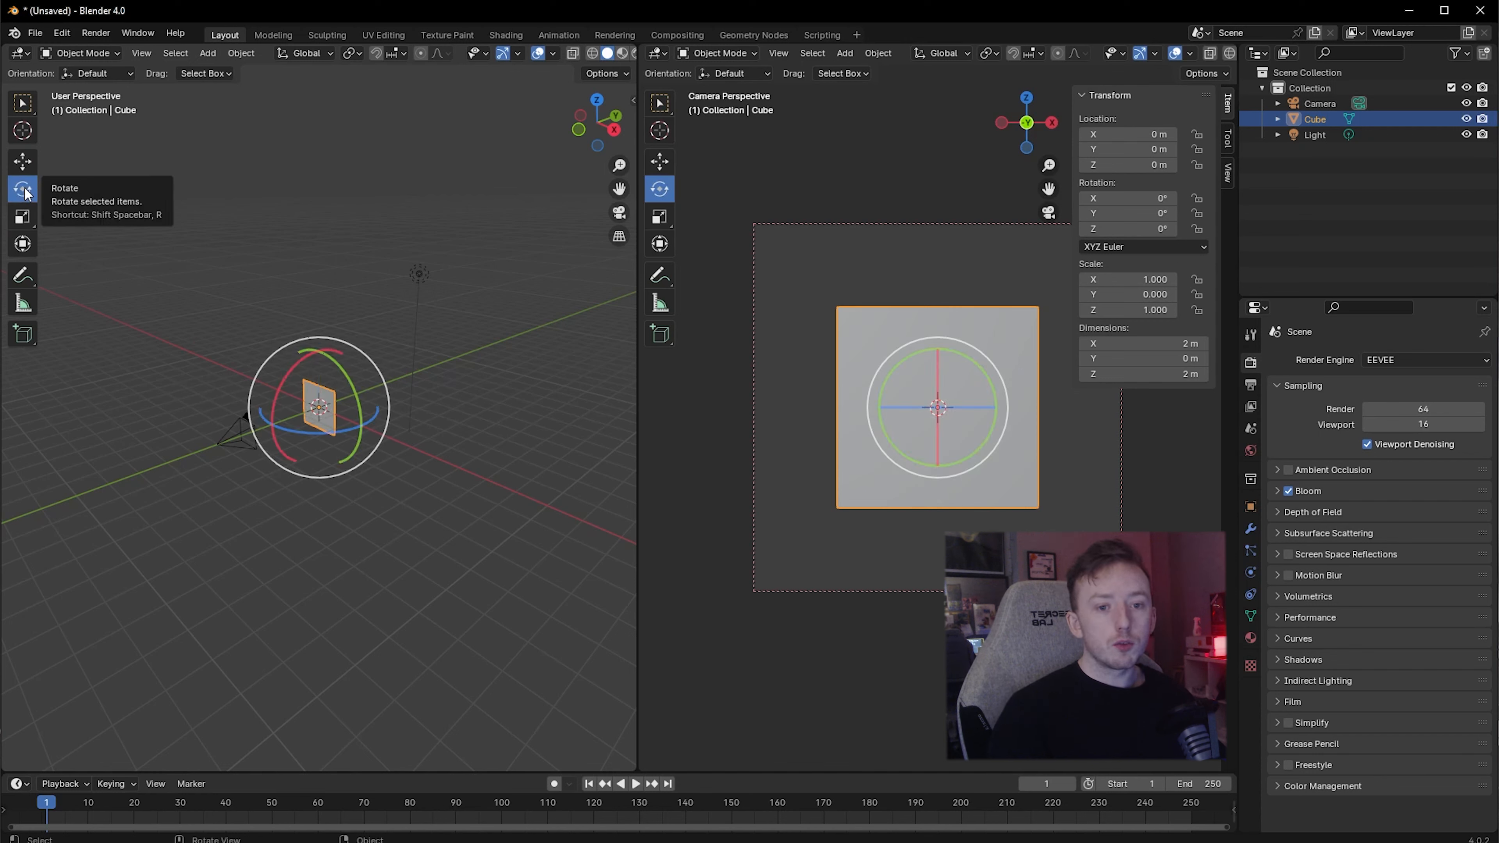
pyautogui.click(27, 218)
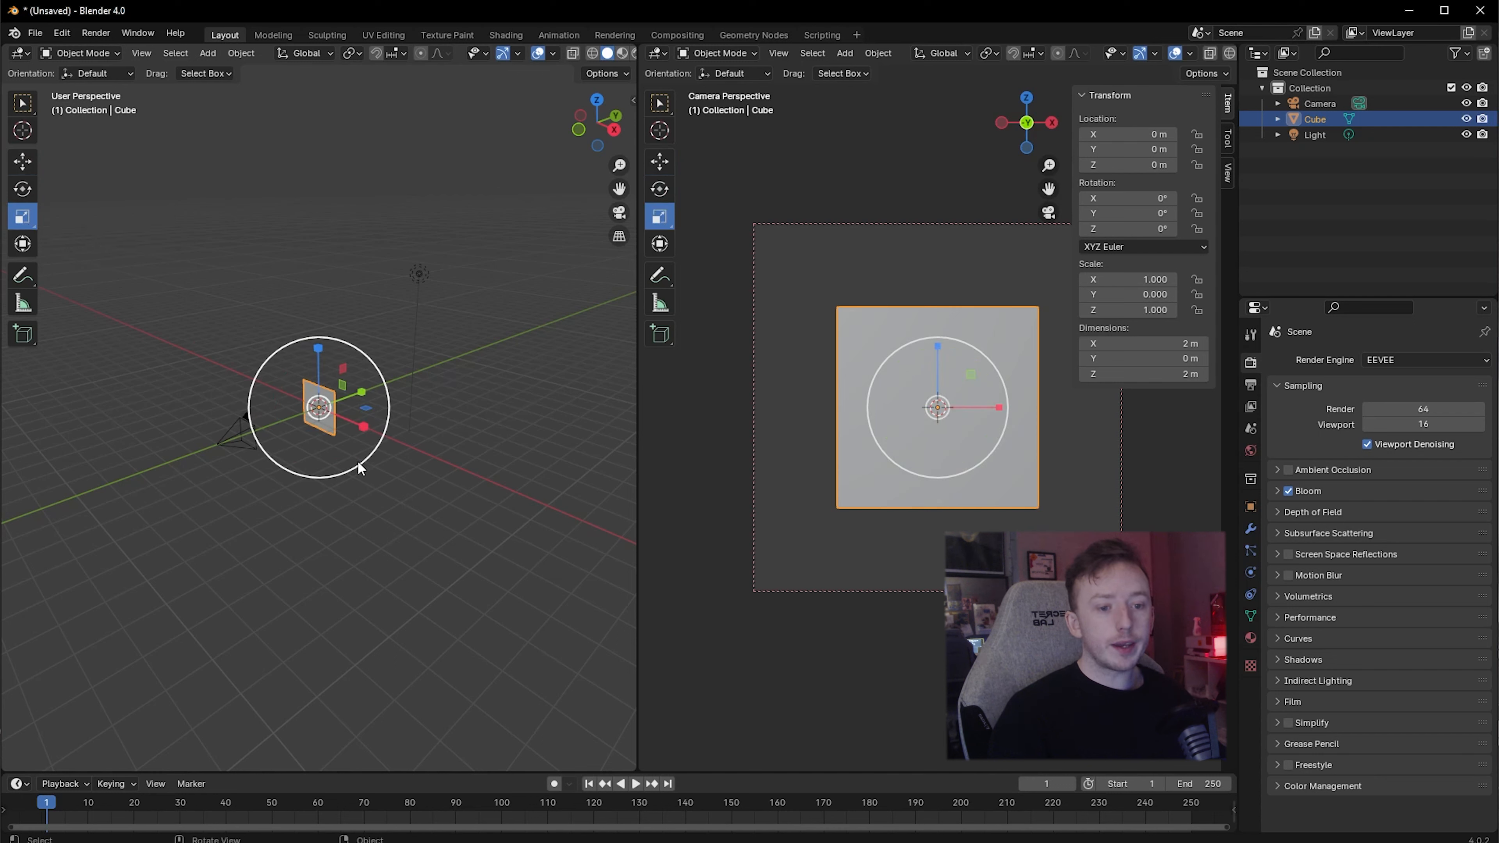
pyautogui.scroll(4, 331, 404)
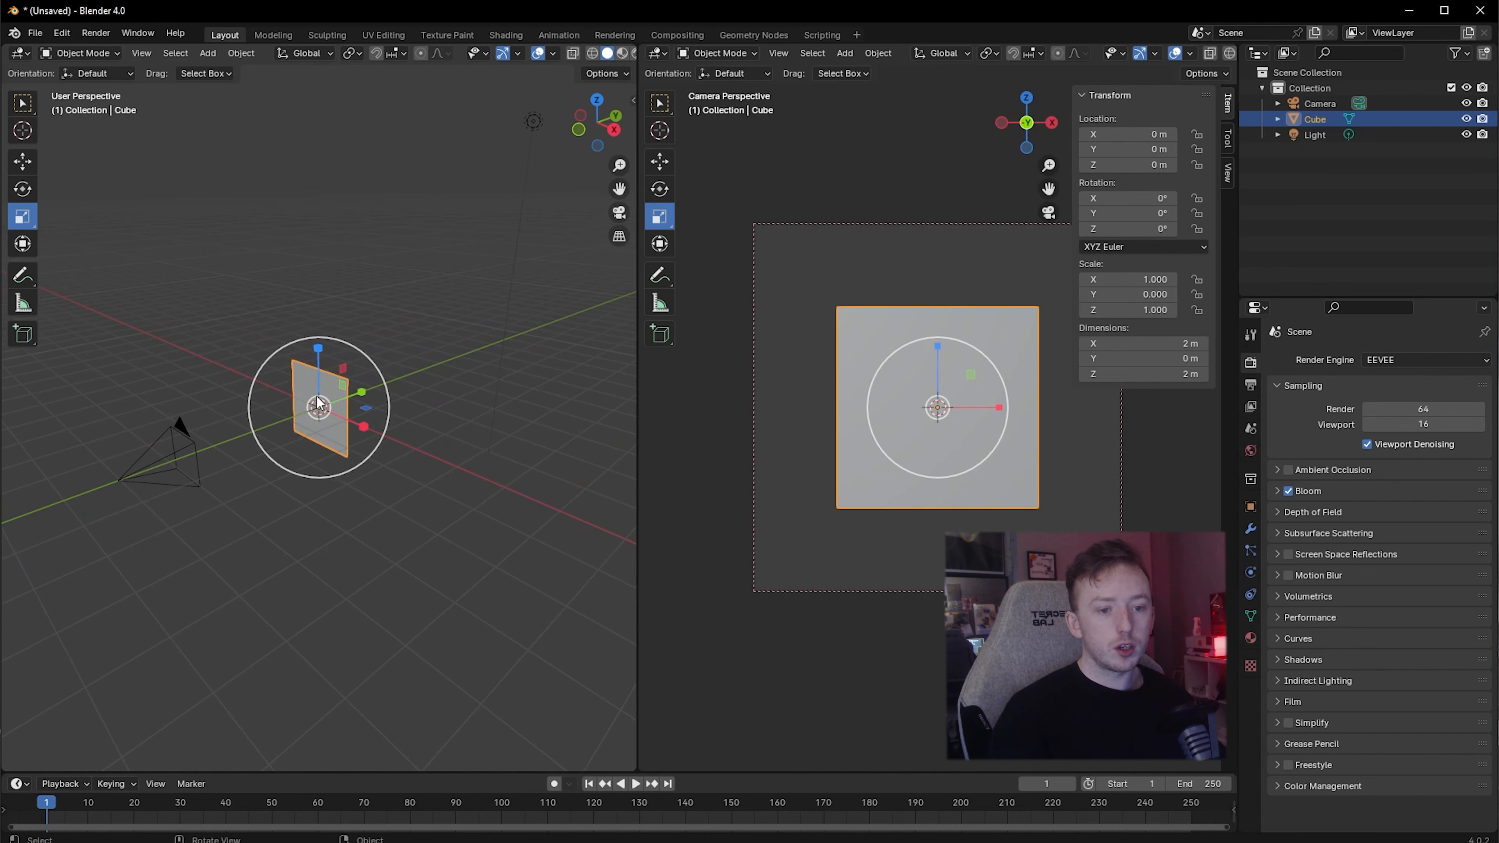
pyautogui.moveTo(347, 343); pyautogui.dragTo(505, 124)
# Move the flattened cube away from the camera along the Y axis to about 7.02 m, then deselect it
pyautogui.click(22, 161)
pyautogui.moveTo(364, 401); pyautogui.dragTo(406, 462)
pyautogui.click(425, 503)
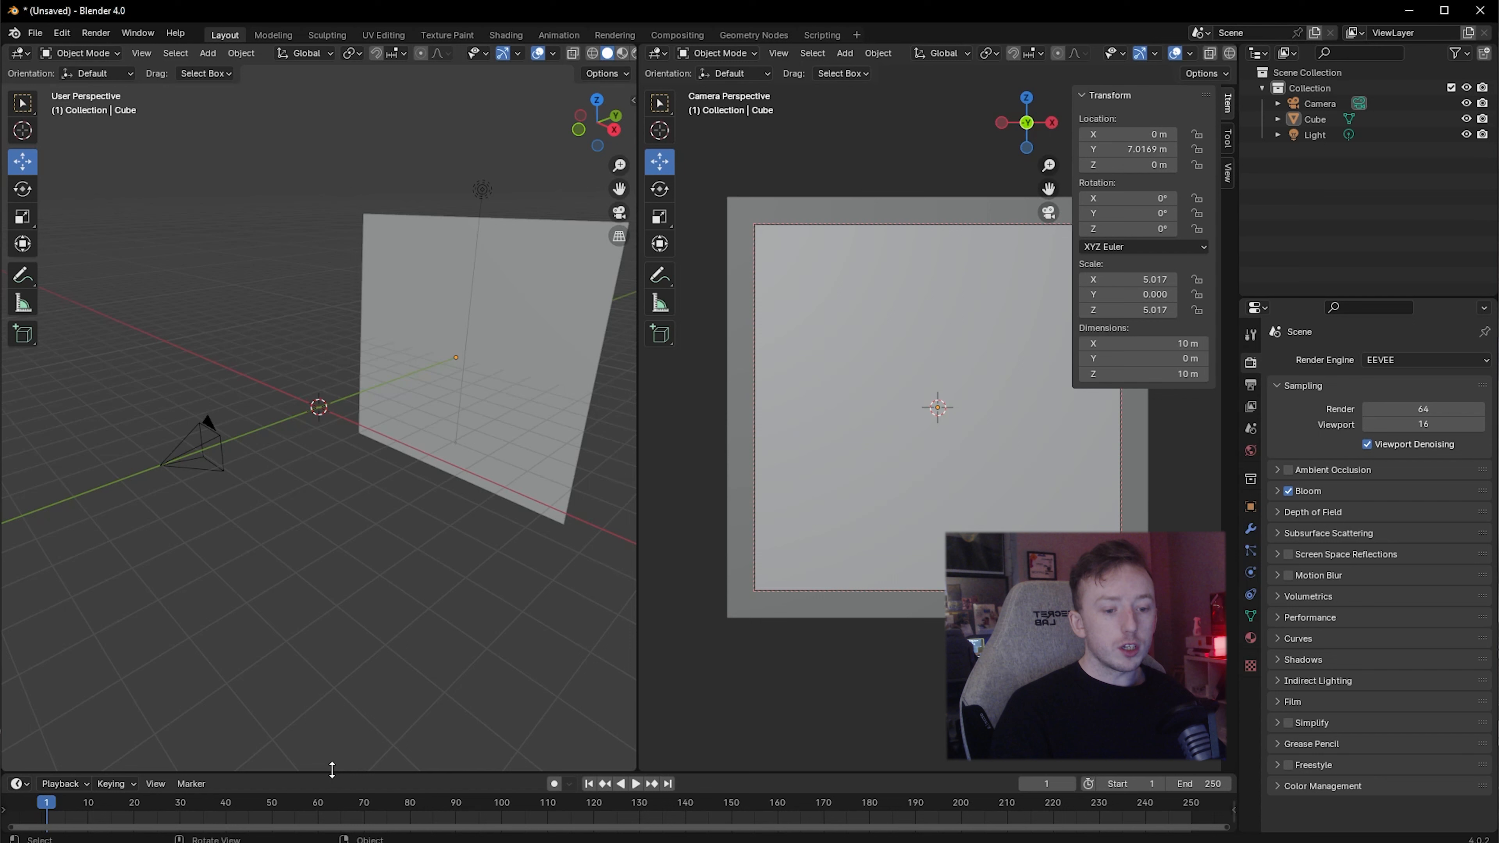
# Split the user-perspective viewport horizontally, leaving a shorter area above the timeline
pyautogui.rightClick(292, 770)
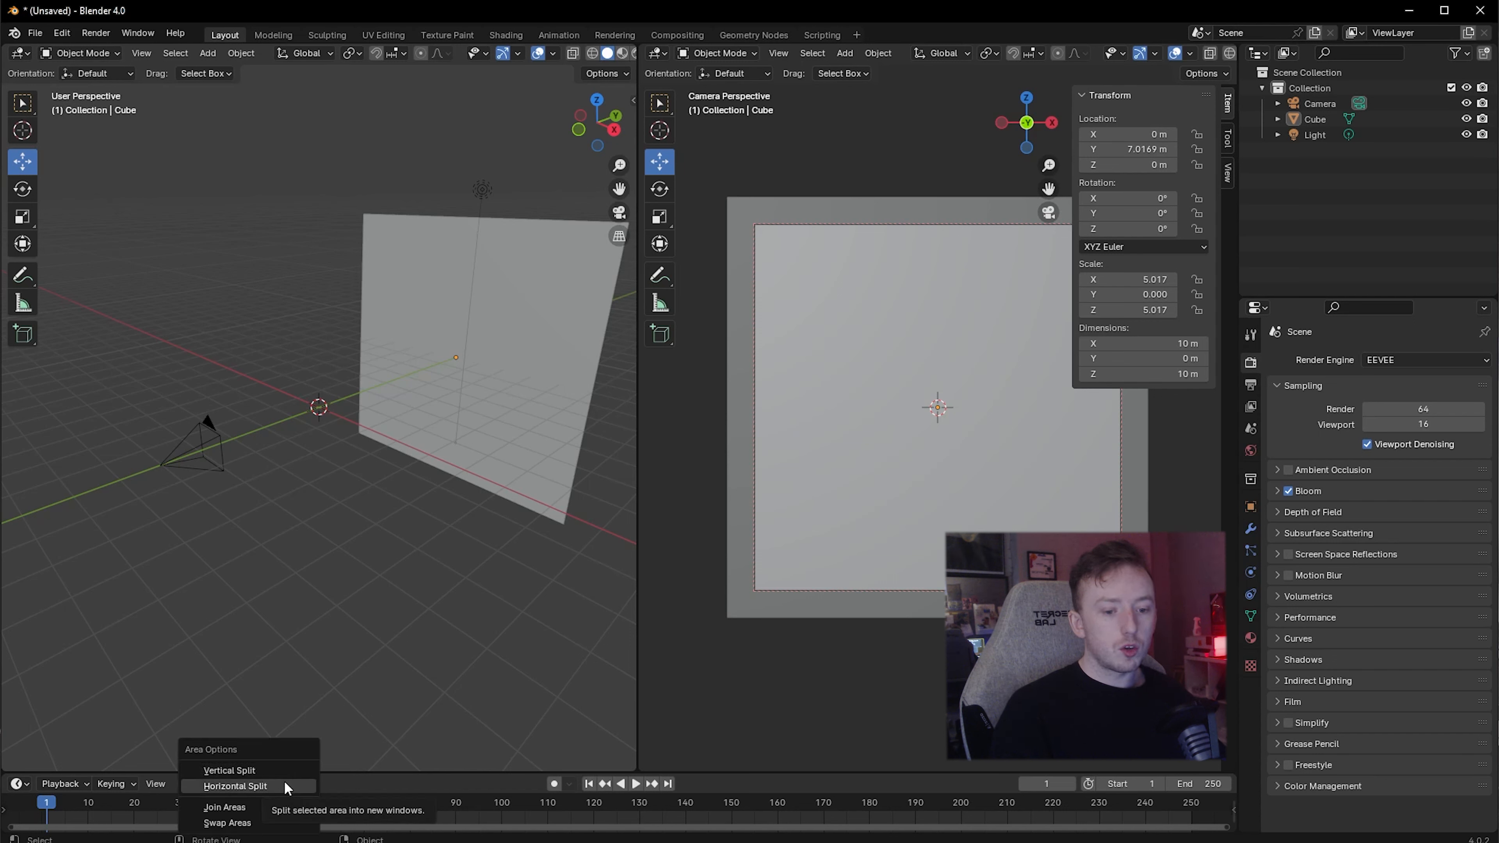
pyautogui.click(284, 781)
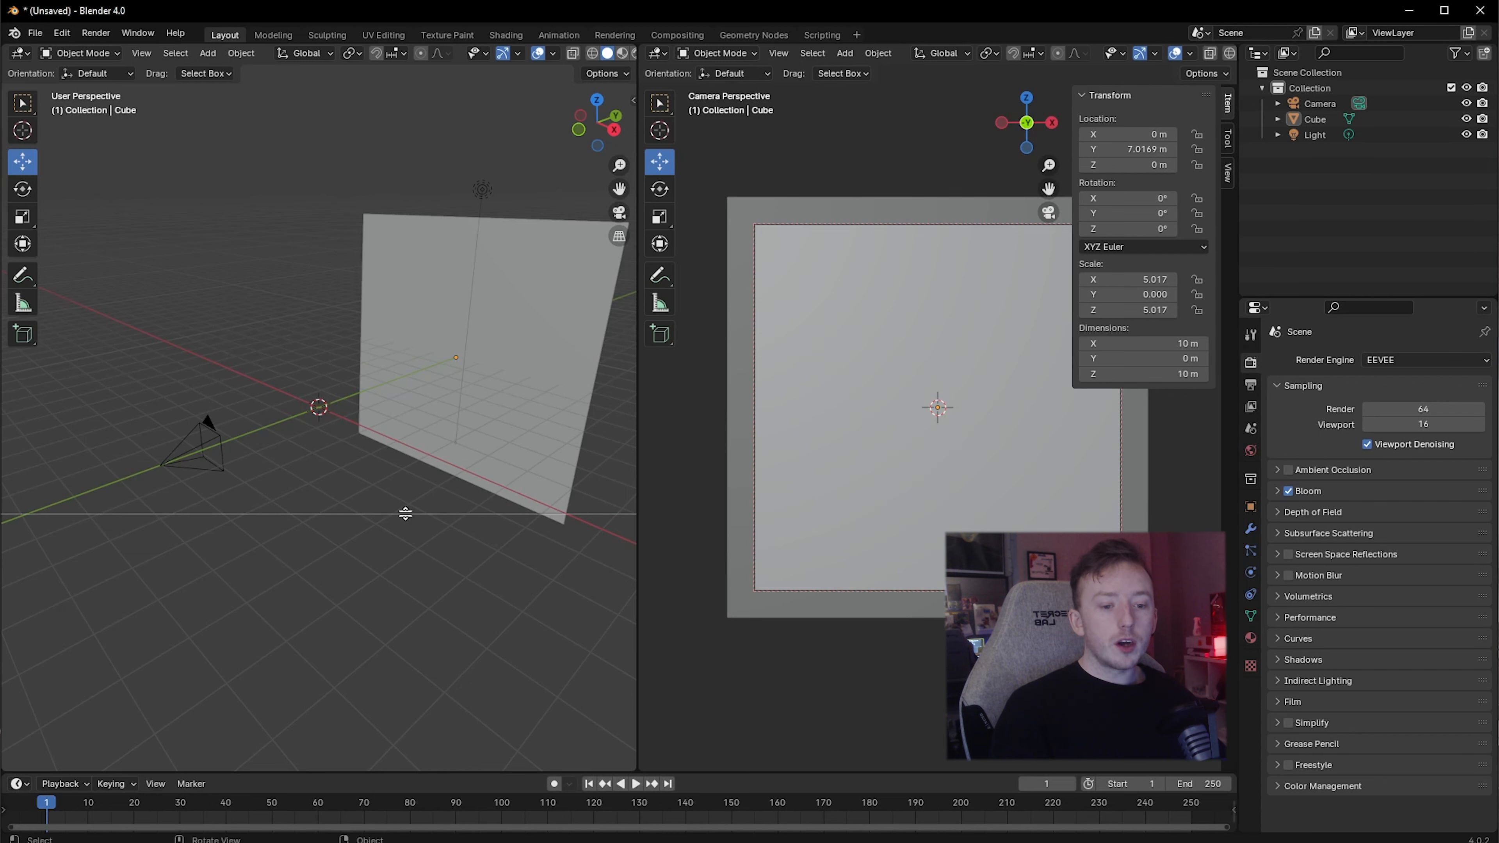
pyautogui.click(375, 561)
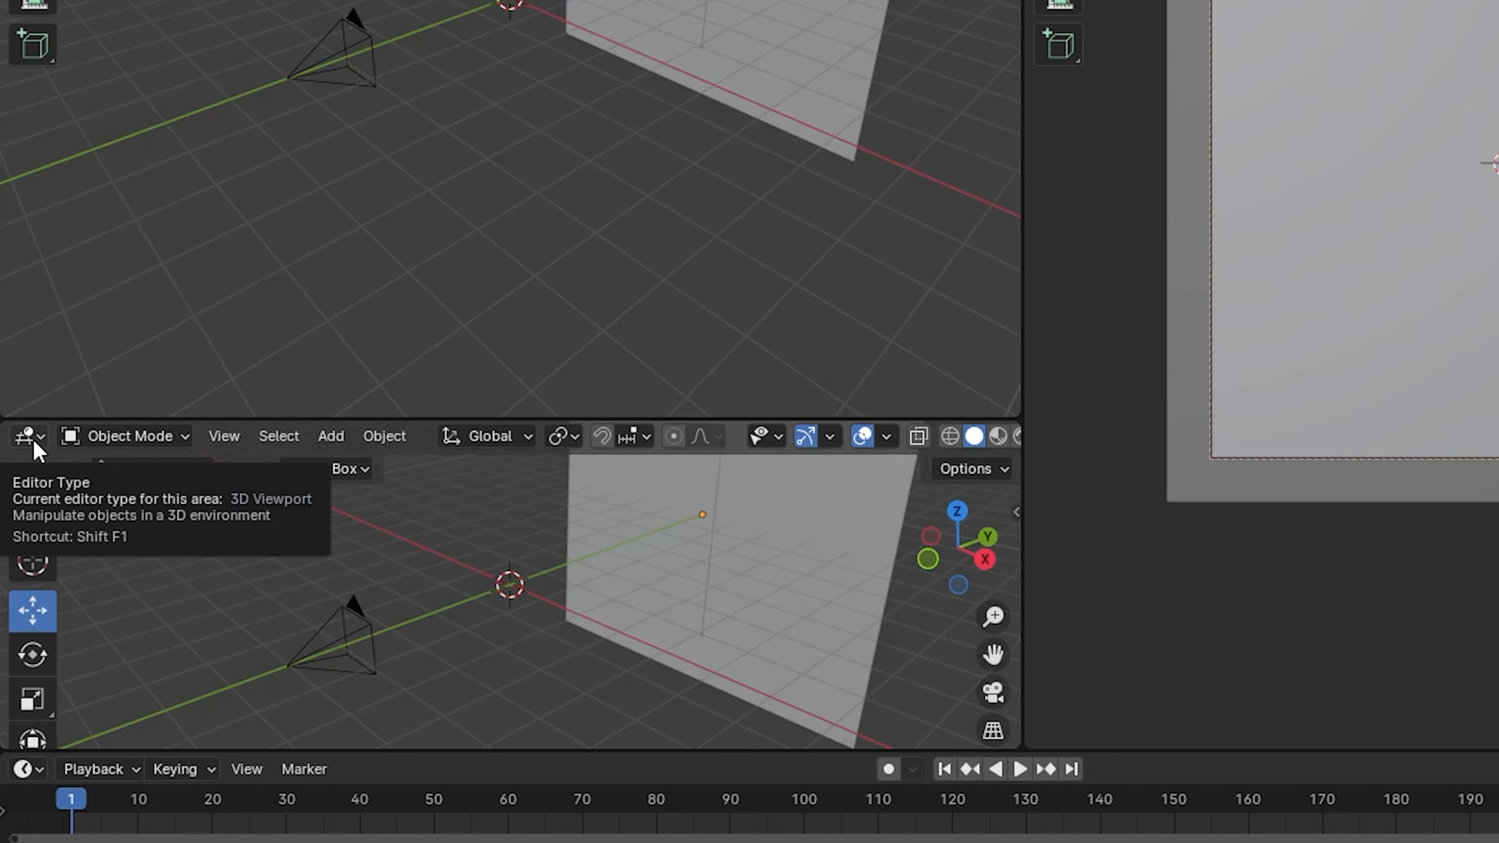
# Change the new lower area to the Shader Editor and fit the cube's material nodes in view
pyautogui.click(26, 437)
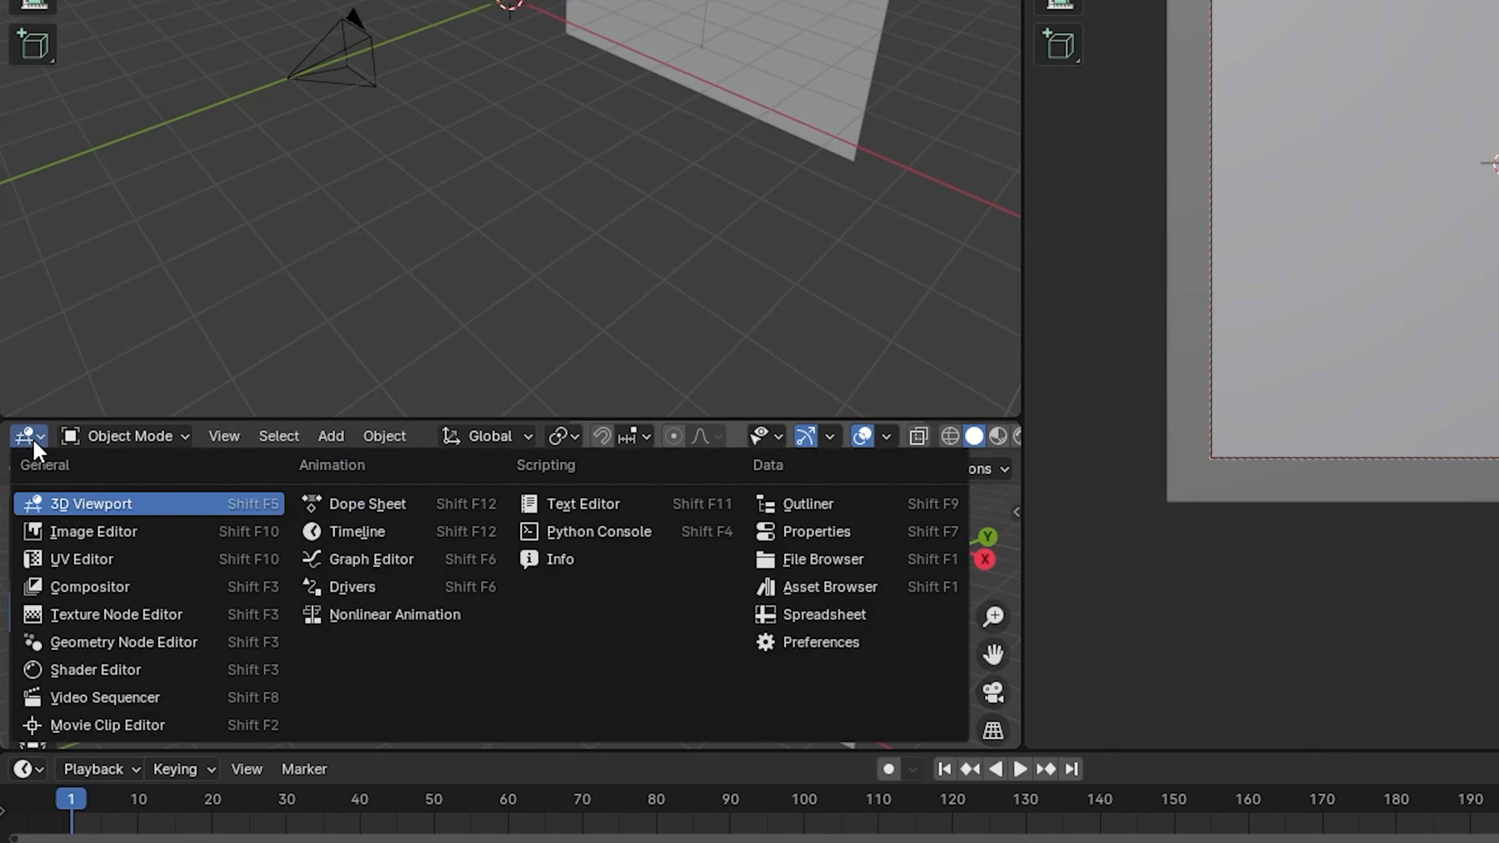
pyautogui.click(116, 673)
pyautogui.scroll(5, 302, 710)
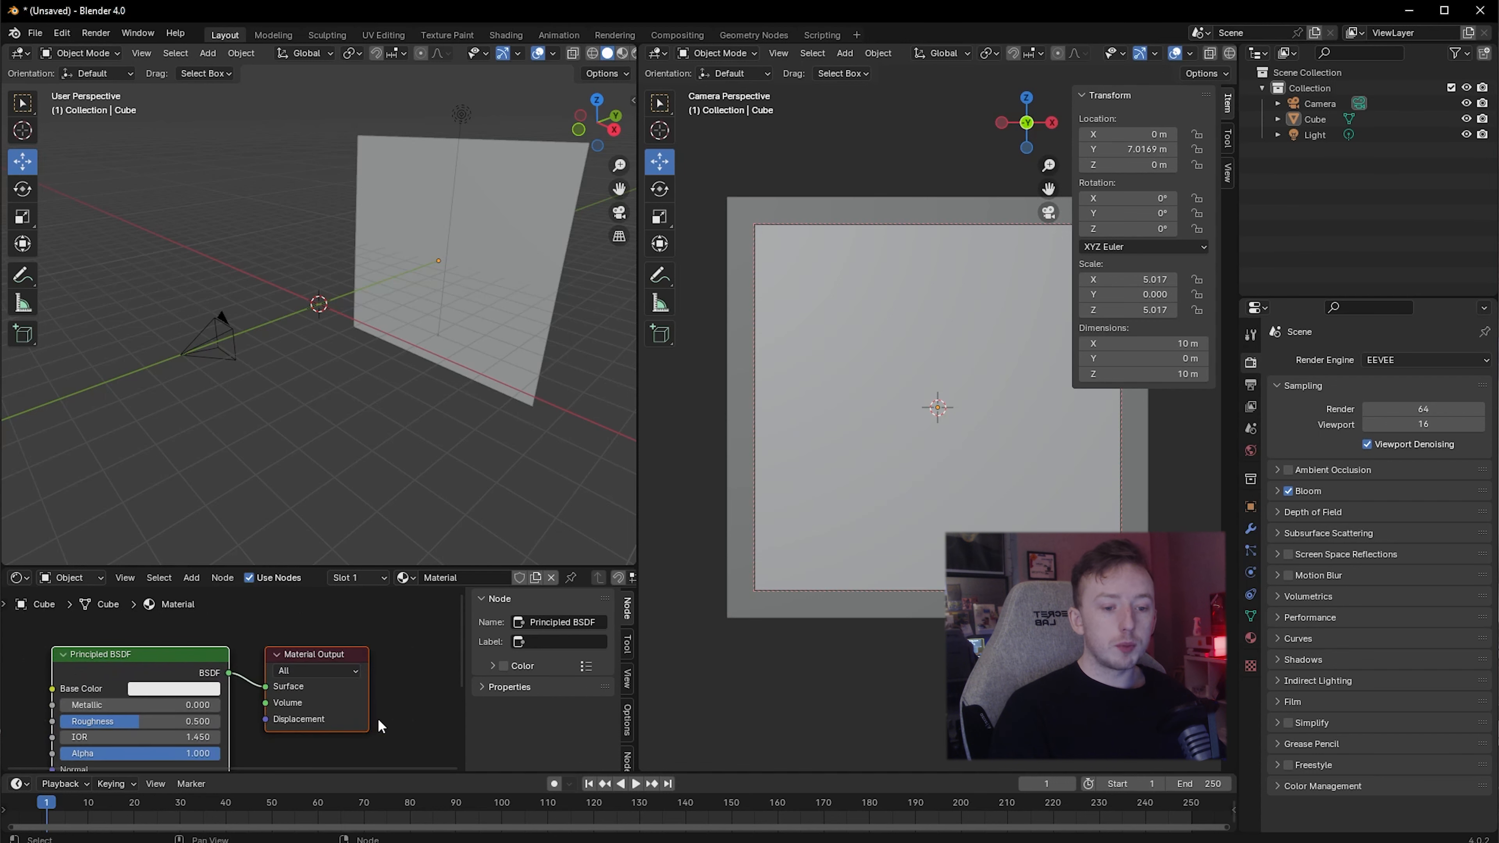
pyautogui.scroll(-2, 400, 720)
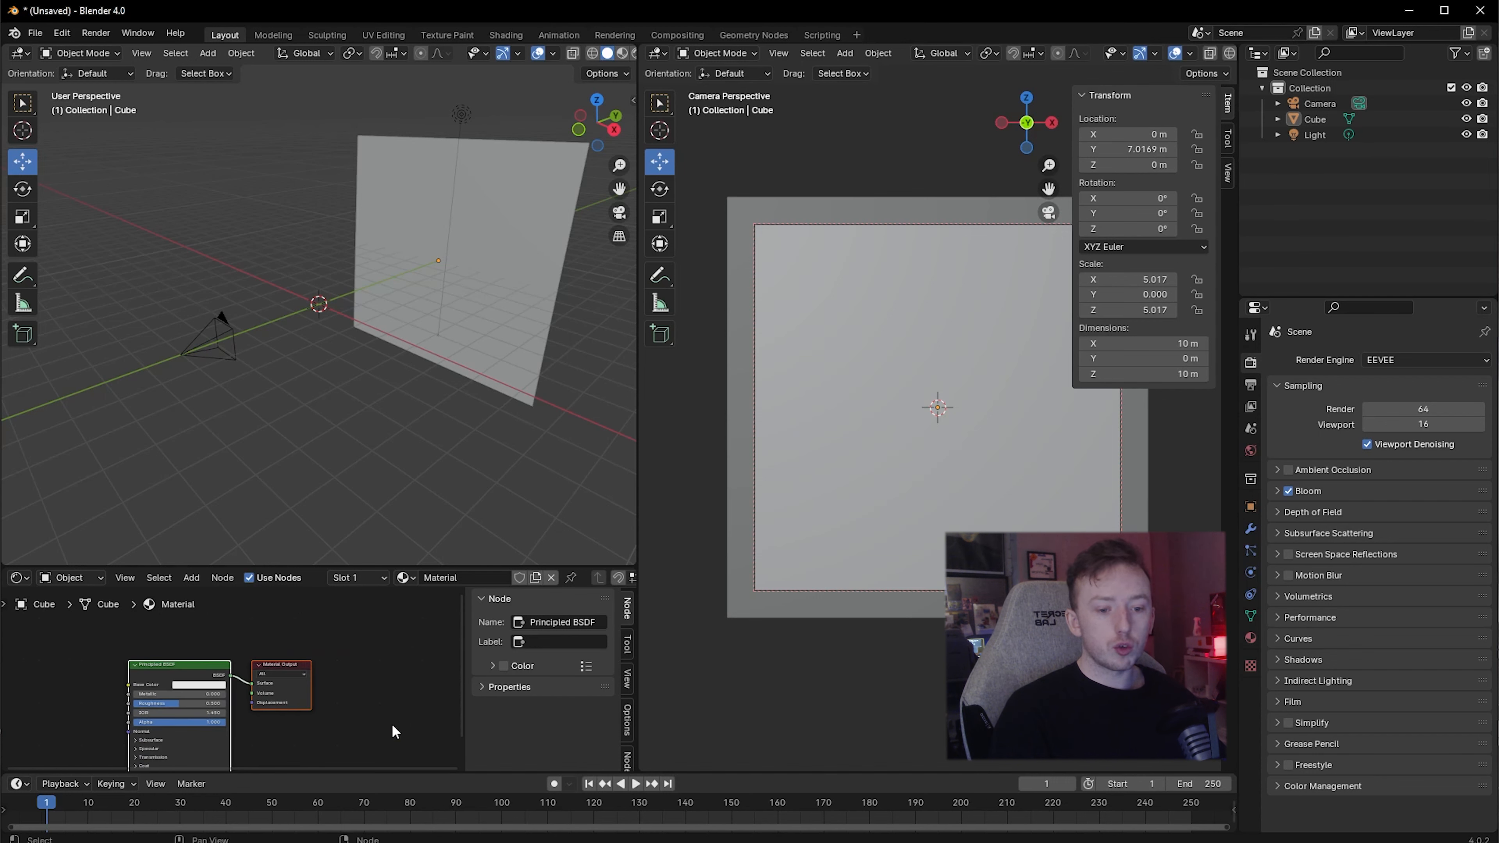
pyautogui.scroll(-1, 391, 724)
# Select the flattened cube and set its Principled BSDF Base Color to black and Roughness to 1.000
pyautogui.click(397, 254)
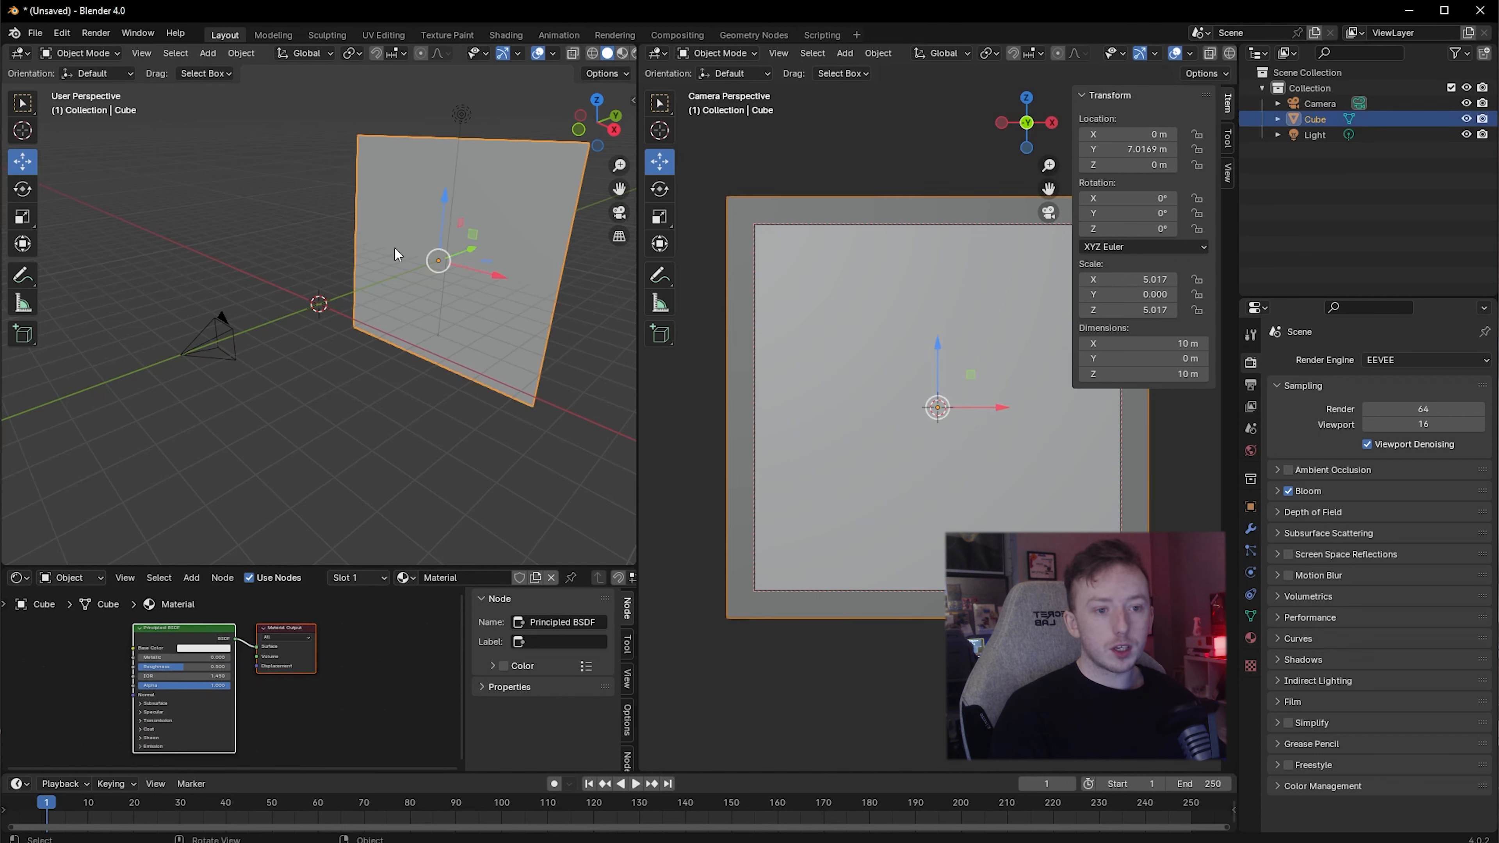
pyautogui.click(192, 650)
pyautogui.moveTo(262, 555); pyautogui.dragTo(261, 591)
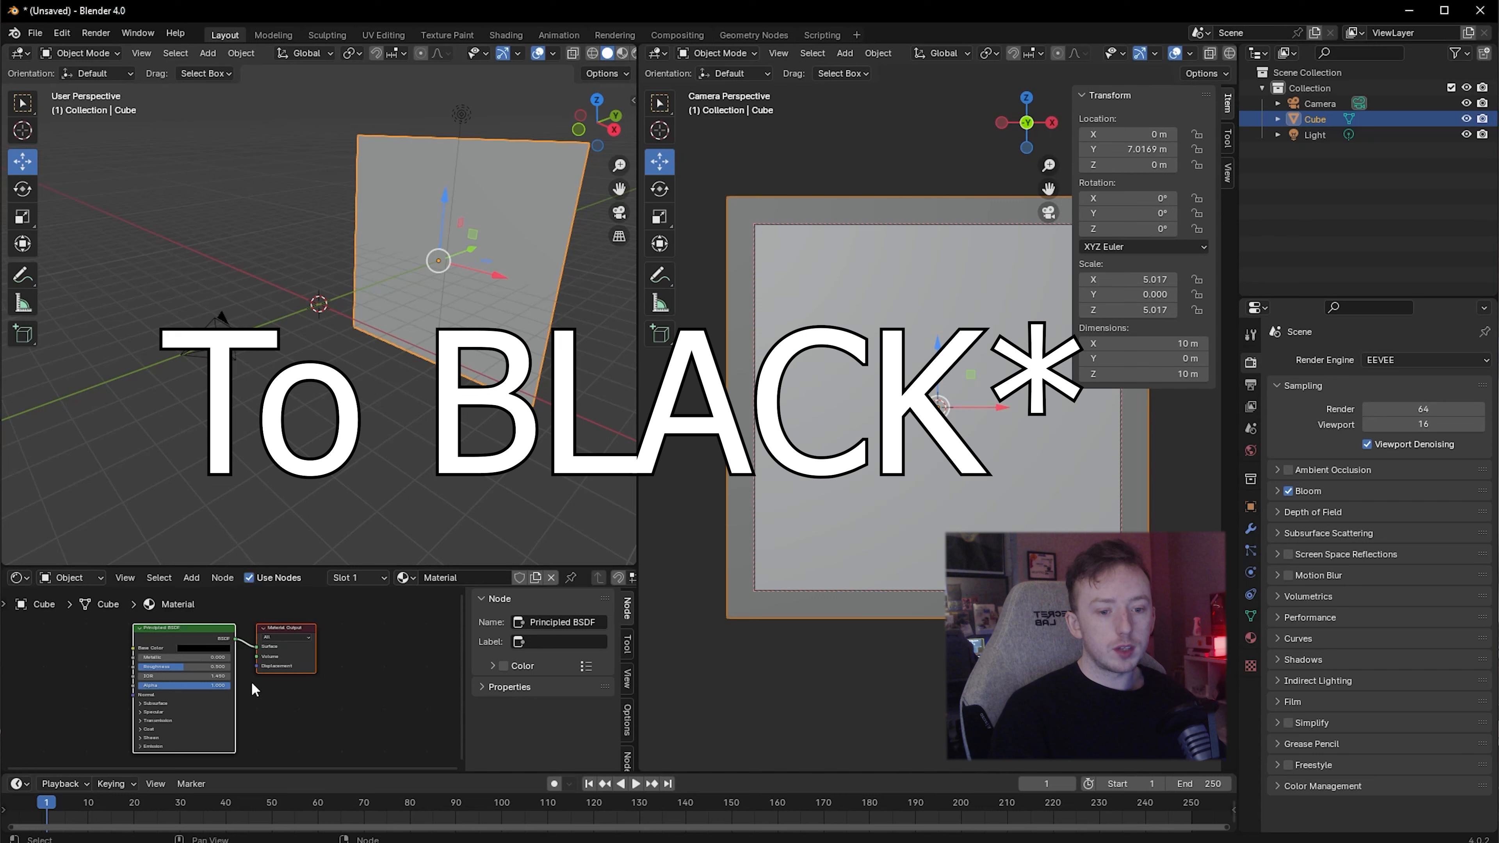
pyautogui.click(245, 394)
pyautogui.moveTo(248, 395); pyautogui.dragTo(329, 384, button='middle')
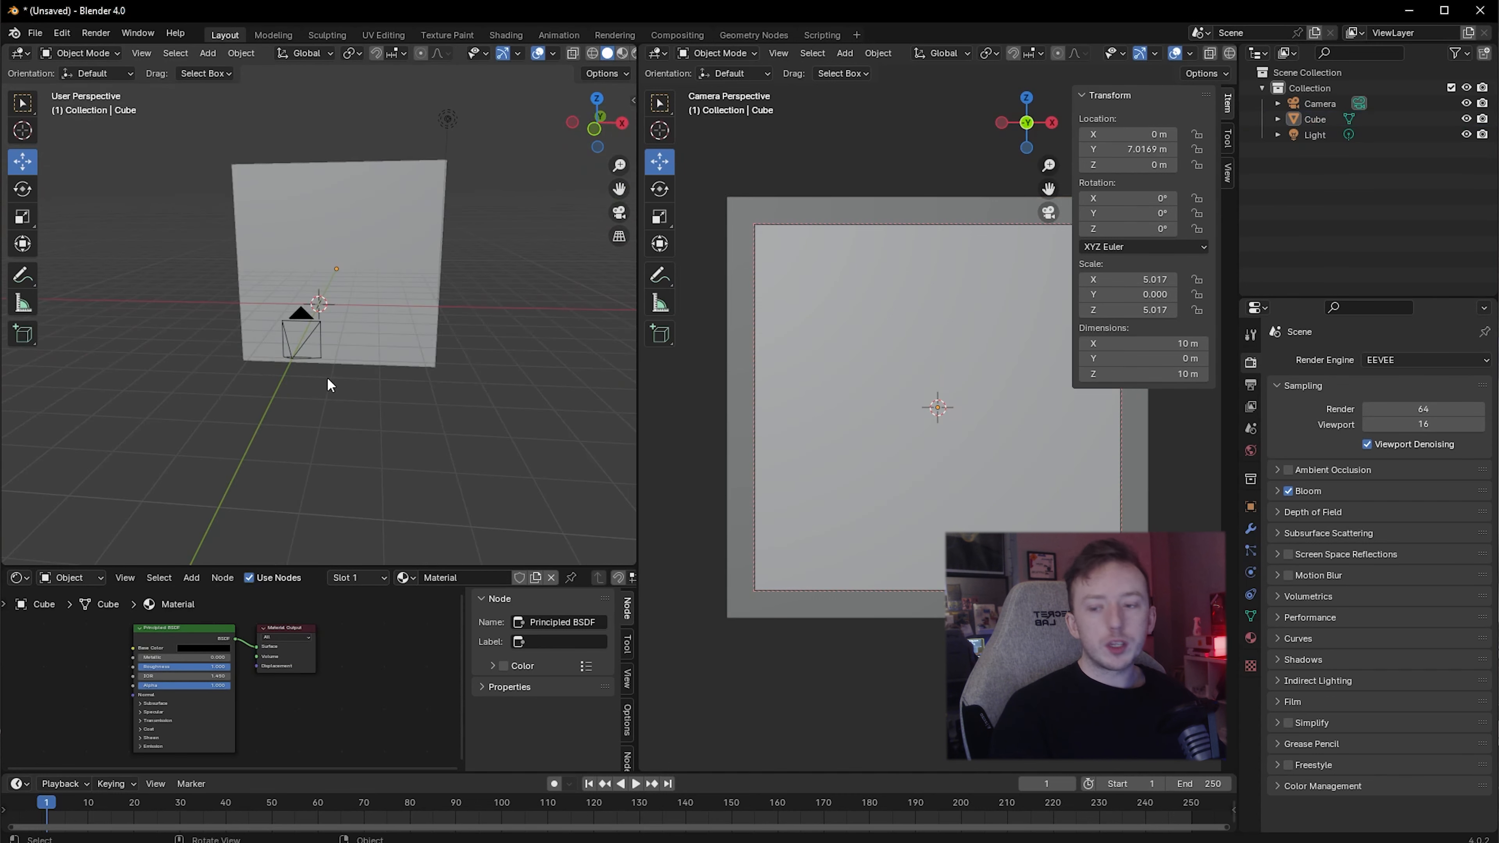
pyautogui.click(375, 298)
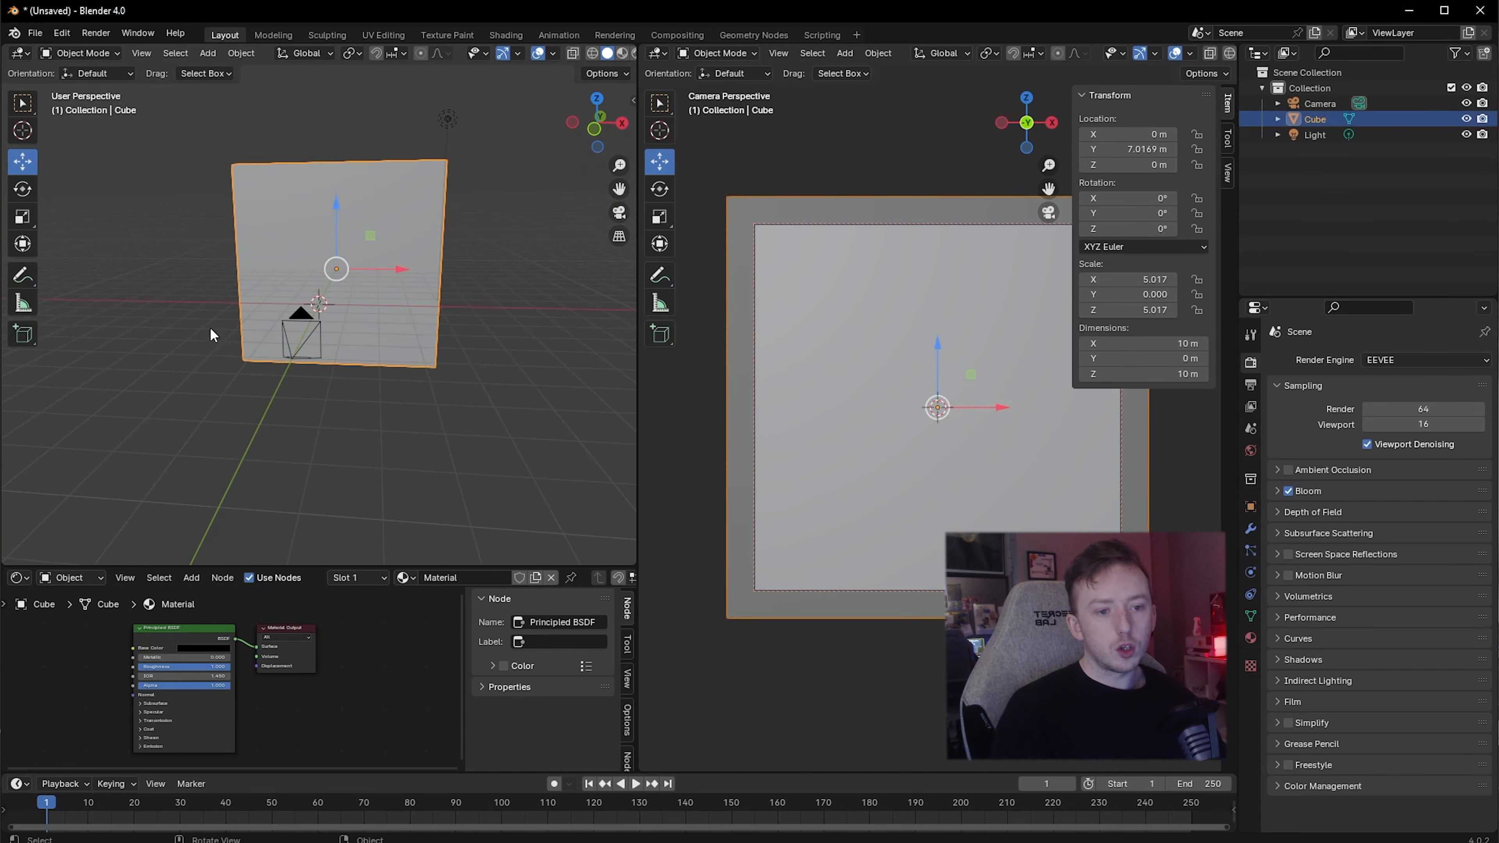
# Collapse the camera viewport's Transform section and widen its header to reveal all viewport shading modes
pyautogui.click(1086, 97)
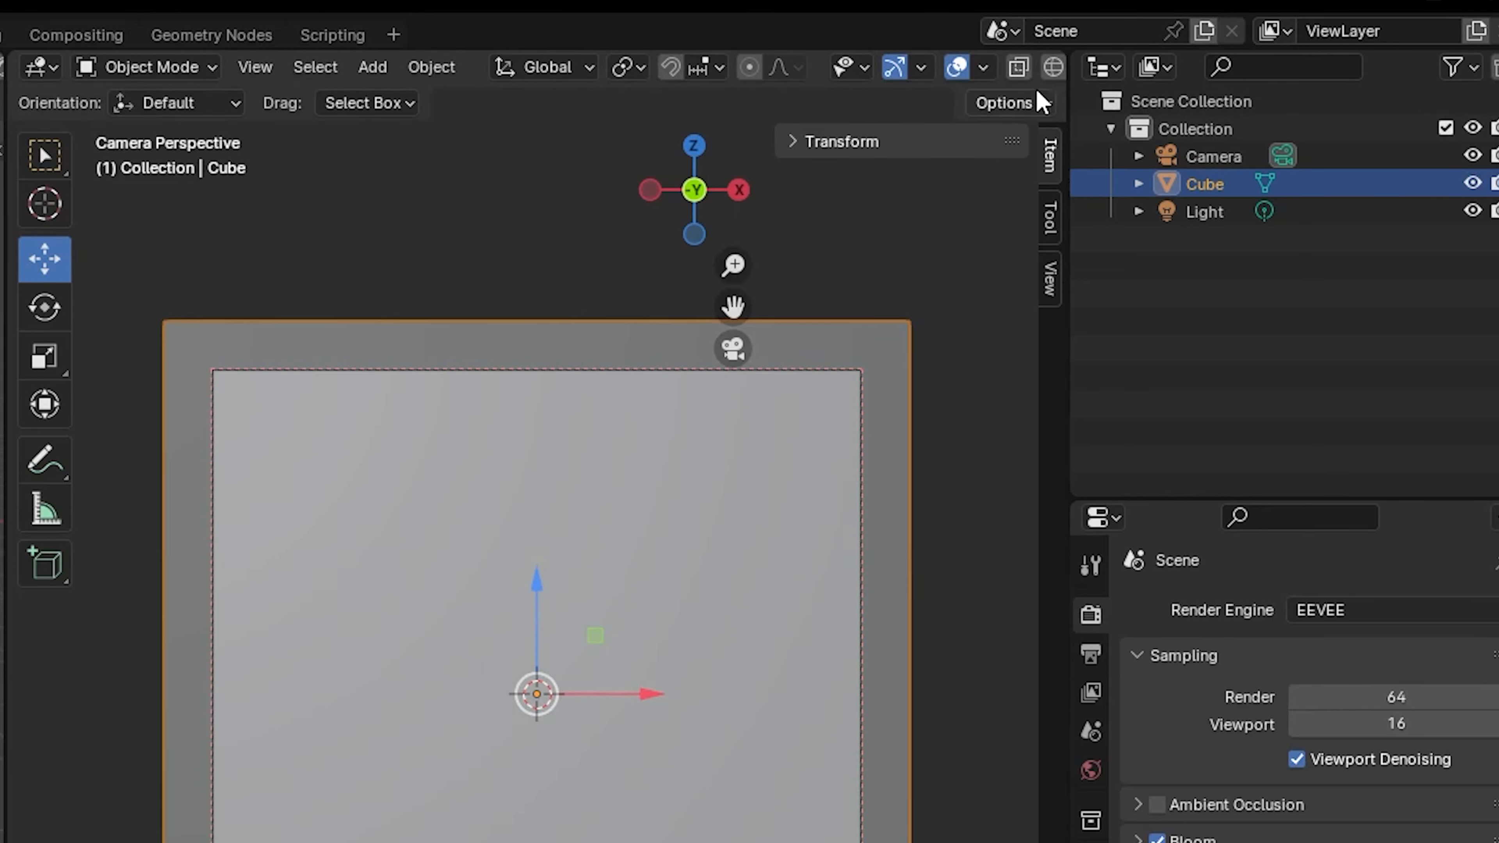
pyautogui.moveTo(1072, 88); pyautogui.dragTo(1189, 95)
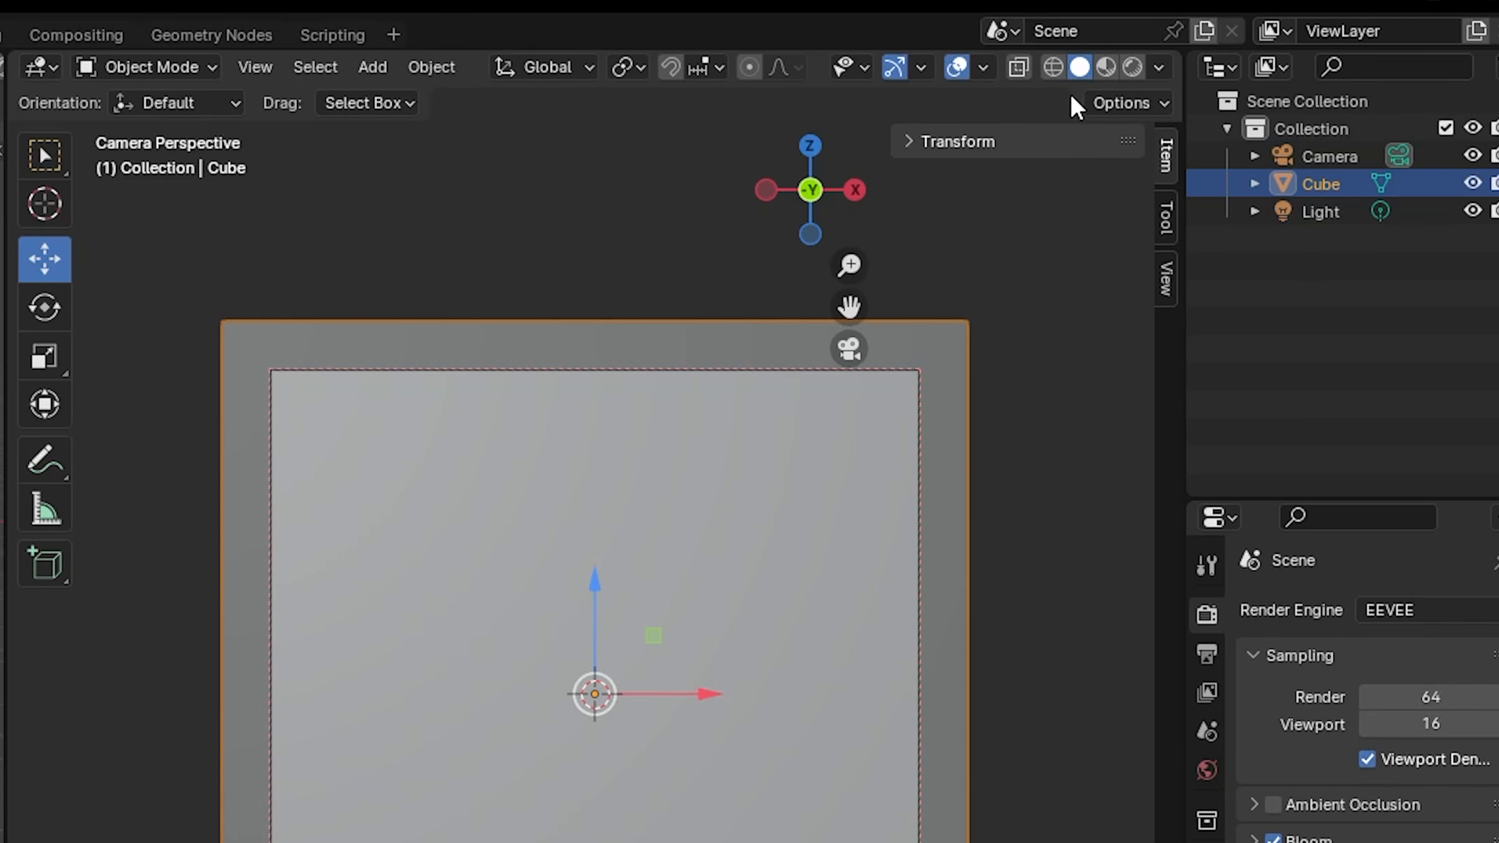
# Toggle the camera viewport between Solid and Rendered shading, leaving it in Rendered mode
pyautogui.click(1133, 68)
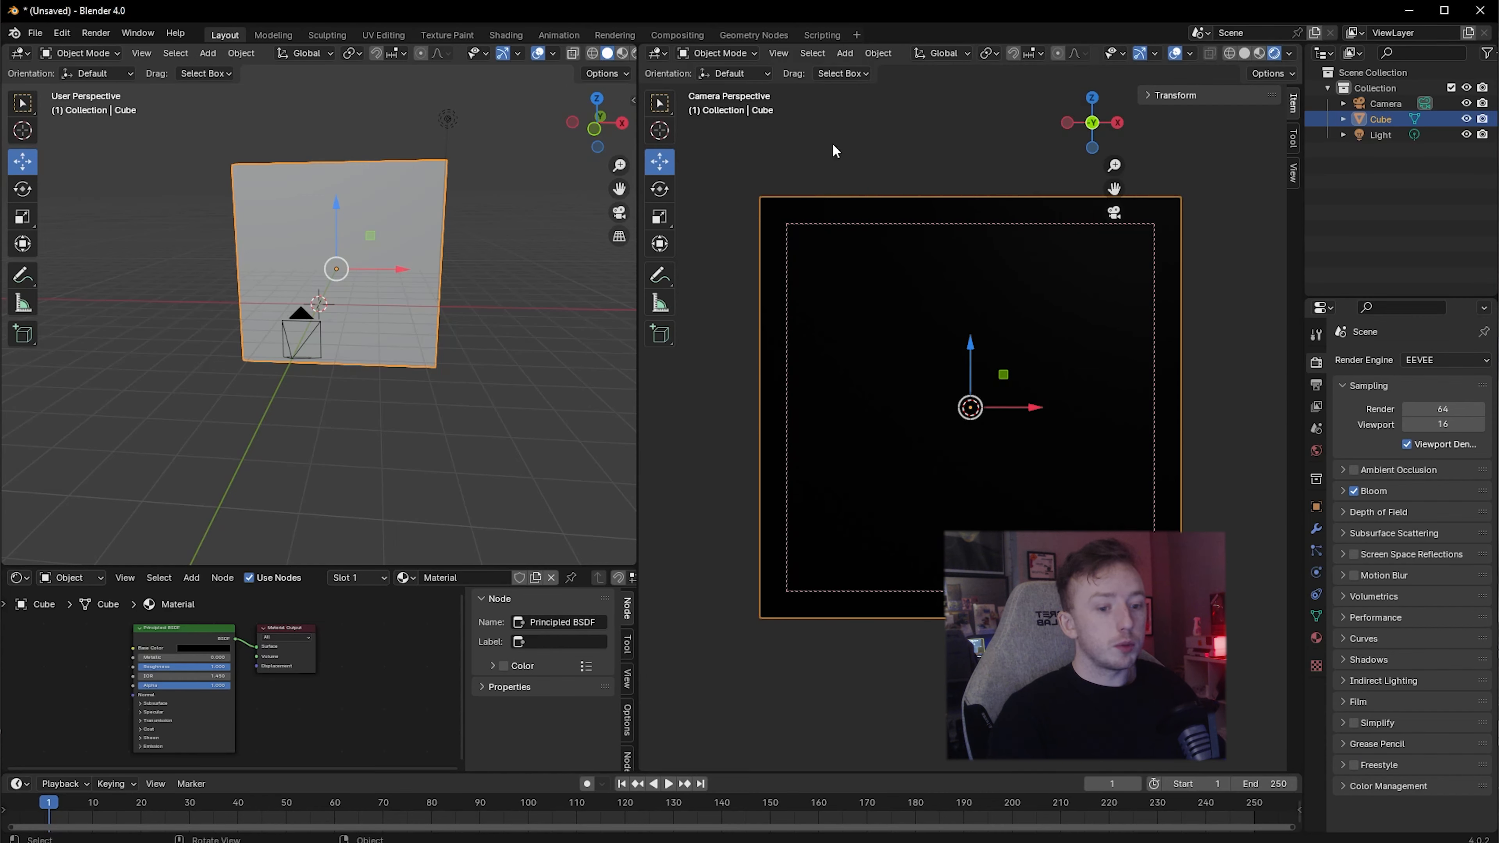
pyautogui.click(1247, 55)
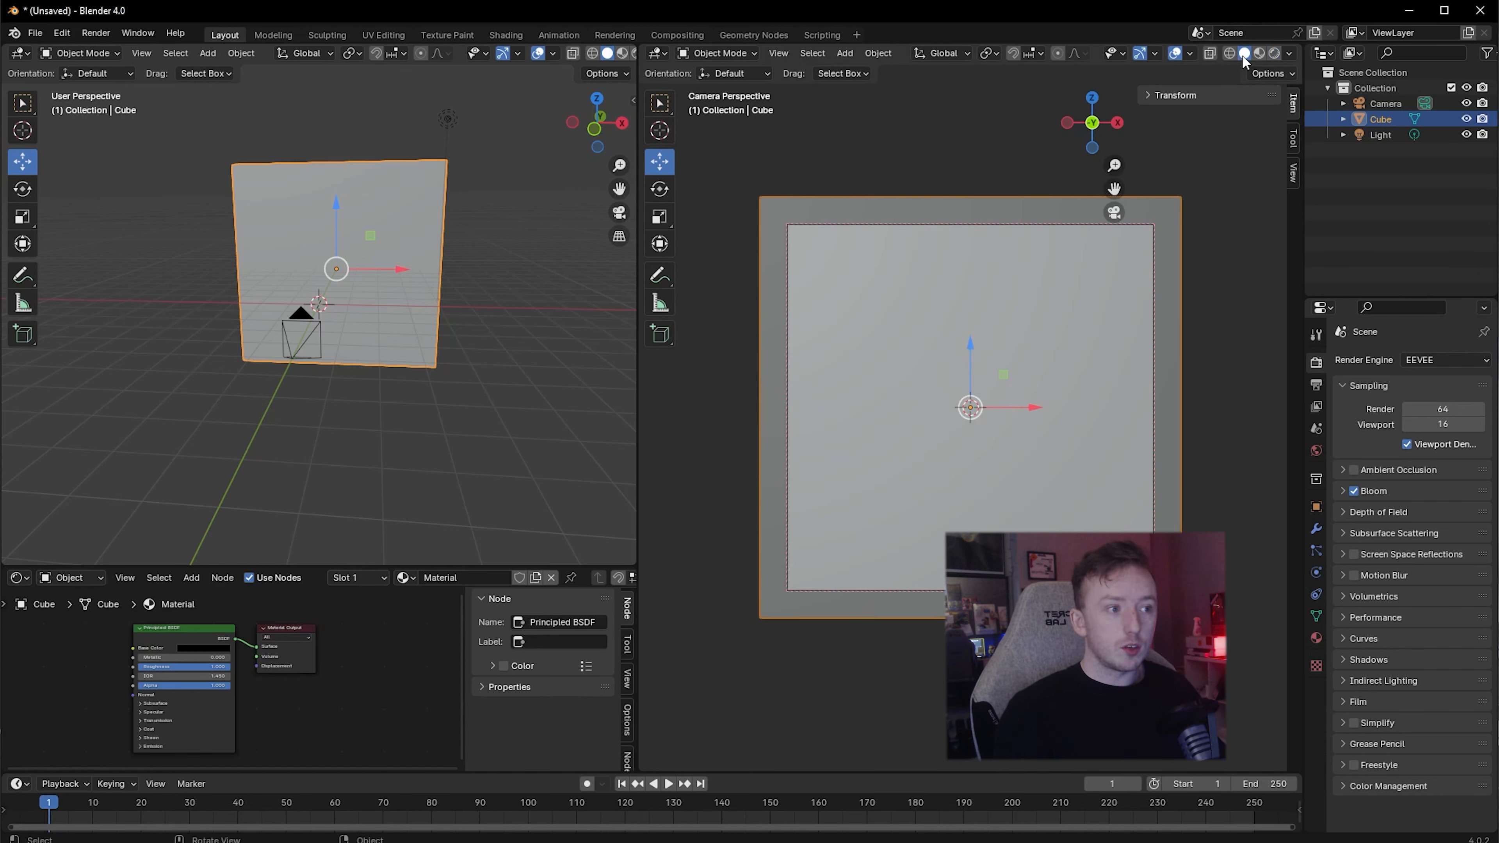
pyautogui.click(1273, 54)
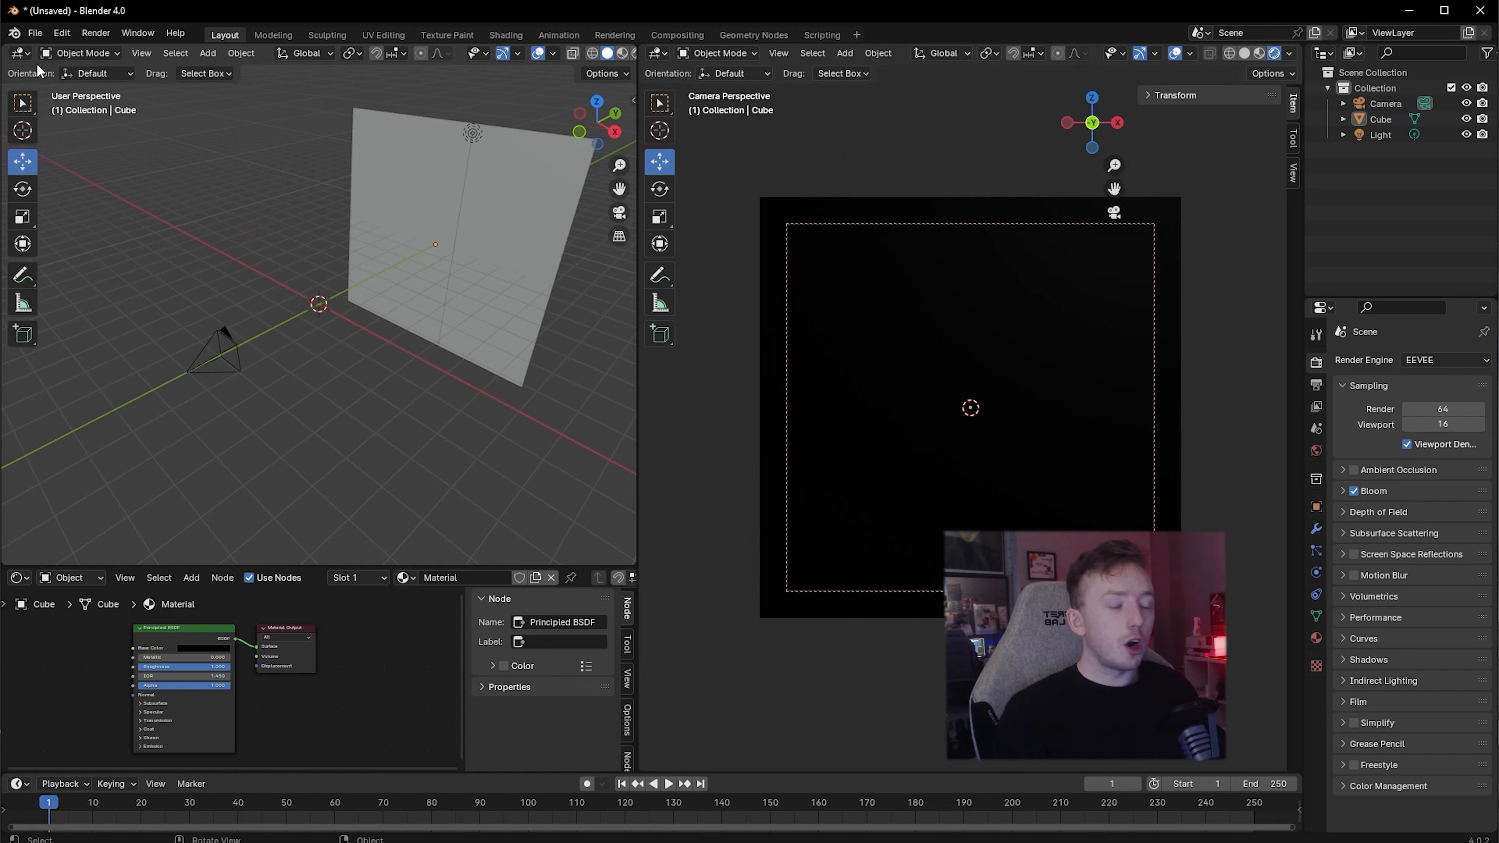
# Import the Wavefront file Asset 1.obj from D:\Video Assets\MOUTH CHARACTER\OBJ
pyautogui.click(35, 32)
pyautogui.moveTo(112, 255)
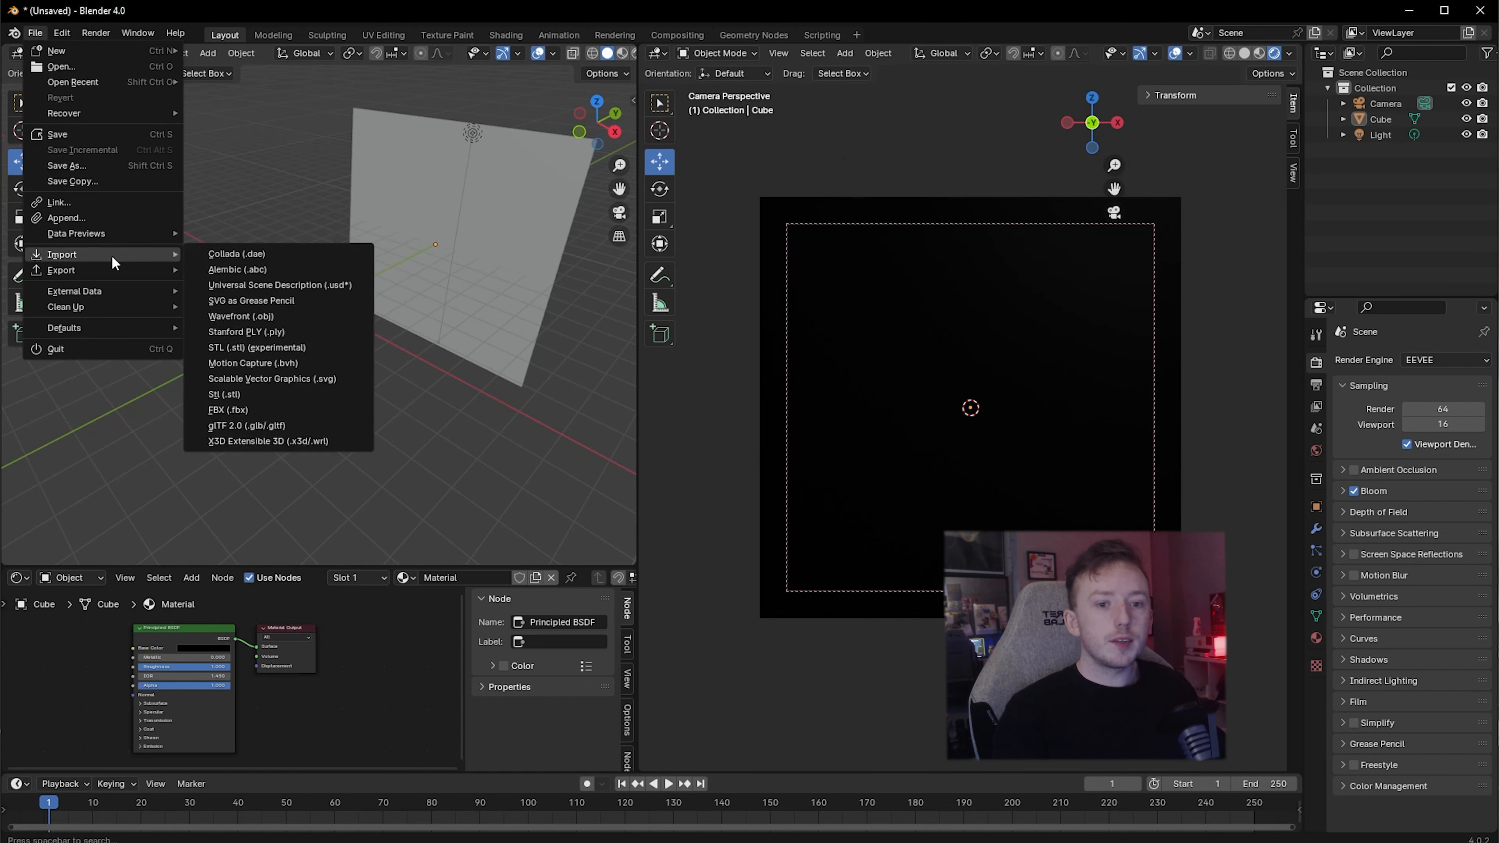
pyautogui.click(267, 316)
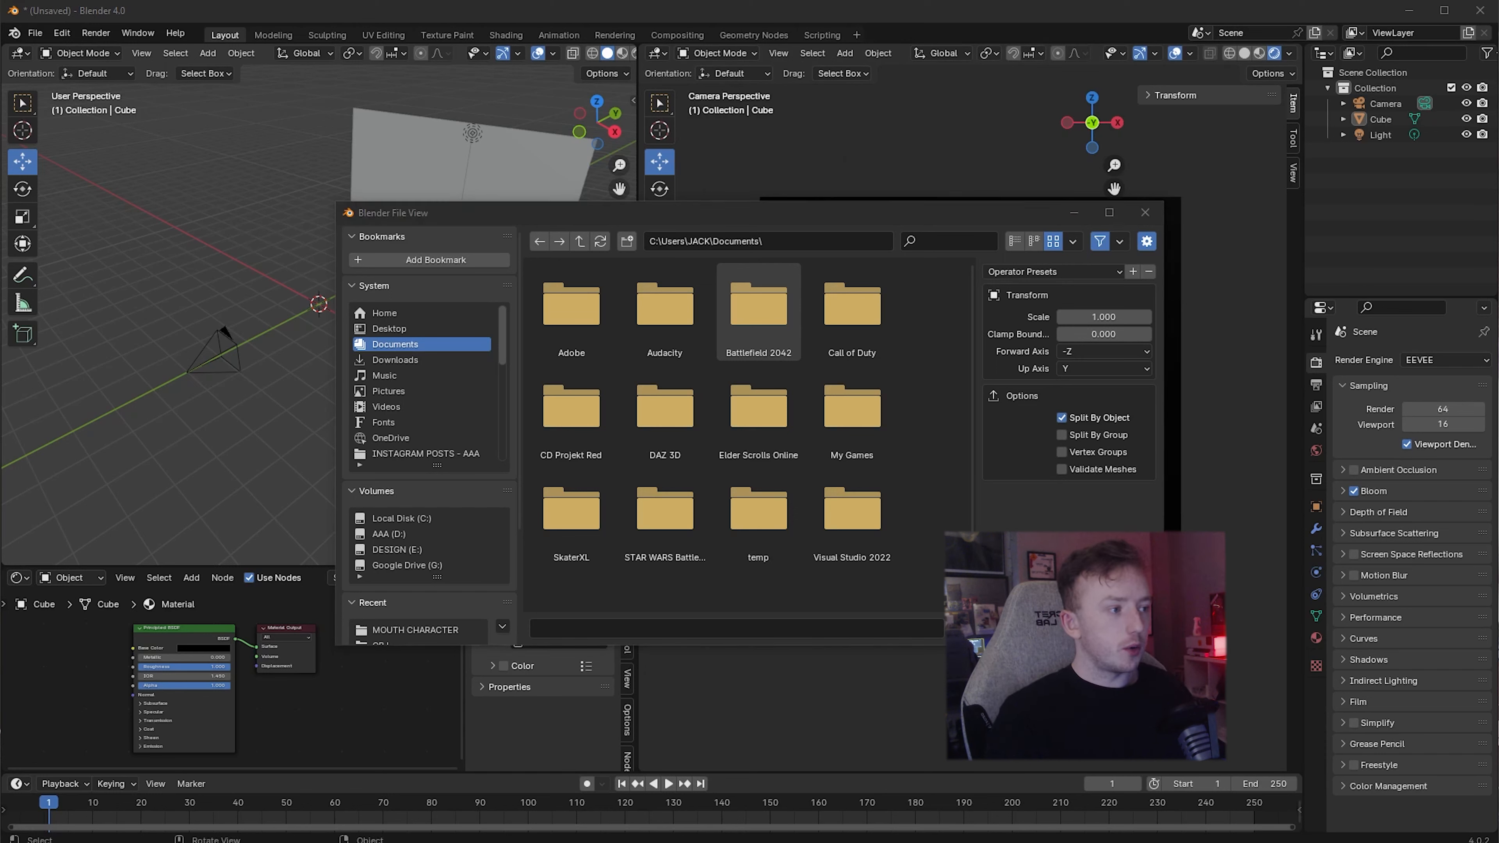
pyautogui.click(811, 242)
pyautogui.write('D:\\Video Assets\\MOUTH CHARACTER')
pyautogui.press('Return')
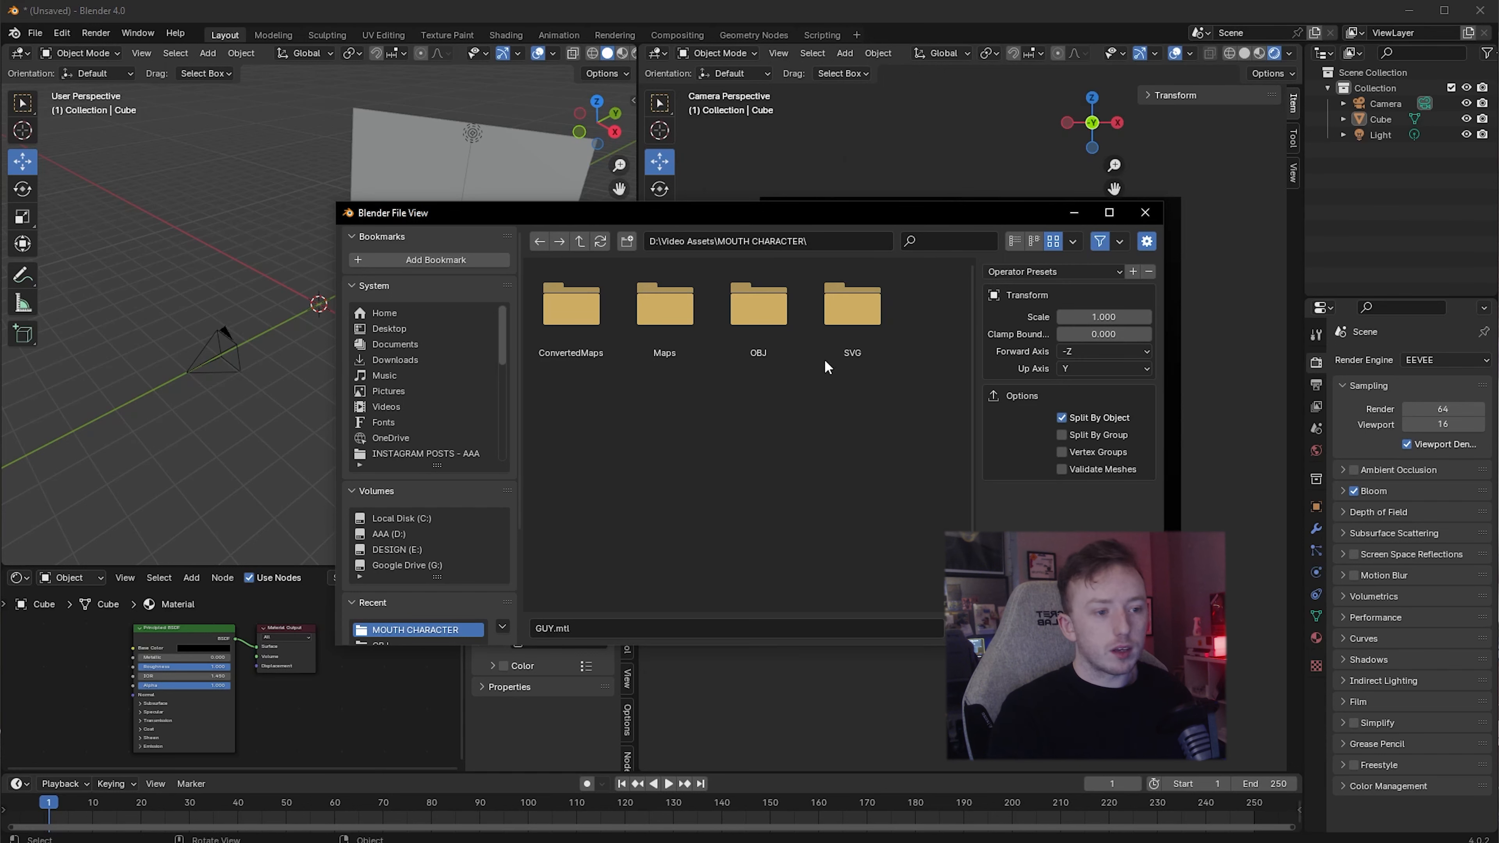
pyautogui.click(762, 319)
pyautogui.click(642, 303)
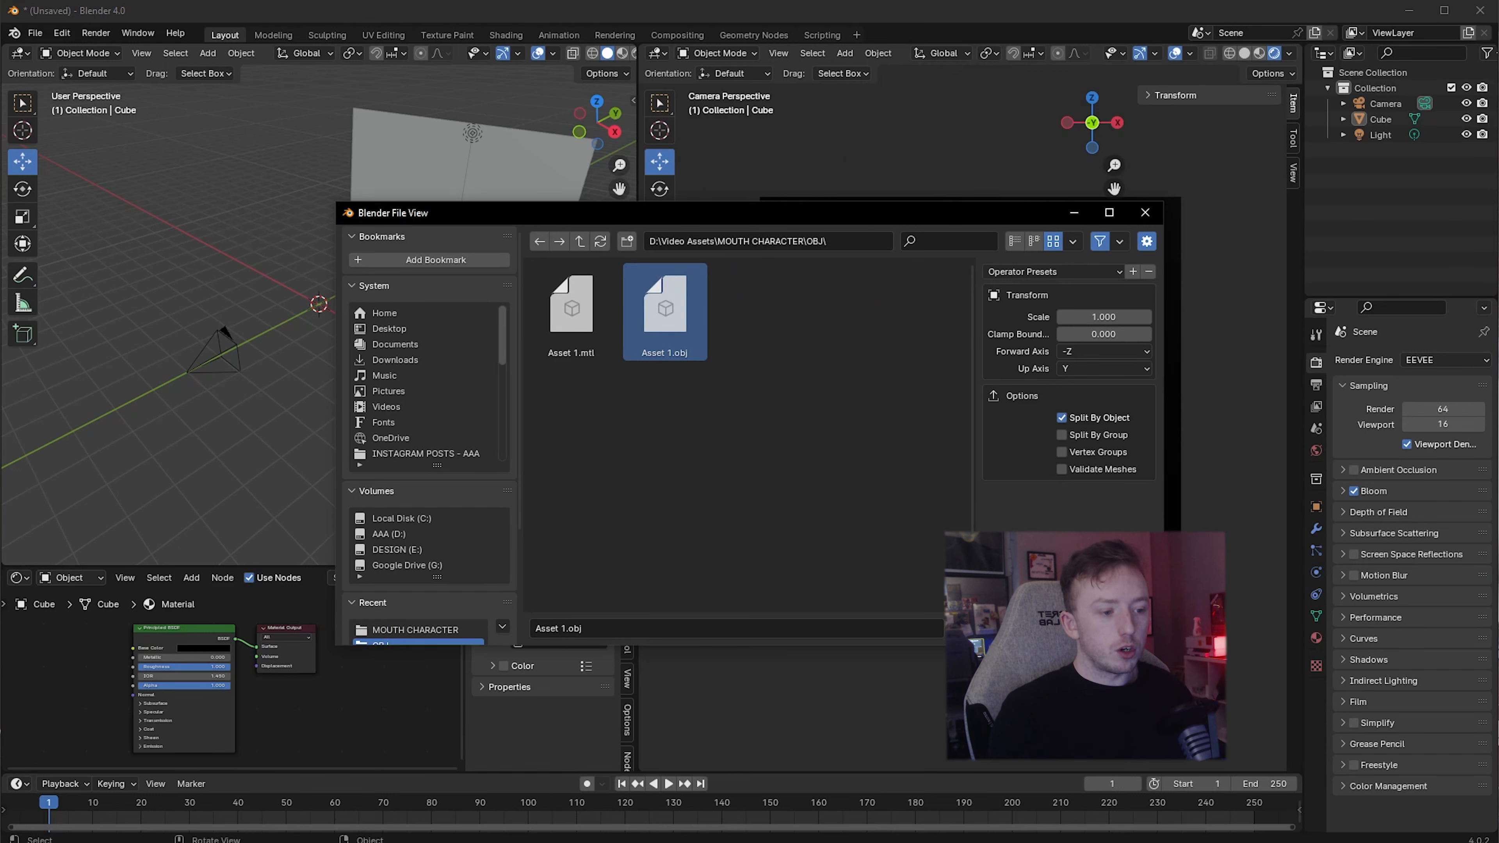
pyautogui.press('Return')
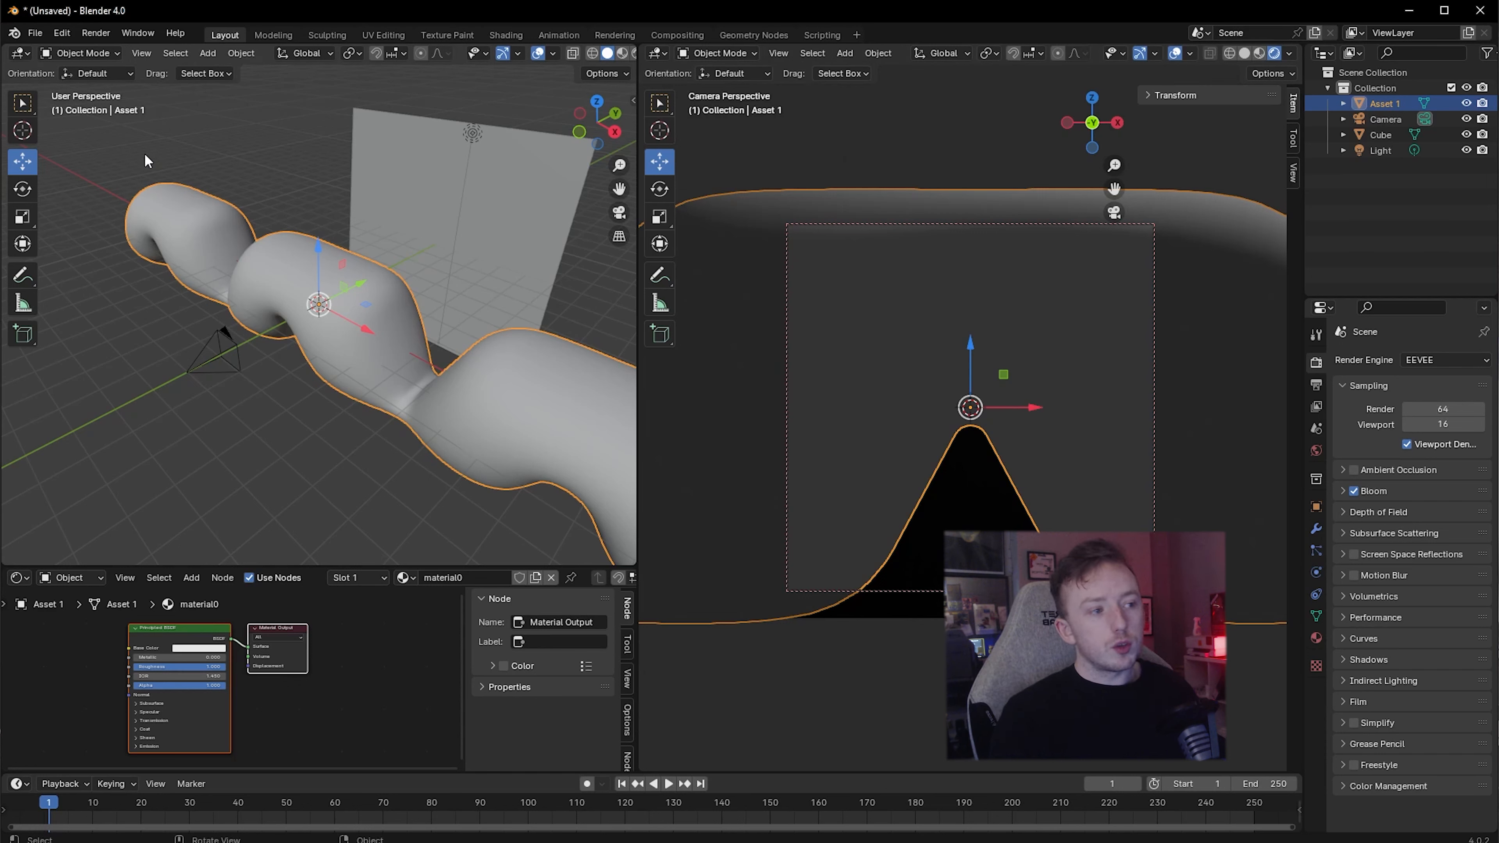
# Import the Scalable Vector Graphics file Asset 2.svg from the MOUTH CHARACTER\SVG folder
pyautogui.click(40, 32)
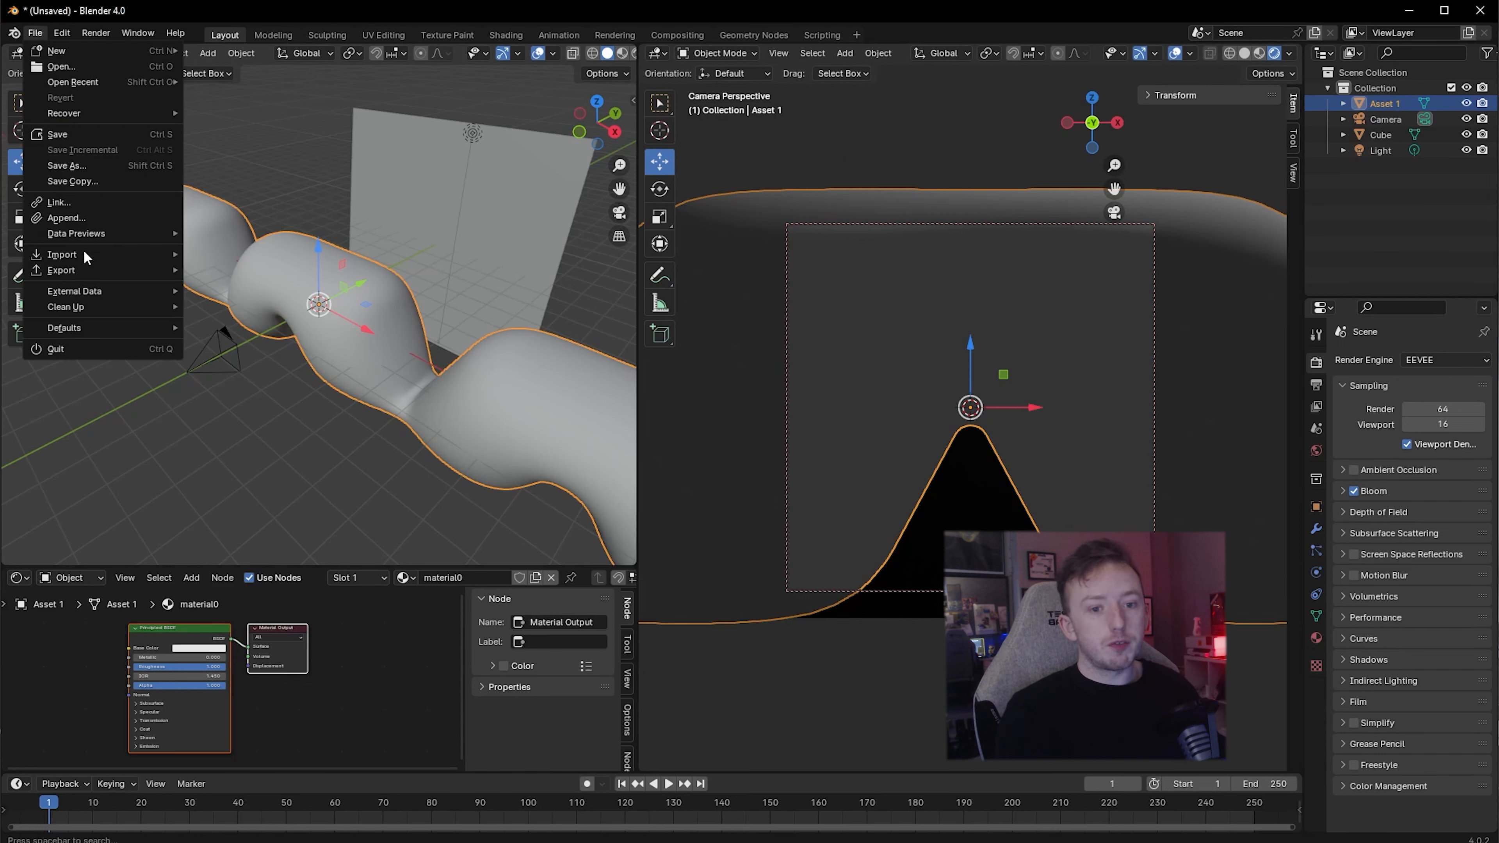
pyautogui.moveTo(93, 259)
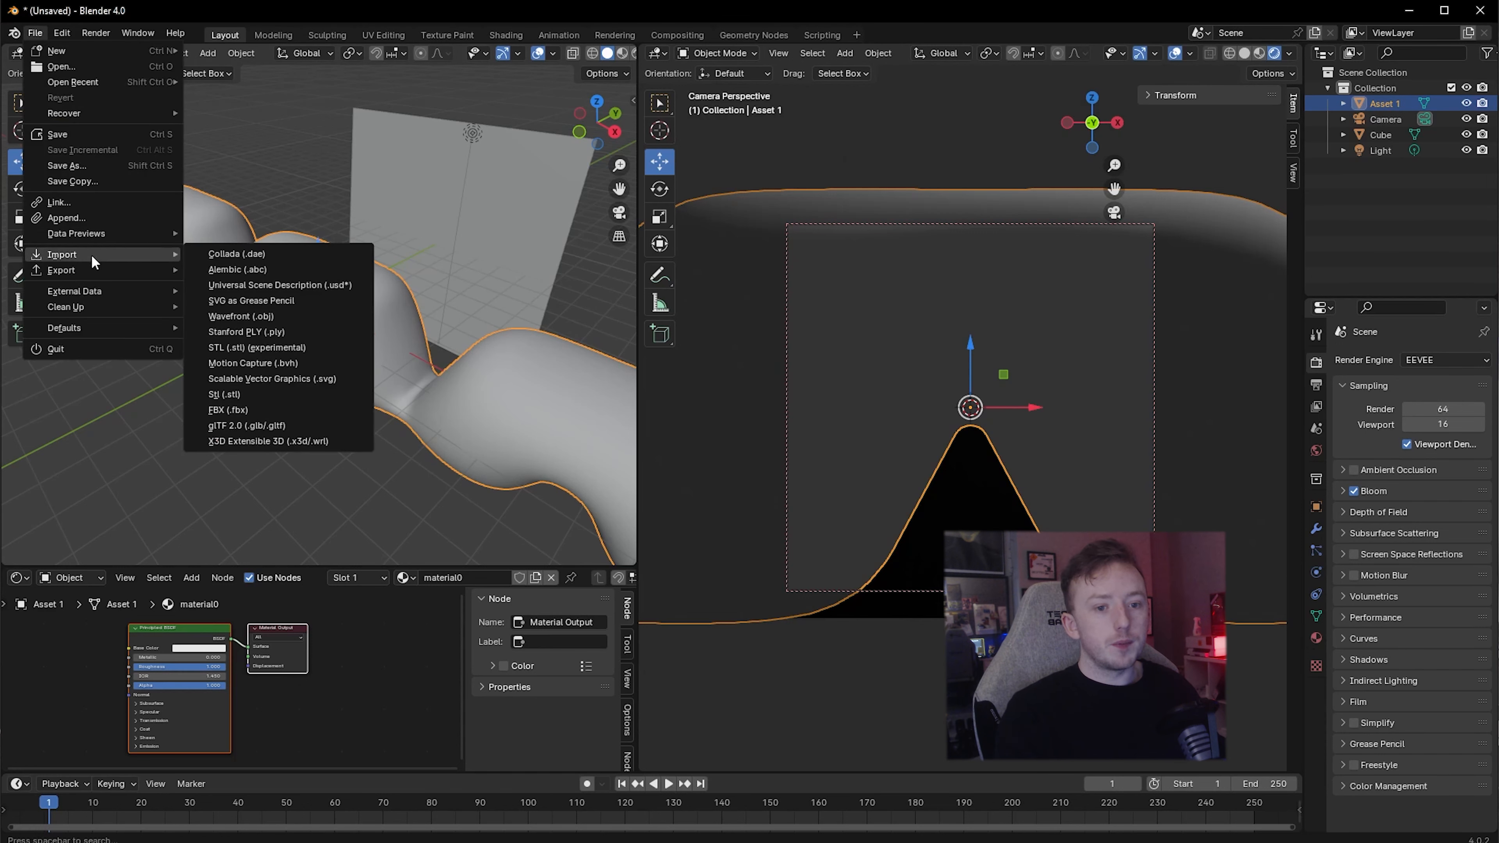
pyautogui.click(272, 379)
pyautogui.doubleClick(553, 315)
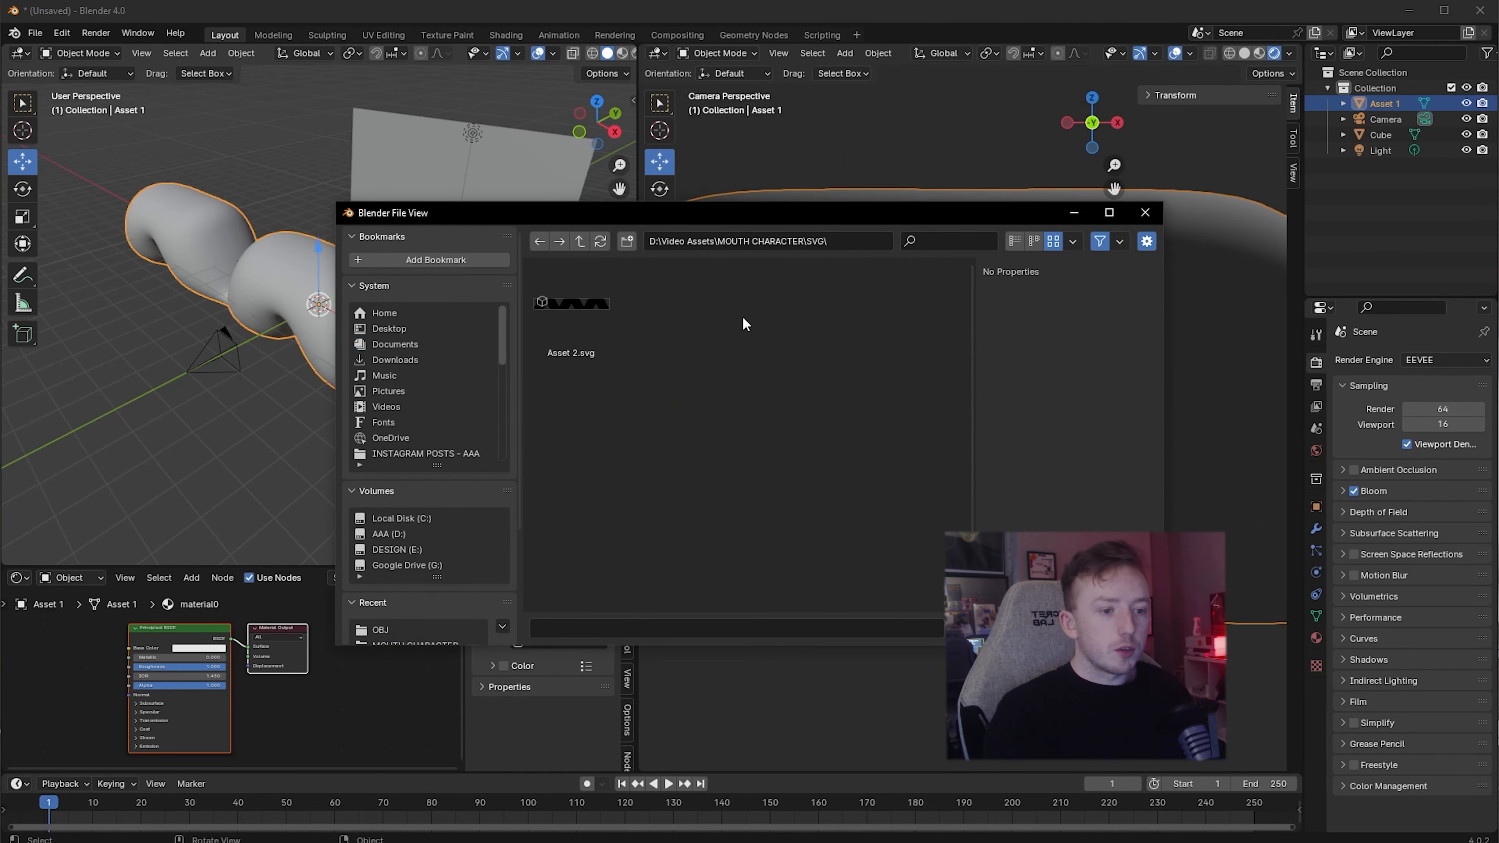
pyautogui.click(554, 315)
pyautogui.press('Return')
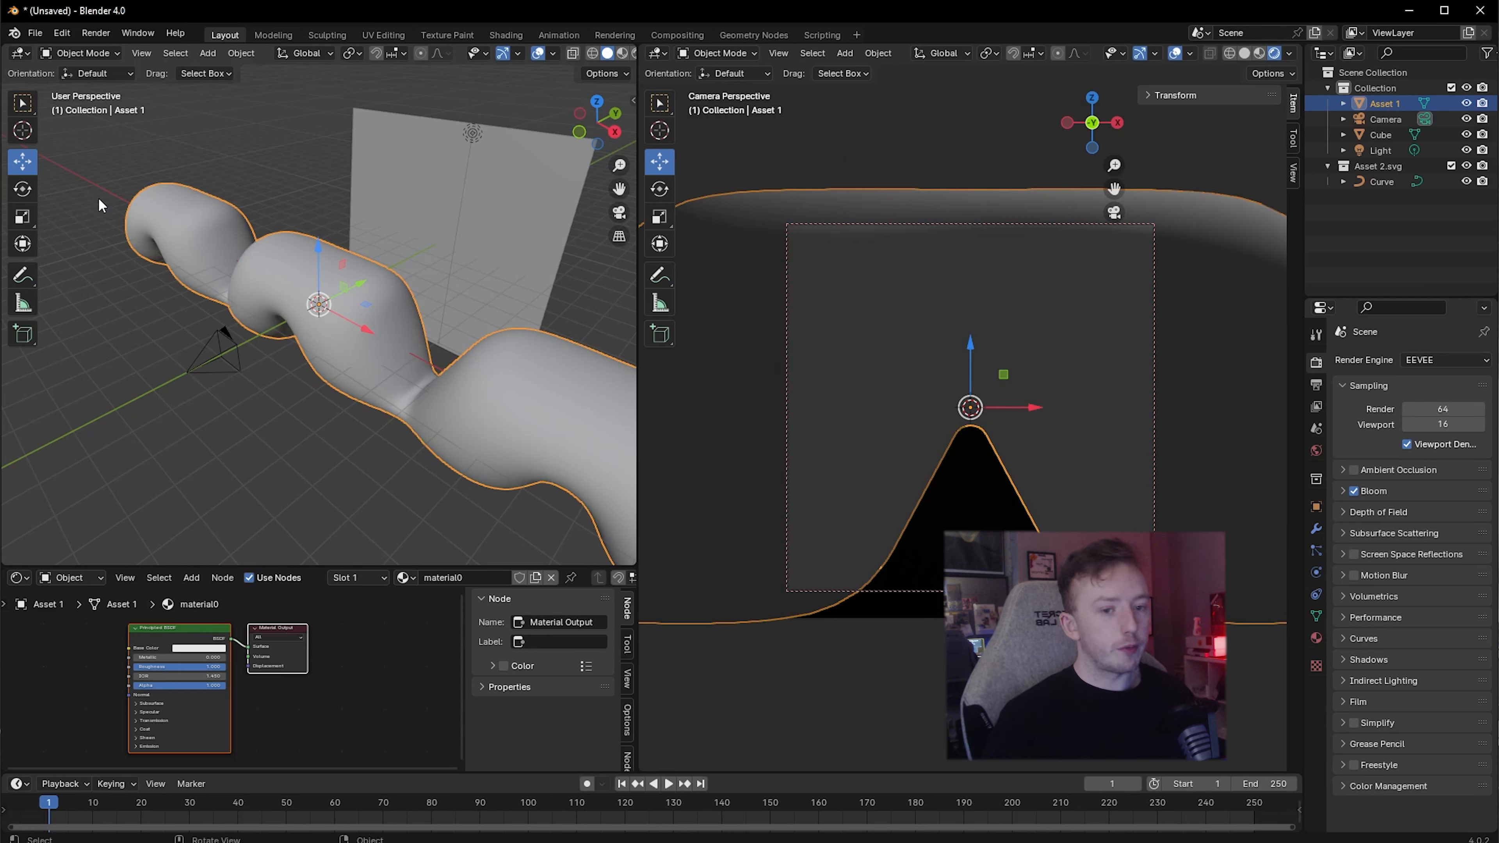
# Scale the imported Asset 1 mesh down until it fits inside the camera frame, and hide it in the viewport
pyautogui.click(35, 209)
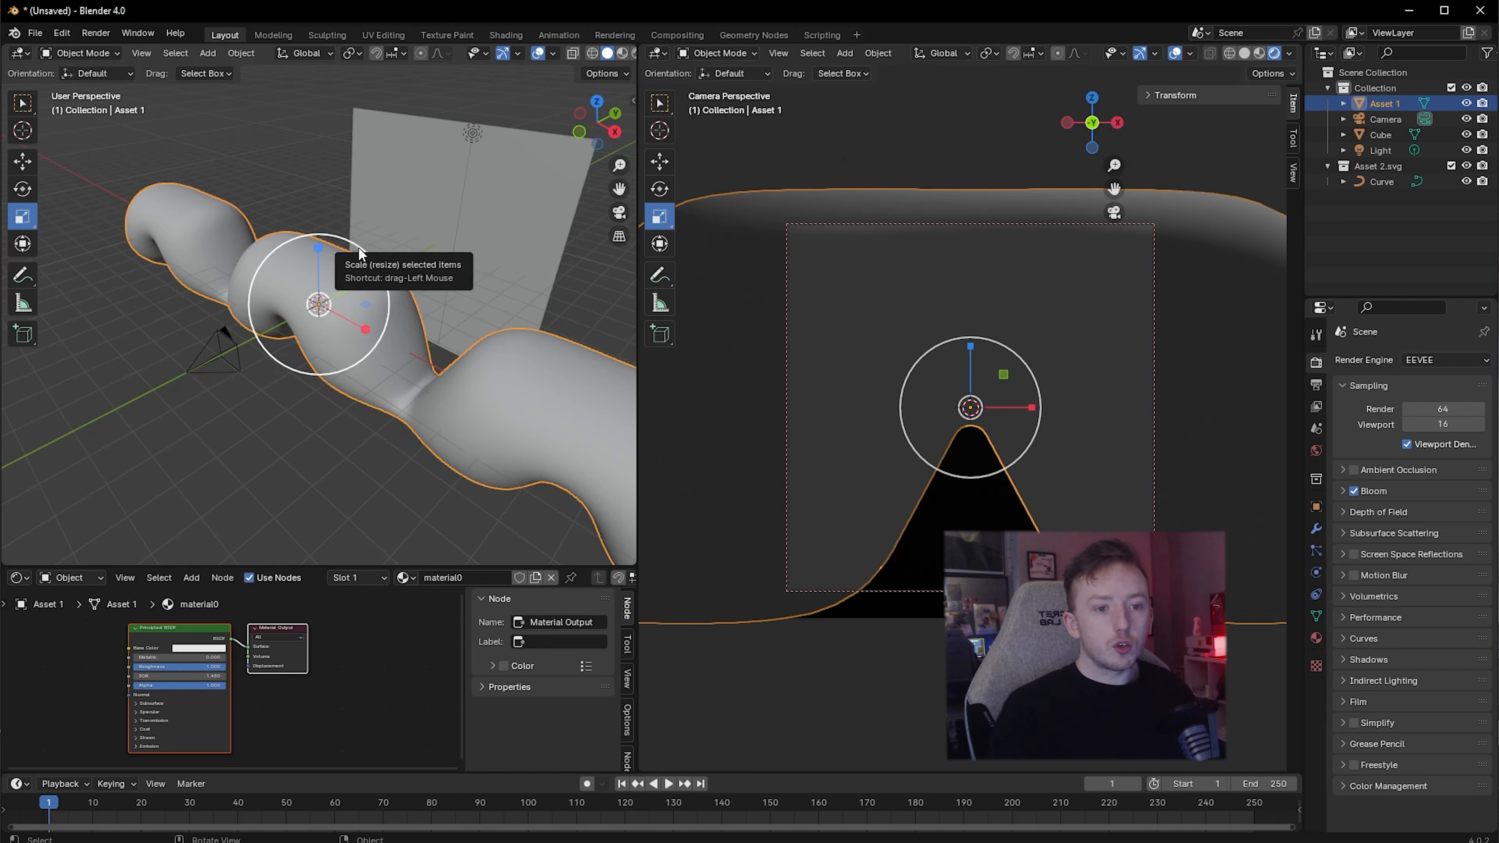
pyautogui.moveTo(357, 257); pyautogui.dragTo(328, 306)
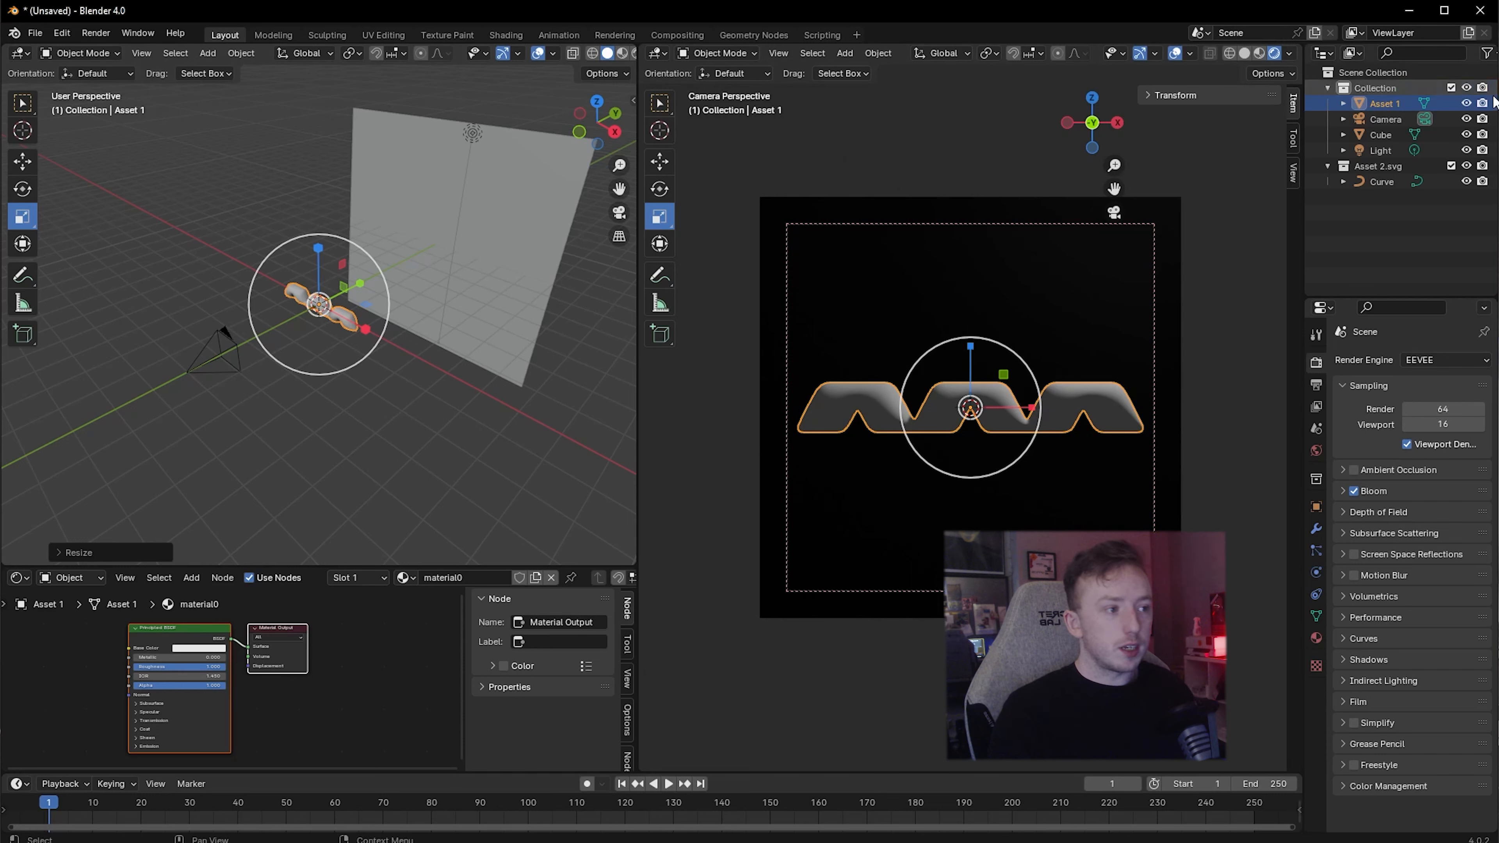
pyautogui.click(1467, 104)
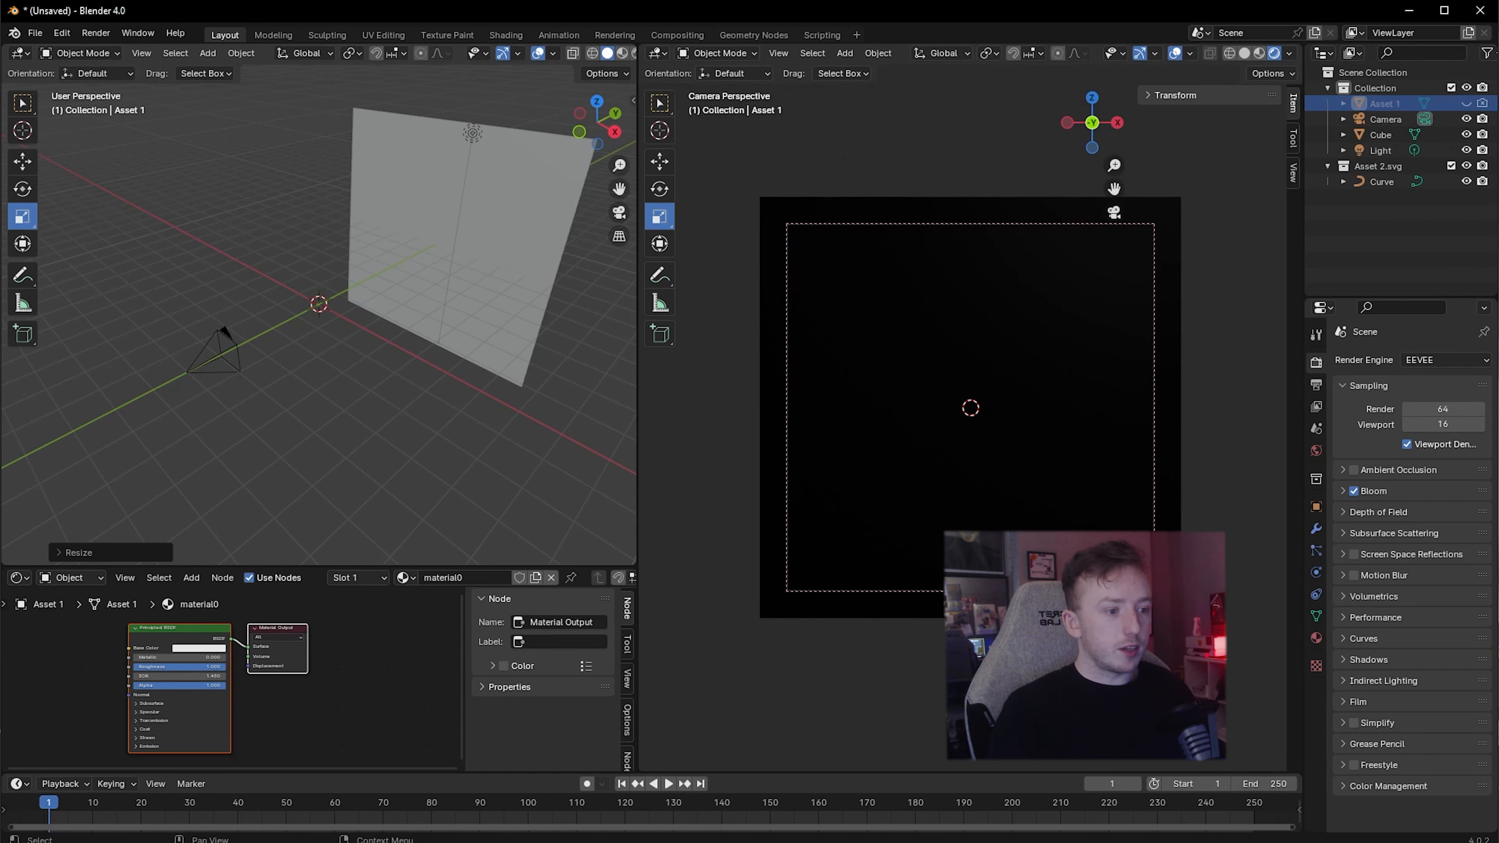
pyautogui.click(1421, 221)
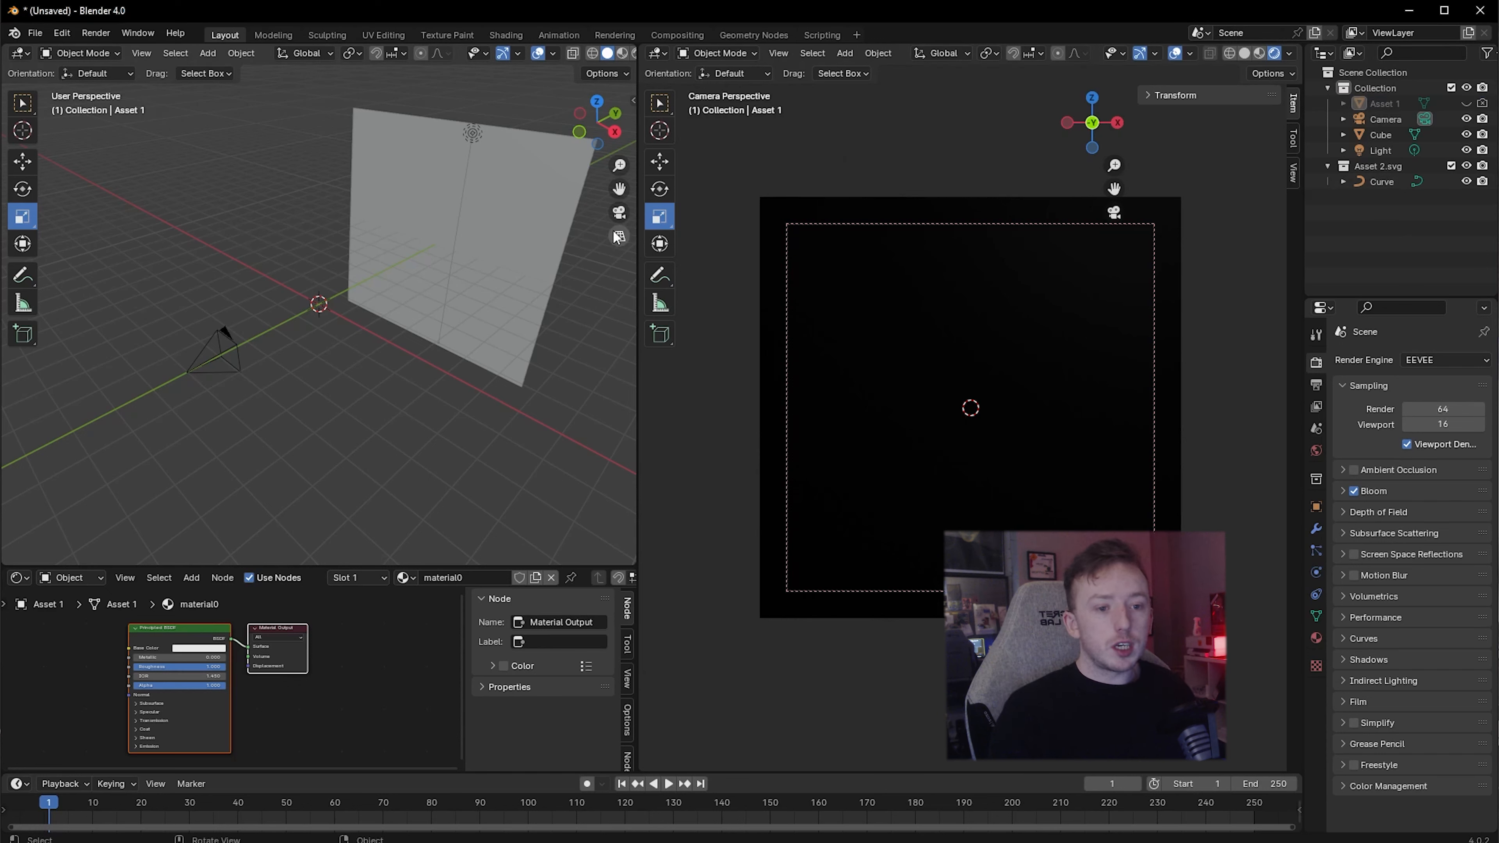
# Select the small imported SVG curve near the world origin and widen the Outliner and Properties column
pyautogui.scroll(5, 316, 303)
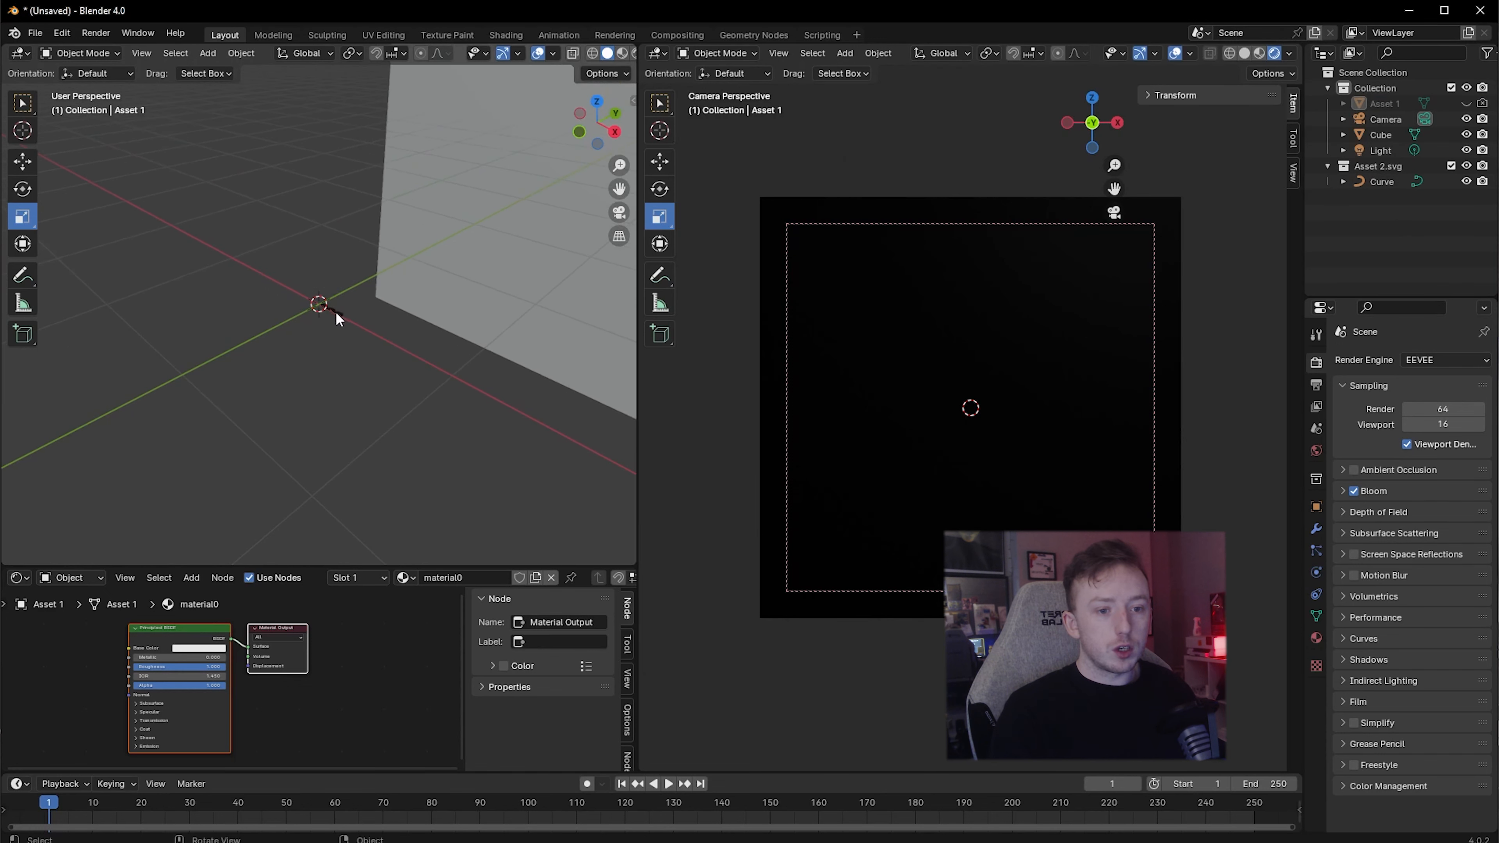
pyautogui.scroll(4, 337, 315)
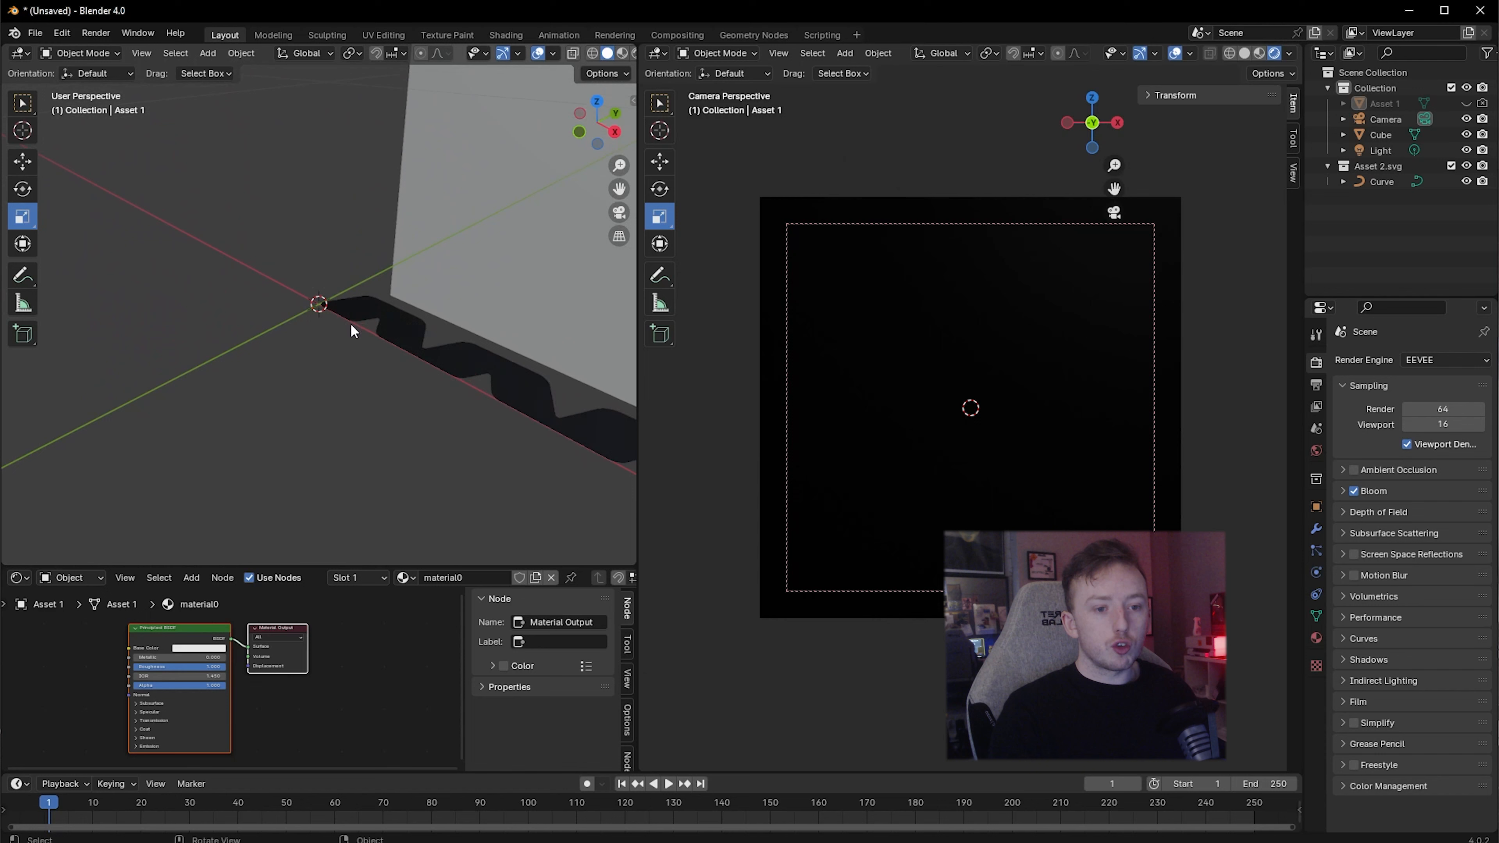
pyautogui.moveTo(349, 325); pyautogui.dragTo(384, 445, button='middle')
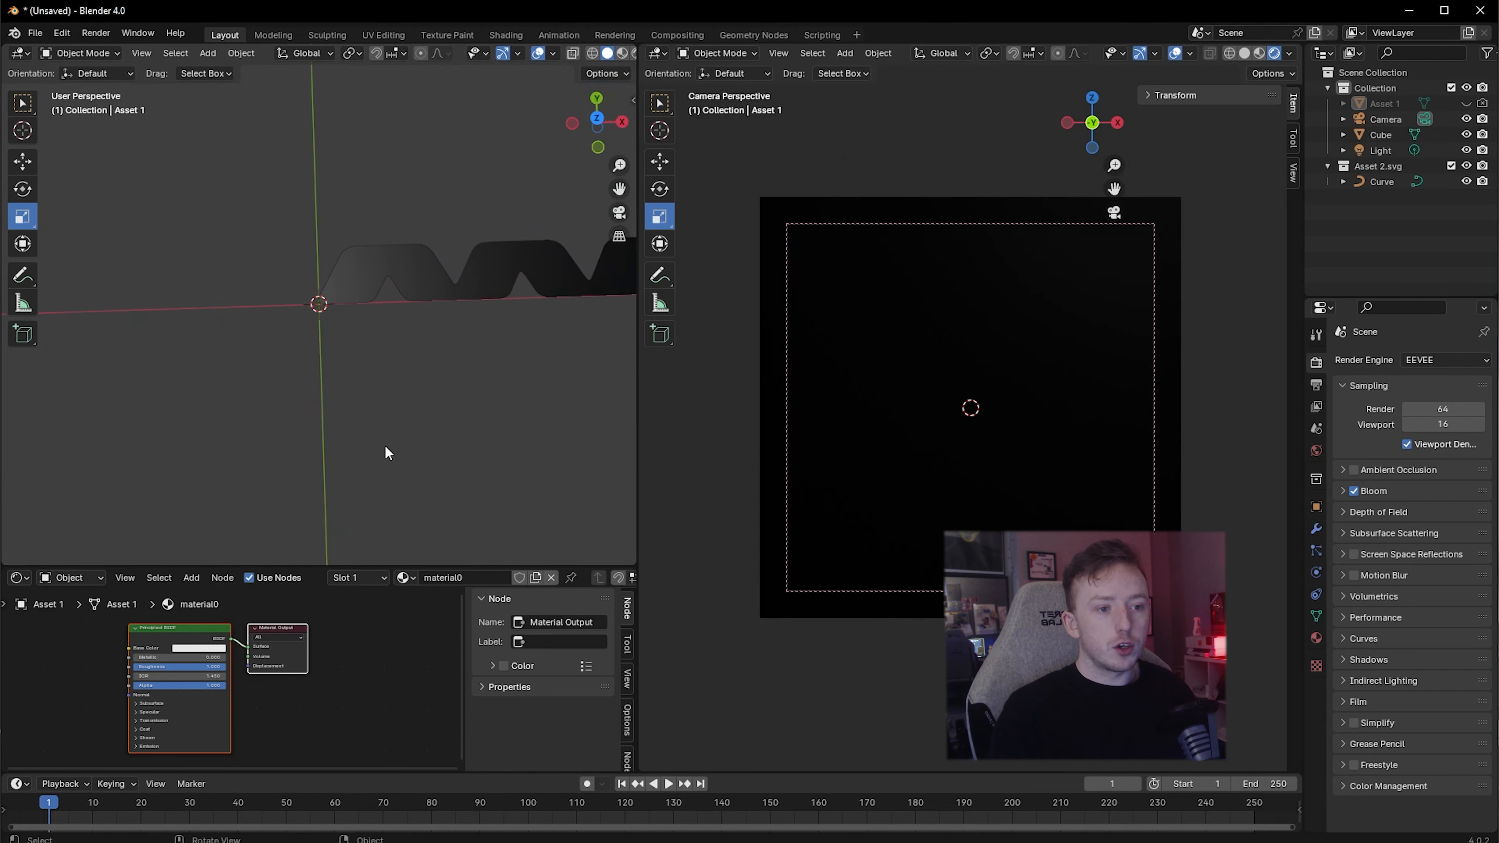
pyautogui.click(411, 275)
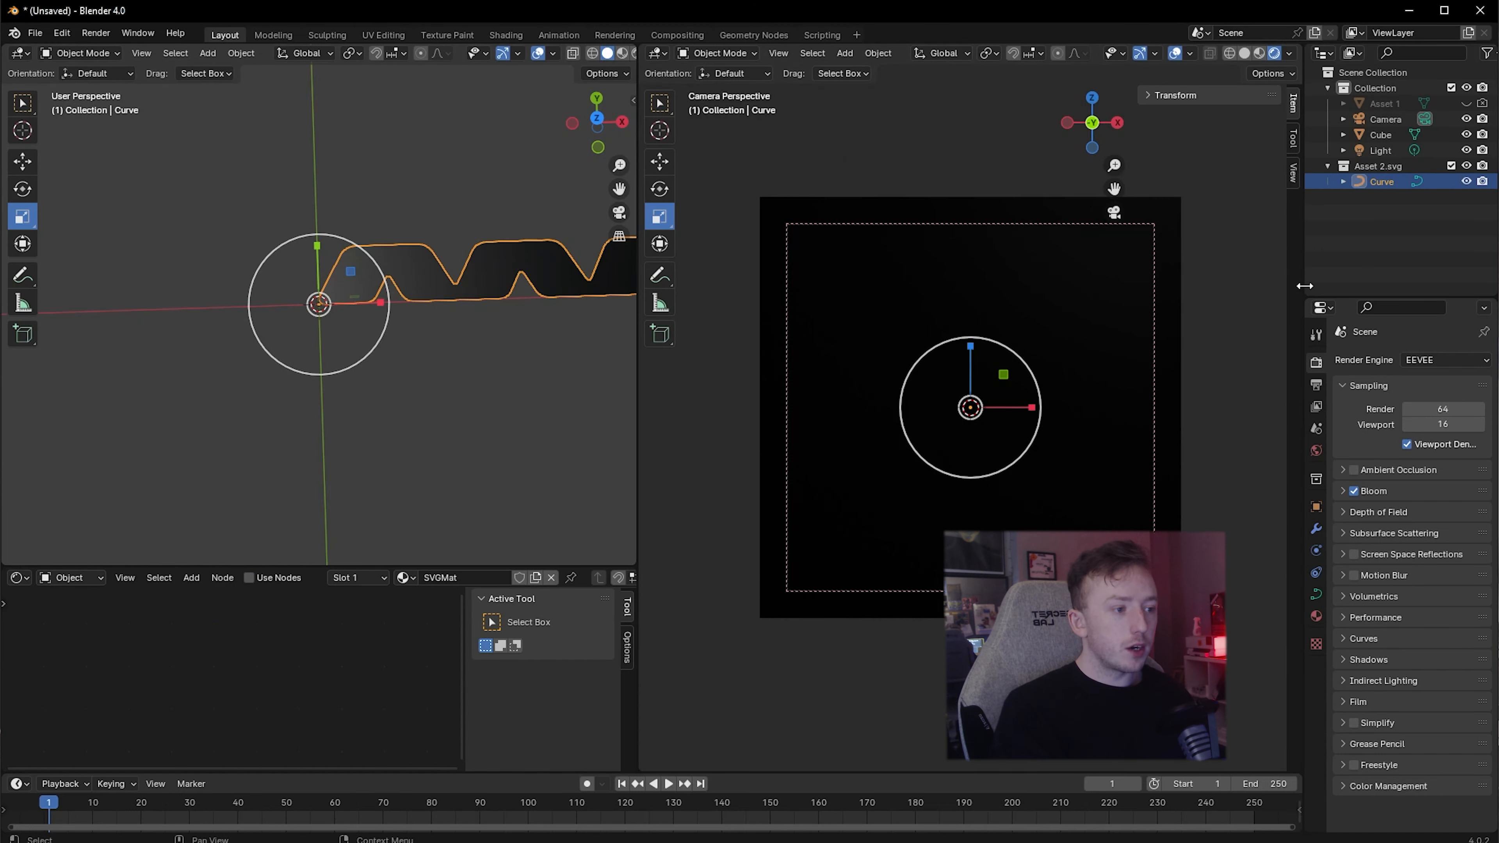
pyautogui.moveTo(1305, 286); pyautogui.dragTo(1222, 286)
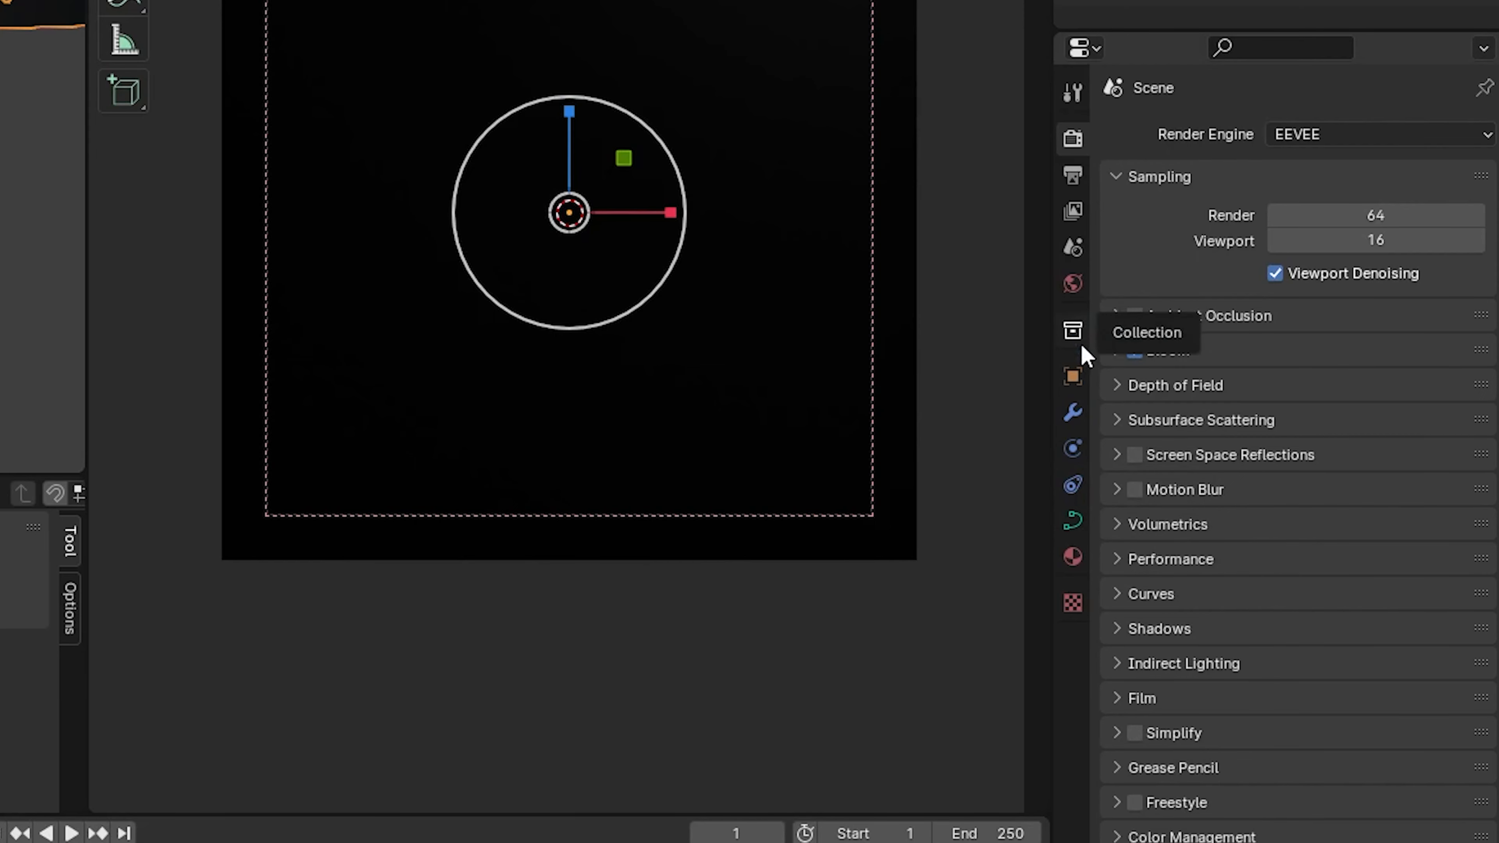
# Extrude the SVG curve 0.02 m through its curve data Geometry settings
pyautogui.click(1074, 522)
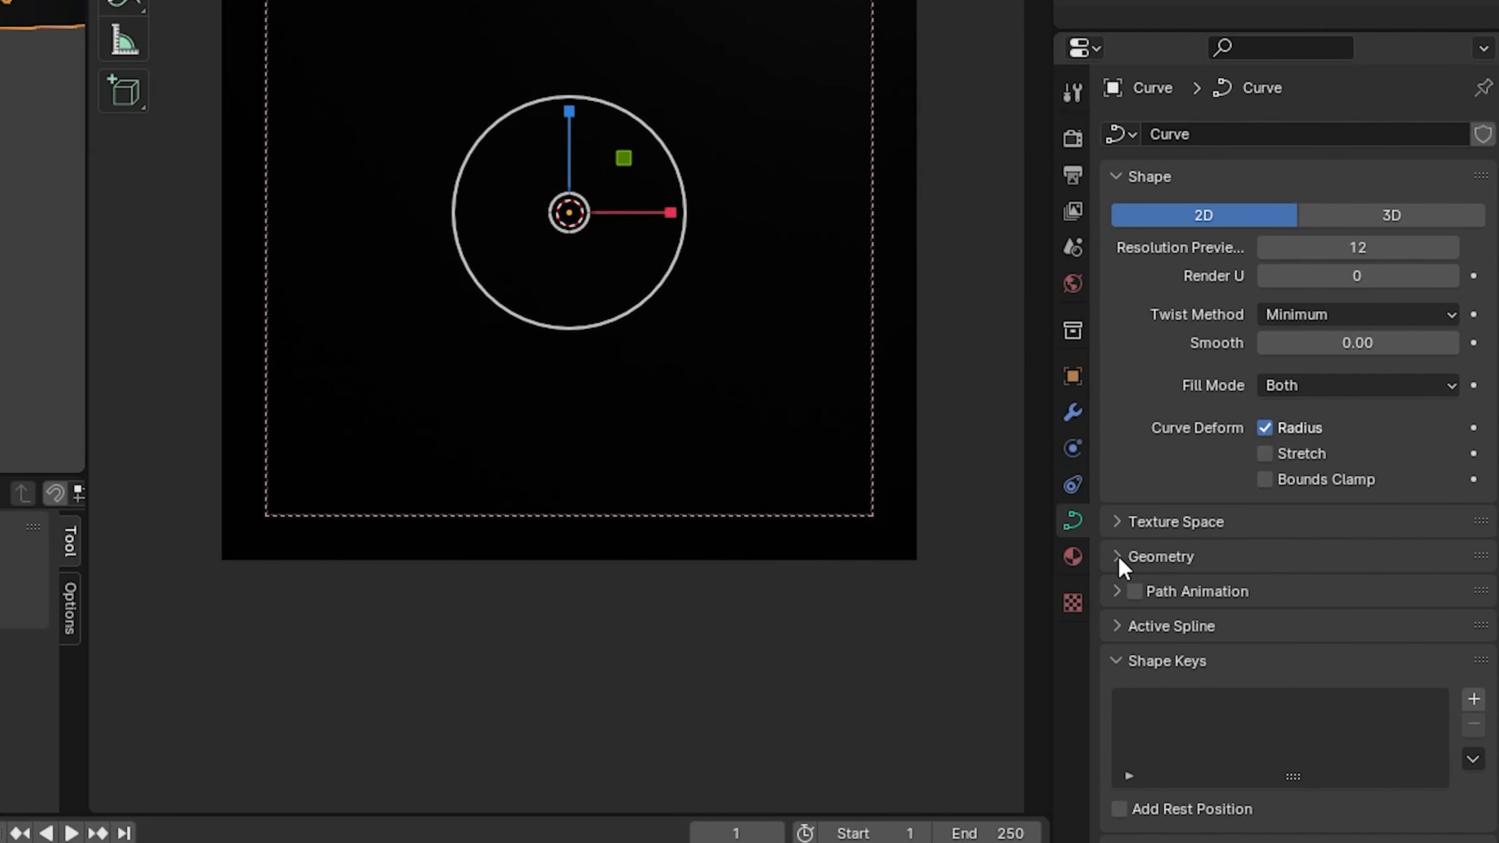
pyautogui.click(1120, 557)
pyautogui.click(1143, 558)
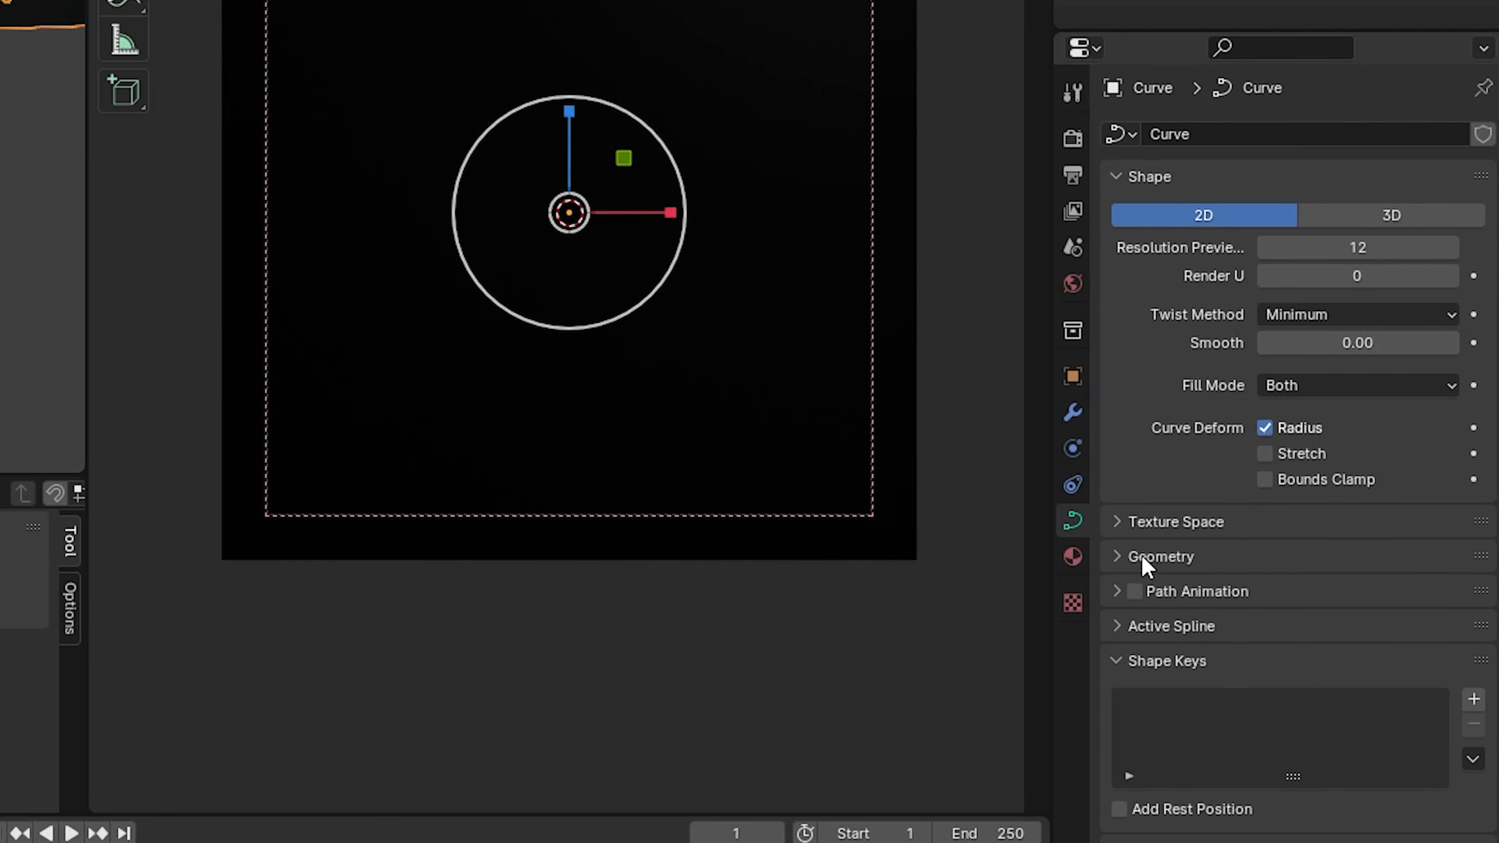
pyautogui.click(1121, 558)
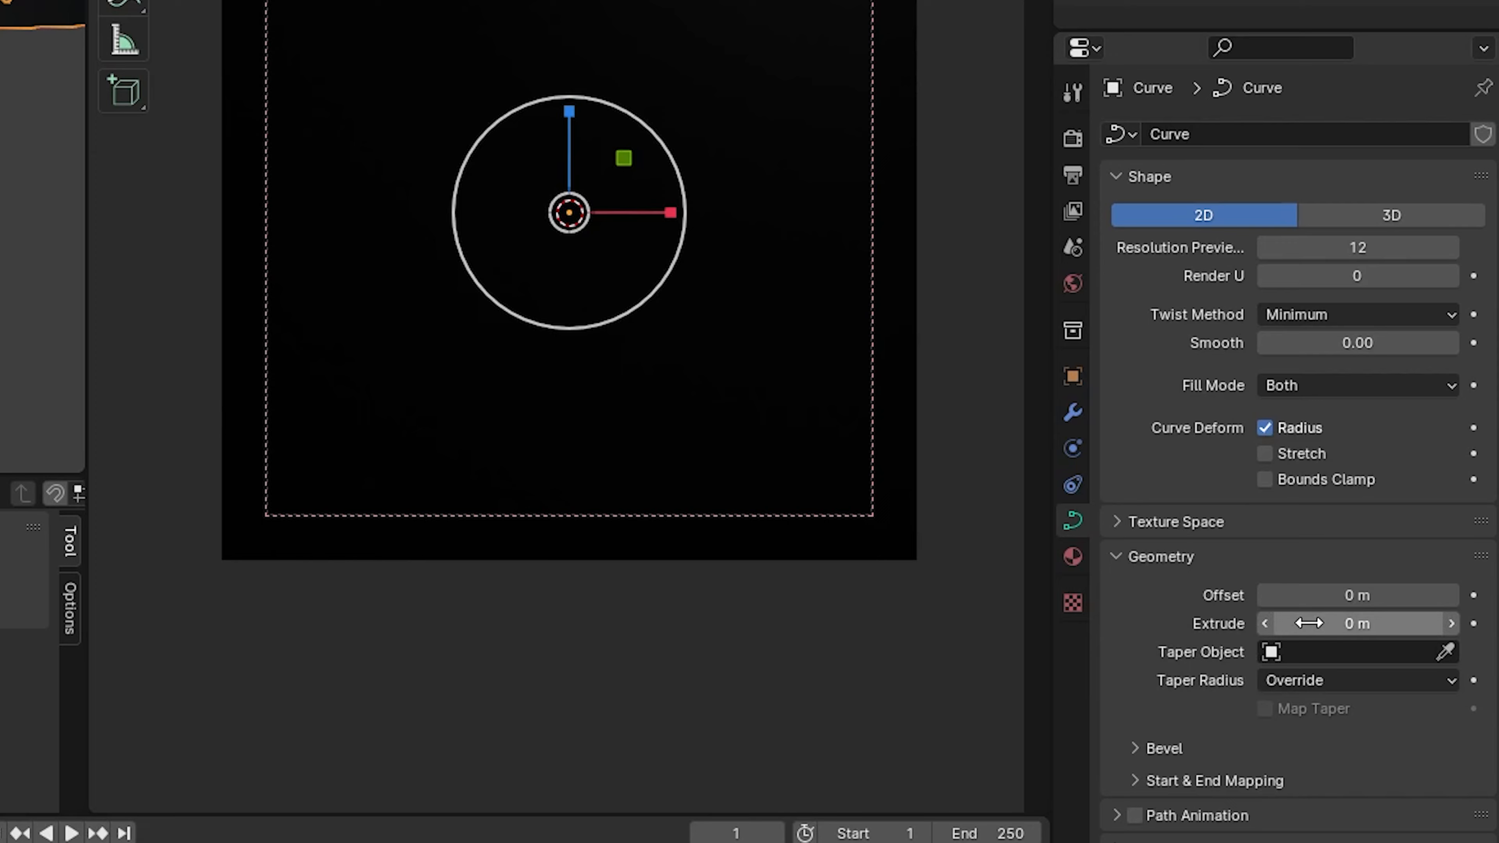
pyautogui.moveTo(1309, 623); pyautogui.dragTo(1320, 624)
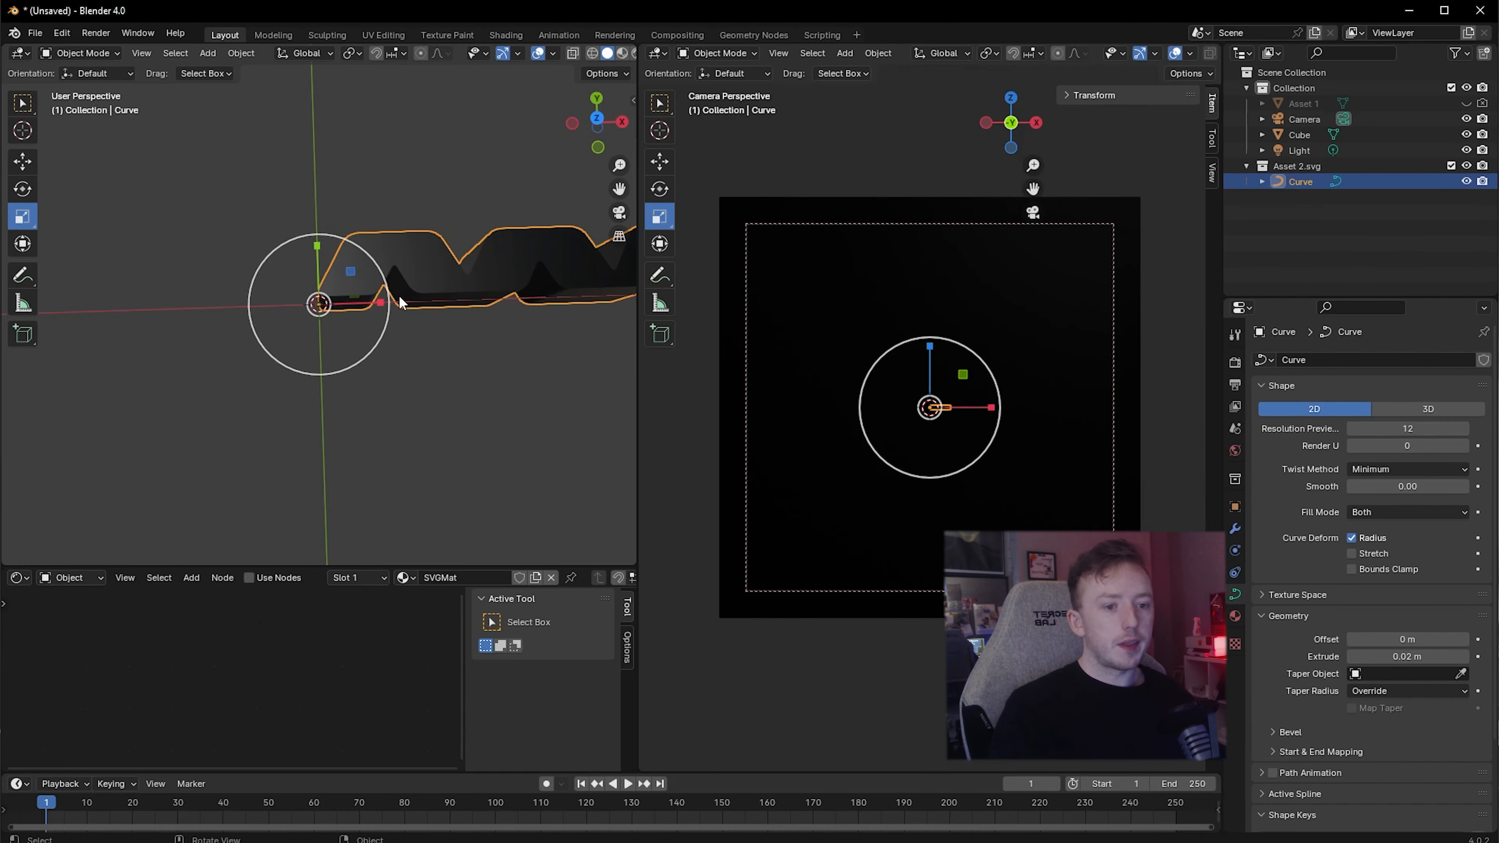
# Scale the extruded curve up strongly and move it so it is roughly centred on the world origin
pyautogui.scroll(-10, 397, 295)
pyautogui.scroll(-2, 384, 290)
pyautogui.press('s')
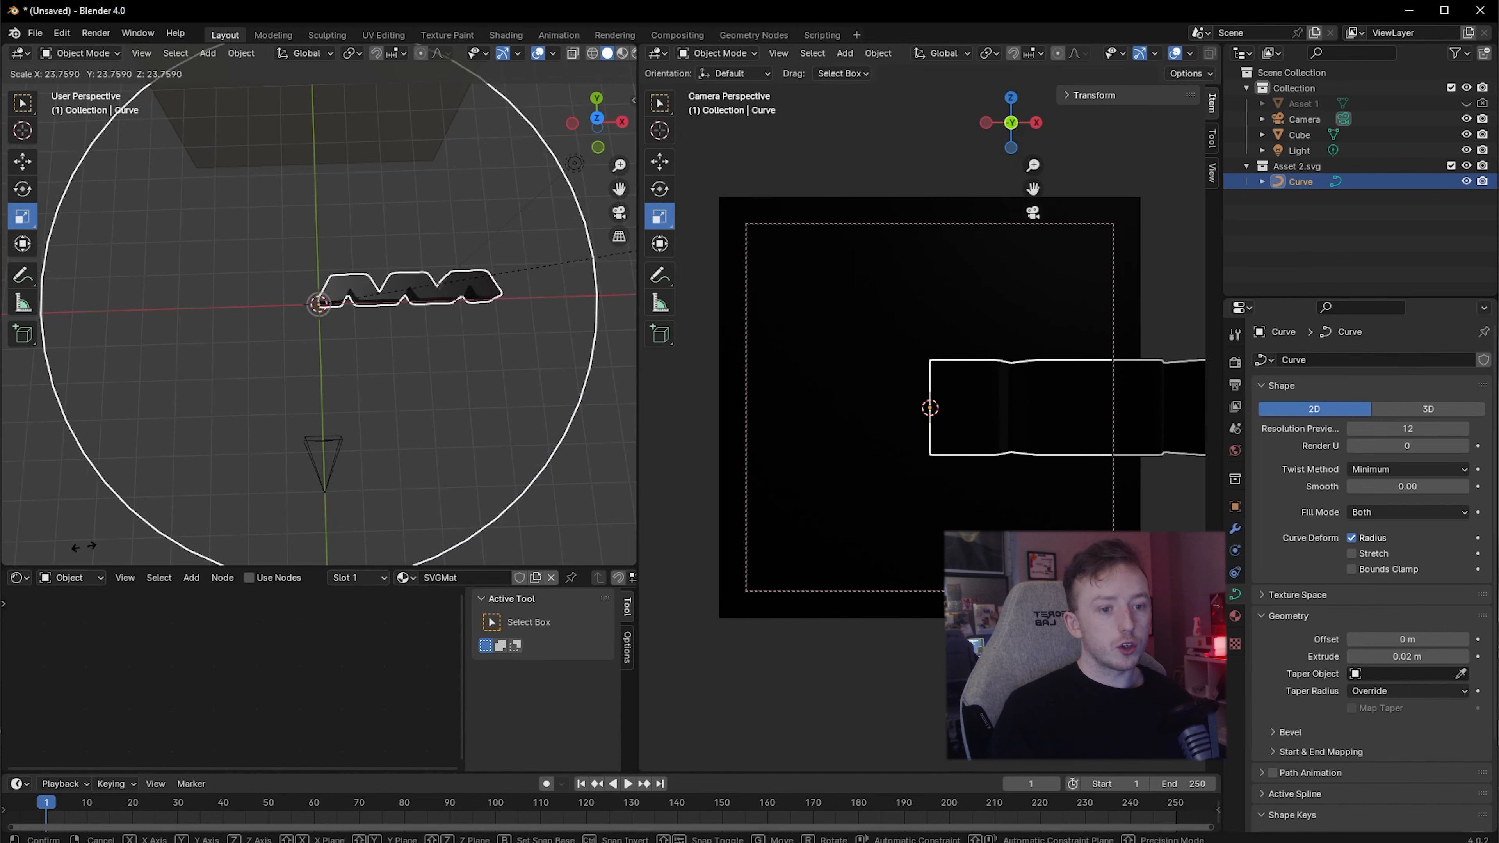
pyautogui.press('Return')
pyautogui.press('g')
pyautogui.click(155, 332)
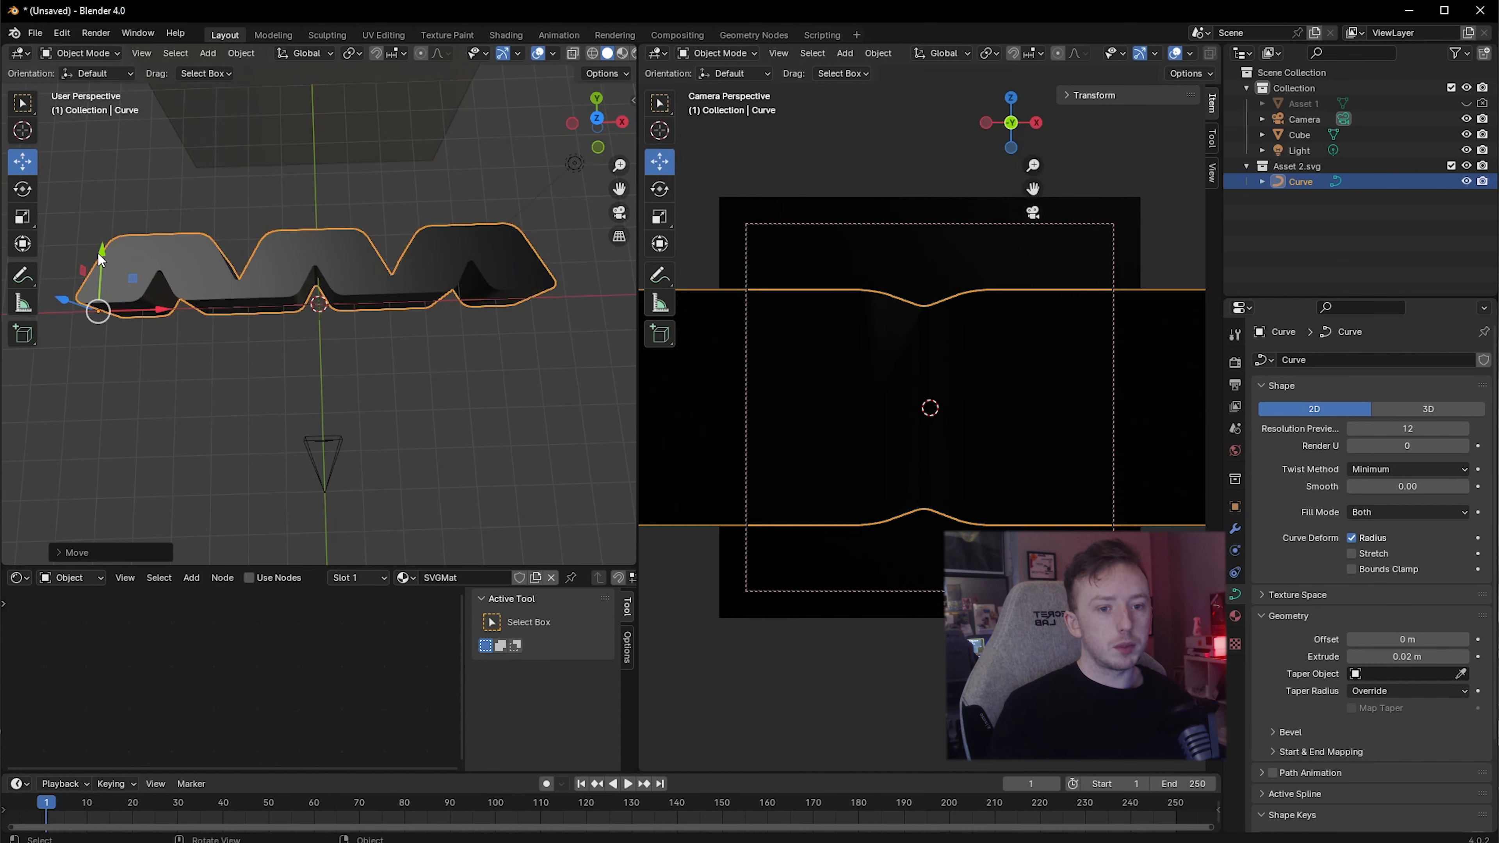
# Reselect the extruded curve and set its origin to its geometry
pyautogui.rightClick(354, 292)
pyautogui.click(401, 337)
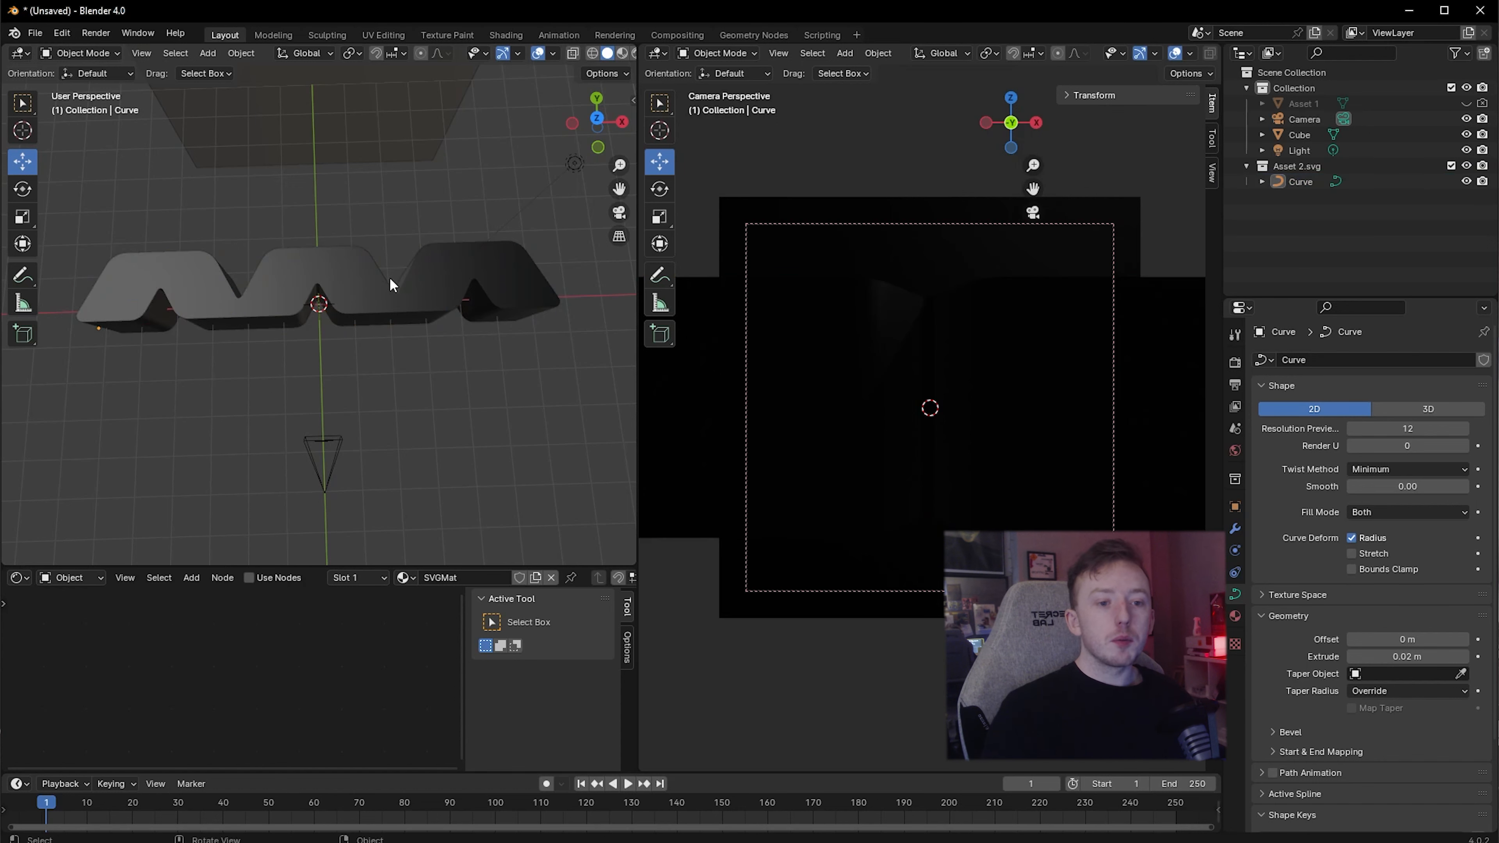
pyautogui.click(390, 279)
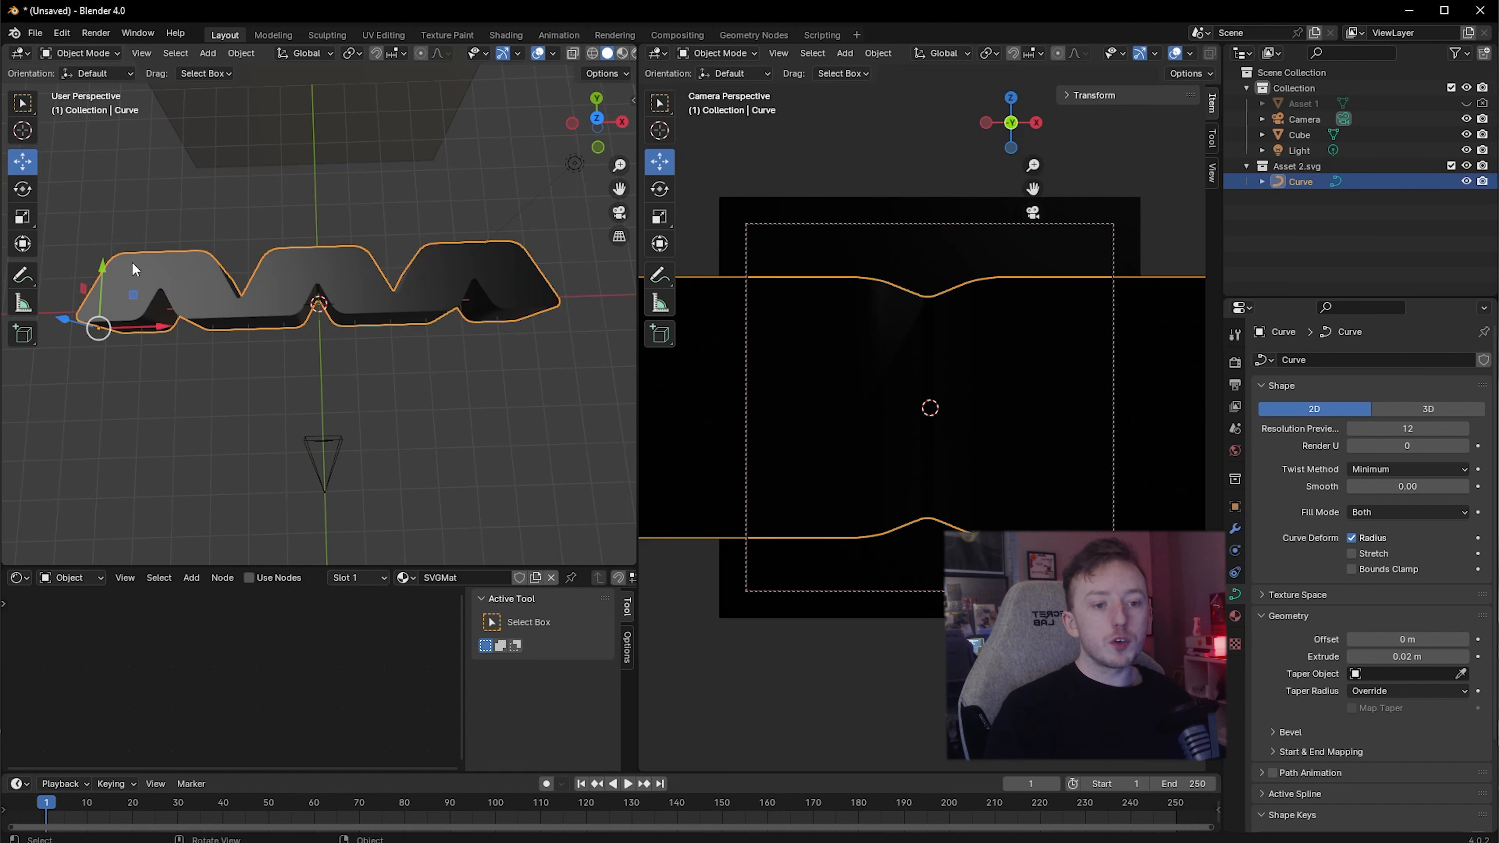
pyautogui.rightClick(296, 281)
pyautogui.moveTo(286, 376)
pyautogui.moveTo(319, 354)
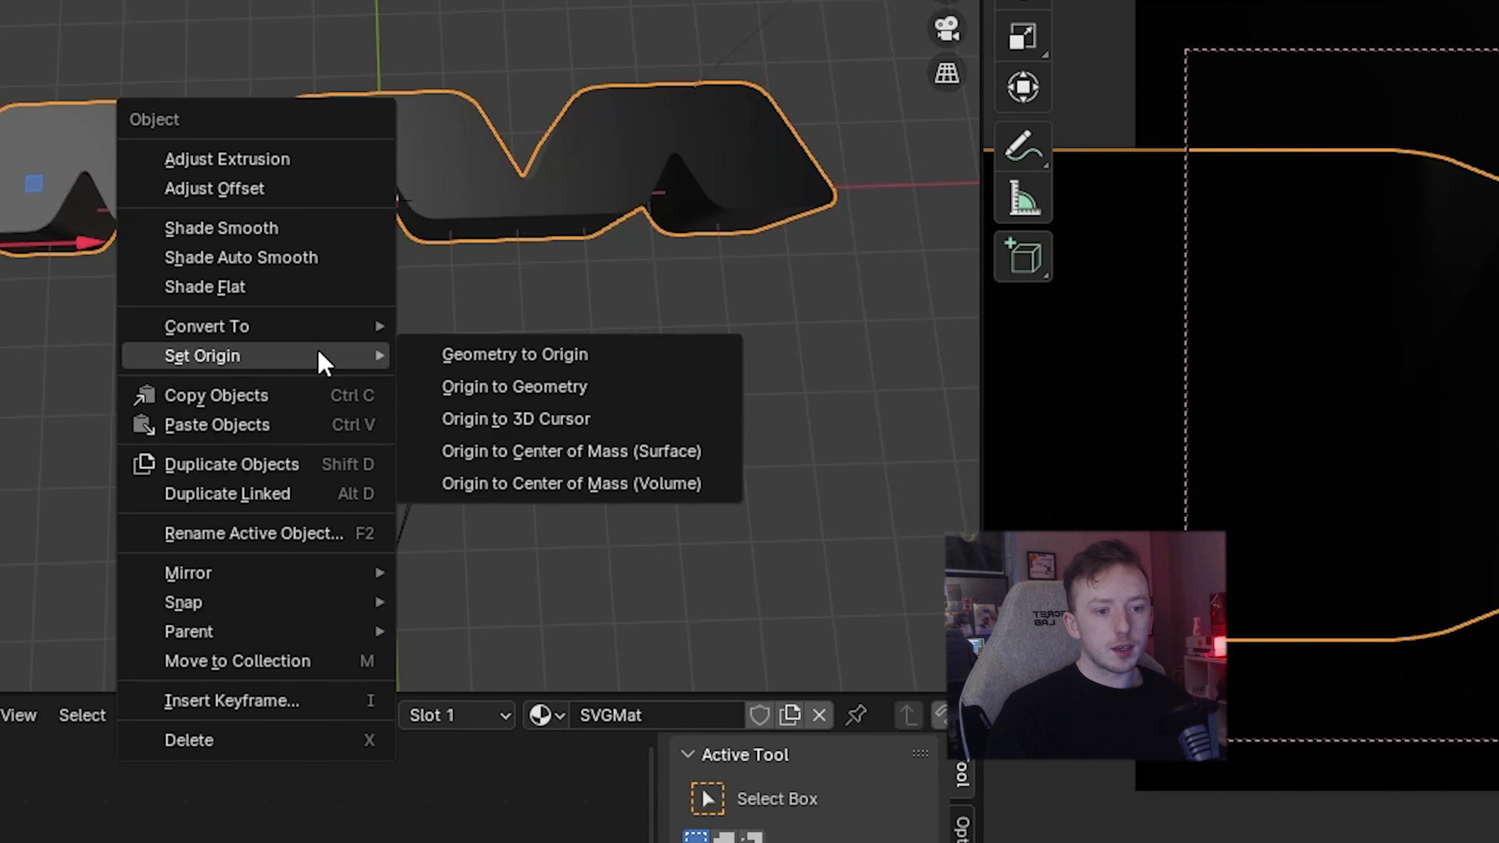
pyautogui.click(488, 393)
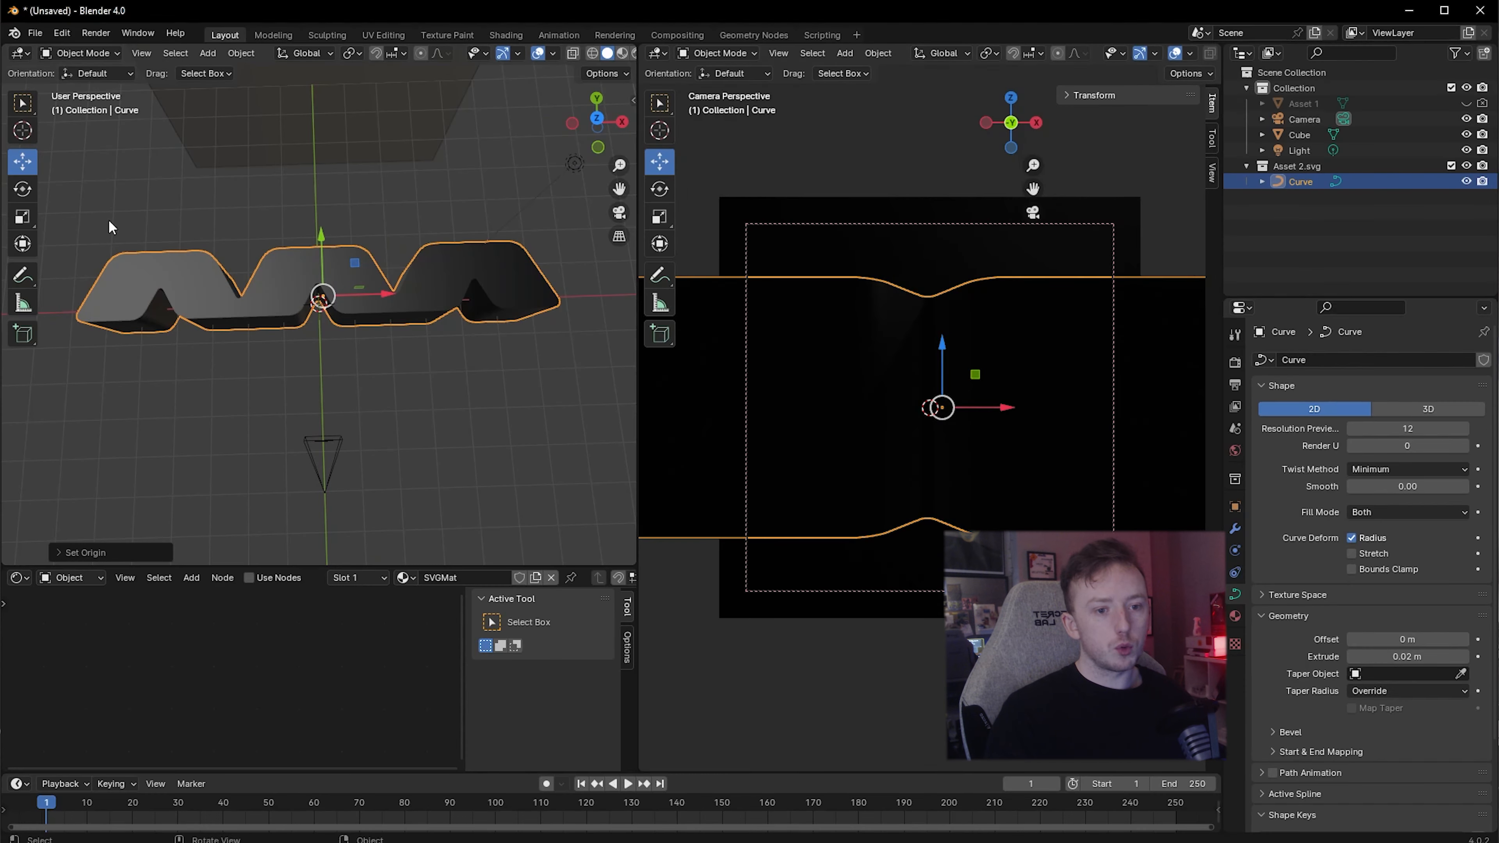
# Try a freehand rotation of the curve with the Rotate tool, and undo it
pyautogui.click(27, 192)
pyautogui.moveTo(331, 319)
pyautogui.mouseDown()
pyautogui.moveTo(236, 394)
pyautogui.moveTo(322, 251)
pyautogui.moveTo(329, 349)
pyautogui.mouseUp()
pyautogui.hotkey('ctrl', 'z')
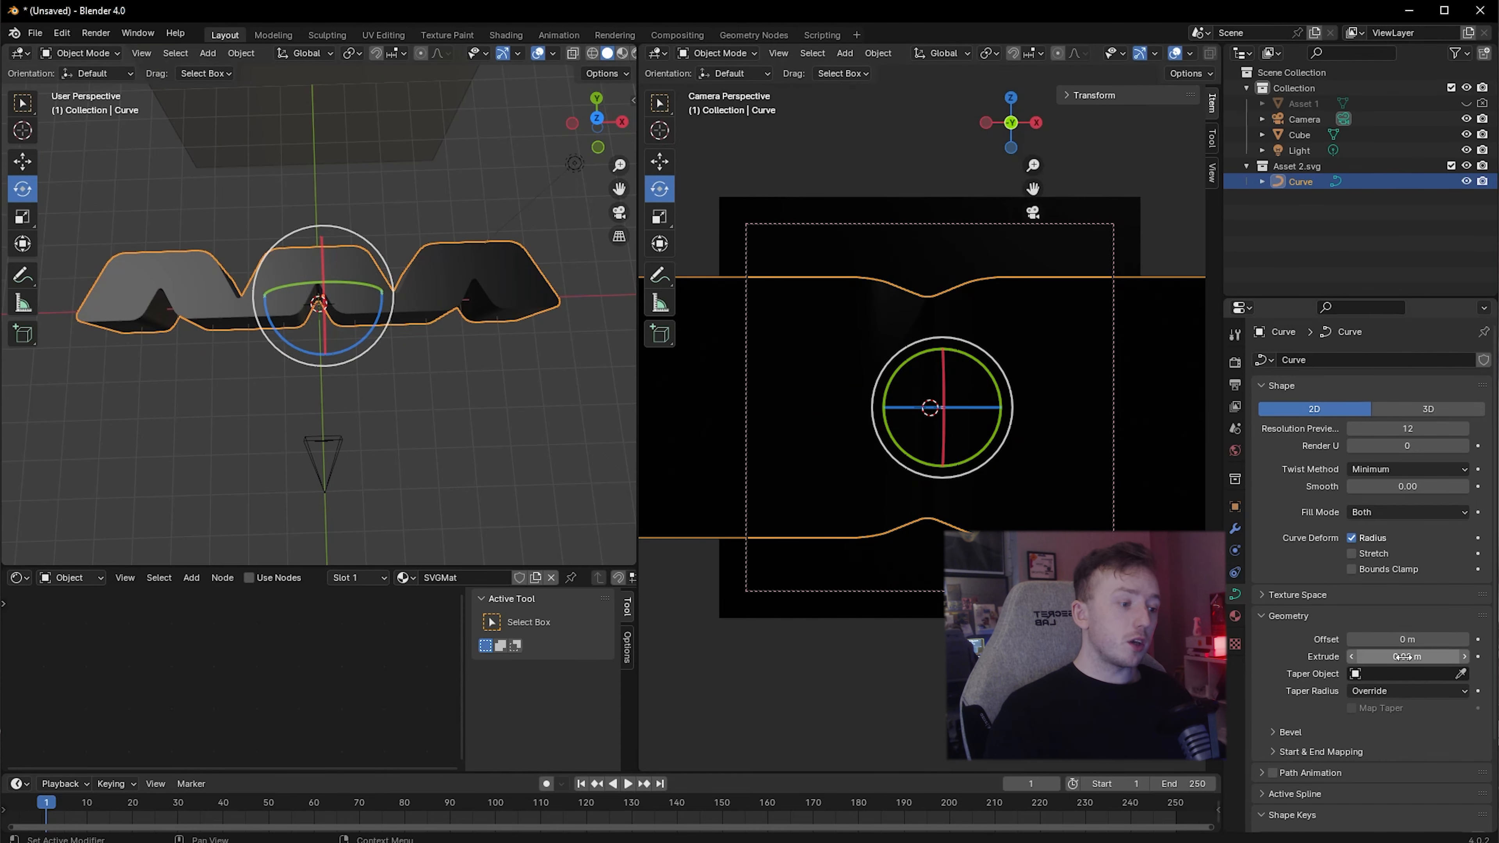
# Set the curve's Geometry Extrude depth to 0.005 m
pyautogui.moveTo(1403, 656)
pyautogui.mouseDown()
pyautogui.moveTo(1462, 656)
pyautogui.moveTo(1402, 656)
pyautogui.mouseUp()
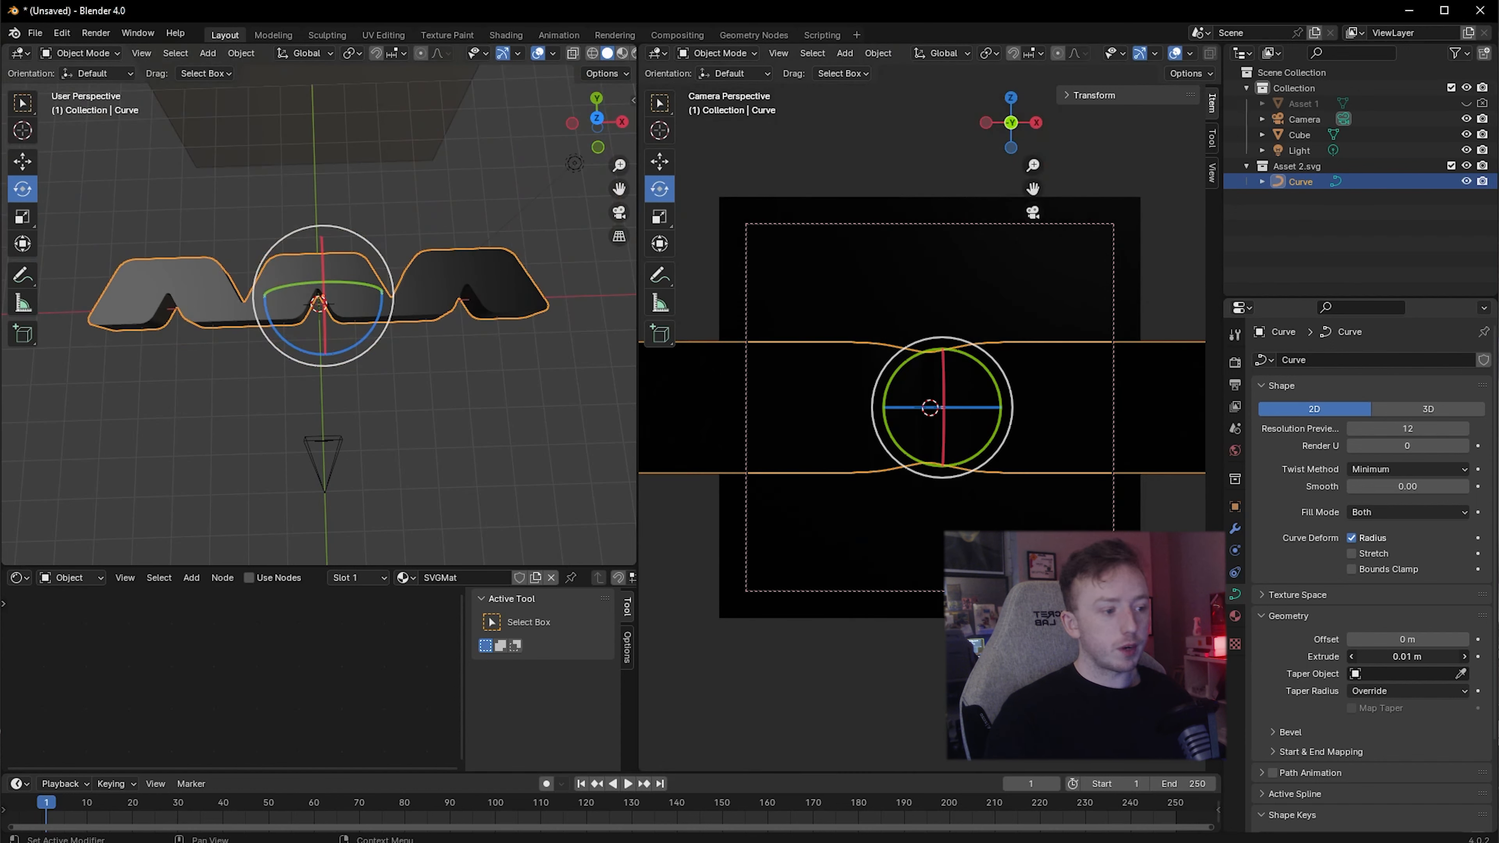
pyautogui.moveTo(187, 420); pyautogui.dragTo(88, 331, button='middle')
pyautogui.click(1415, 657)
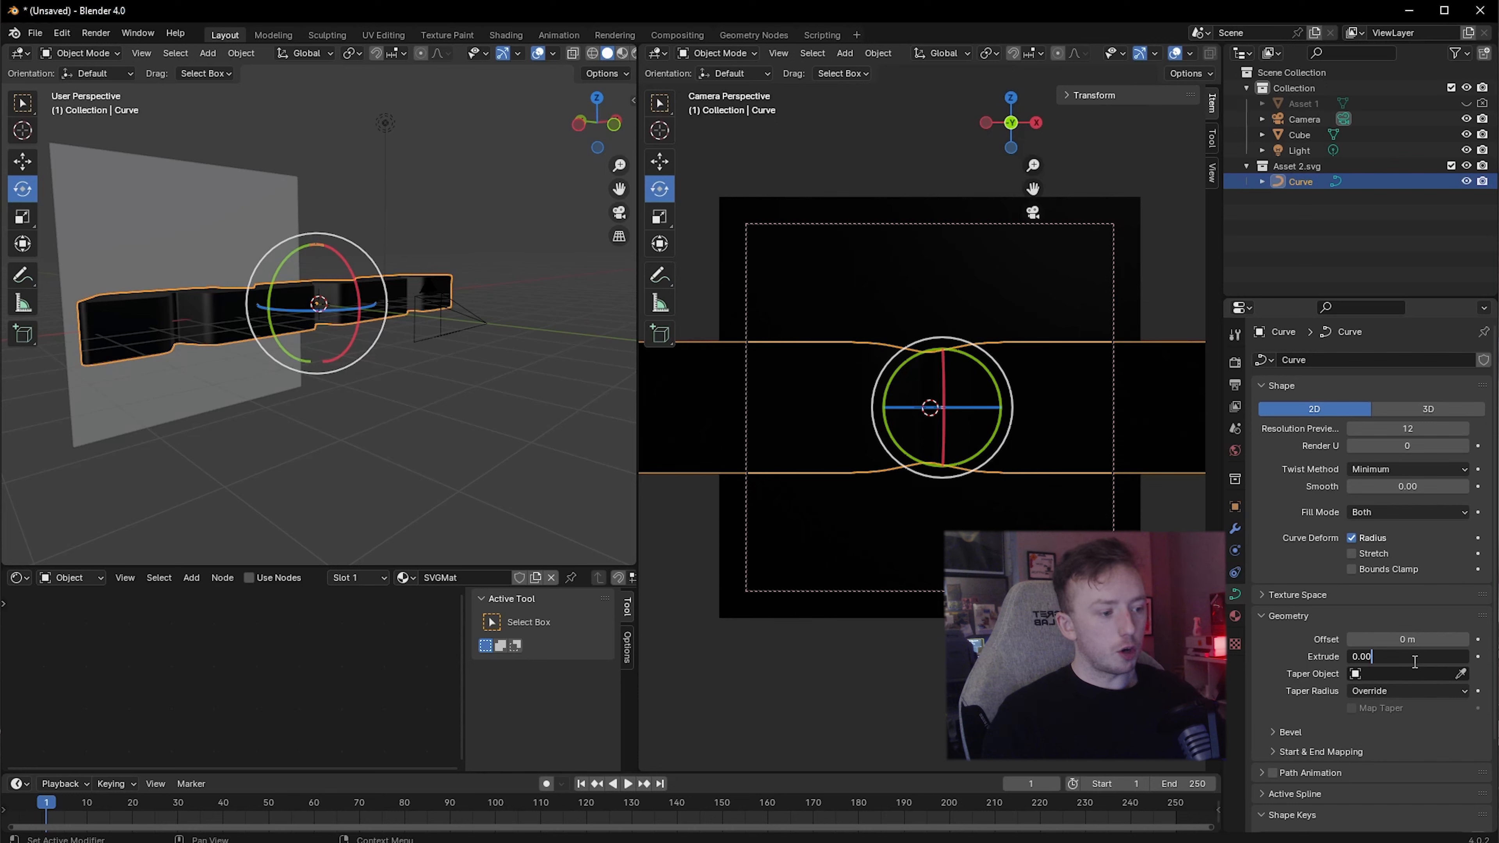
pyautogui.write('5')
pyautogui.press('Return')
pyautogui.scroll(-4, 1279, 478)
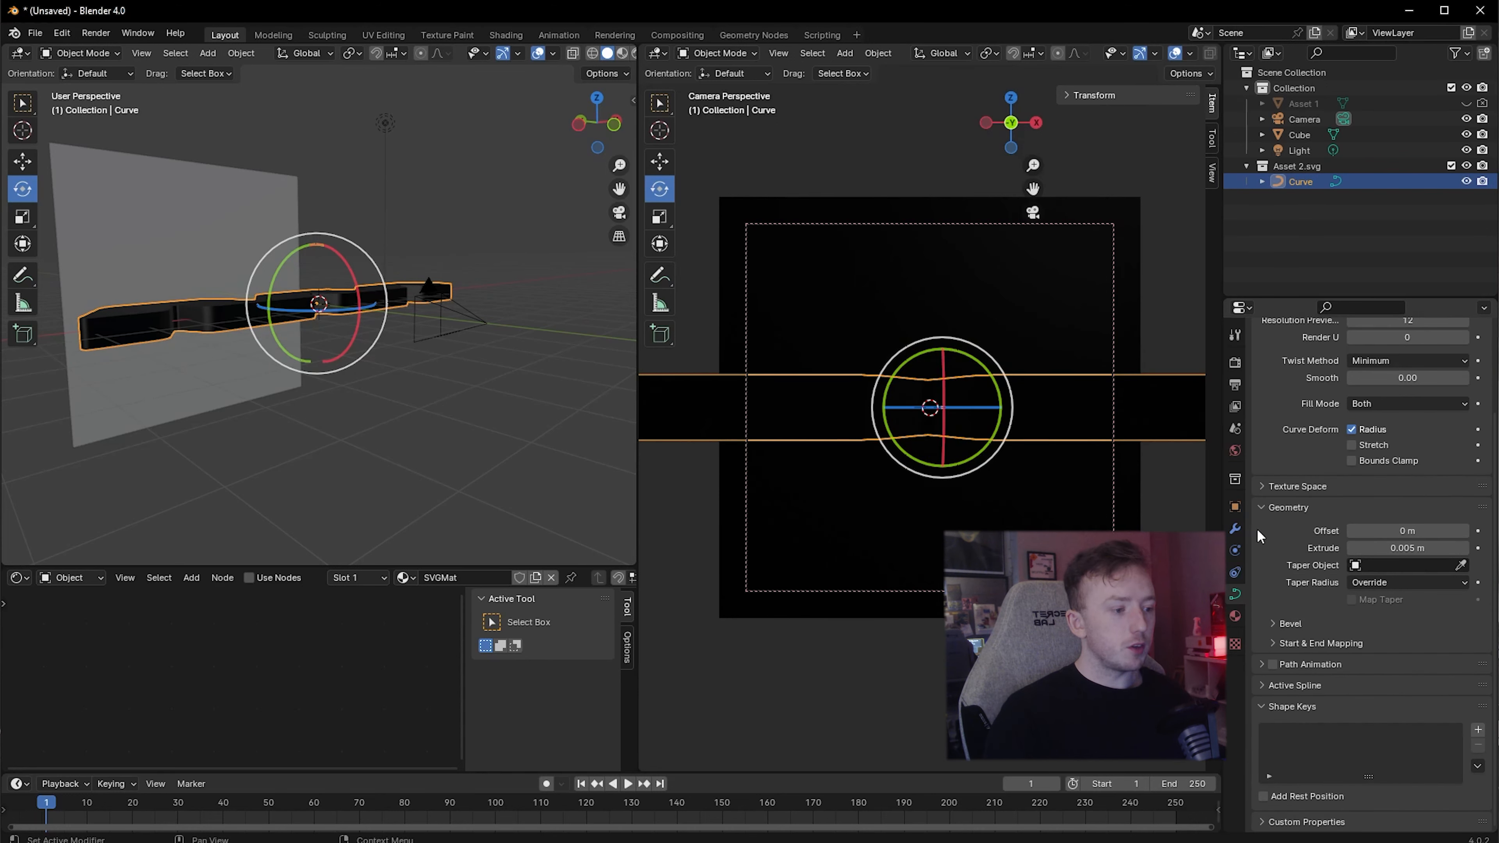
# Set the curve's Bevel Depth to 0.005 m and switch the bevel type to Profile
pyautogui.click(1271, 625)
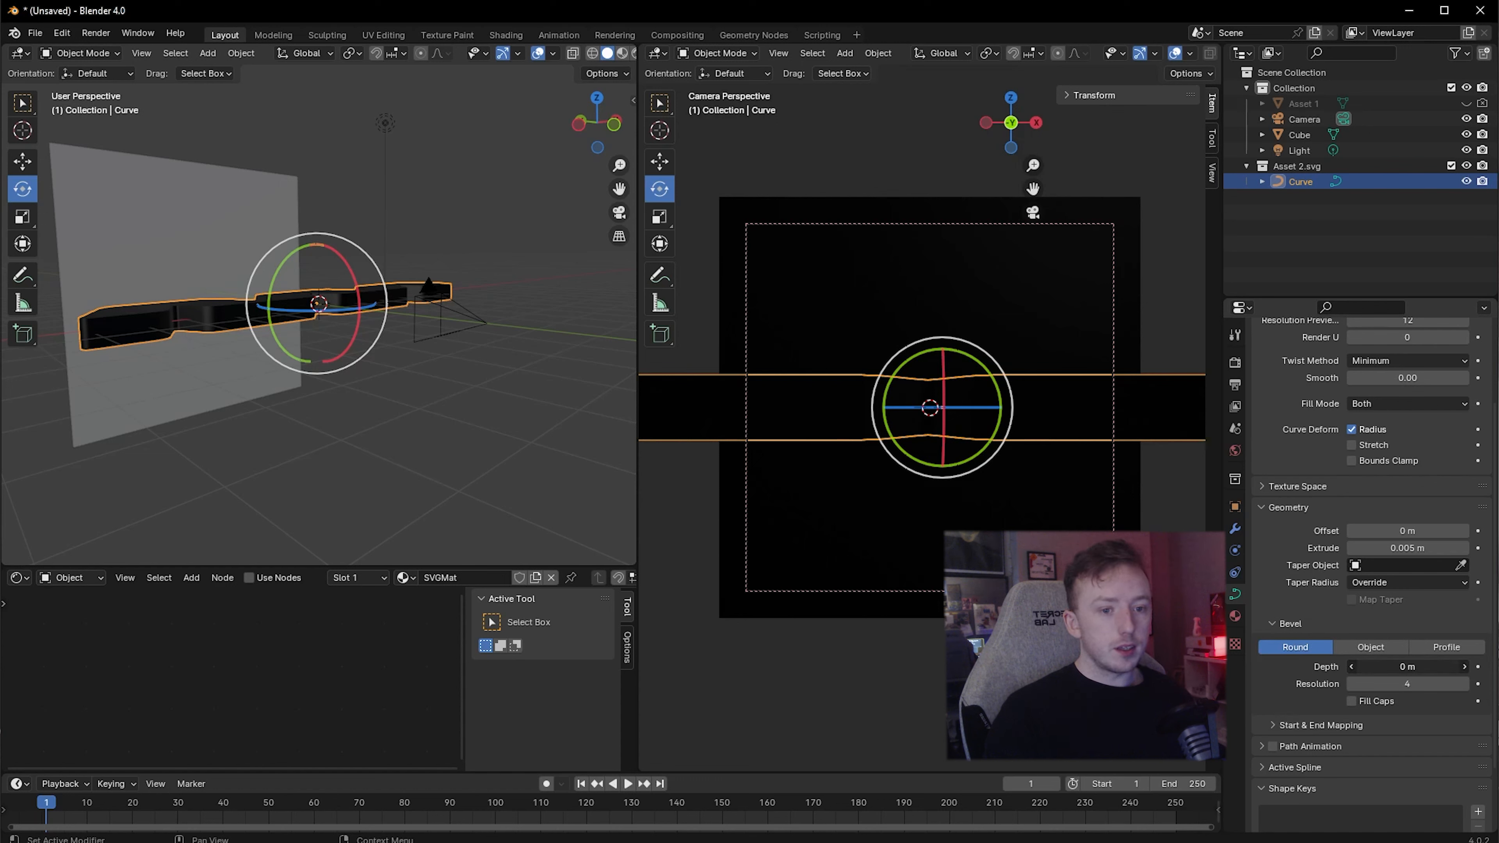
pyautogui.moveTo(1408, 667); pyautogui.dragTo(1417, 667)
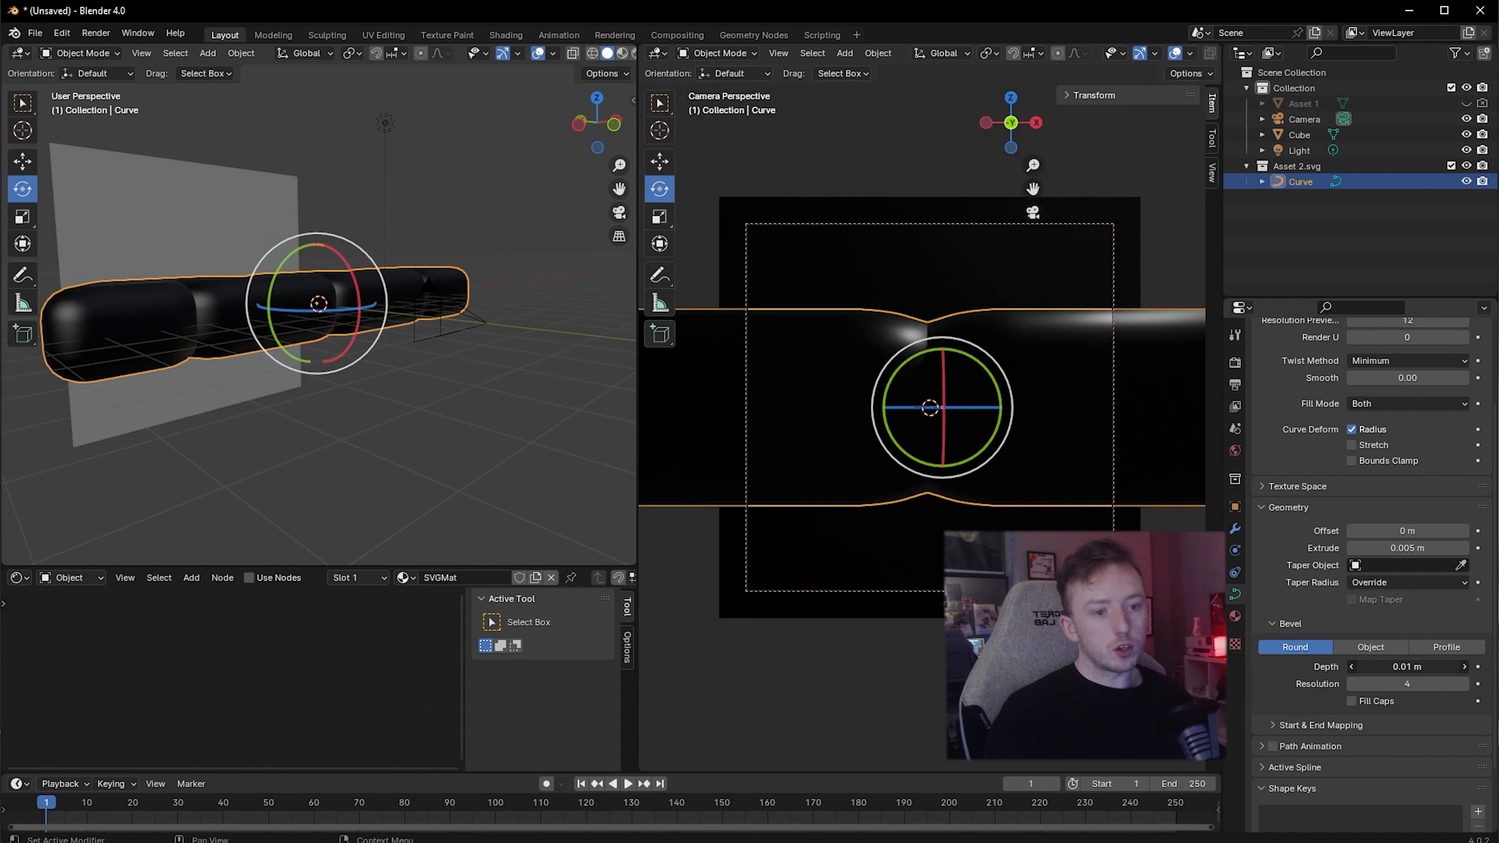
pyautogui.scroll(5, 179, 259)
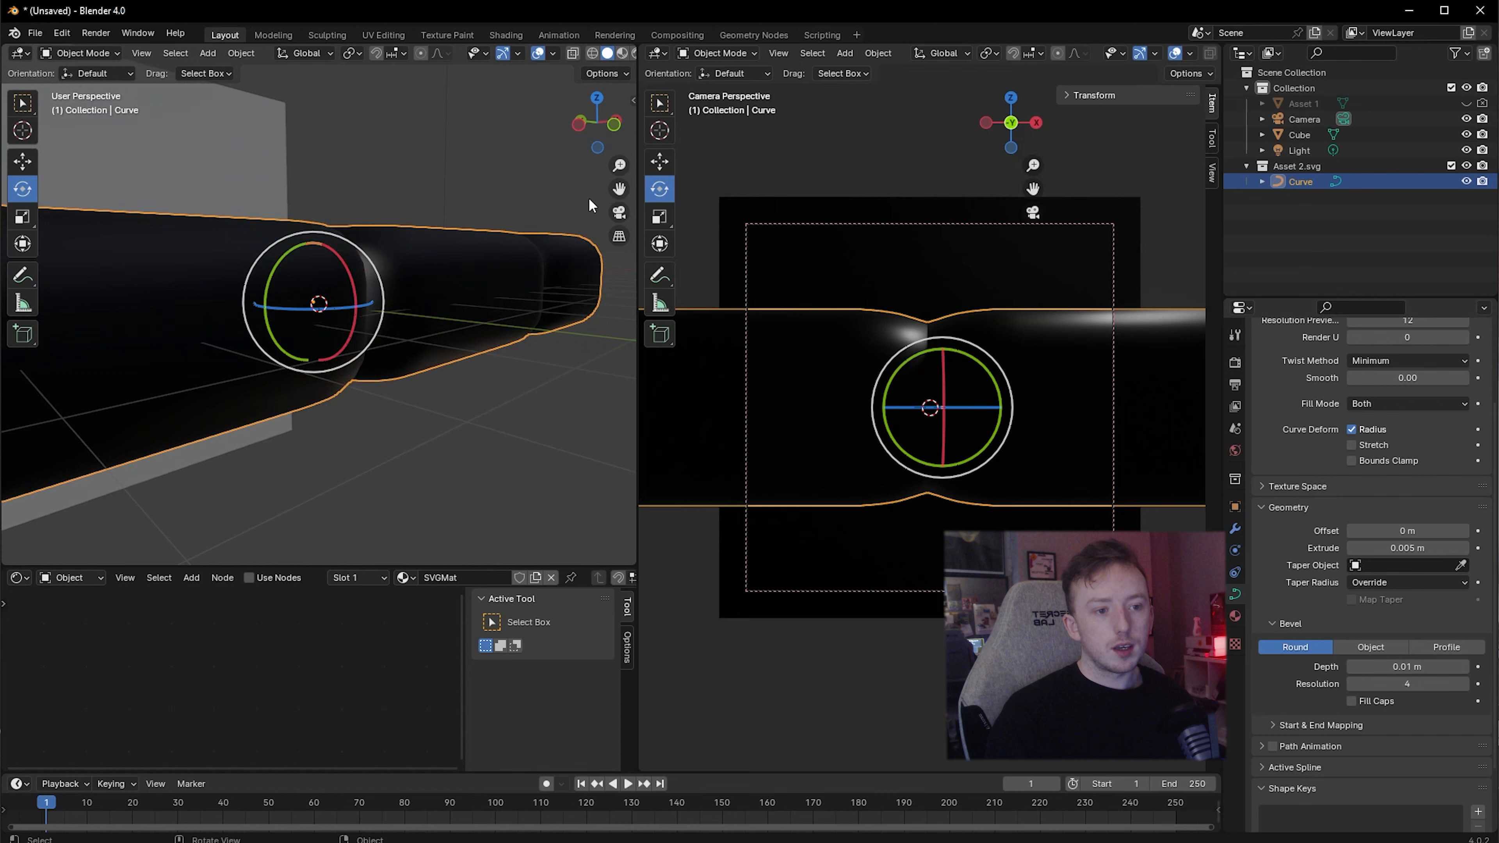
pyautogui.keyDown('shift'); pyautogui.moveTo(590, 200); pyautogui.dragTo(737, 261, button='middle'); pyautogui.keyUp('shift')
pyautogui.doubleClick(1408, 667)
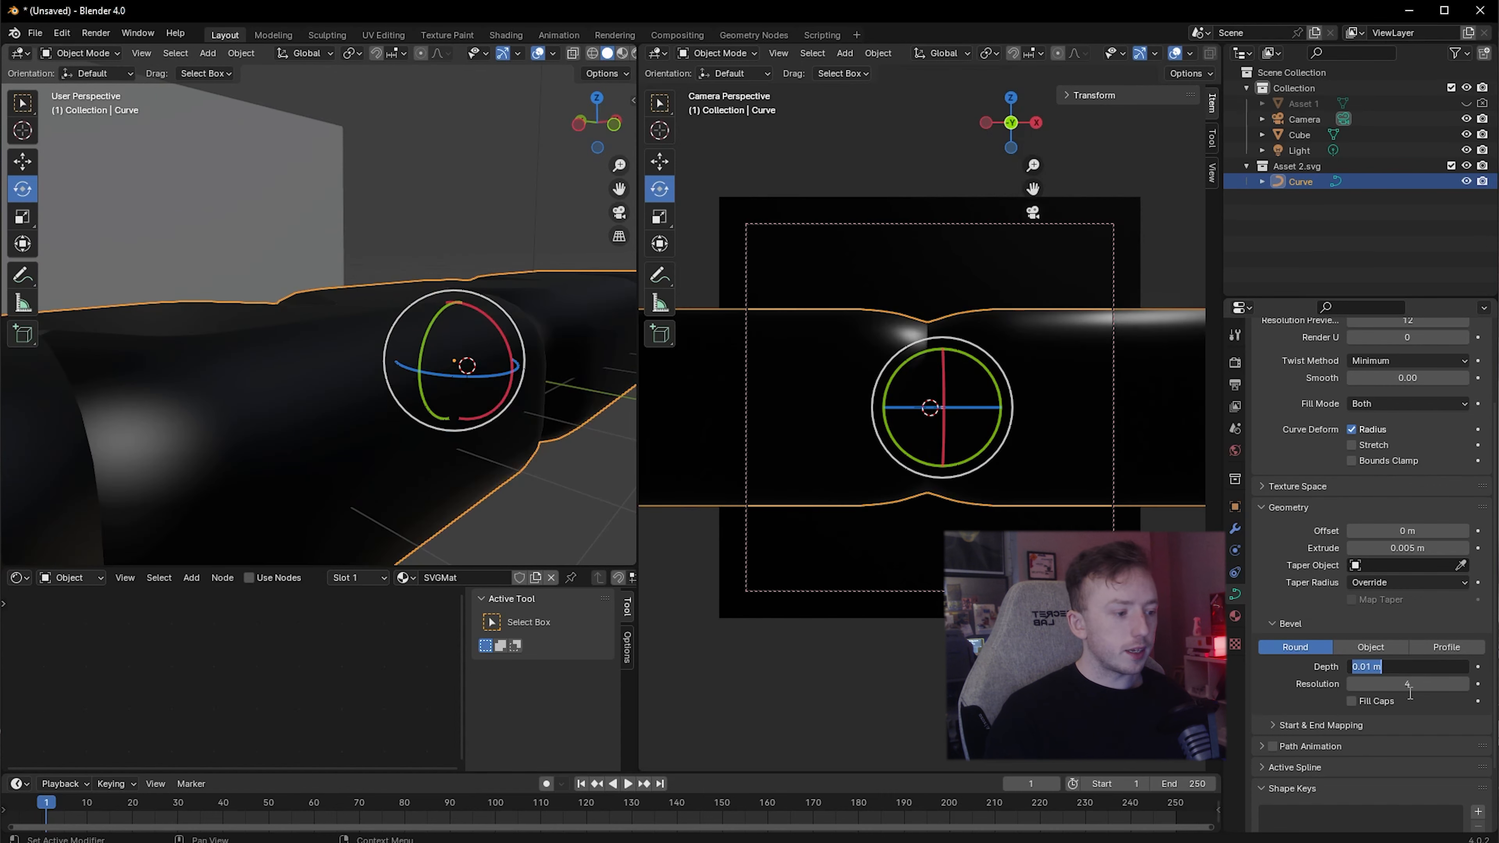
pyautogui.write('0.005')
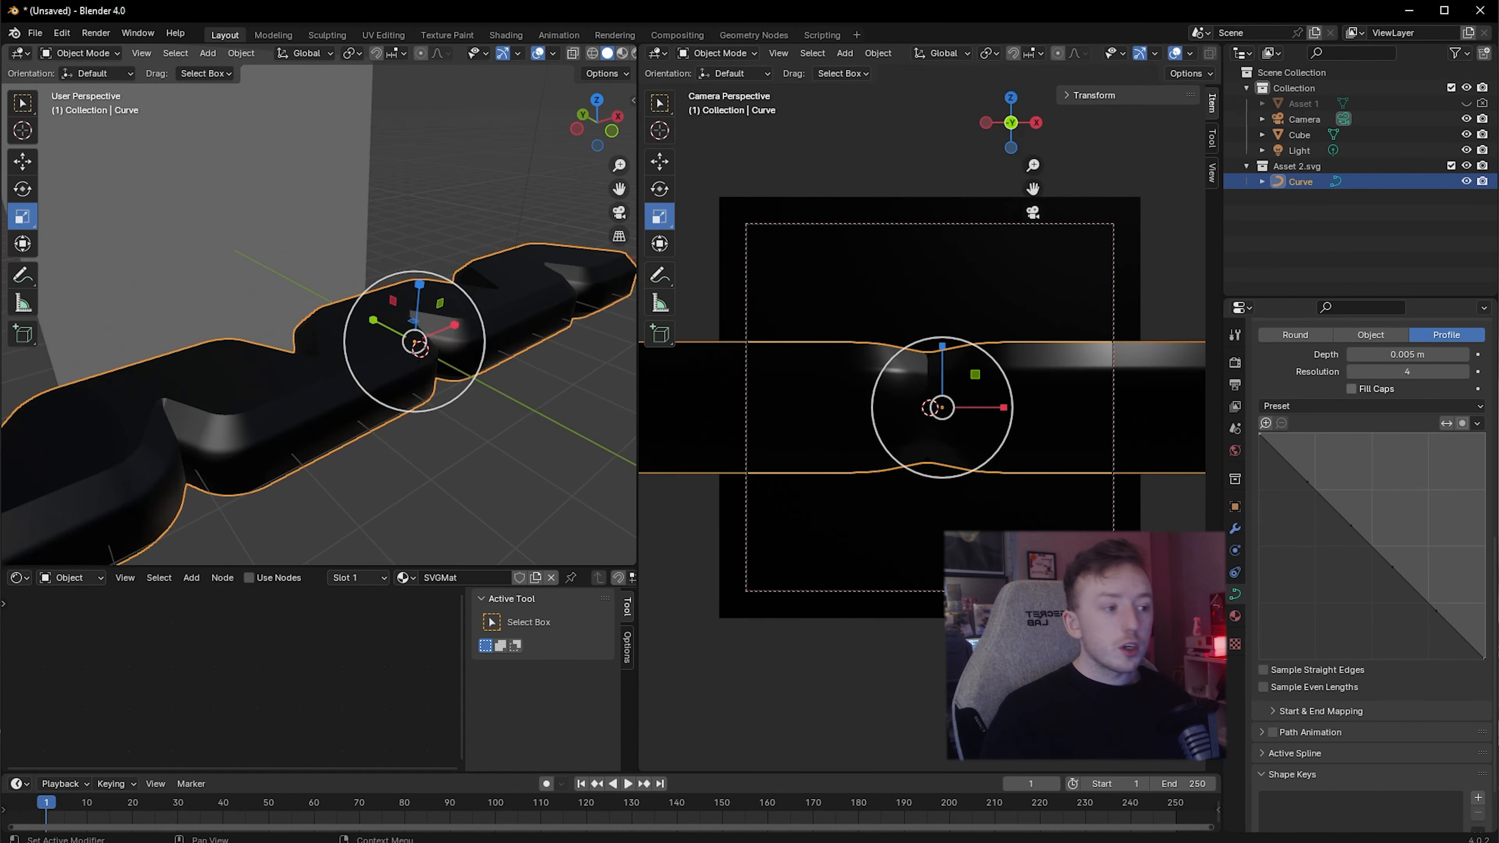
# Shape the curve's bevel profile with two added control points, placed at about X 0.26, Y 0.76 and X 0.71, Y 0.36
pyautogui.scroll(-2, 548, 448)
pyautogui.moveTo(1388, 566)
pyautogui.mouseDown()
pyautogui.moveTo(1394, 555)
pyautogui.moveTo(1331, 586)
pyautogui.moveTo(1398, 509)
pyautogui.moveTo(1321, 577)
pyautogui.moveTo(1441, 484)
pyautogui.mouseUp()
pyautogui.moveTo(1316, 453)
pyautogui.mouseDown()
pyautogui.moveTo(1296, 636)
pyautogui.moveTo(1321, 455)
pyautogui.mouseUp()
pyautogui.moveTo(1440, 484); pyautogui.dragTo(1324, 596)
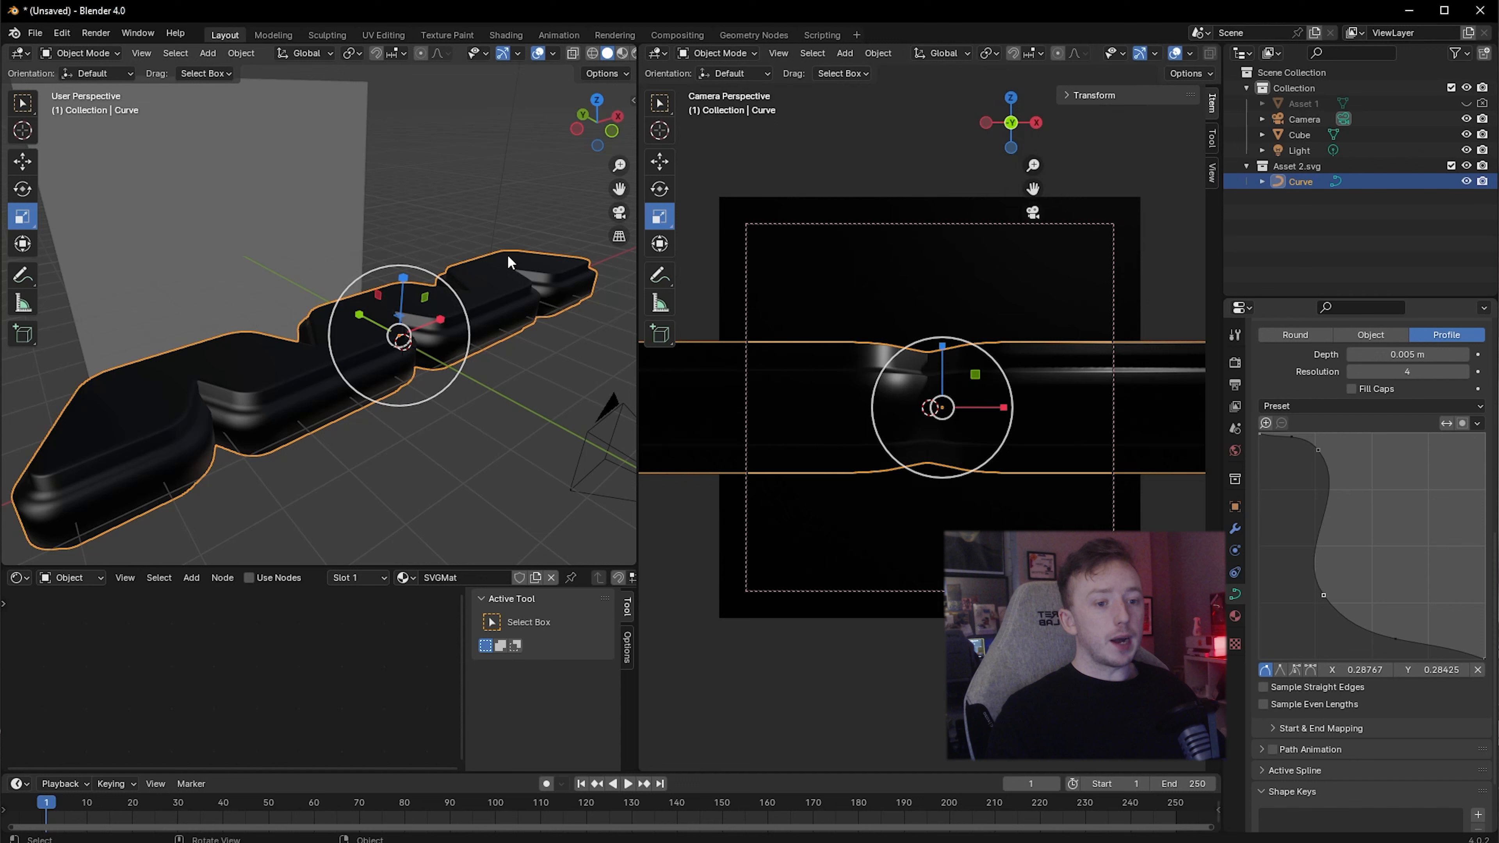
pyautogui.moveTo(1324, 595); pyautogui.dragTo(1445, 547)
pyautogui.moveTo(1318, 450); pyautogui.dragTo(1317, 488)
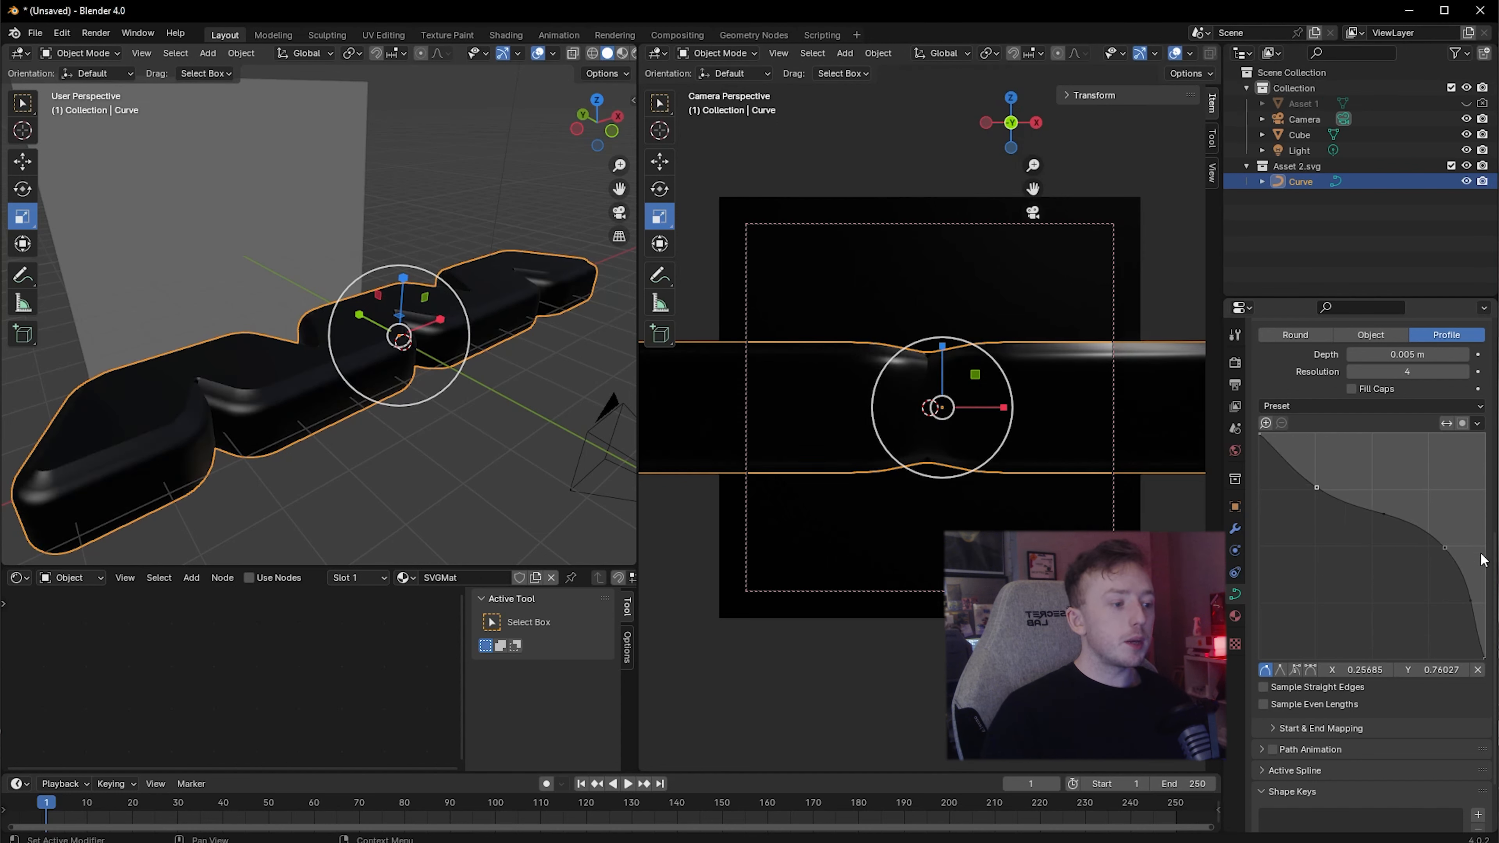
pyautogui.moveTo(1442, 551); pyautogui.dragTo(1419, 578)
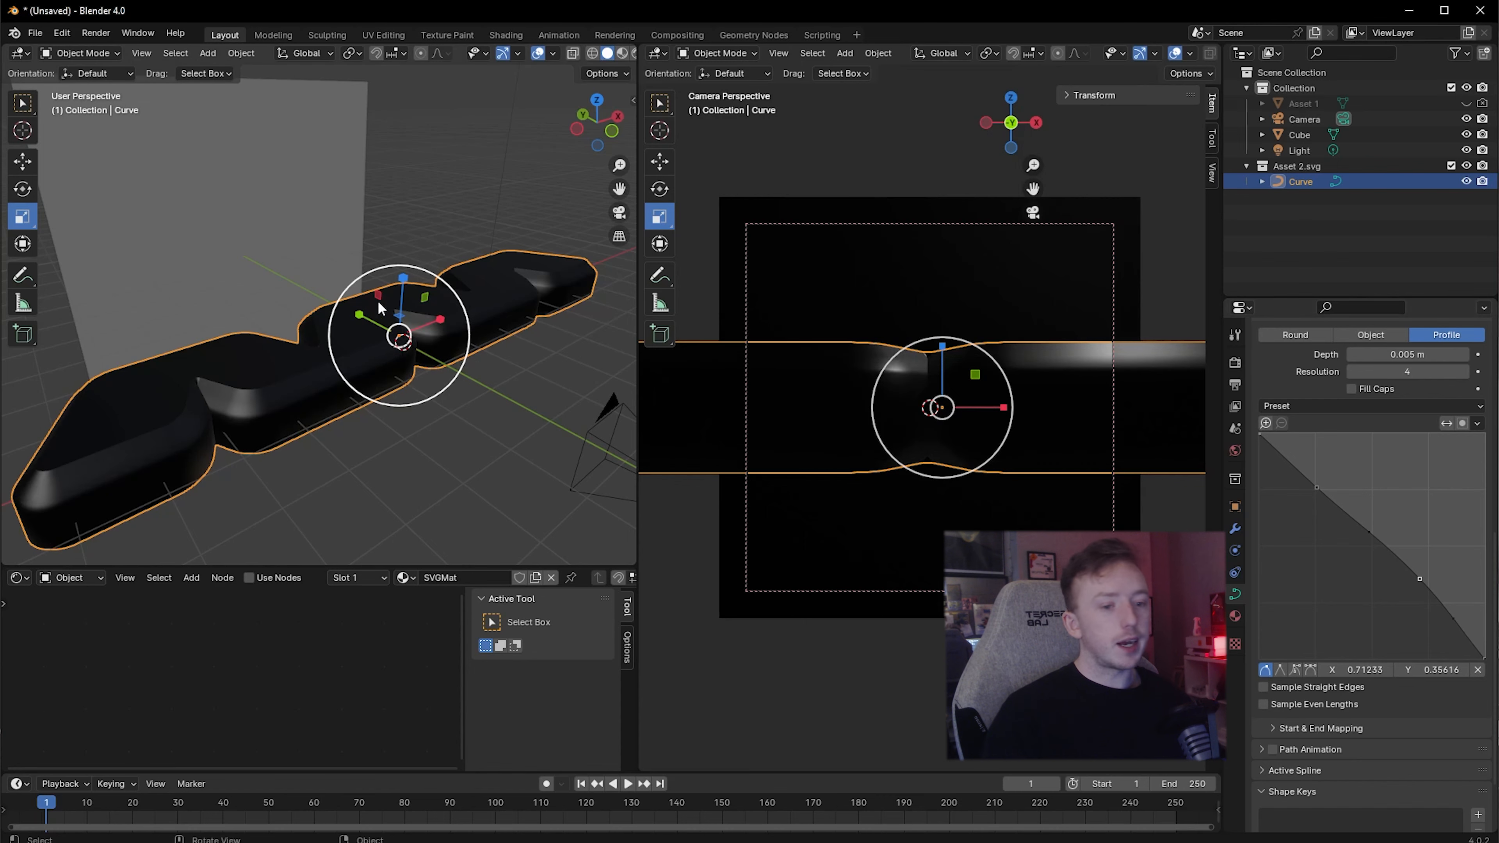
# Hide the extruded curve, then show and select Asset 1
pyautogui.moveTo(378, 393); pyautogui.dragTo(253, 367, button='middle')
pyautogui.click(1466, 181)
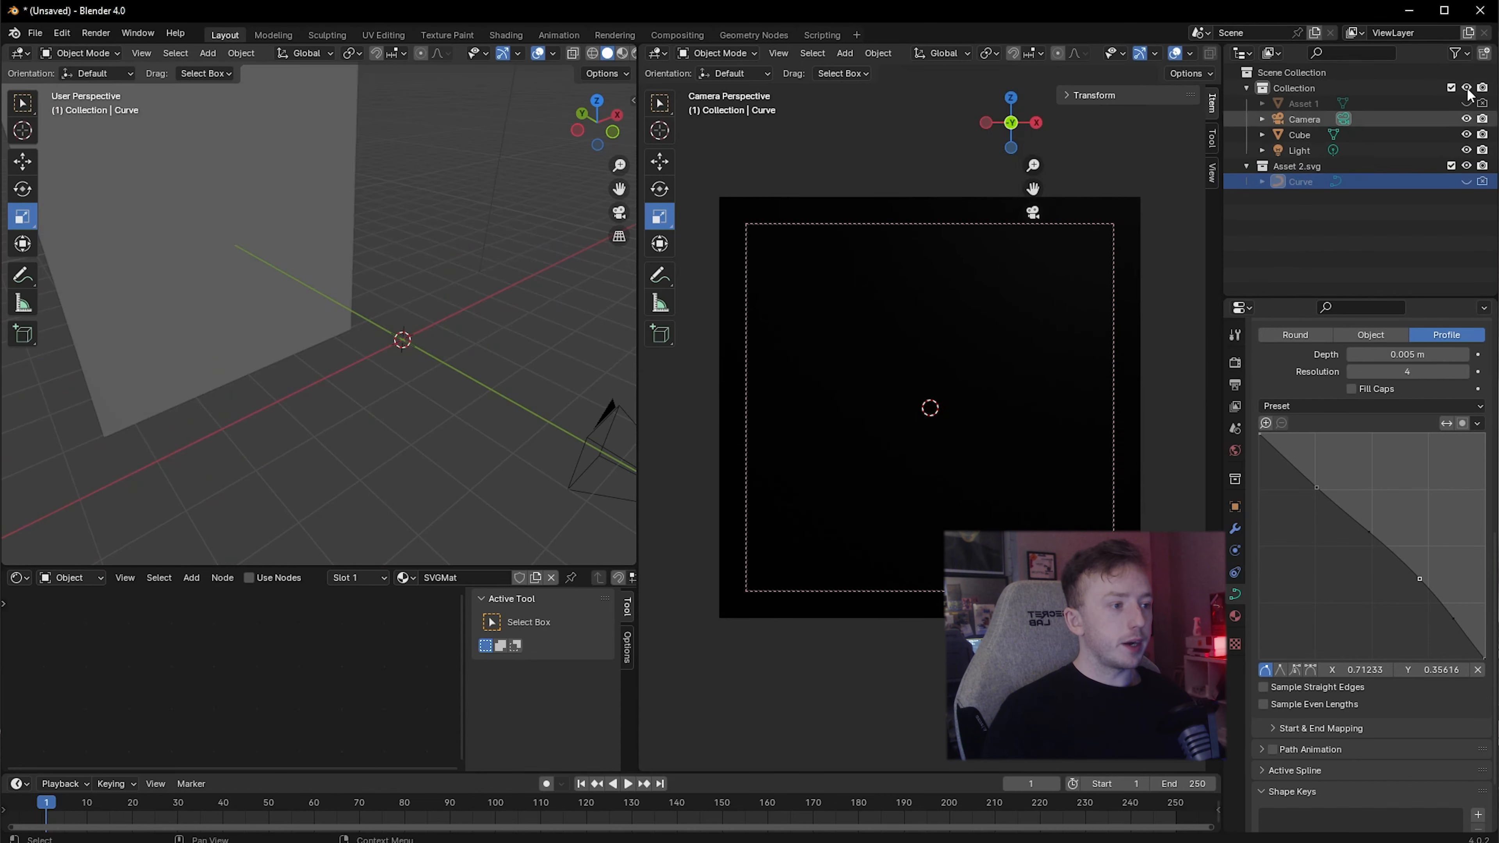
pyautogui.click(1466, 103)
pyautogui.moveTo(373, 335)
pyautogui.mouseDown(button='middle')
pyautogui.moveTo(378, 278)
pyautogui.moveTo(308, 235)
pyautogui.moveTo(455, 248)
pyautogui.moveTo(182, 238)
pyautogui.moveTo(326, 251)
pyautogui.mouseUp(button='middle')
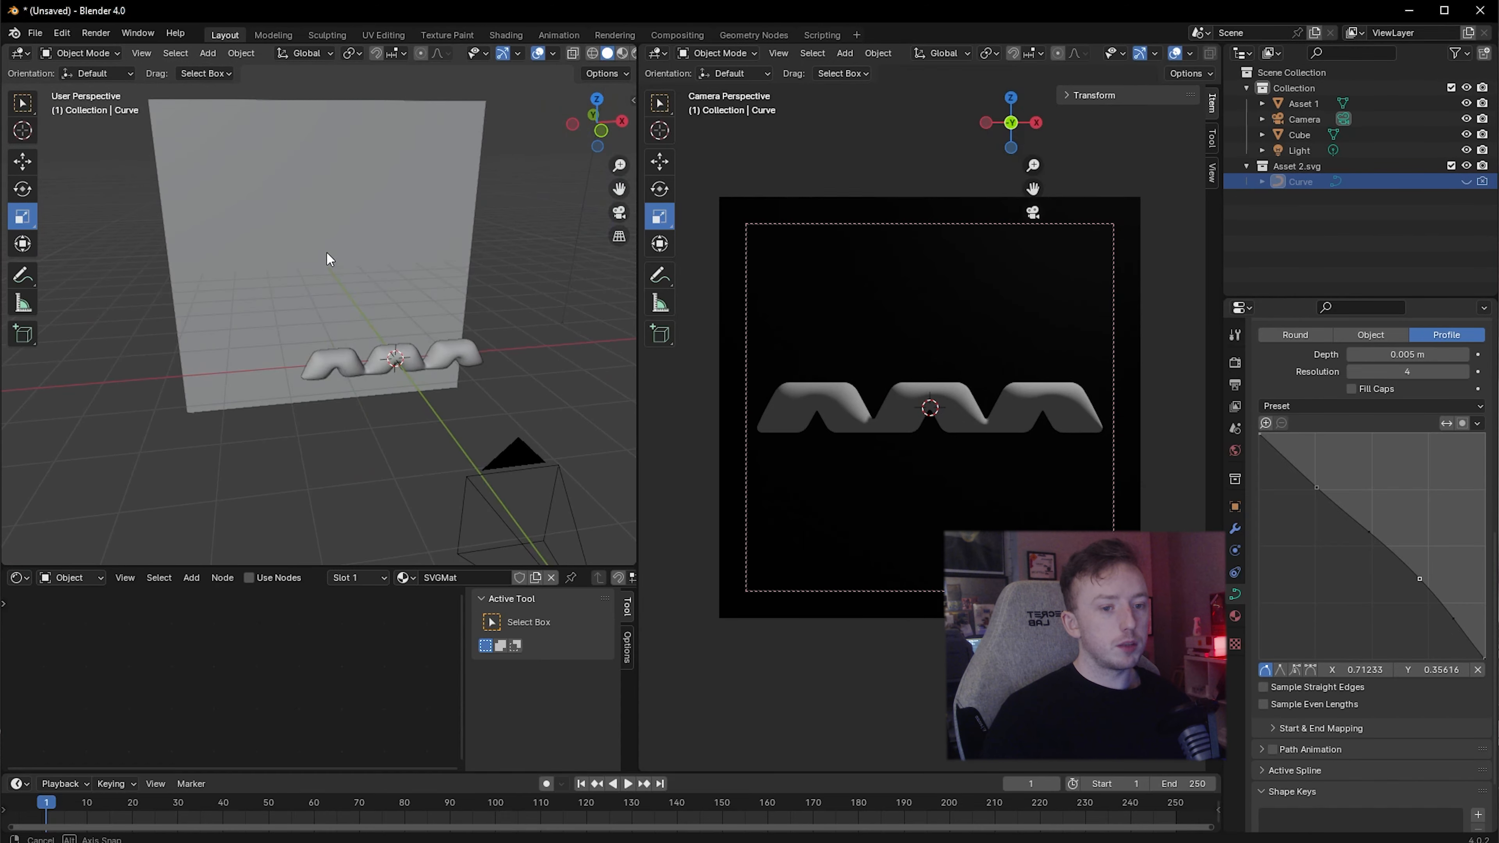
pyautogui.click(344, 361)
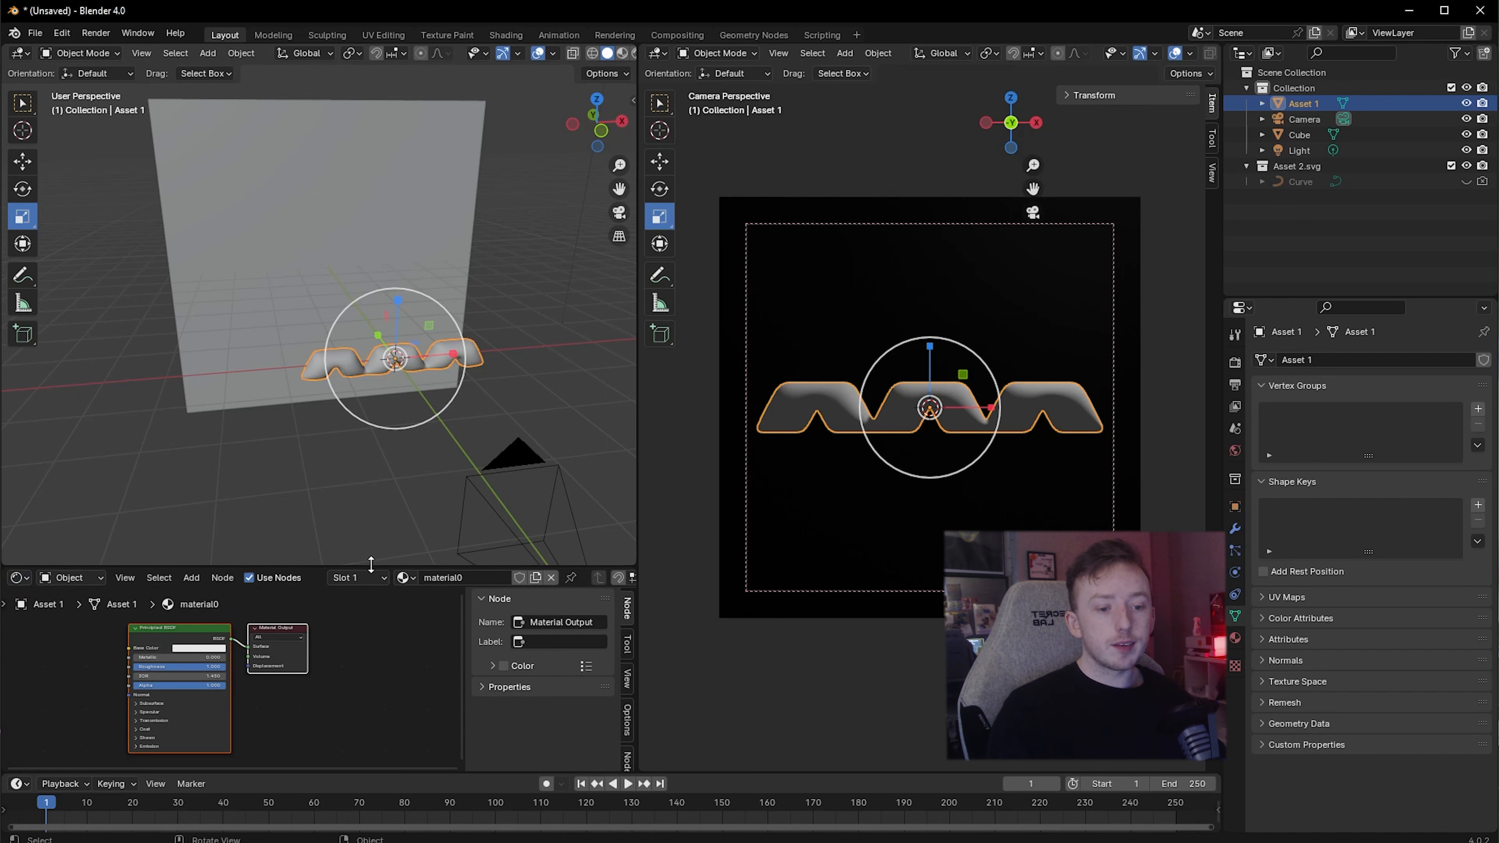
# Enlarge the shader editor and give Asset 1's material a pale orange emission with strength 2.600
pyautogui.moveTo(371, 564); pyautogui.dragTo(372, 262)
pyautogui.scroll(5, 230, 676)
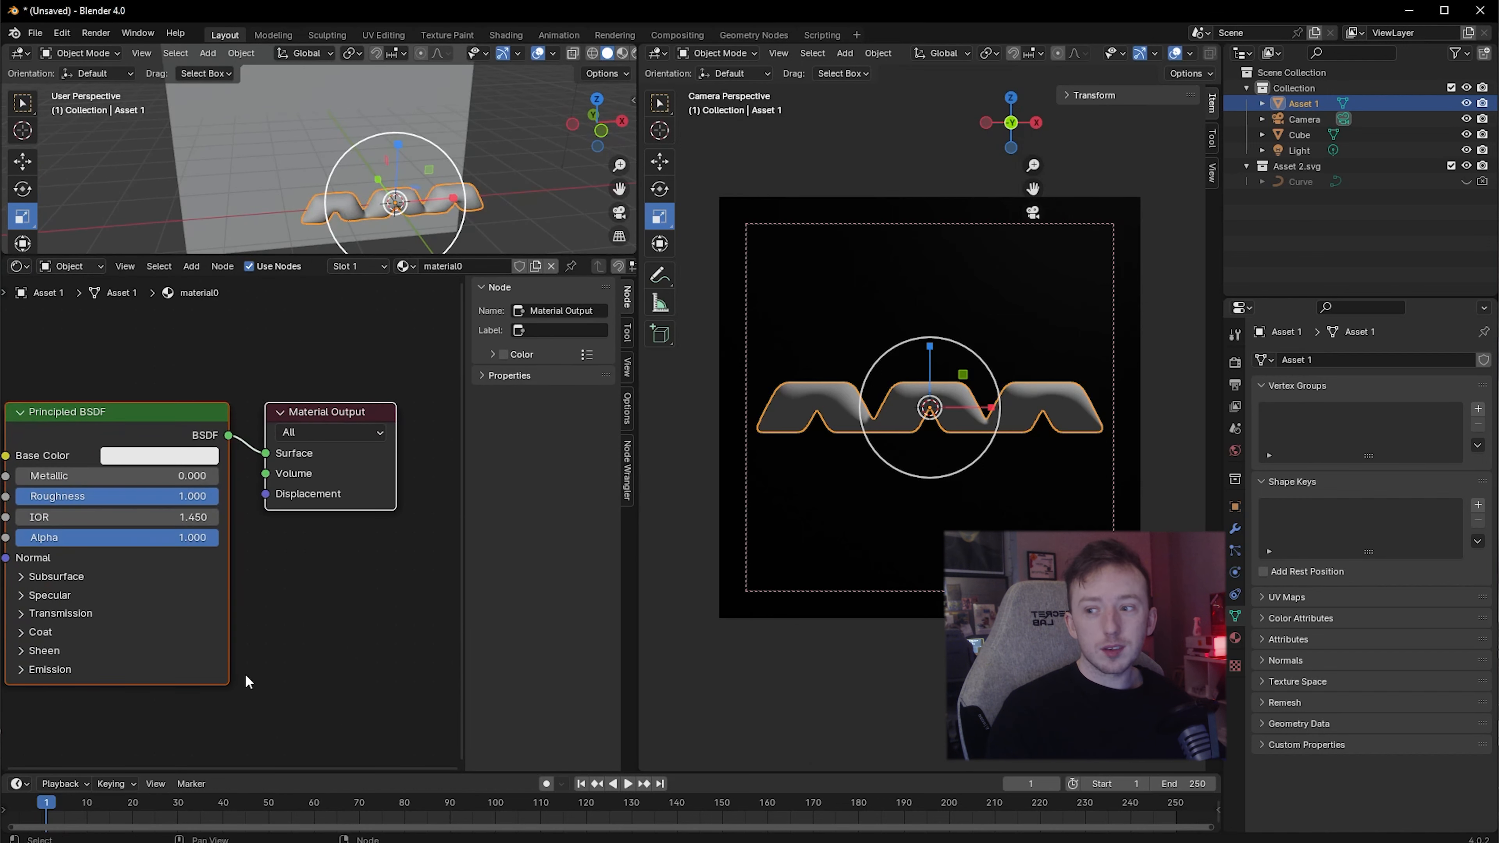
pyautogui.moveTo(245, 674); pyautogui.dragTo(281, 654, button='middle')
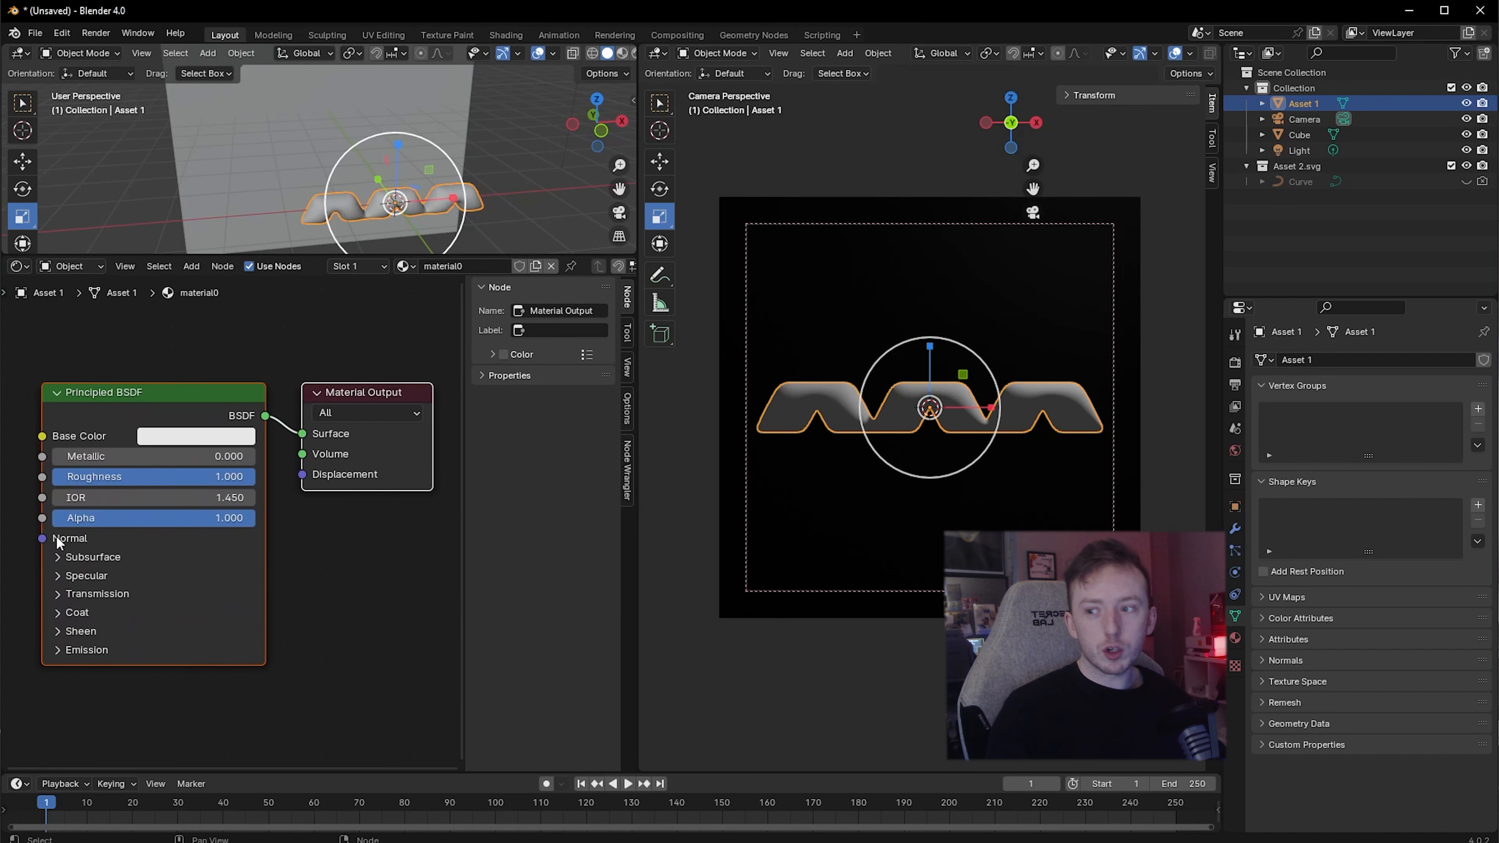
pyautogui.click(59, 652)
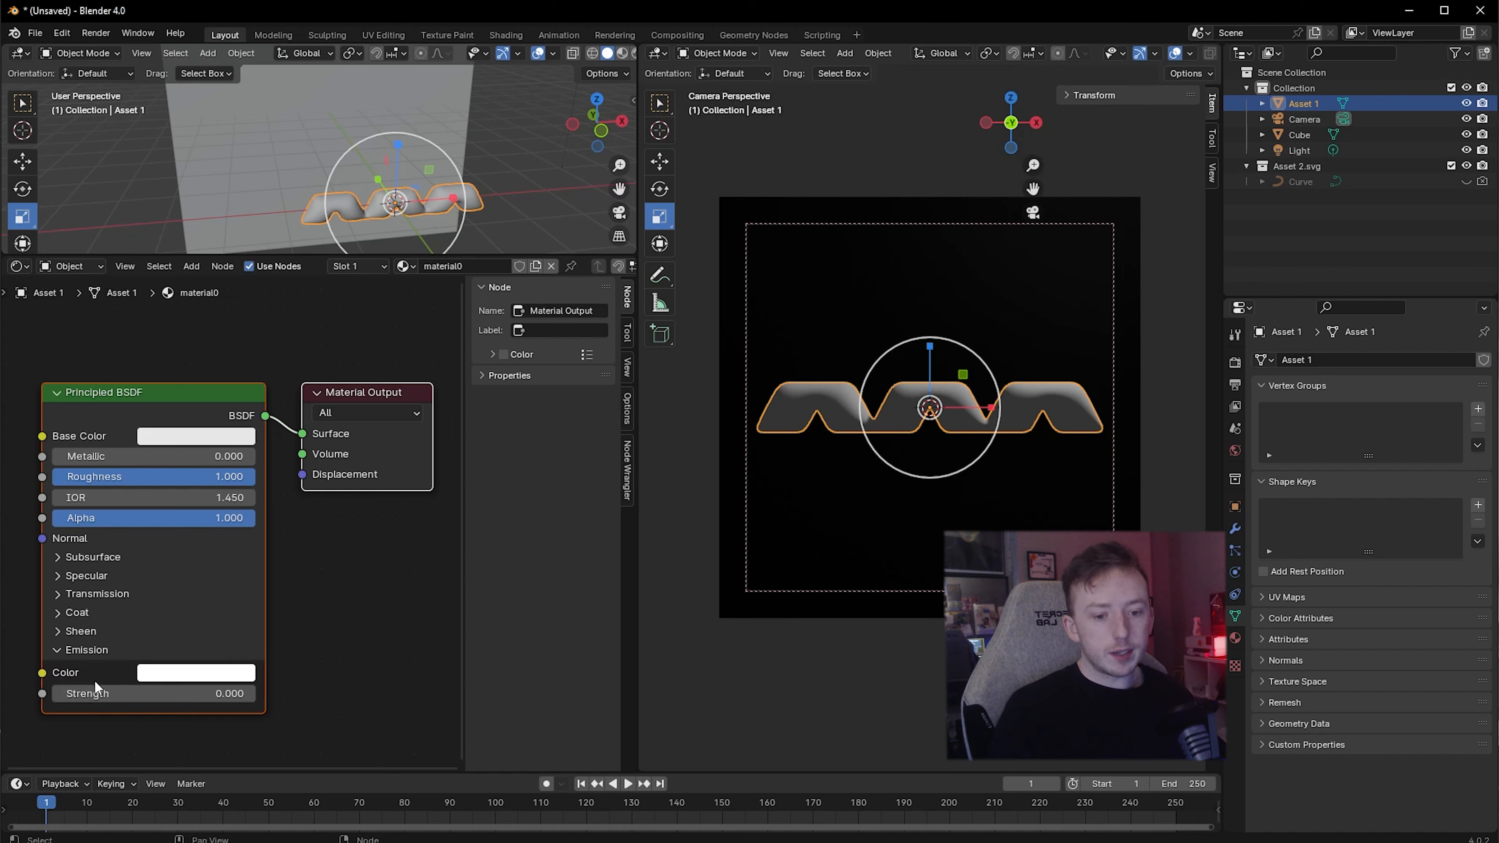
pyautogui.moveTo(111, 693); pyautogui.dragTo(158, 694)
pyautogui.moveTo(178, 694); pyautogui.dragTo(141, 693)
pyautogui.click(195, 673)
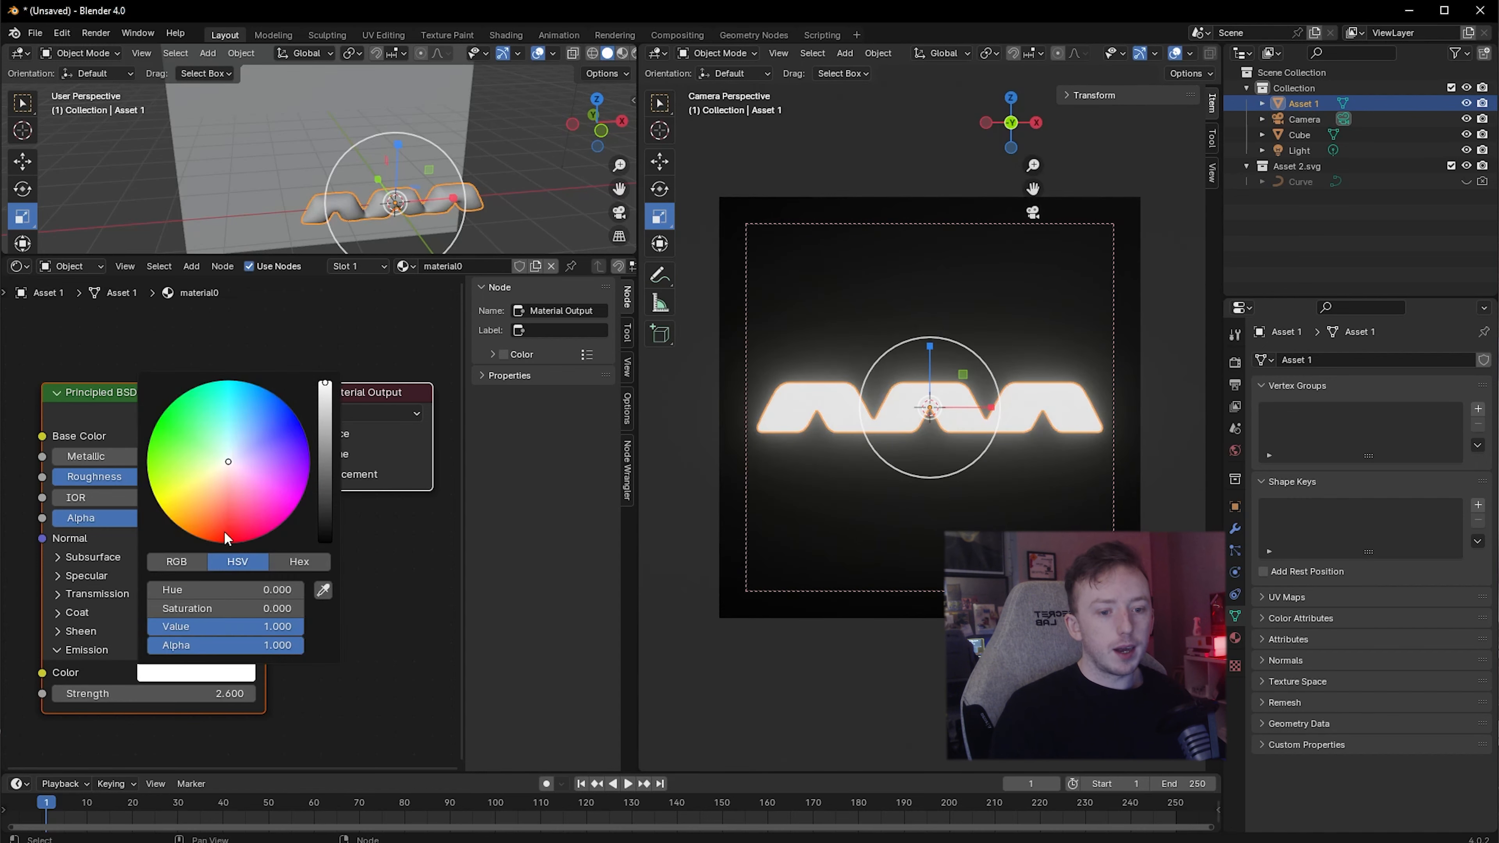
pyautogui.click(223, 473)
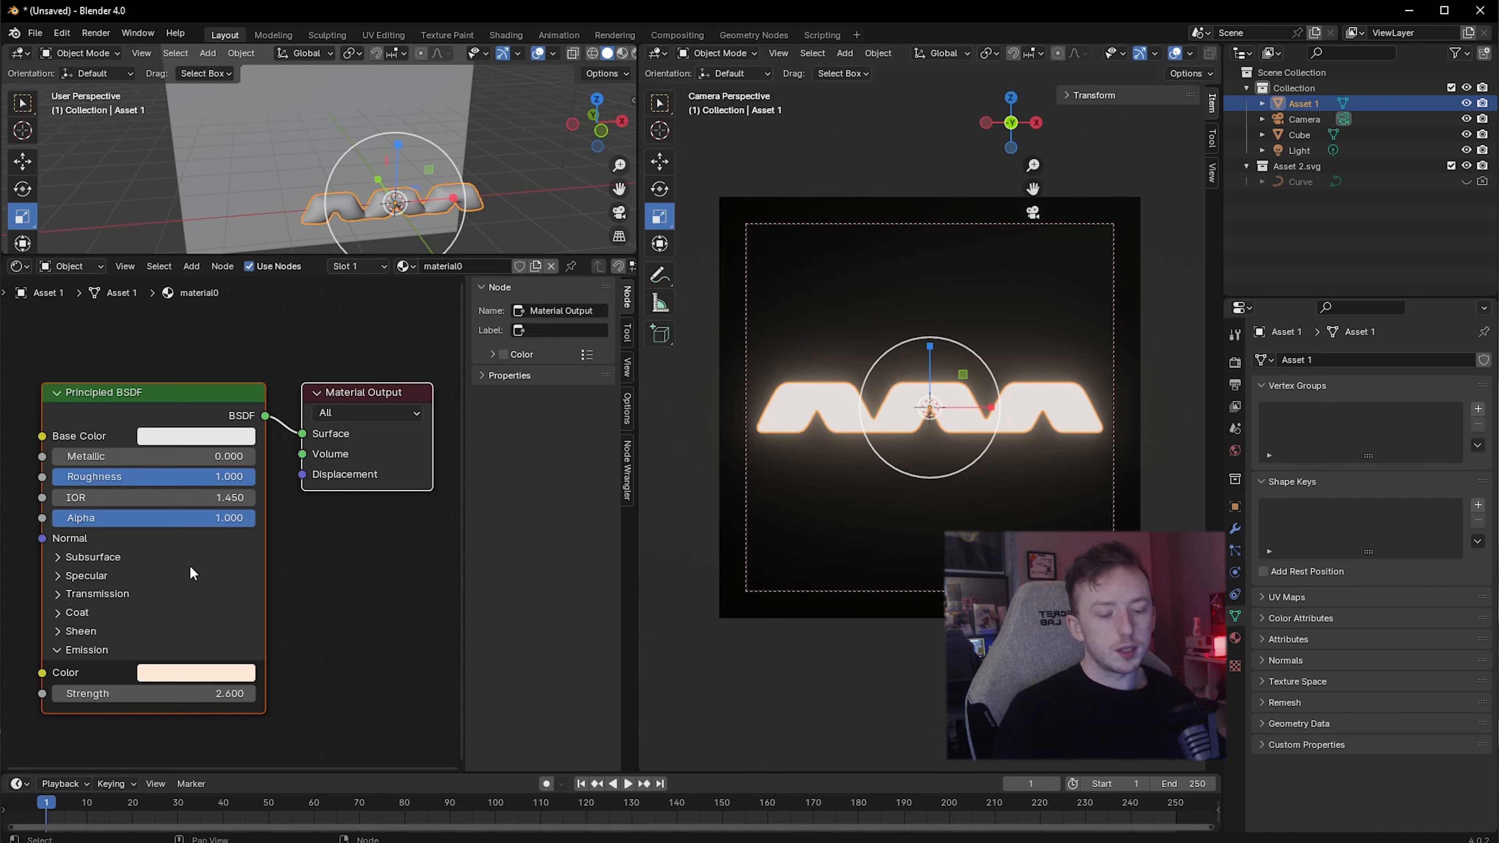
# Set Asset 1's material to Metallic 1.000 and raise its Emission Strength far enough for a wide, bright glow
pyautogui.moveTo(201, 693); pyautogui.dragTo(118, 694)
pyautogui.moveTo(117, 460); pyautogui.dragTo(256, 460)
pyautogui.moveTo(237, 477)
pyautogui.mouseDown()
pyautogui.moveTo(120, 477)
pyautogui.moveTo(142, 477)
pyautogui.mouseUp()
pyautogui.click(191, 440)
pyautogui.moveTo(255, 294); pyautogui.dragTo(265, 230)
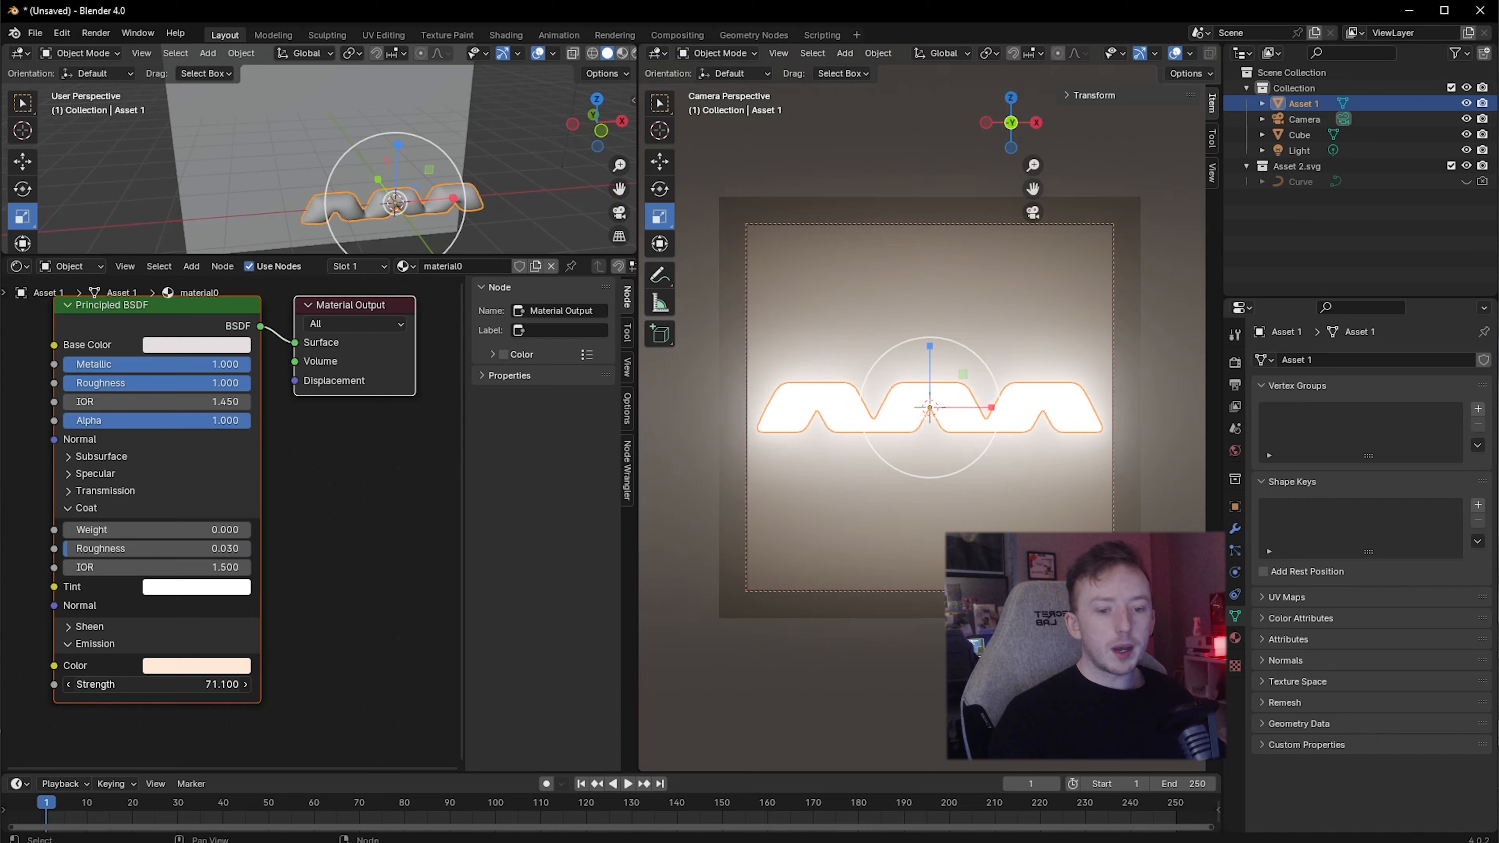
pyautogui.moveTo(177, 685); pyautogui.dragTo(151, 684)
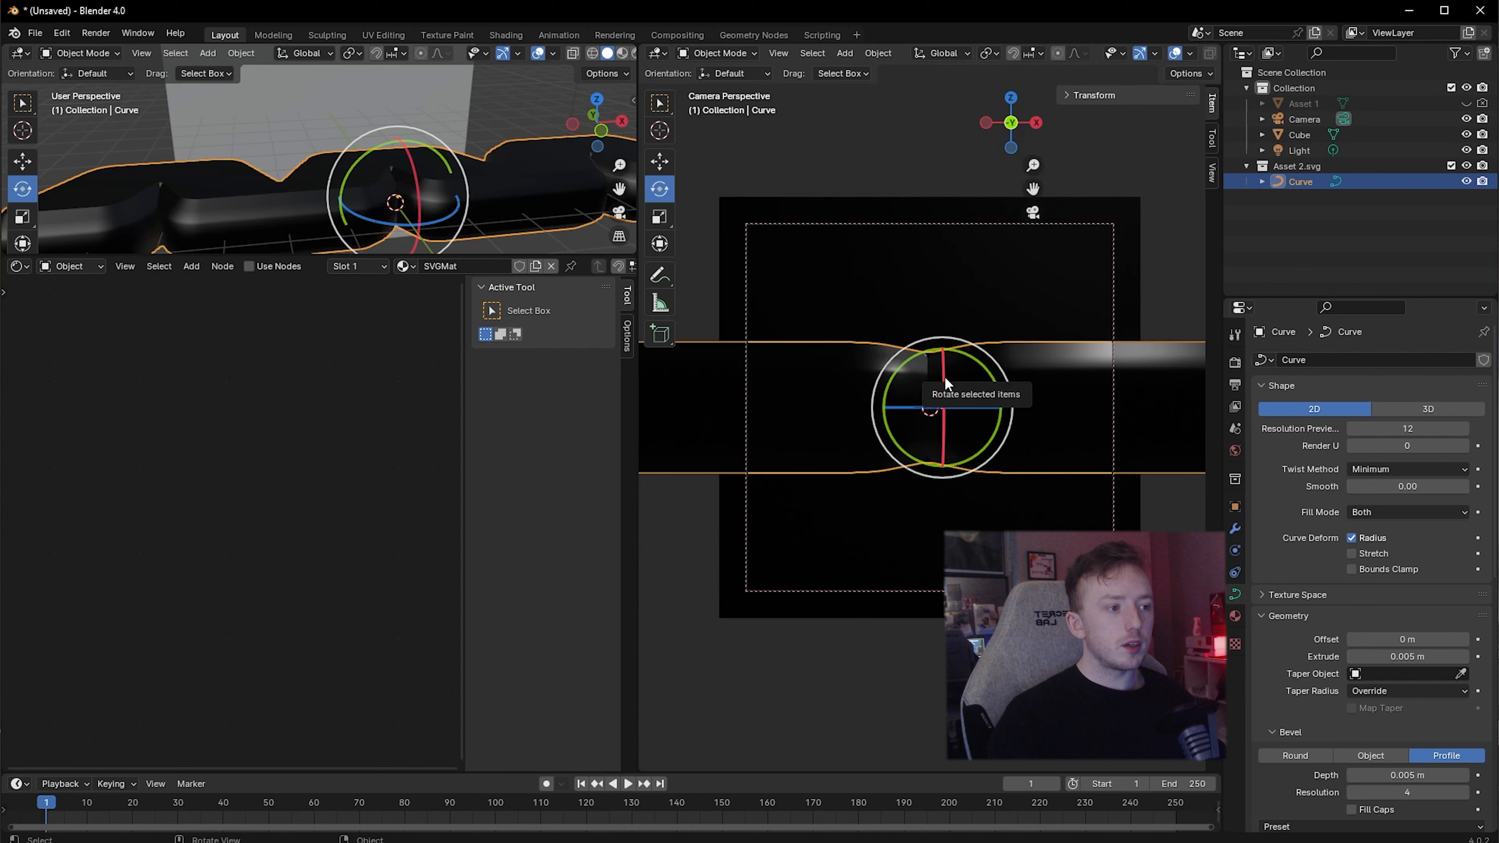
# Scale the extruded curve down to fit the camera frame and apply its scale
pyautogui.moveTo(944, 376)
pyautogui.mouseDown()
pyautogui.moveTo(943, 416)
pyautogui.moveTo(943, 393)
pyautogui.mouseUp()
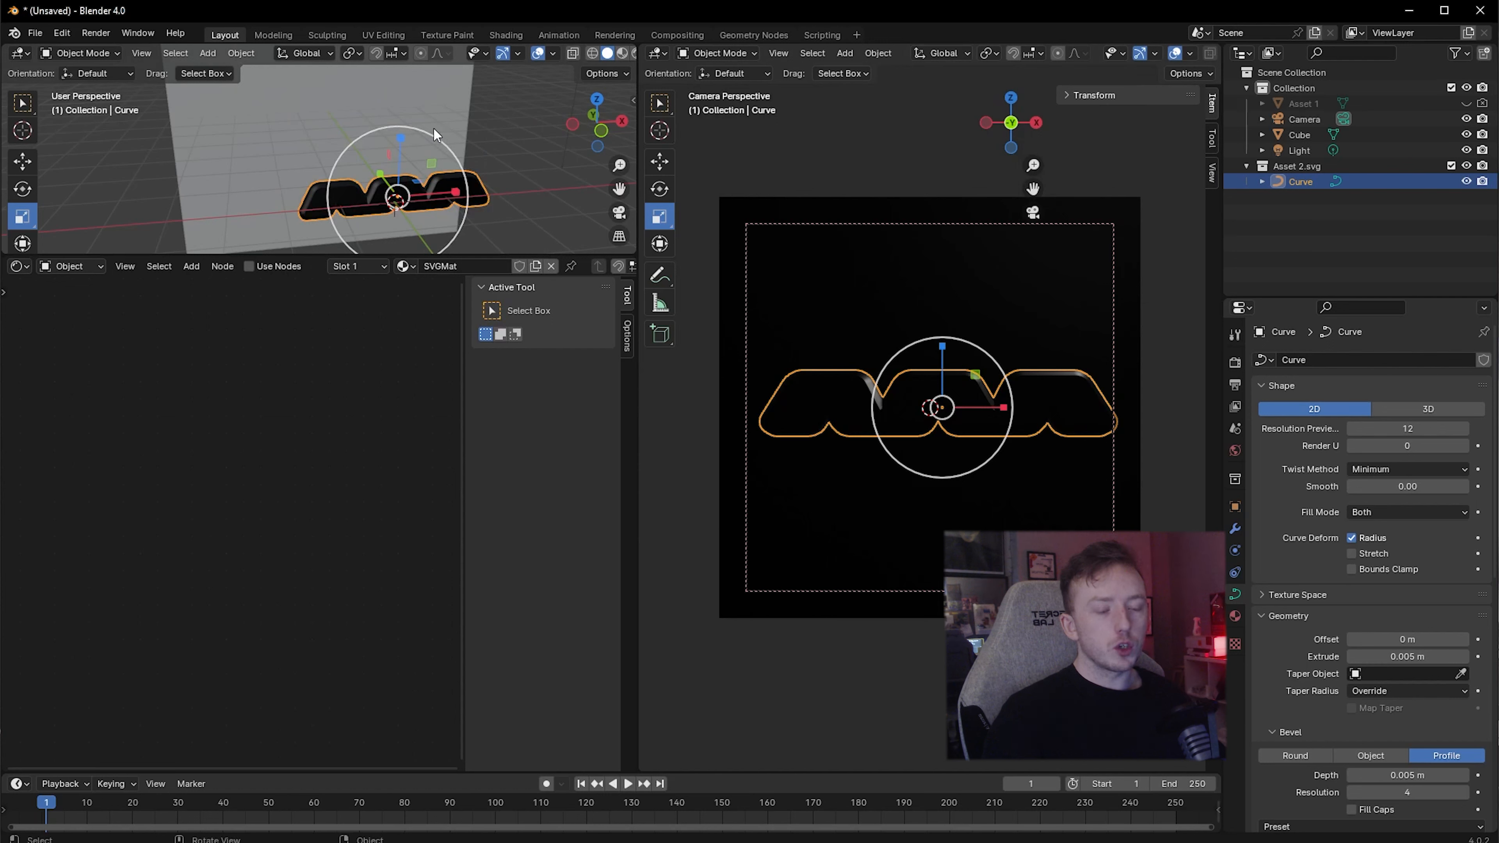
pyautogui.scroll(-5, 1310, 408)
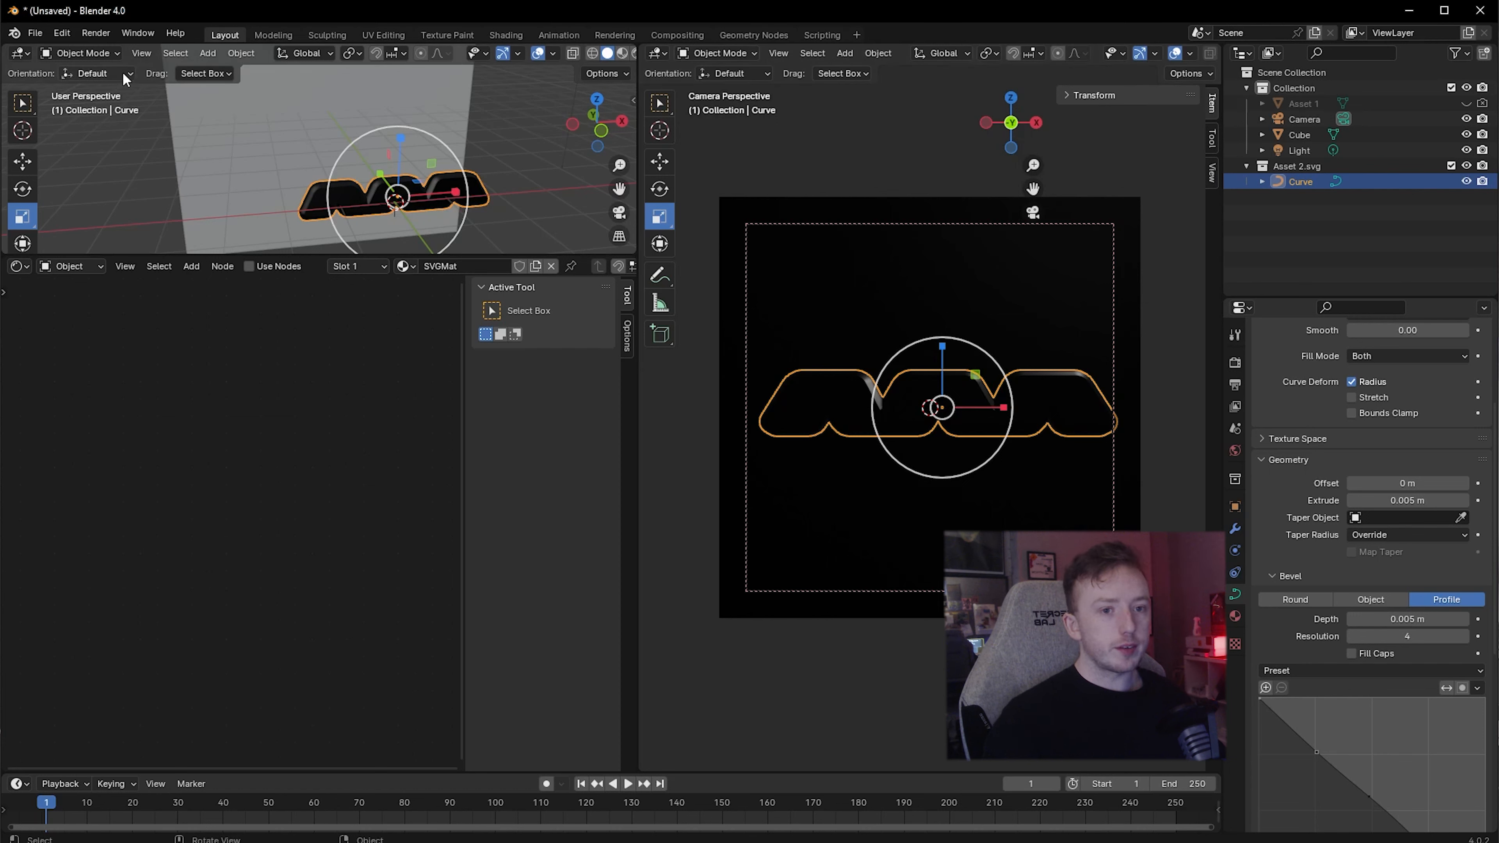
pyautogui.click(228, 54)
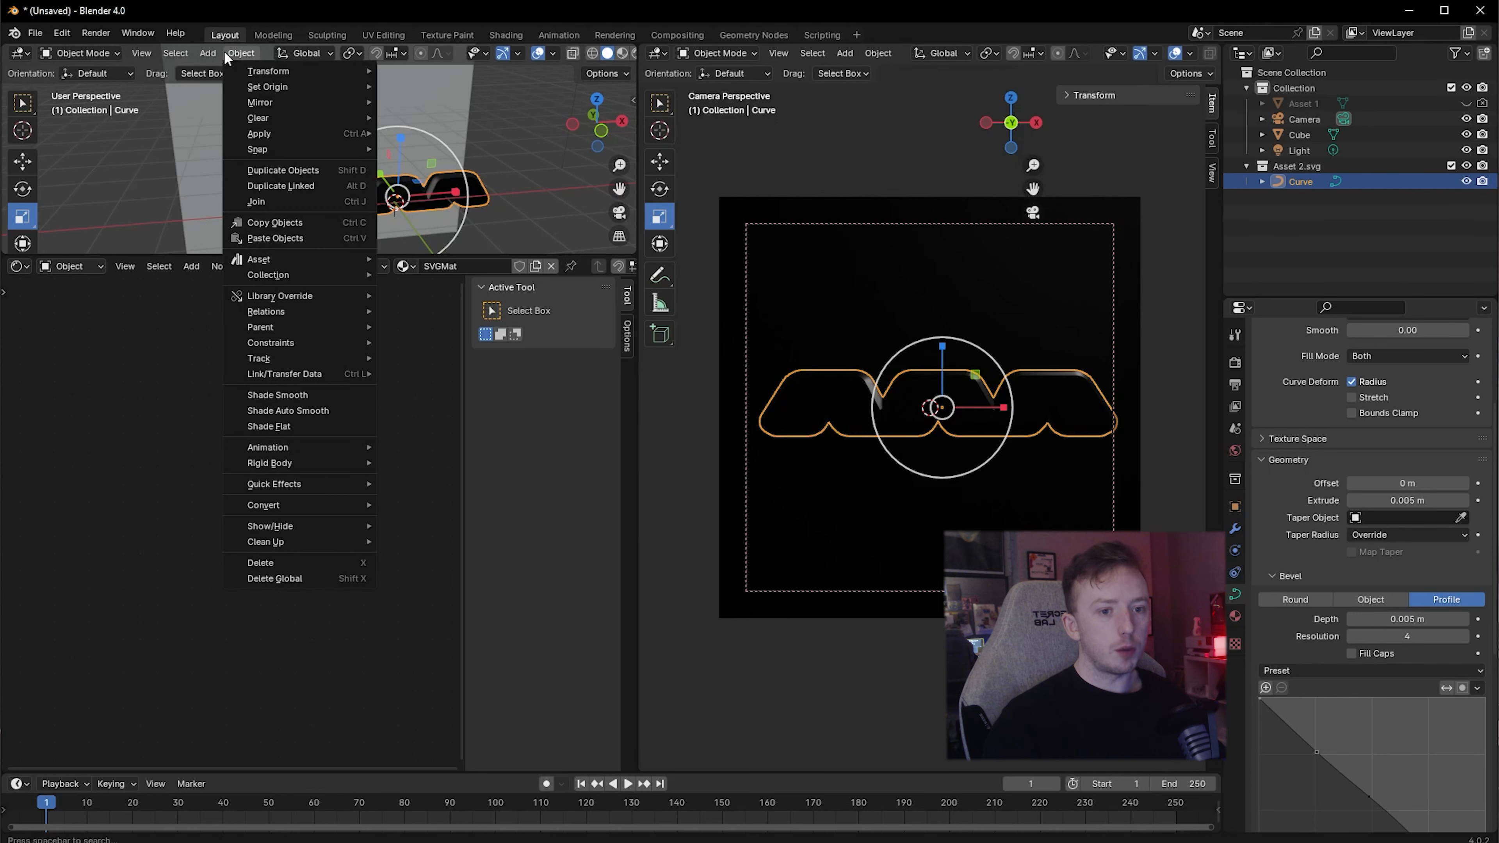
pyautogui.moveTo(323, 134)
pyautogui.click(446, 169)
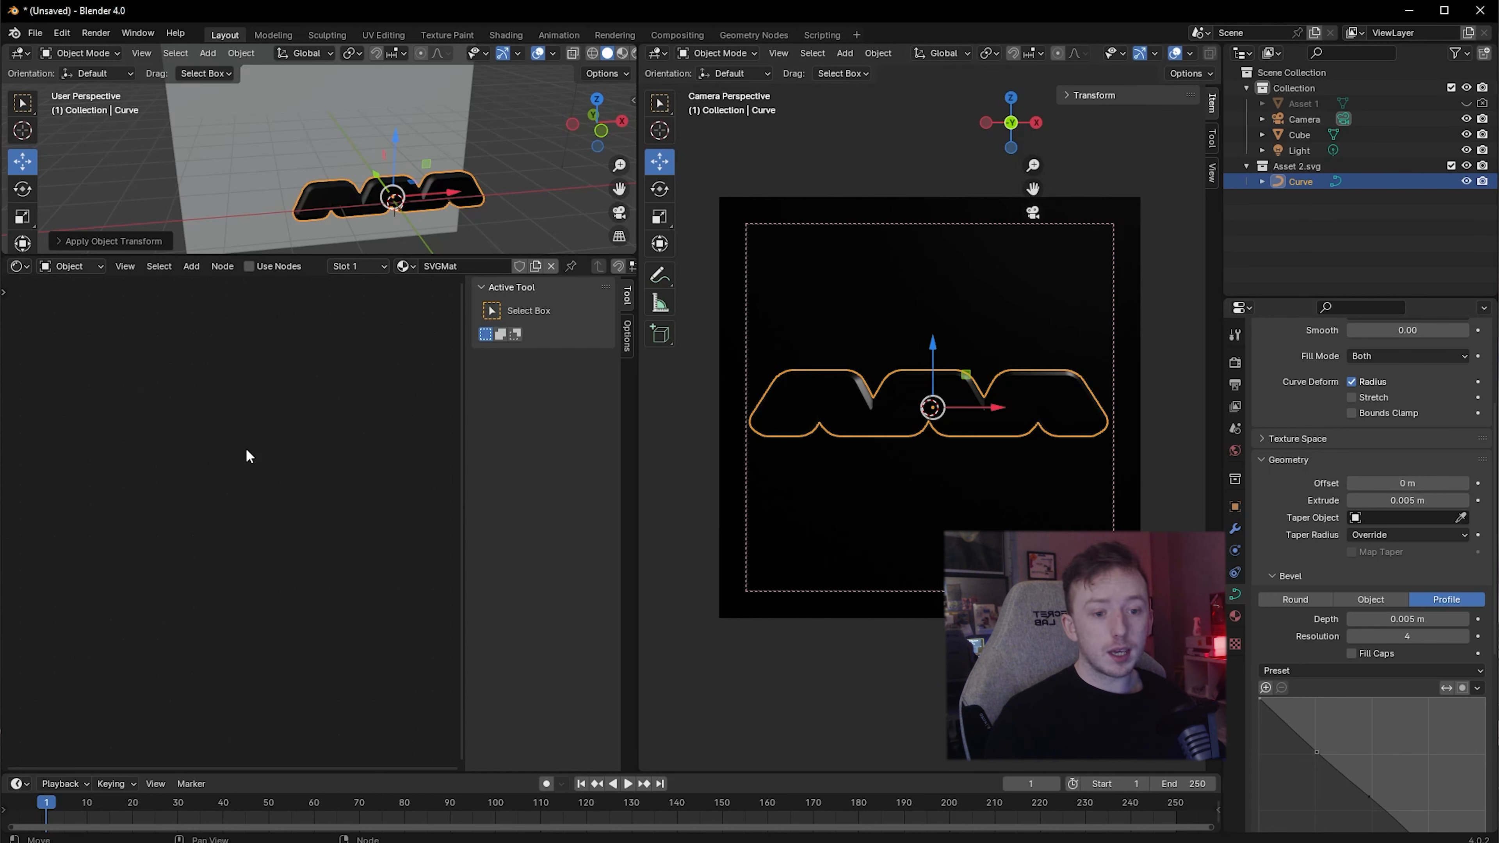
# Remove the SVGMat material slot from the curve and create a new material for it
pyautogui.click(356, 267)
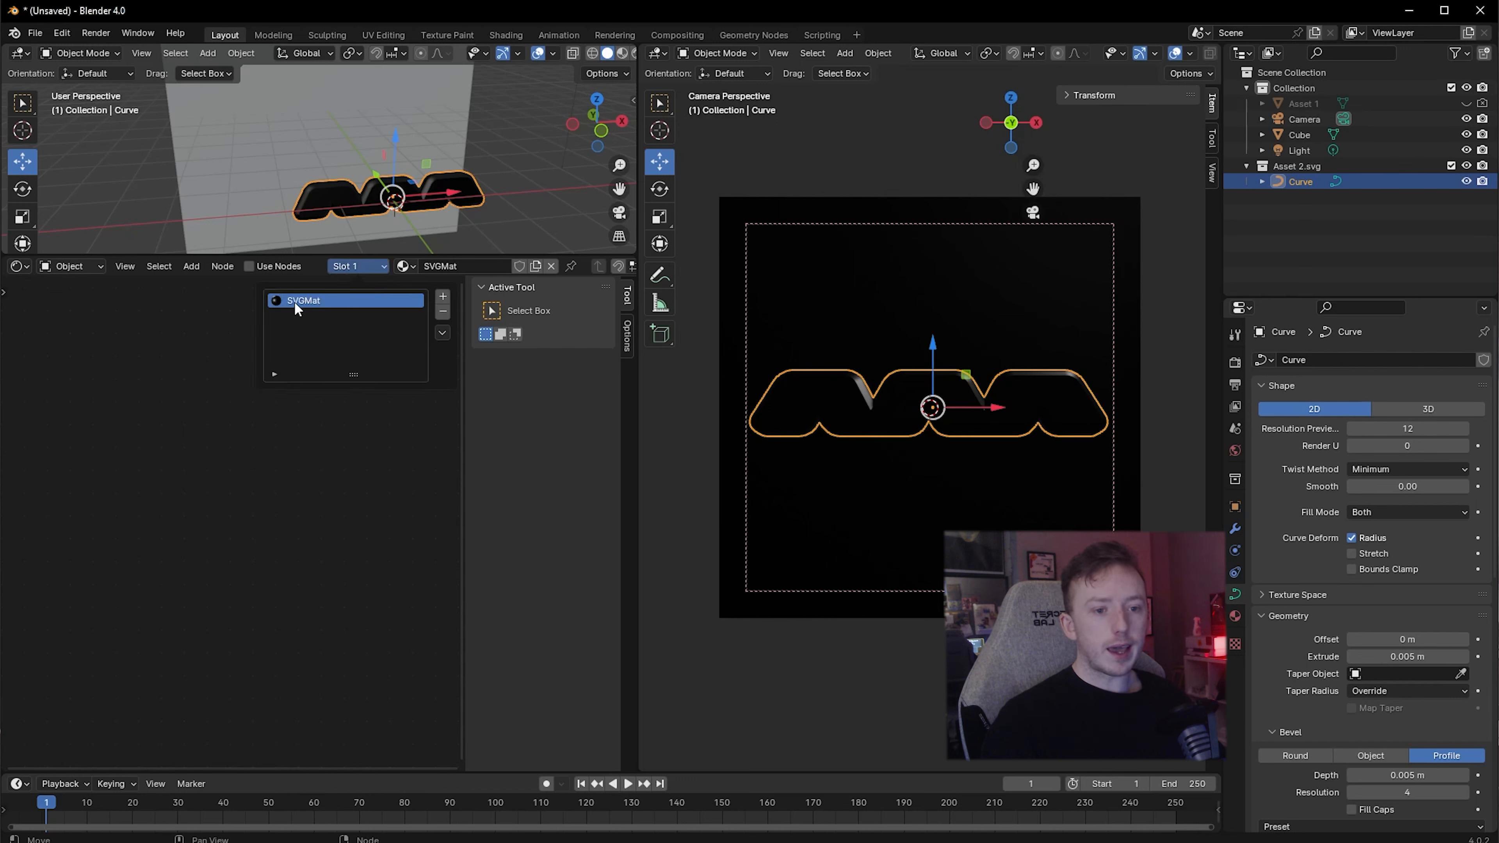
pyautogui.click(441, 314)
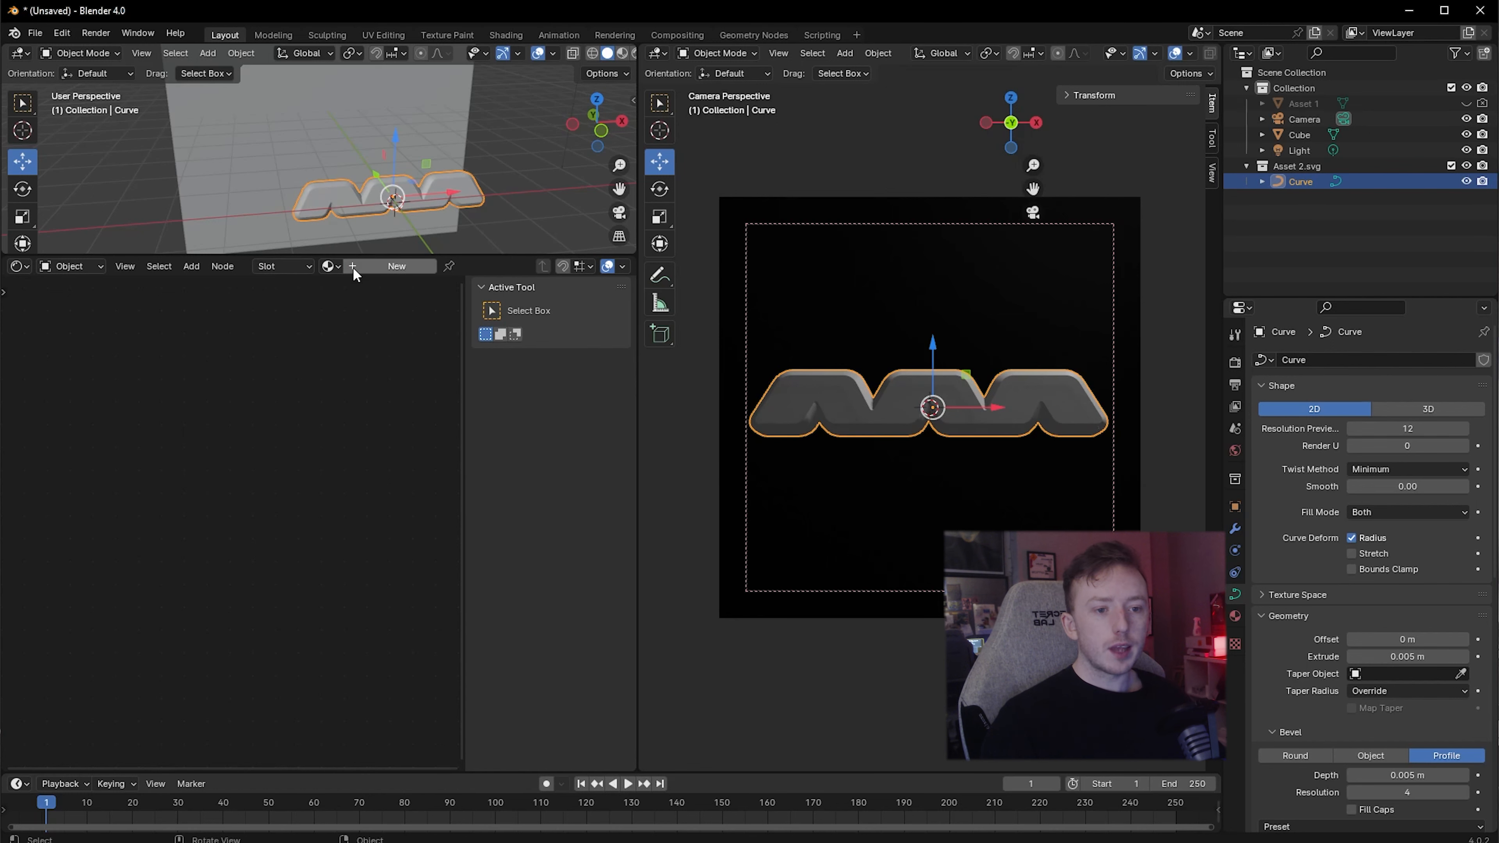
pyautogui.click(380, 270)
pyautogui.scroll(5, 223, 535)
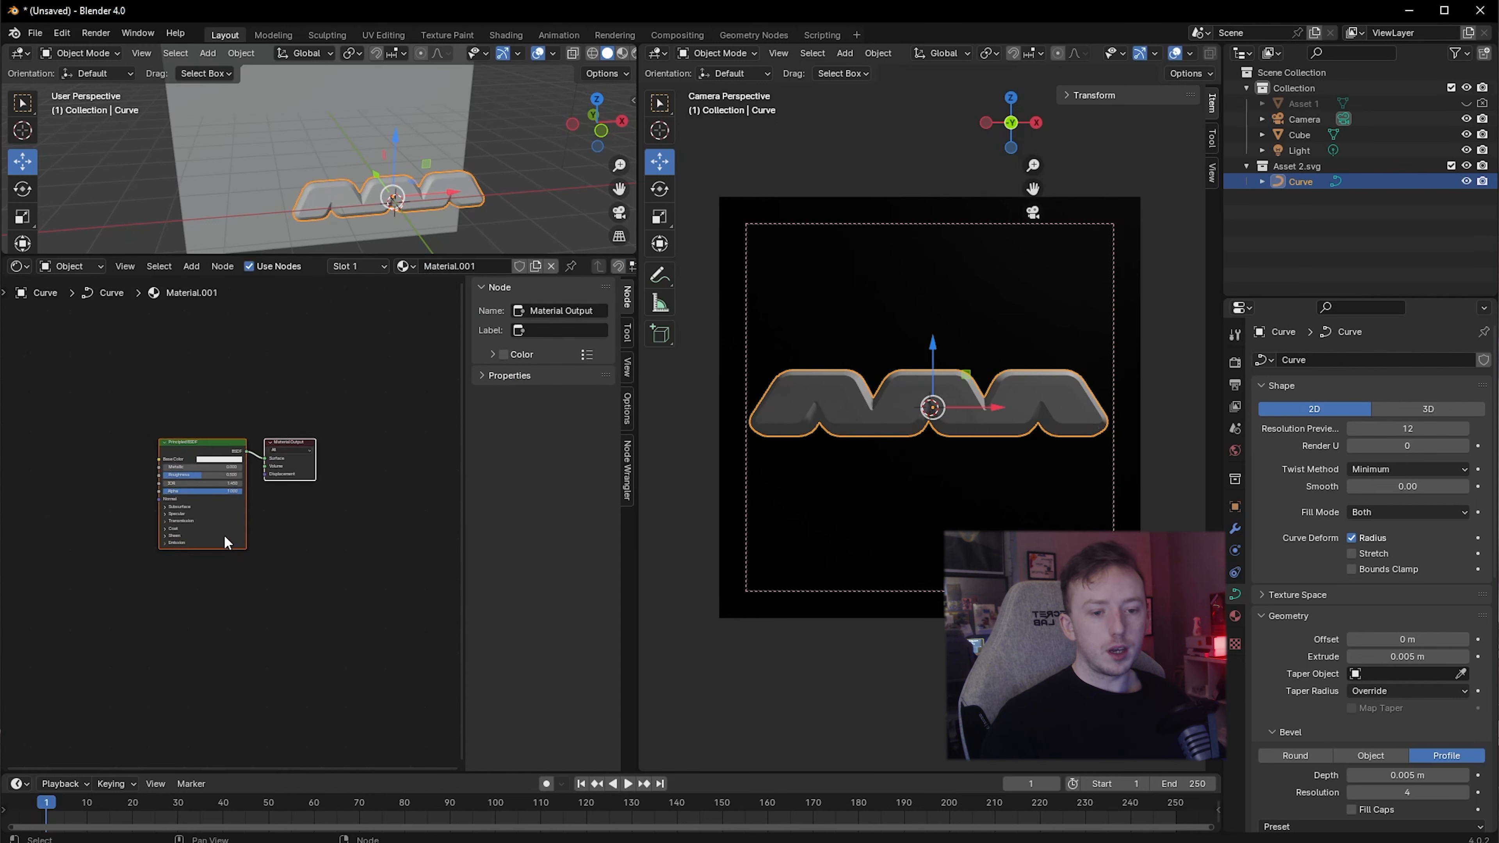
pyautogui.moveTo(278, 500); pyautogui.dragTo(264, 573, button='middle')
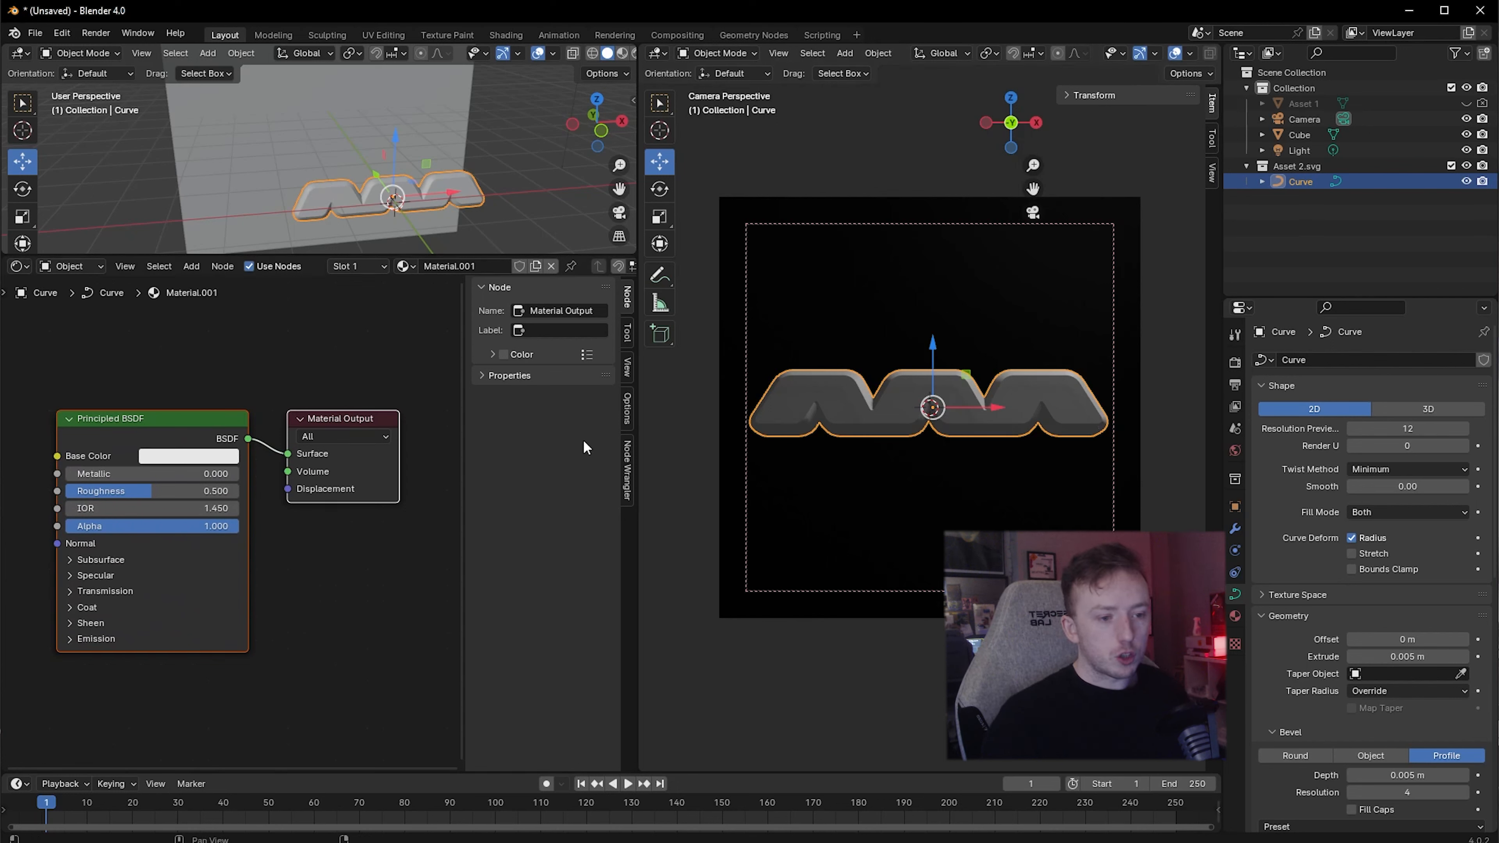
# Give the curve's material an orange emission with hue 0.060, saturation 0.555 and strength 2.800
pyautogui.click(70, 640)
pyautogui.moveTo(106, 676); pyautogui.dragTo(189, 673)
pyautogui.click(203, 659)
pyautogui.click(206, 498)
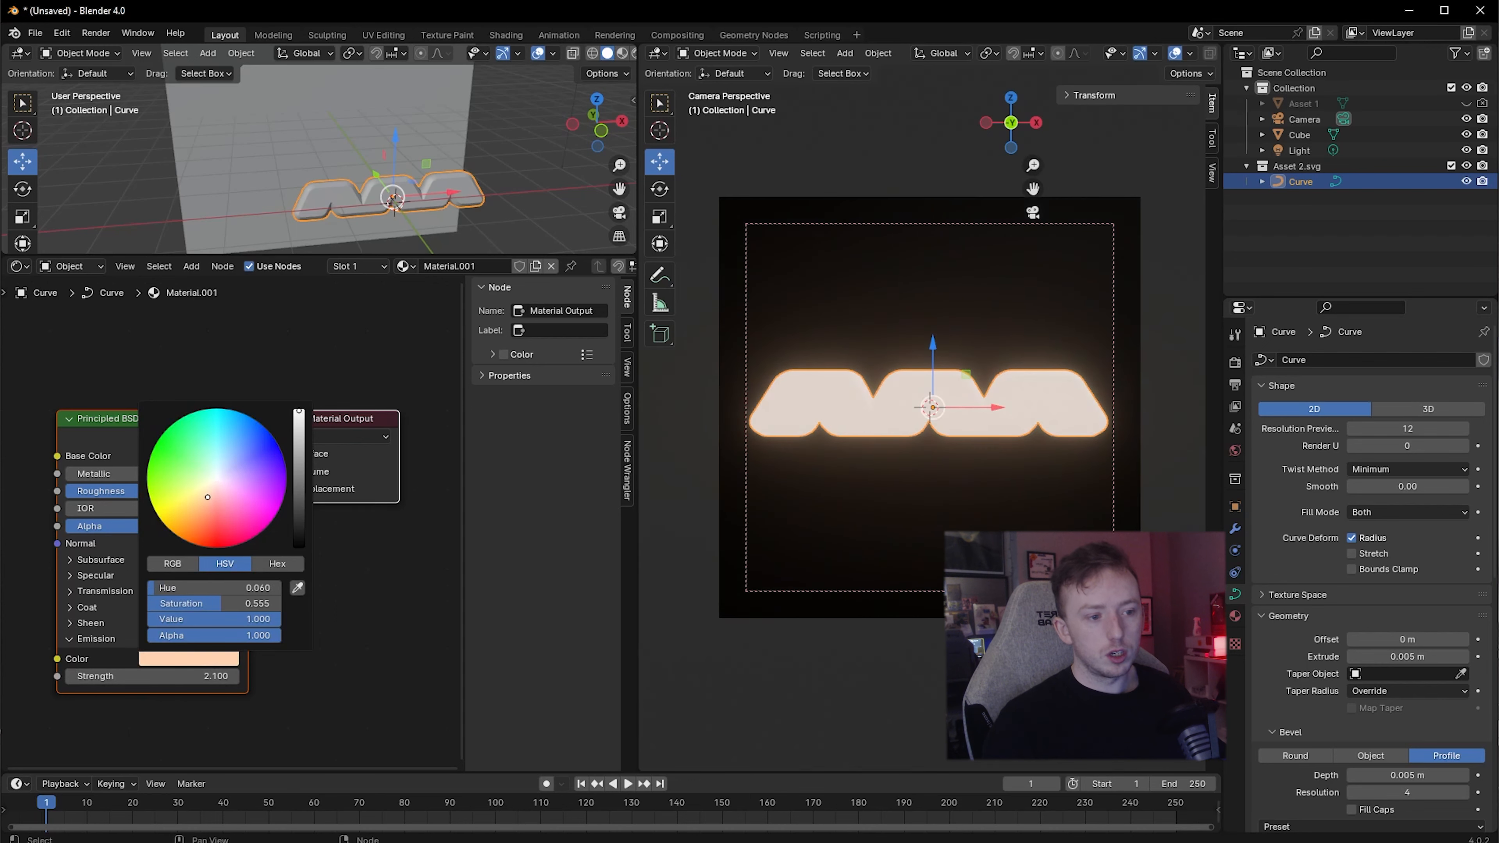
pyautogui.moveTo(177, 676)
pyautogui.mouseDown()
pyautogui.moveTo(89, 676)
pyautogui.moveTo(153, 677)
pyautogui.mouseUp()
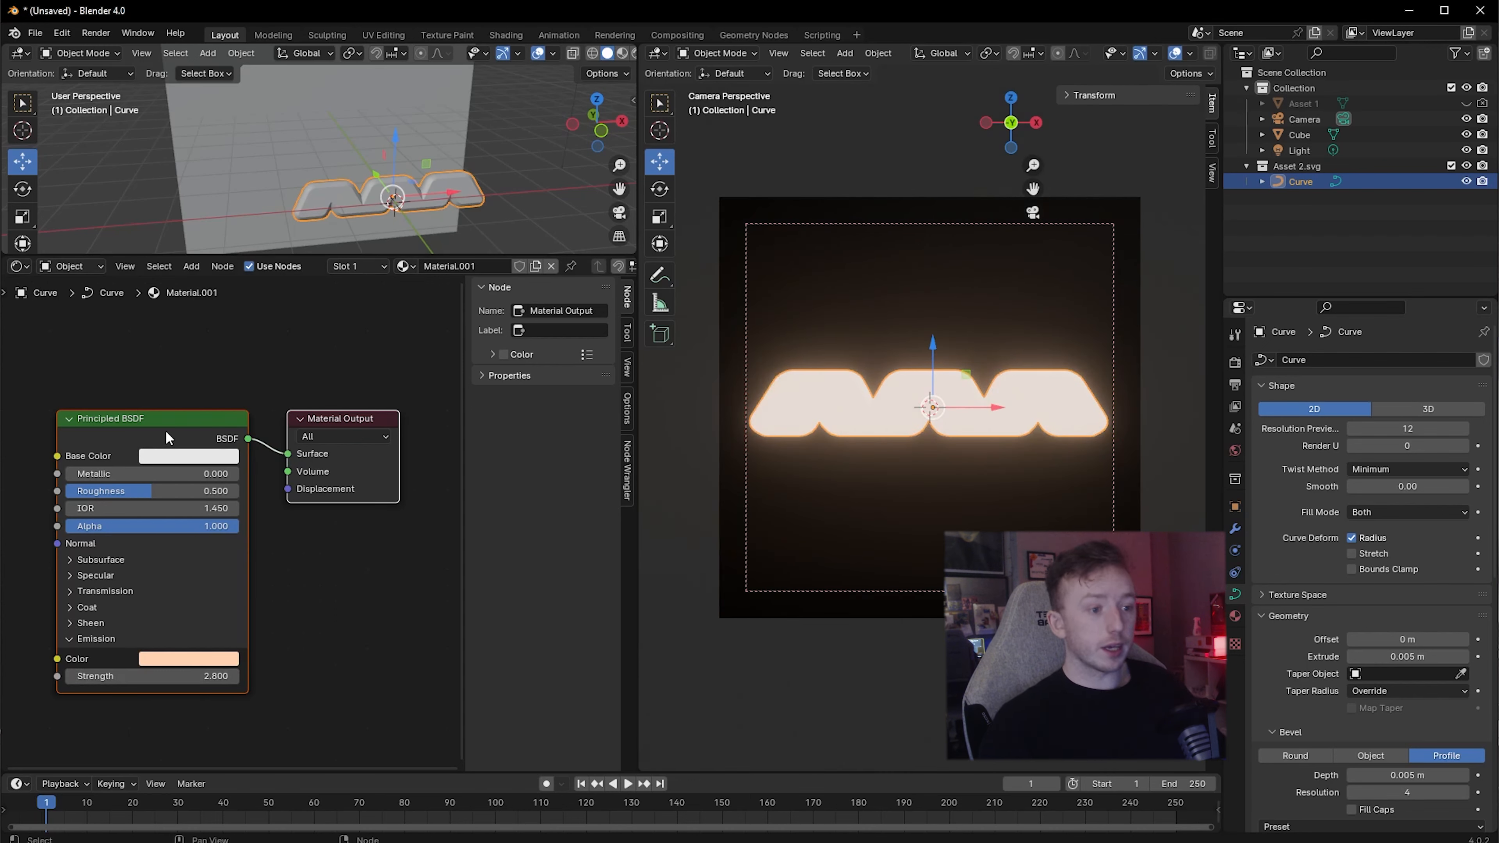
# Delete the Asset 2.svg collection and its curve from the scene
pyautogui.click(1293, 169)
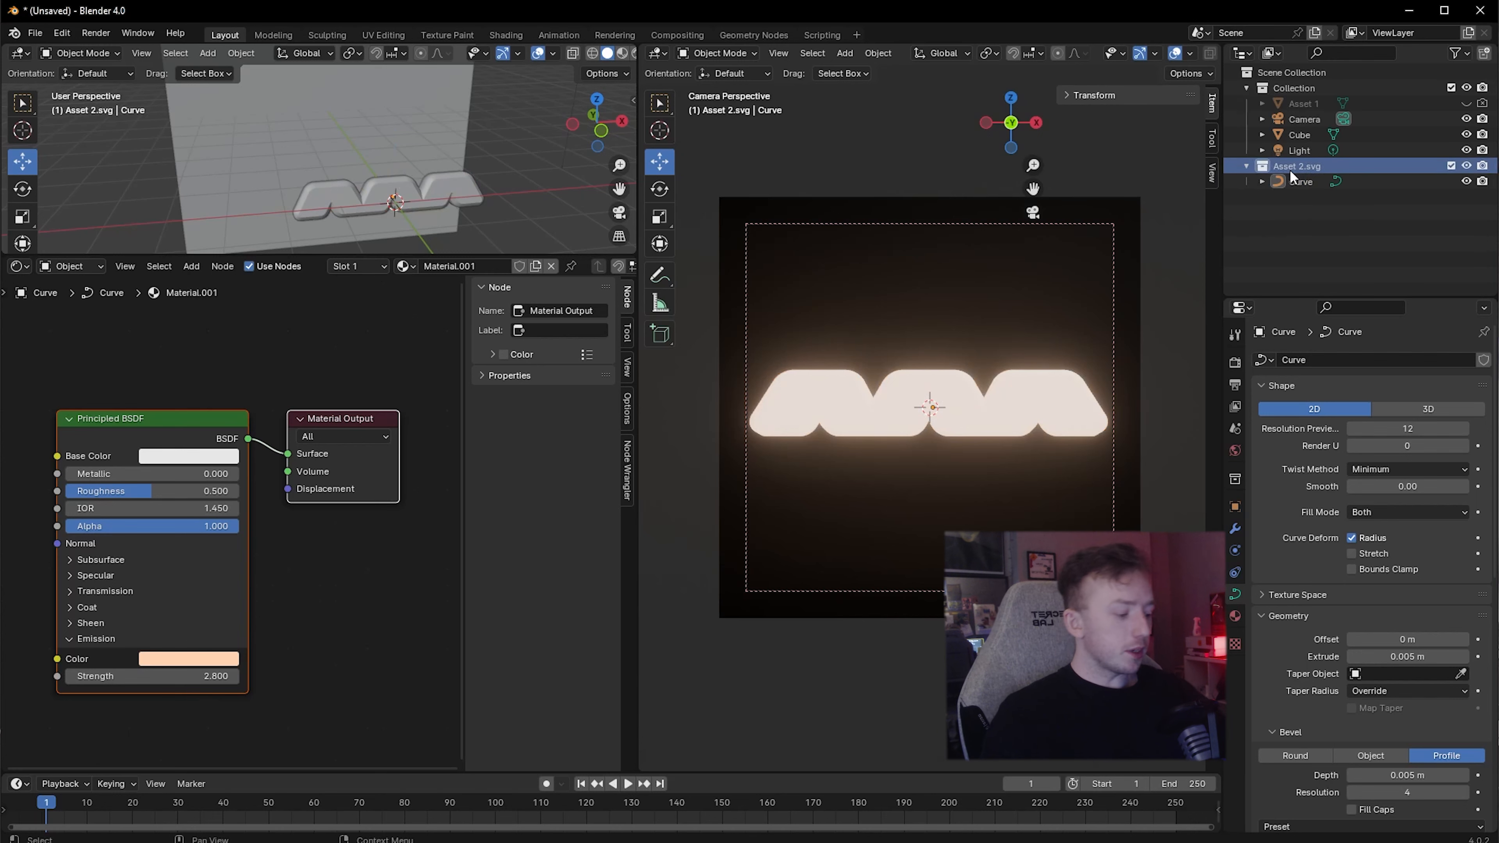
pyautogui.press('x')
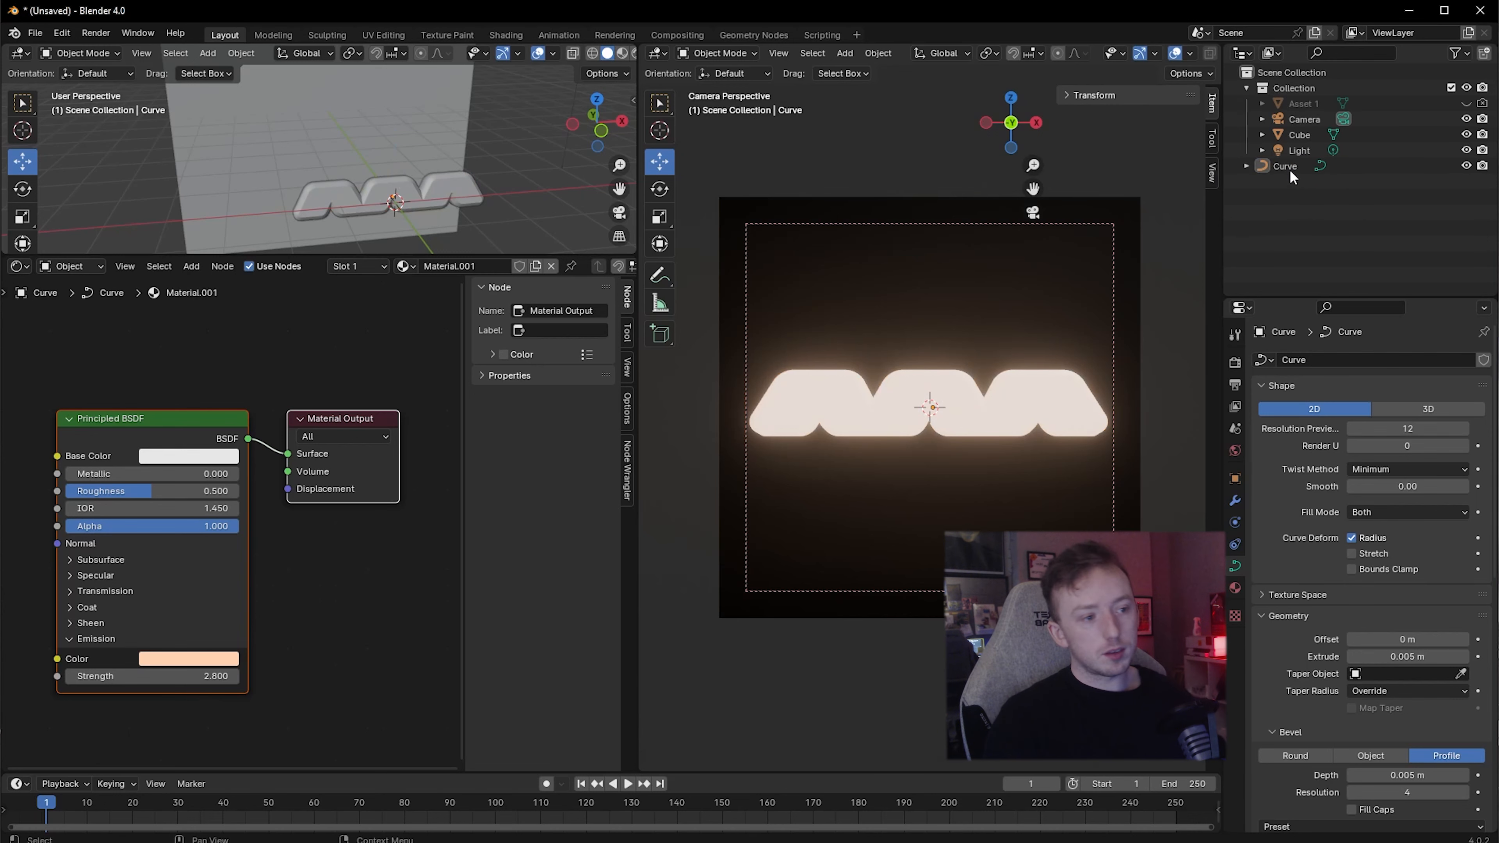
pyautogui.click(1287, 167)
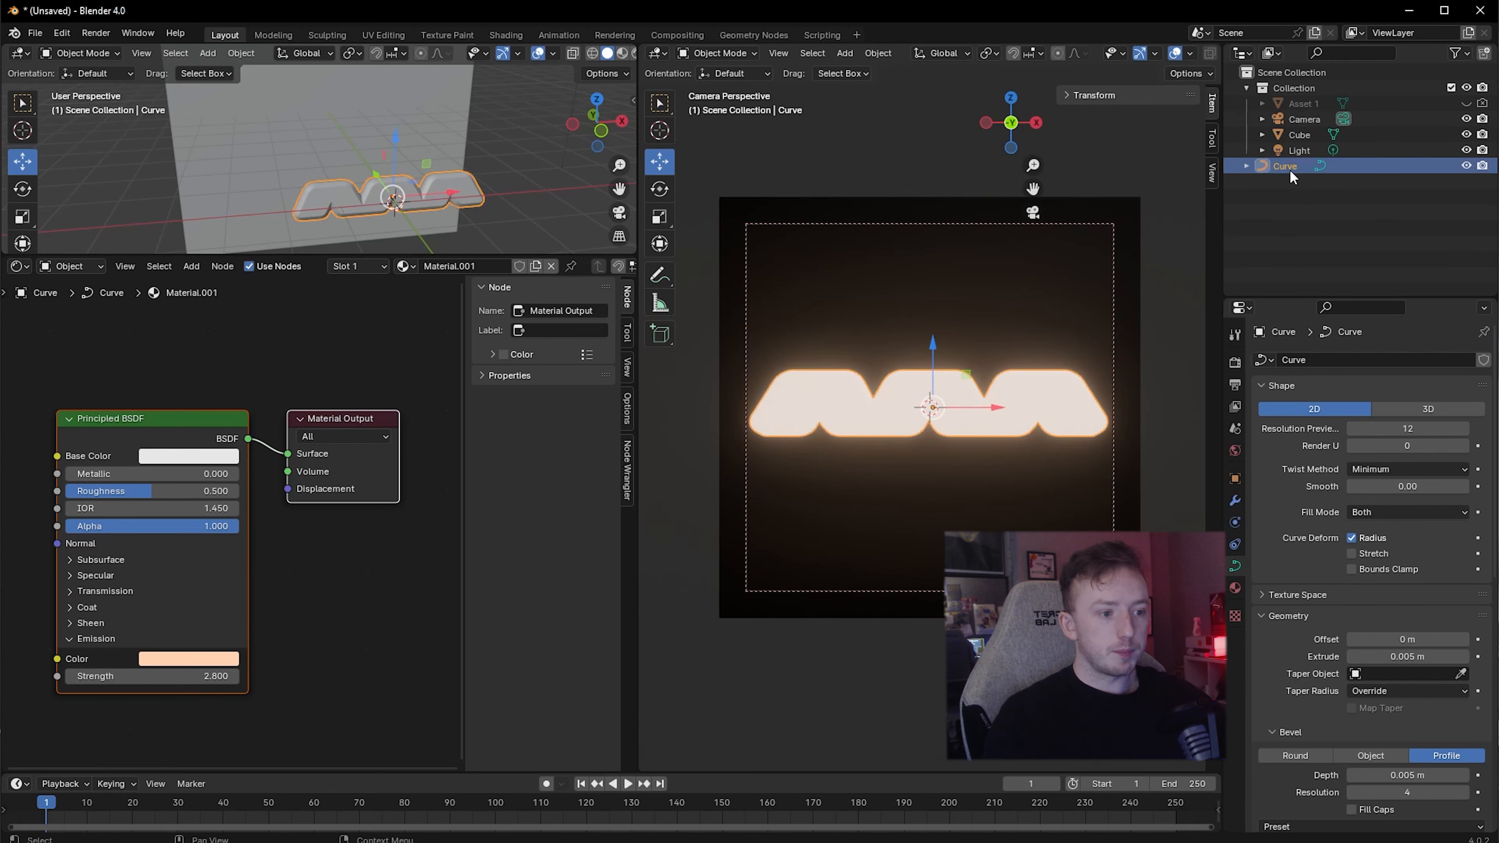
pyautogui.press('x')
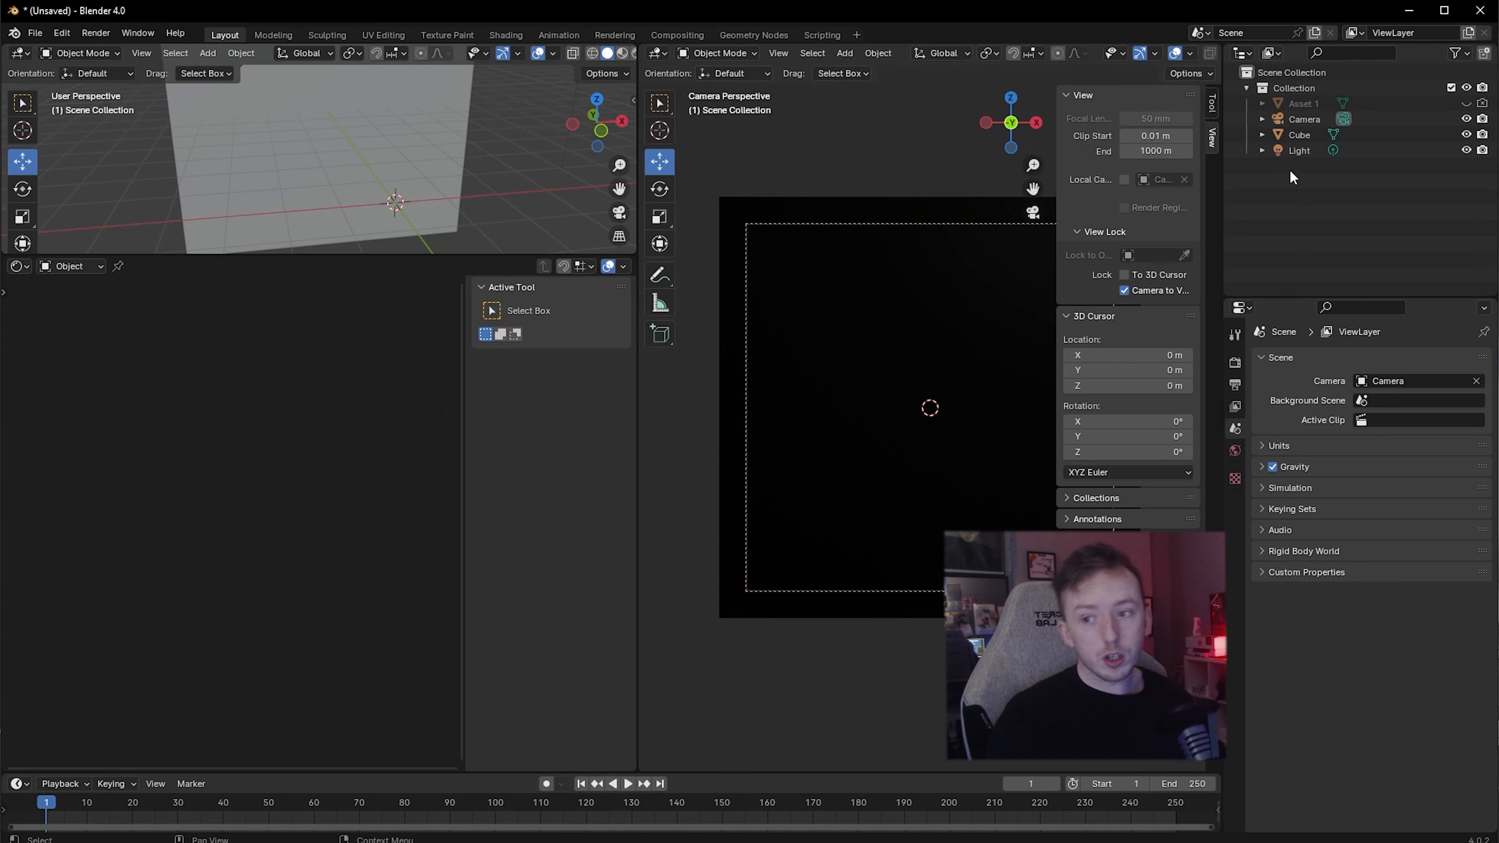
# Show Asset 1 again and shrink the shader editor to enlarge the 3D viewport
pyautogui.click(1466, 103)
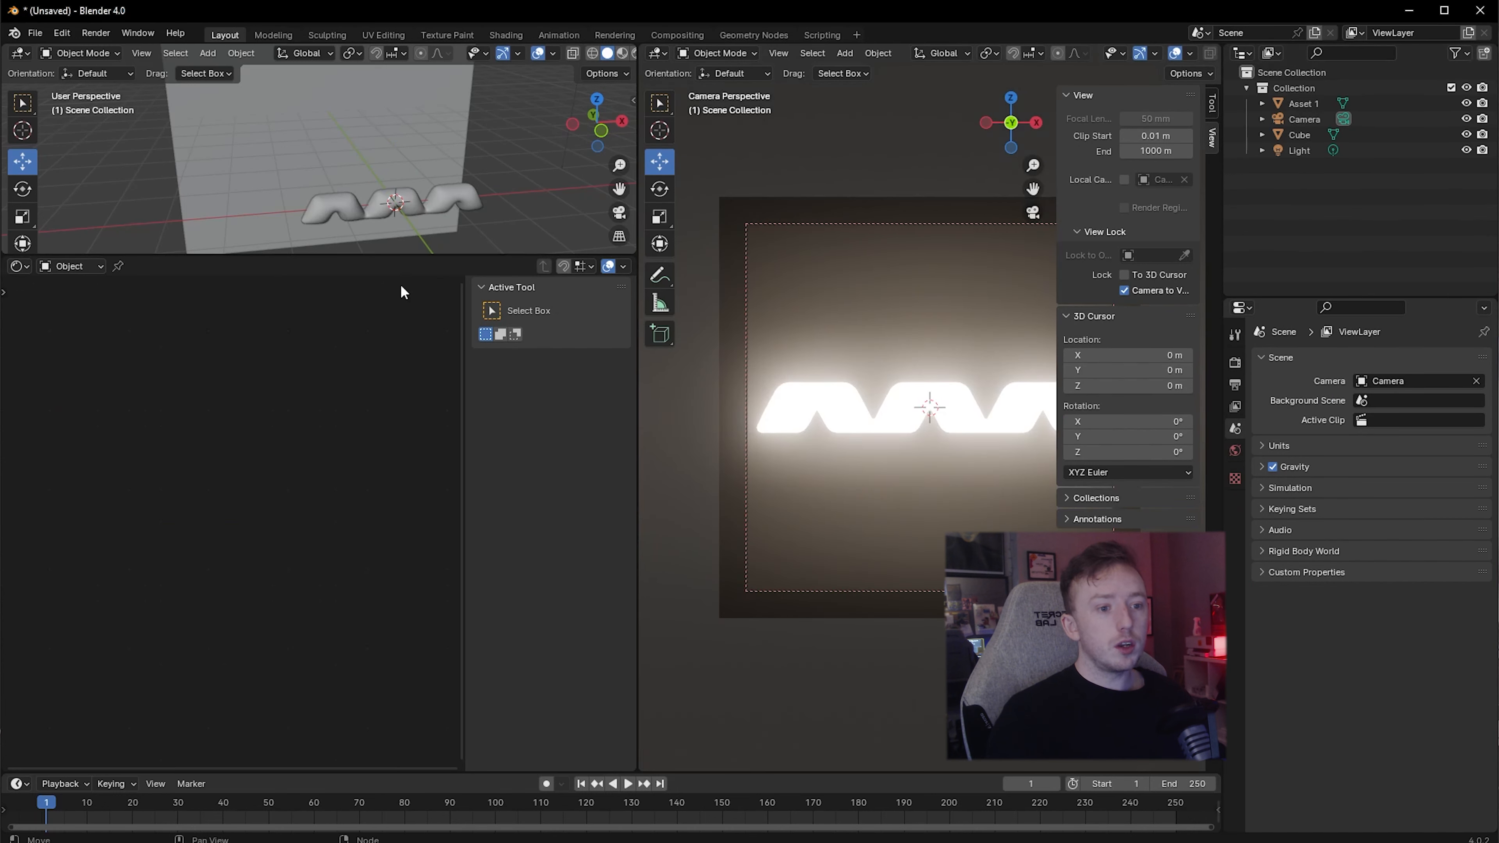
pyautogui.moveTo(398, 256); pyautogui.dragTo(366, 539)
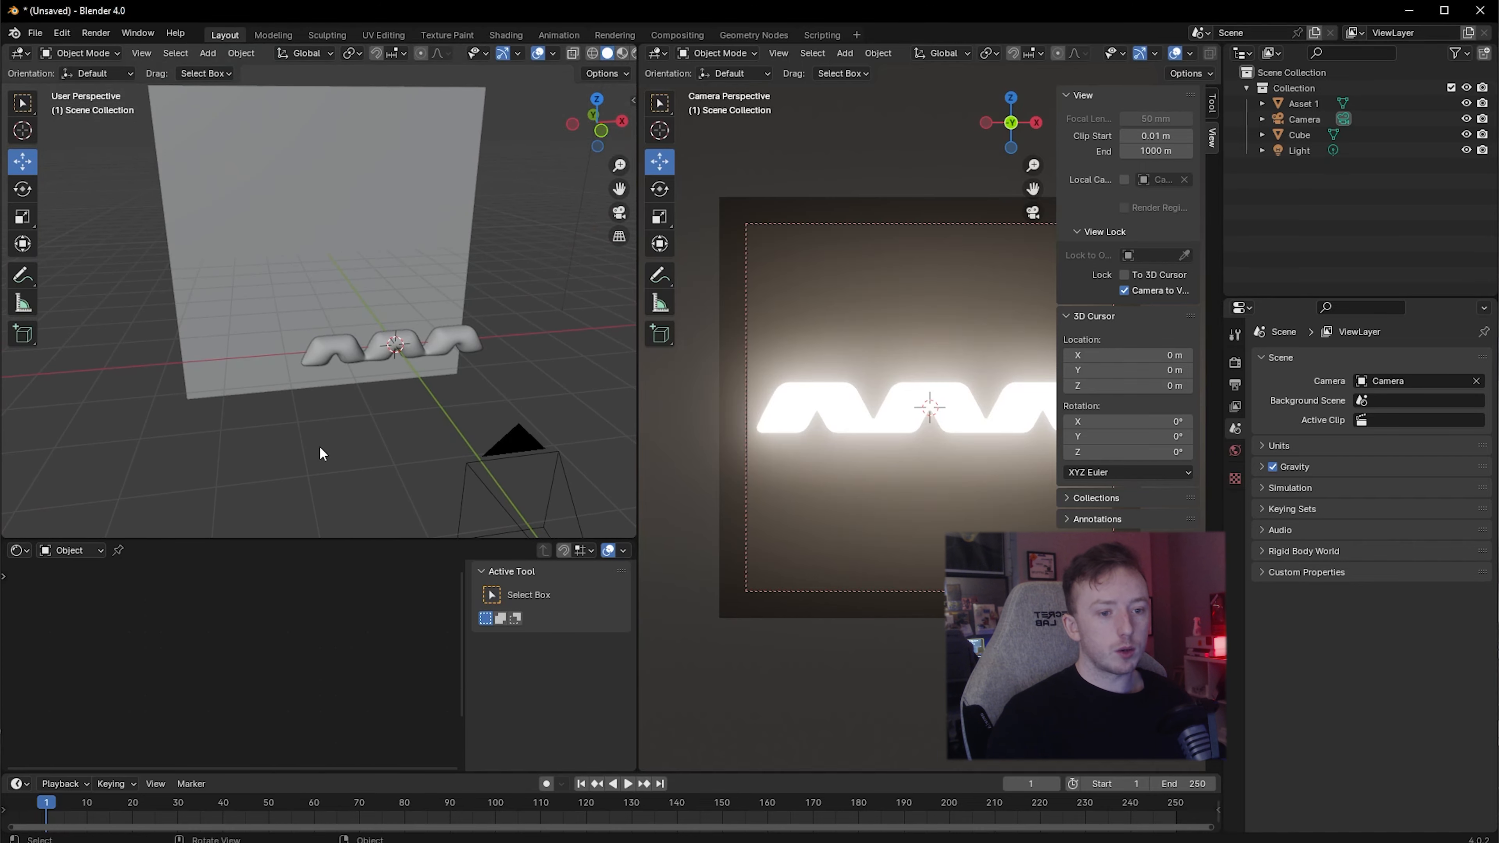
pyautogui.moveTo(321, 452); pyautogui.dragTo(457, 268, button='middle')
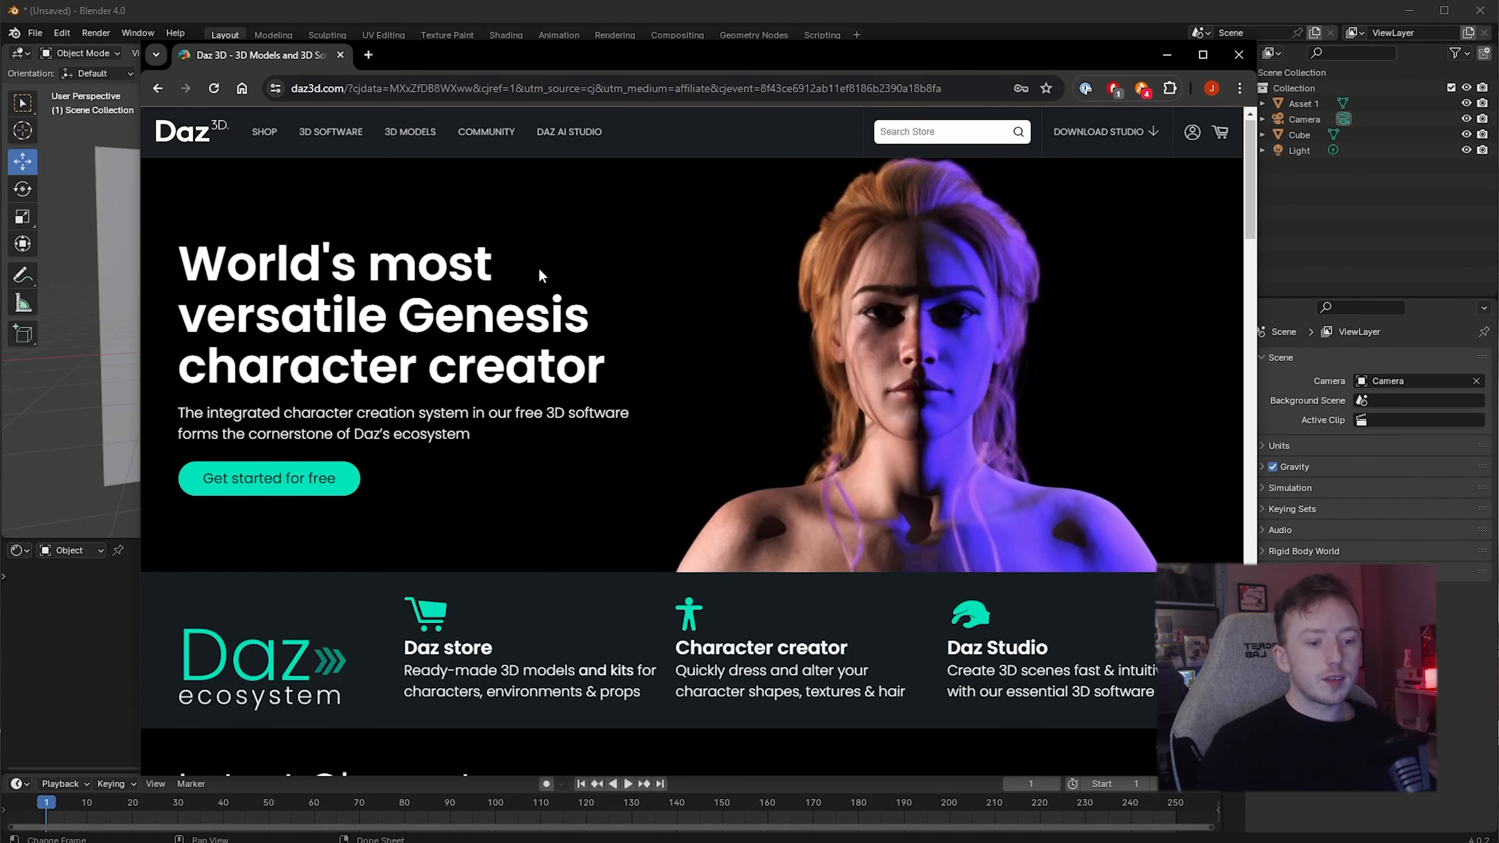
# Look through the Daz 3D home page for its character bundles, character creator and Daz Studio software features
pyautogui.scroll(-5, 537, 272)
pyautogui.scroll(-5, 534, 278)
pyautogui.scroll(5, 534, 279)
pyautogui.scroll(-6, 534, 279)
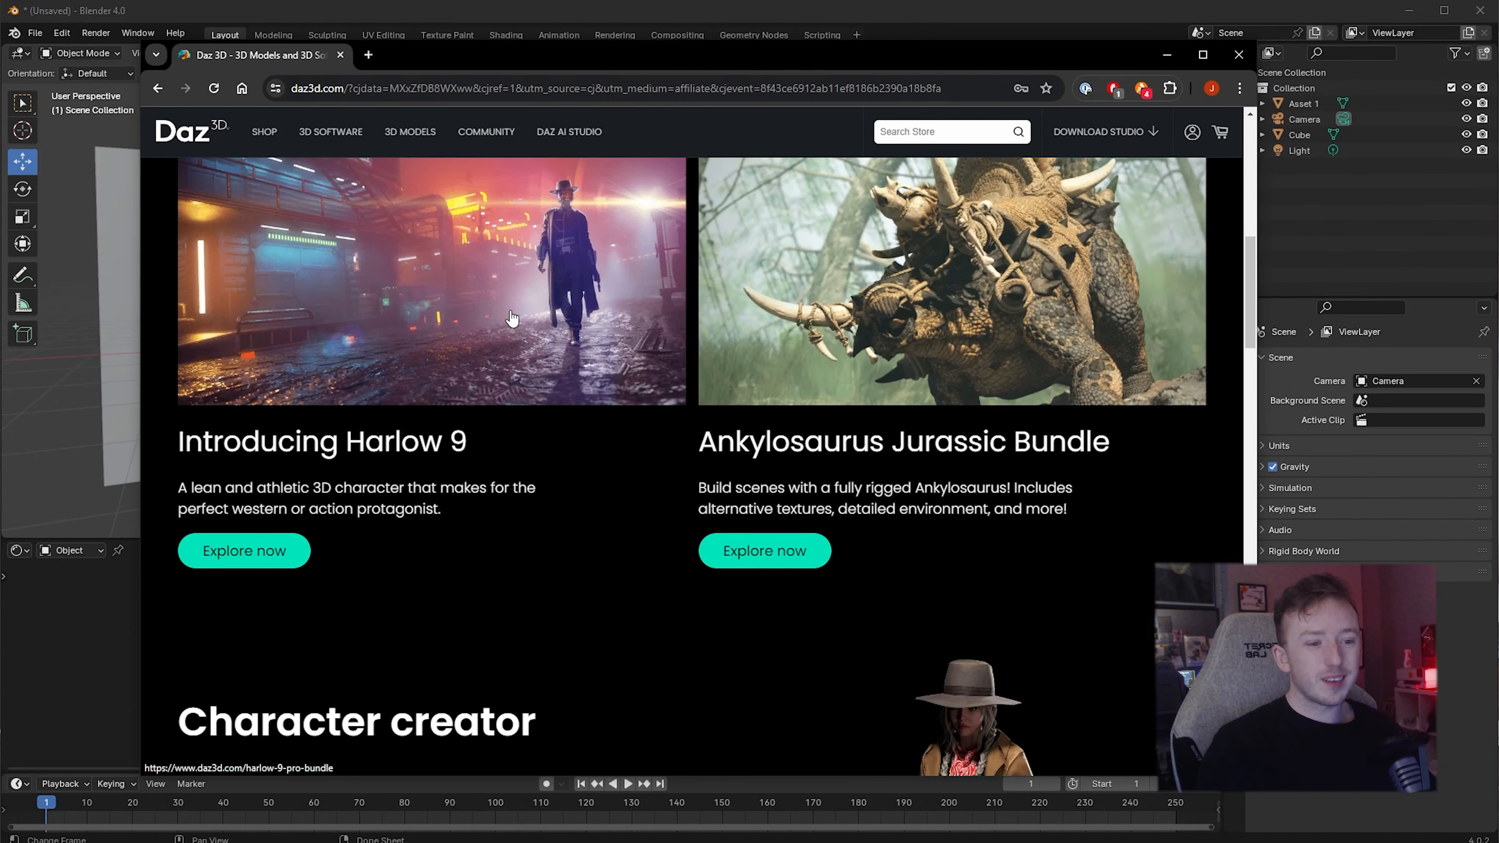
pyautogui.scroll(-5, 511, 316)
pyautogui.scroll(5, 509, 318)
pyautogui.scroll(5, 529, 295)
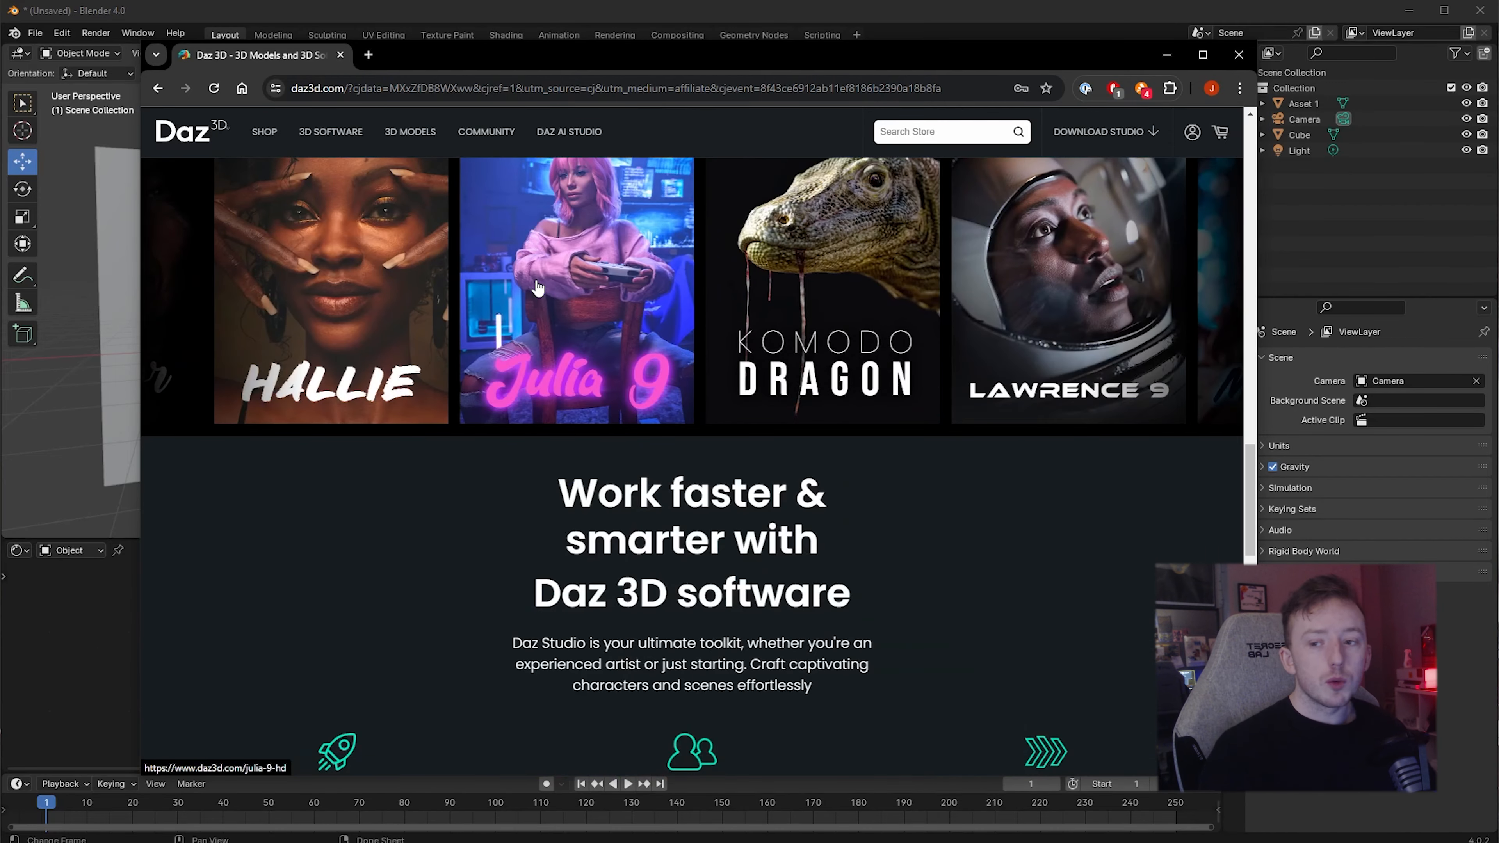
pyautogui.scroll(-10, 540, 278)
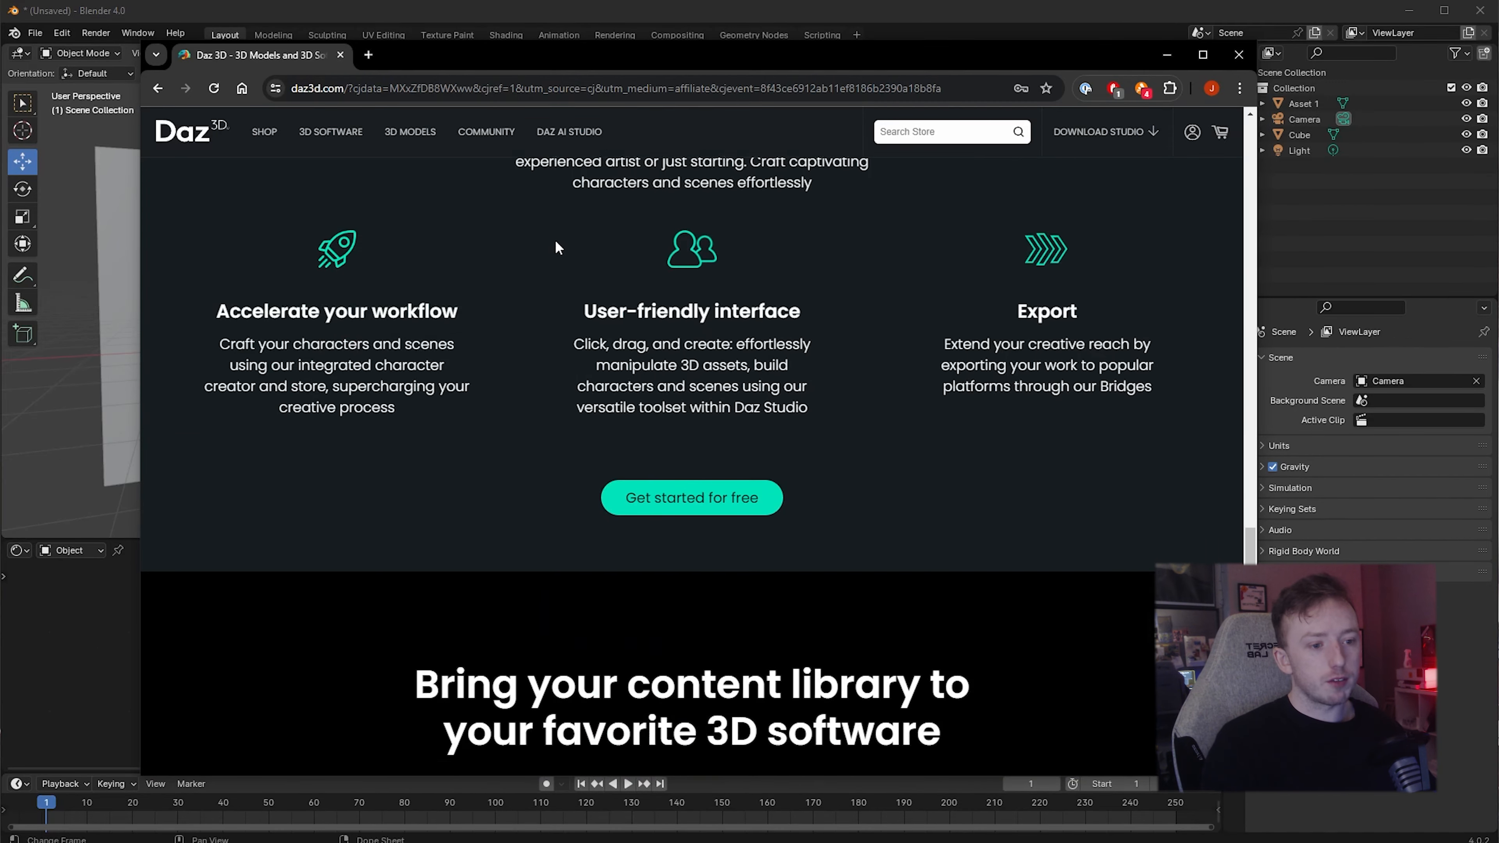
pyautogui.scroll(-3, 566, 248)
pyautogui.scroll(20, 456, 275)
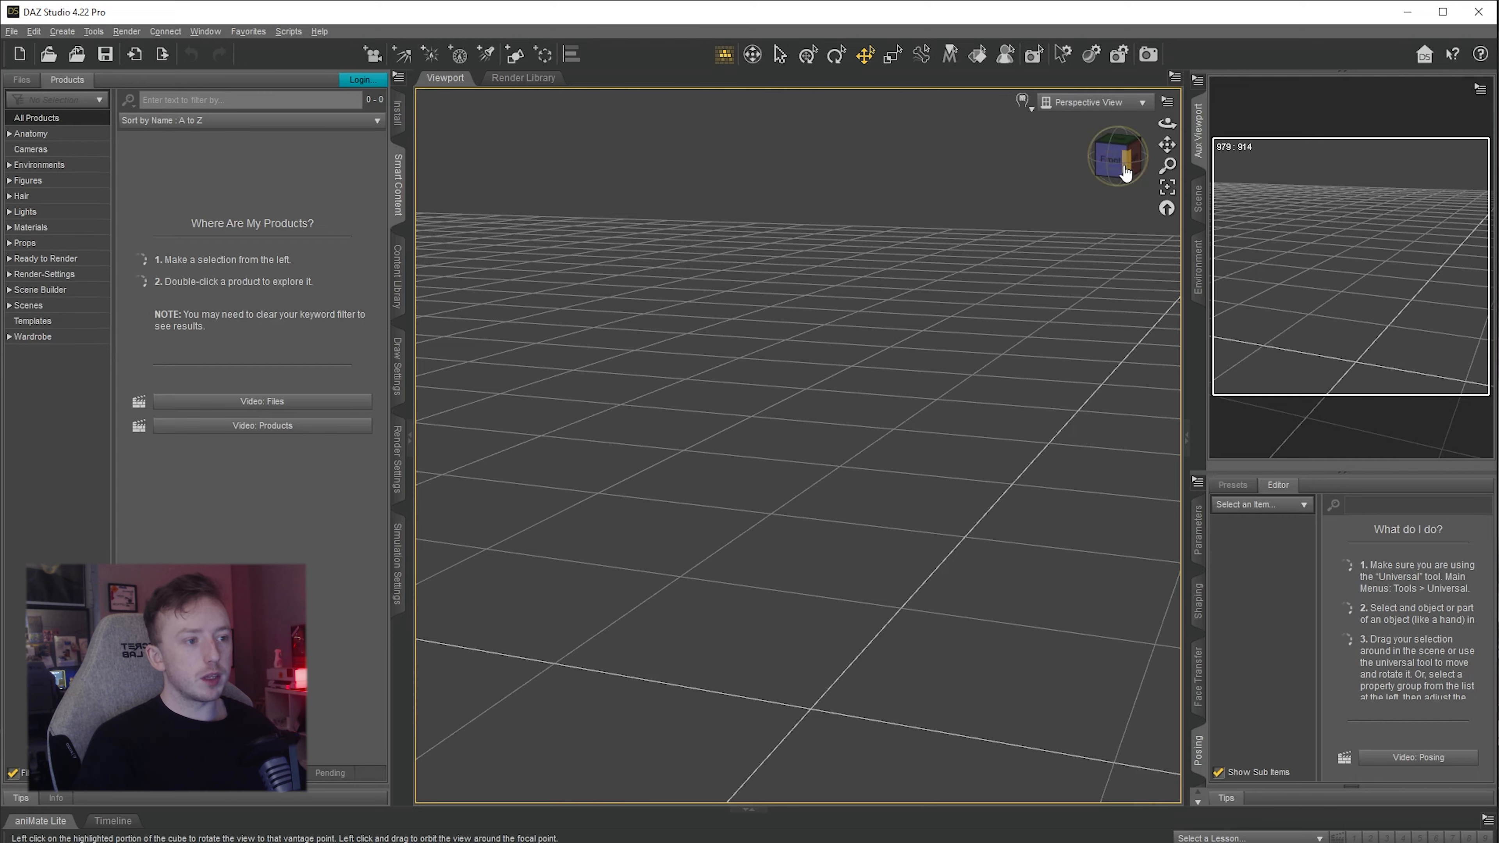
# Switch to DAZ Studio, open Genesis 8 Starter Essentials from the male people figures and list its People figures
pyautogui.click(1114, 167)
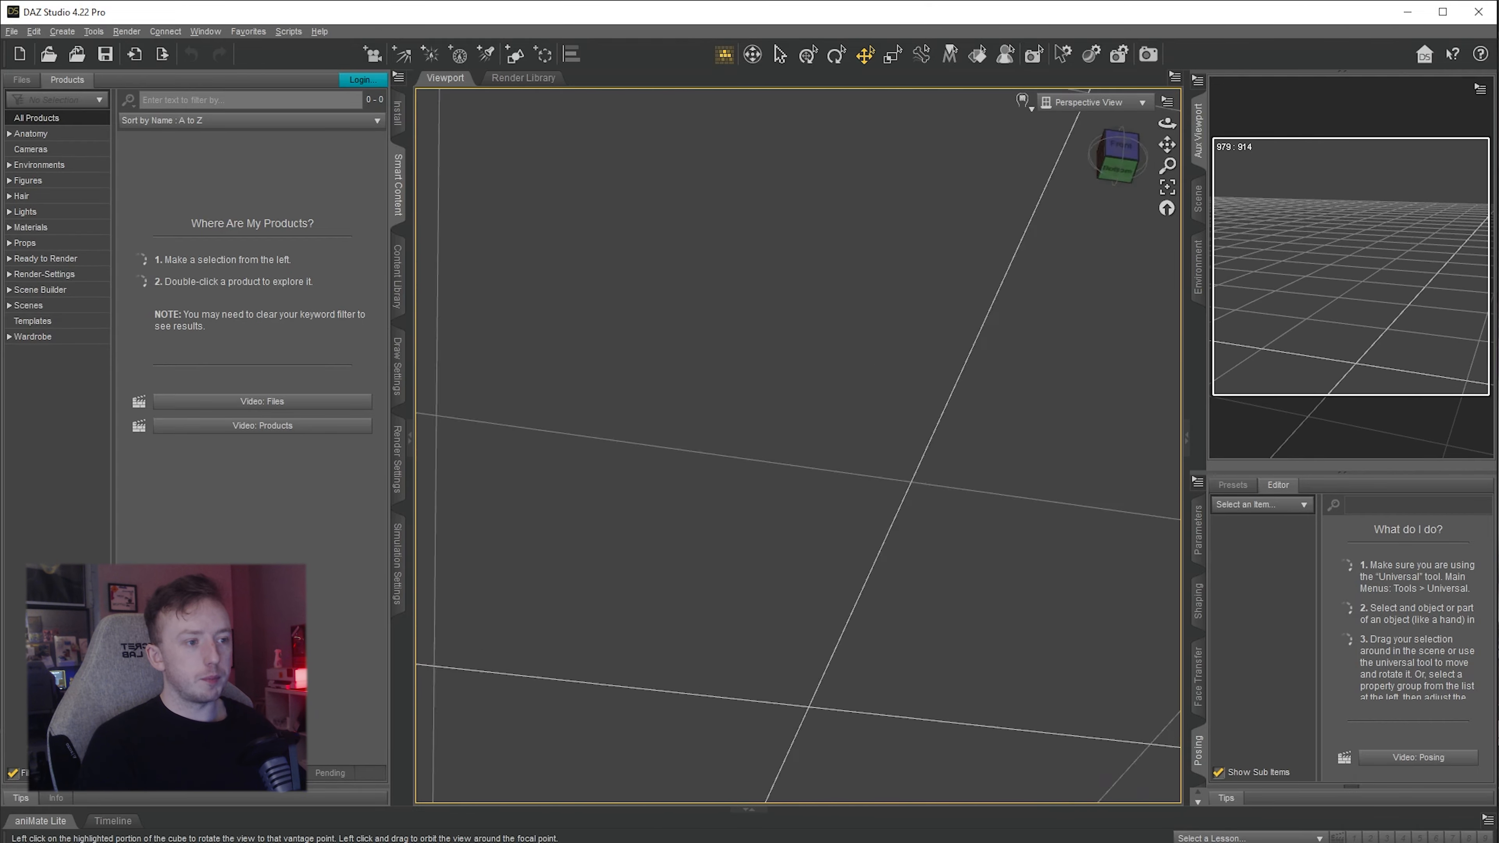
pyautogui.moveTo(1114, 167); pyautogui.dragTo(674, 247)
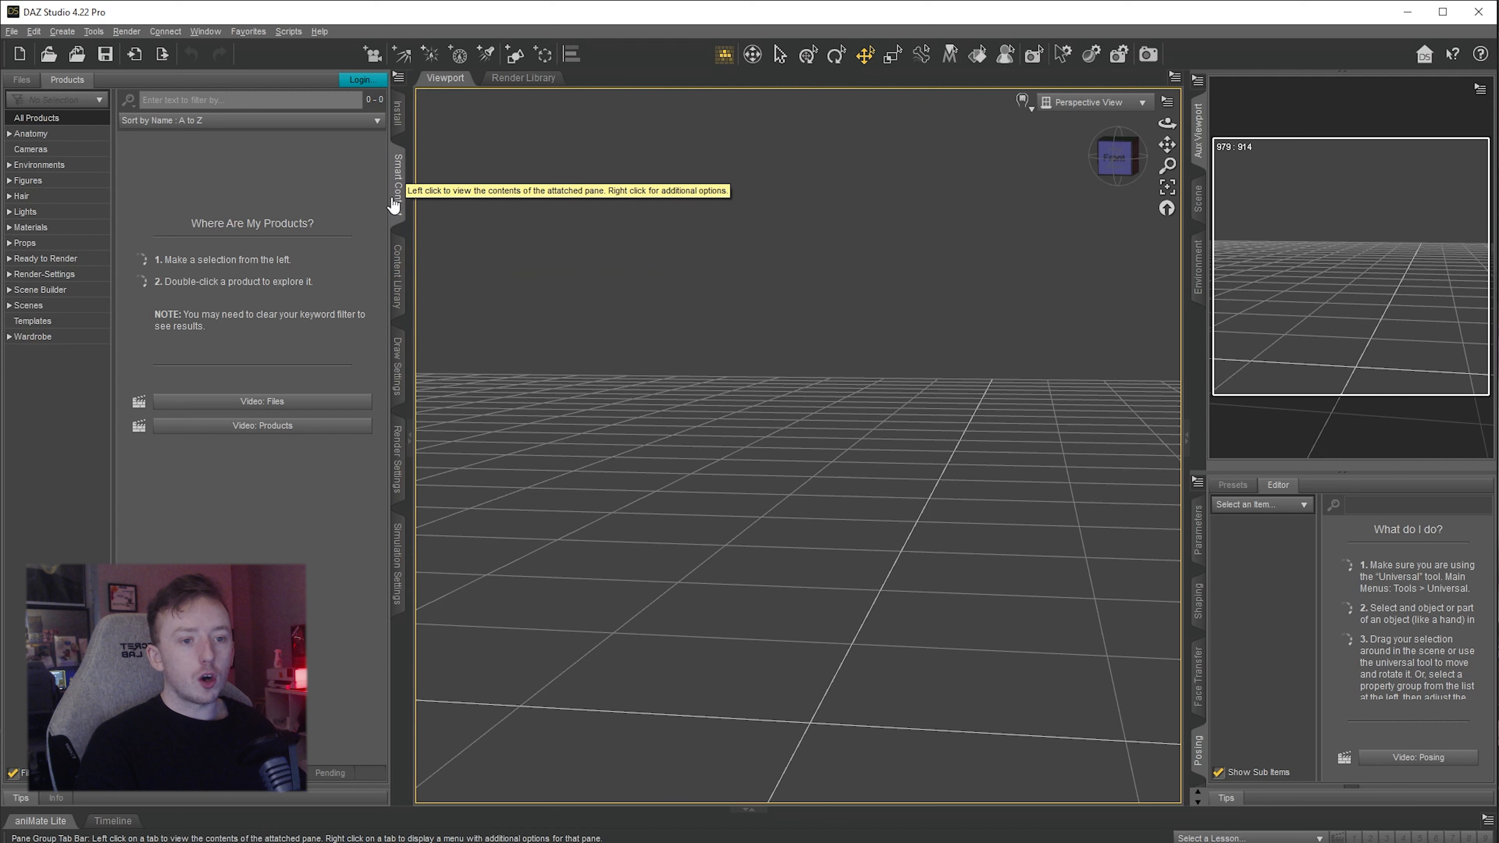
pyautogui.click(9, 182)
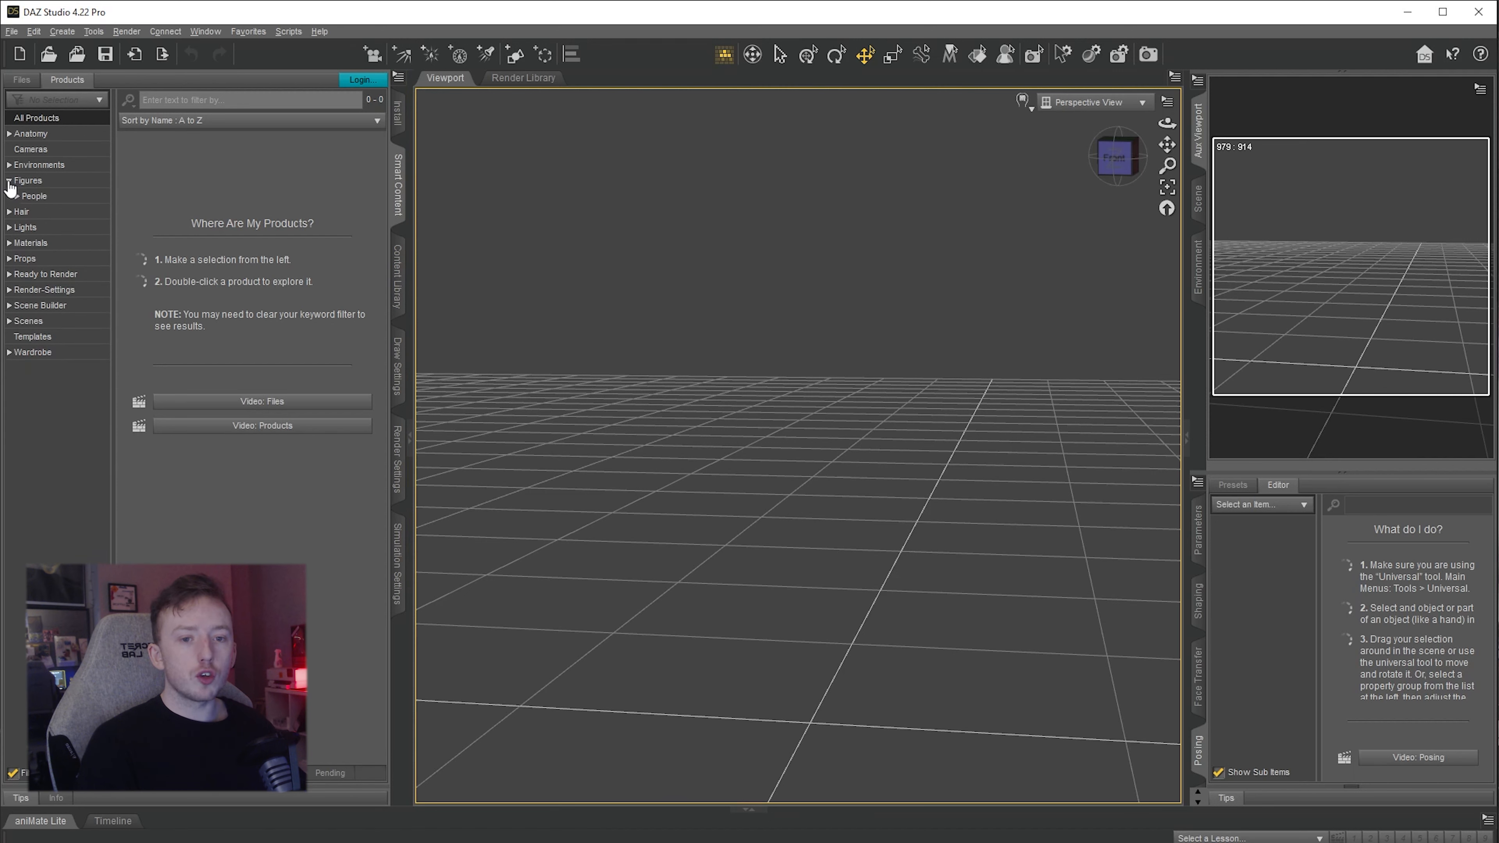
pyautogui.click(18, 197)
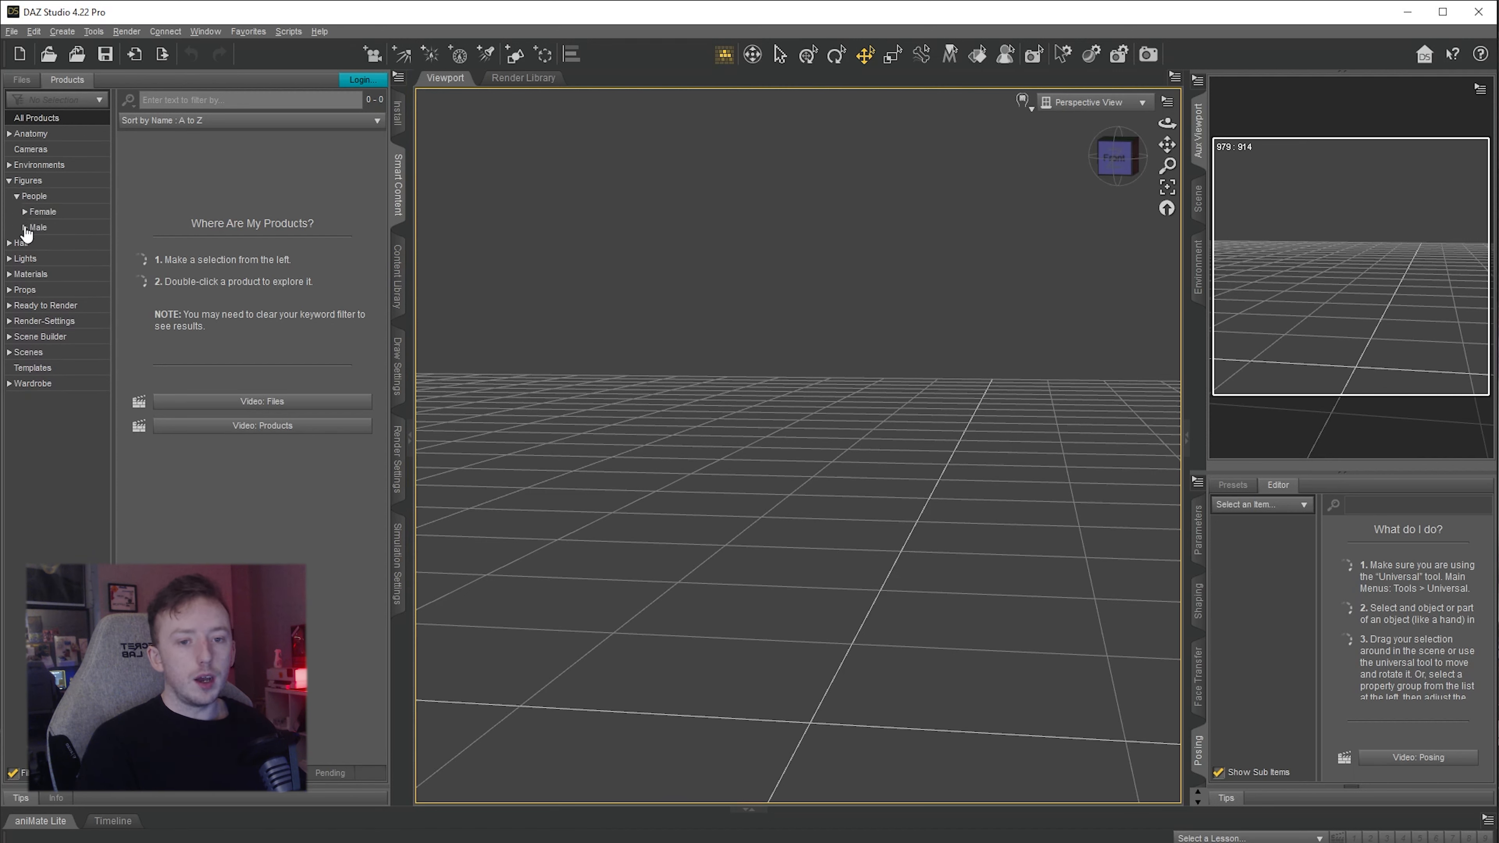
pyautogui.click(25, 229)
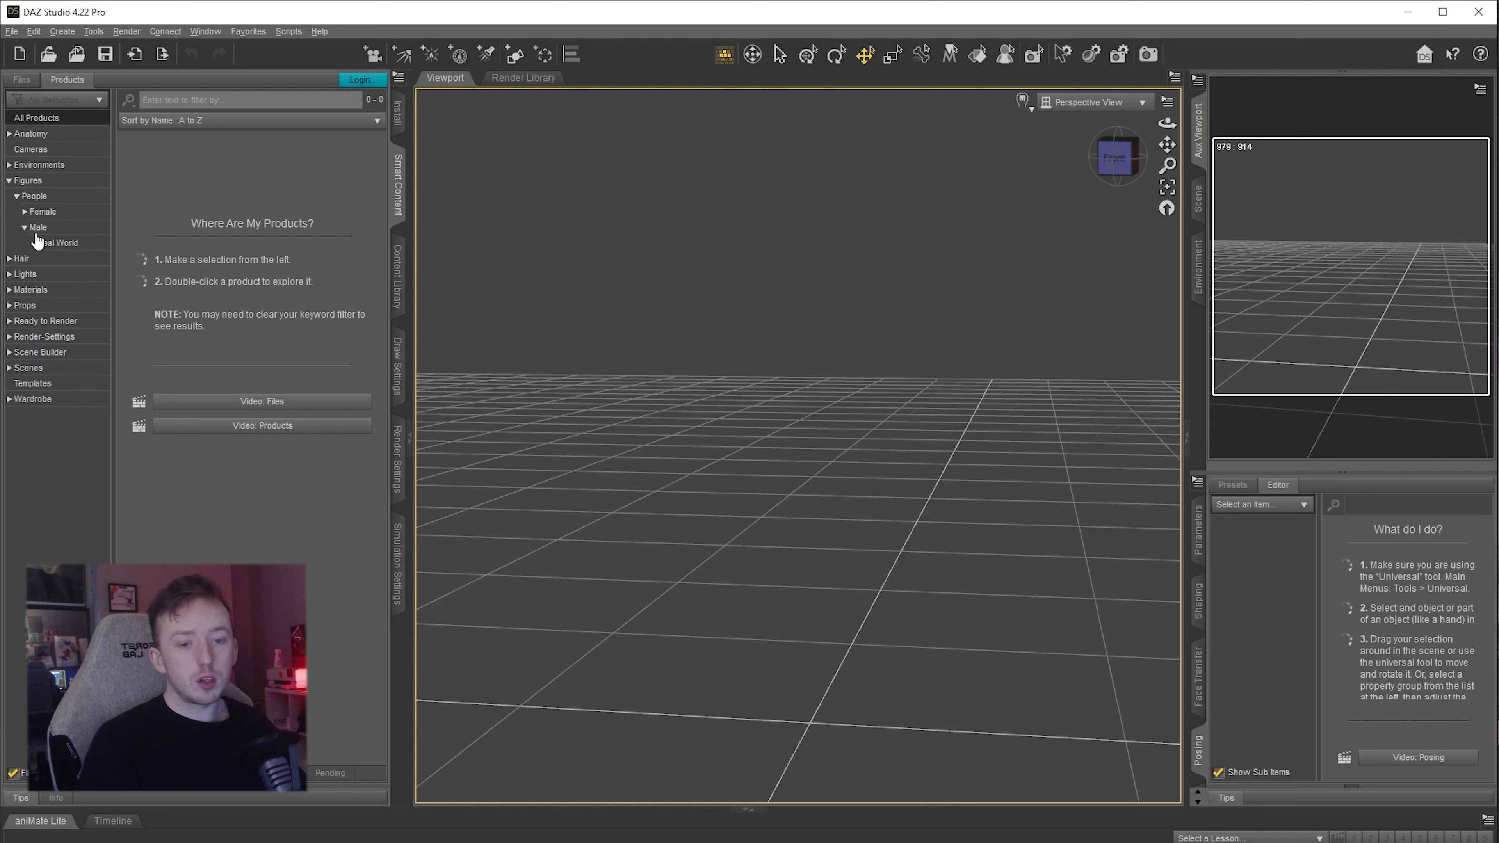
pyautogui.click(38, 228)
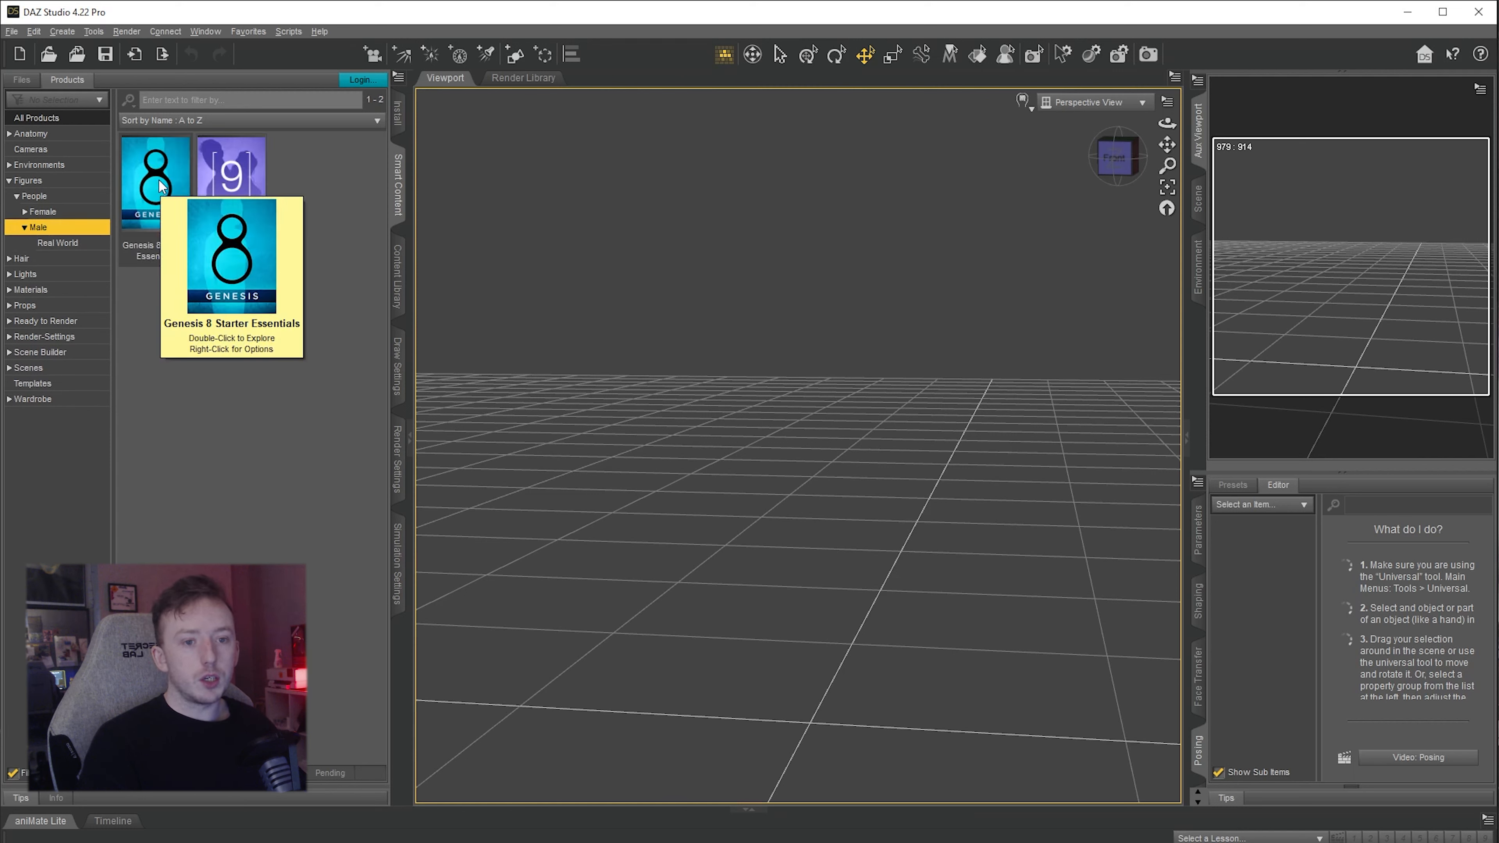
pyautogui.doubleClick(161, 187)
pyautogui.click(9, 271)
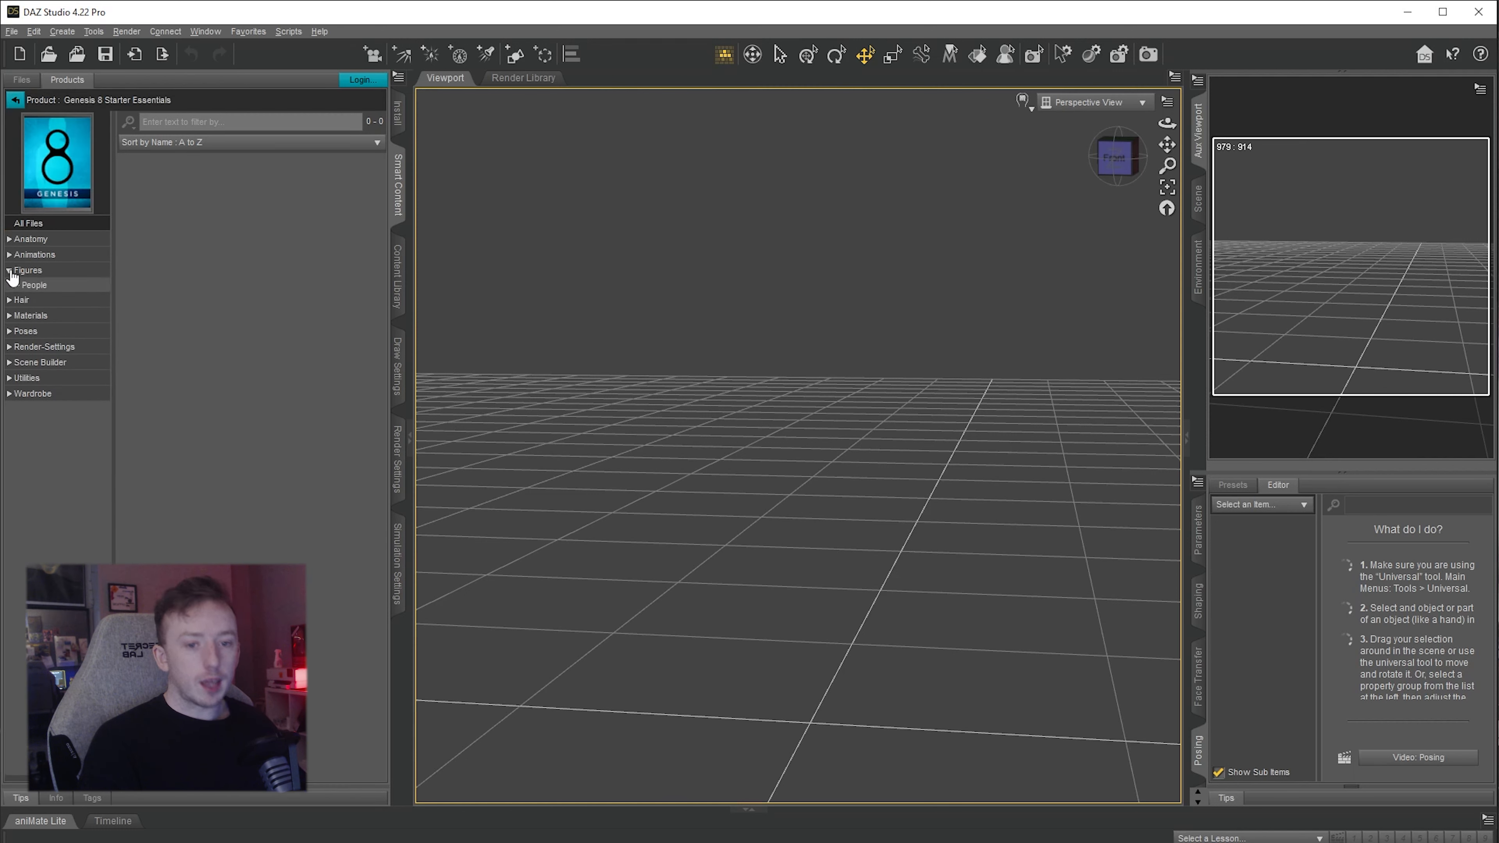
pyautogui.click(33, 287)
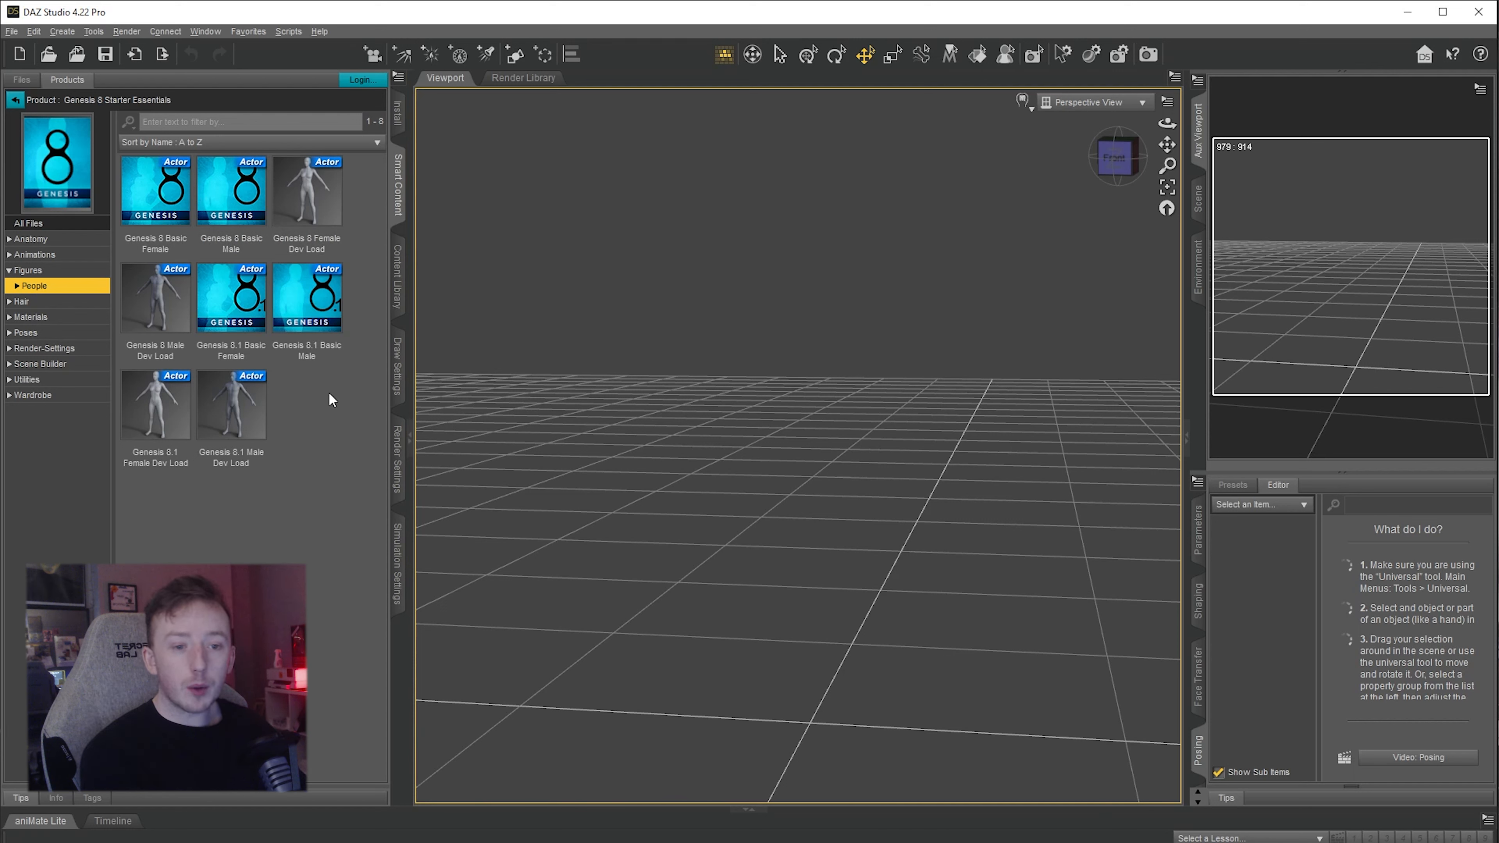
# Add the Genesis 8.1 Basic Male figure to the empty scene and get a close-up of its head
pyautogui.doubleClick(312, 310)
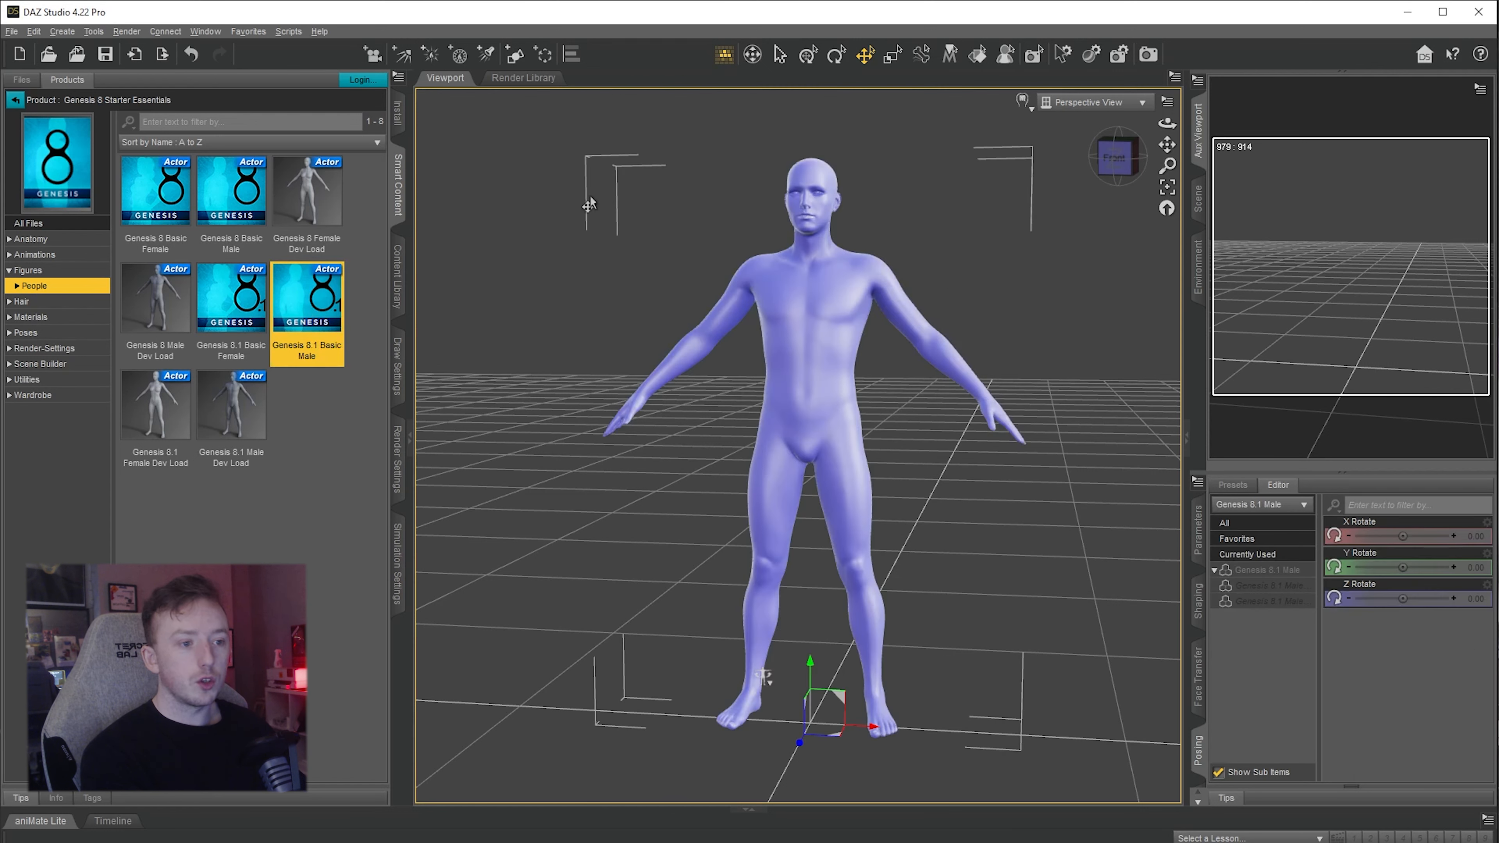
pyautogui.moveTo(1167, 166); pyautogui.dragTo(1167, 187)
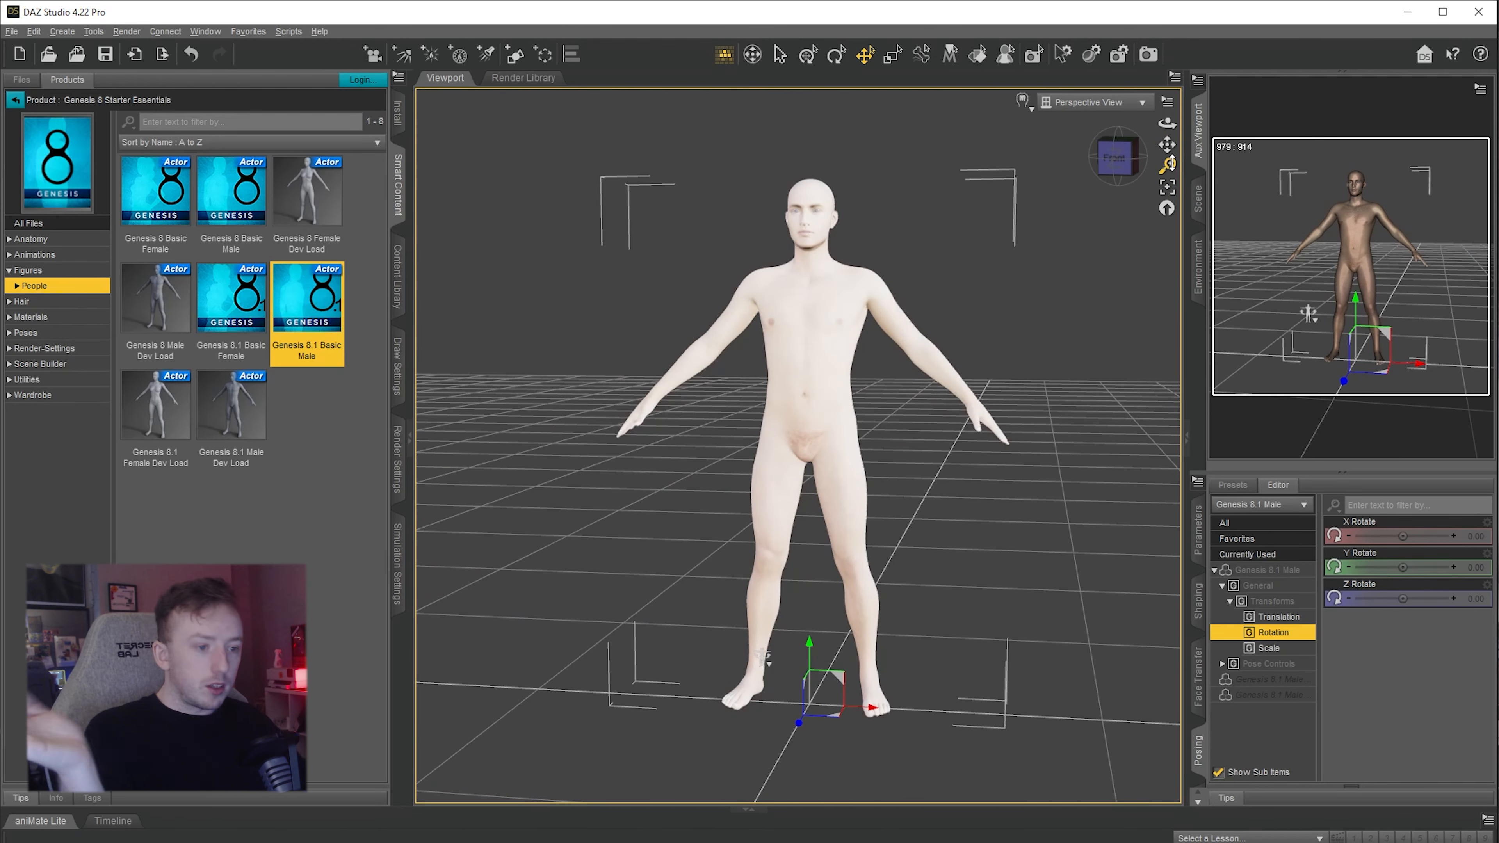
pyautogui.moveTo(1171, 165)
pyautogui.mouseDown()
pyautogui.moveTo(1166, 145)
pyautogui.moveTo(1186, 145)
pyautogui.moveTo(1167, 177)
pyautogui.moveTo(1167, 137)
pyautogui.moveTo(1167, 186)
pyautogui.mouseUp()
pyautogui.moveTo(1173, 121); pyautogui.dragTo(1167, 177)
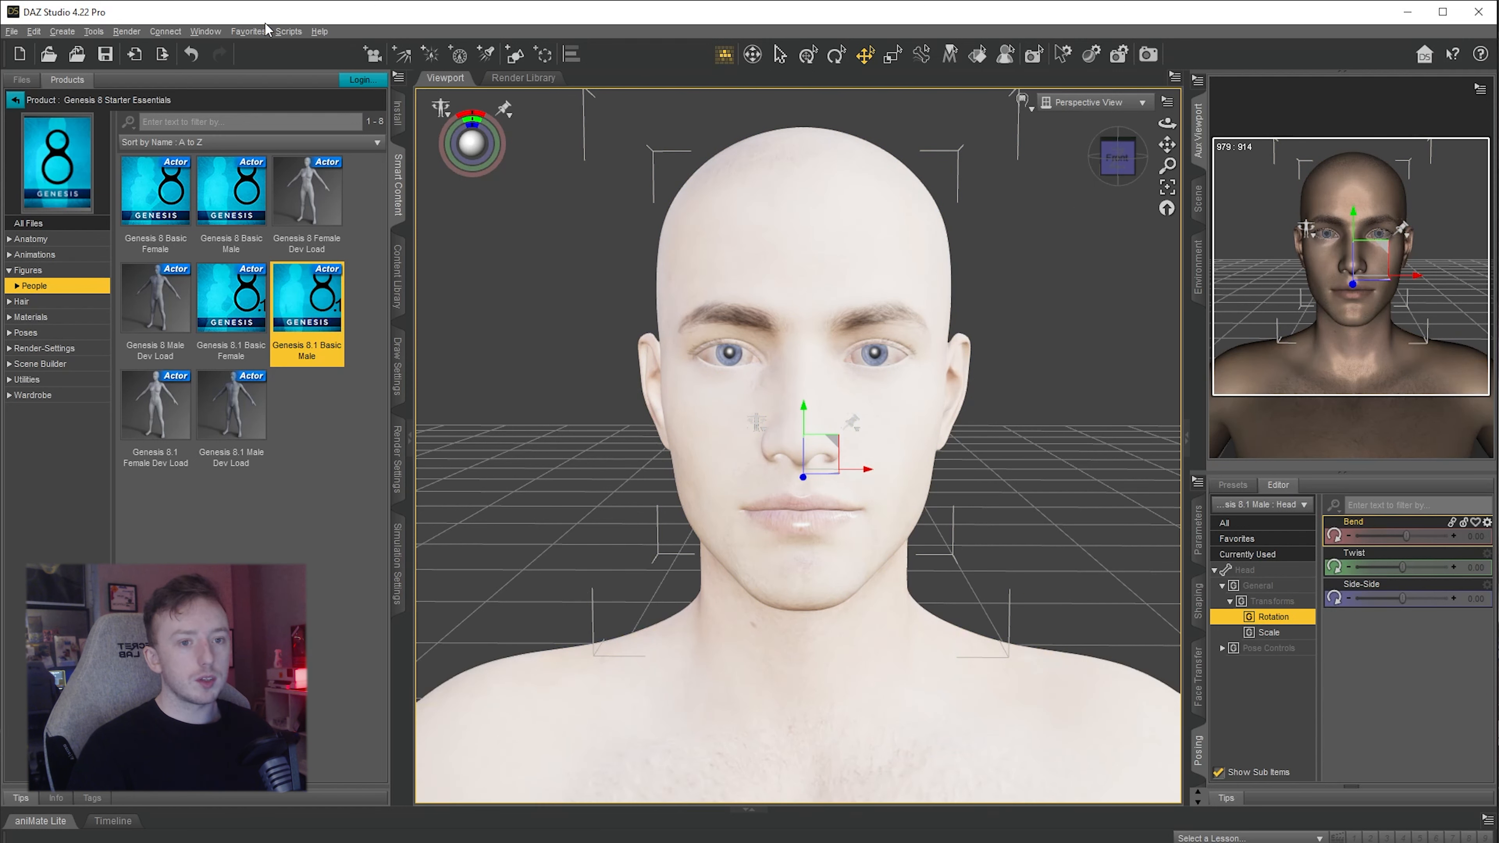
# Show the Surfaces pane, and return to the Posing pane for the figure's head
pyautogui.click(205, 31)
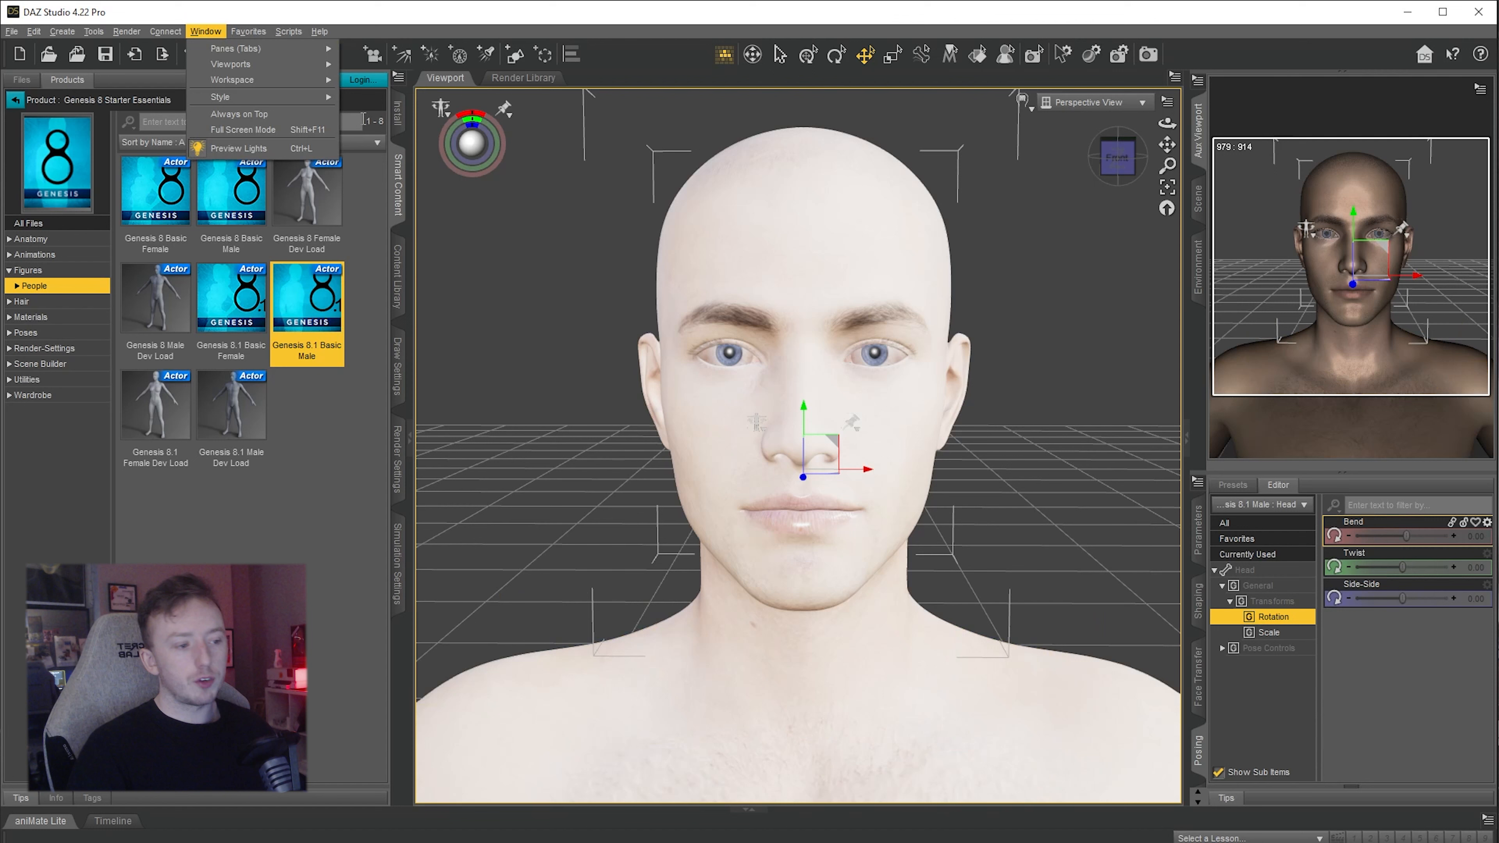
pyautogui.click(438, 121)
pyautogui.click(201, 32)
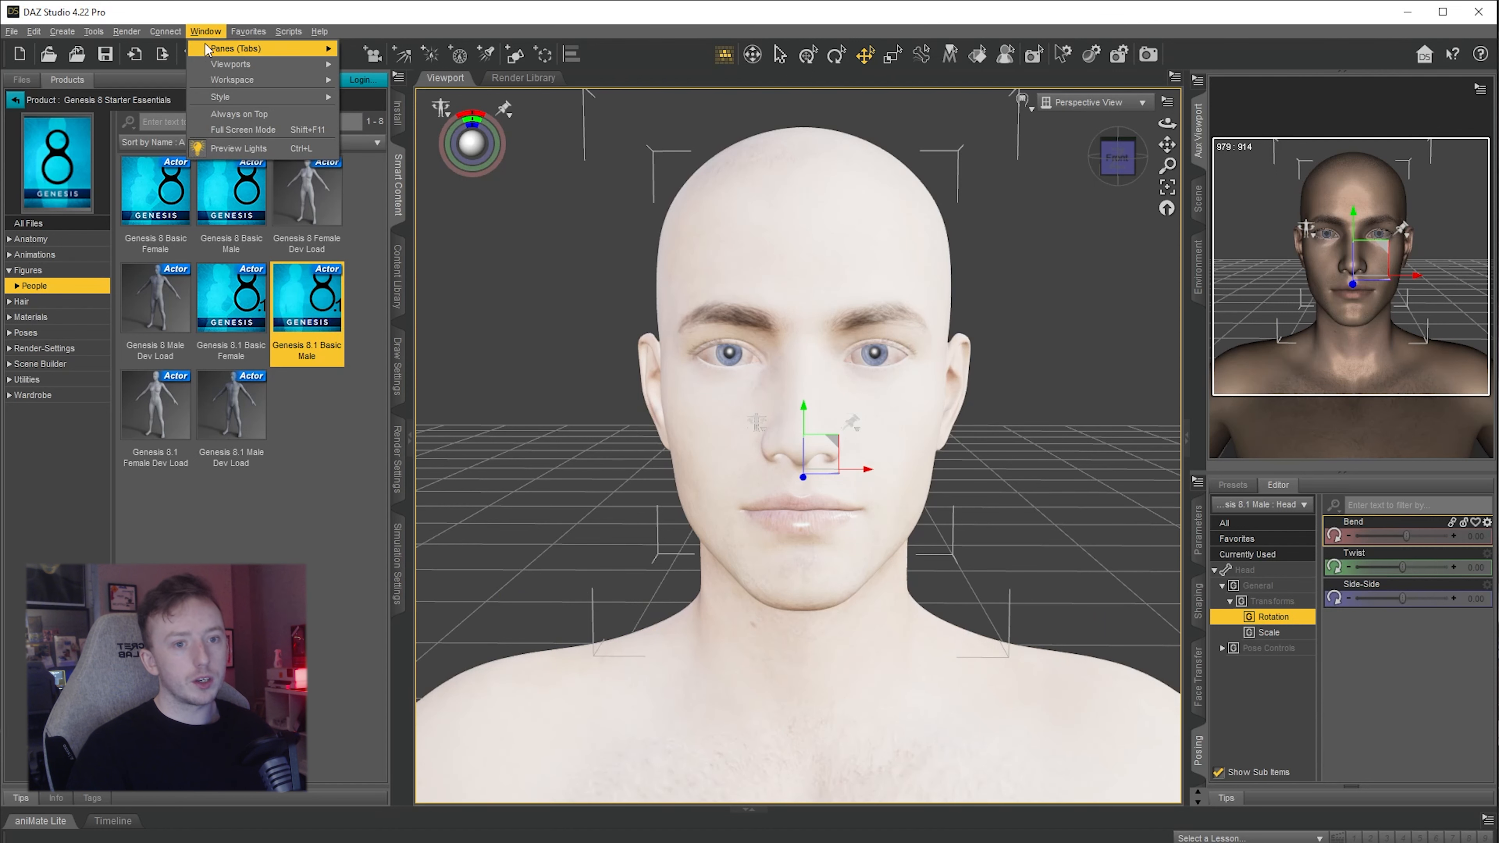
pyautogui.moveTo(207, 49)
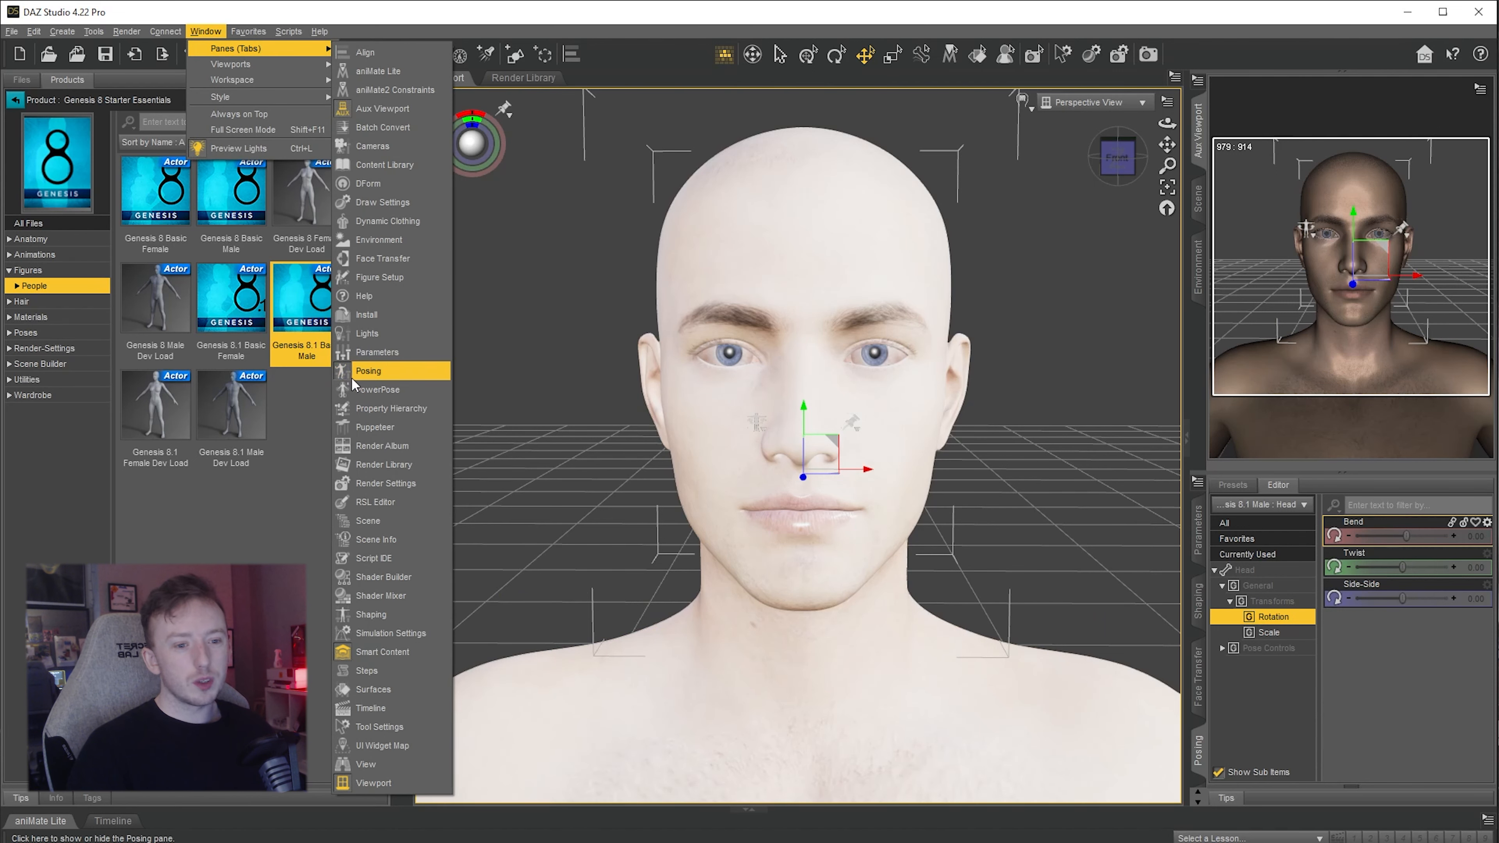
pyautogui.click(379, 376)
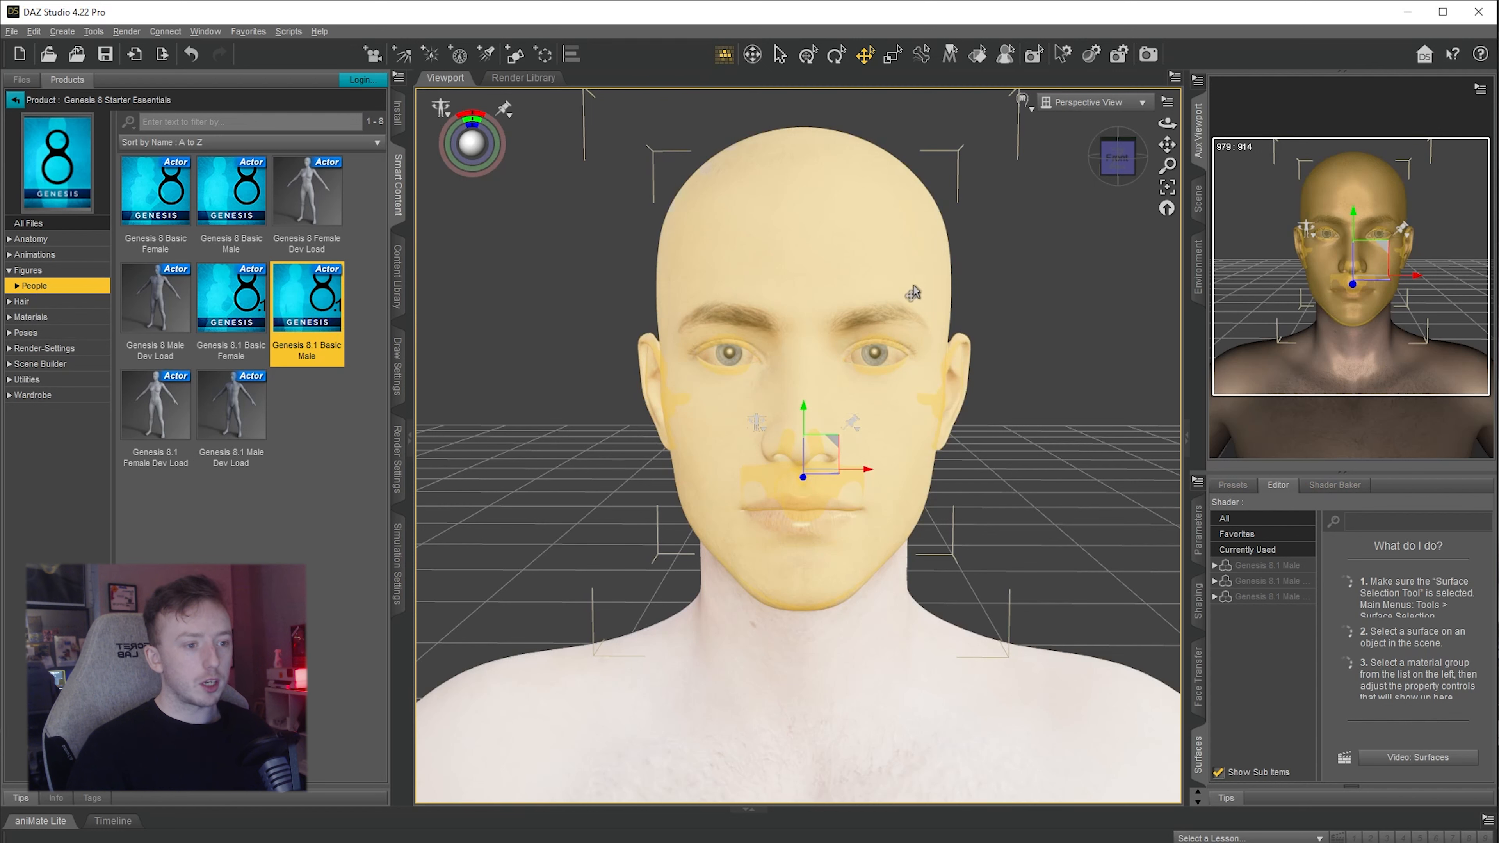
pyautogui.click(206, 31)
pyautogui.moveTo(208, 49)
pyautogui.click(369, 379)
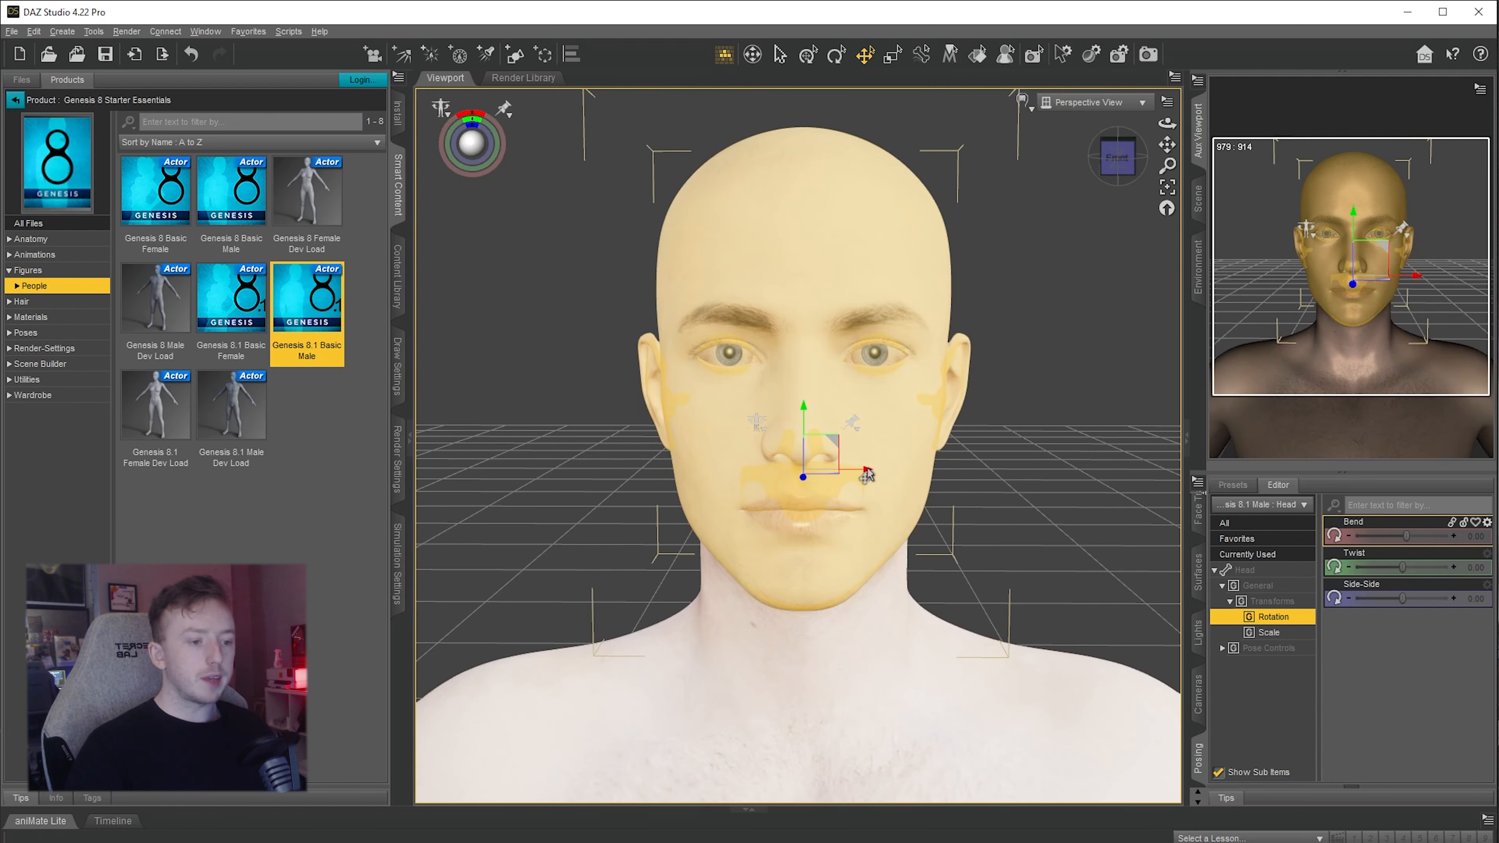
# Try posing the head by pulling it directly in the viewport and adjusting its Bend, and undo these changes
pyautogui.moveTo(867, 475)
pyautogui.mouseDown()
pyautogui.moveTo(907, 492)
pyautogui.moveTo(814, 508)
pyautogui.moveTo(920, 550)
pyautogui.moveTo(865, 482)
pyautogui.mouseUp()
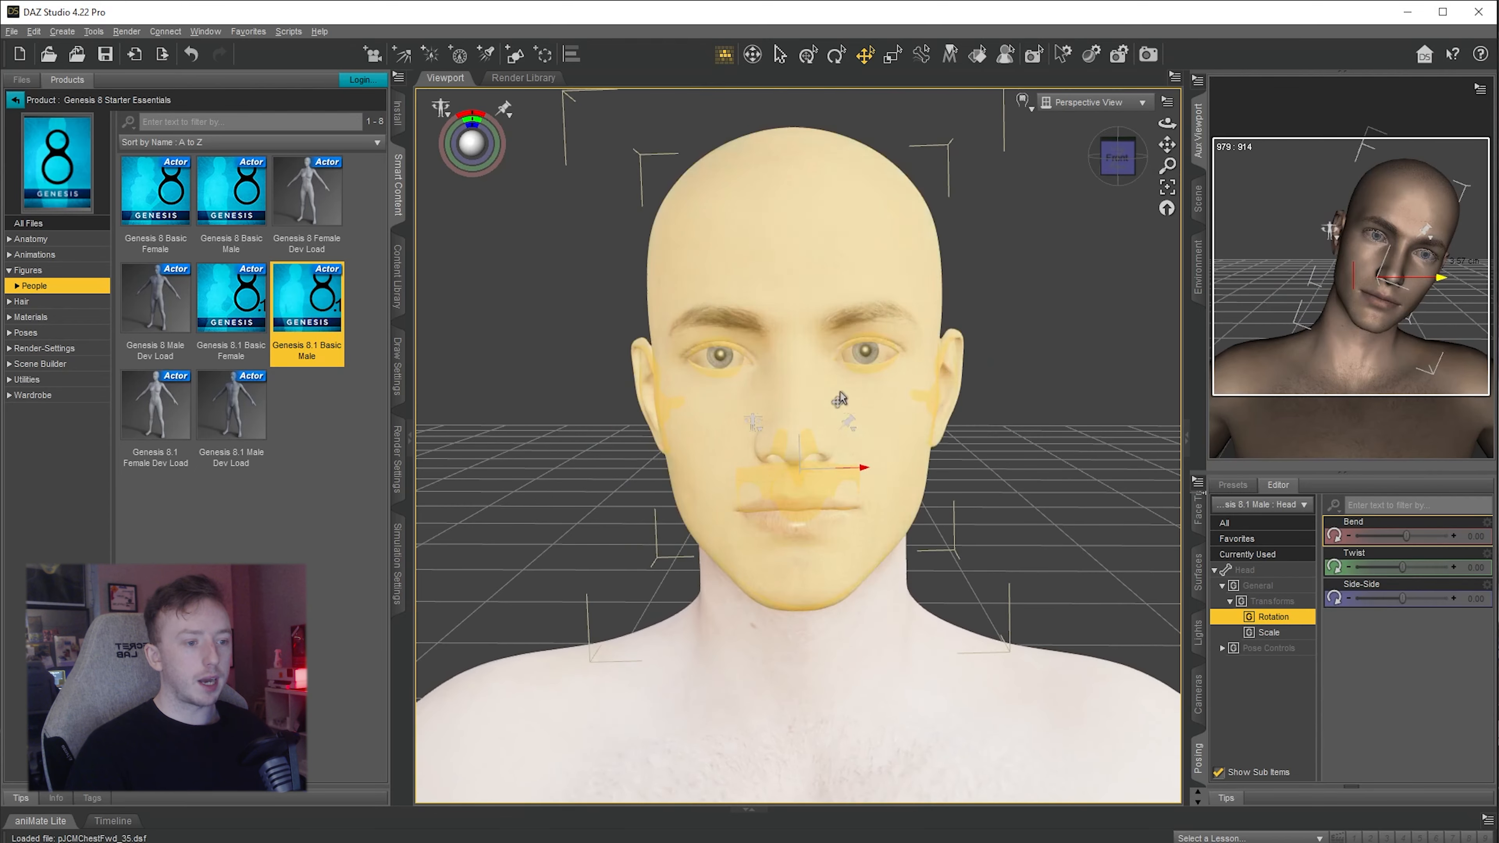
pyautogui.moveTo(840, 400); pyautogui.dragTo(814, 534)
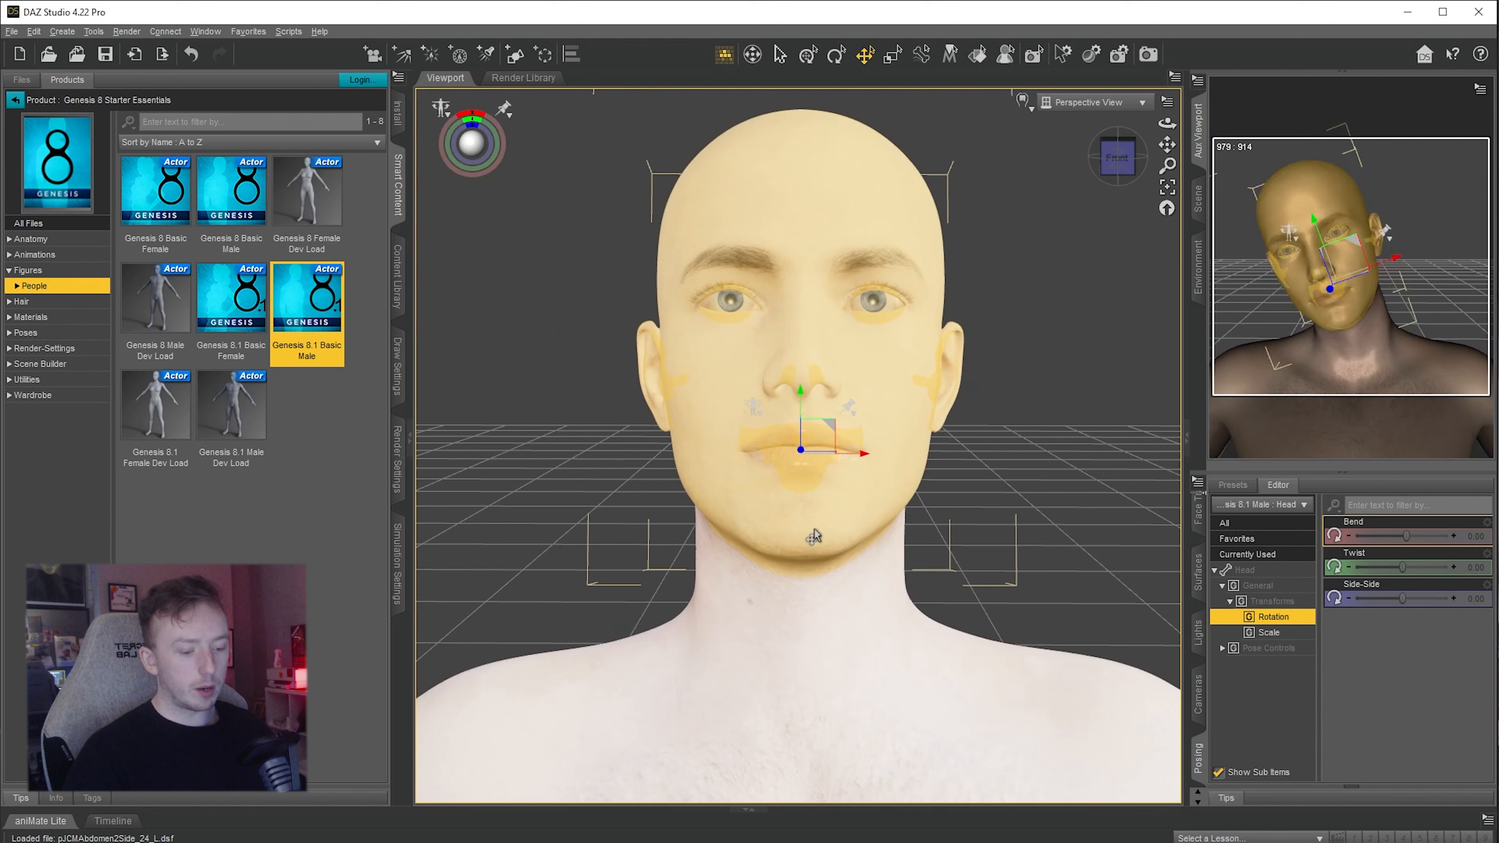
pyautogui.hotkey('ctrl', 'z')
pyautogui.moveTo(1406, 536)
pyautogui.mouseDown()
pyautogui.moveTo(1360, 551)
pyautogui.moveTo(1412, 550)
pyautogui.mouseUp()
pyautogui.hotkey('ctrl', 'z')
pyautogui.hotkey('ctrl', 'z')
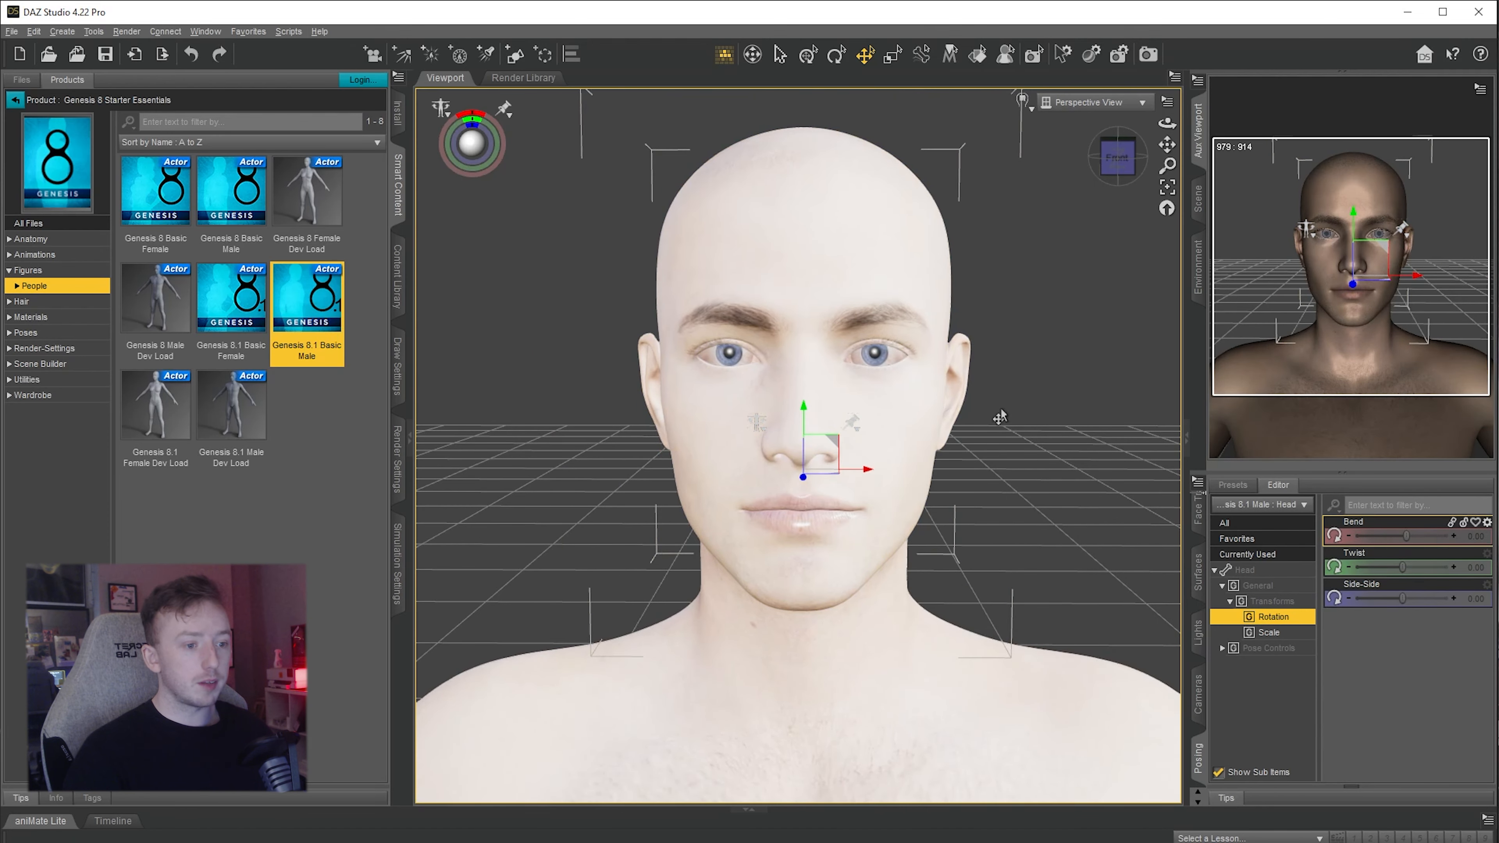
# Undo back to the empty scene, add Genesis 8.1 Basic Male again and select its head
pyautogui.hotkey('ctrl', 'z')
pyautogui.hotkey('ctrl', 'z')
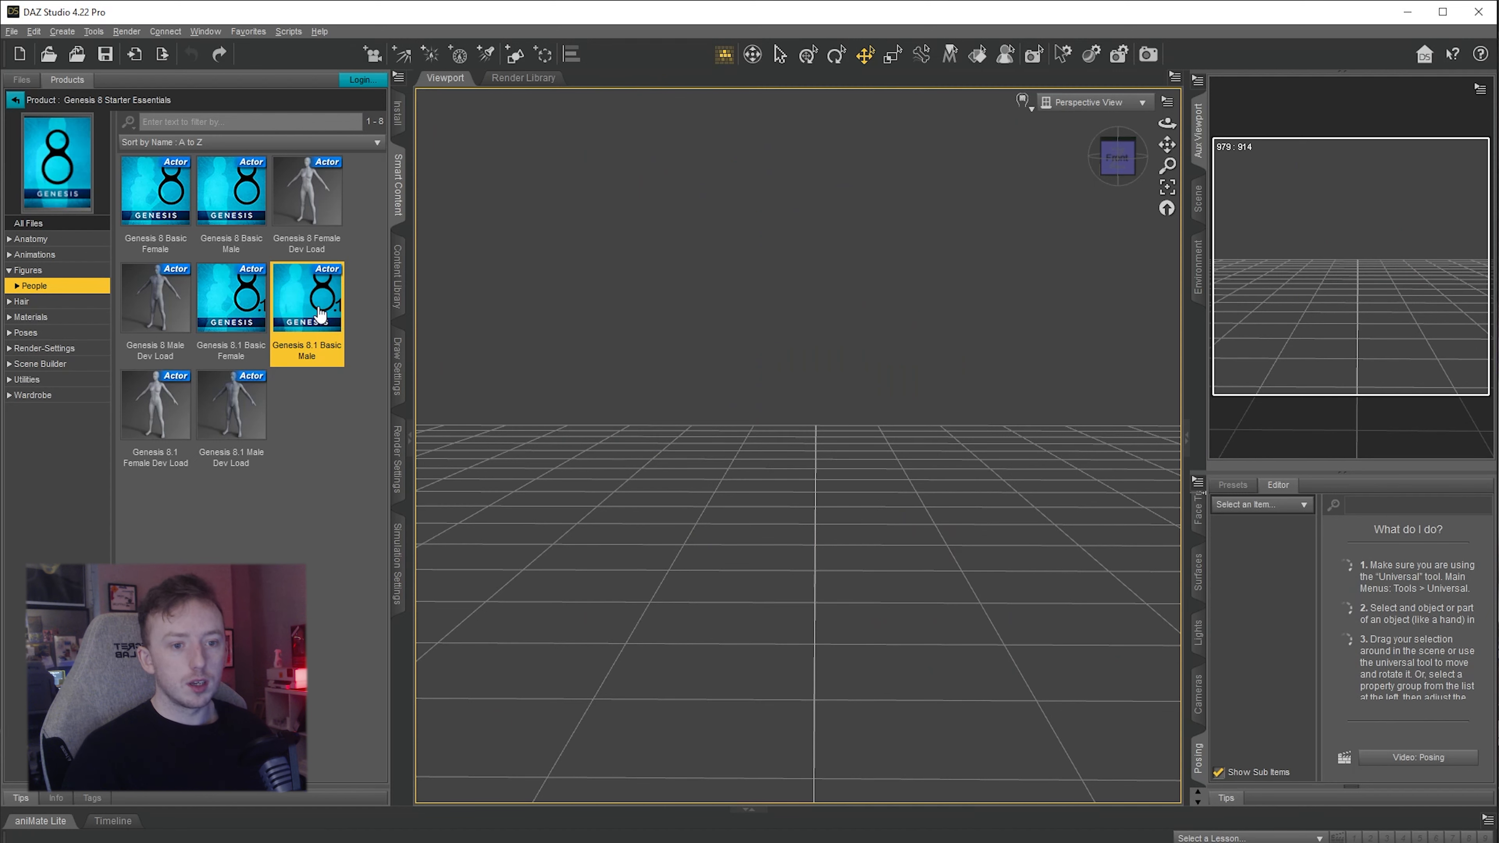
pyautogui.moveTo(314, 306); pyautogui.dragTo(878, 368)
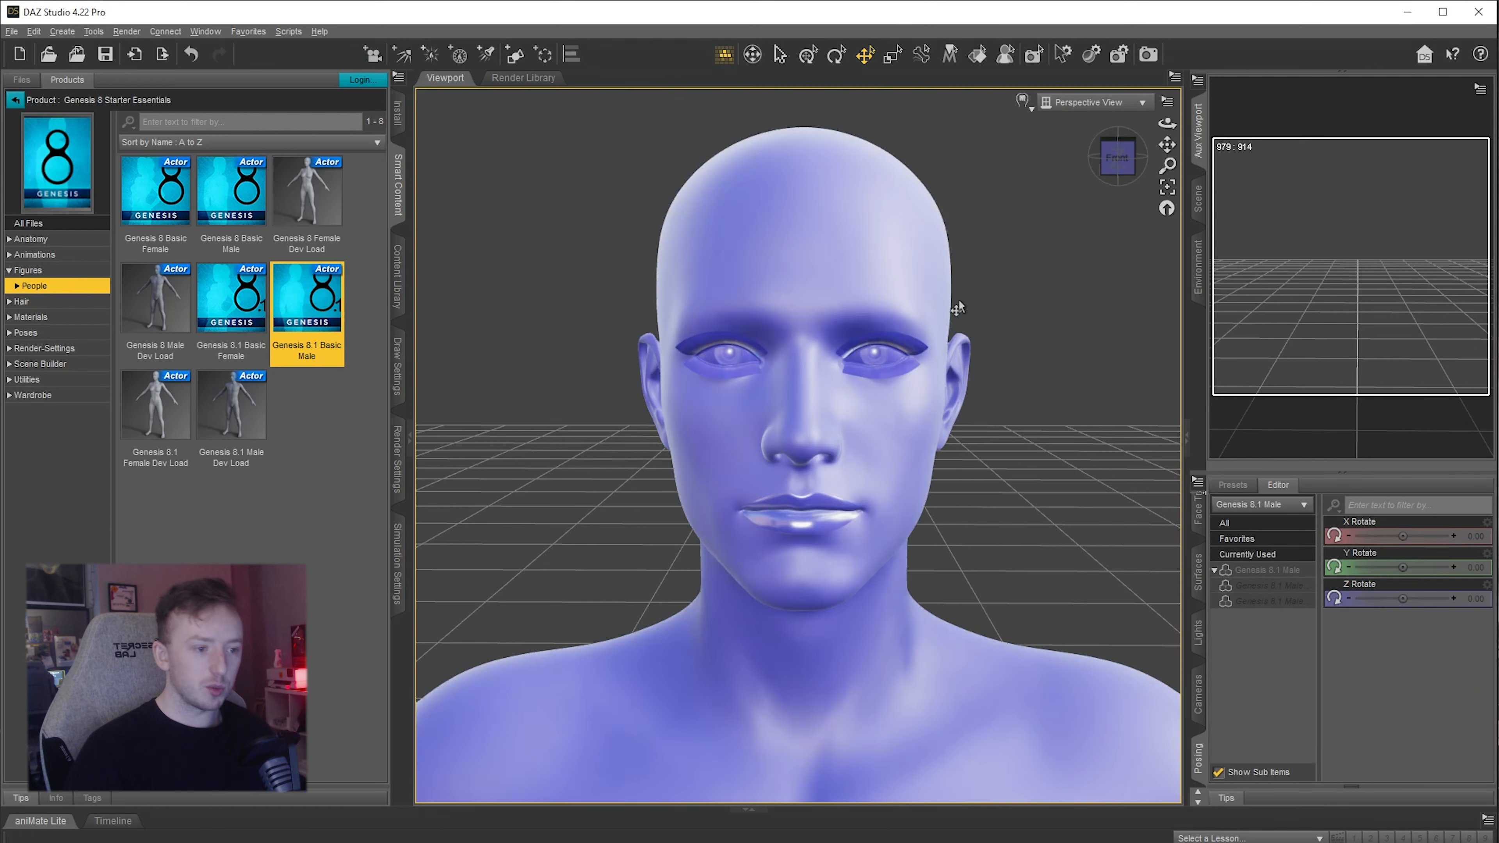
pyautogui.click(909, 283)
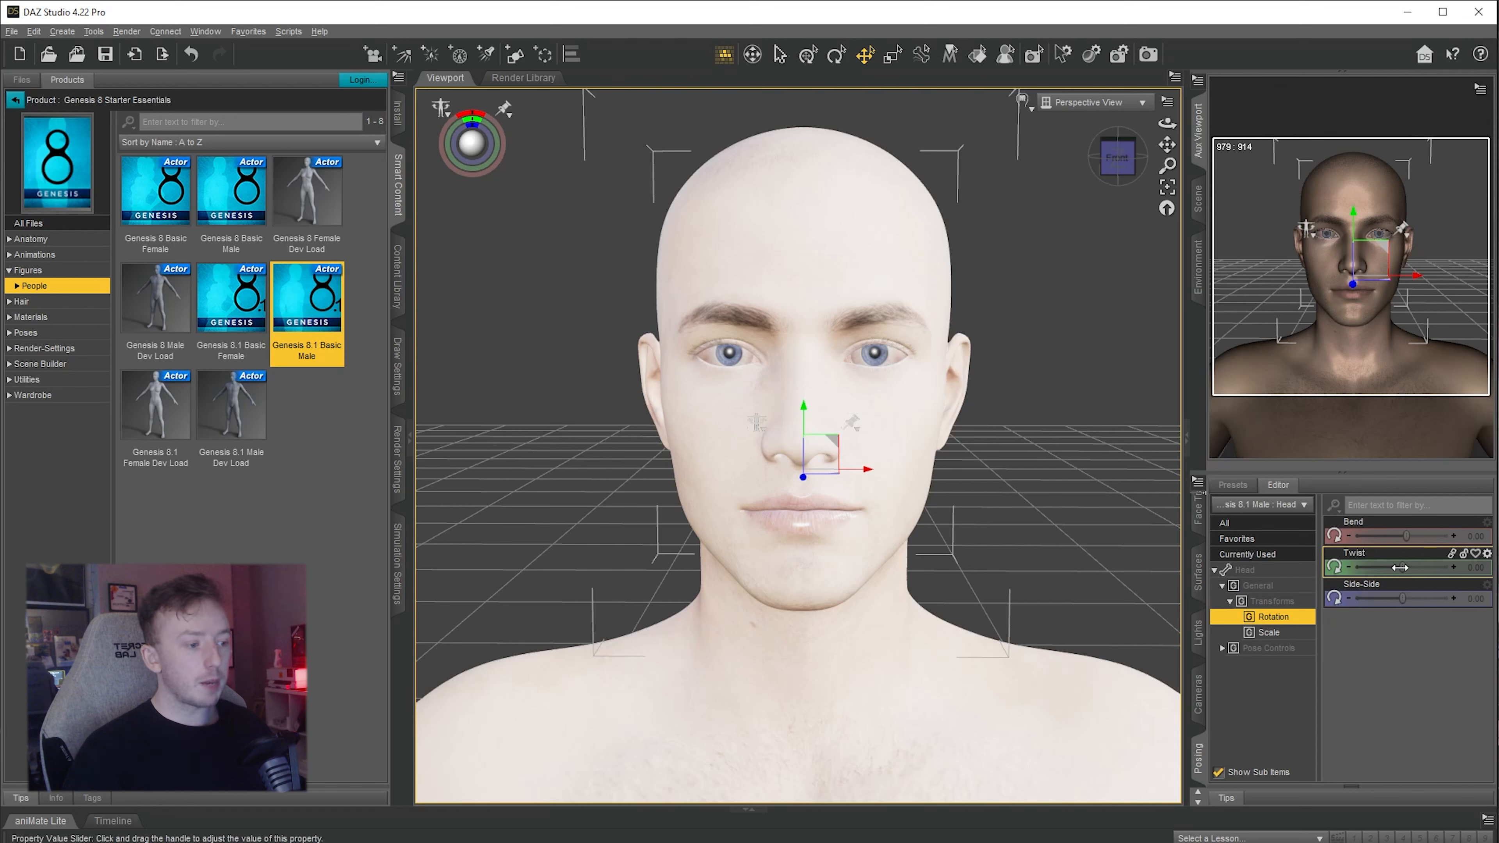
# Try a head Twist of 5.50 and undo it
pyautogui.moveTo(1401, 567); pyautogui.dragTo(1431, 571)
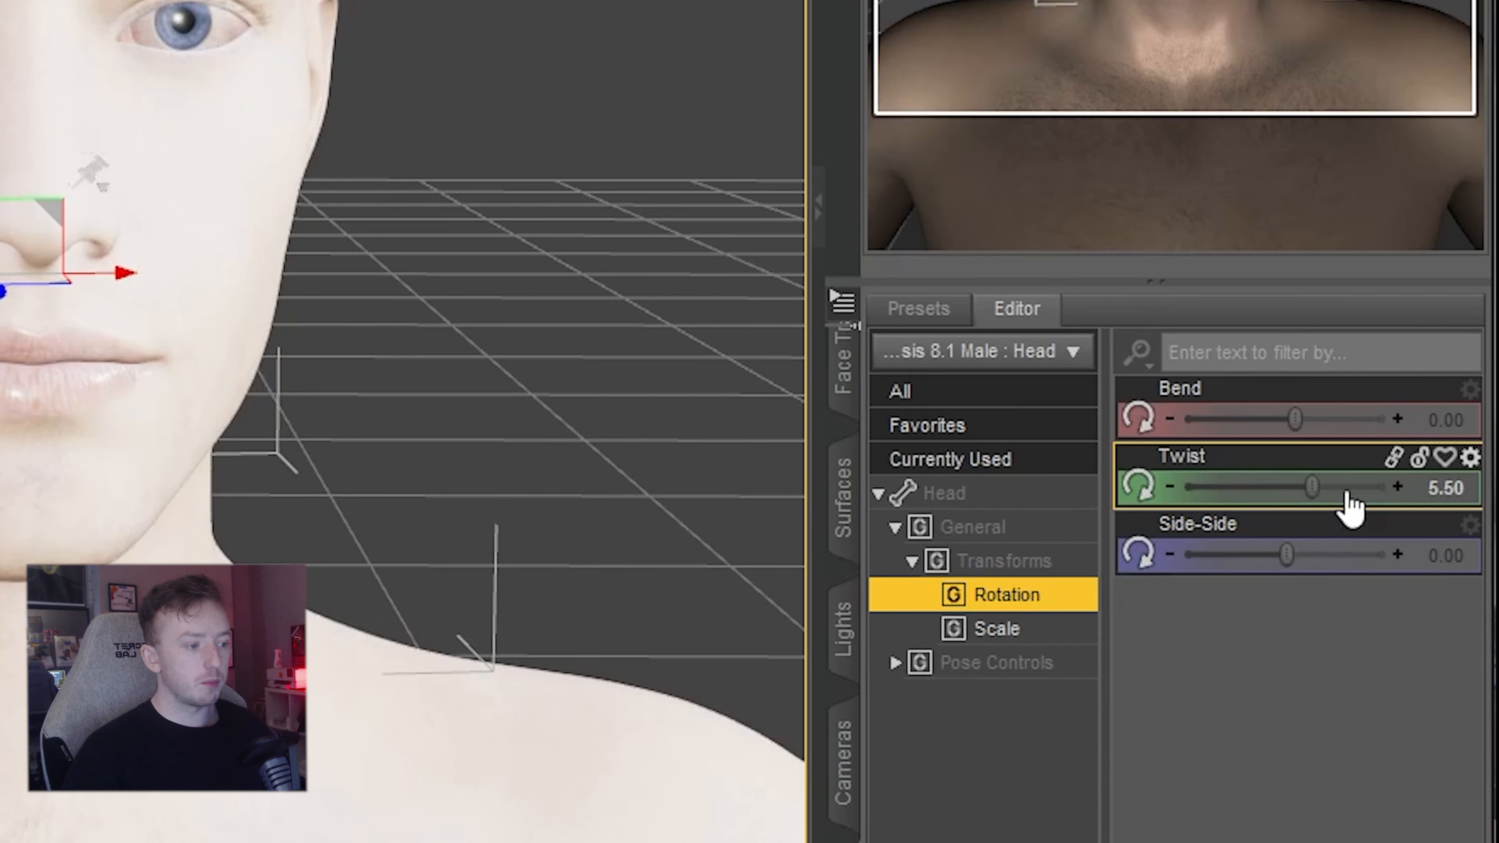
pyautogui.hotkey('ctrl', 'z')
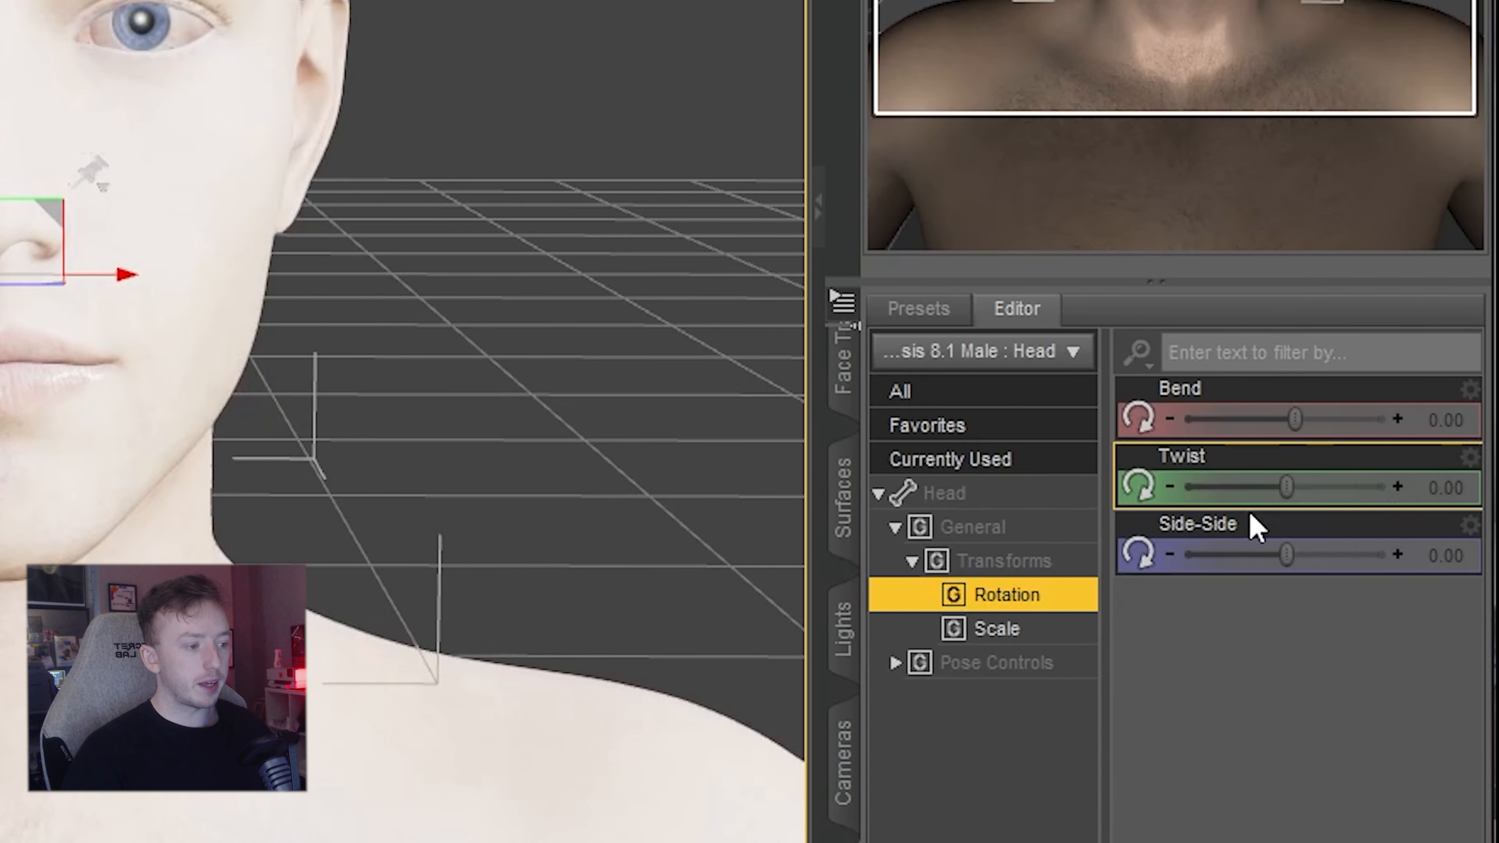
# Set the head's Brow Down, Brow Outer Up Left and Brow Outer Up Right pose controls to 100%
pyautogui.click(946, 496)
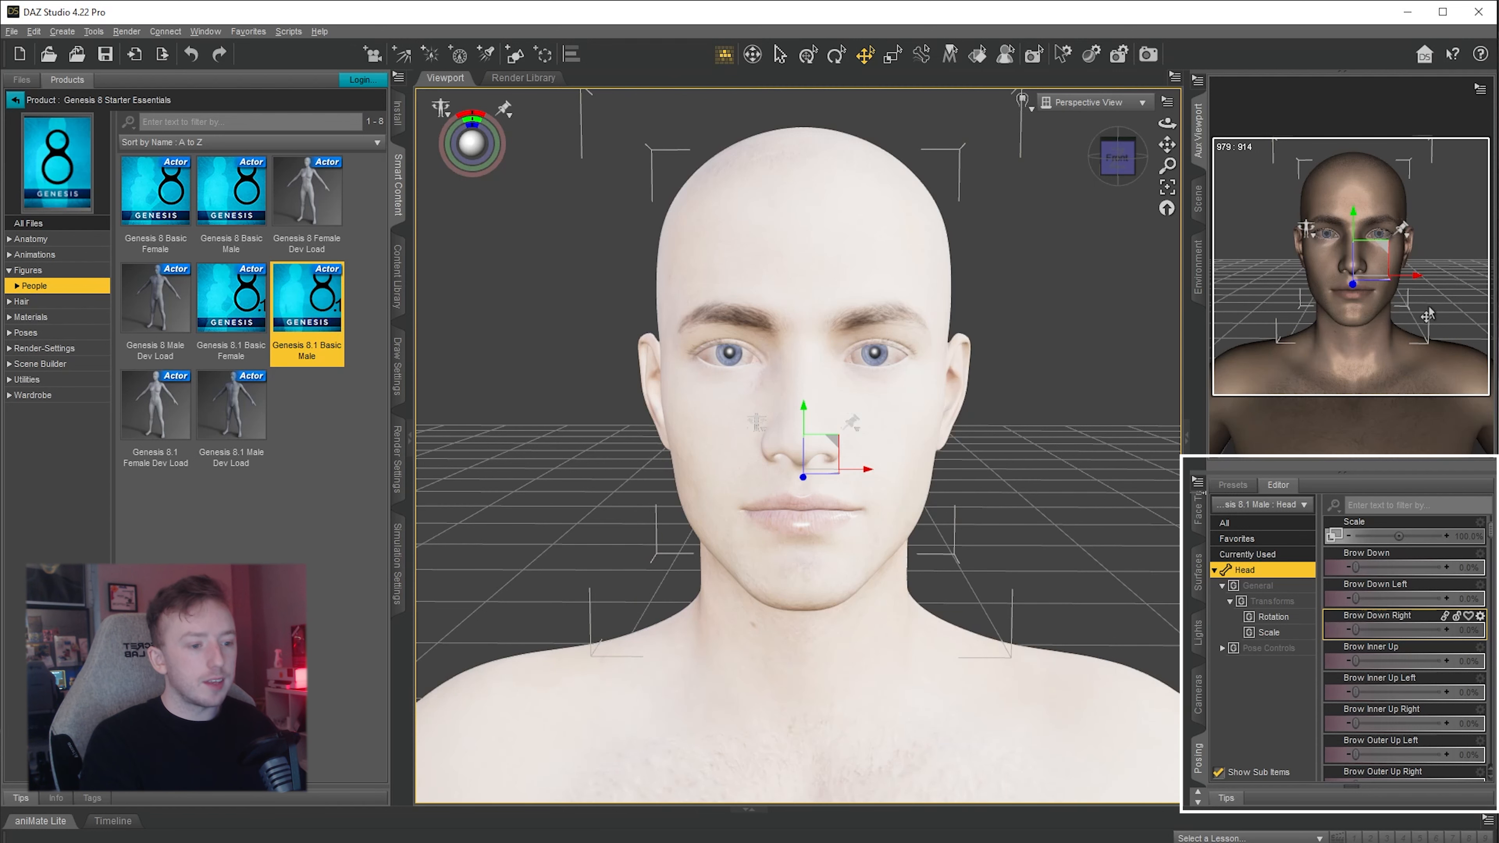
pyautogui.moveTo(1356, 568); pyautogui.dragTo(1447, 571)
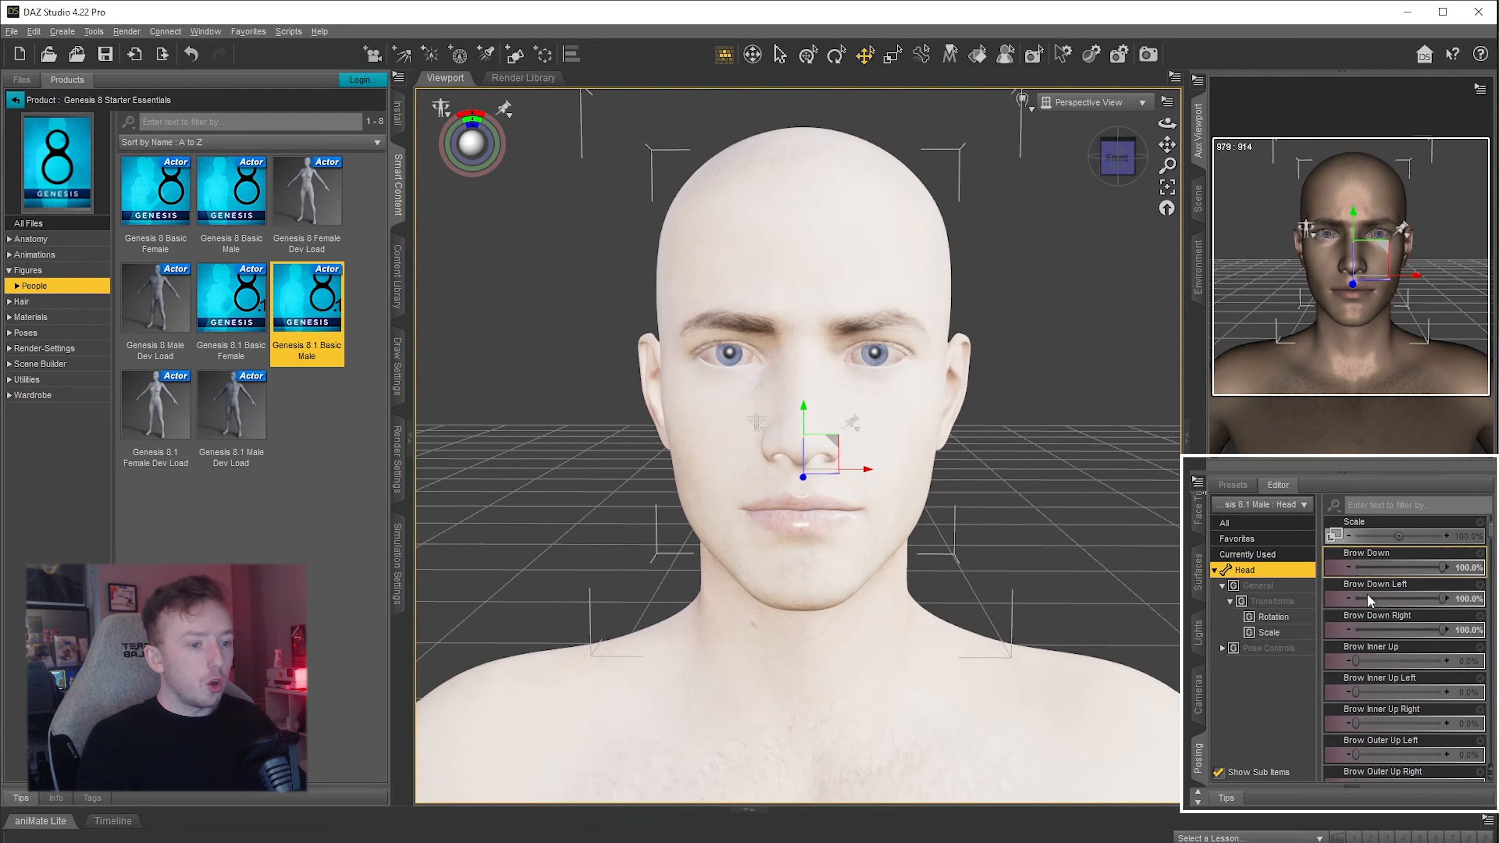
pyautogui.scroll(-1, 1356, 691)
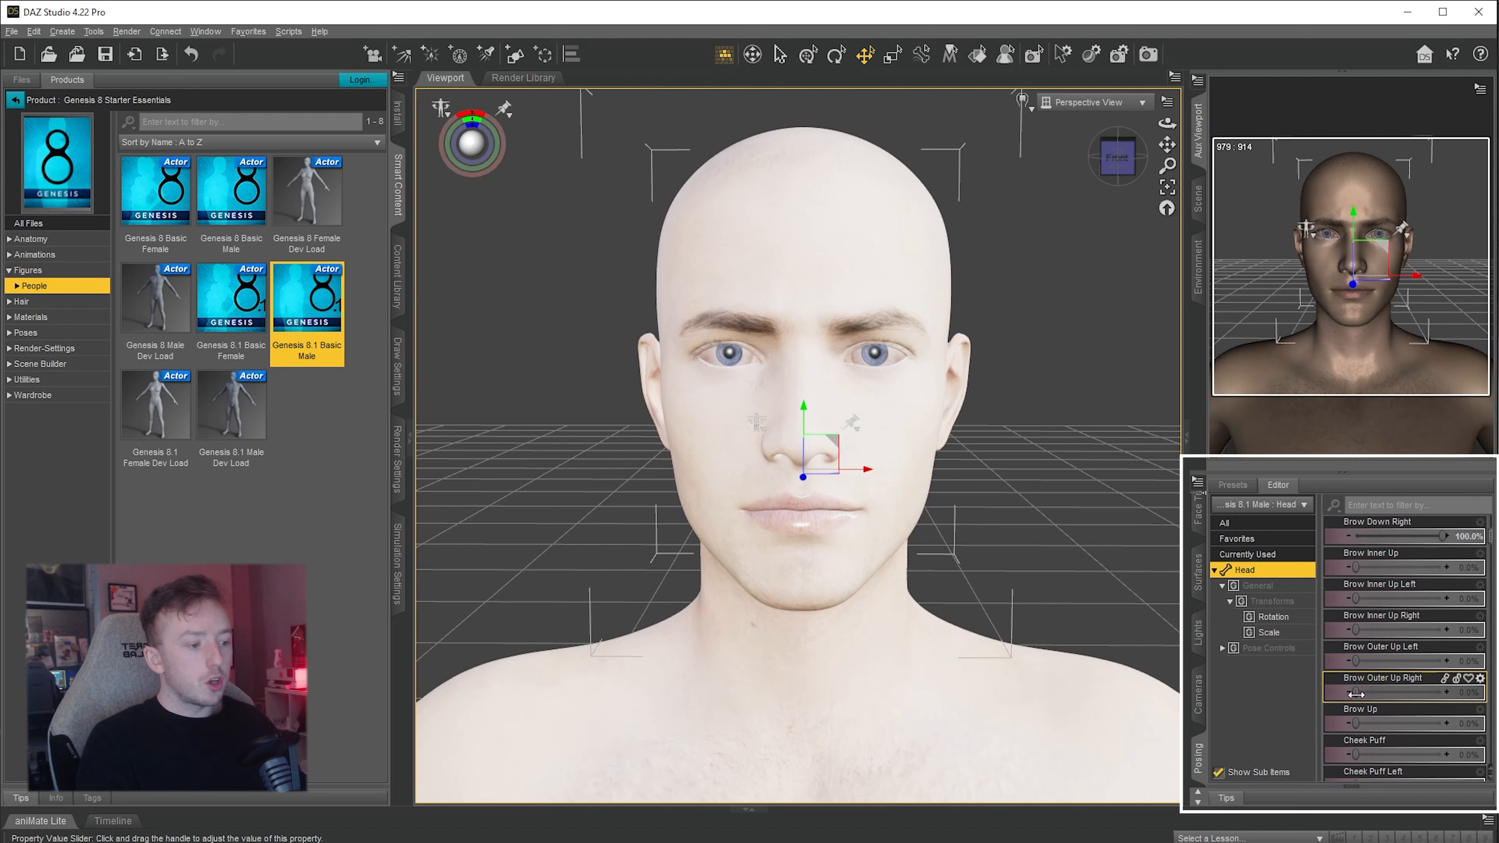
pyautogui.moveTo(1353, 664); pyautogui.dragTo(1444, 661)
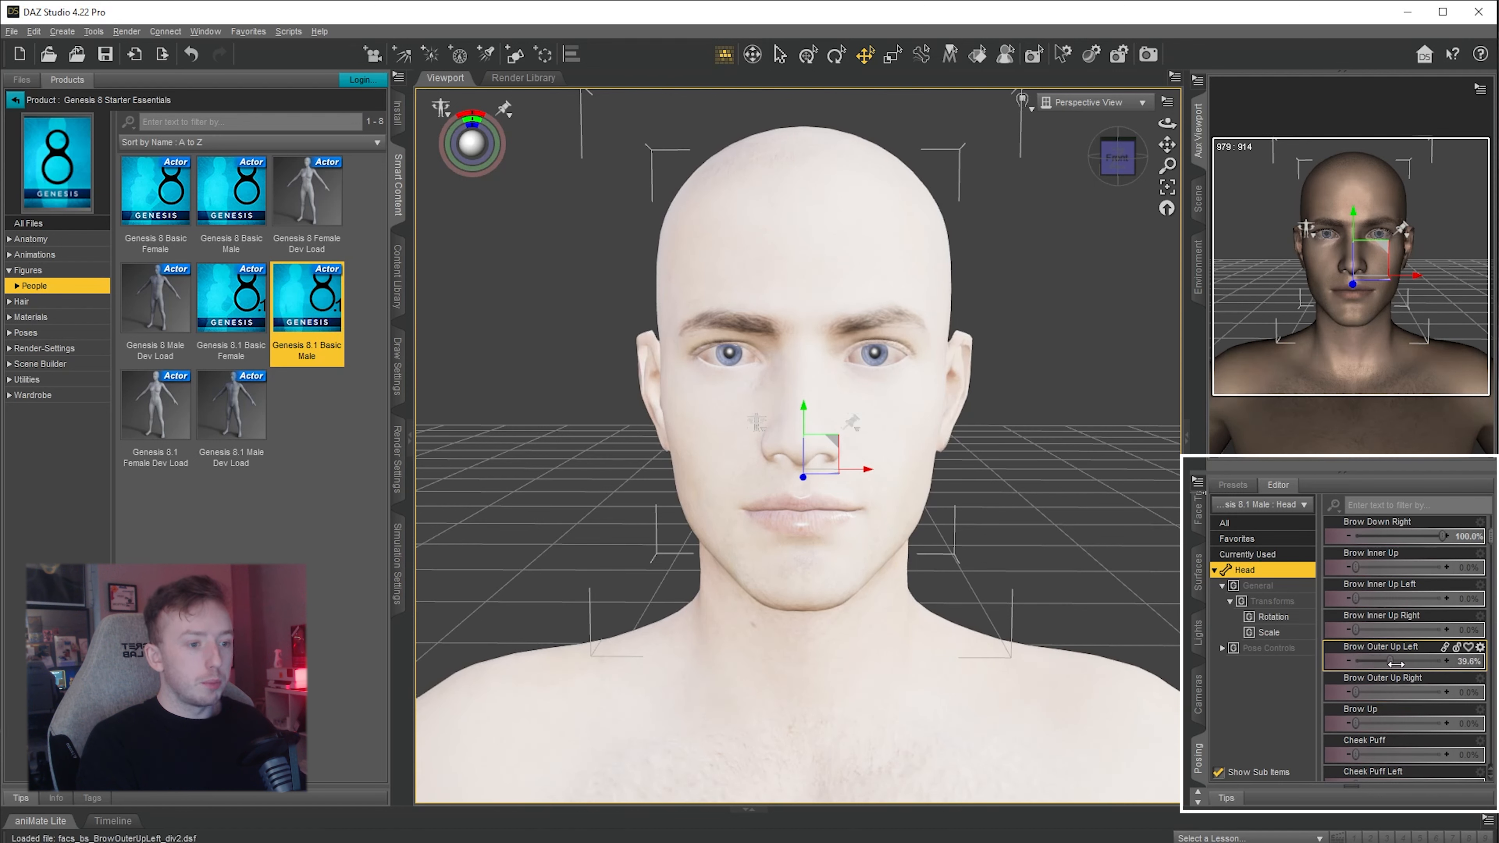
pyautogui.moveTo(1356, 692); pyautogui.dragTo(1443, 692)
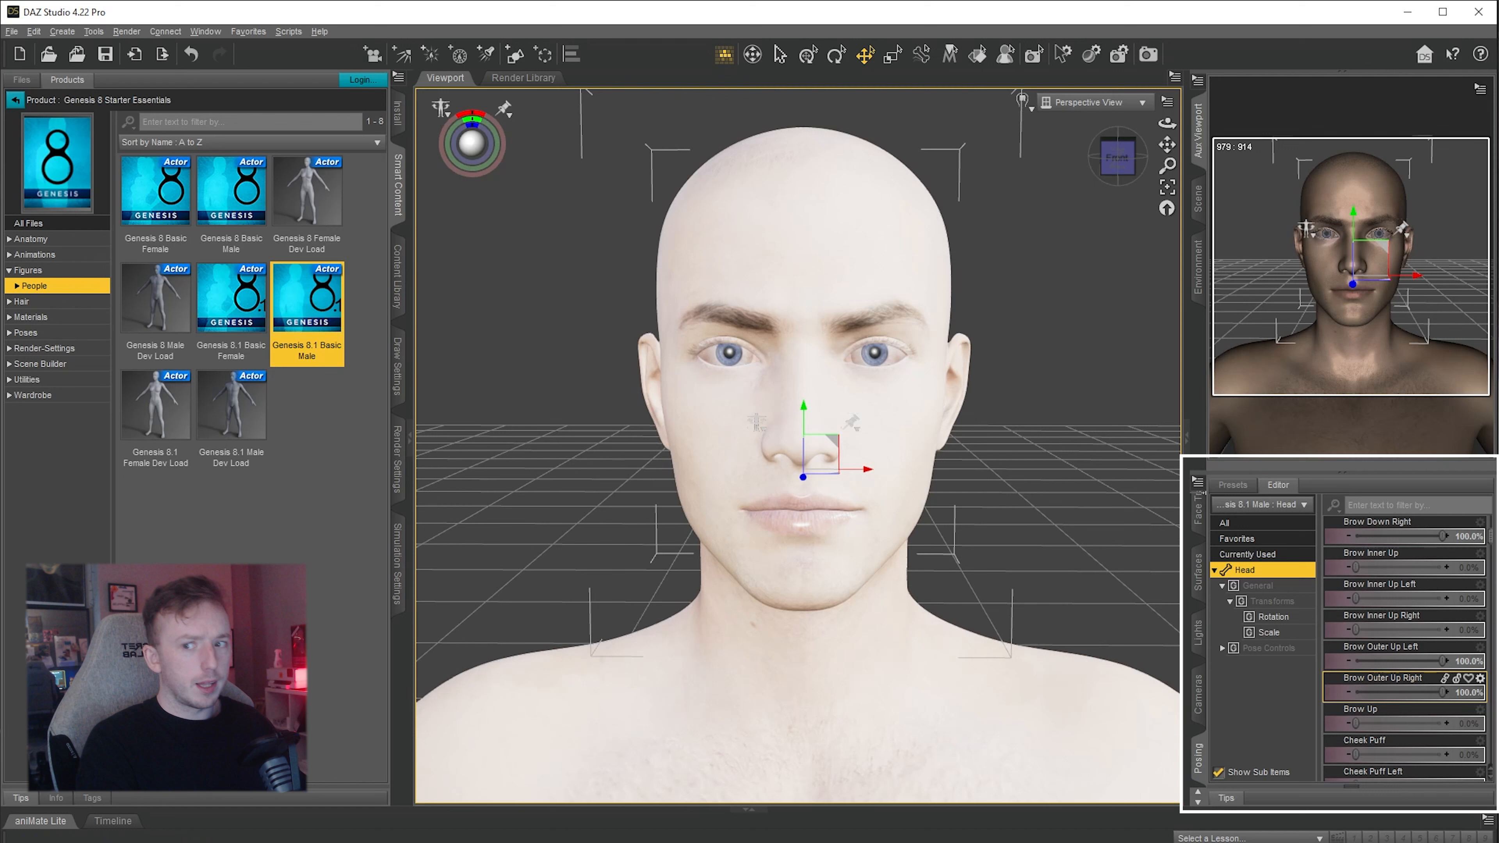
# Set the head's Jaw Open and Angry pose controls to 100%
pyautogui.scroll(-3, 1416, 667)
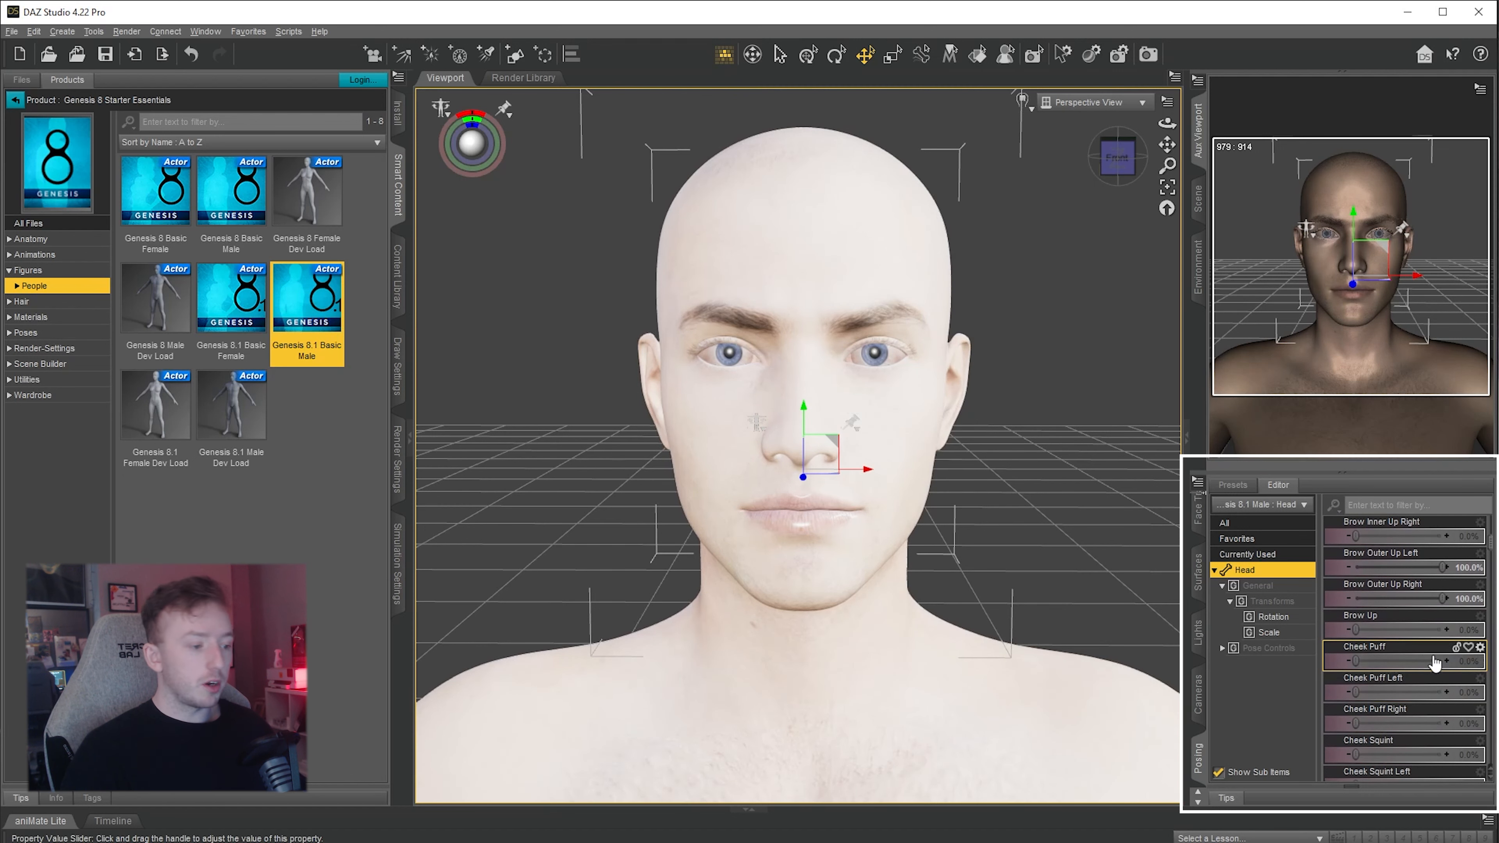
pyautogui.scroll(-3, 1416, 670)
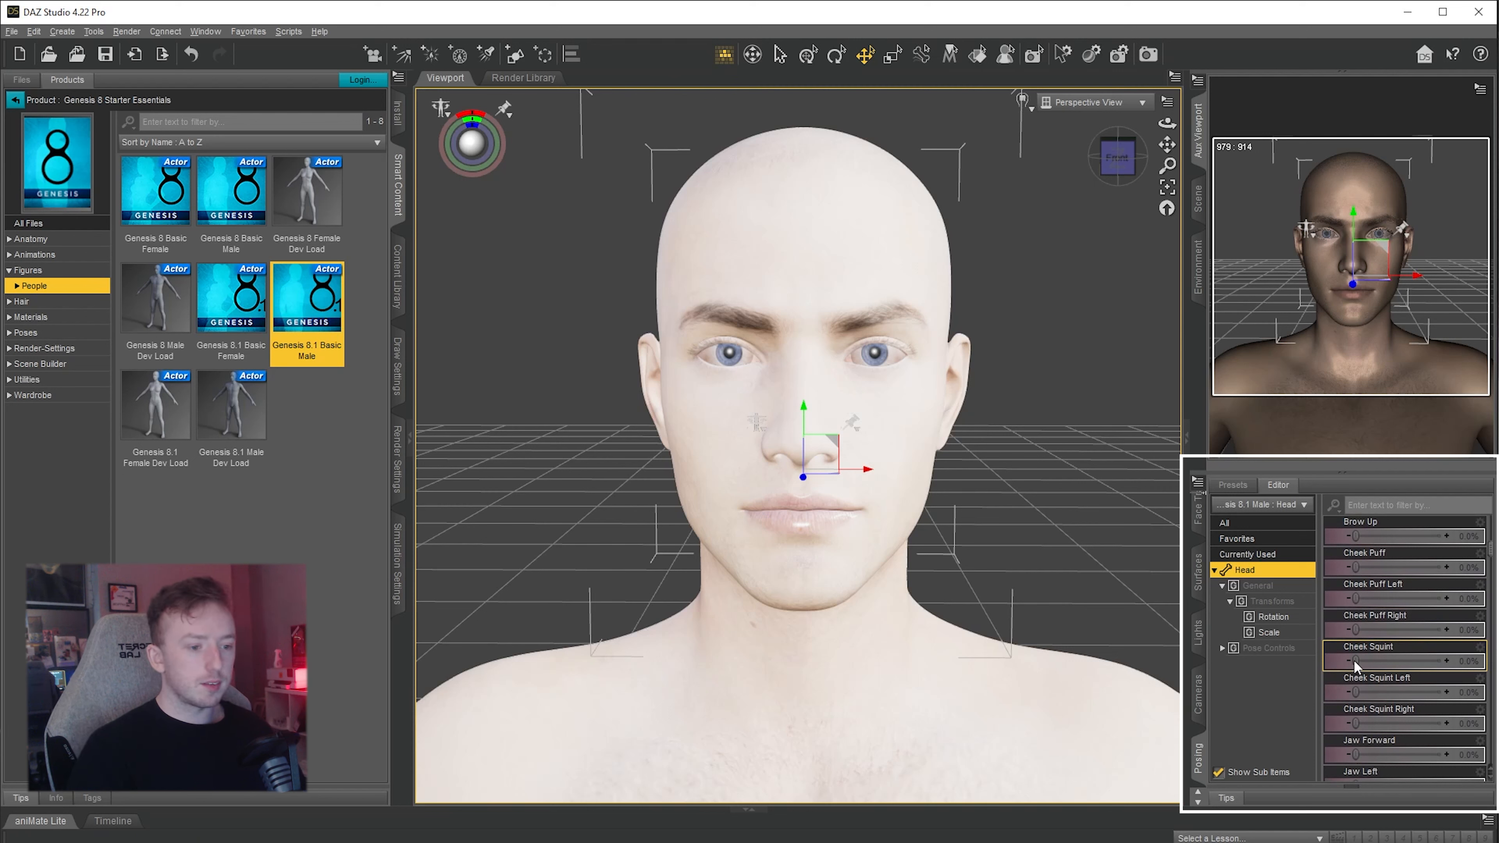
pyautogui.scroll(-6, 1416, 655)
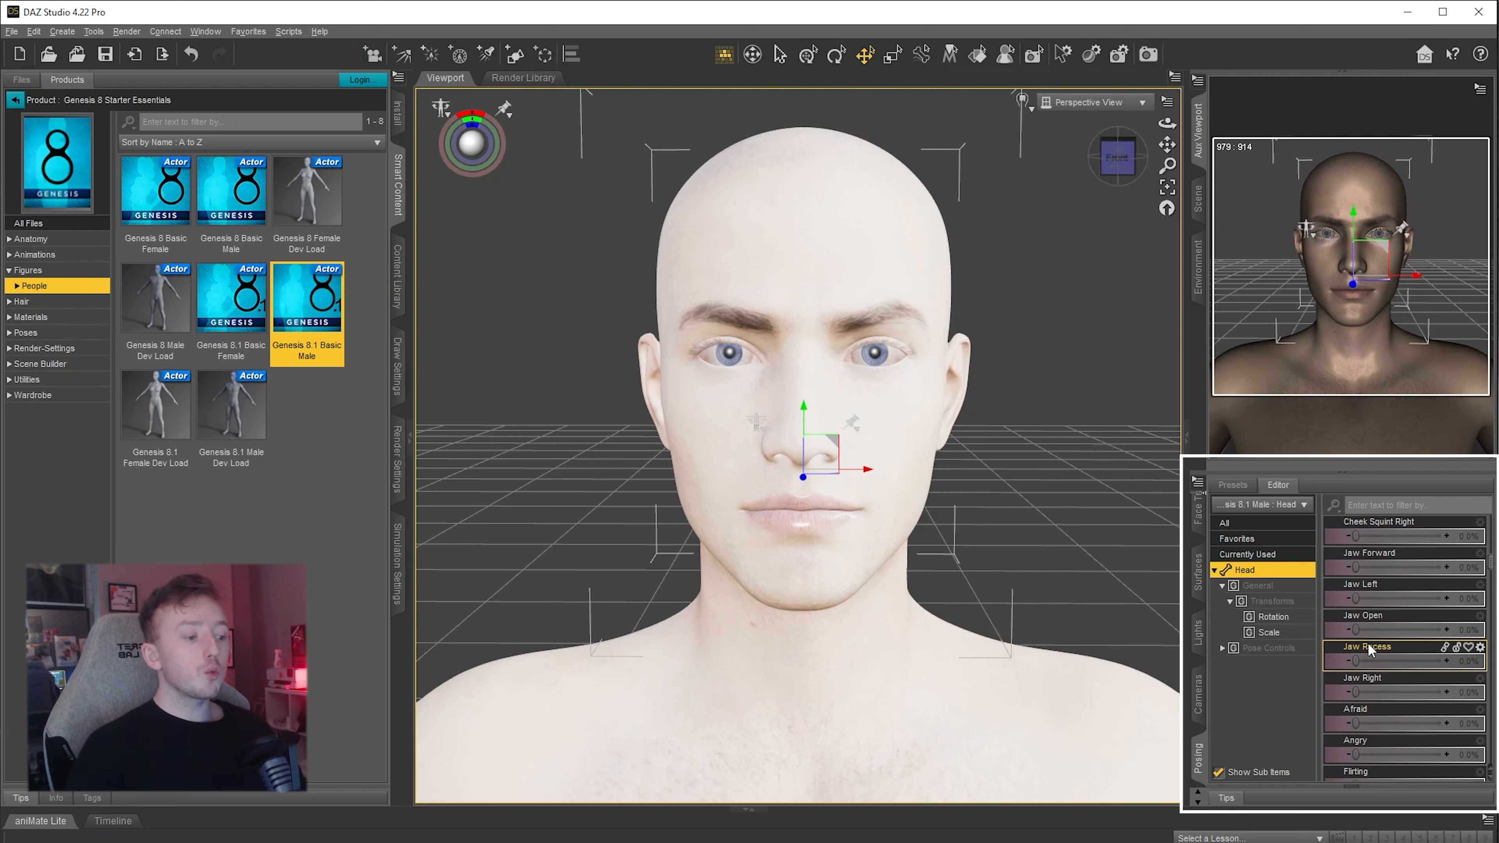
pyautogui.moveTo(1354, 630); pyautogui.dragTo(1443, 630)
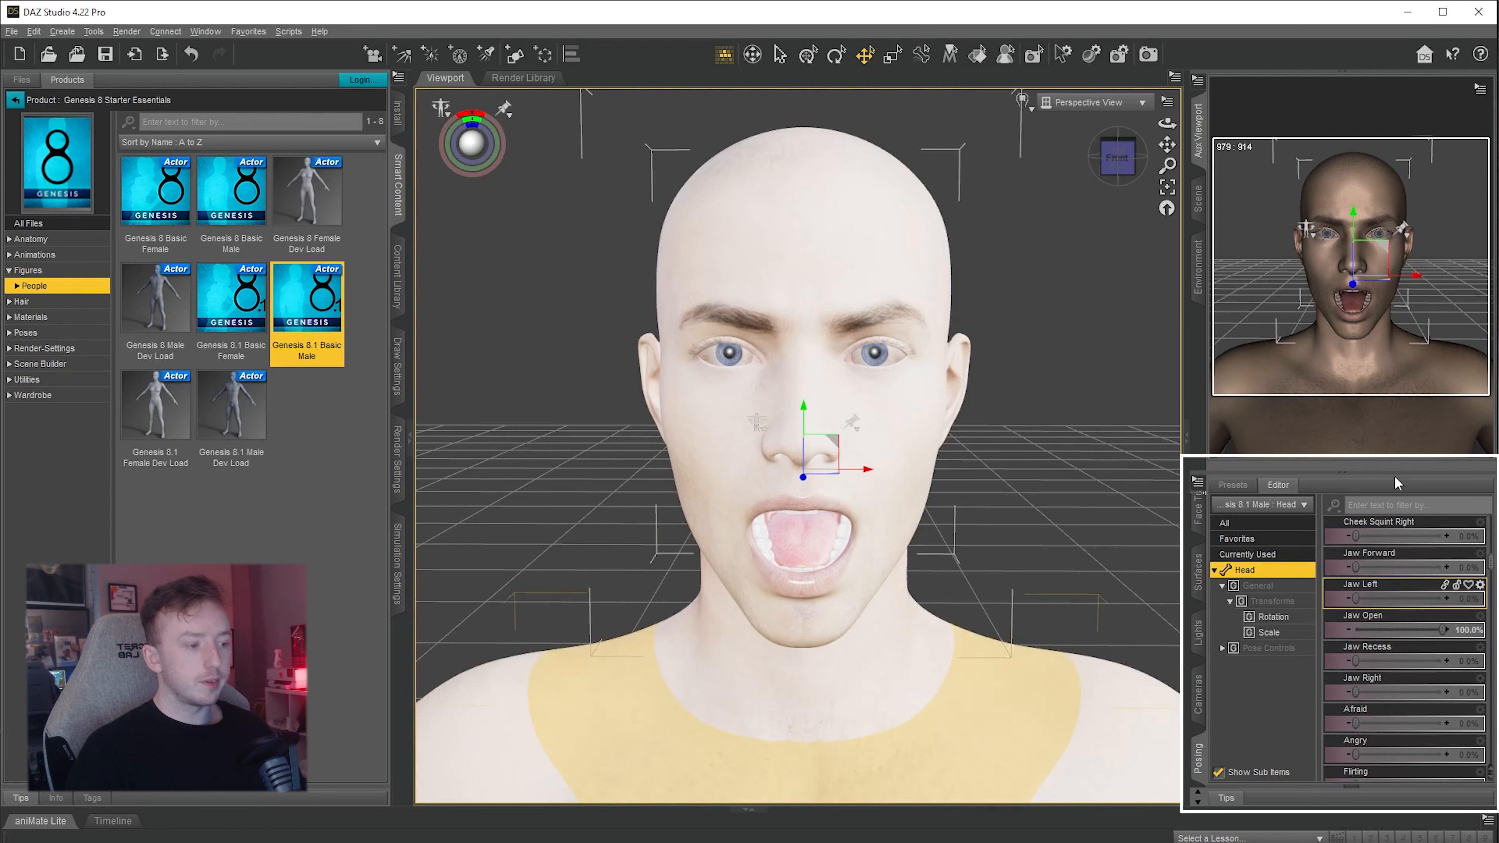
pyautogui.scroll(-6, 1358, 567)
pyautogui.moveTo(1357, 568); pyautogui.dragTo(1443, 568)
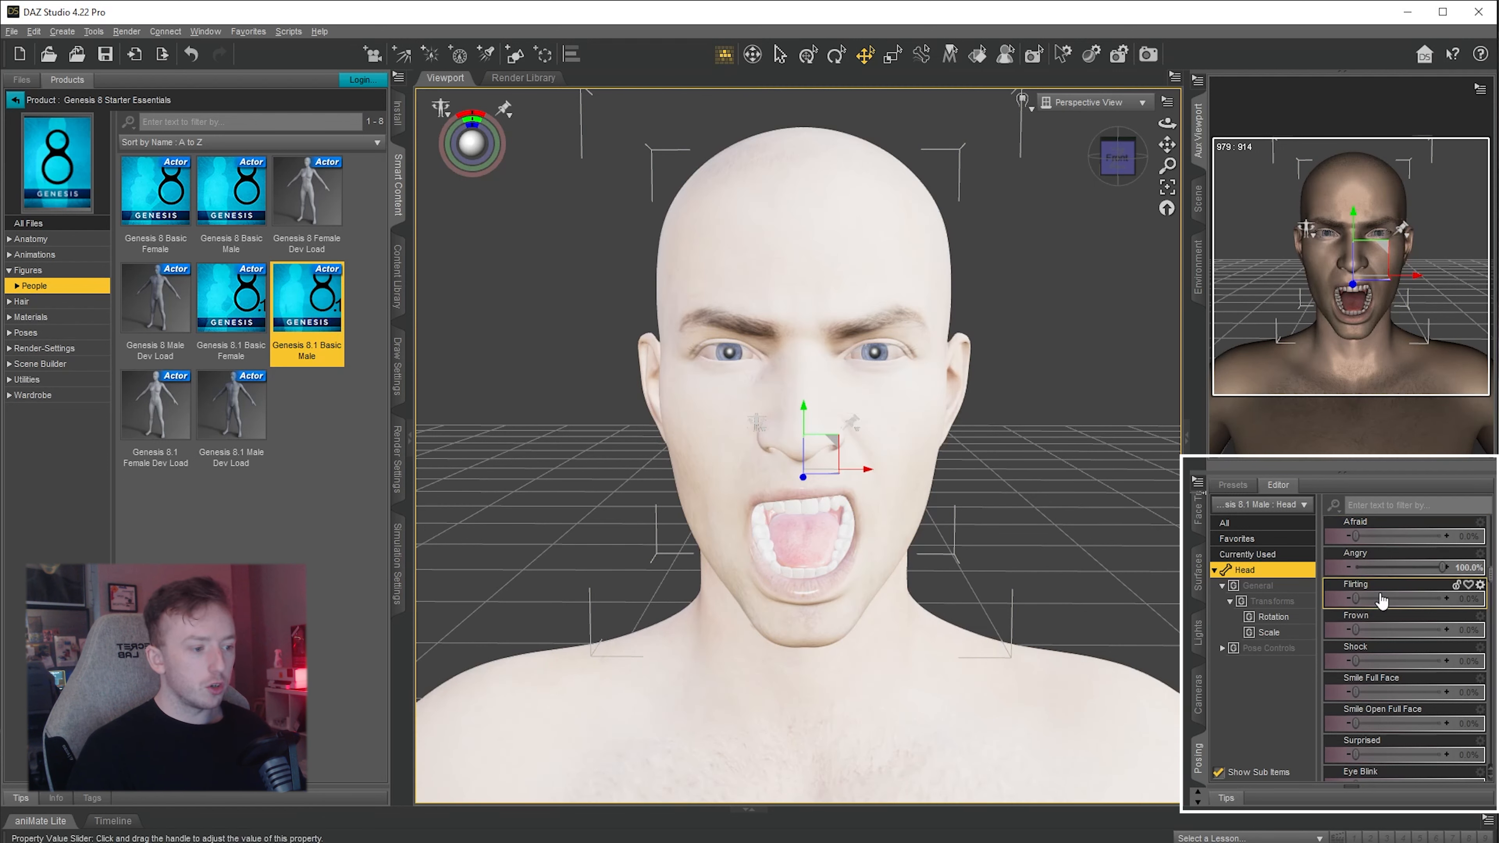
pyautogui.moveTo(1443, 568)
pyautogui.mouseDown()
pyautogui.moveTo(1353, 570)
pyautogui.moveTo(1448, 599)
pyautogui.moveTo(1353, 598)
pyautogui.moveTo(1443, 567)
pyautogui.mouseUp()
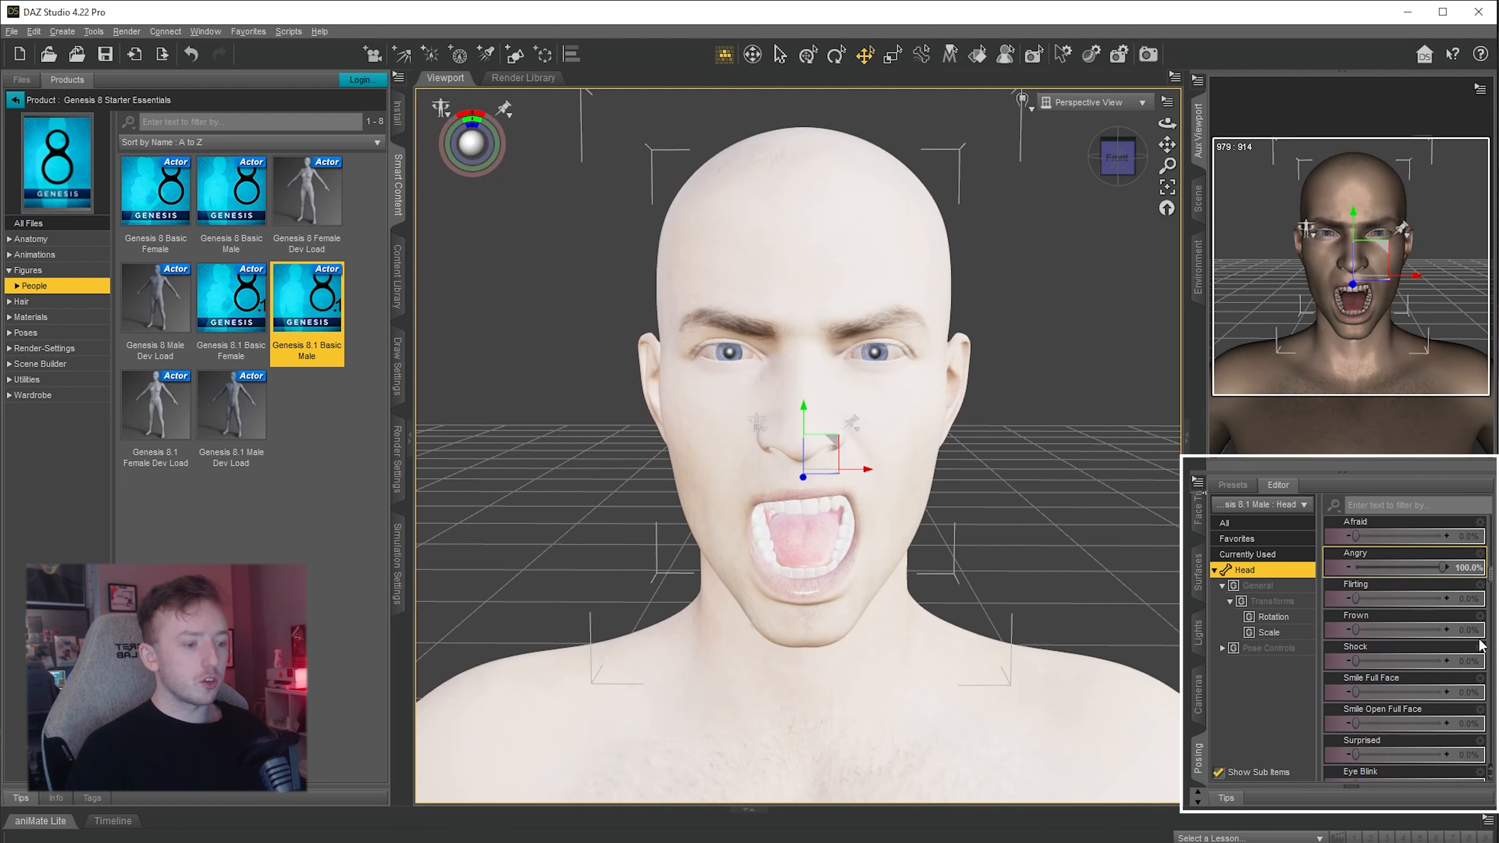
# Set the head's Mouth Dimple Left and Mouth Dimple Right pose controls to 100%
pyautogui.scroll(-3, 1420, 646)
pyautogui.moveTo(1167, 165)
pyautogui.mouseDown()
pyautogui.moveTo(1167, 143)
pyautogui.moveTo(1167, 163)
pyautogui.mouseUp()
pyautogui.scroll(-5, 1383, 625)
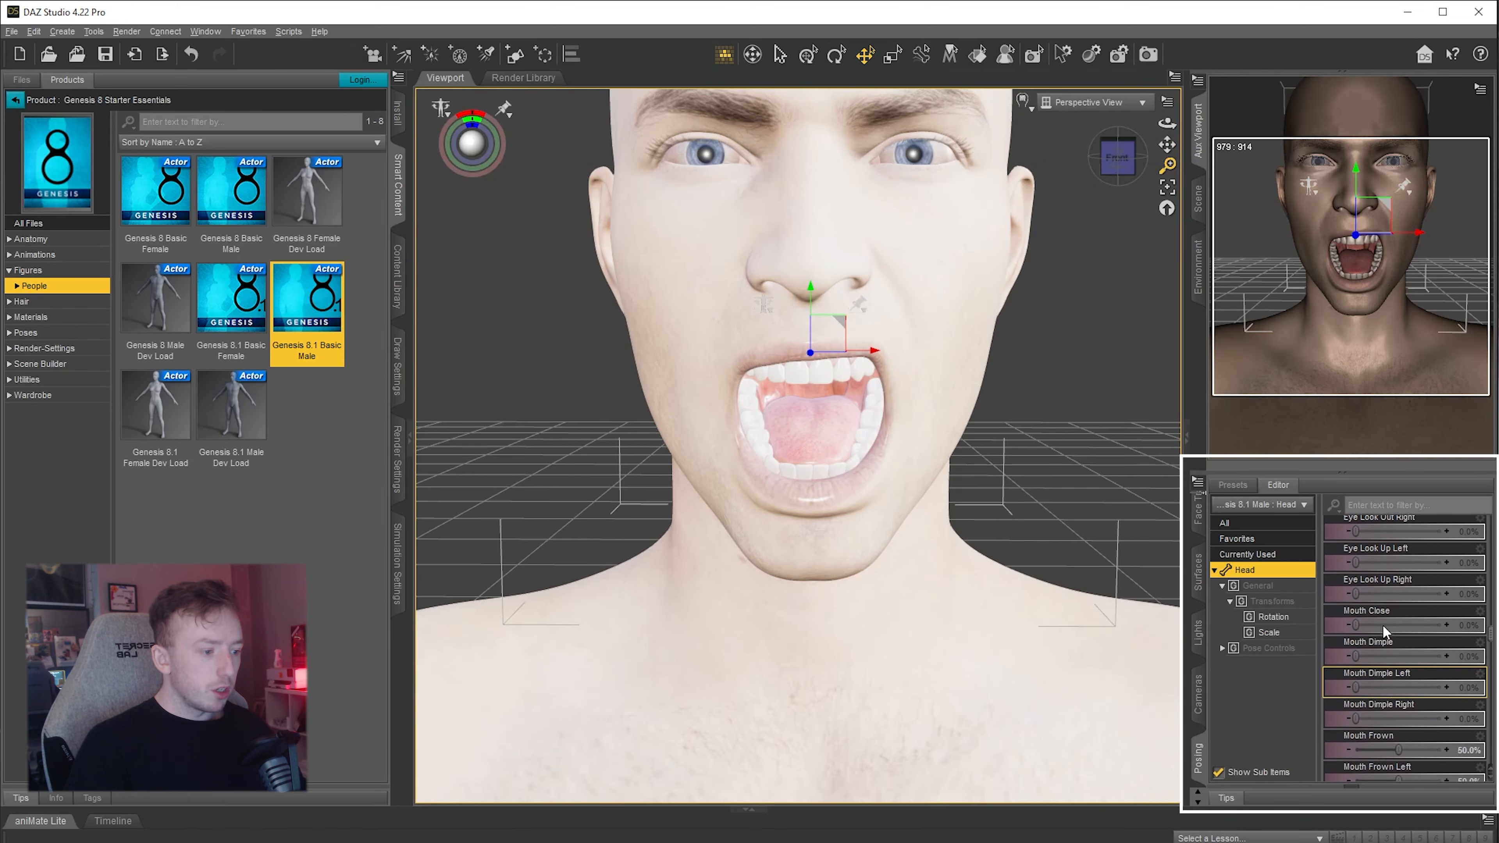
pyautogui.scroll(-3, 1361, 635)
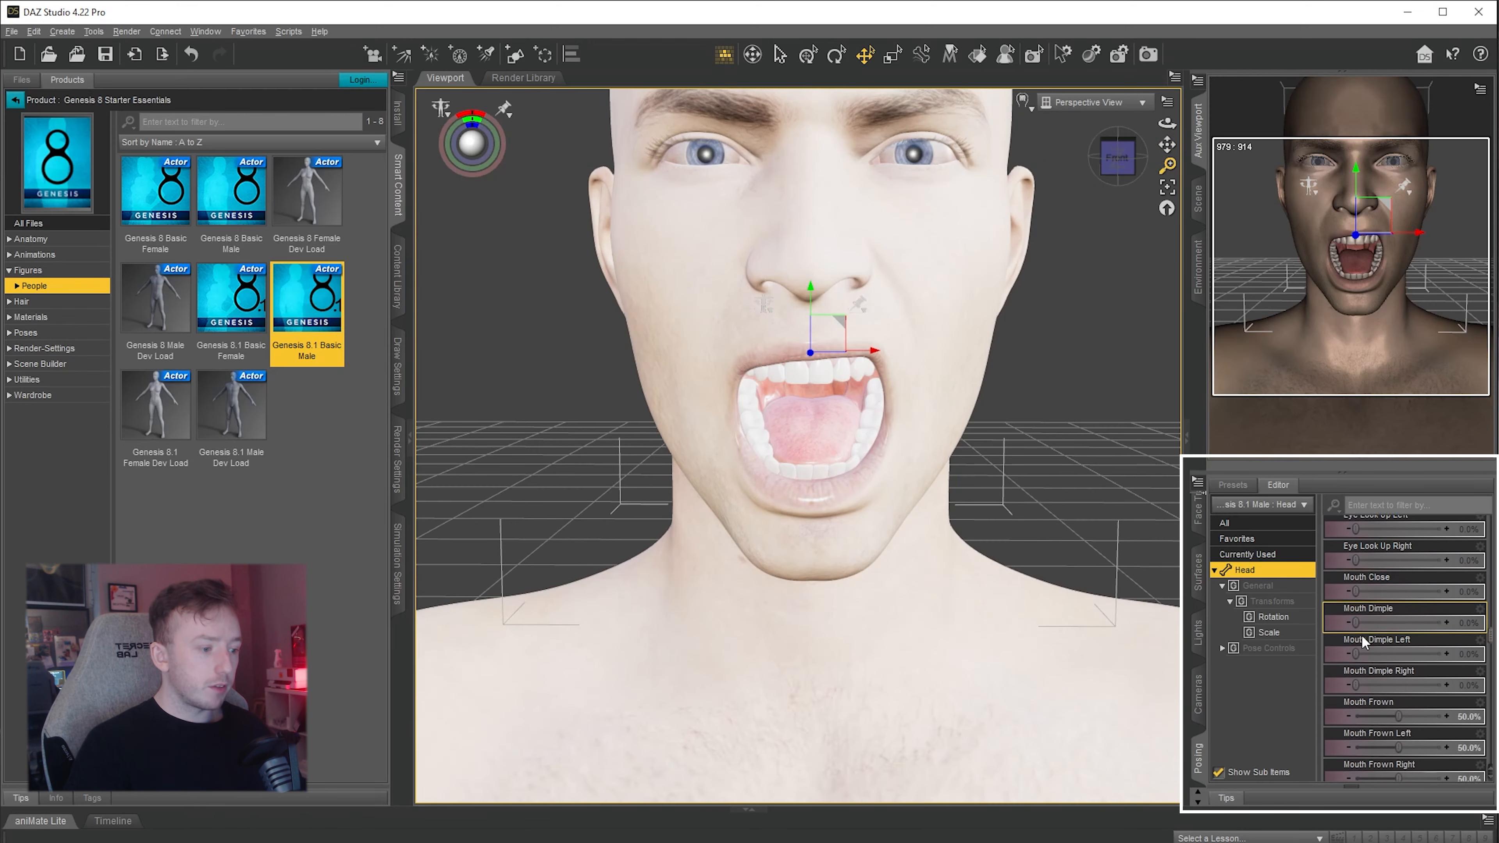
pyautogui.moveTo(1361, 635); pyautogui.dragTo(1471, 638)
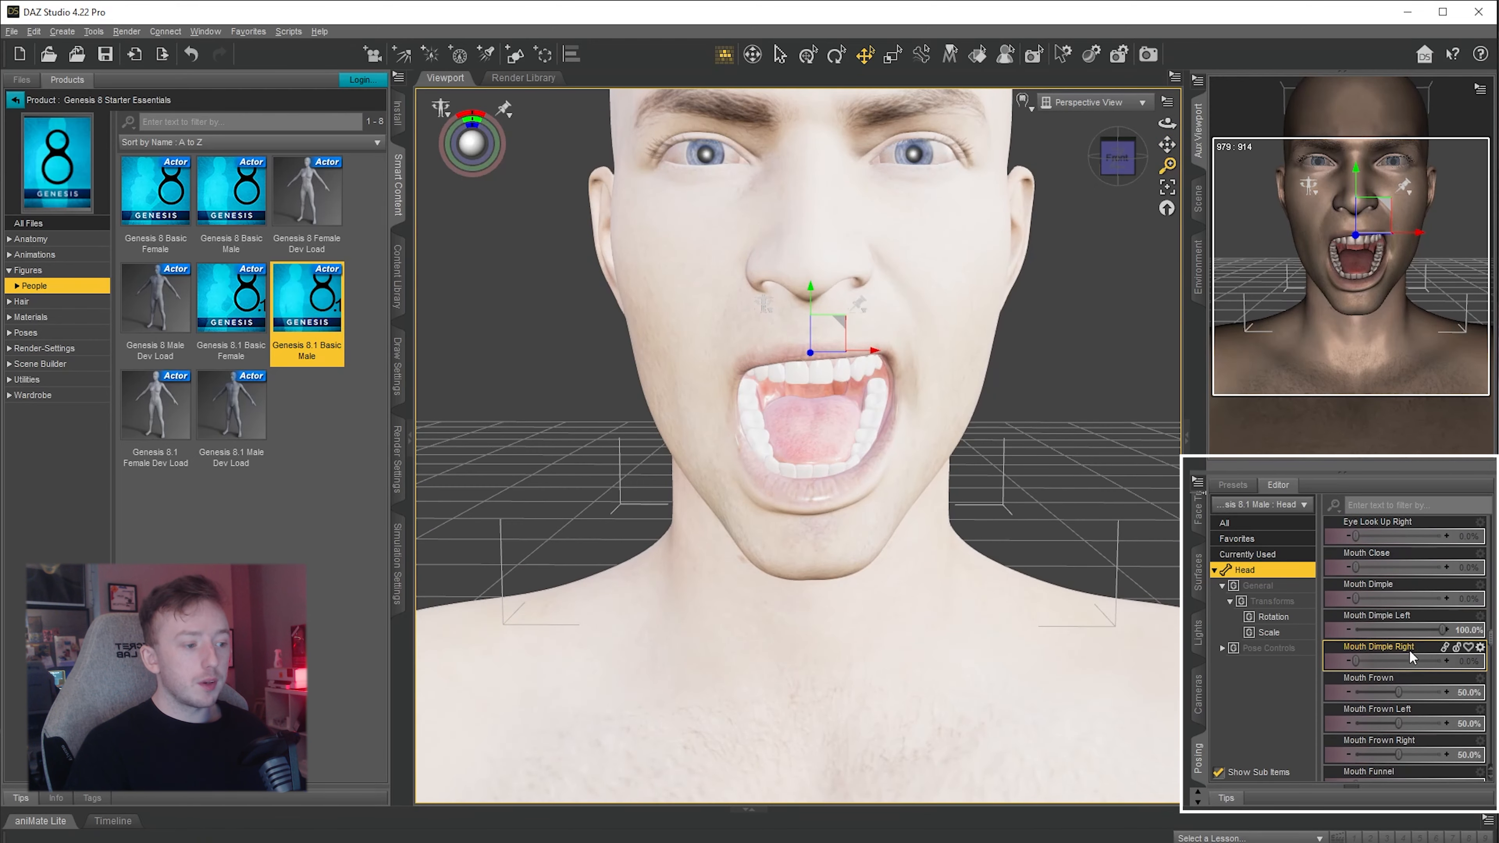
pyautogui.moveTo(1358, 661); pyautogui.dragTo(1468, 661)
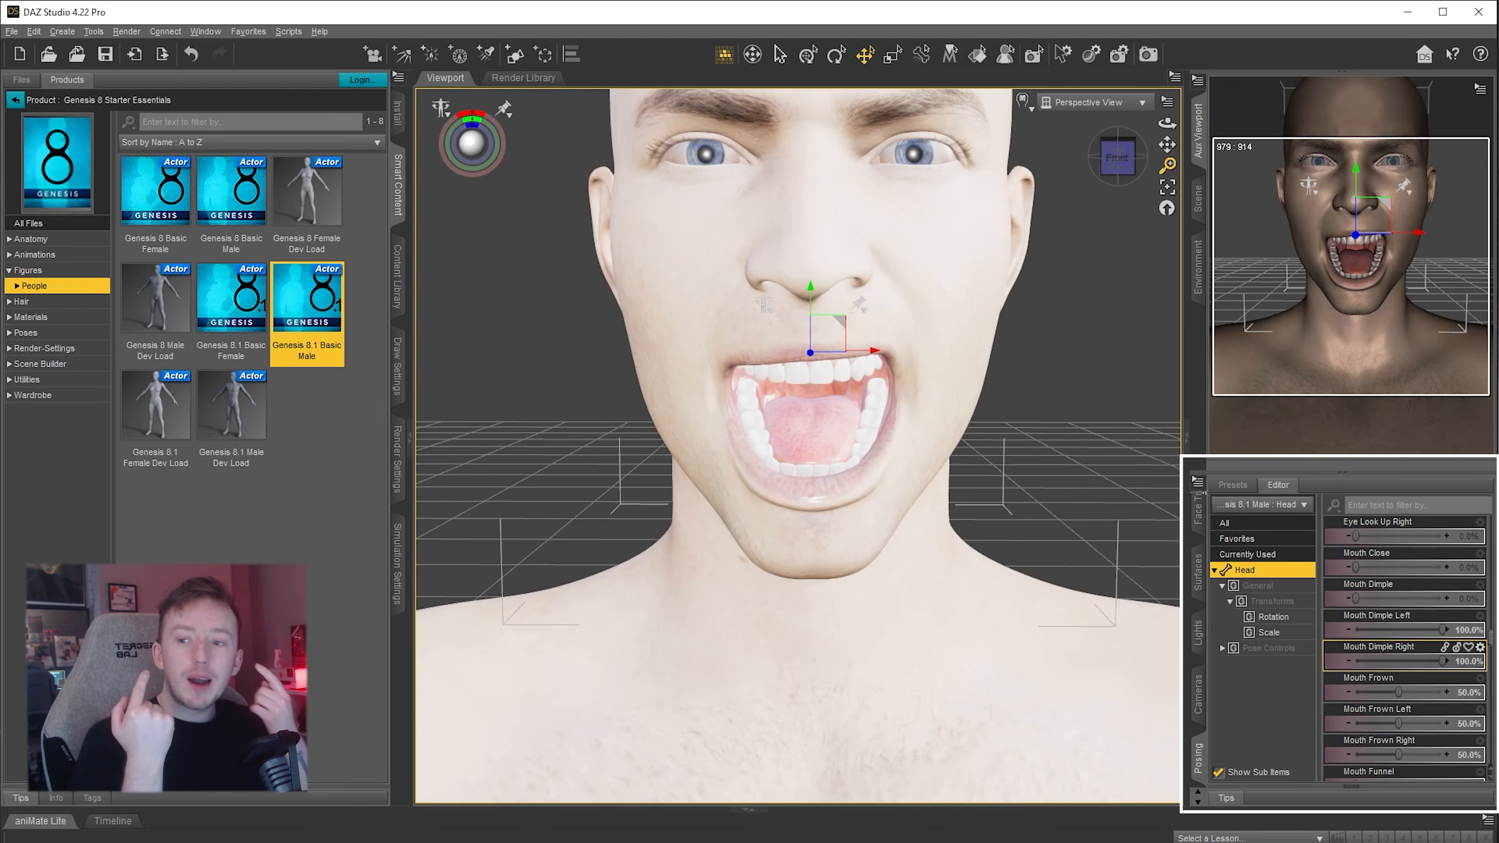
# Reduce the head's Mouth Frown pose control to 0% and try Mouth Smile Left at 100%
pyautogui.scroll(-3, 1394, 597)
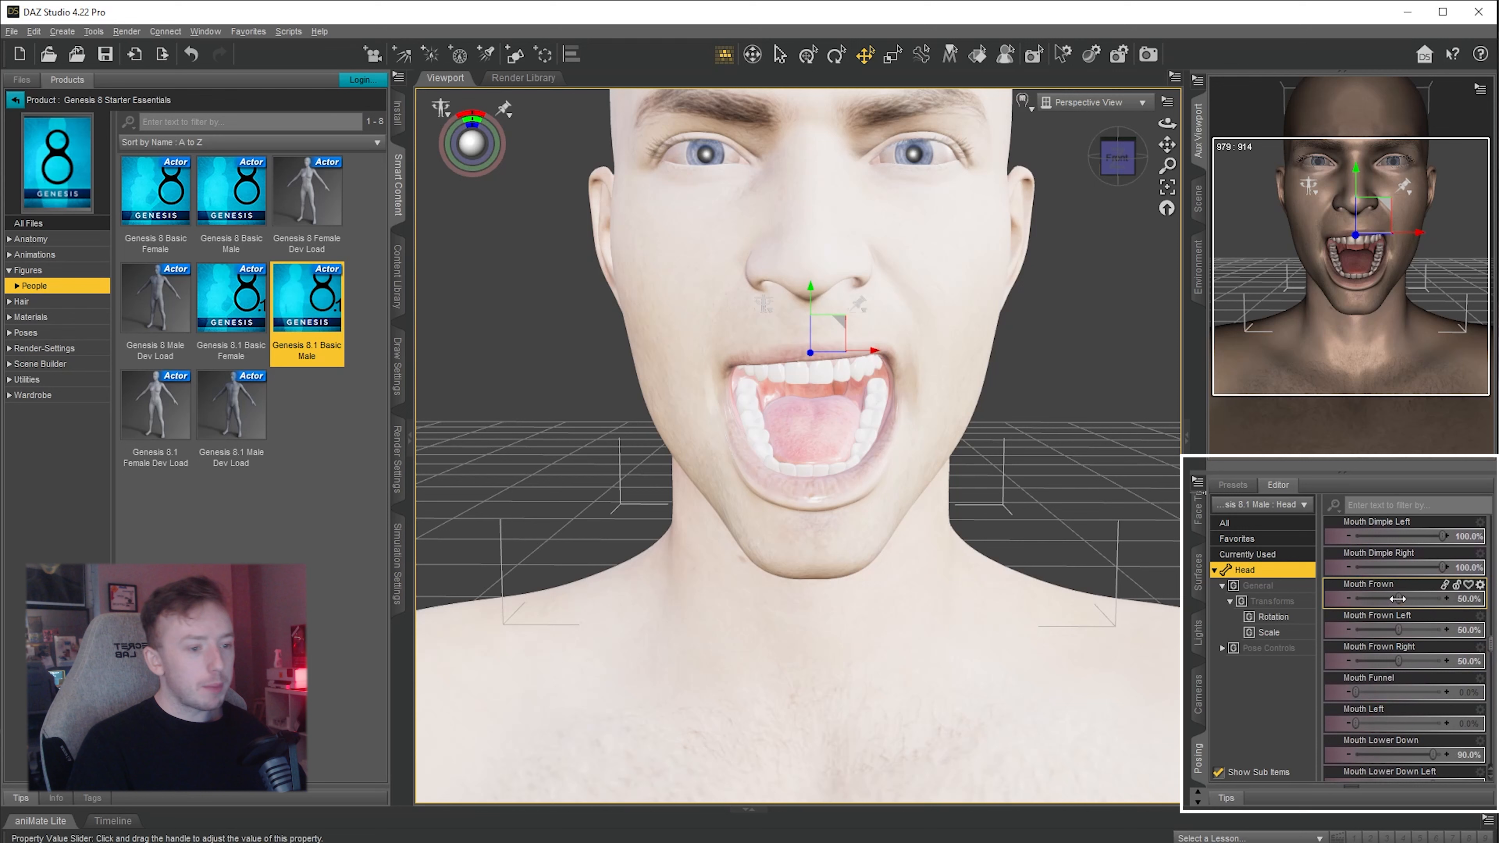
pyautogui.moveTo(1399, 599); pyautogui.dragTo(1261, 601)
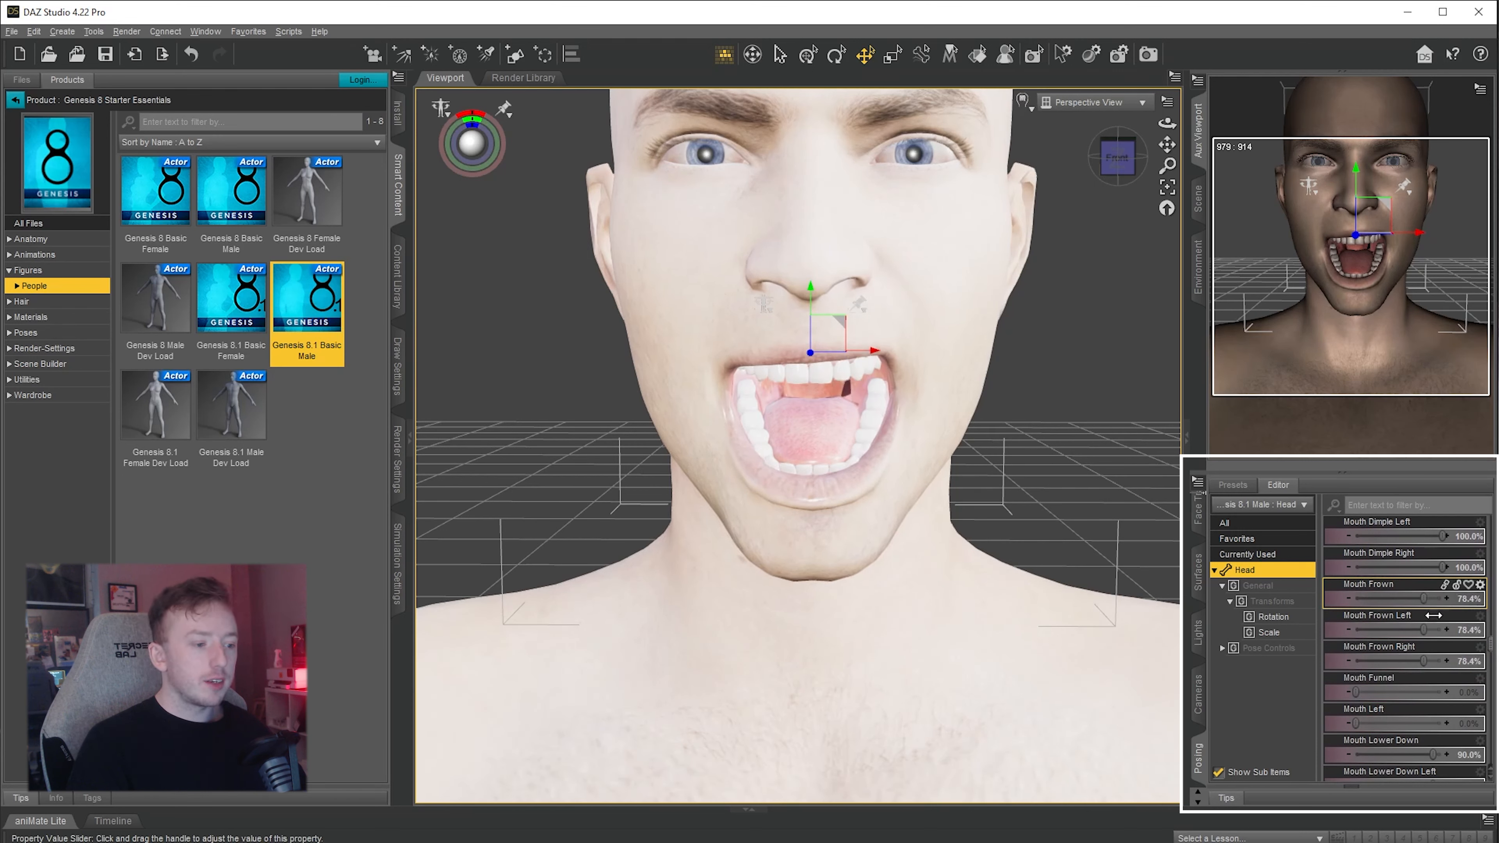
pyautogui.scroll(-3, 1358, 638)
pyautogui.moveTo(1356, 661); pyautogui.dragTo(1319, 659)
pyautogui.scroll(-3, 1417, 711)
pyautogui.moveTo(1356, 599); pyautogui.dragTo(1443, 599)
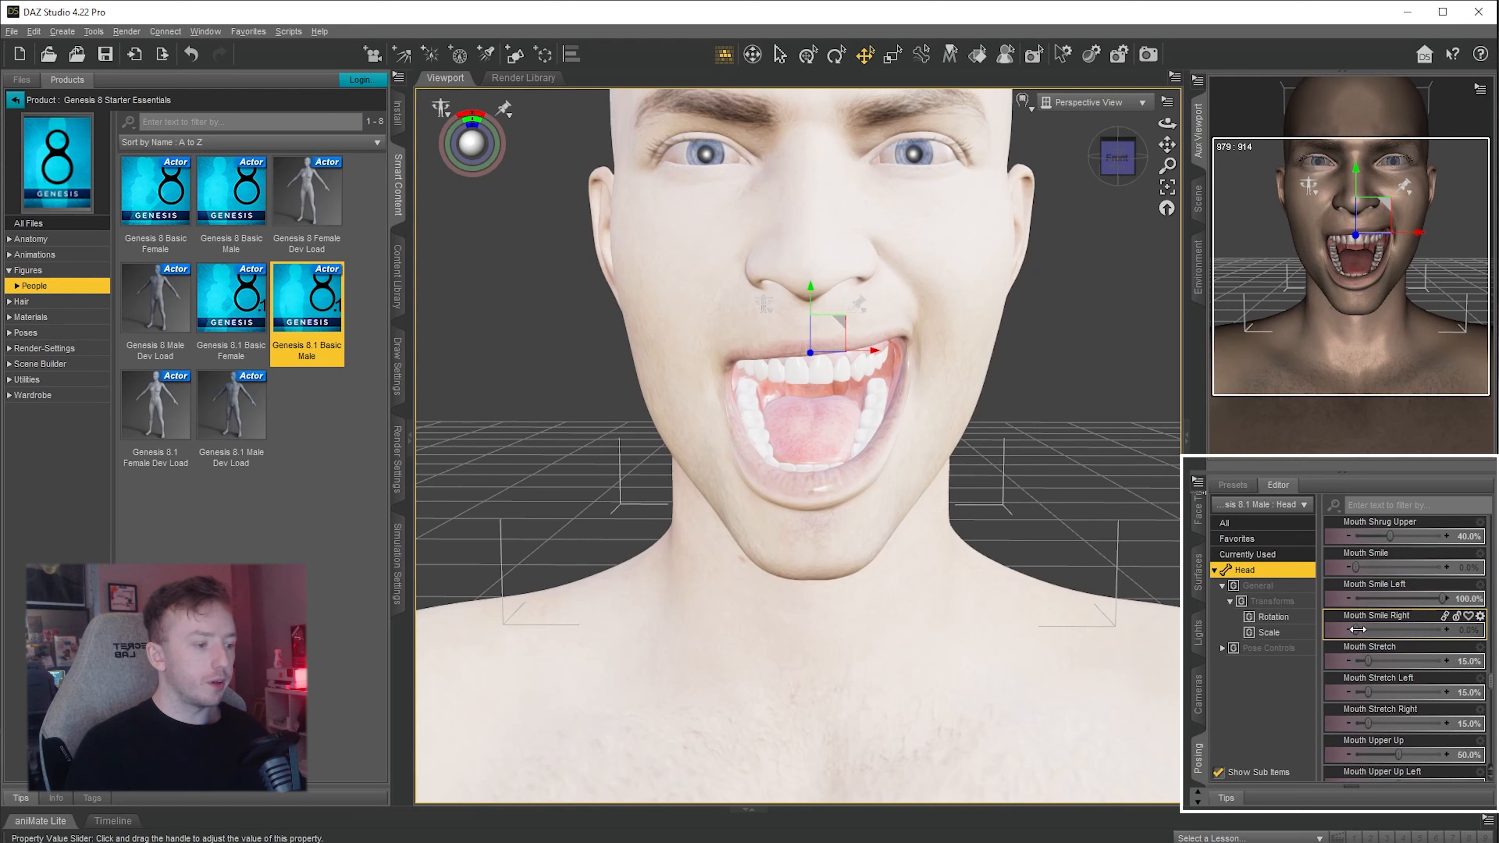
# Try Tongue Out at 100%, return it to 0% and set Tongue Narrow to 100%
pyautogui.scroll(-3, 1358, 629)
pyautogui.moveTo(1356, 568); pyautogui.dragTo(1463, 570)
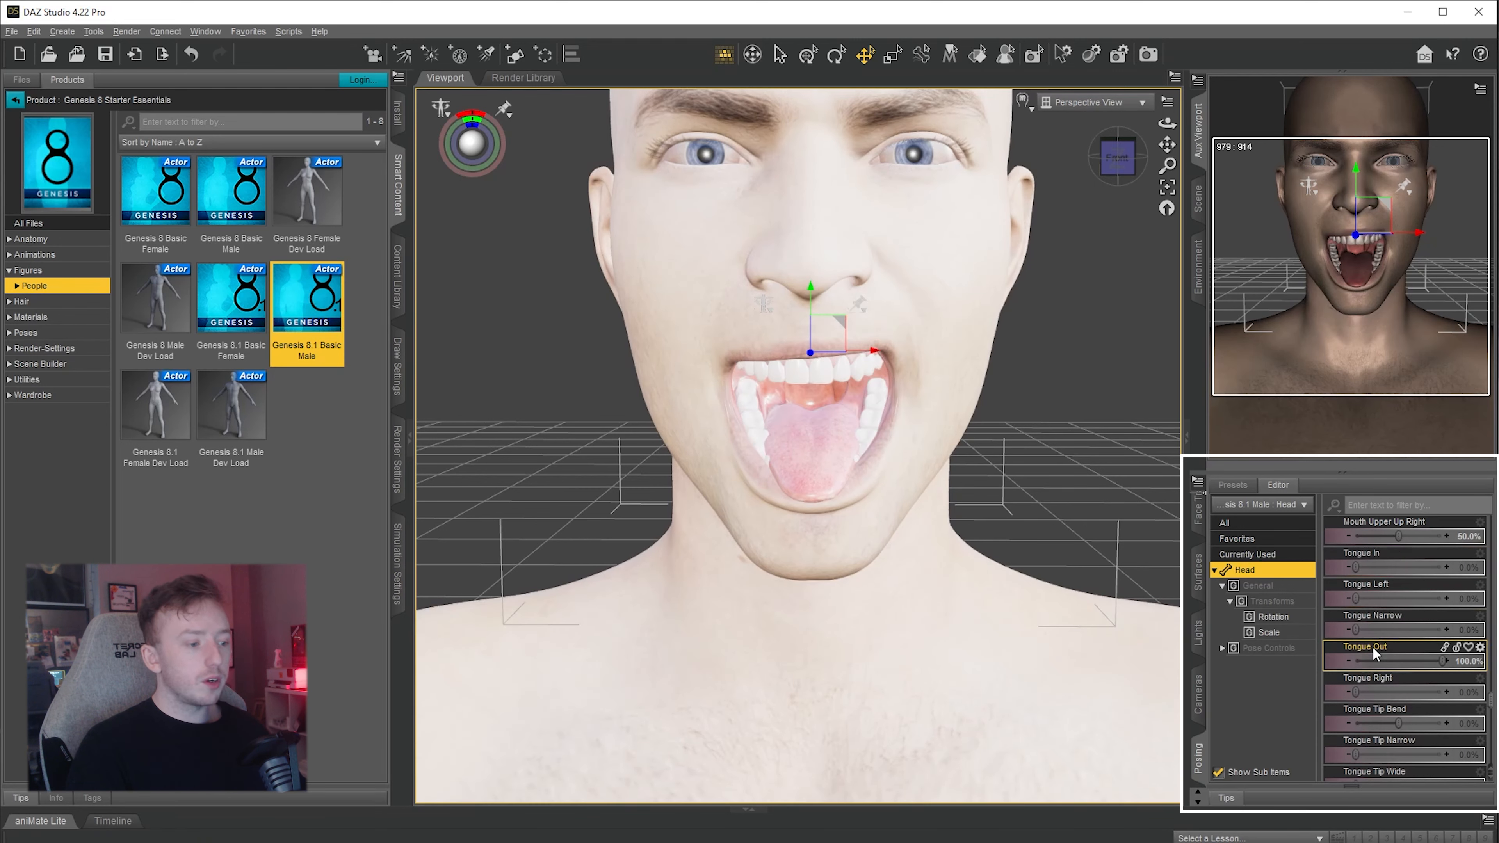
pyautogui.moveTo(1414, 667); pyautogui.dragTo(1341, 656)
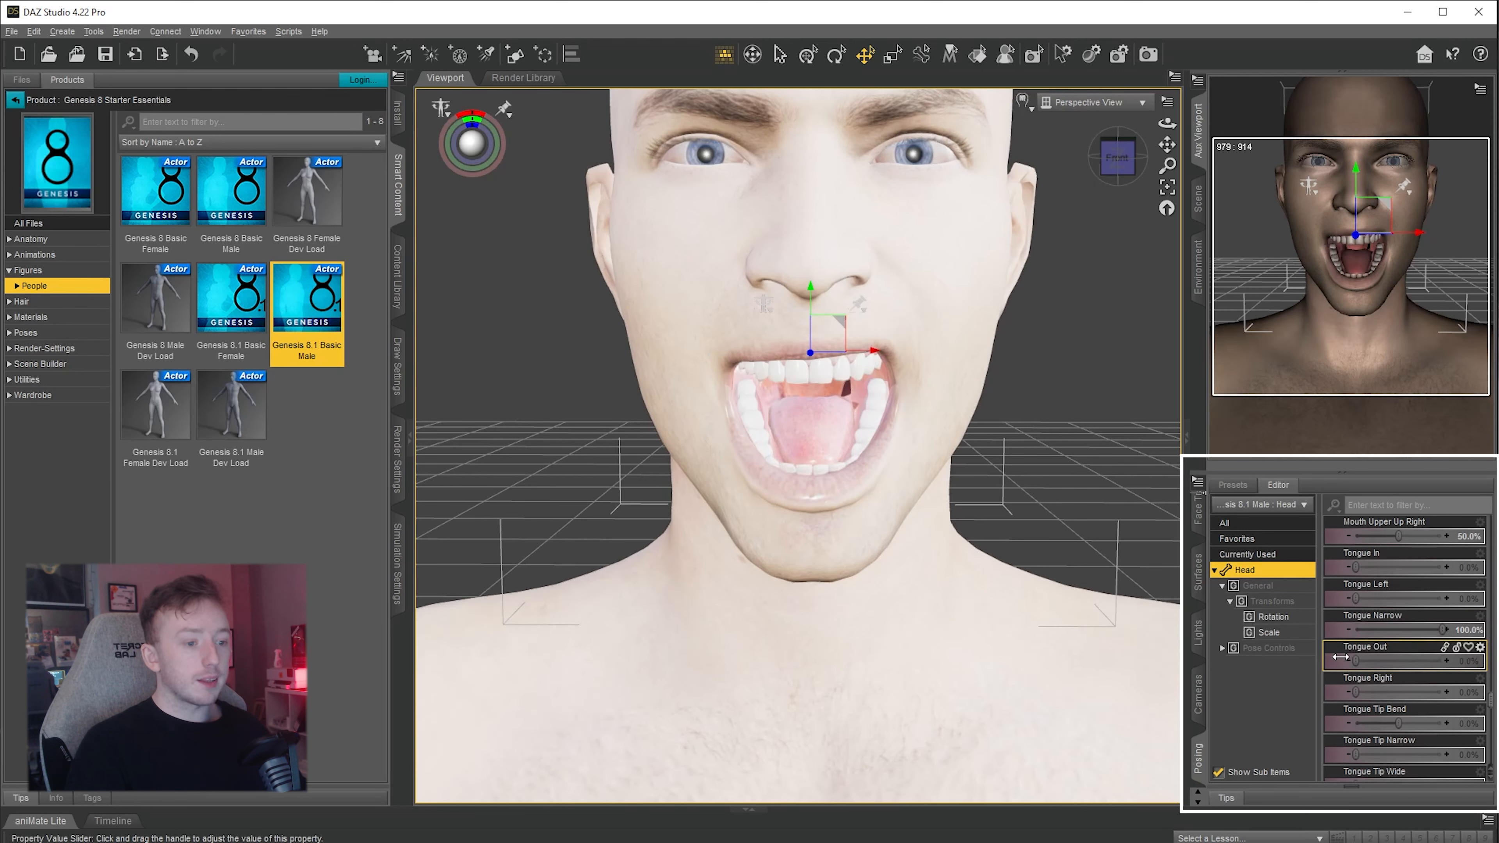
# Set the head's Nasal Flare and Nose Sneer pose controls to 100%
pyautogui.scroll(-5, 1390, 638)
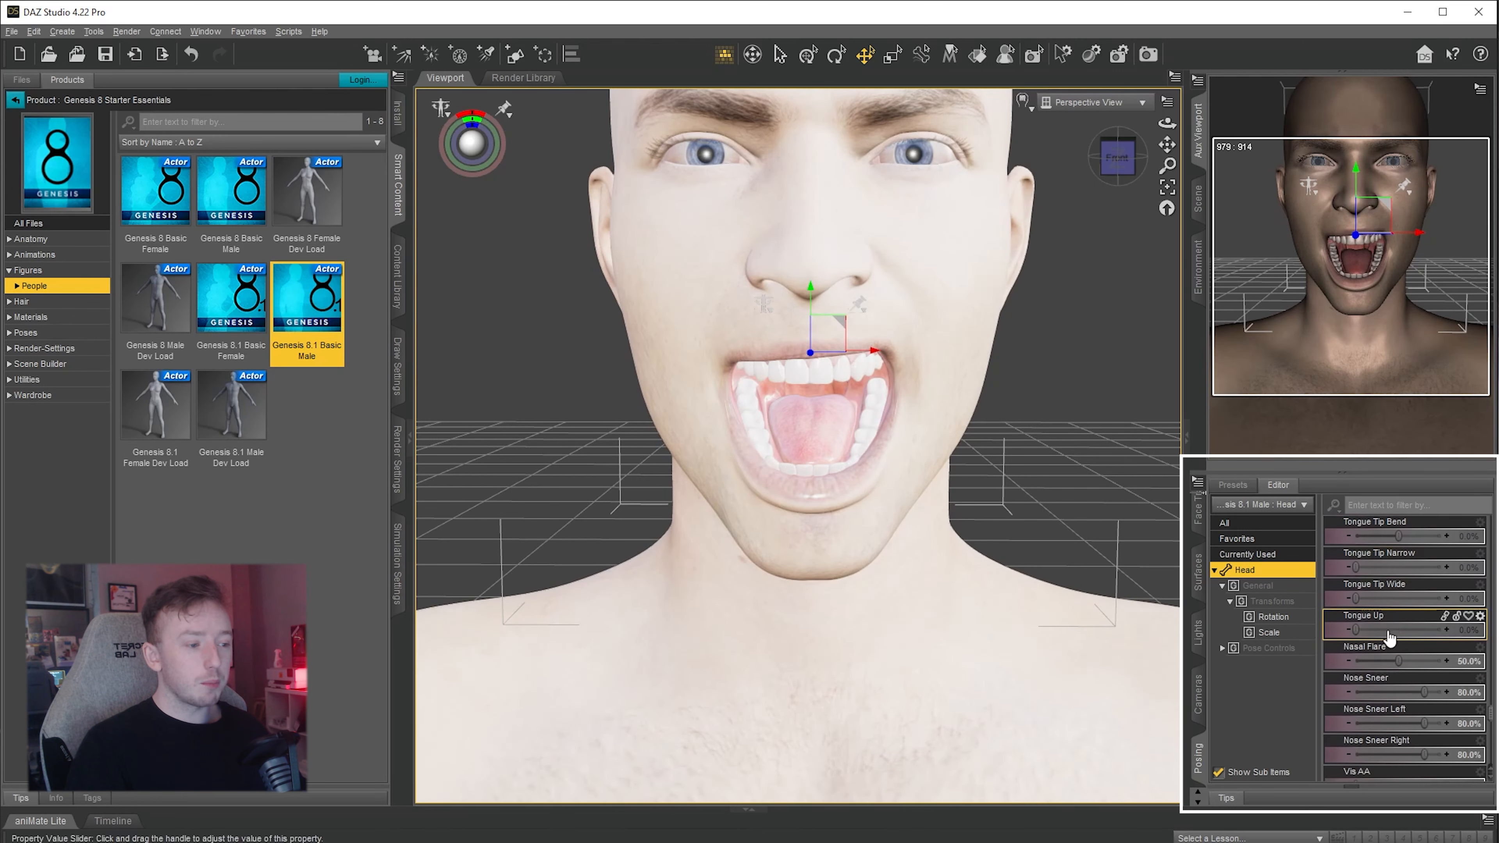
pyautogui.moveTo(1399, 661); pyautogui.dragTo(1425, 663)
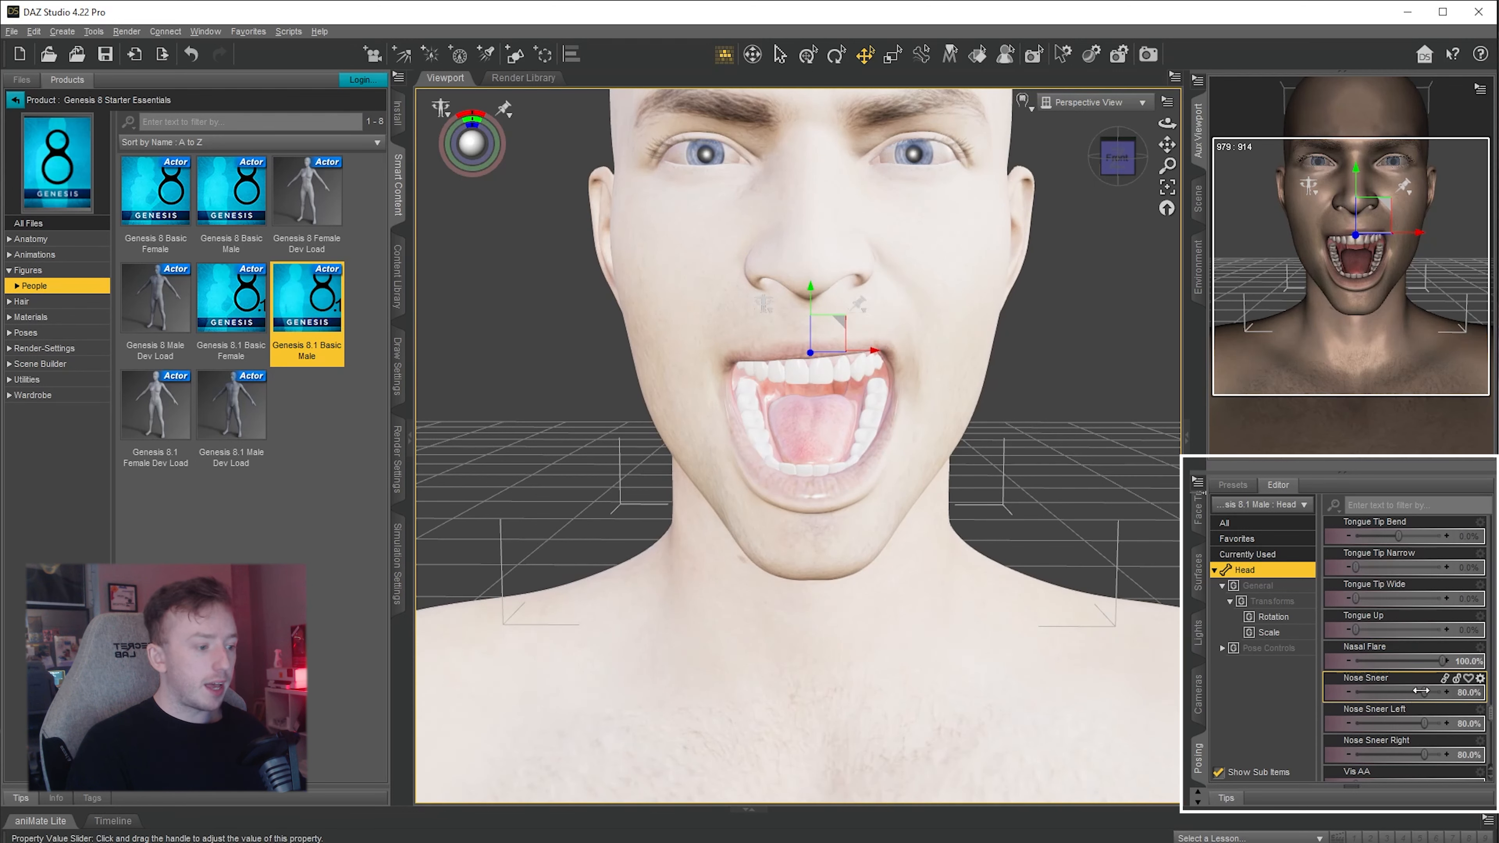
pyautogui.moveTo(1421, 691); pyautogui.dragTo(1443, 692)
# Try the head's Vis AA pose control and inspect the open mouth up close
pyautogui.scroll(-5, 1366, 632)
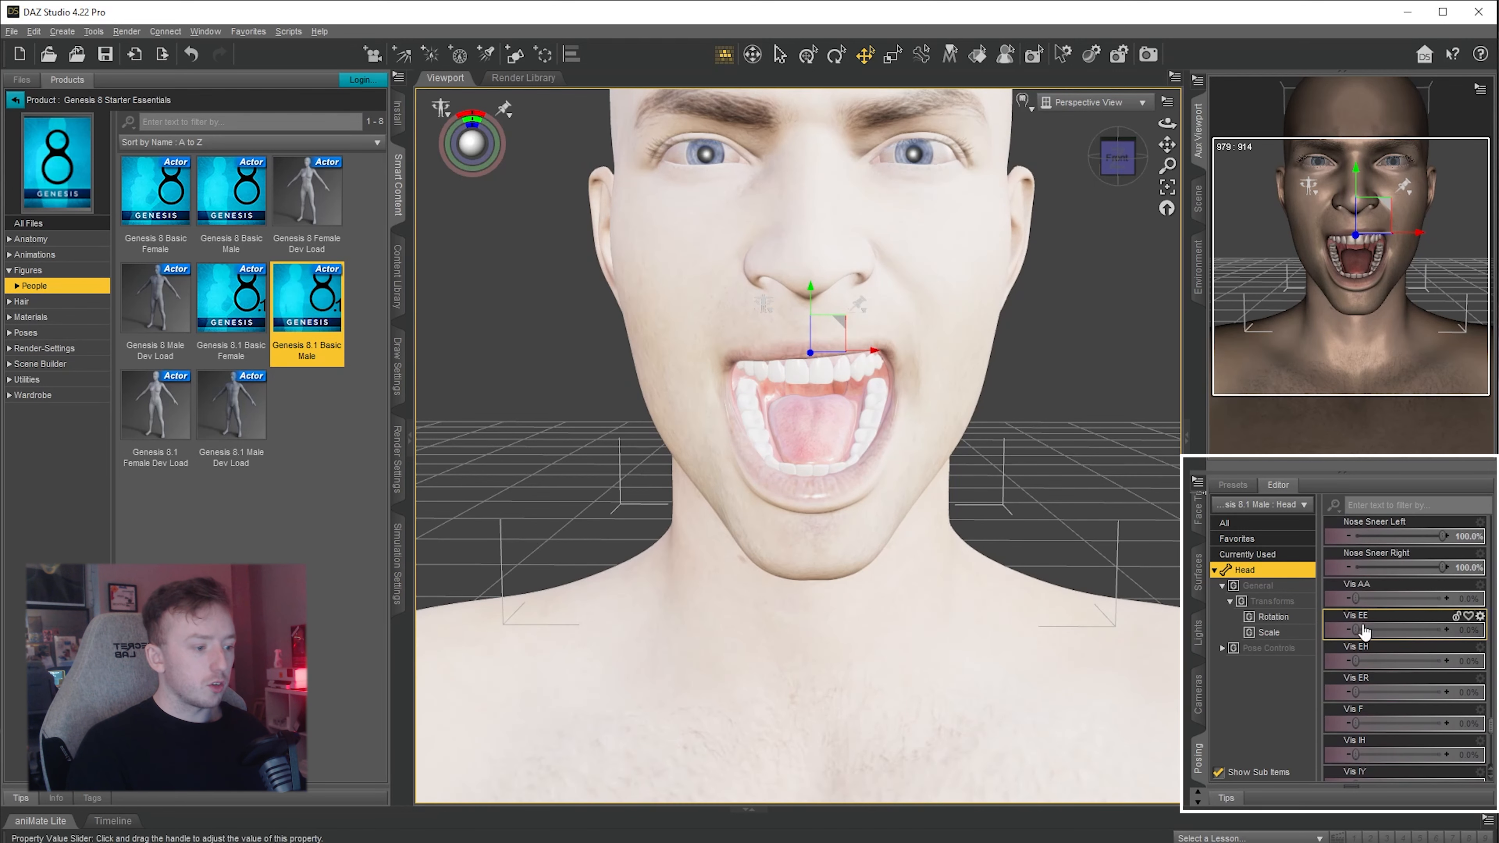
pyautogui.moveTo(1357, 601)
pyautogui.mouseDown()
pyautogui.moveTo(1444, 603)
pyautogui.moveTo(1357, 607)
pyautogui.mouseUp()
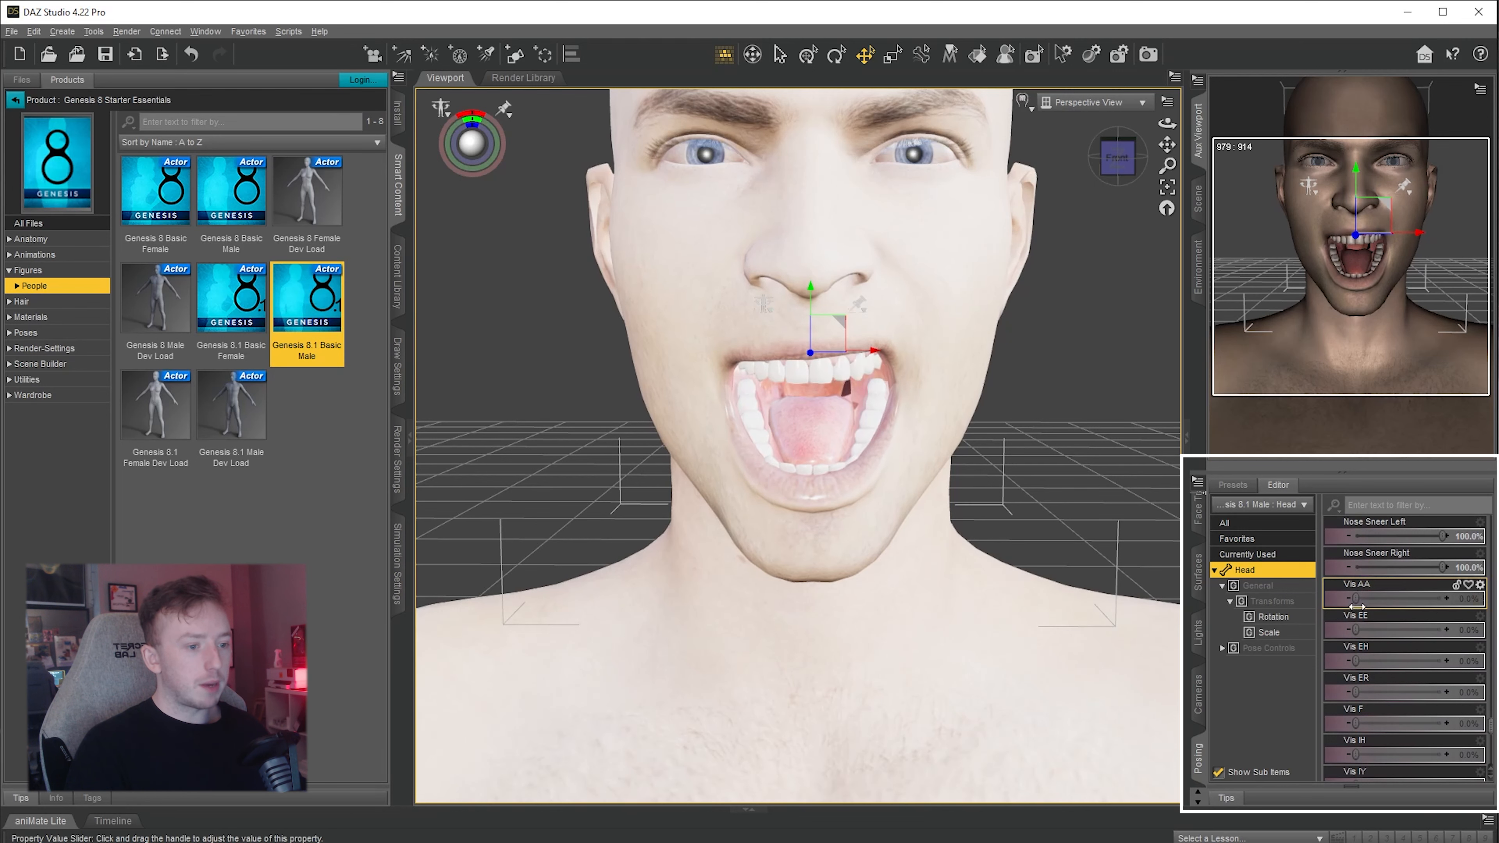
pyautogui.scroll(10, 1408, 605)
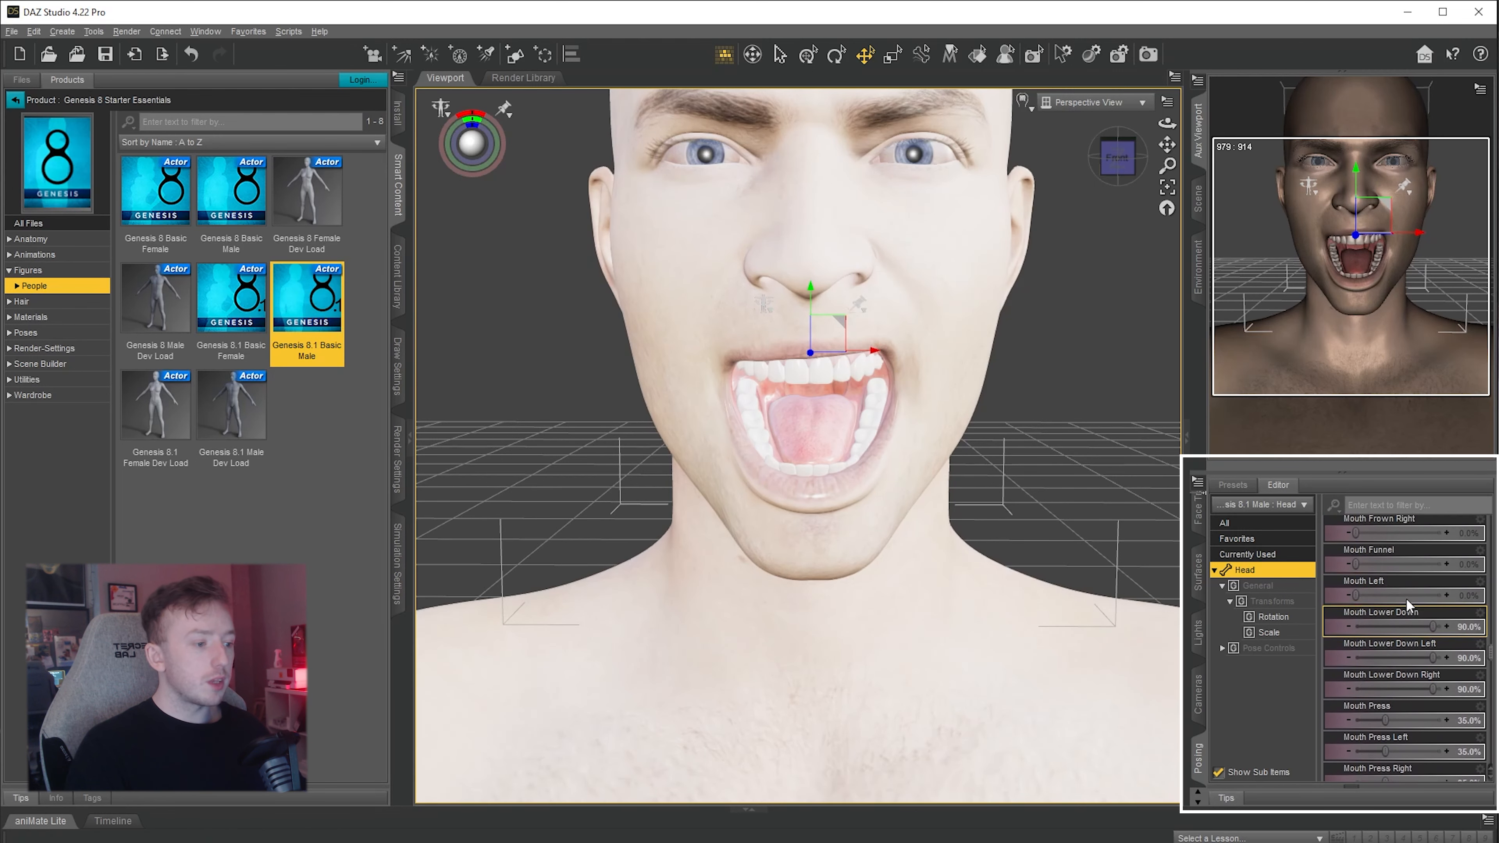
pyautogui.scroll(2, 1408, 605)
pyautogui.scroll(5, 1077, 517)
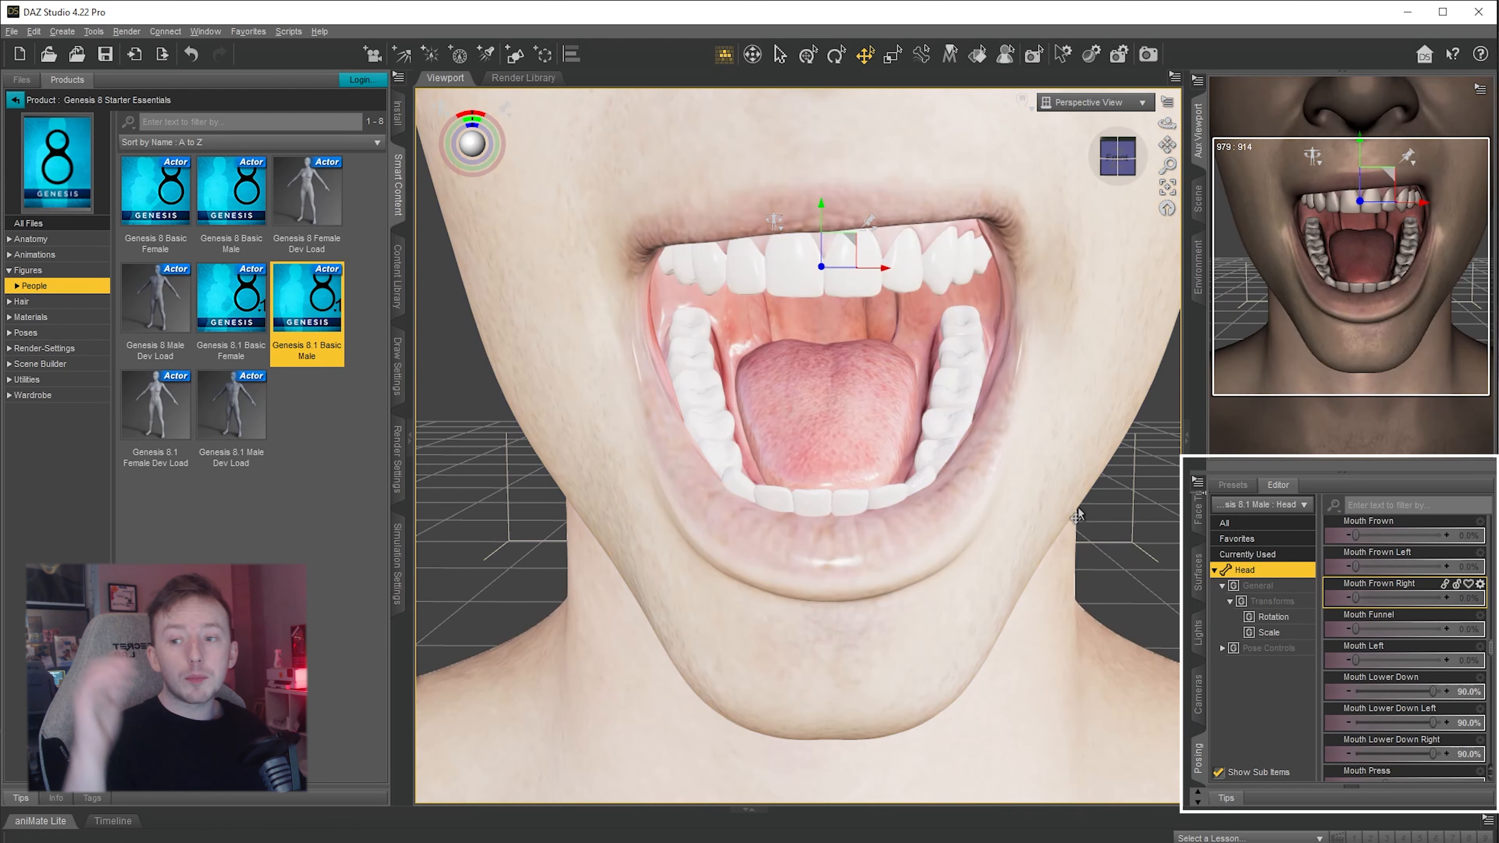
pyautogui.scroll(-5, 1063, 502)
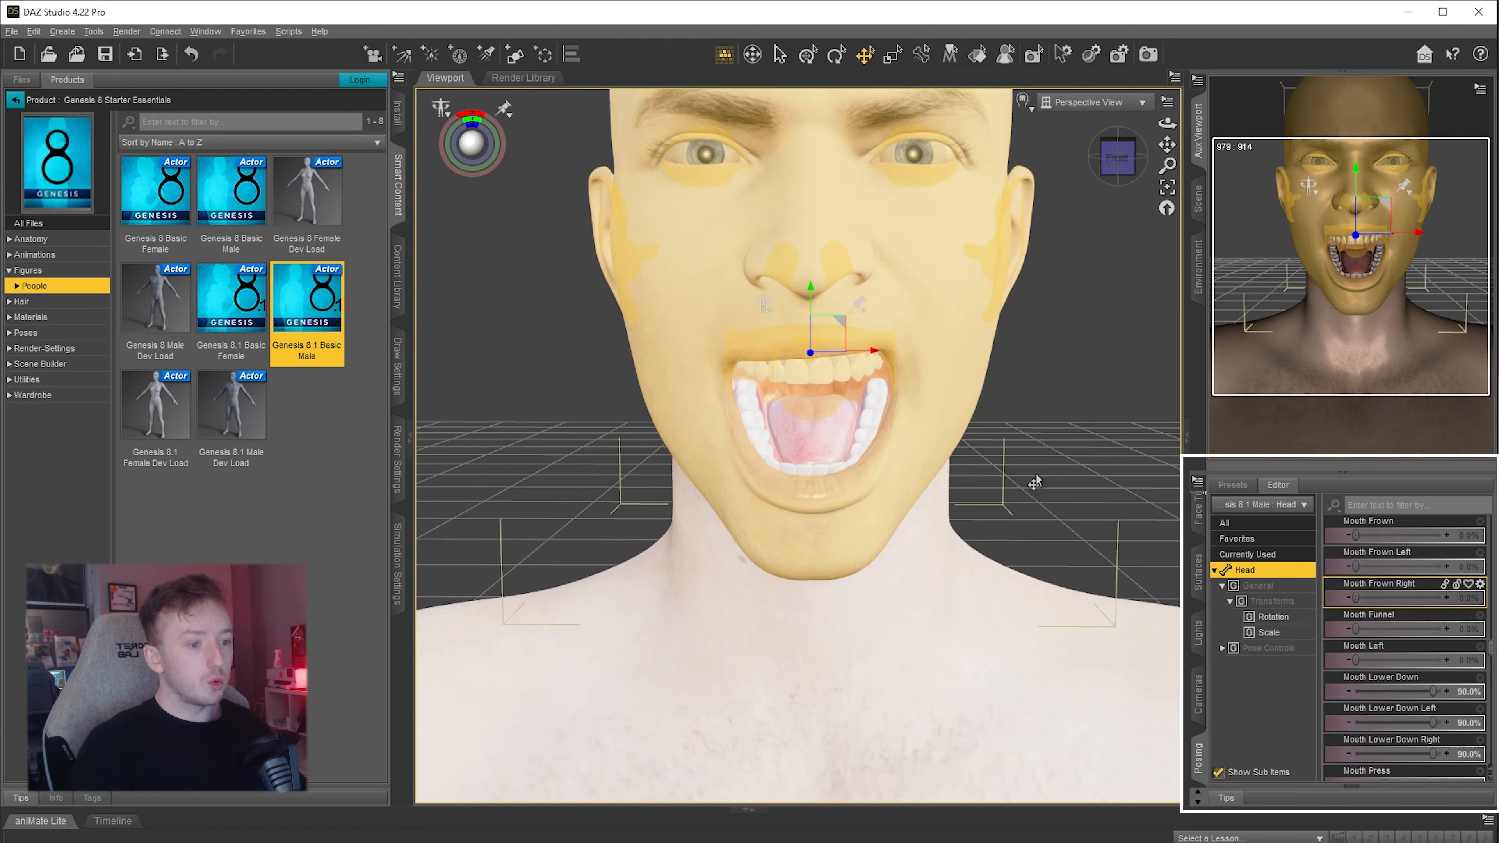
# Raise the figure's right arm by pulling its right thumb up beside the face
pyautogui.scroll(-6, 1036, 478)
pyautogui.click(485, 740)
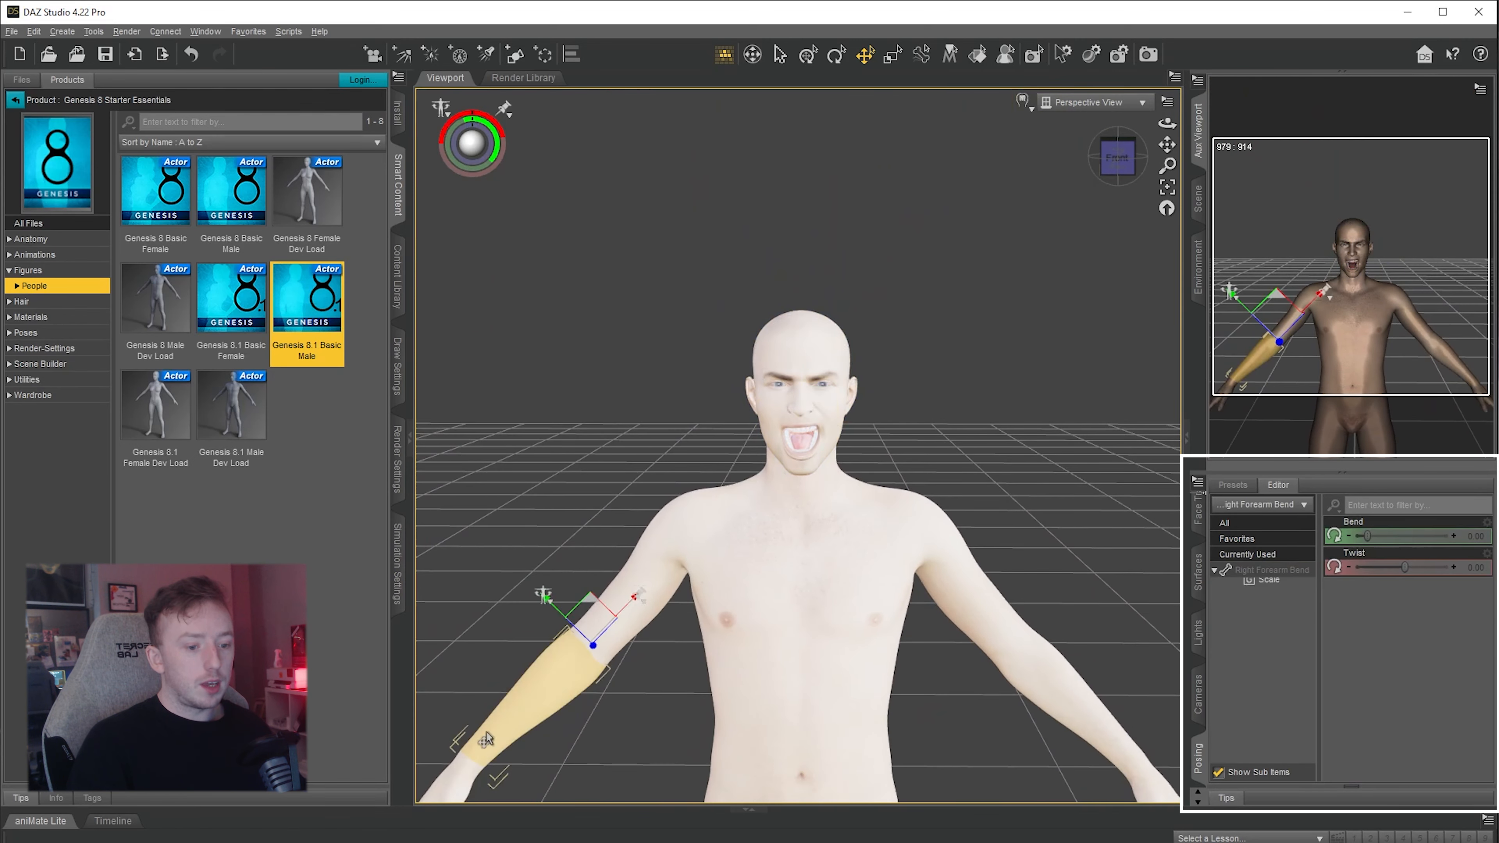
pyautogui.click(470, 739)
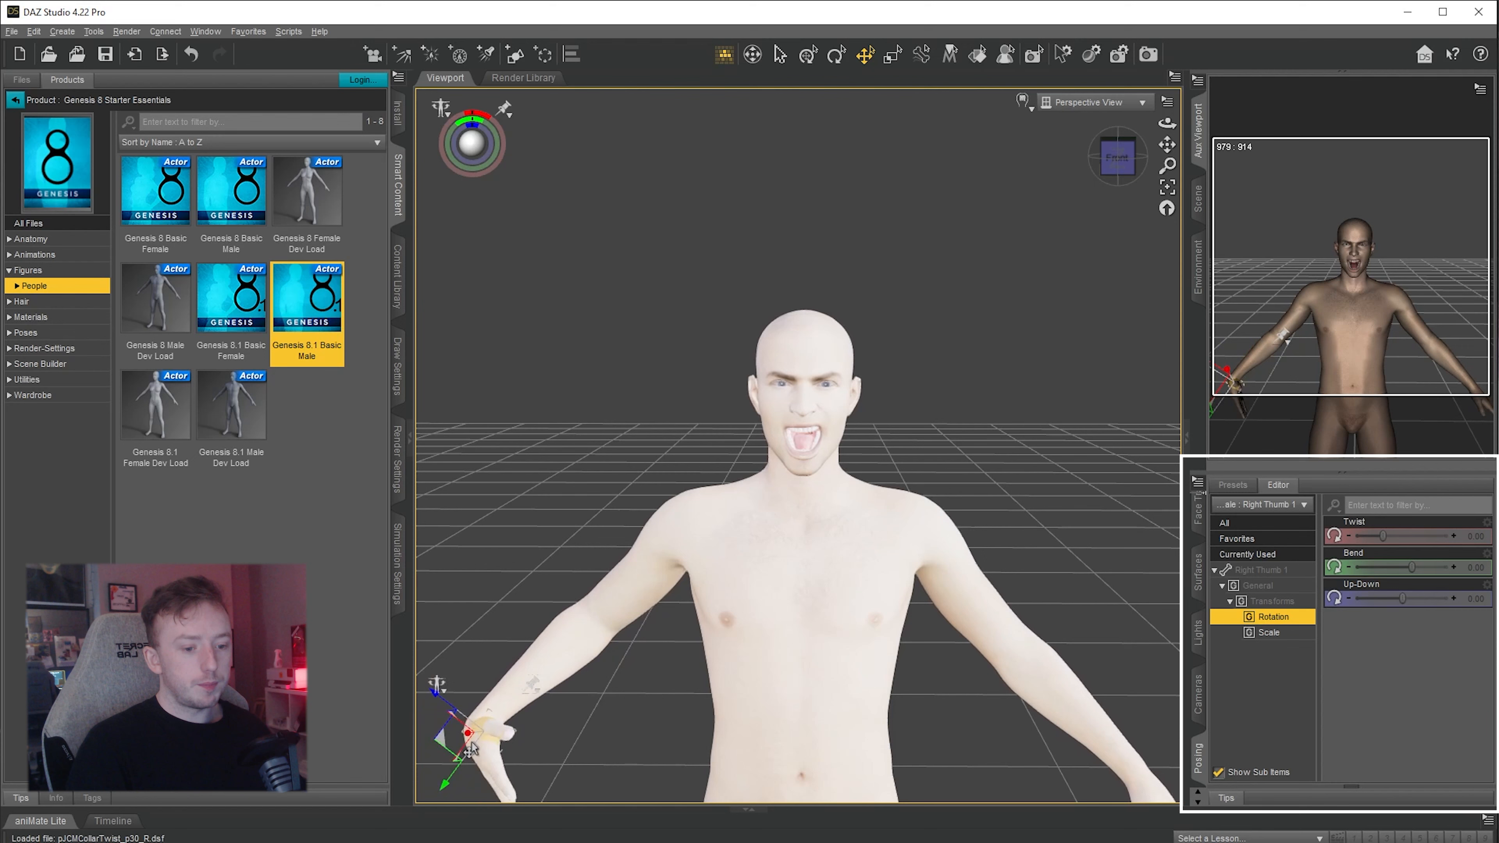
pyautogui.moveTo(471, 747); pyautogui.dragTo(738, 442)
# Select the right forearm, adjust its Bend and Twist rotation and bring the arm over the head
pyautogui.click(1269, 601)
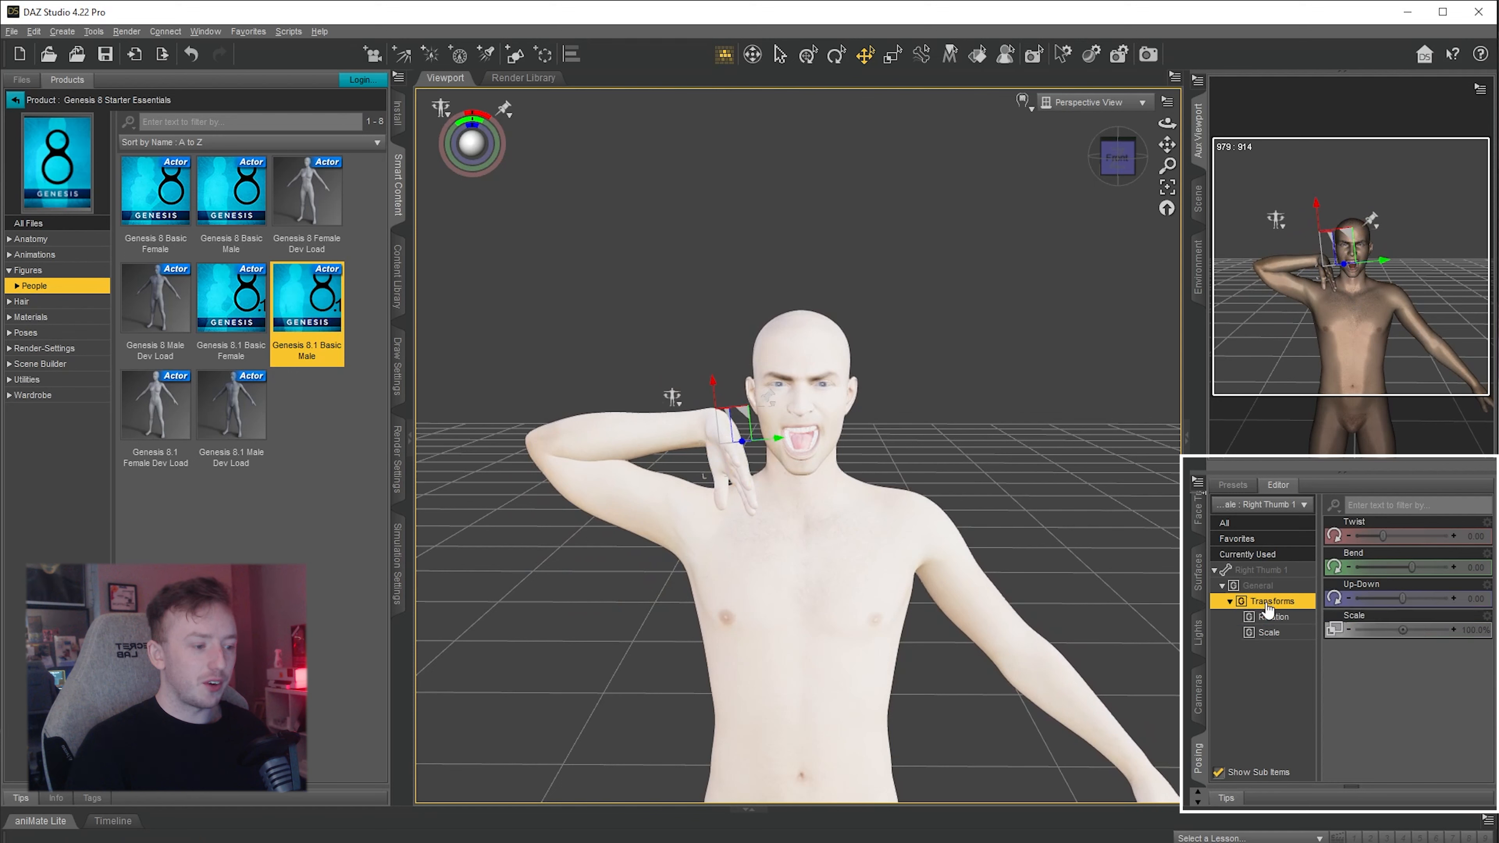
pyautogui.click(1264, 617)
pyautogui.click(652, 437)
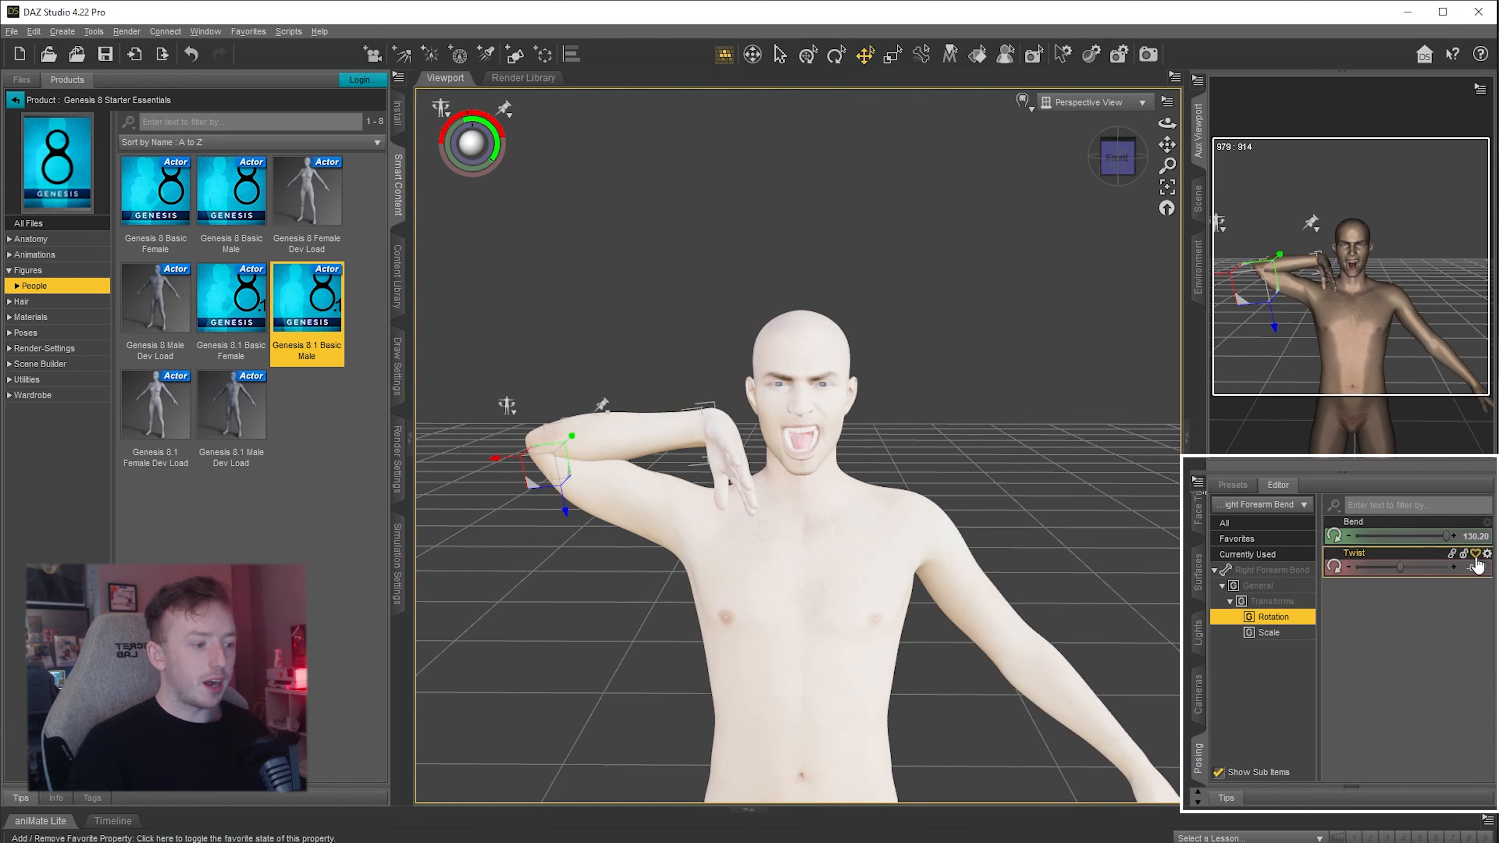
pyautogui.moveTo(1444, 535); pyautogui.dragTo(1384, 570)
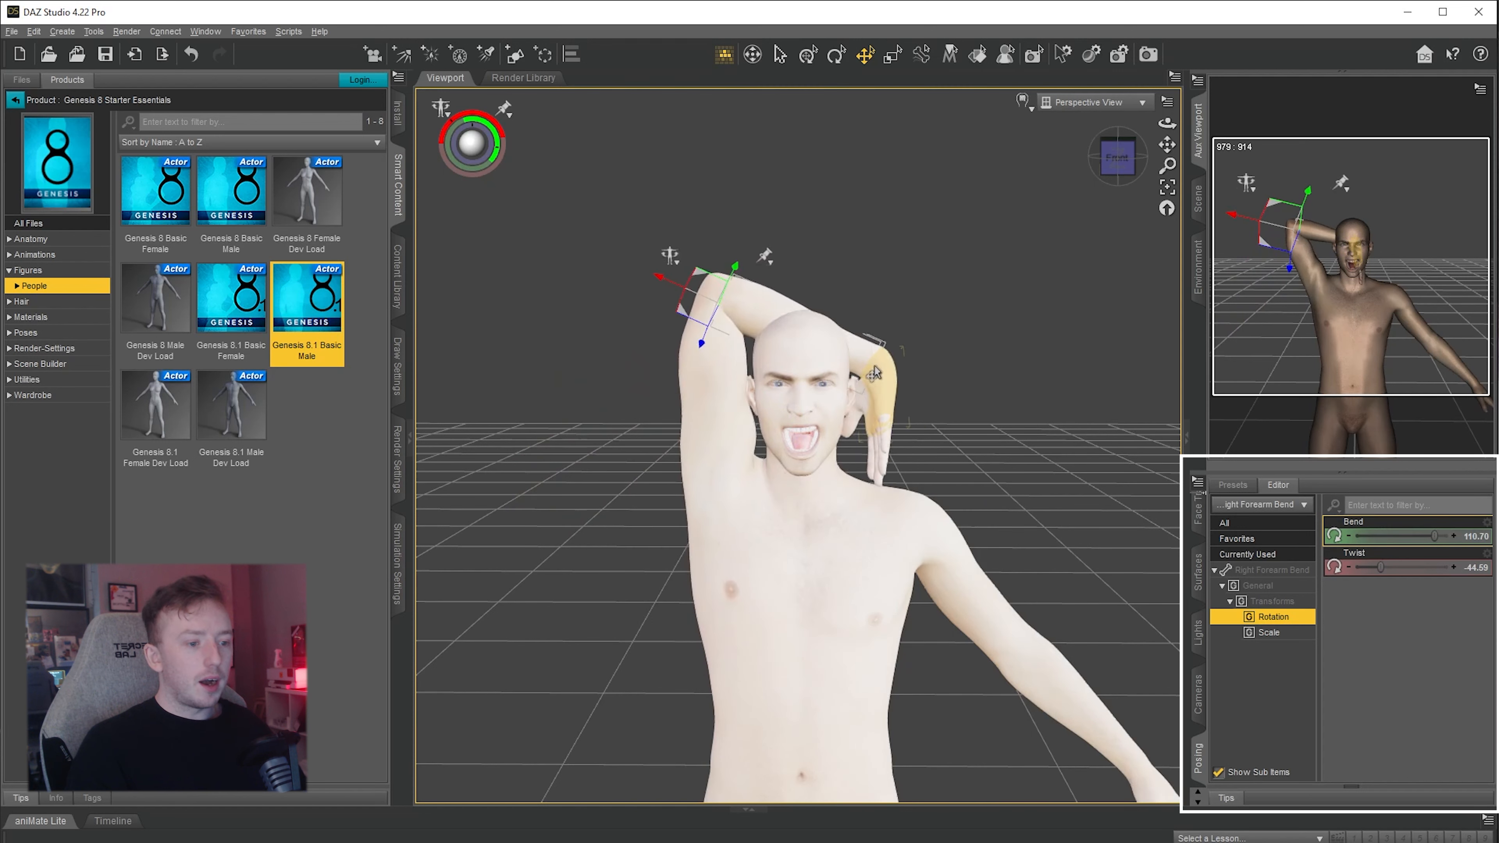
# Pull the right arm up and outward away from the head and set the right forearm's Bend to -20
pyautogui.moveTo(870, 344); pyautogui.dragTo(534, 223)
pyautogui.moveTo(1385, 568); pyautogui.dragTo(1295, 533)
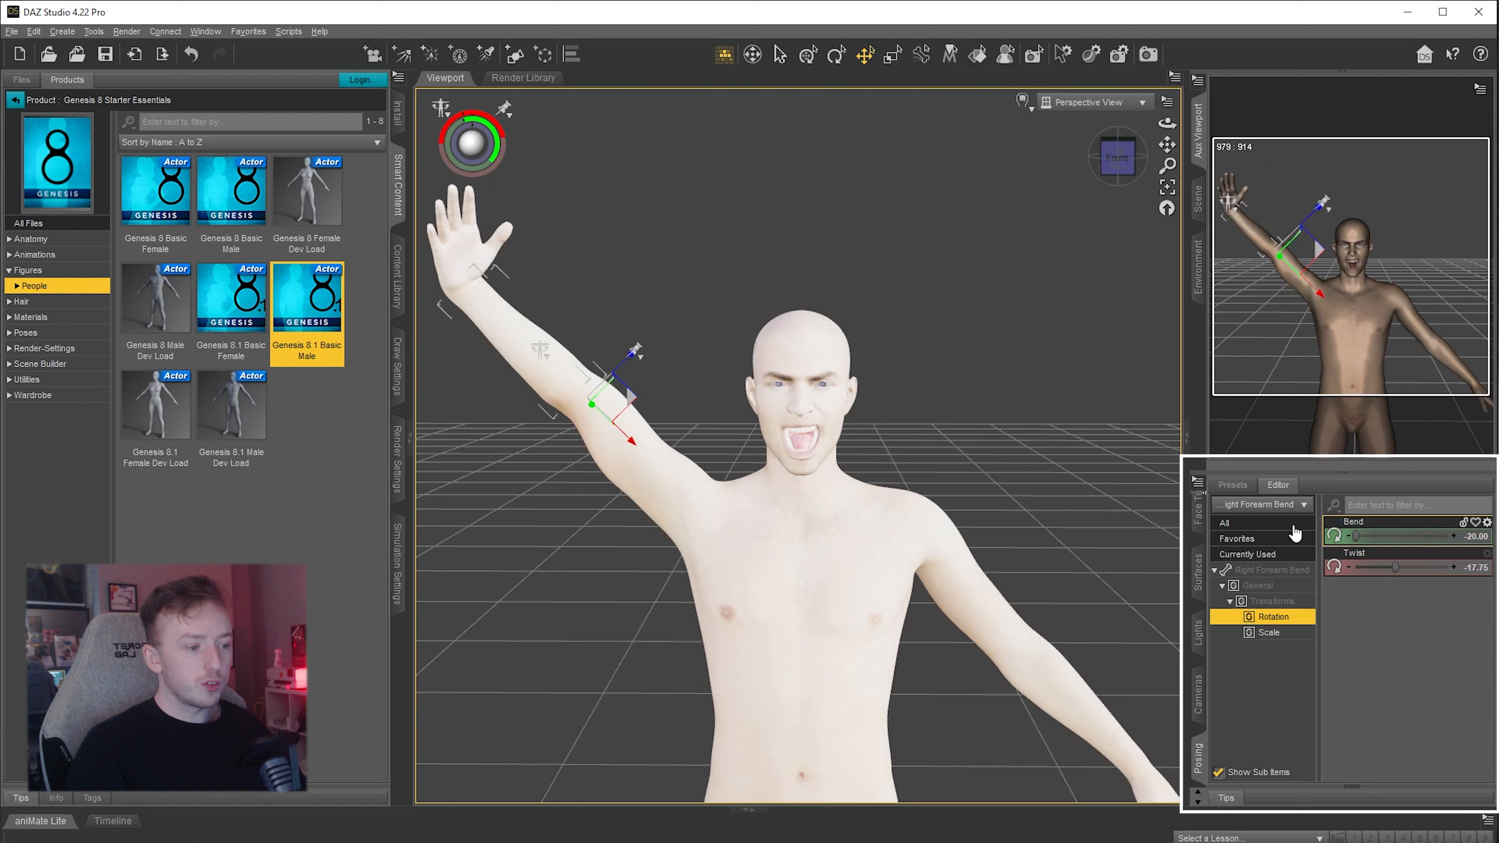
pyautogui.click(1270, 601)
pyautogui.click(538, 352)
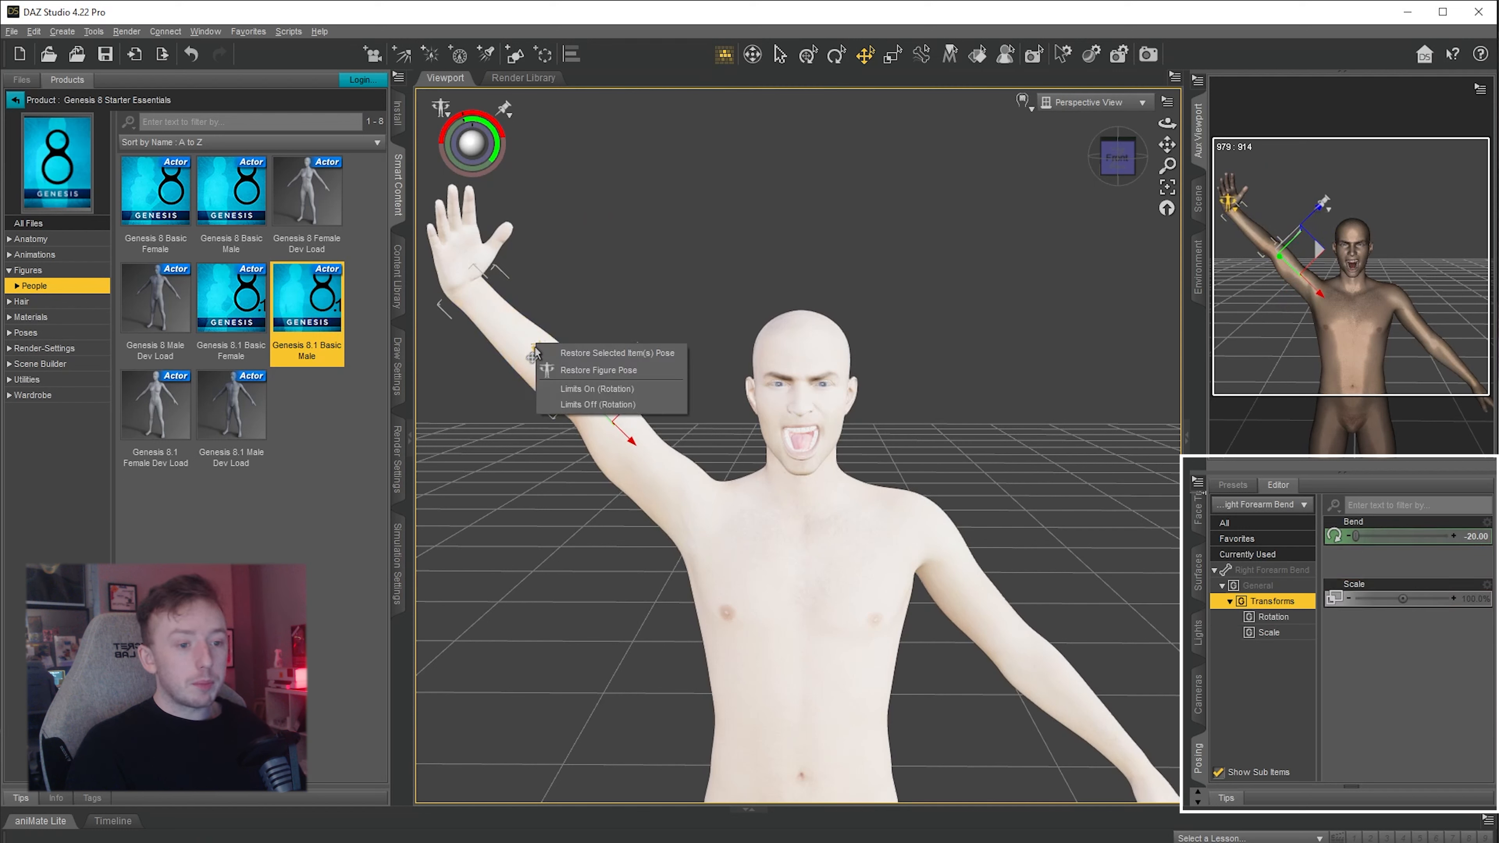
pyautogui.click(784, 273)
pyautogui.click(556, 328)
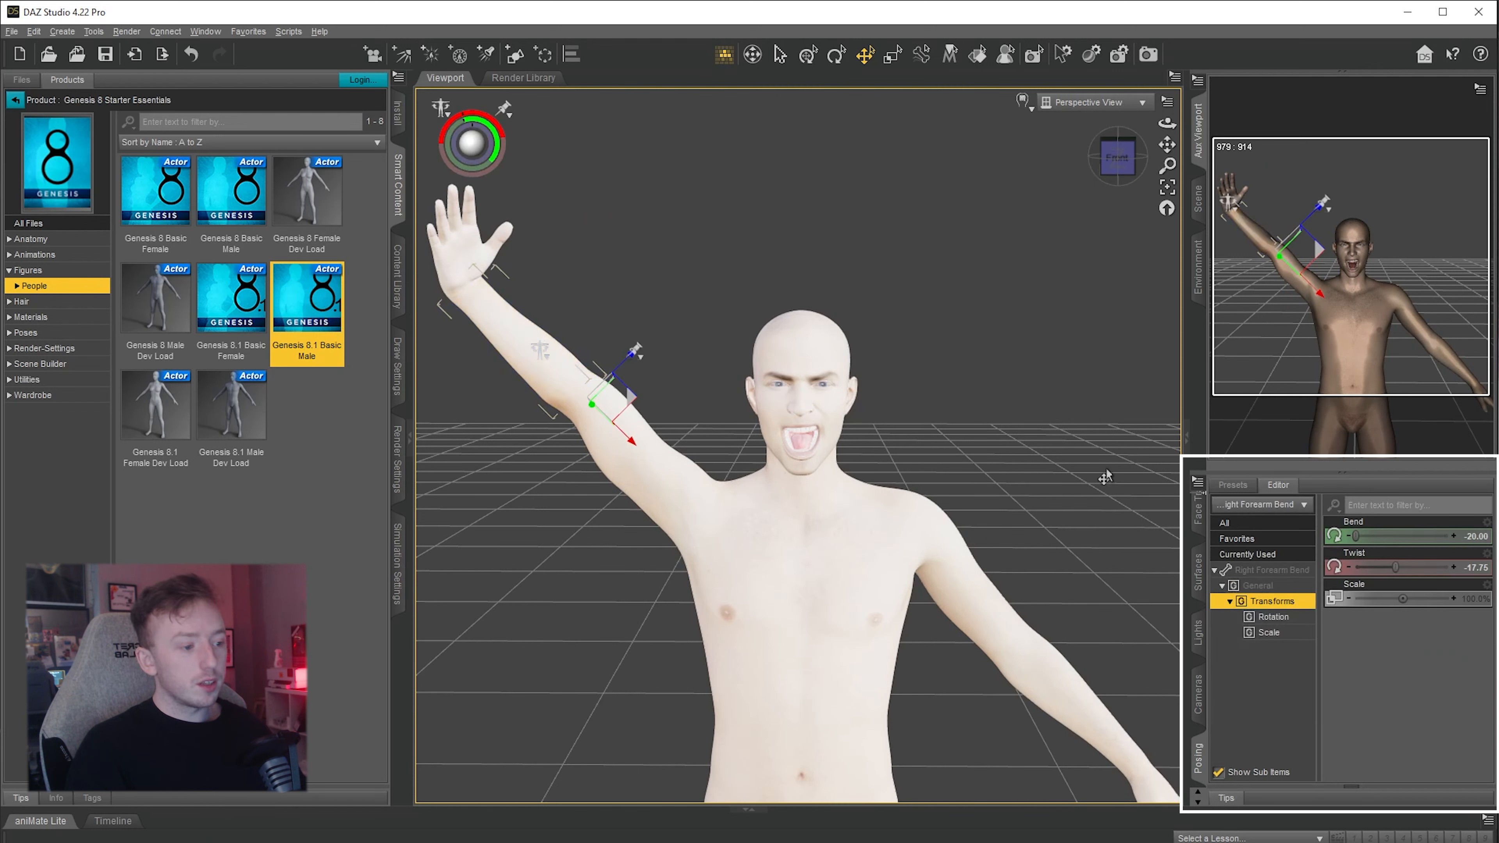
# Set the right forearm's Twist to -90 and pull the raised arm slightly outward and down
pyautogui.moveTo(1411, 568); pyautogui.dragTo(1348, 540)
pyautogui.click(1273, 617)
pyautogui.moveTo(1371, 568); pyautogui.dragTo(1247, 571)
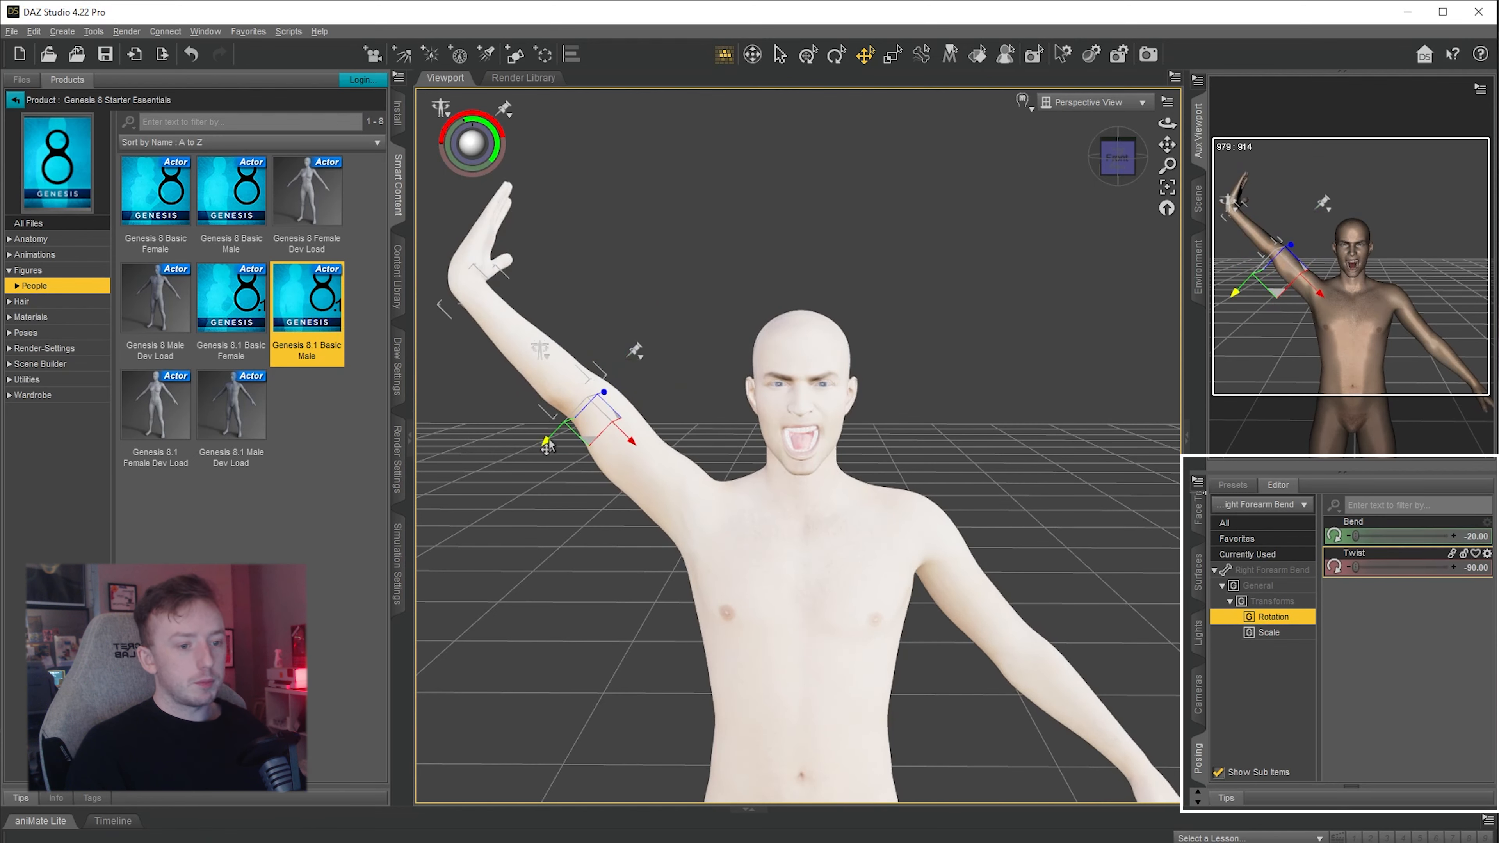
pyautogui.moveTo(547, 448); pyautogui.dragTo(520, 534)
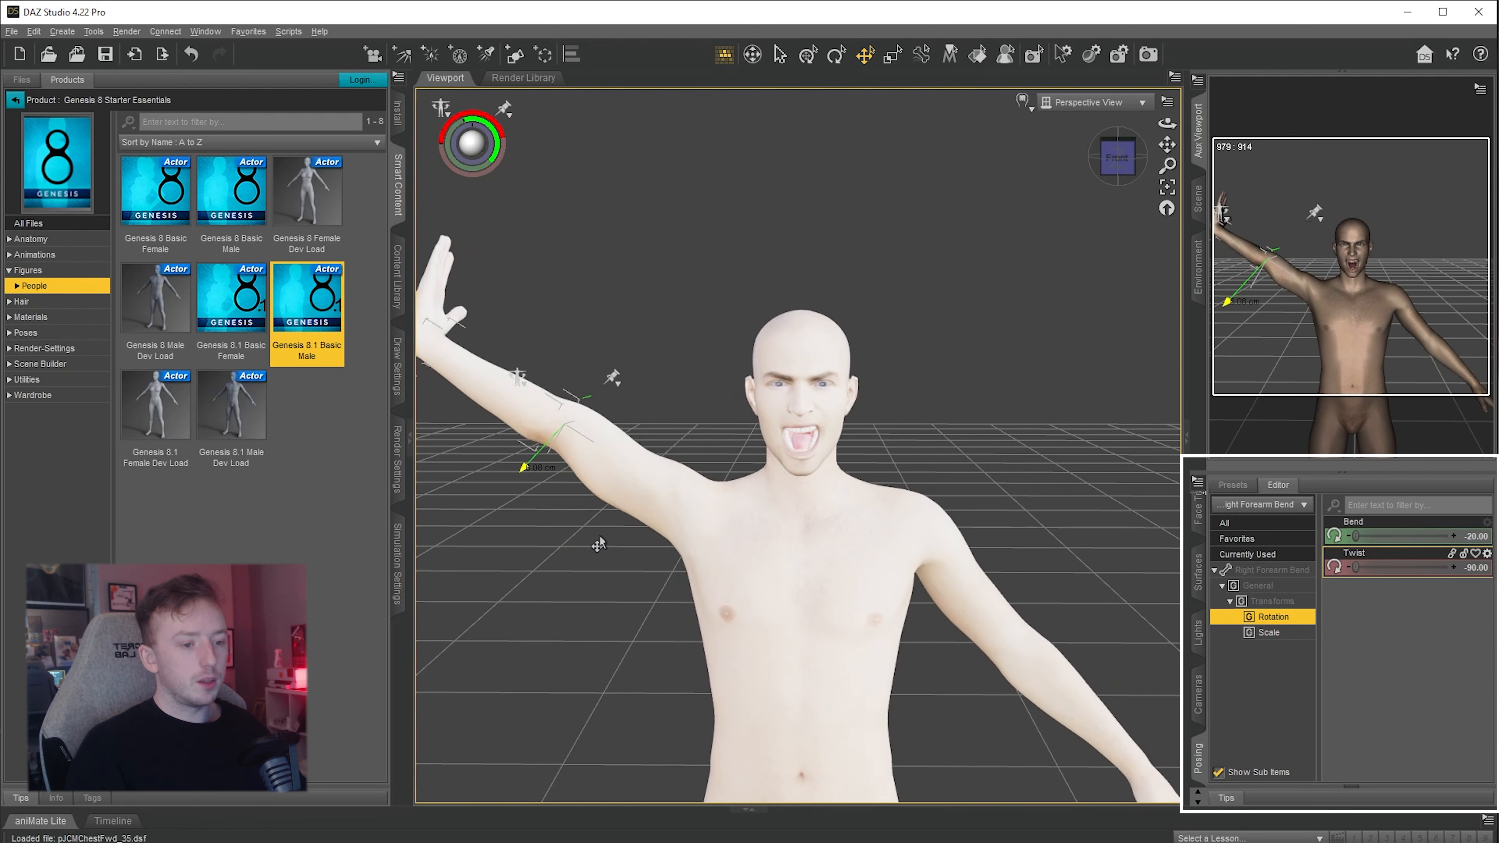
# Set the upper chest's Bend to -15 and select the head
pyautogui.click(821, 530)
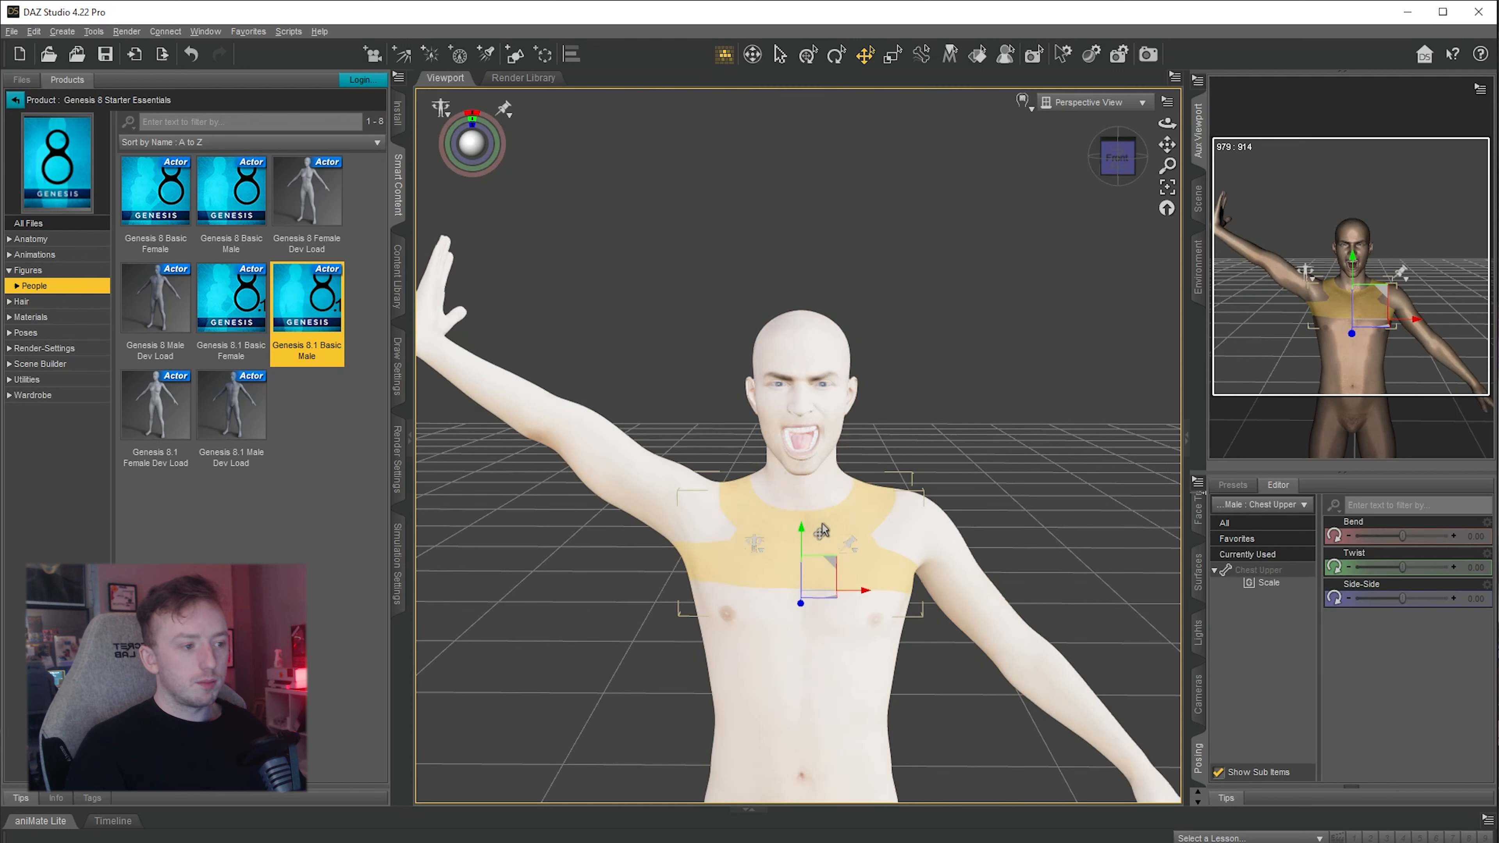
pyautogui.moveTo(1416, 535); pyautogui.dragTo(1007, 544)
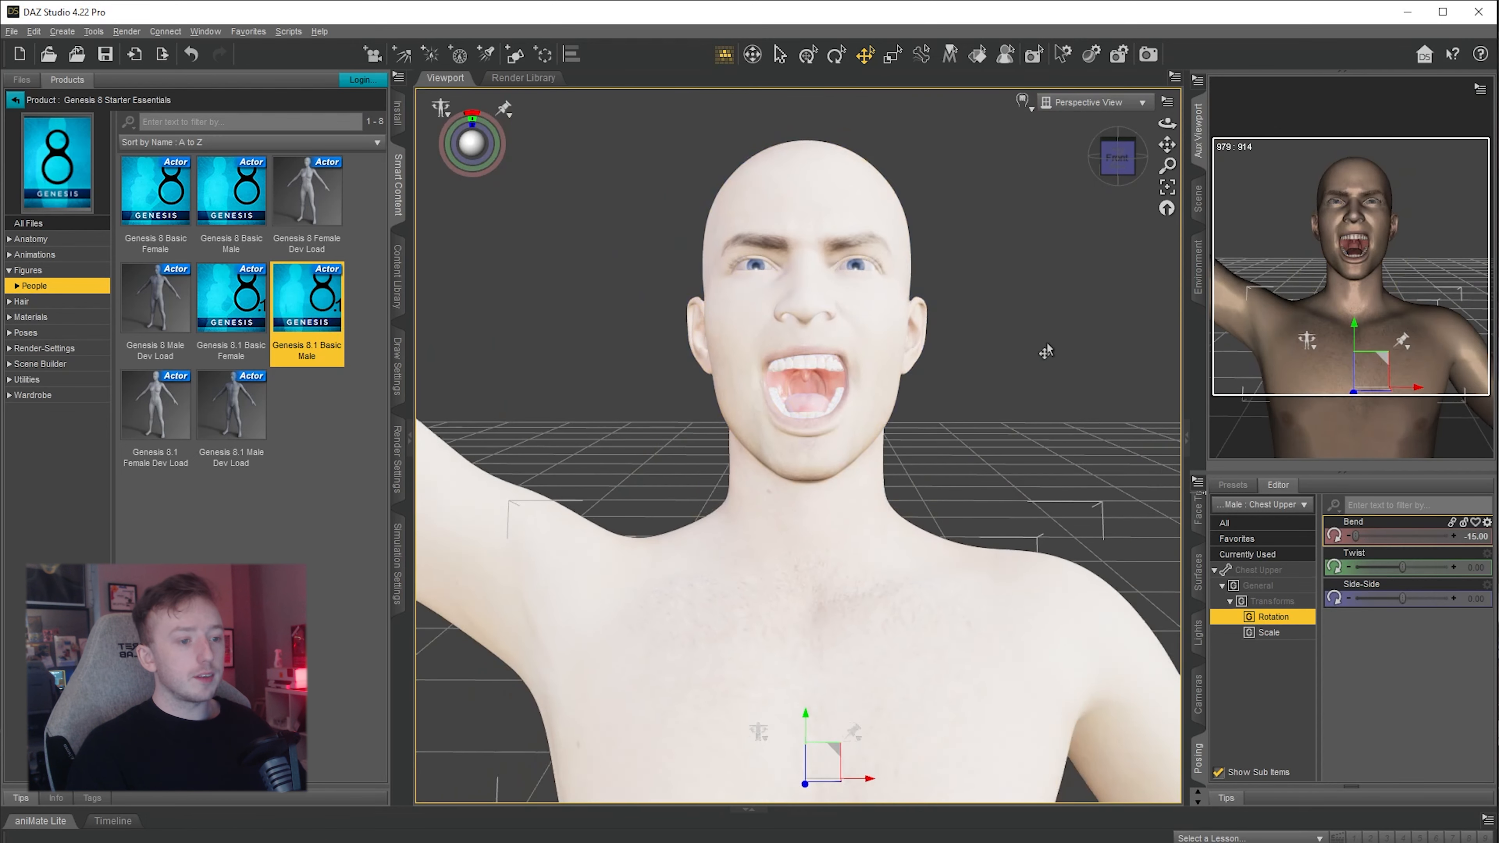
pyautogui.click(826, 124)
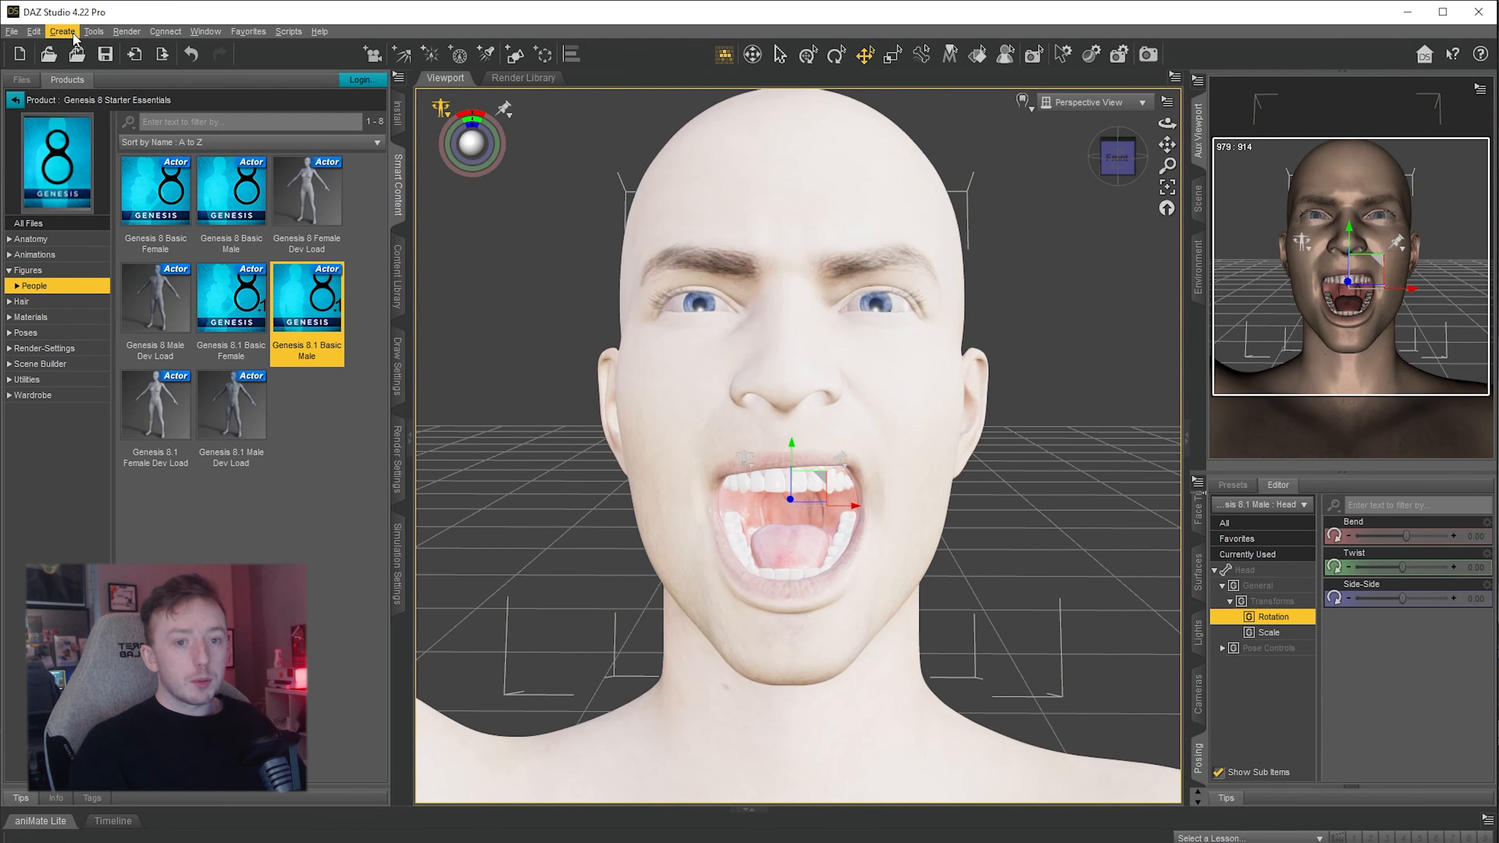
# Export the posed figure as a Wavefront Object named "guy mouth open", using the Bryce (1 unit = 8ft) conversion
pyautogui.click(12, 31)
pyautogui.click(36, 163)
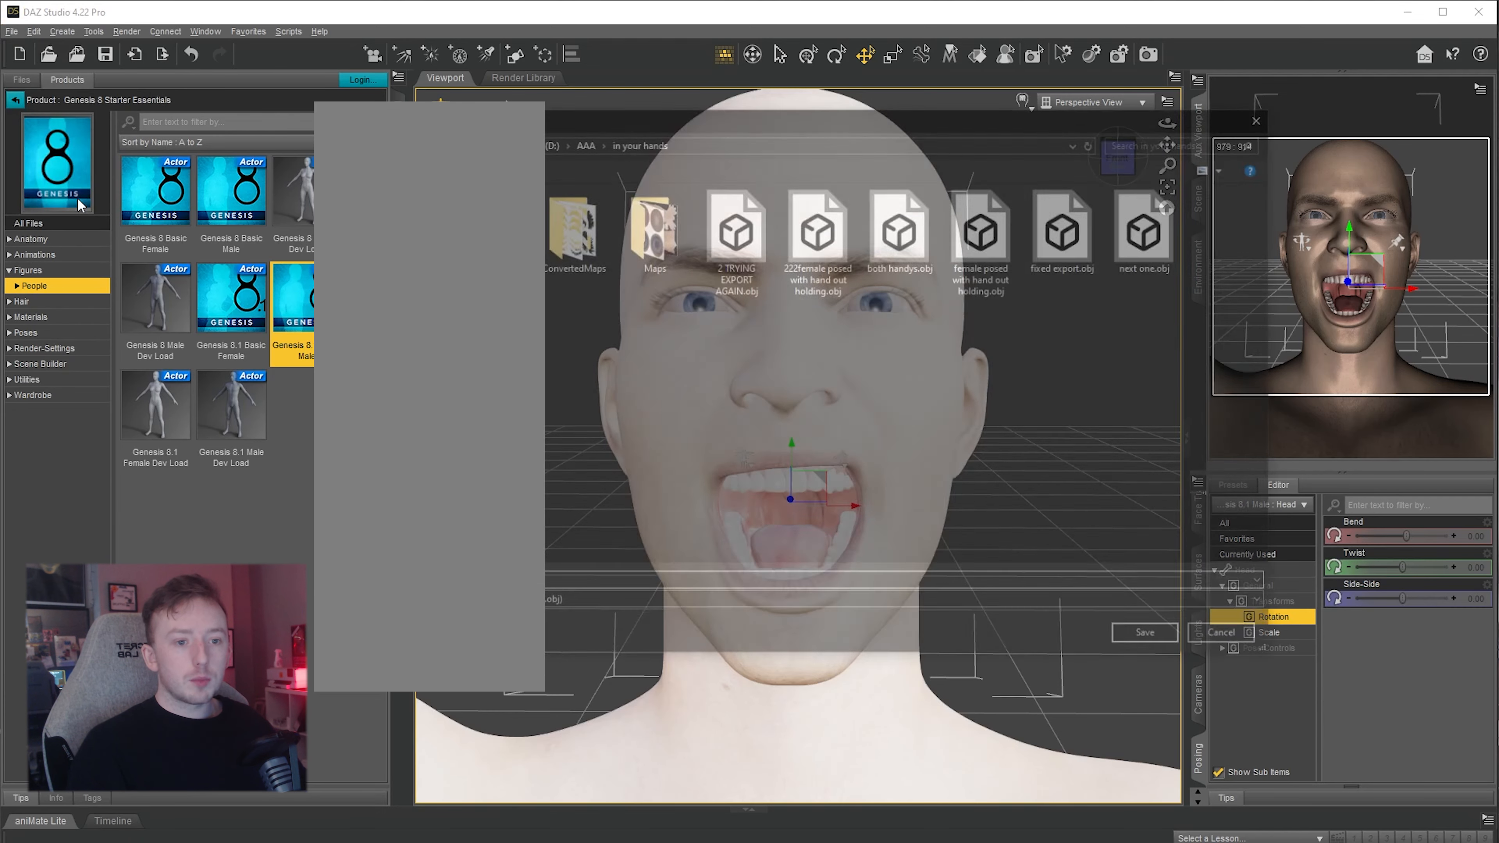
pyautogui.click(831, 583)
pyautogui.write('guy mouth op')
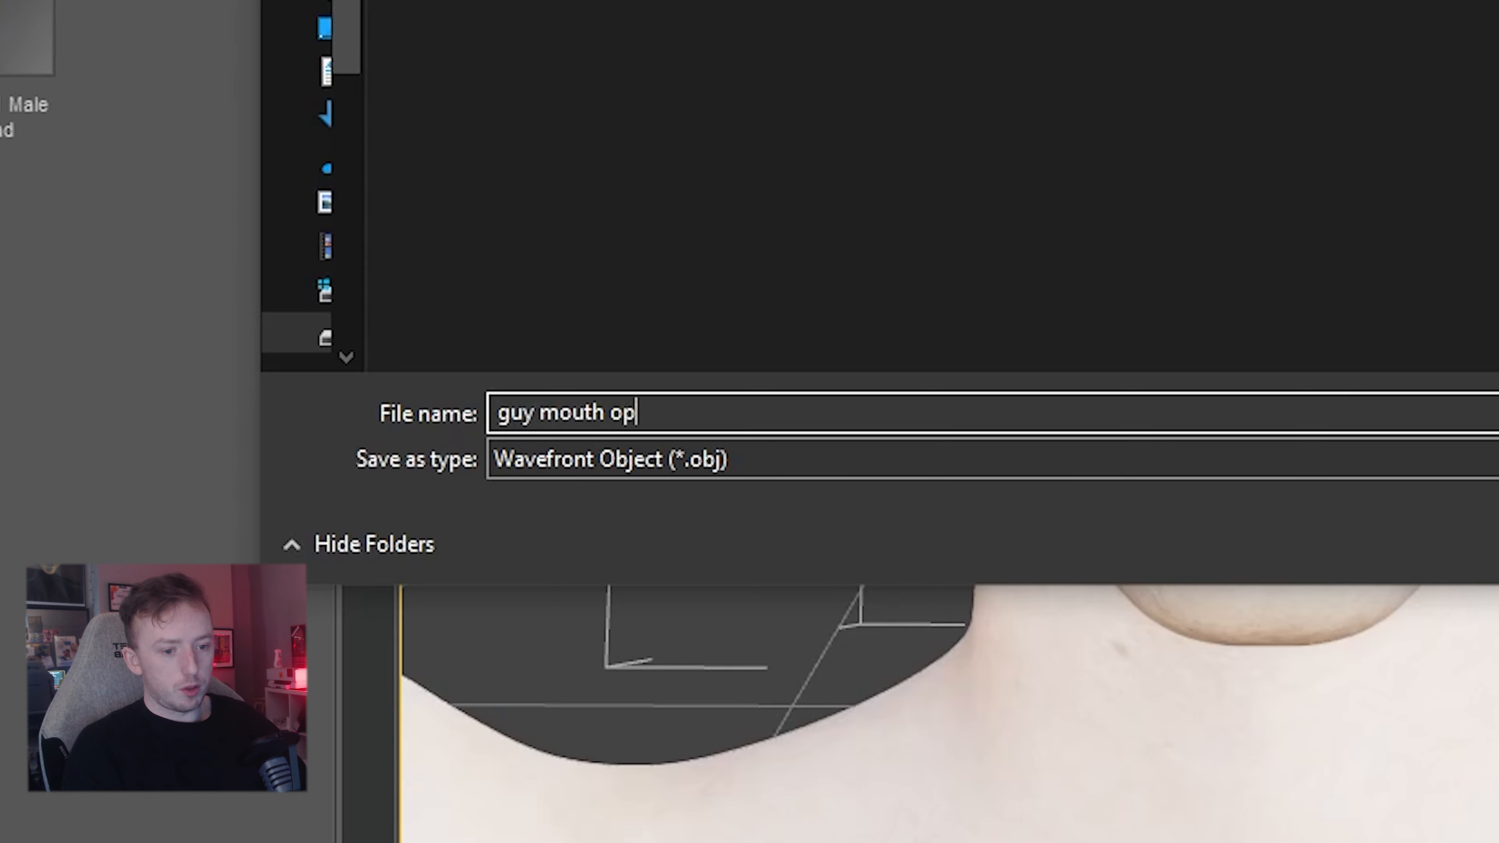
pyautogui.write('pen')
pyautogui.press('Return')
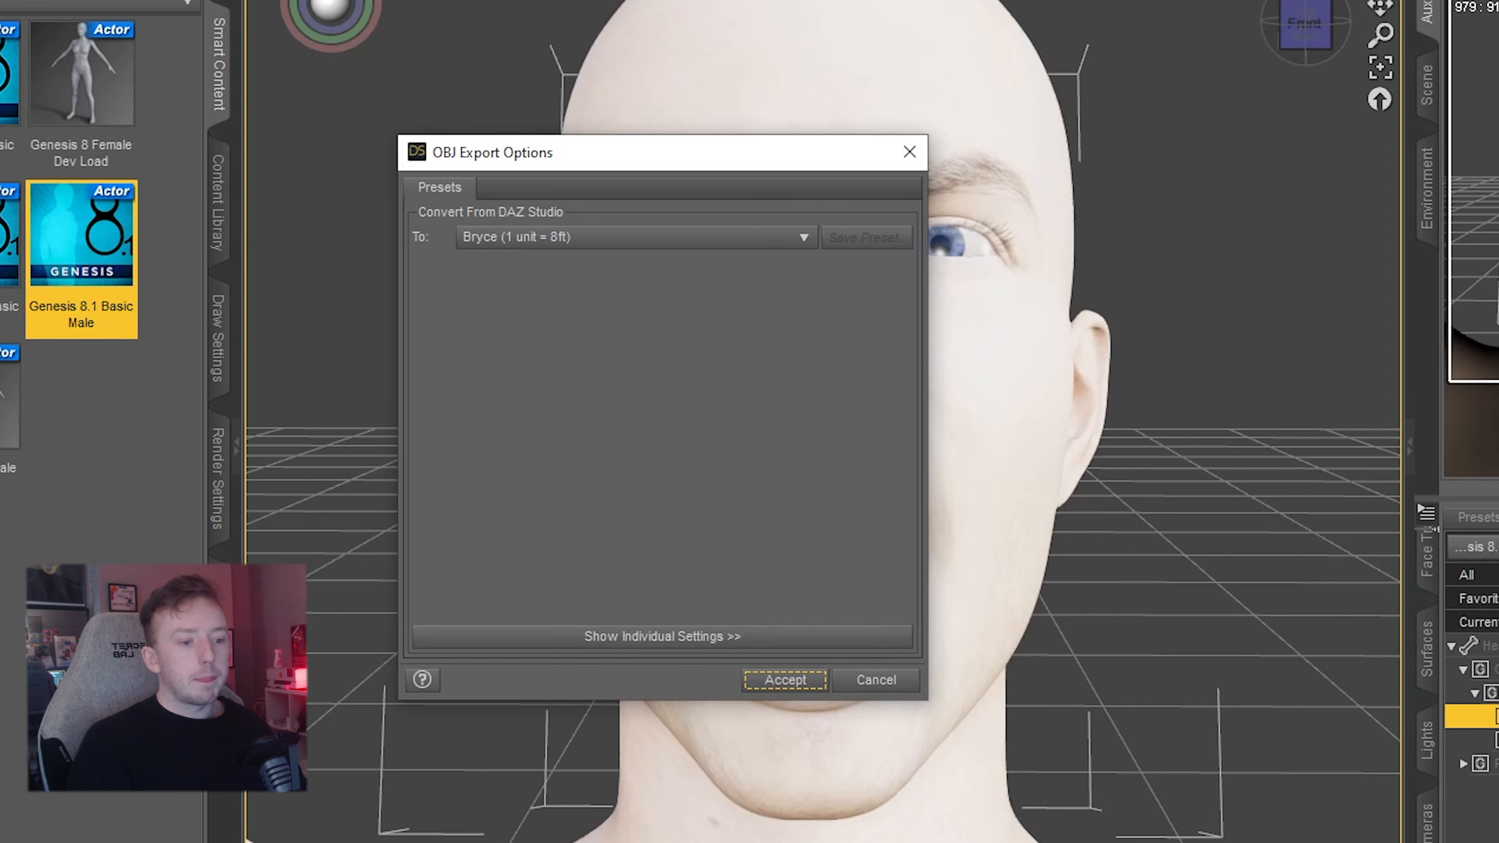
pyautogui.click(655, 643)
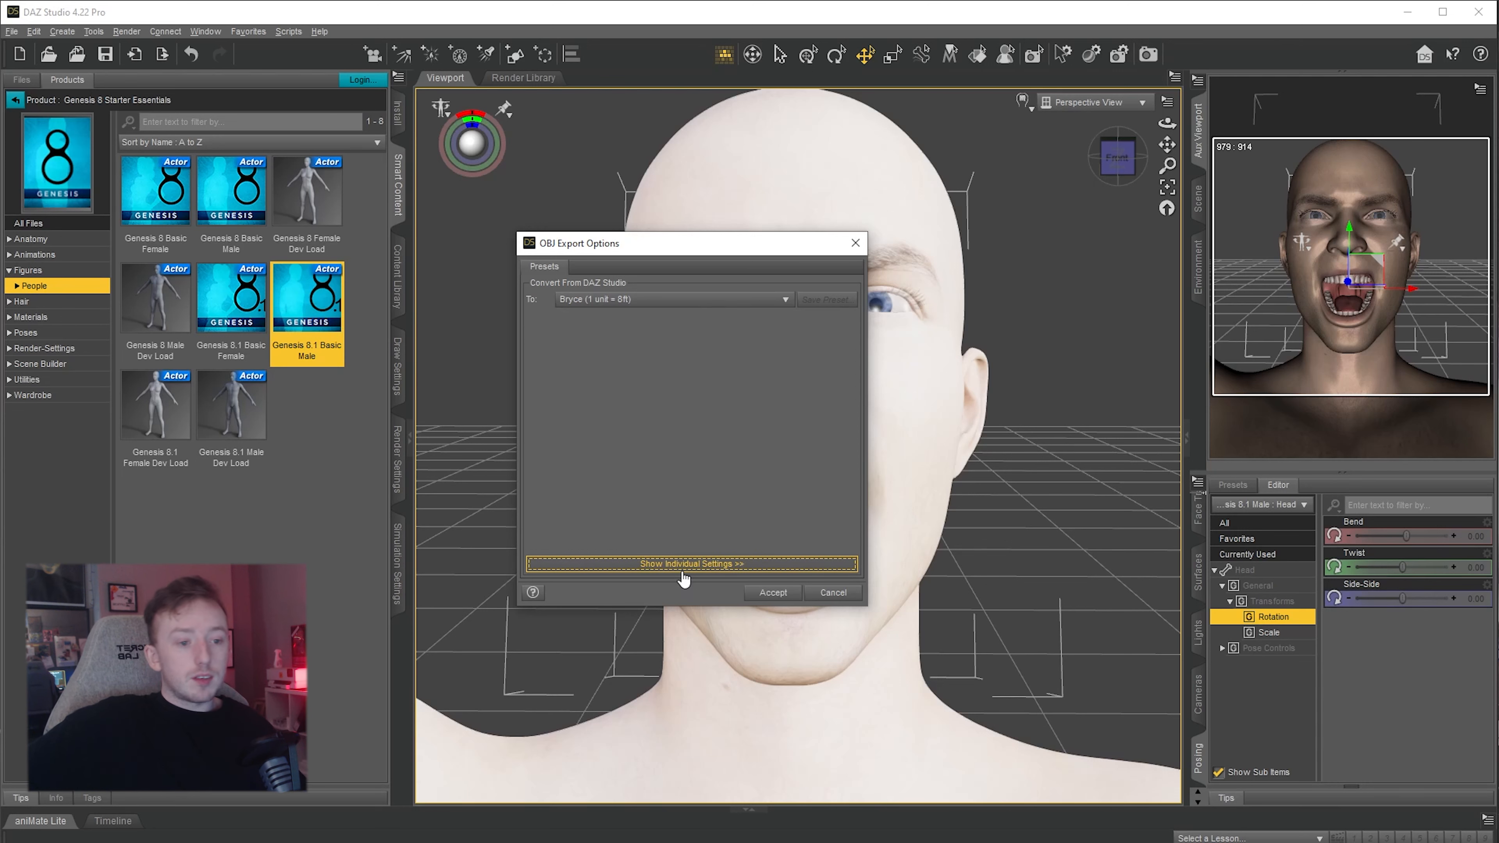
pyautogui.click(720, 568)
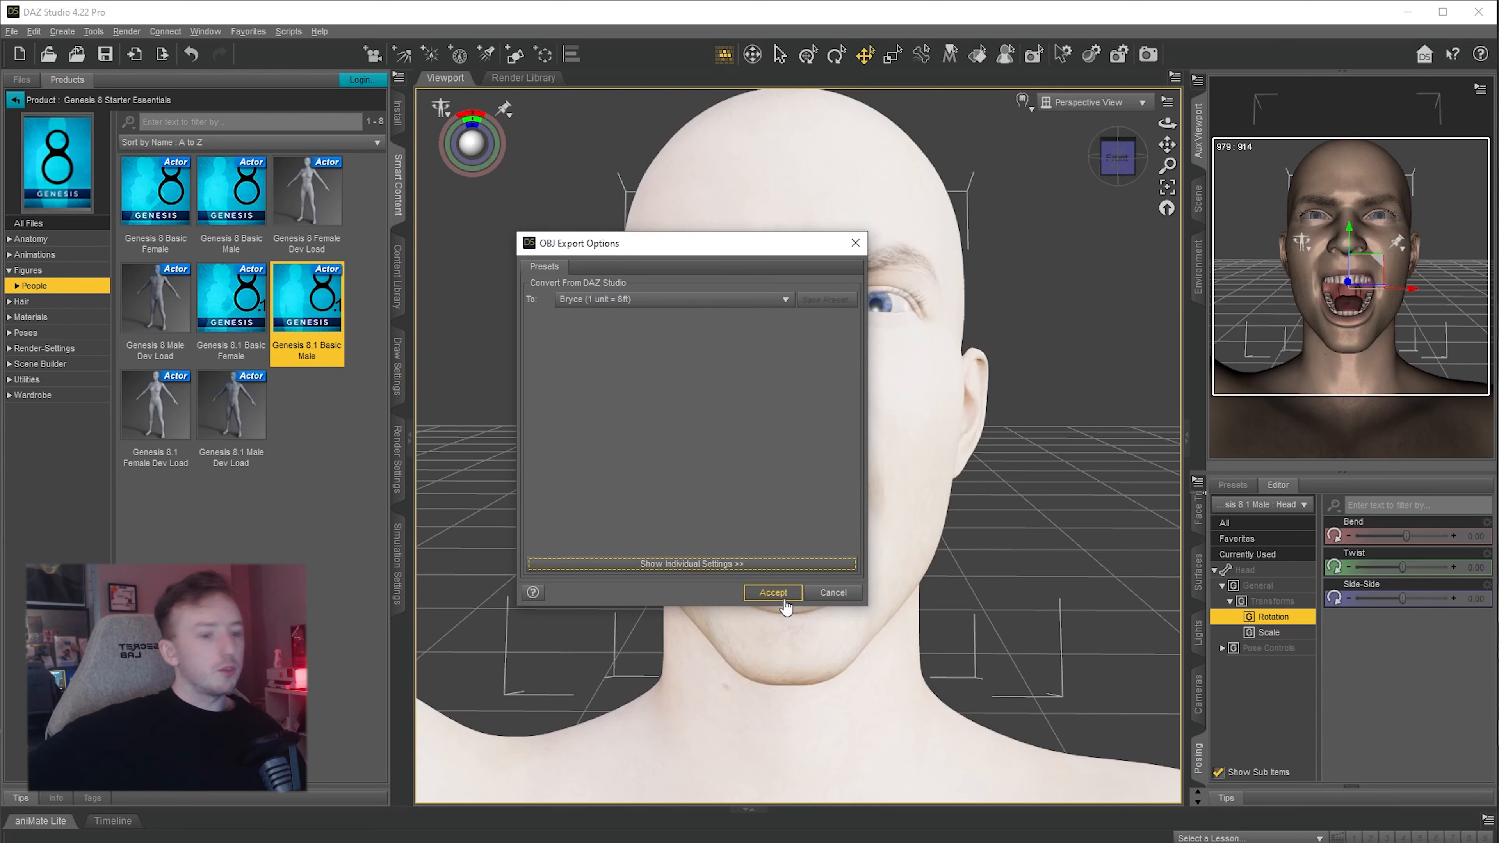
pyautogui.click(773, 593)
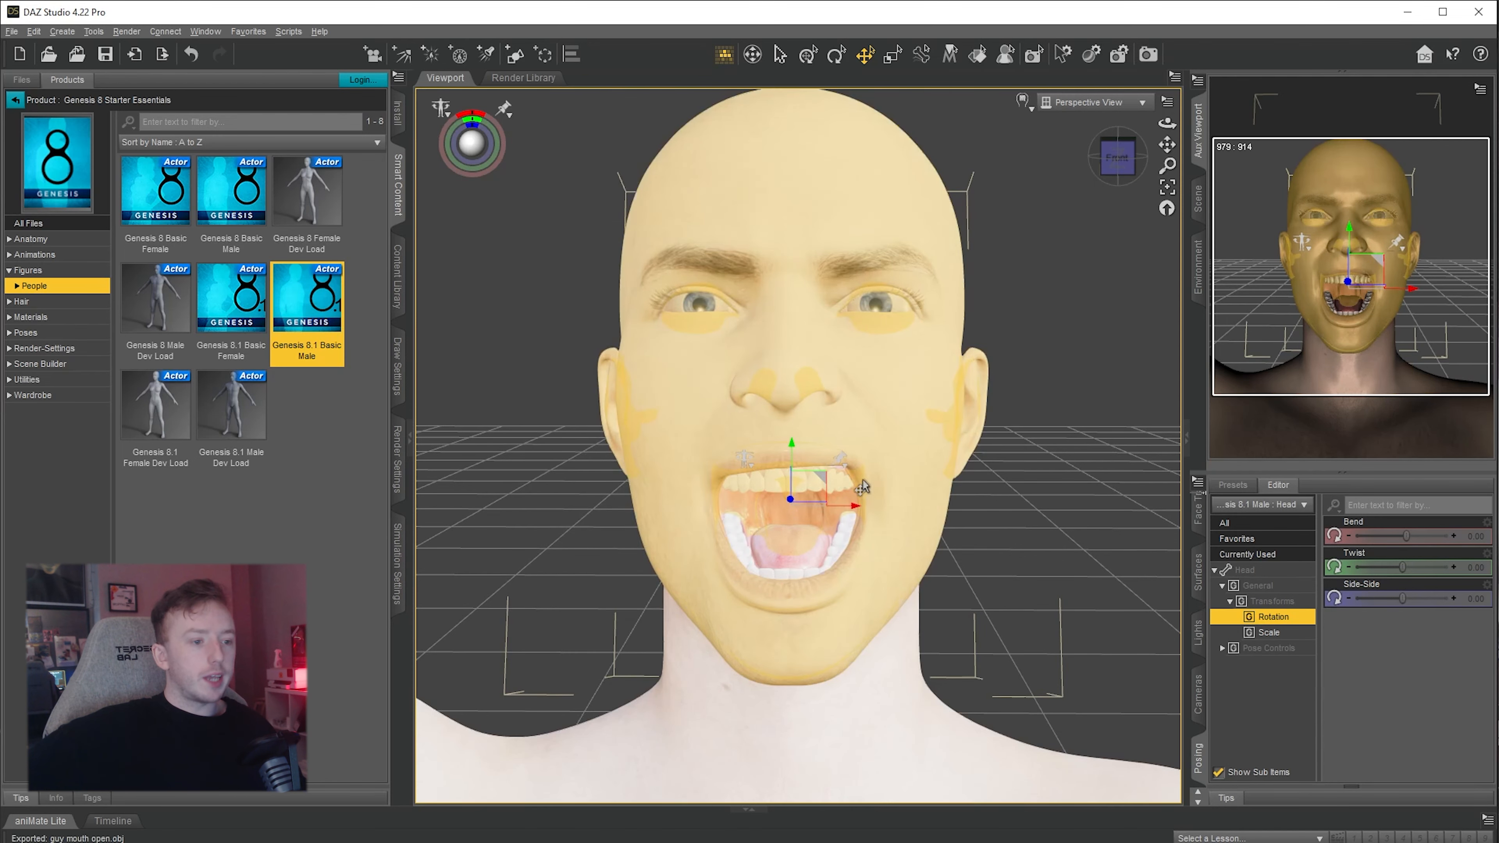
# Save the scene under the name asdiuyasiudhasd and pull the head up and sideways into a tilt
pyautogui.click(11, 31)
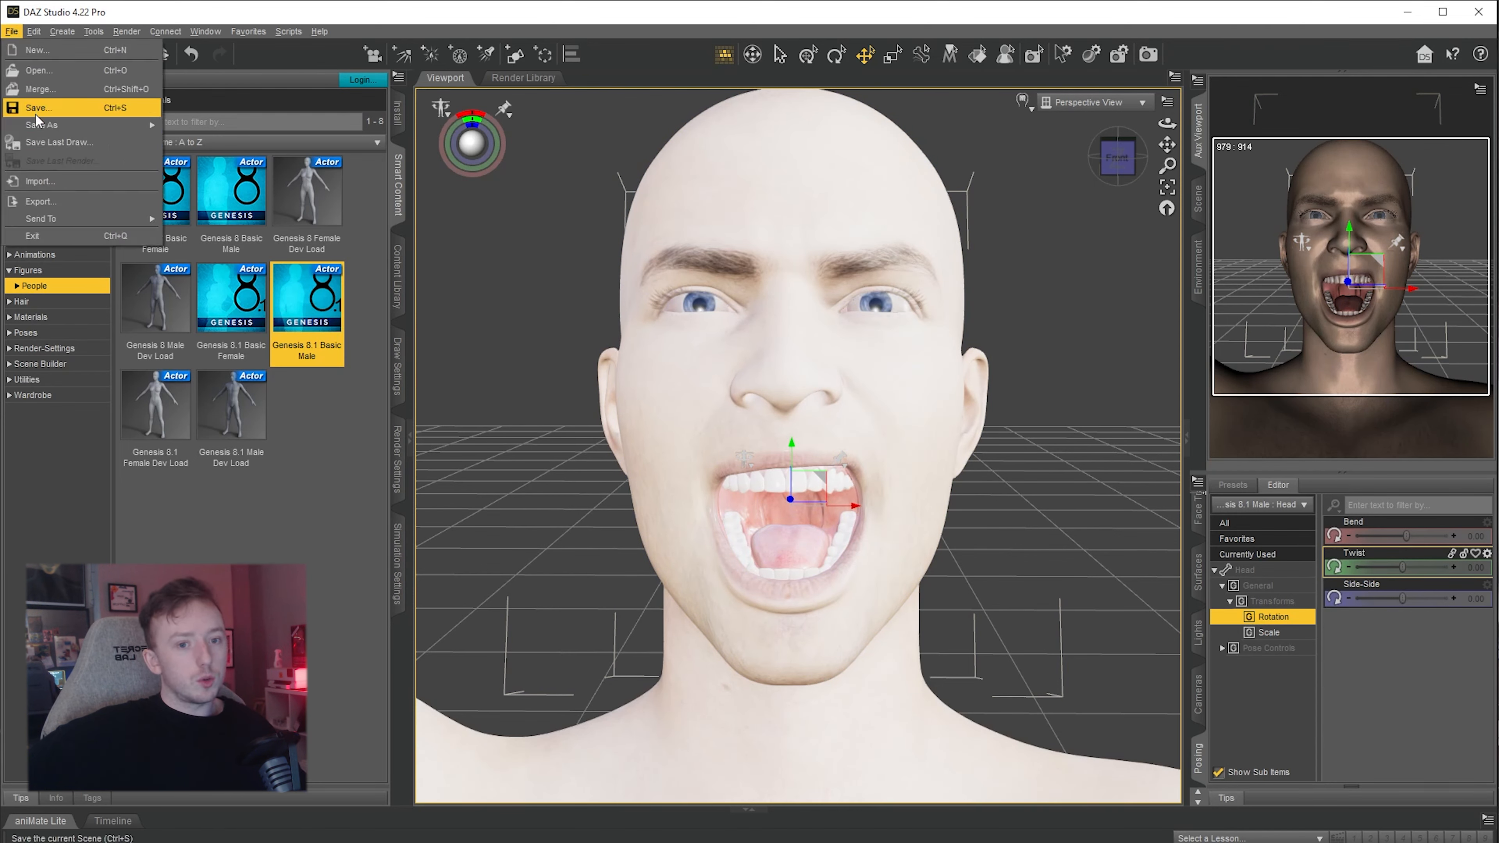
pyautogui.moveTo(45, 129)
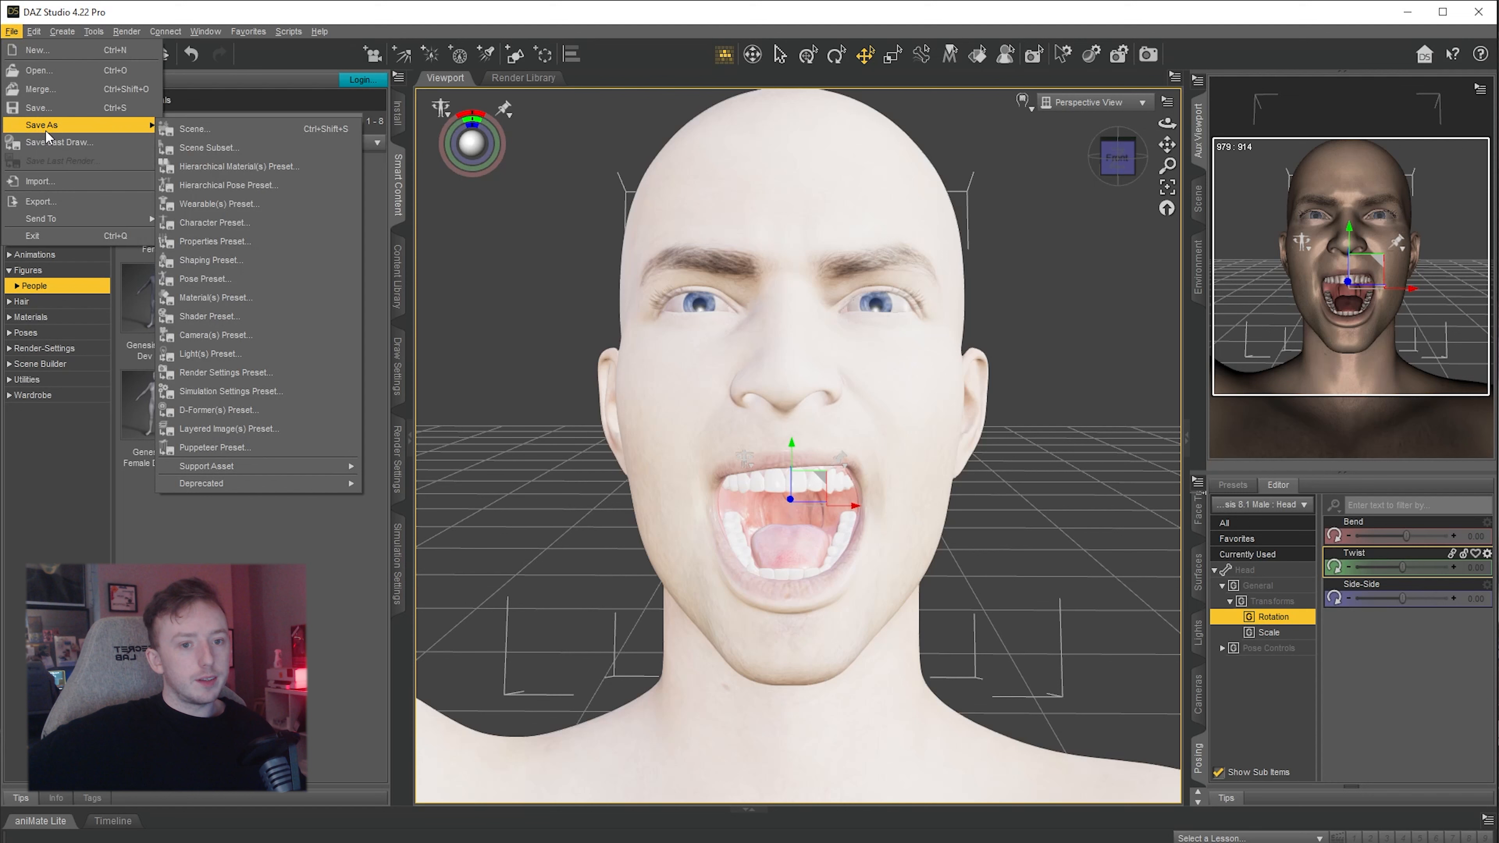
pyautogui.click(246, 130)
pyautogui.write('asdiuyasiudhasd')
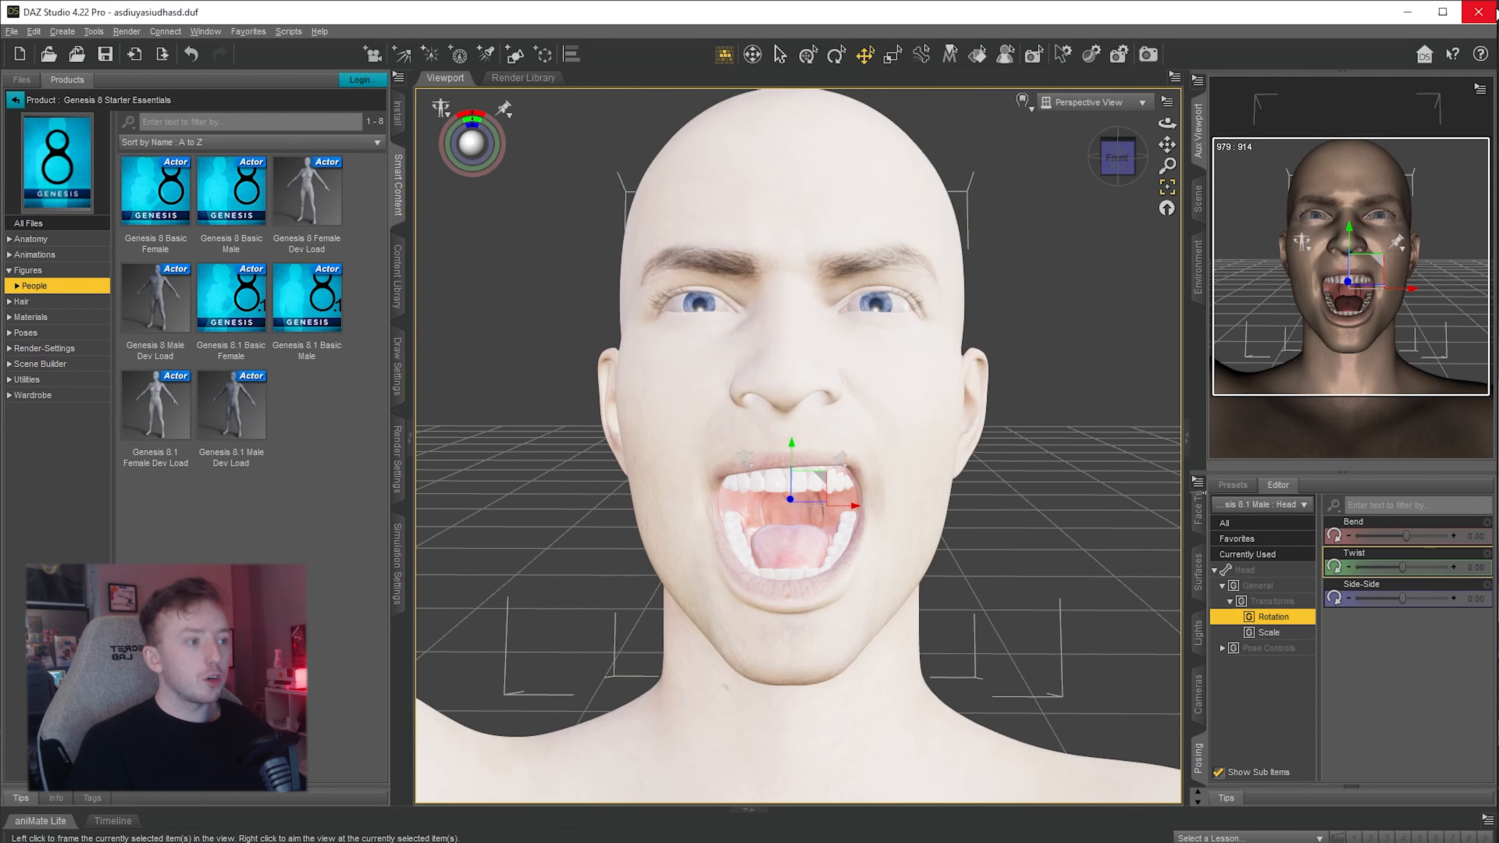
pyautogui.moveTo(794, 449); pyautogui.dragTo(976, 200)
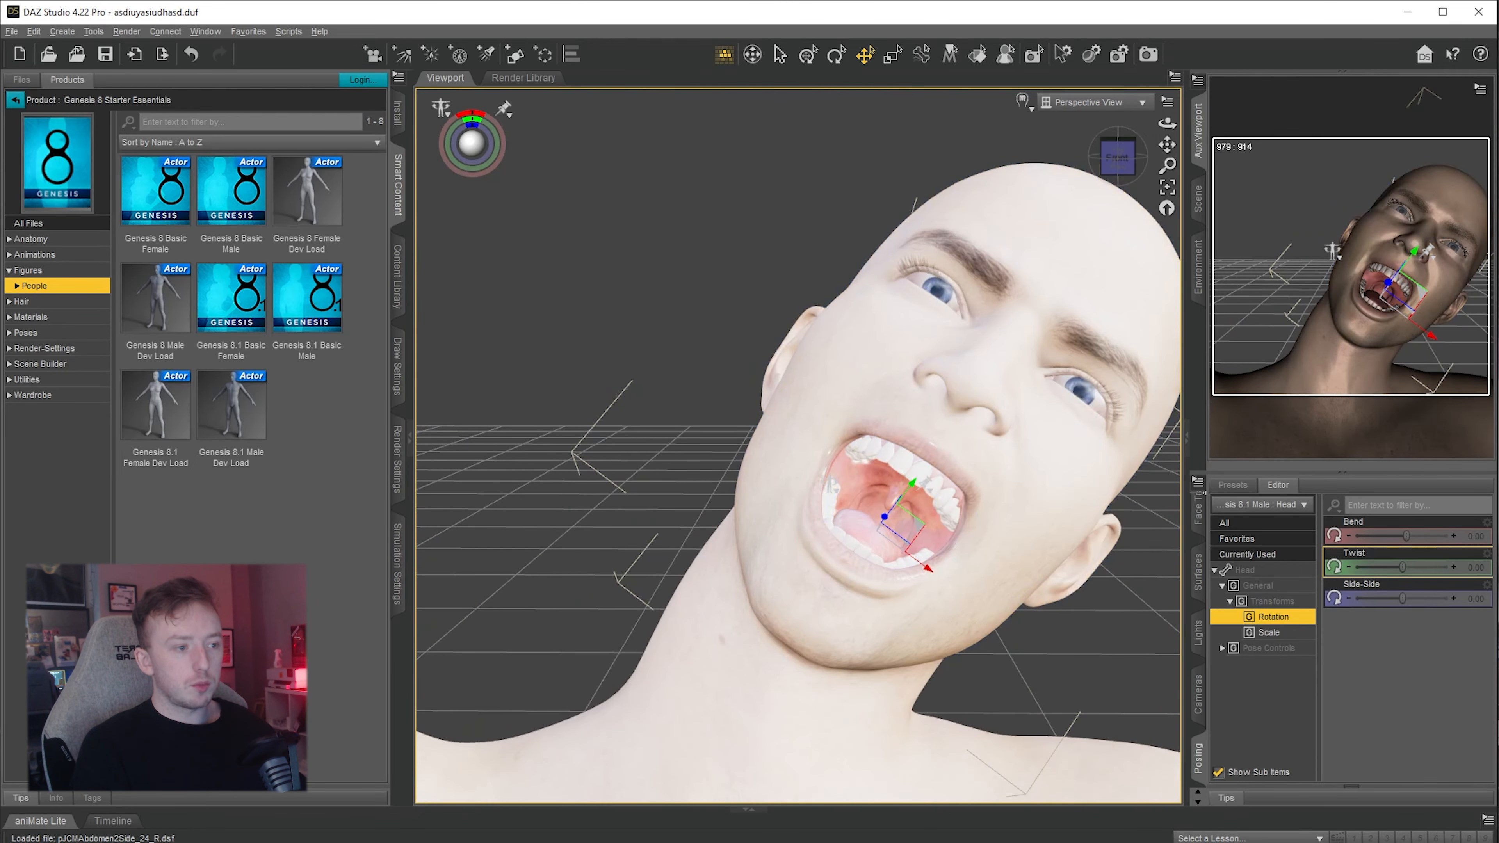
# Close DAZ Studio, return to Blender and import the Wavefront file guy mouth open.obj from the MOUTH CHARACTER folder
pyautogui.click(1479, 12)
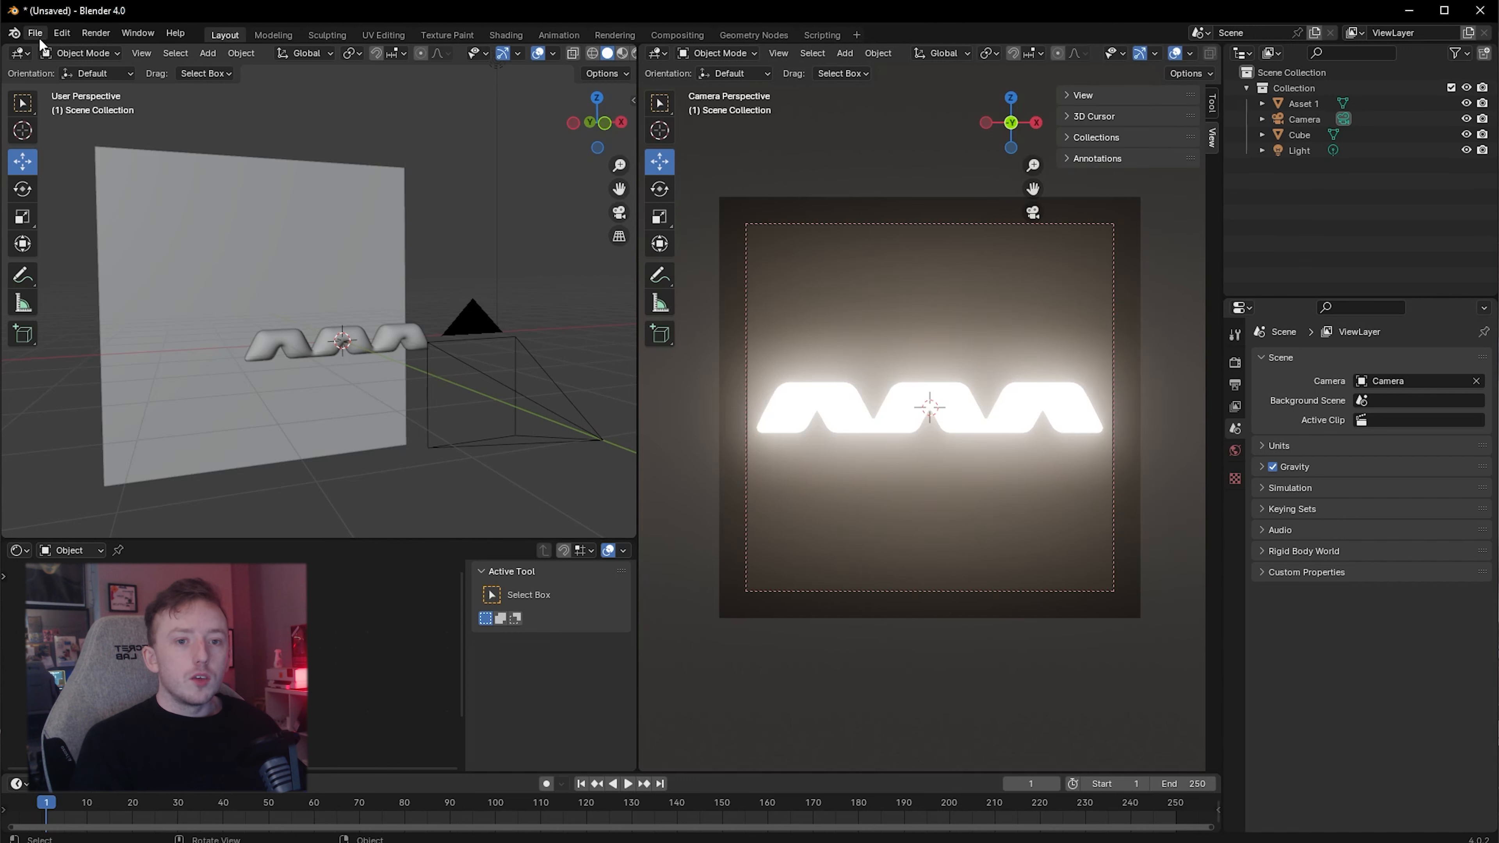
pyautogui.click(36, 33)
pyautogui.moveTo(100, 256)
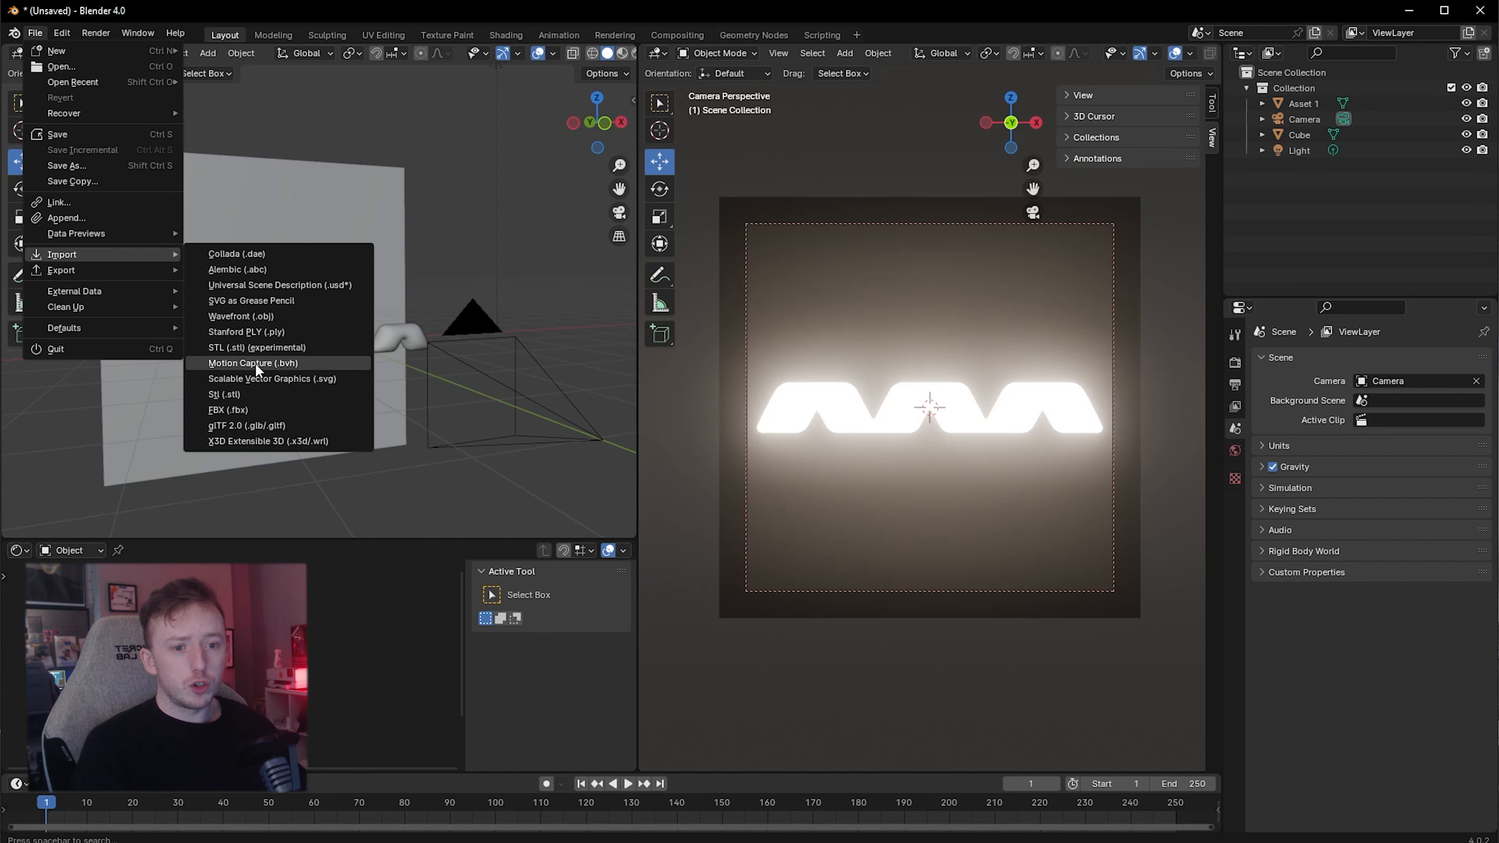
pyautogui.click(214, 317)
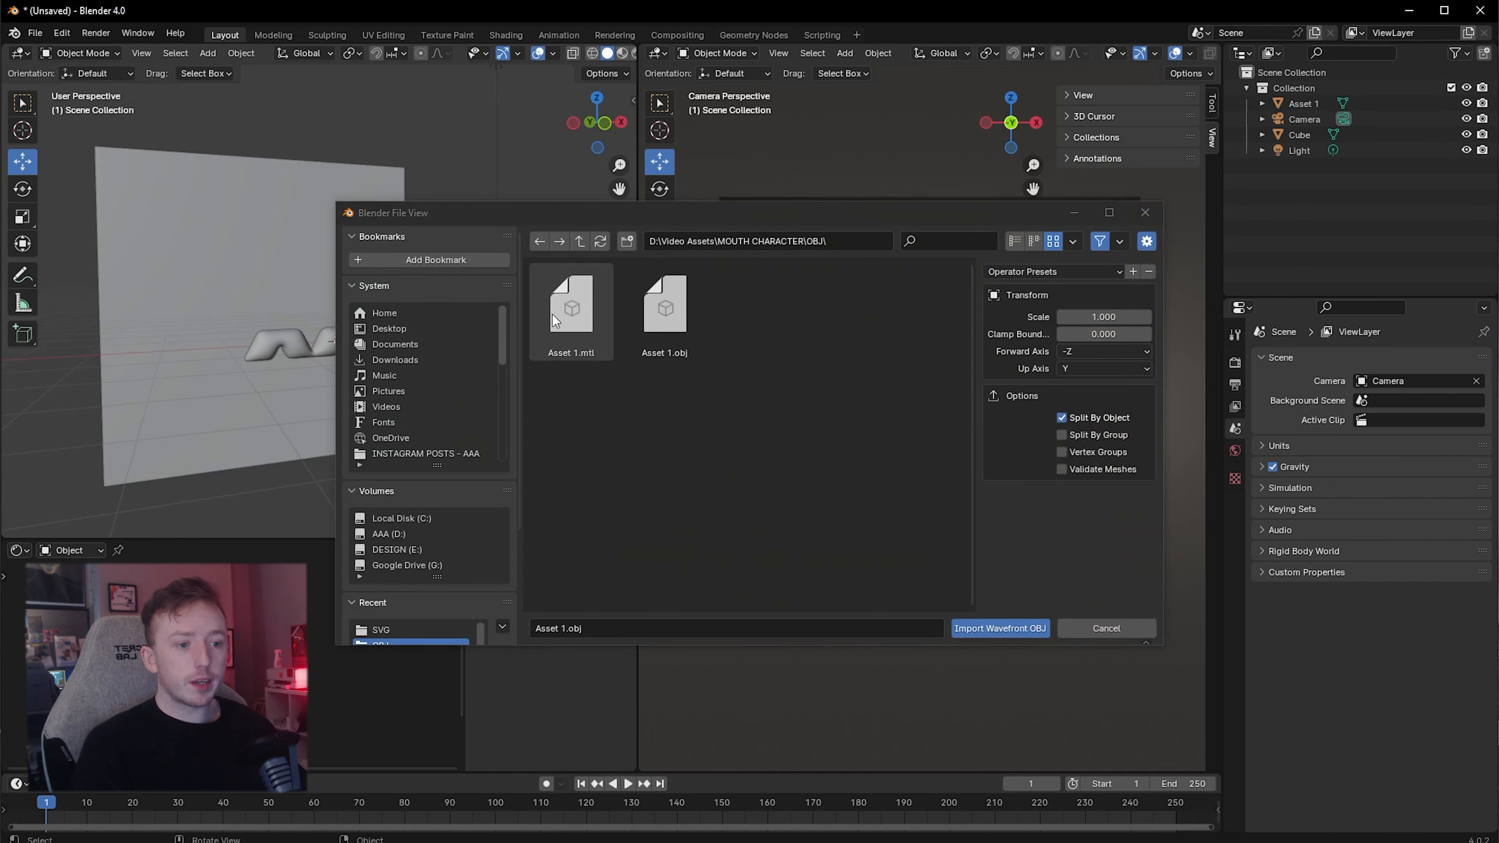
pyautogui.click(569, 422)
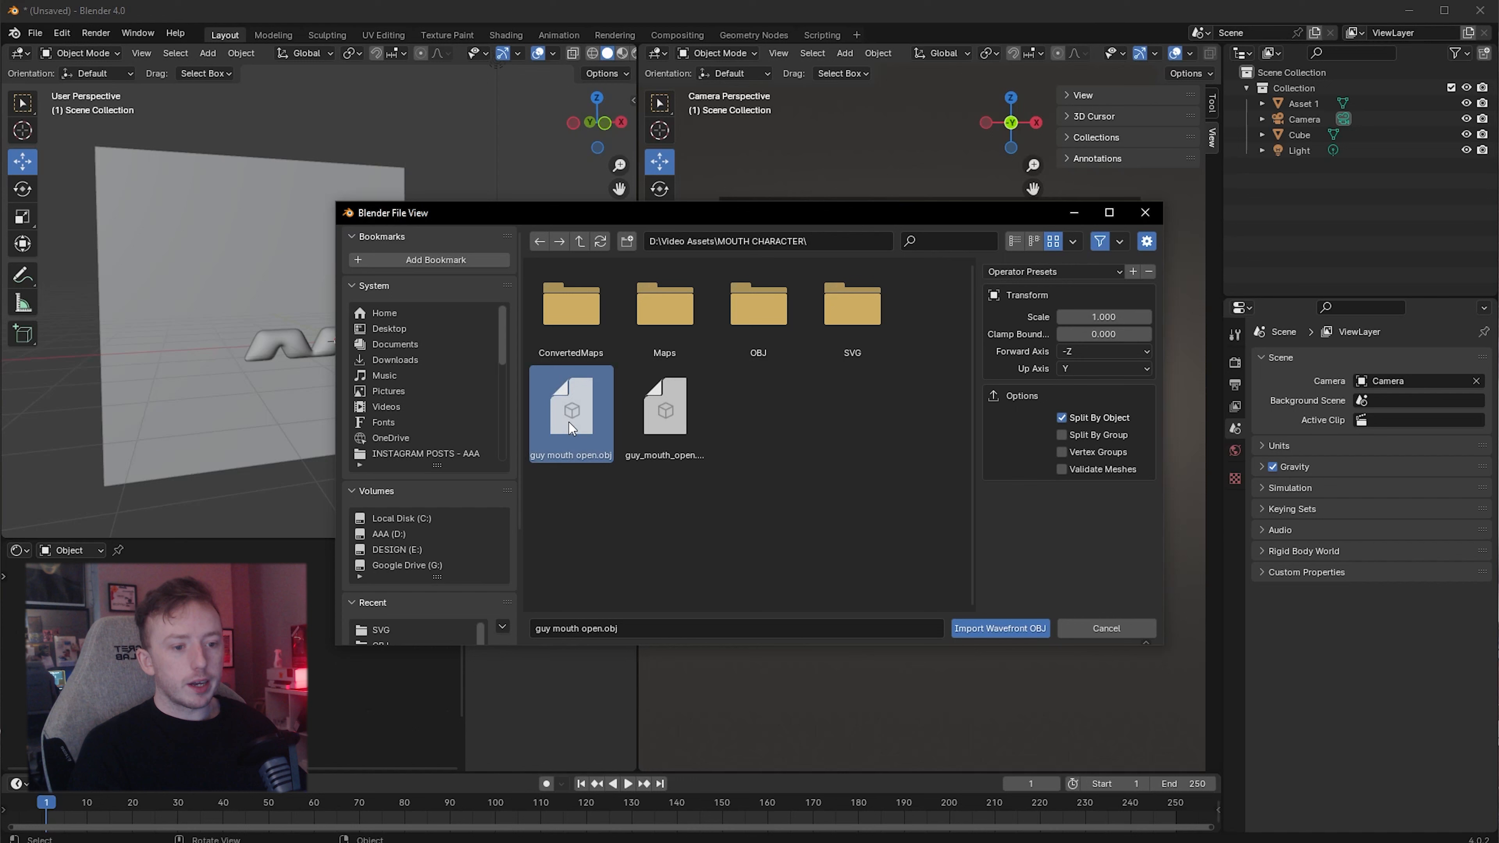
pyautogui.click(1025, 627)
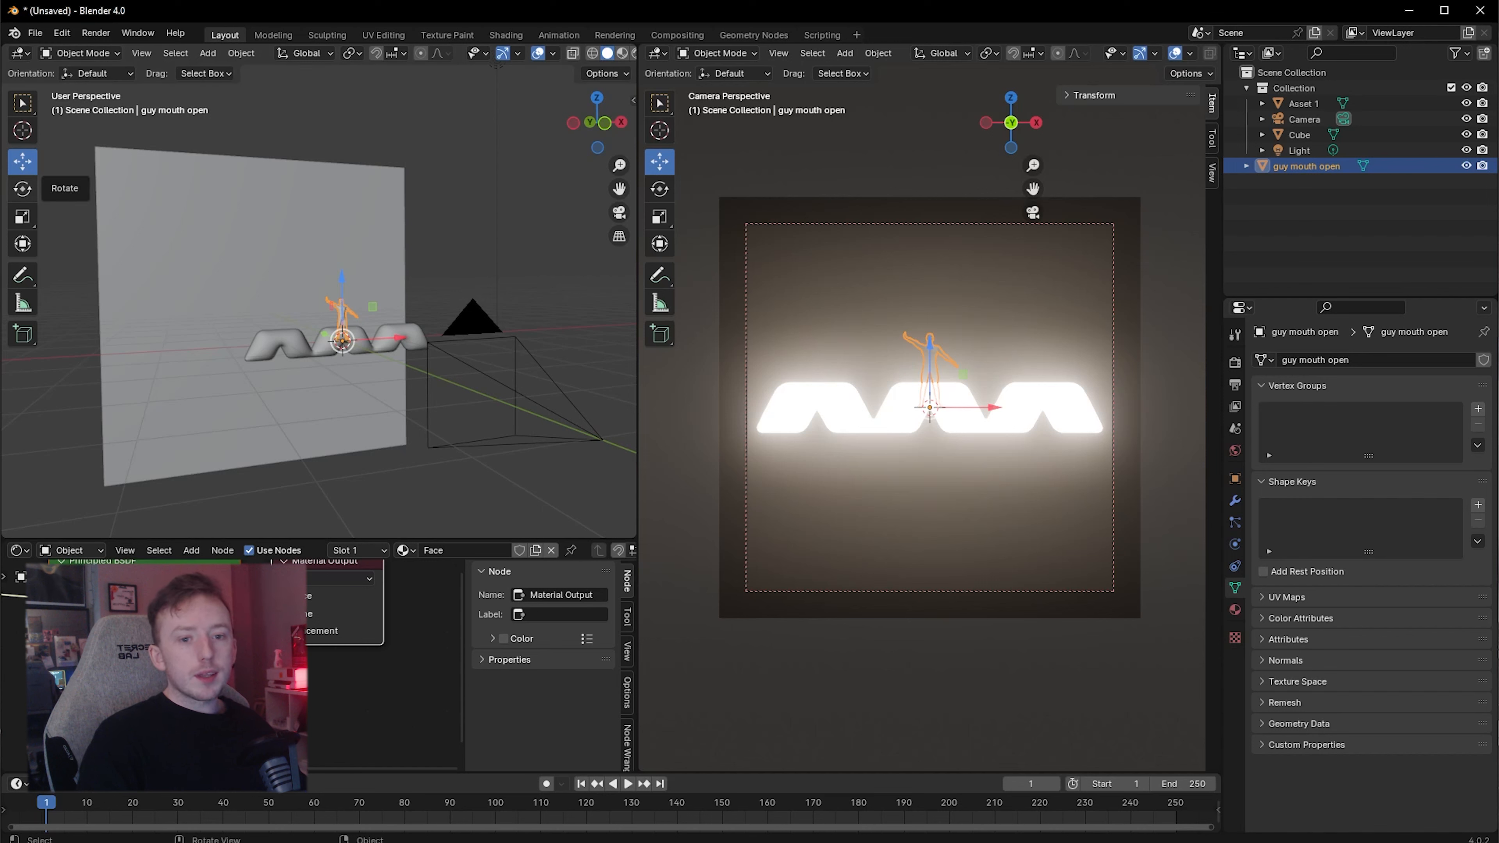
# Enlarge the imported figure freehand to a scale of about 1.74 and show its transform values
pyautogui.click(22, 217)
pyautogui.moveTo(378, 291); pyautogui.dragTo(398, 242)
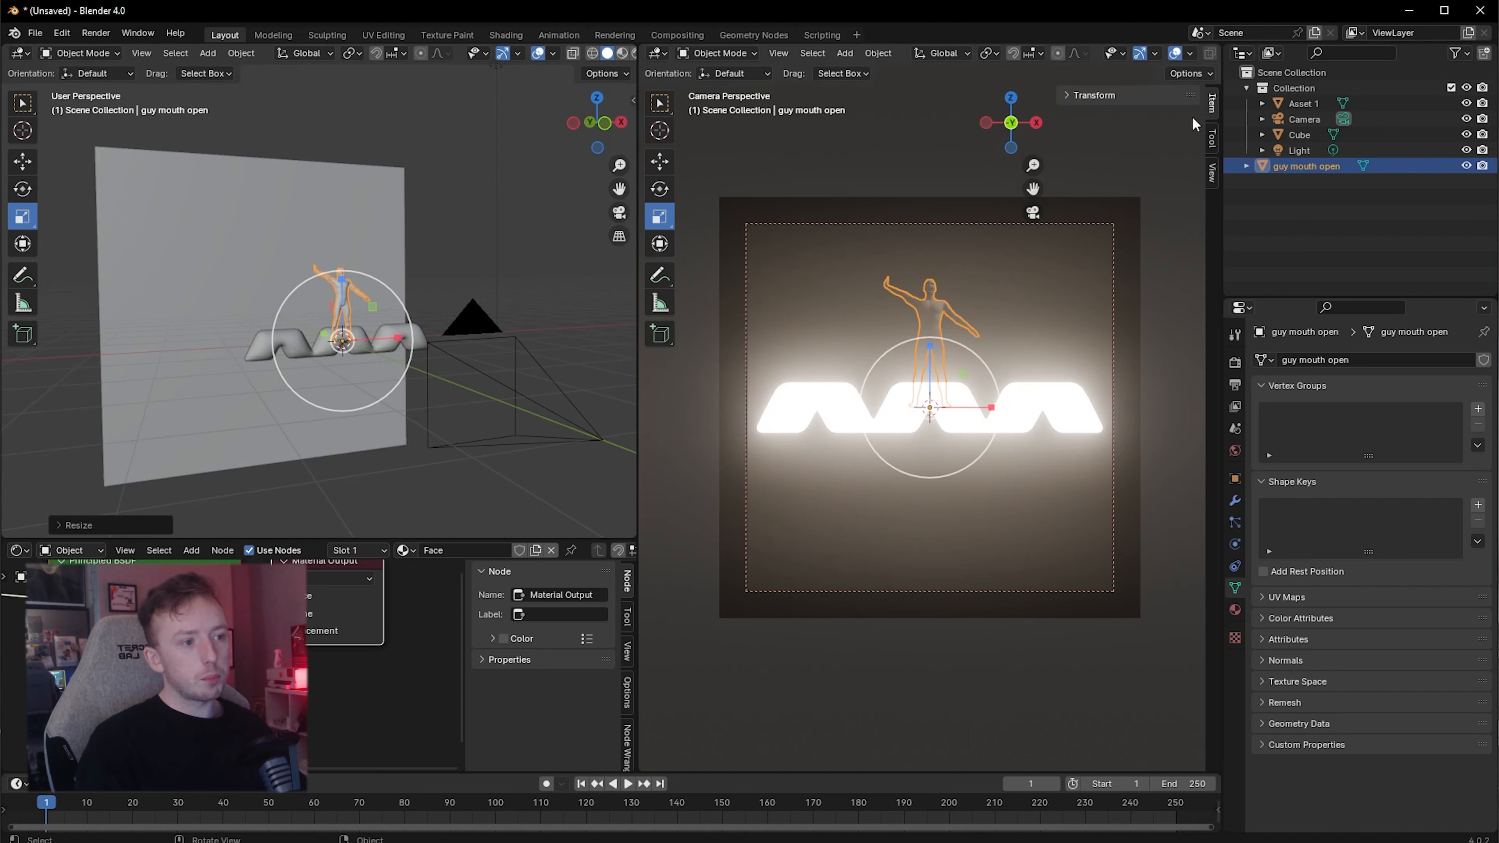
pyautogui.click(1121, 96)
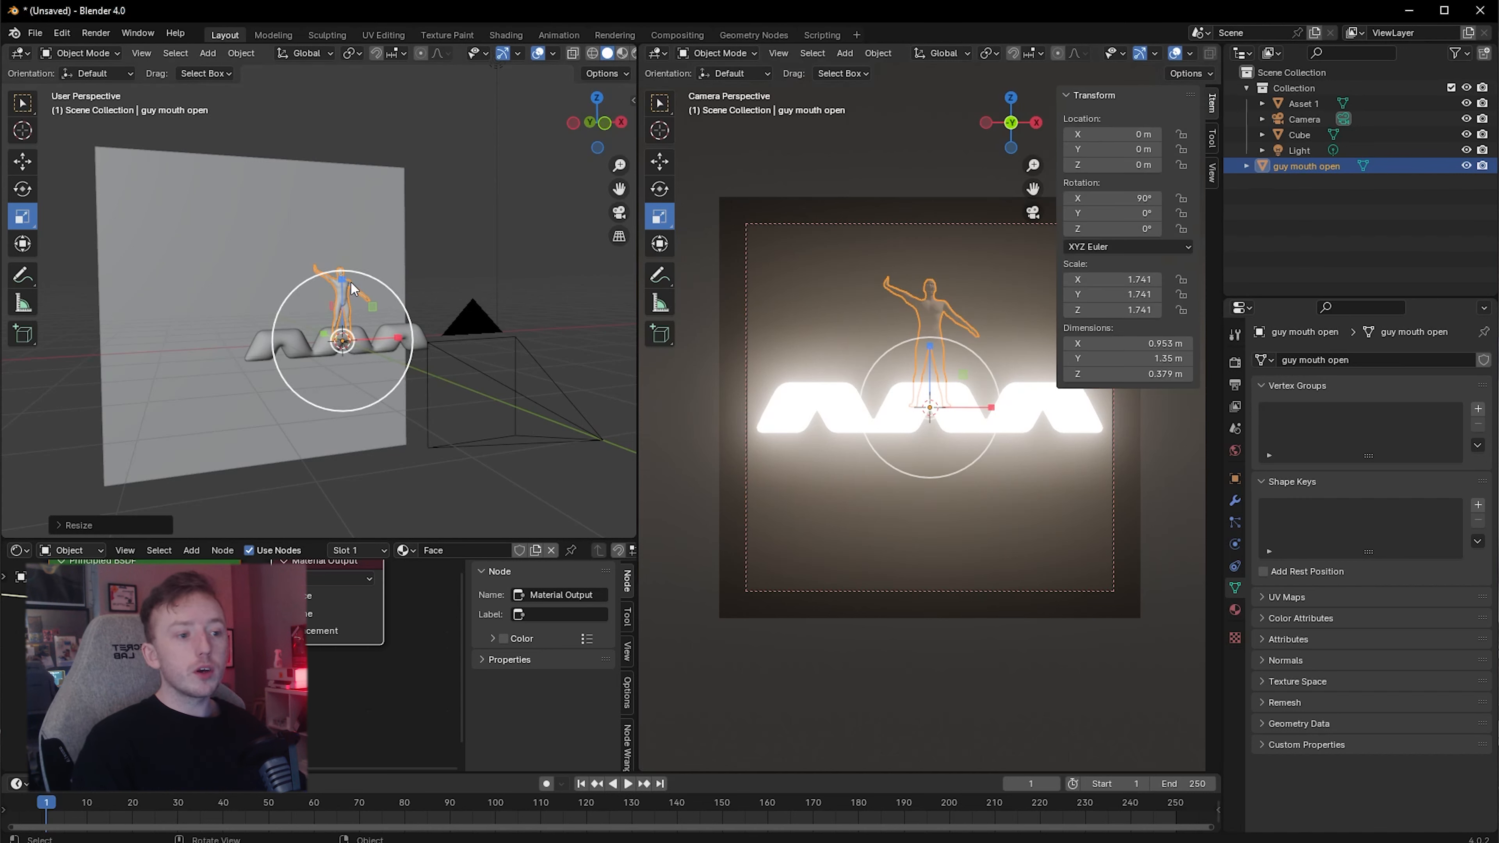
# Set the figure's scale to 20 on X, Y and Z and lower it to about -13 m in Z
pyautogui.doubleClick(1139, 279)
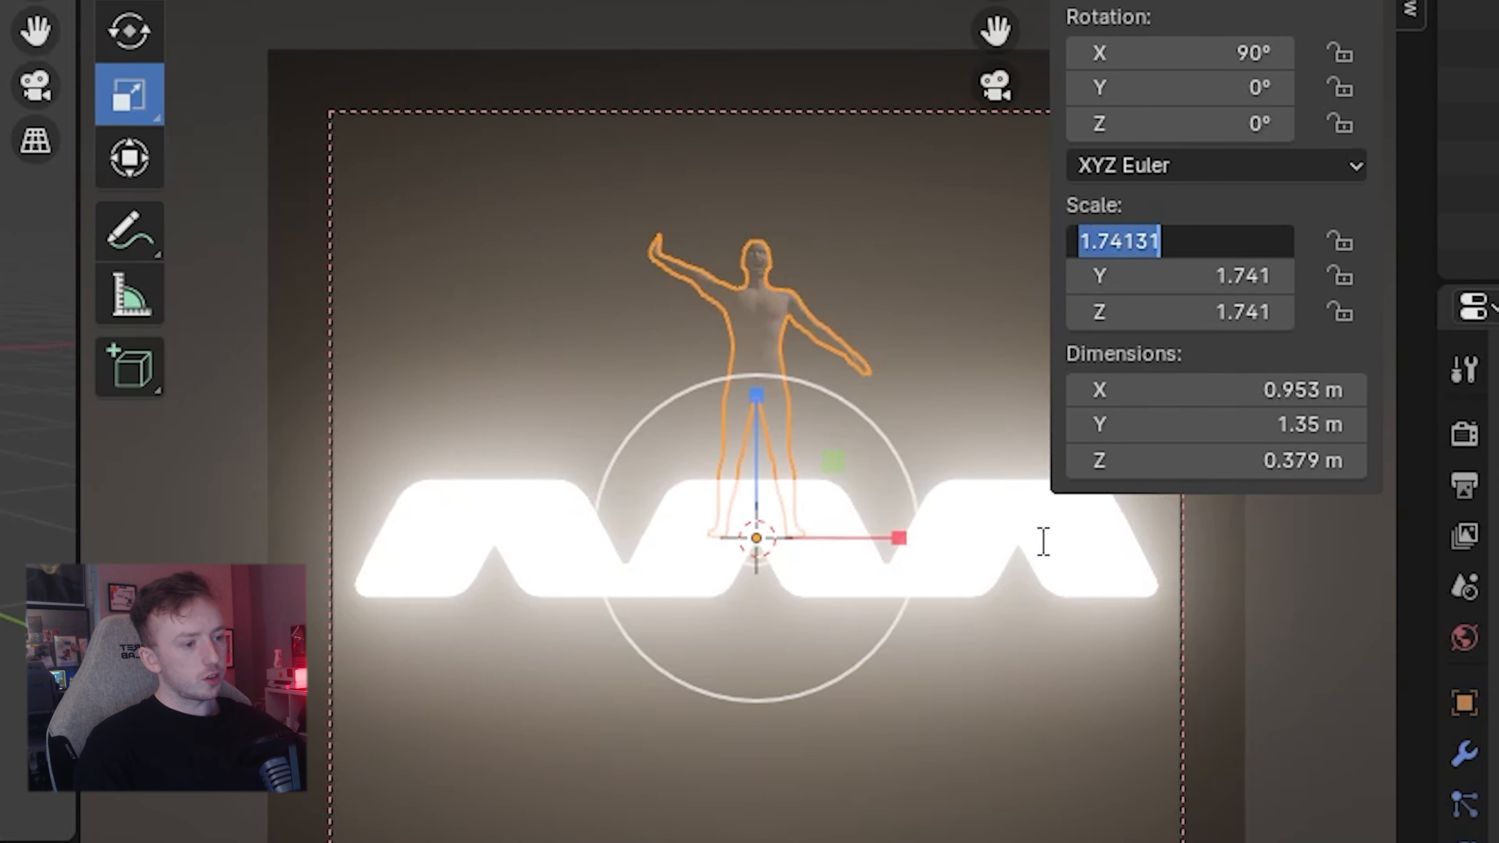
pyautogui.write('20')
pyautogui.press('Return')
pyautogui.doubleClick(1225, 285)
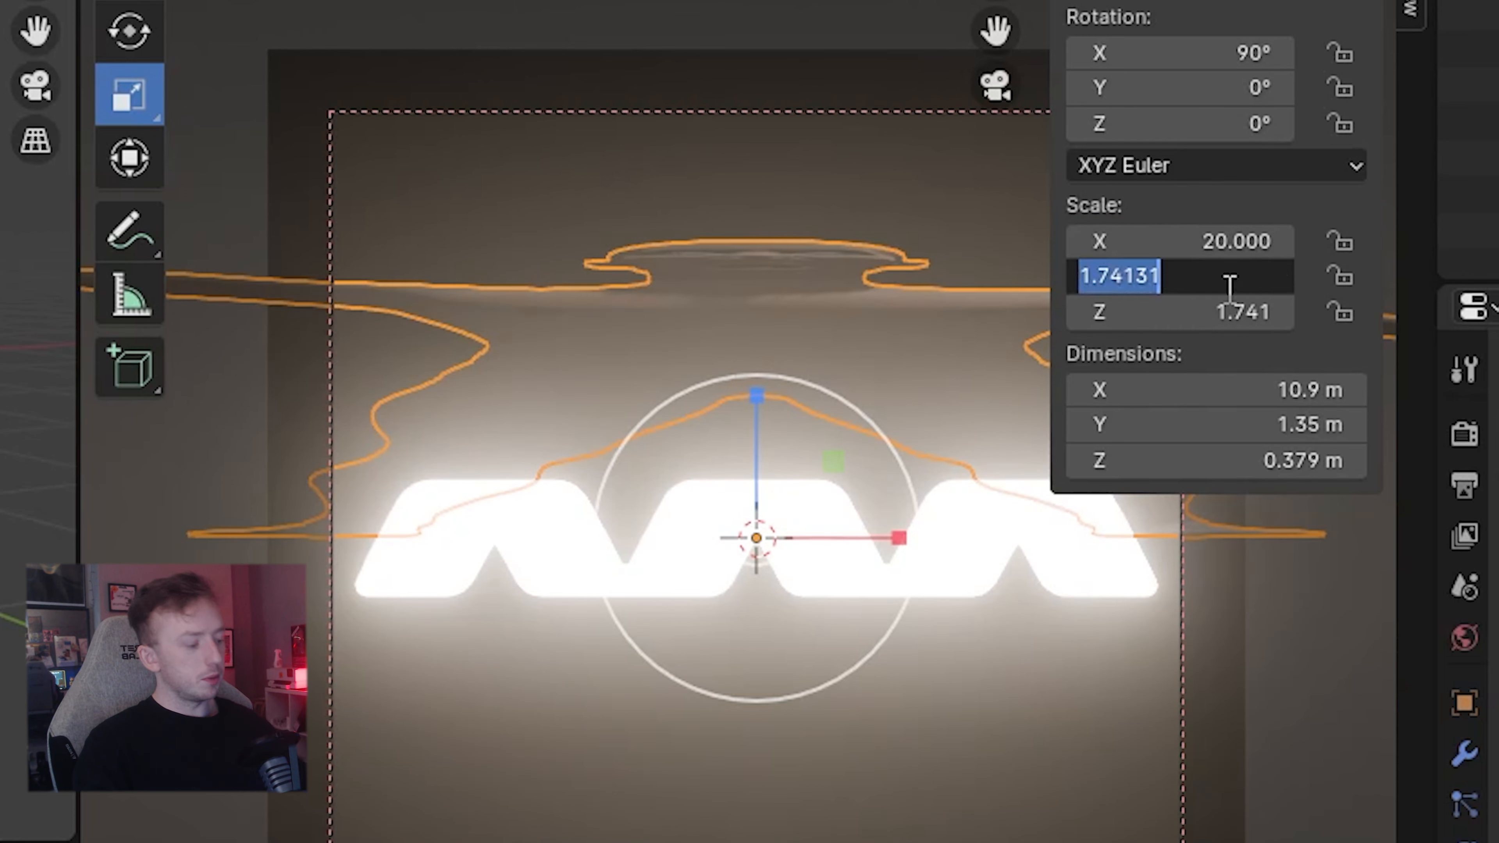
pyautogui.write('20')
pyautogui.press('Return')
pyautogui.doubleClick(1222, 311)
pyautogui.write('20')
pyautogui.press('Return')
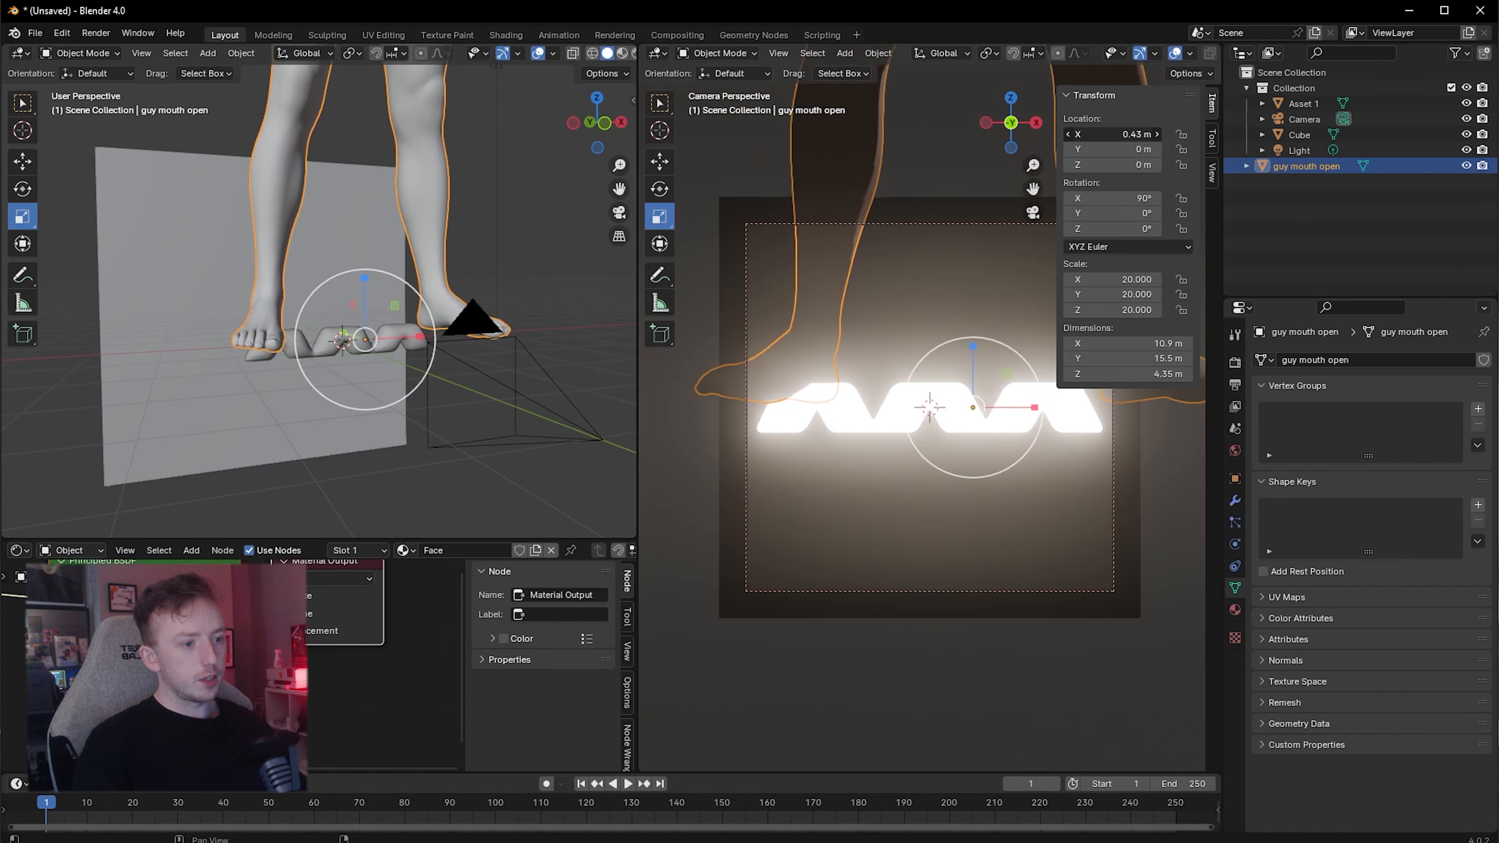
pyautogui.moveTo(1112, 134); pyautogui.dragTo(1012, 165)
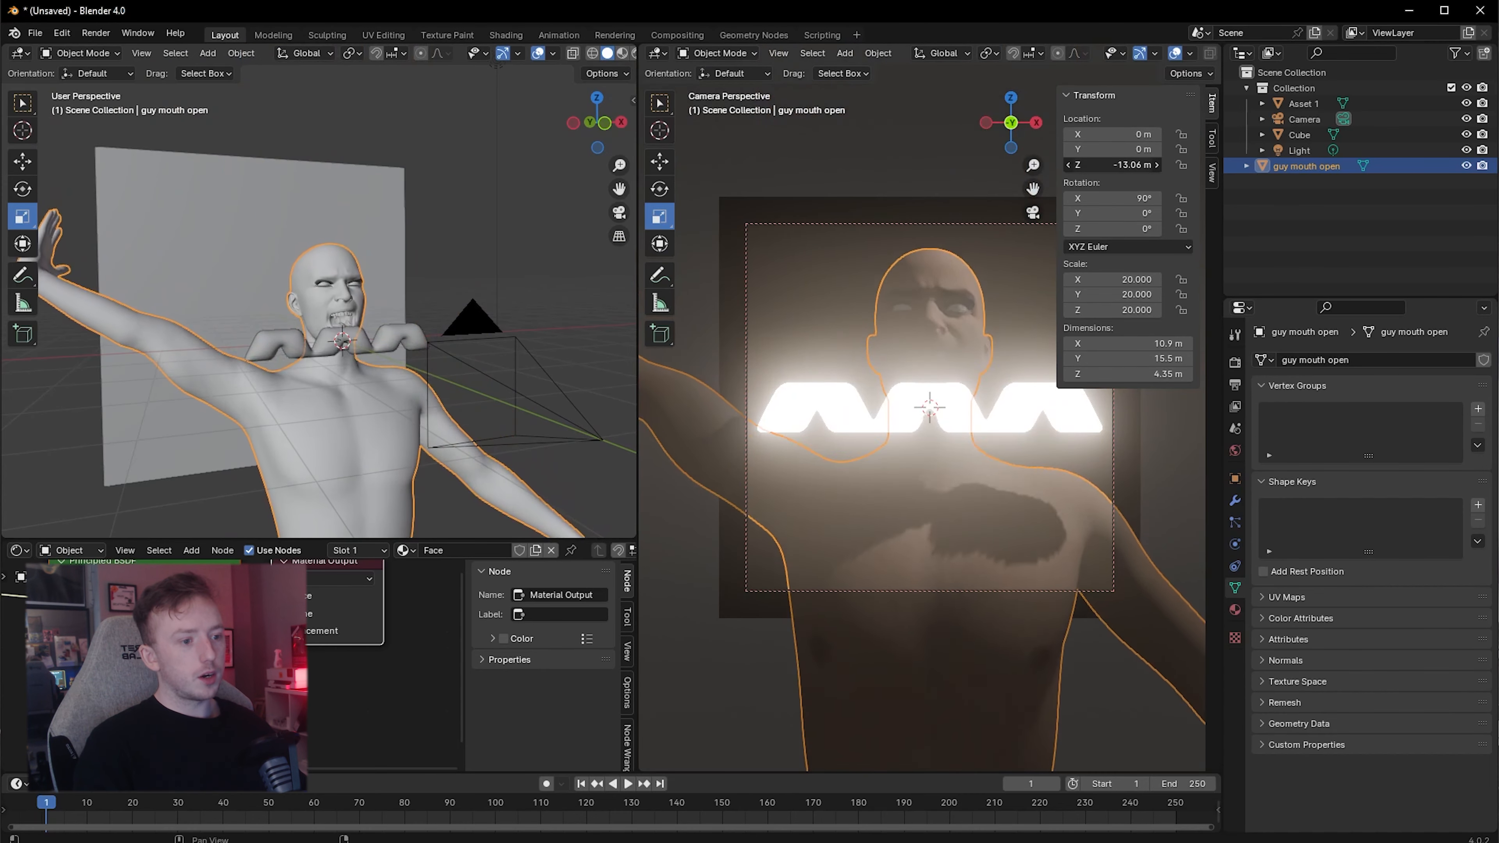
# Set the figure's scale to 80 on all three axes and lower it to about -53.6 m in Z, around the glowing asset
pyautogui.doubleClick(1116, 279)
pyautogui.write('80')
pyautogui.press('Return')
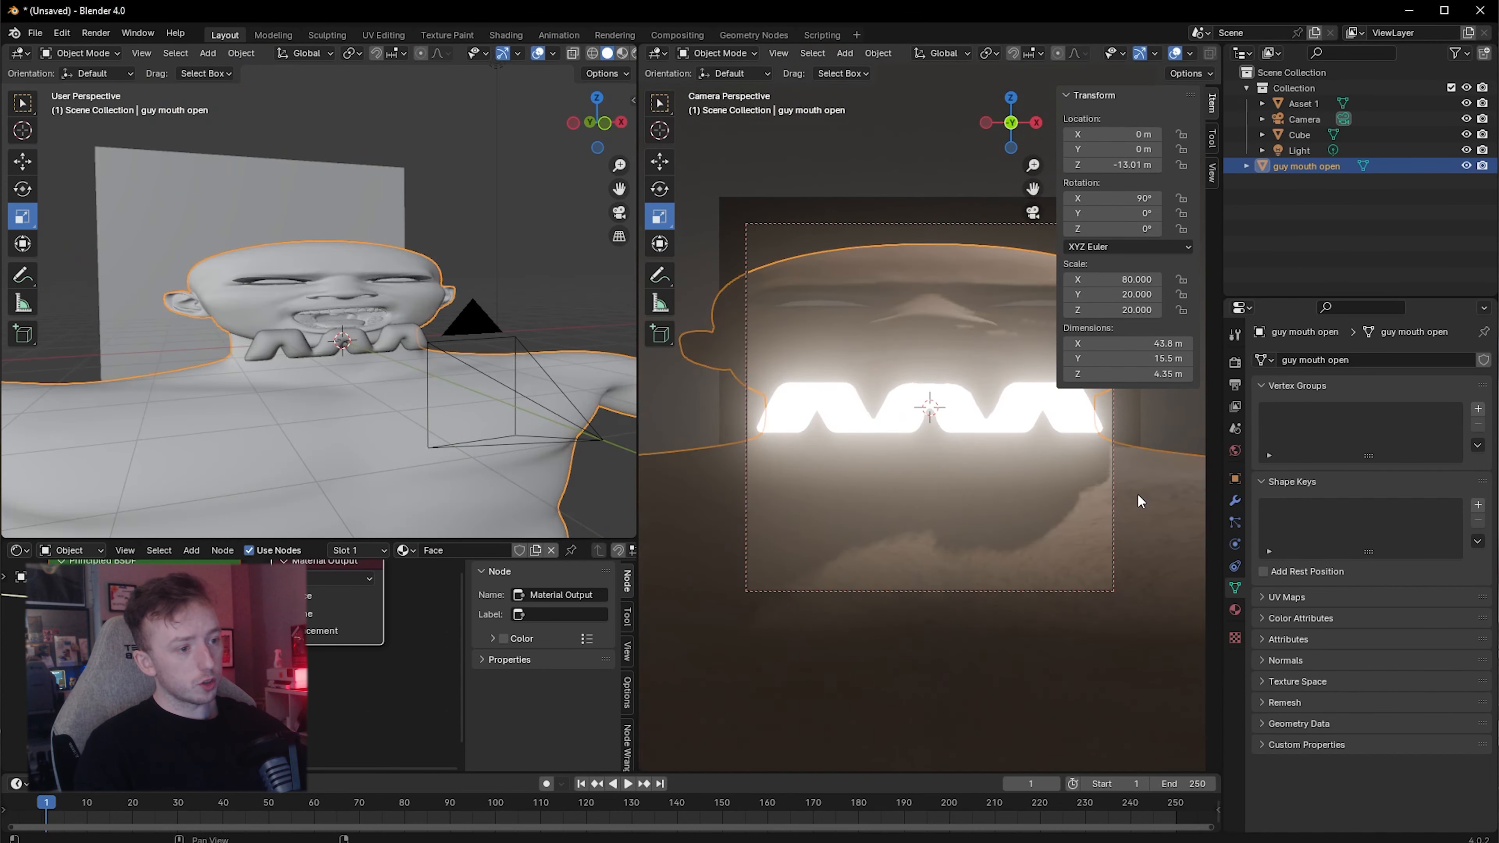
pyautogui.doubleClick(1112, 295)
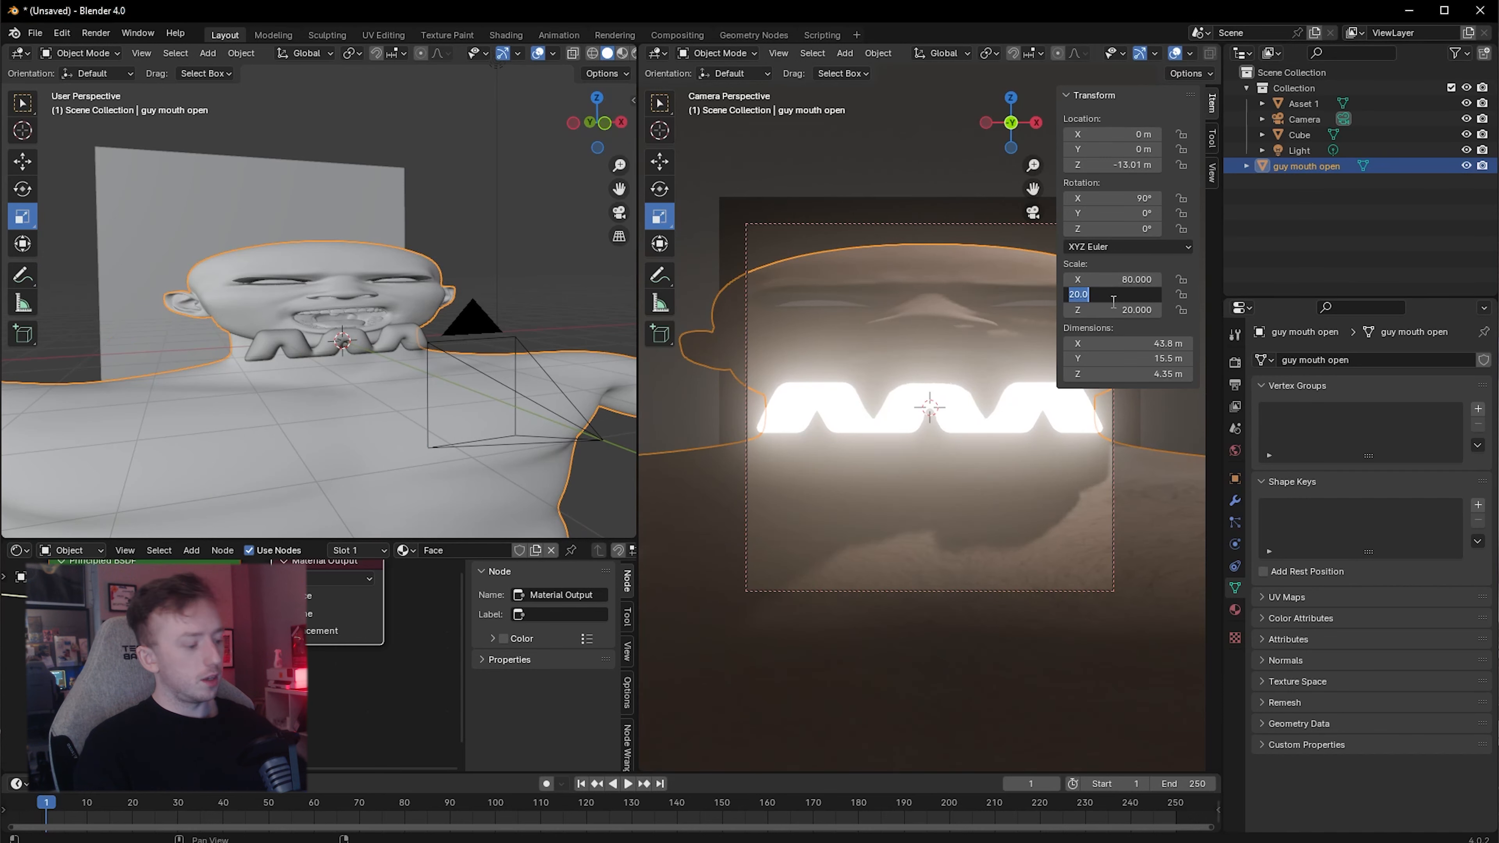
pyautogui.write('80')
pyautogui.press('Return')
pyautogui.doubleClick(1114, 309)
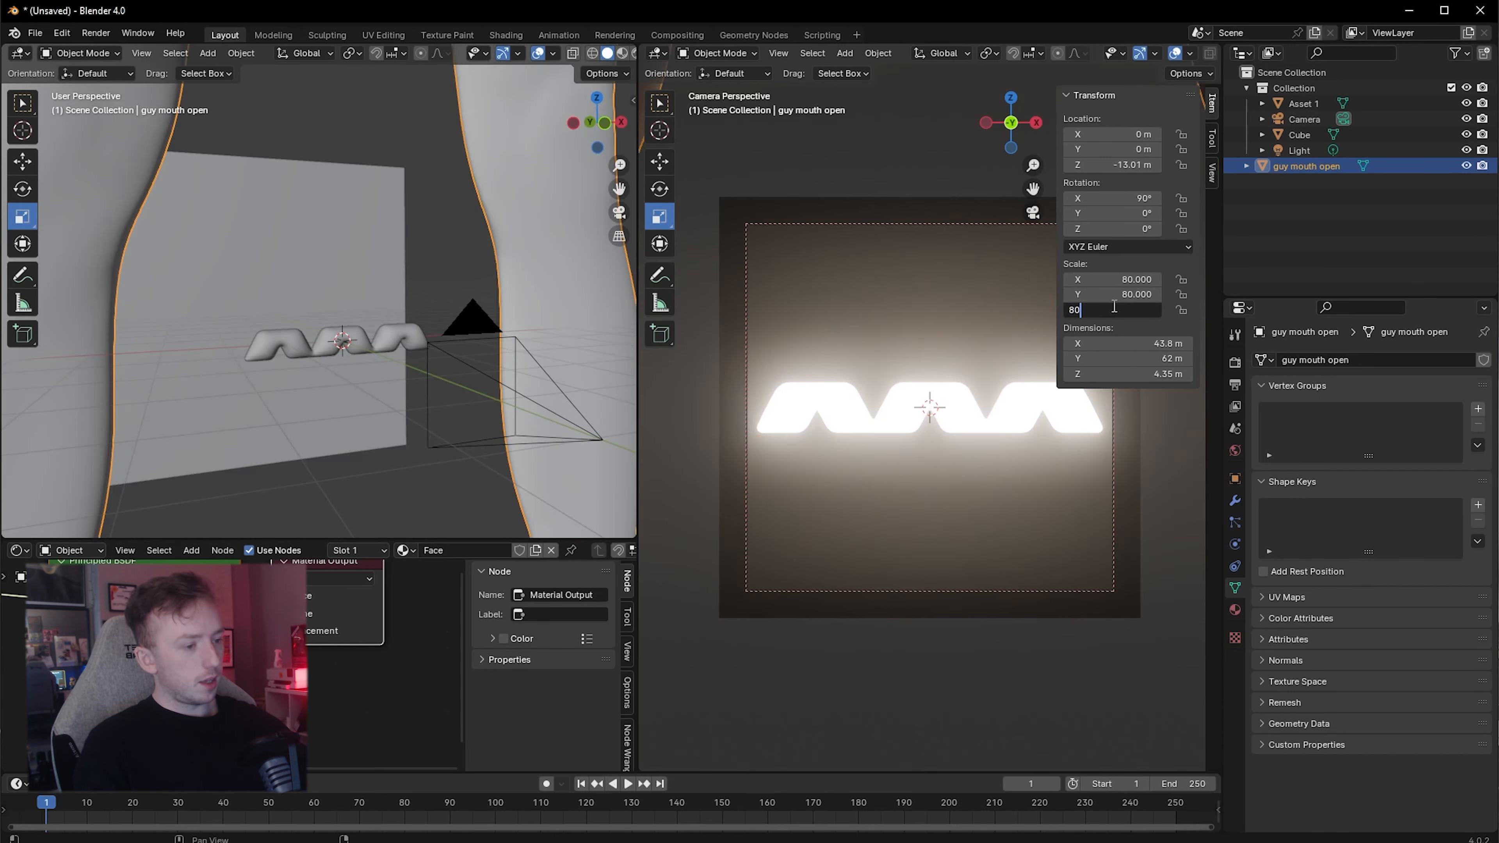
pyautogui.write('80')
pyautogui.press('Return')
pyautogui.moveTo(1116, 165); pyautogui.dragTo(1001, 165)
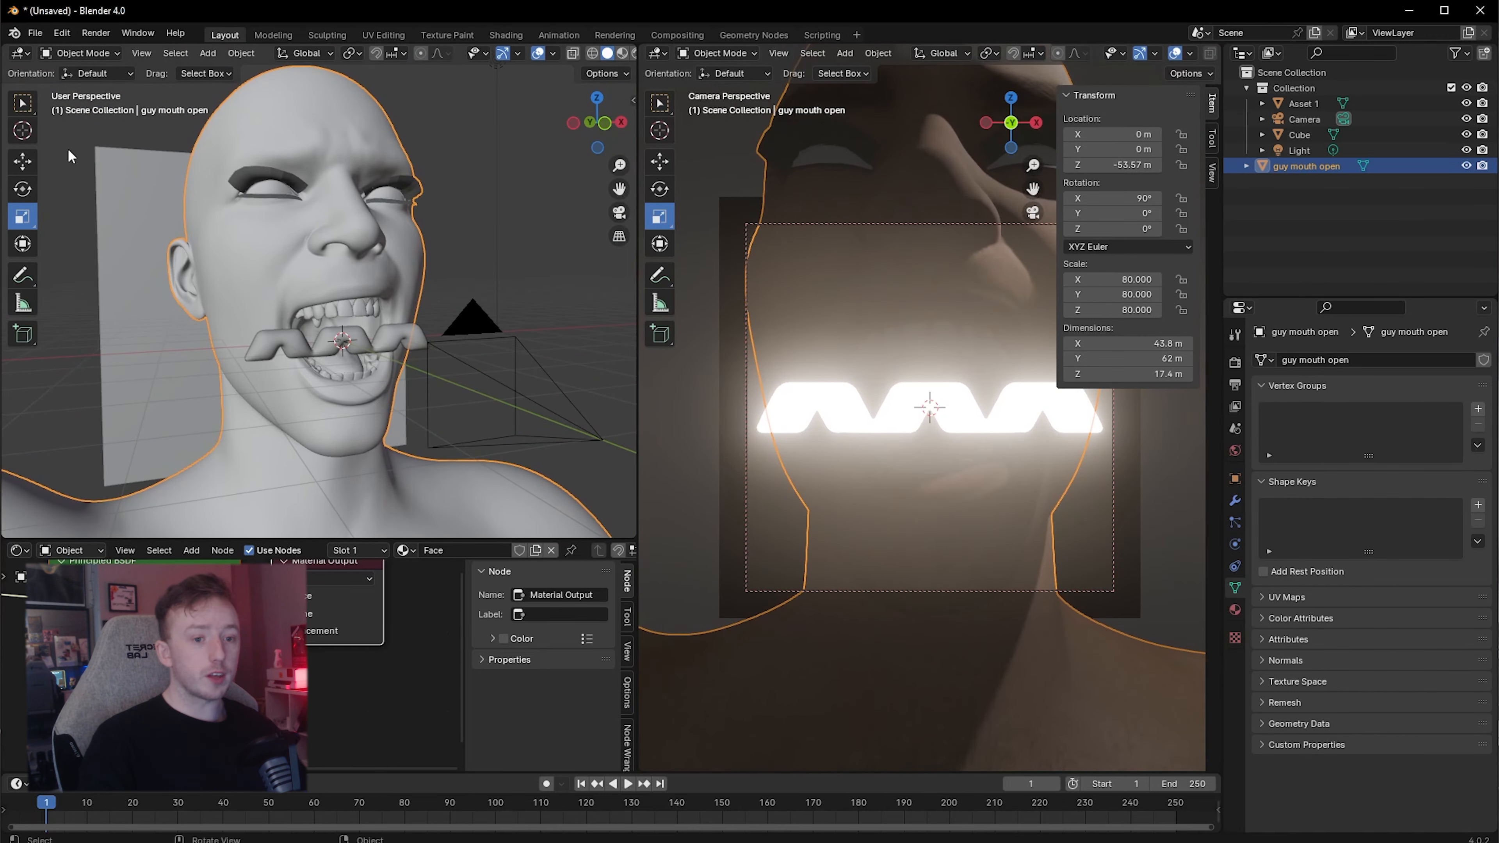
pyautogui.click(1095, 96)
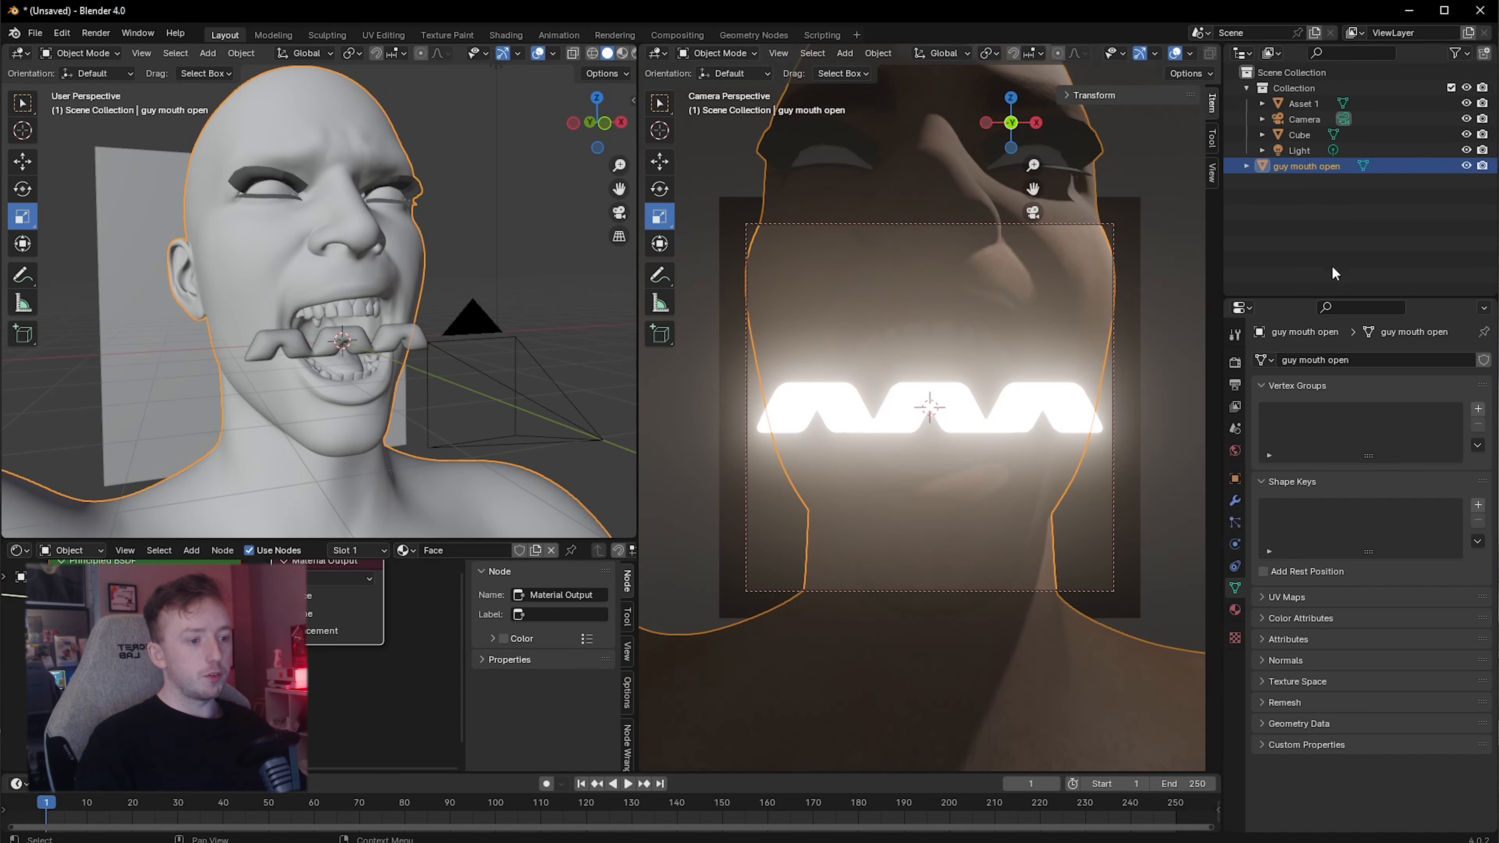
# Select the default Light in the scene collection and delete it
pyautogui.click(1298, 150)
pyautogui.click(1310, 166)
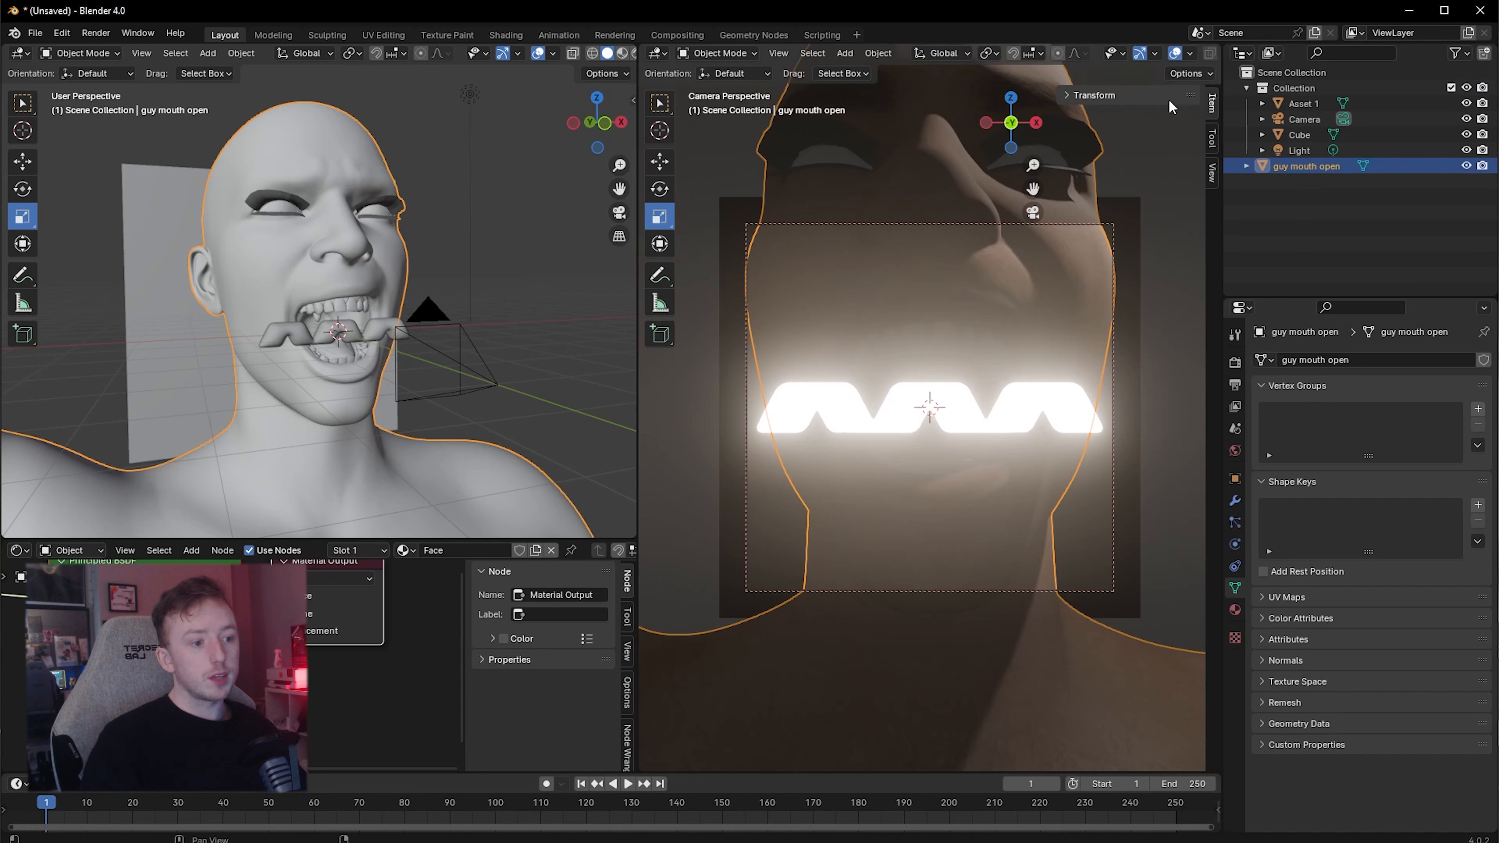
pyautogui.click(1298, 151)
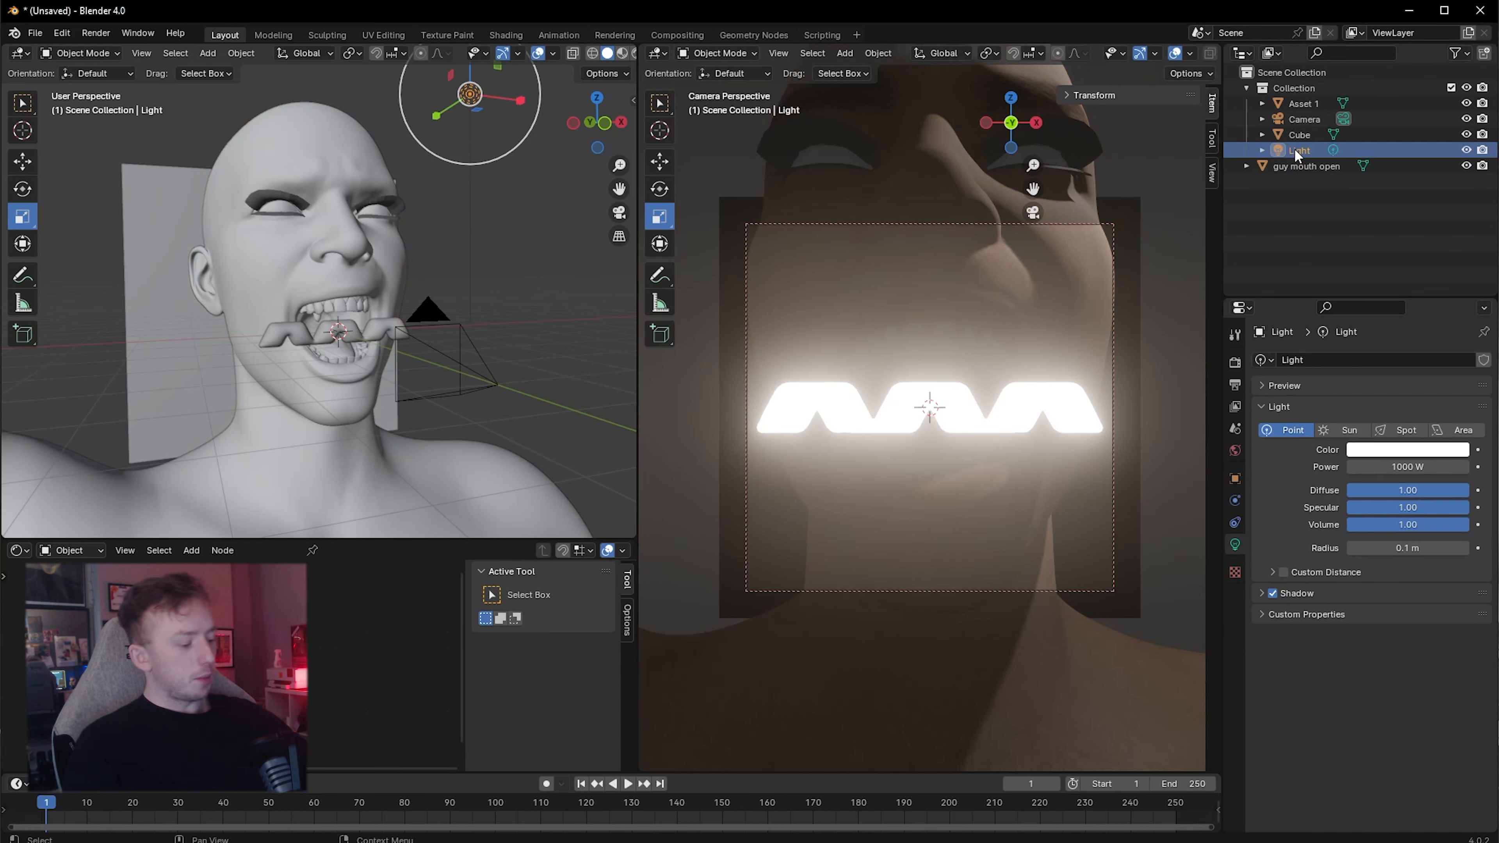
pyautogui.press('Delete')
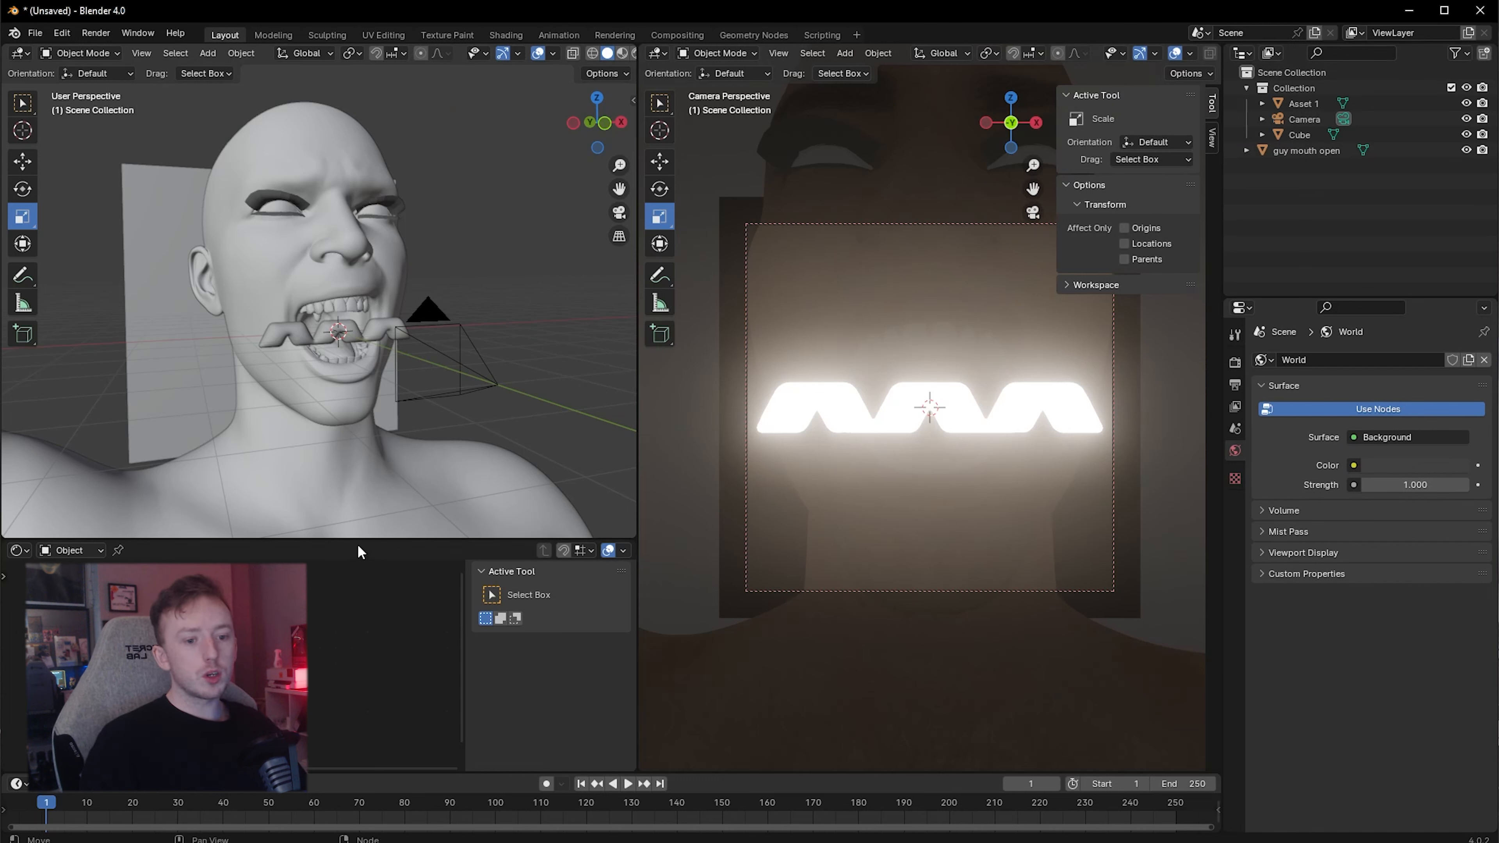
# Enlarge the modelling viewport and add a point light to the scene
pyautogui.moveTo(357, 542); pyautogui.dragTo(378, 720)
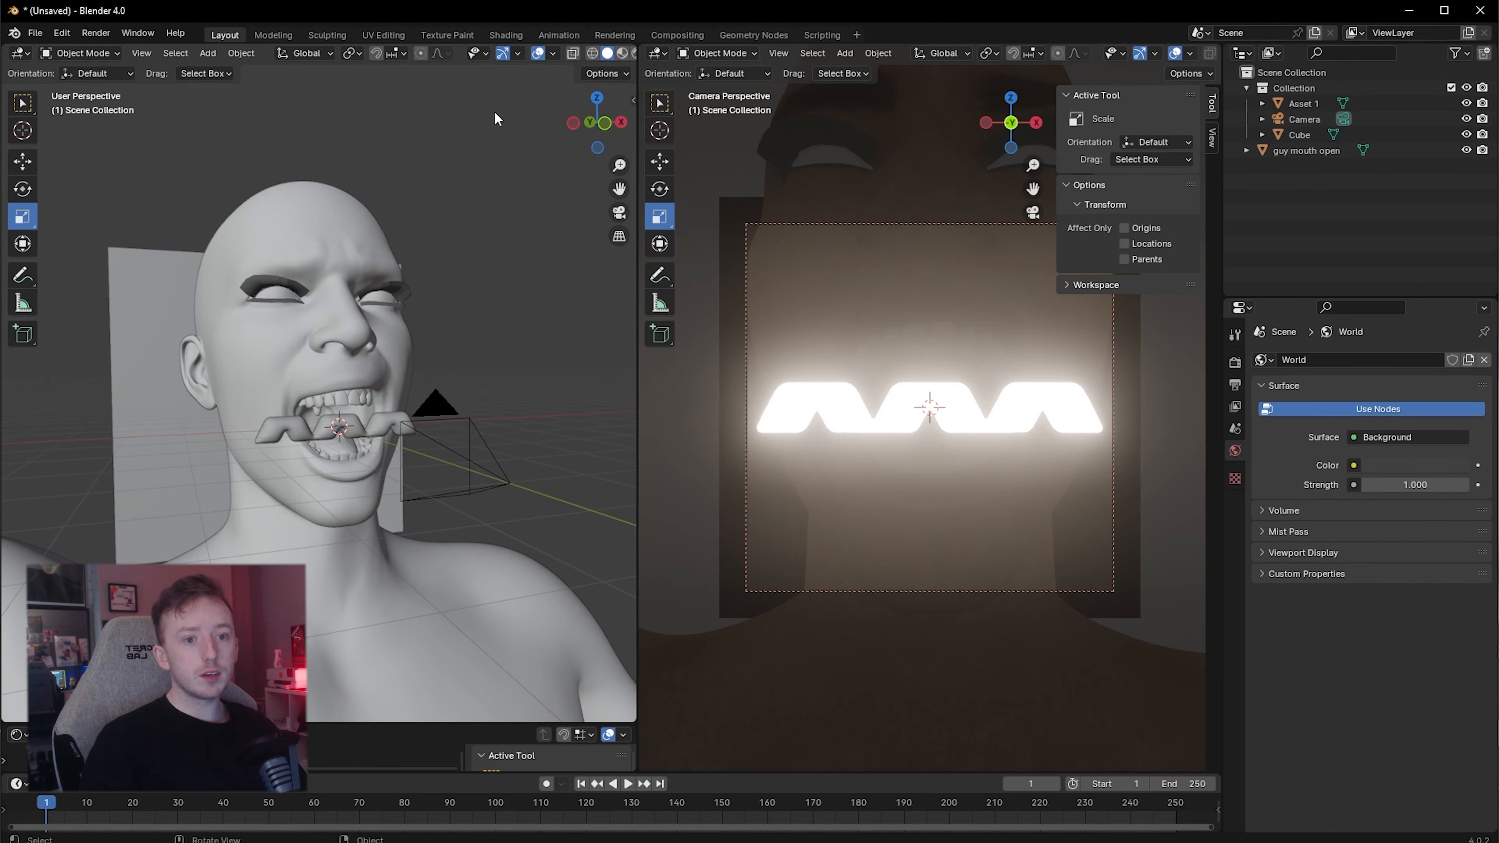
pyautogui.moveTo(410, 189)
pyautogui.mouseDown(button='middle')
pyautogui.moveTo(188, 236)
pyautogui.moveTo(419, 264)
pyautogui.moveTo(368, 191)
pyautogui.moveTo(382, 183)
pyautogui.mouseUp(button='middle')
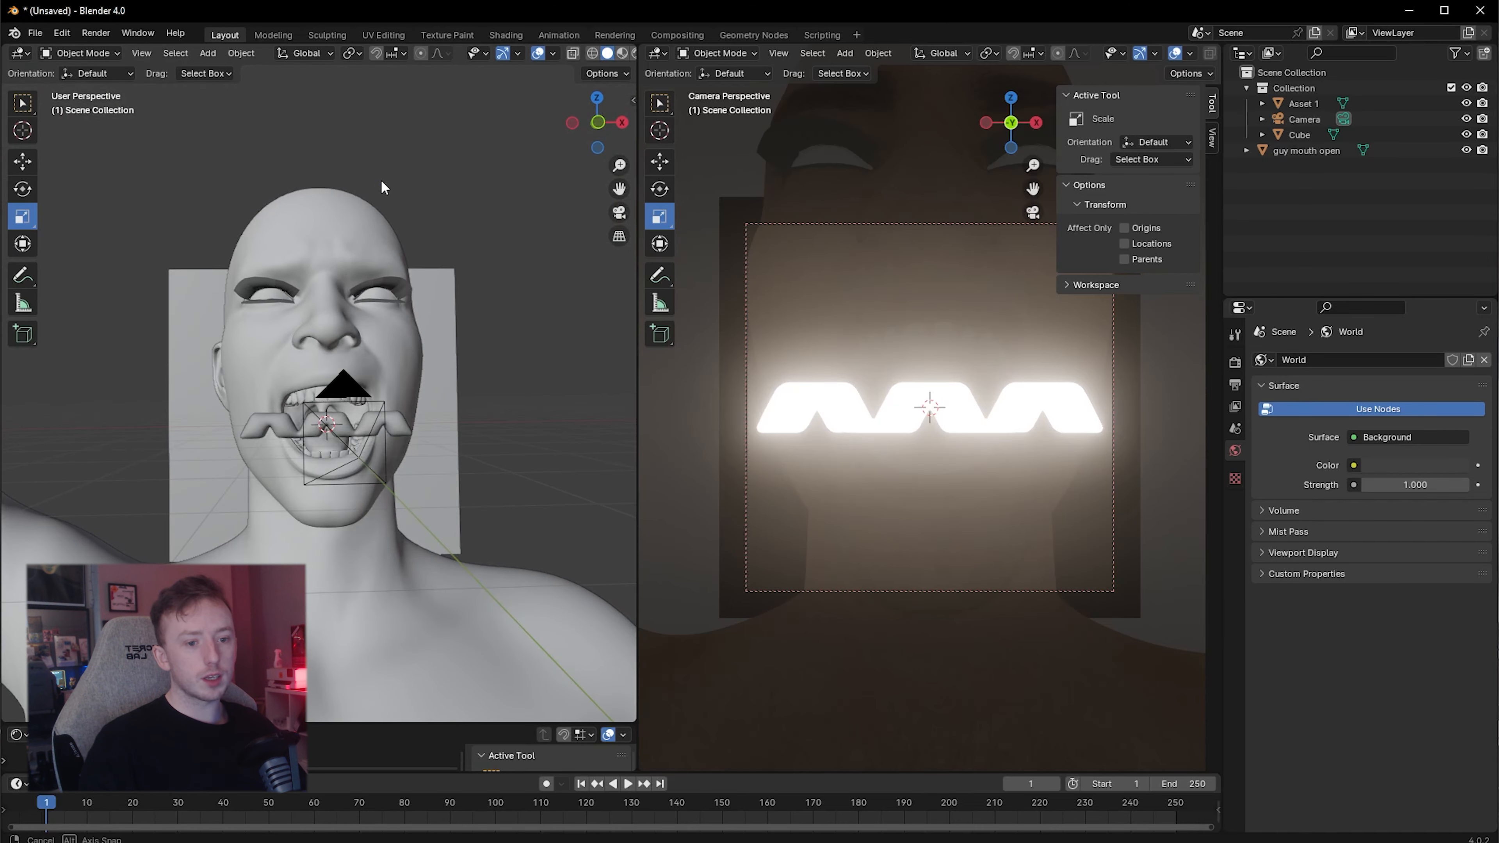
pyautogui.click(207, 54)
pyautogui.moveTo(267, 264)
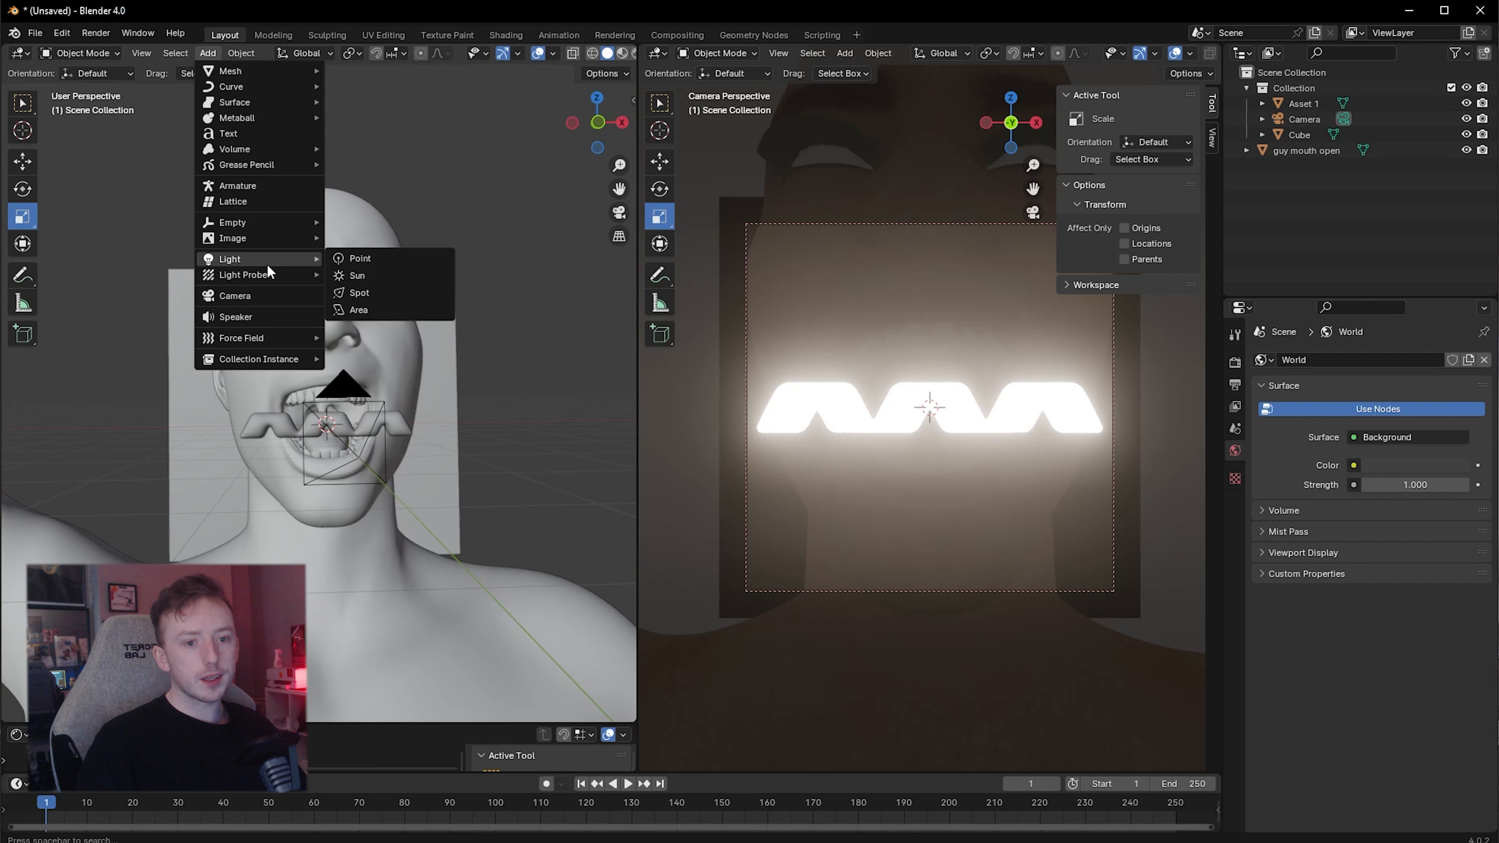
pyautogui.click(365, 258)
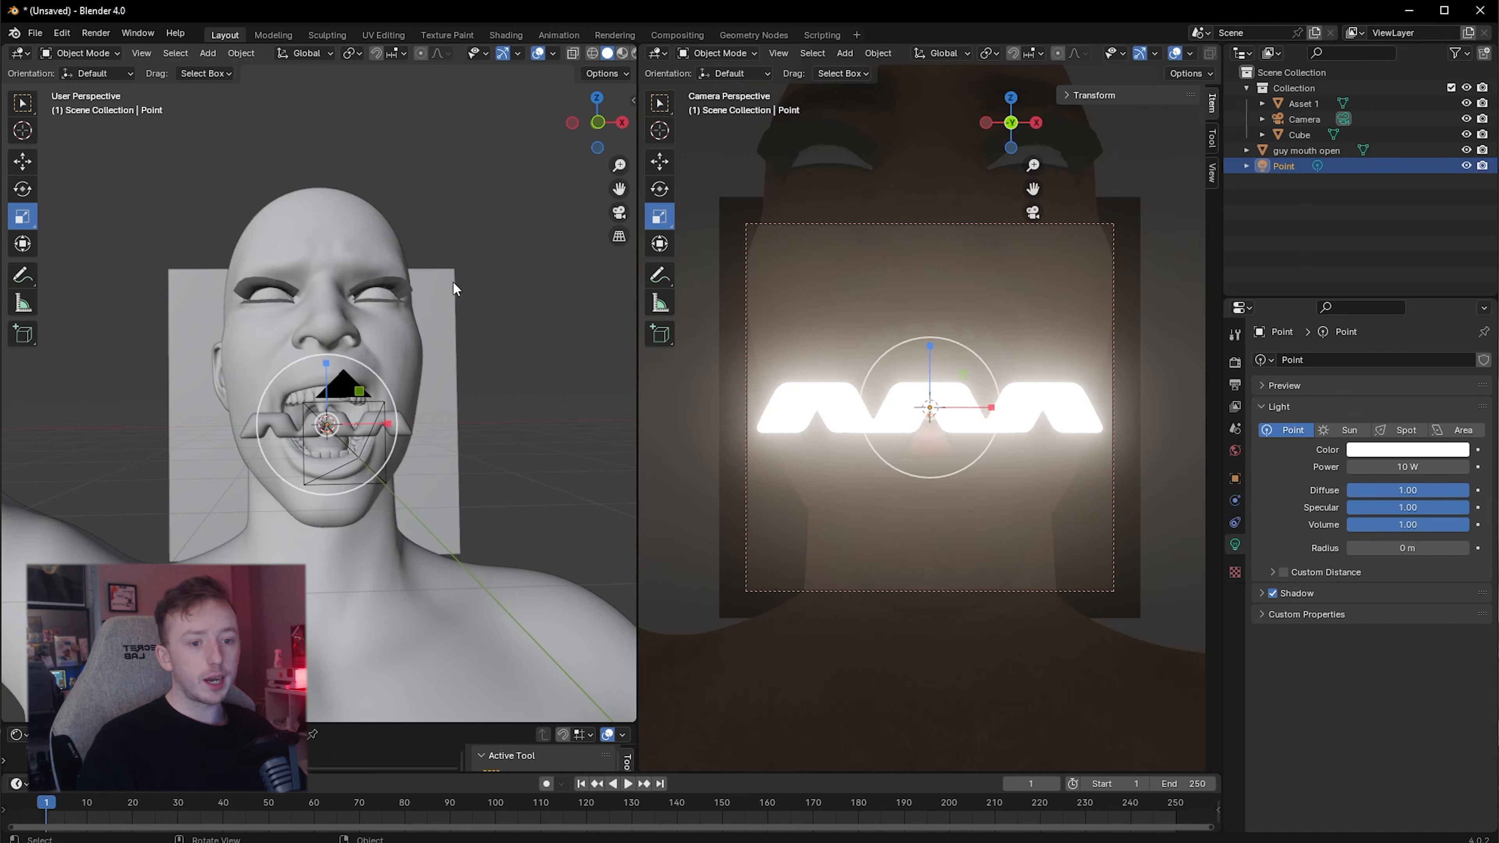
# Move the point light up and forward in front of the figure's face and open its light settings
pyautogui.click(22, 161)
pyautogui.moveTo(328, 288); pyautogui.dragTo(246, 299, button='middle')
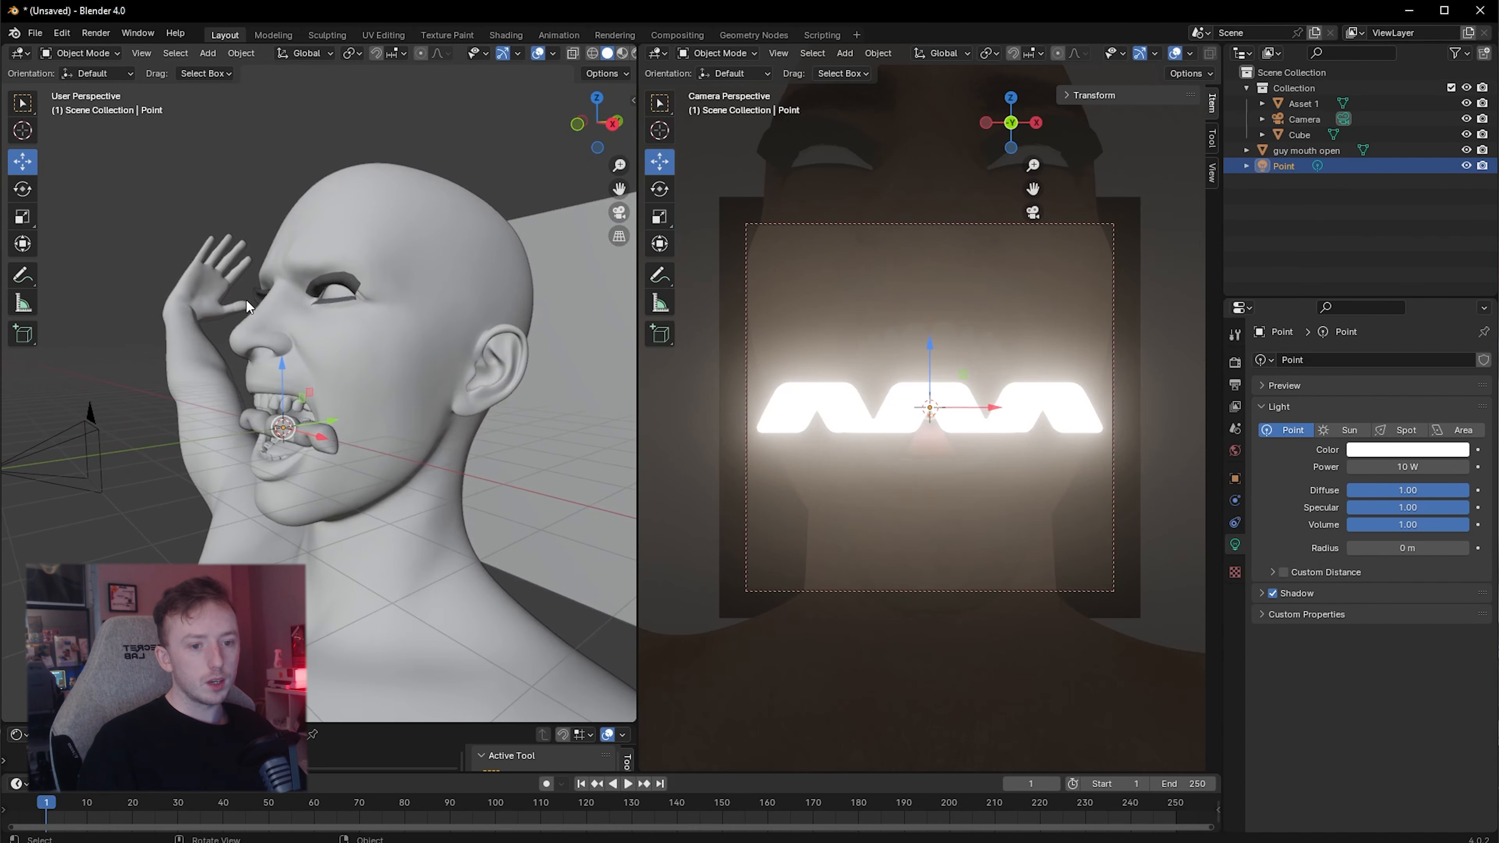
pyautogui.moveTo(342, 416); pyautogui.dragTo(123, 245)
pyautogui.click(1235, 363)
pyautogui.click(1235, 544)
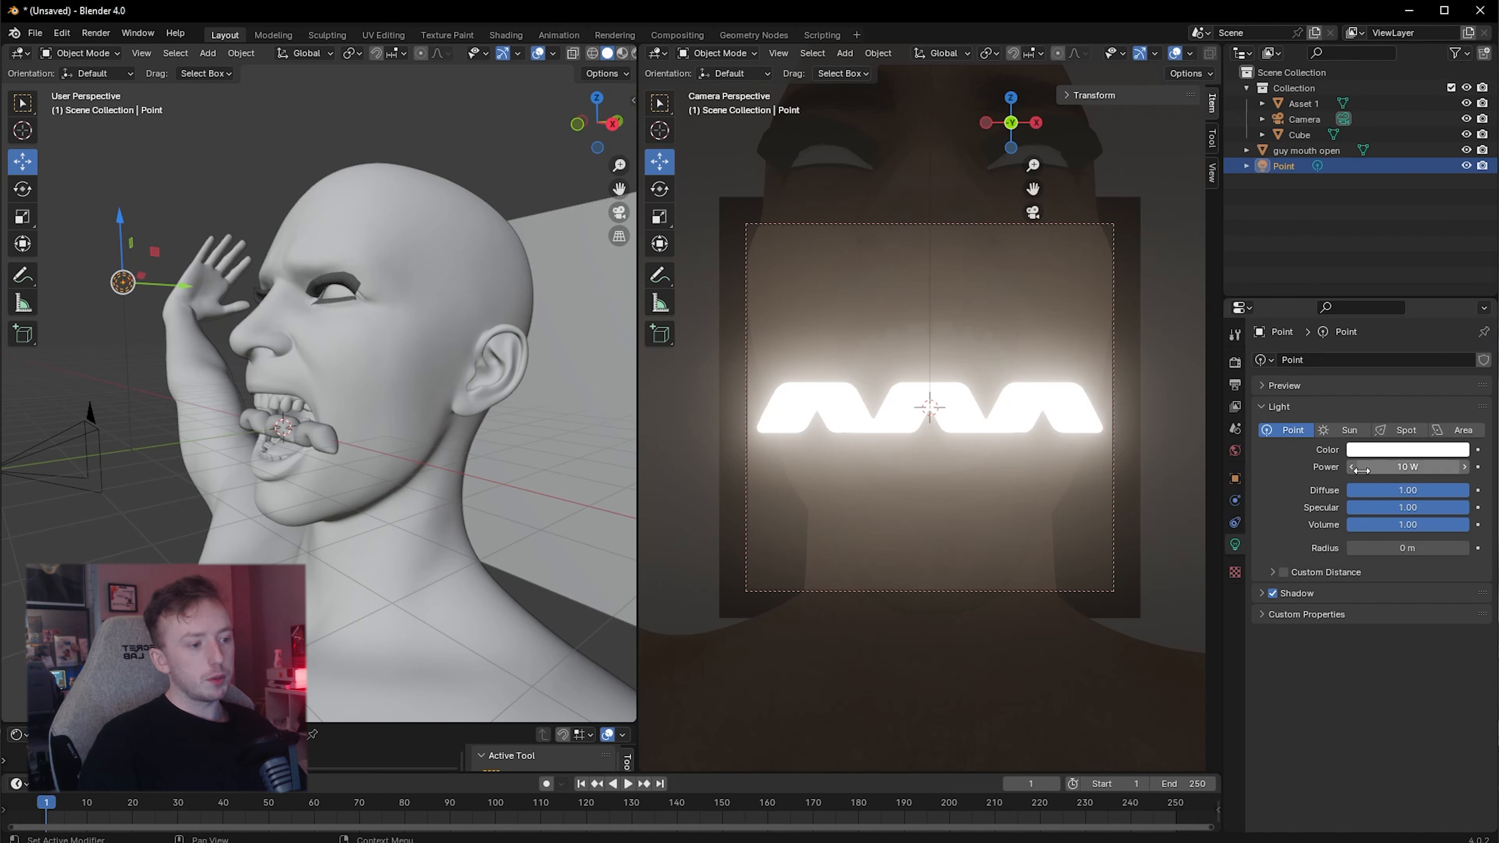
# Raise the point light's power to 333.1 W
pyautogui.moveTo(1394, 467); pyautogui.dragTo(1441, 468)
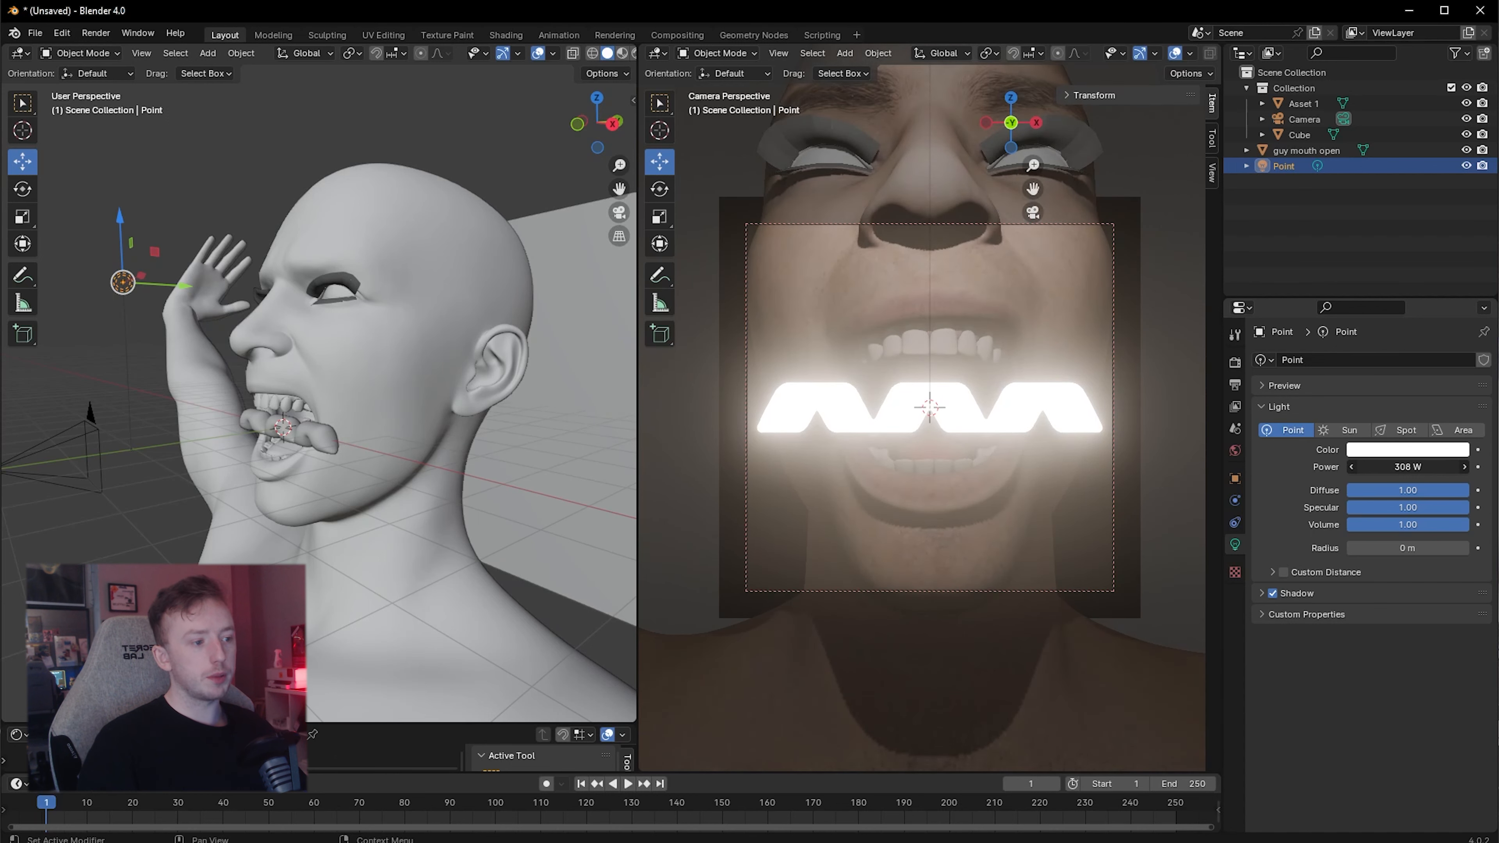
pyautogui.moveTo(1408, 468); pyautogui.dragTo(1412, 468)
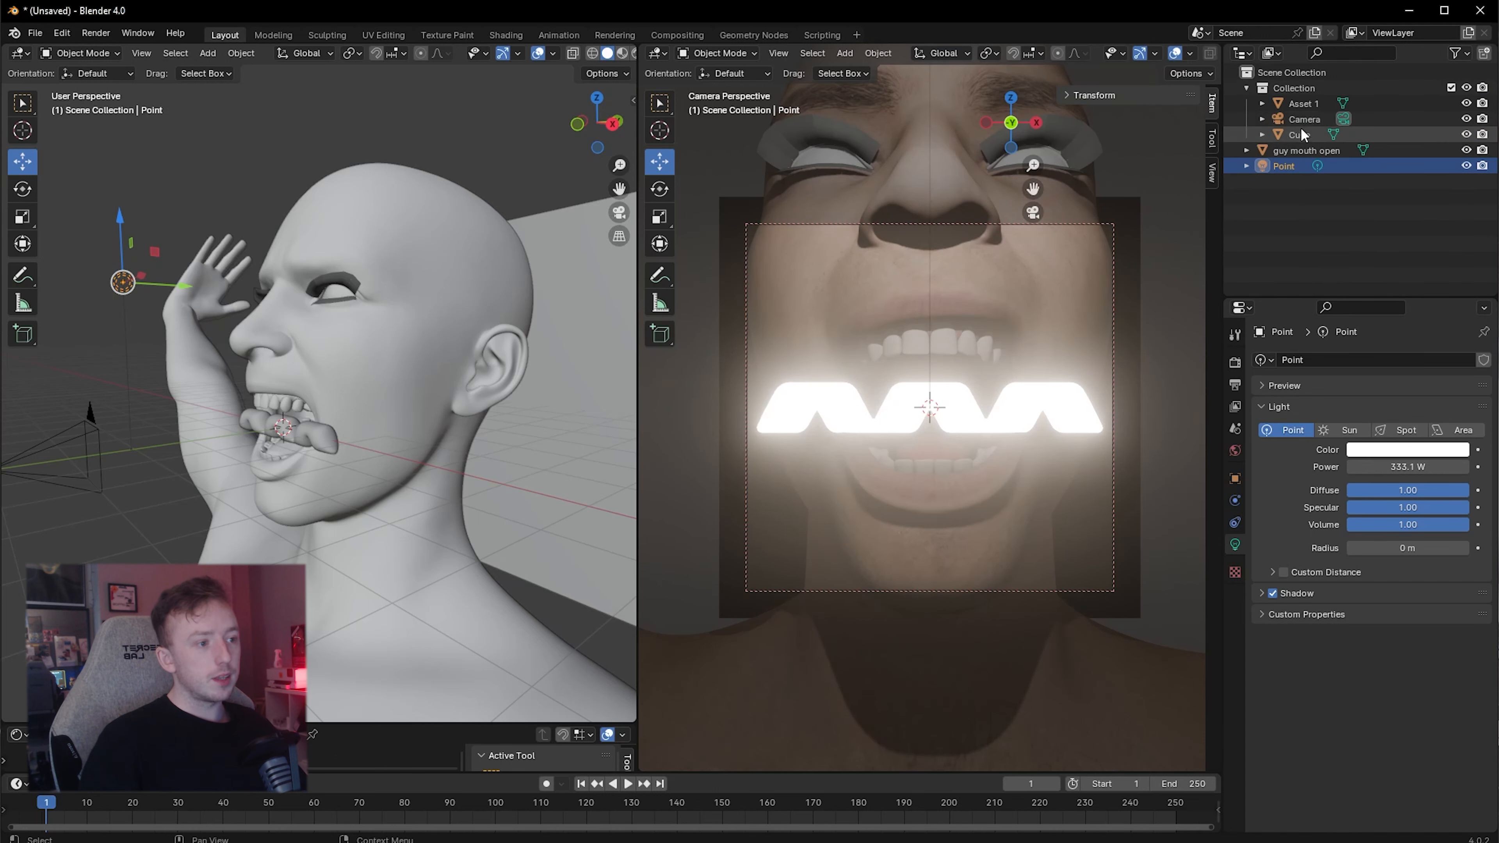
# Enlarge the shader editor, show the glowing asset's material nodes and reduce its emission glow
pyautogui.click(1291, 151)
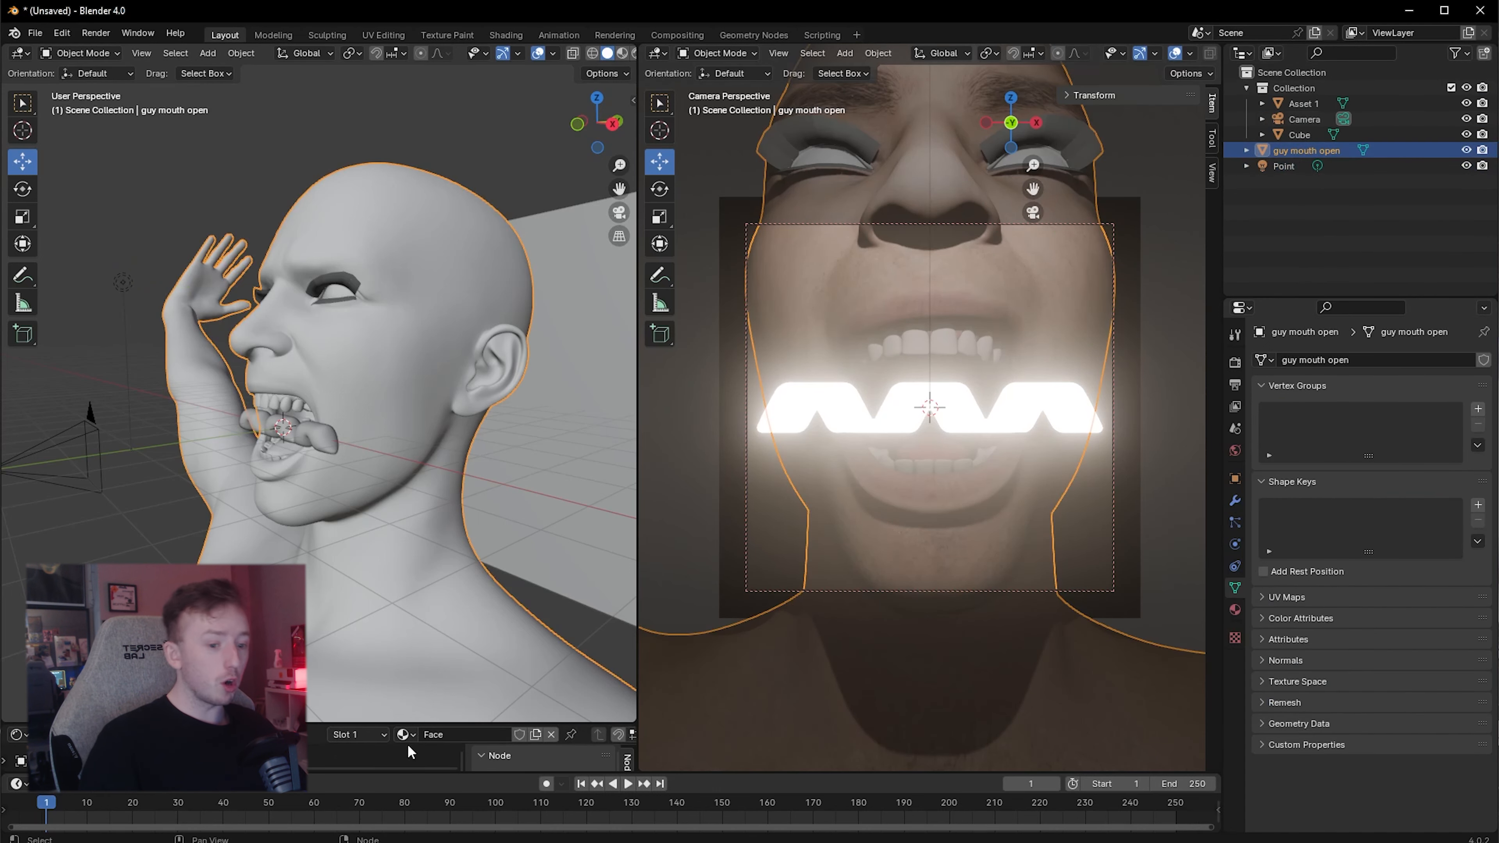
pyautogui.moveTo(422, 722); pyautogui.dragTo(422, 424)
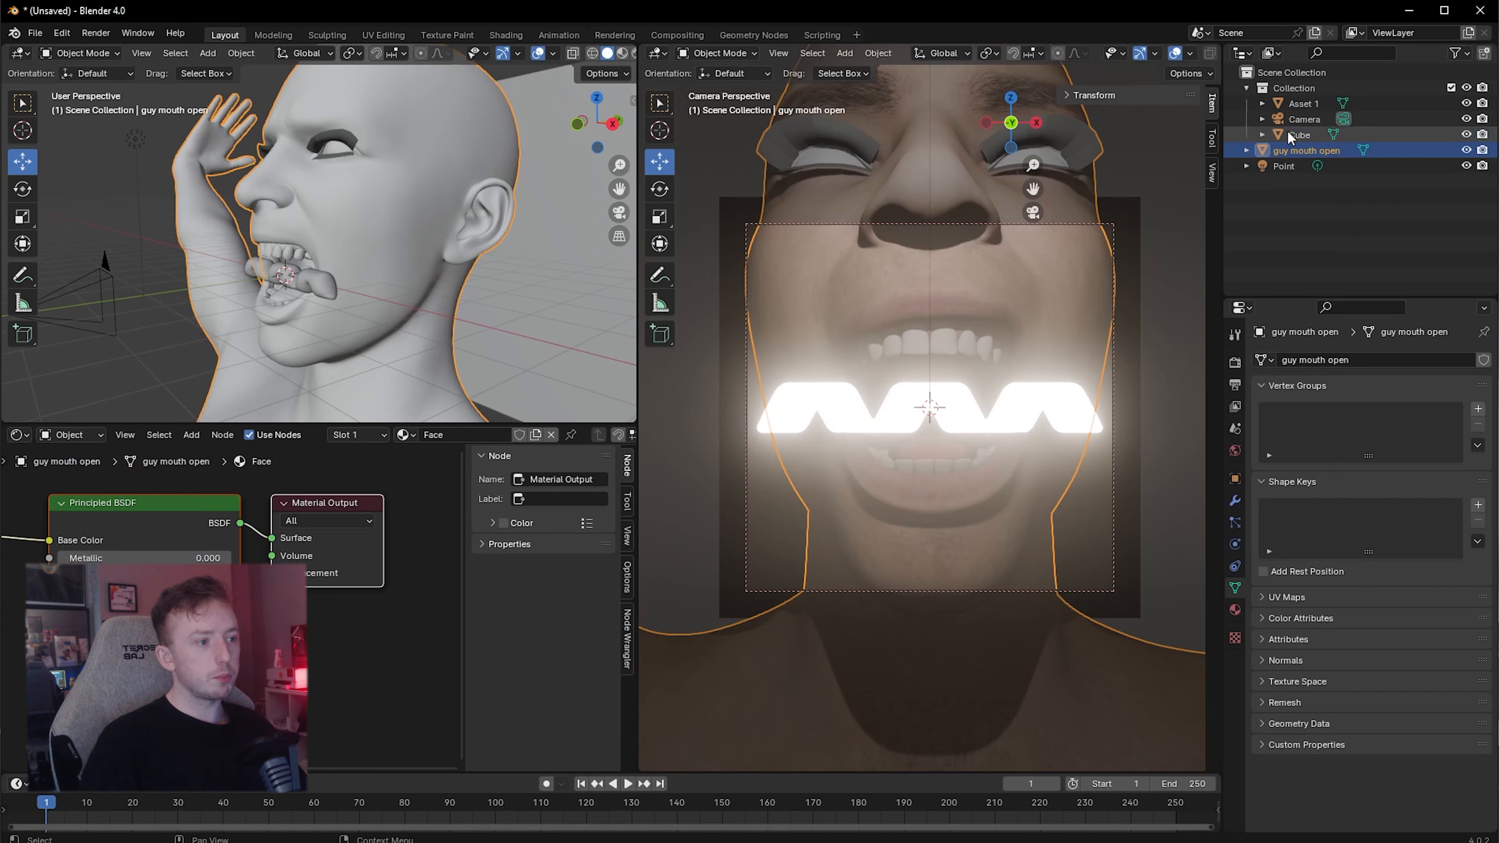
pyautogui.click(1304, 104)
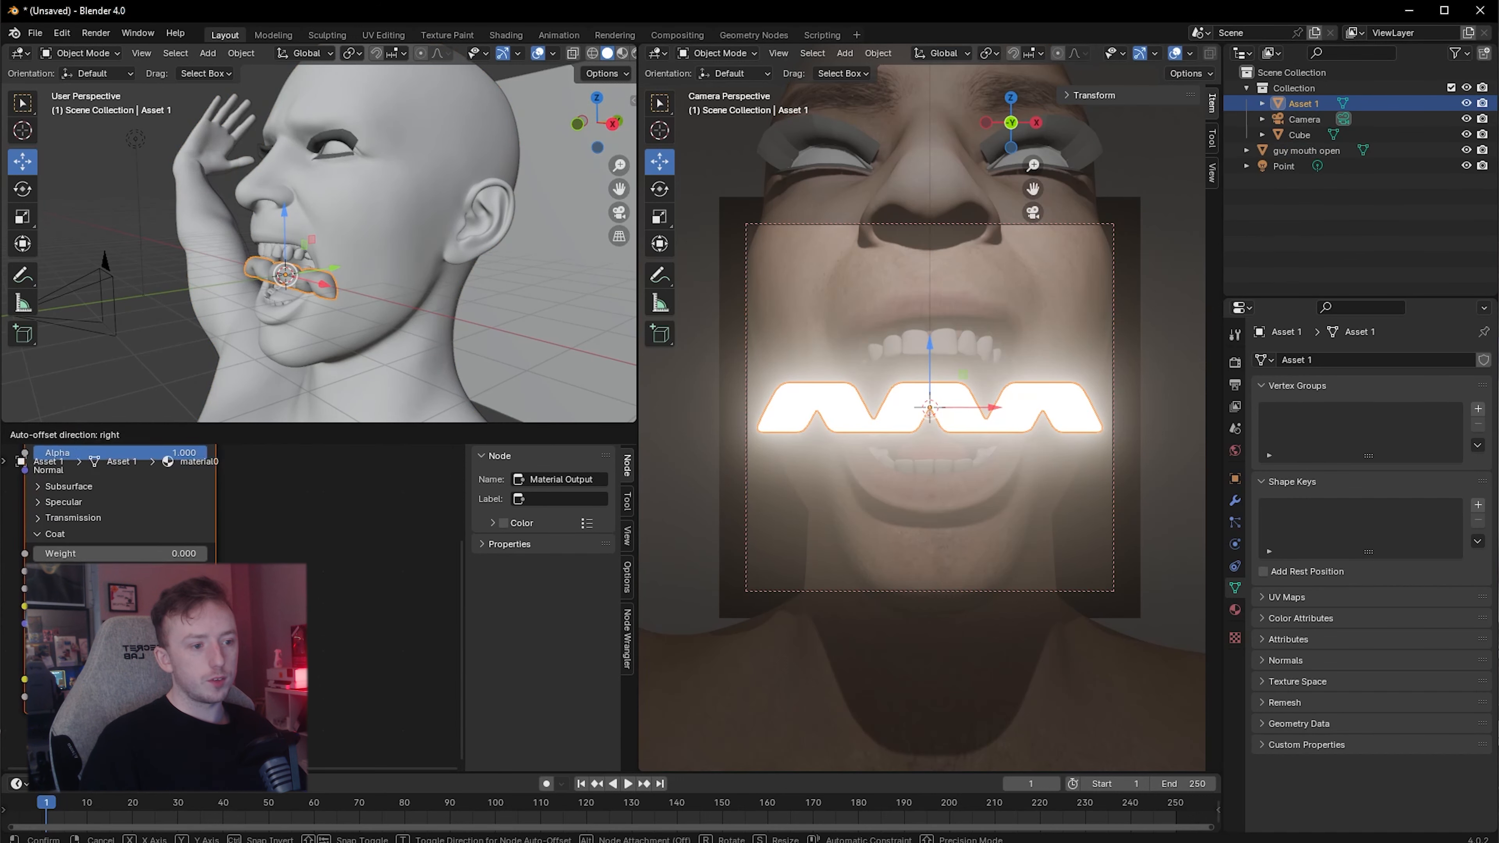
pyautogui.scroll(4, 168, 461)
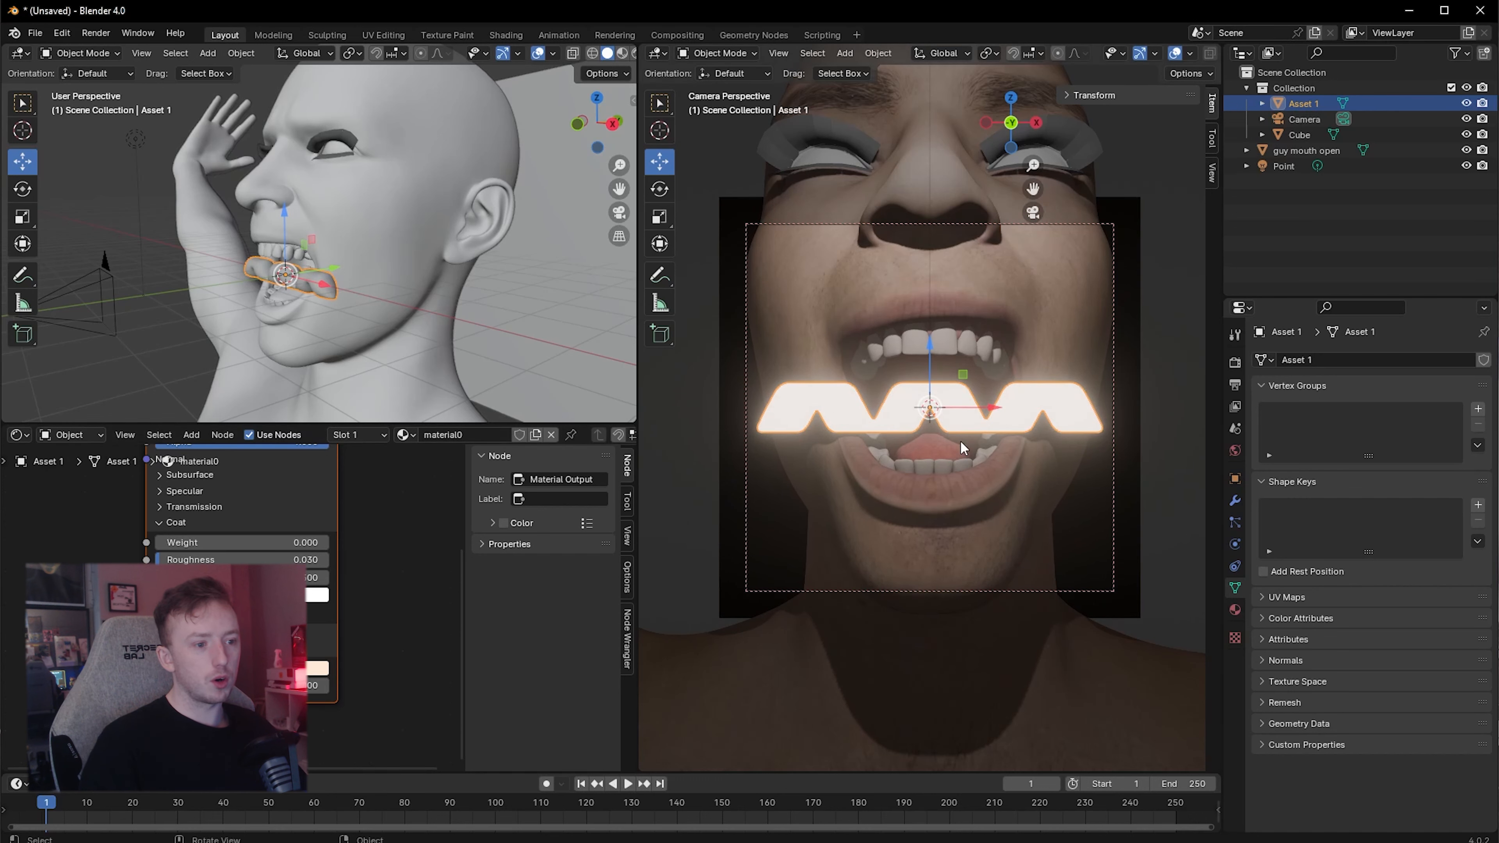
# Select the point light in the scene collection and set its power to 634.5 W
pyautogui.click(1284, 166)
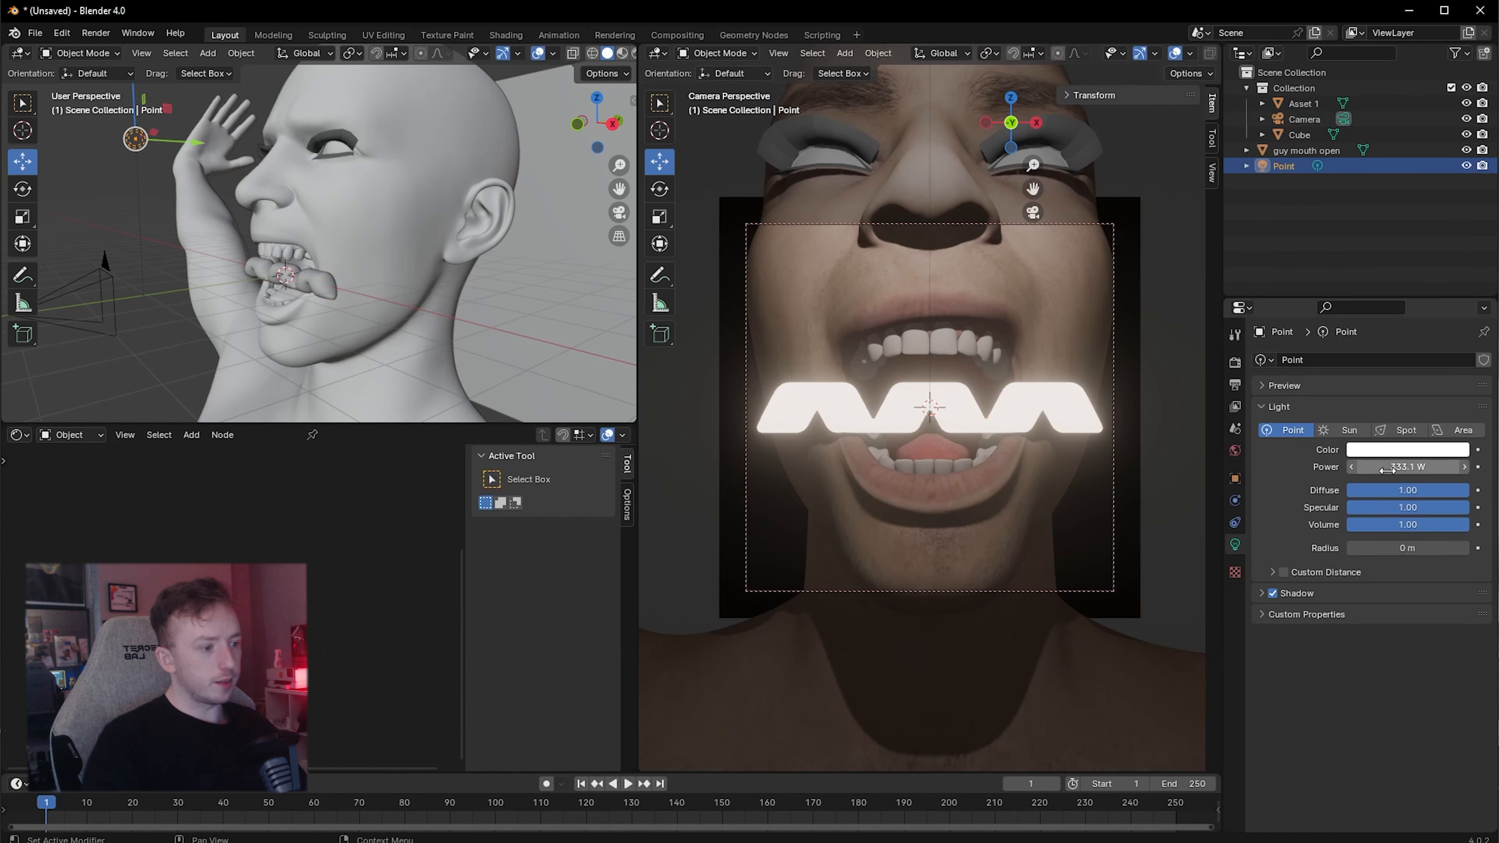
pyautogui.moveTo(1393, 467); pyautogui.dragTo(1429, 467)
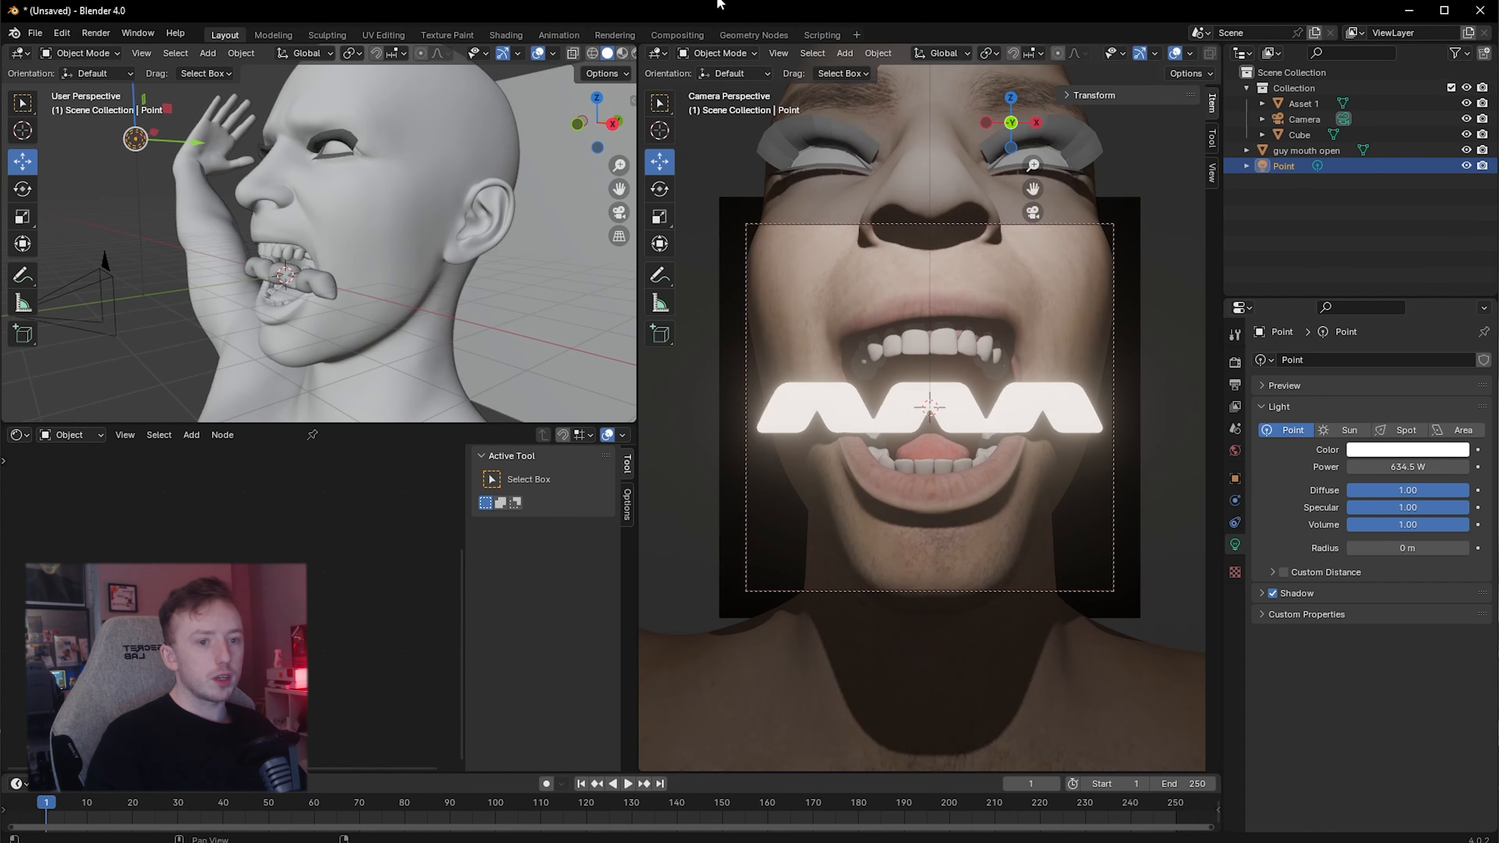
# Add an area light to the scene and move it out in front of the figure's mouth
pyautogui.click(209, 54)
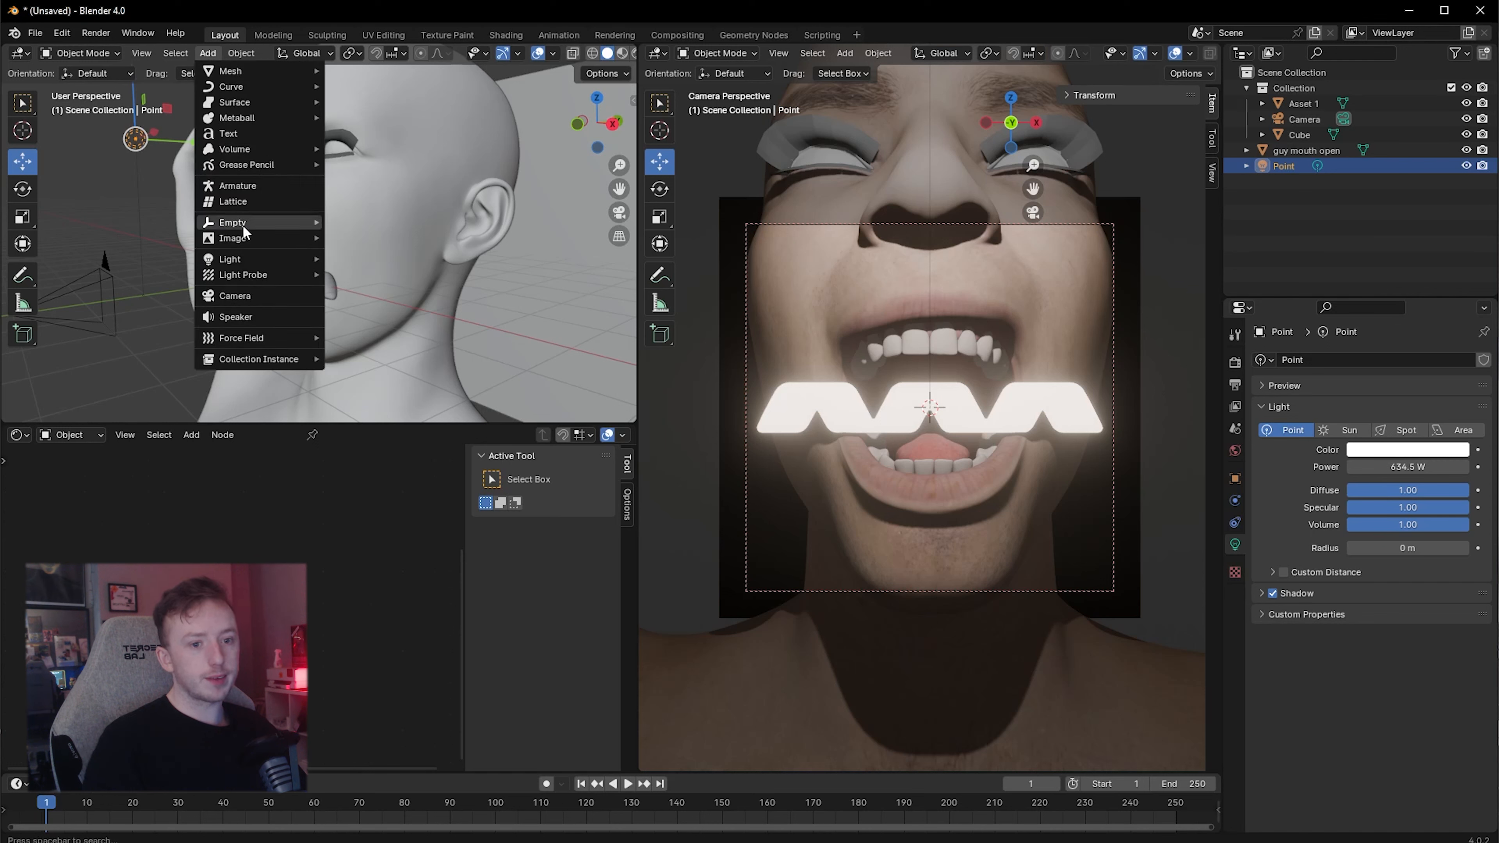
pyautogui.moveTo(254, 259)
pyautogui.click(351, 312)
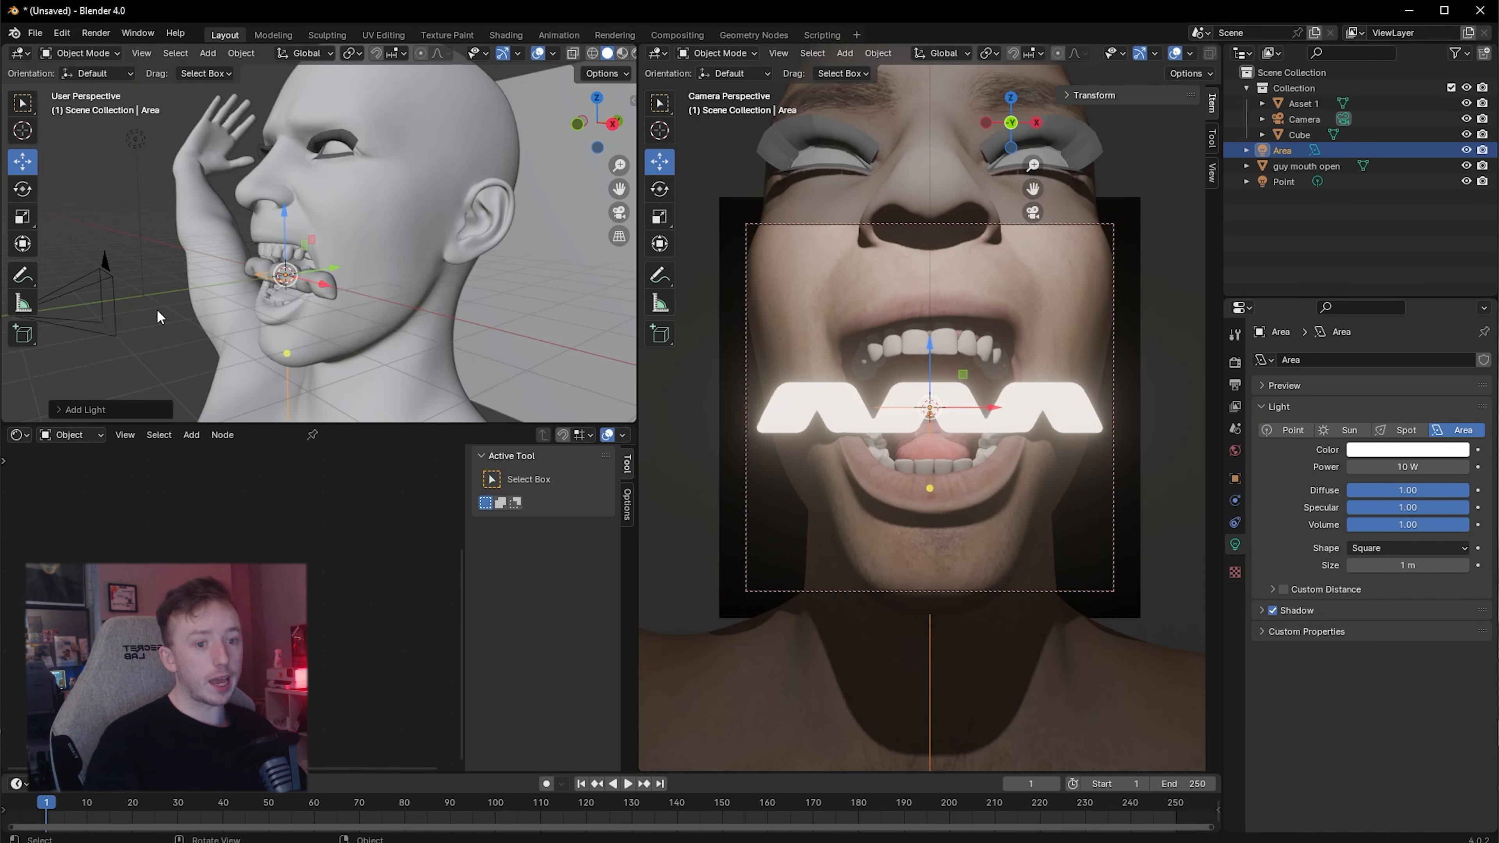
pyautogui.press('g')
pyautogui.click(188, 272)
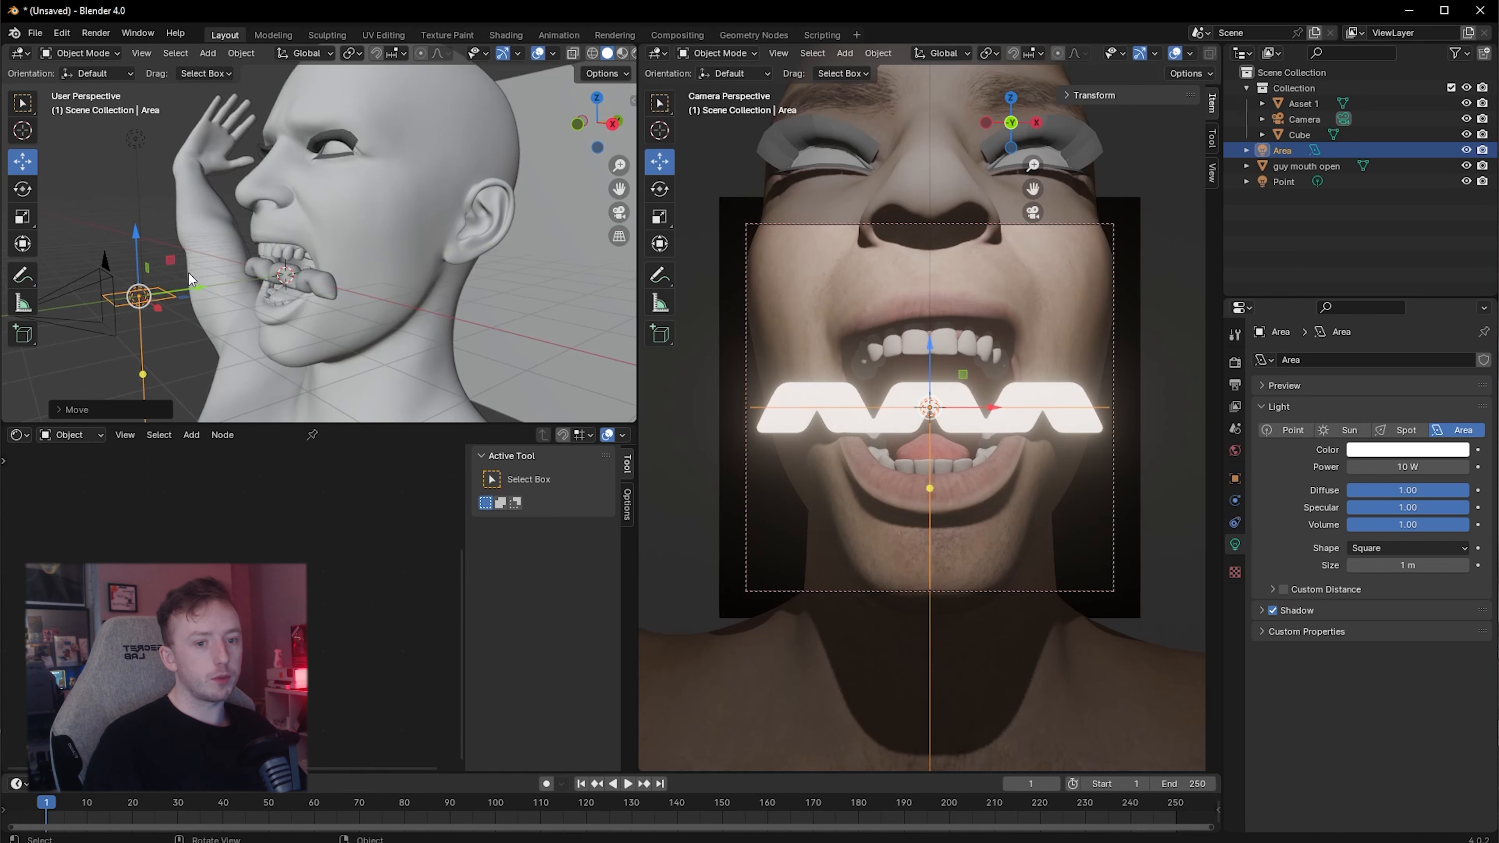
# Rotate the area light about 90° so it faces the figure and raise it slightly in Z
pyautogui.click(23, 189)
pyautogui.moveTo(115, 244); pyautogui.dragTo(75, 322)
pyautogui.click(23, 158)
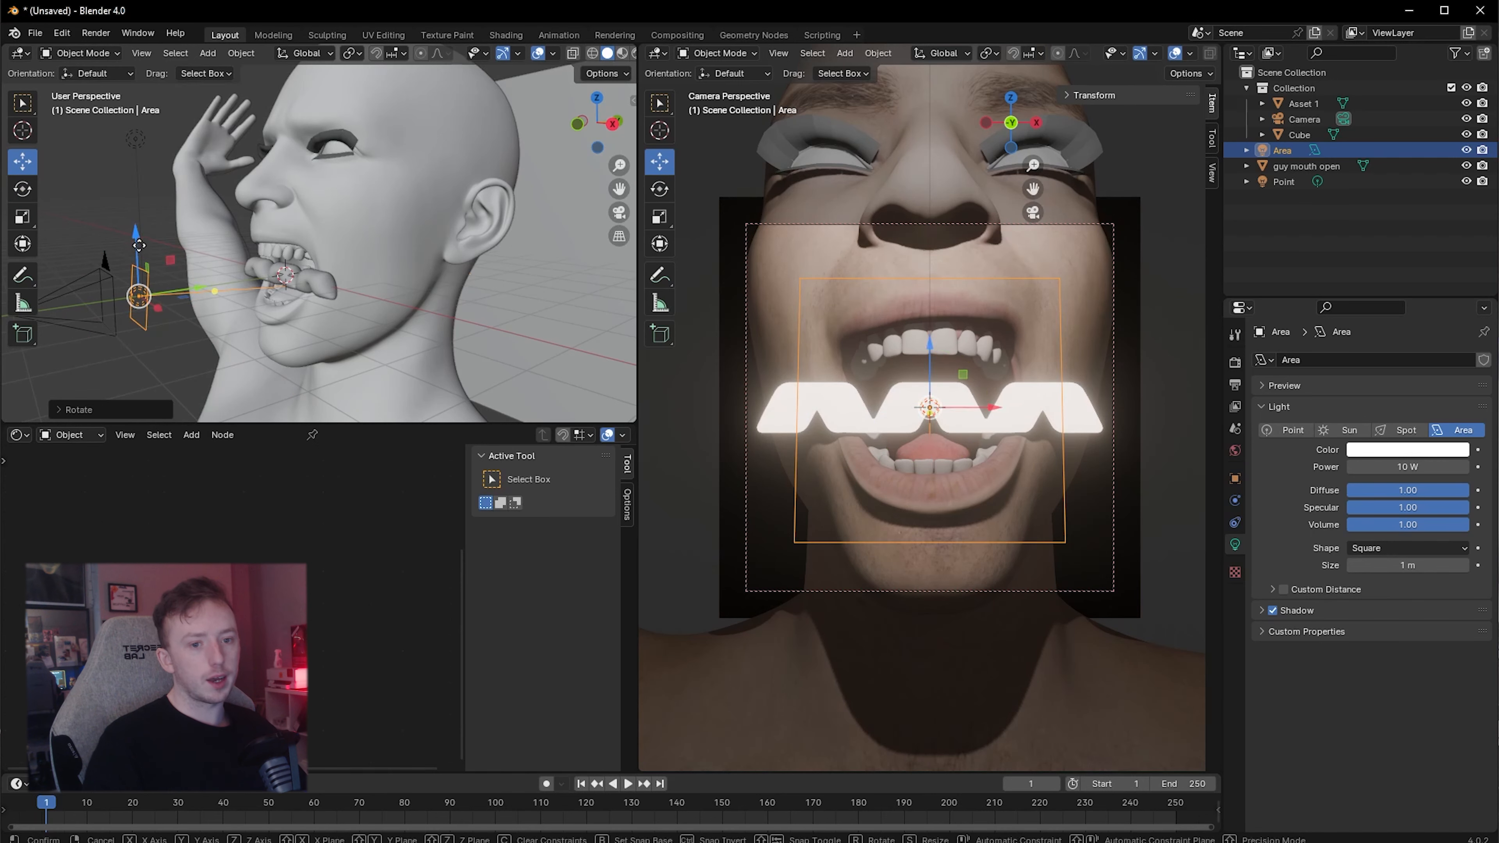
pyautogui.moveTo(138, 240)
pyautogui.mouseDown()
pyautogui.moveTo(135, 164)
pyautogui.moveTo(135, 220)
pyautogui.mouseUp()
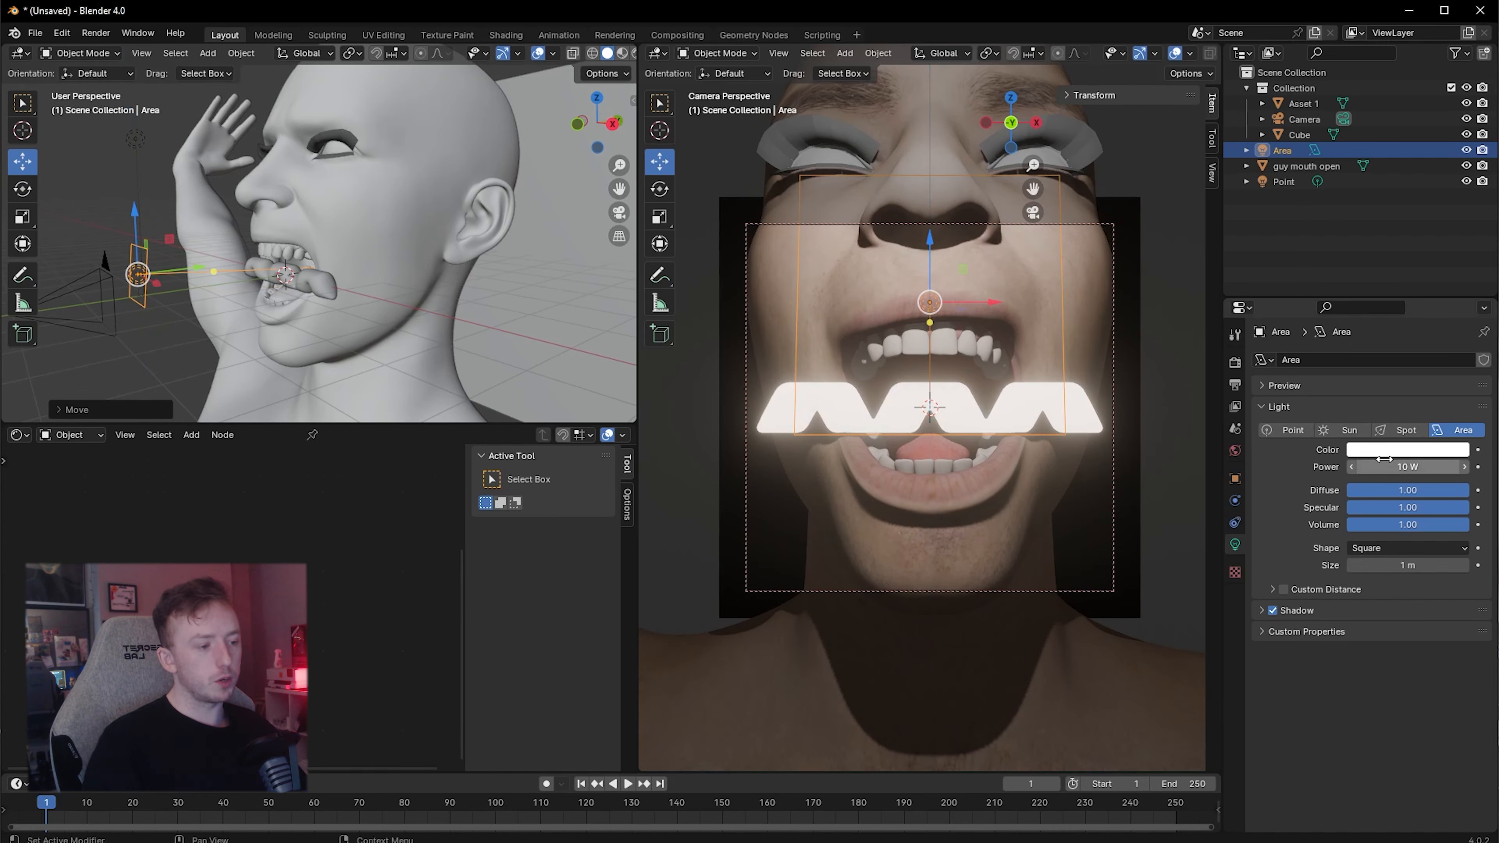
# Set the area light's power to 49.3 W and move it back toward the camera, away from the face
pyautogui.moveTo(1384, 467); pyautogui.dragTo(1429, 466)
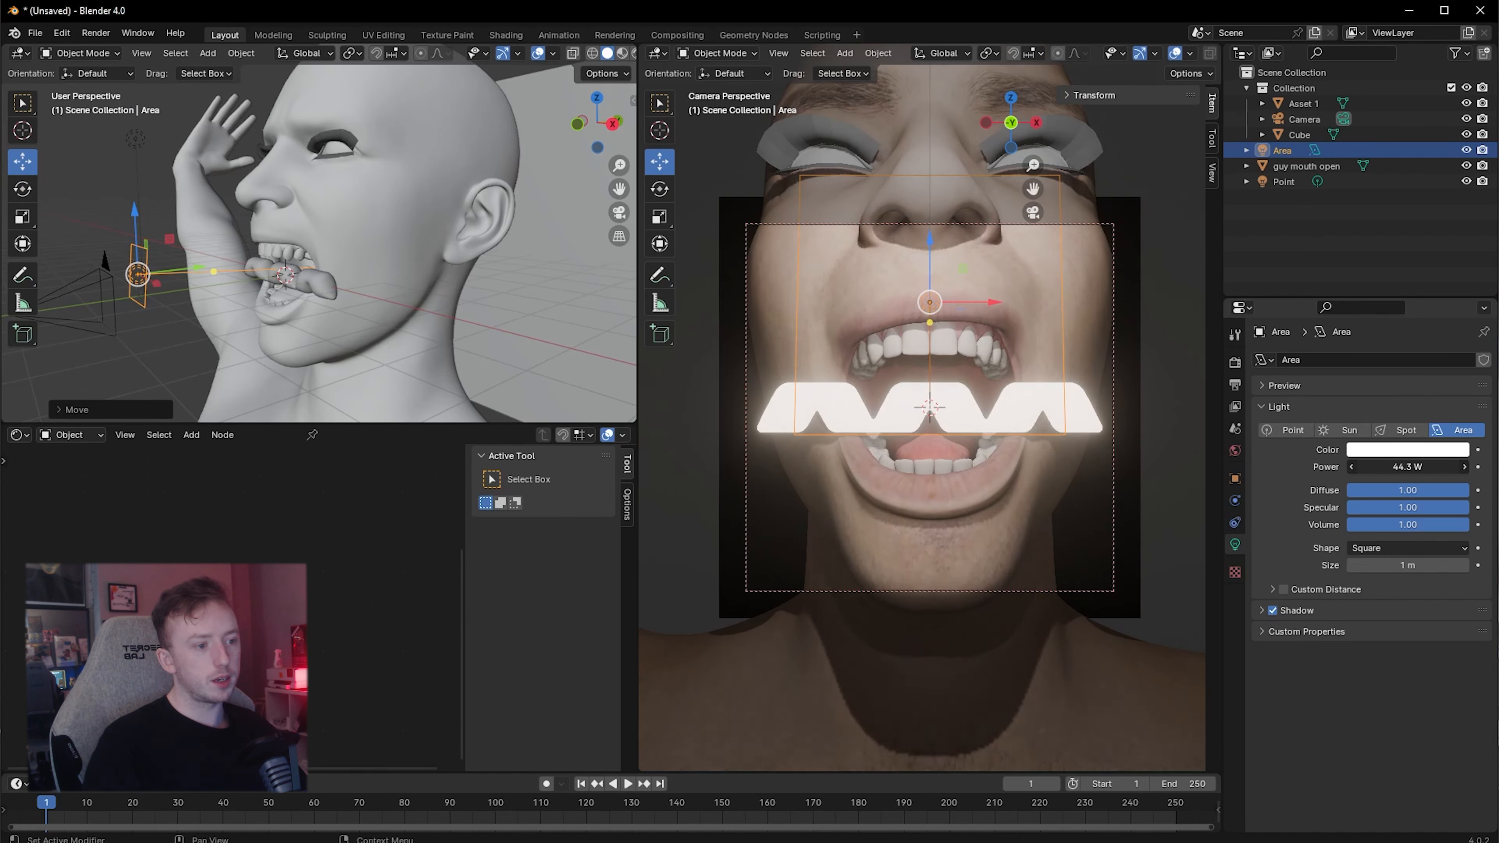
pyautogui.moveTo(1388, 468); pyautogui.dragTo(1388, 477)
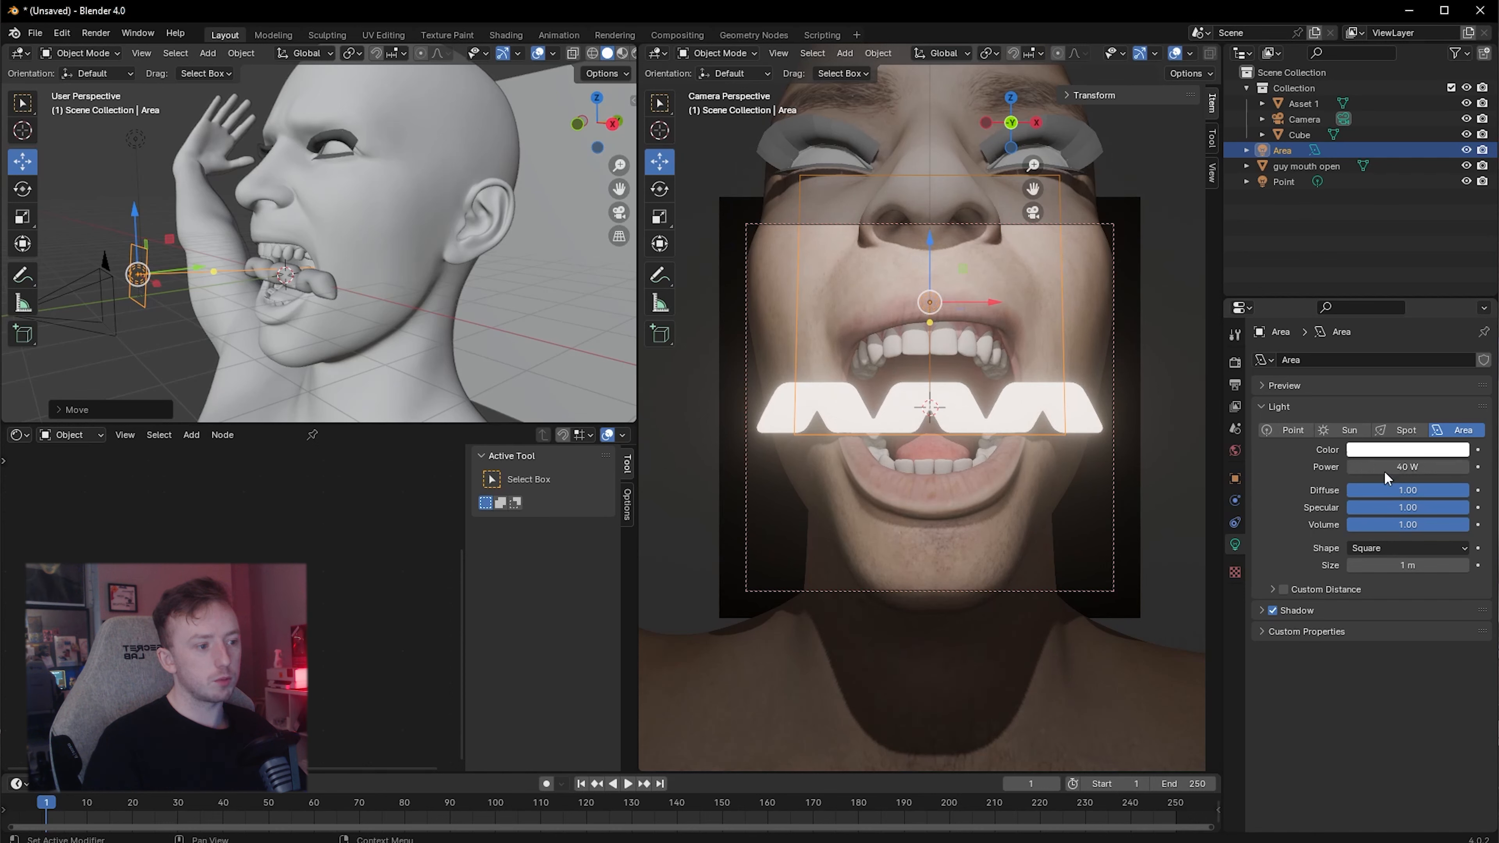
pyautogui.moveTo(189, 272); pyautogui.dragTo(120, 280)
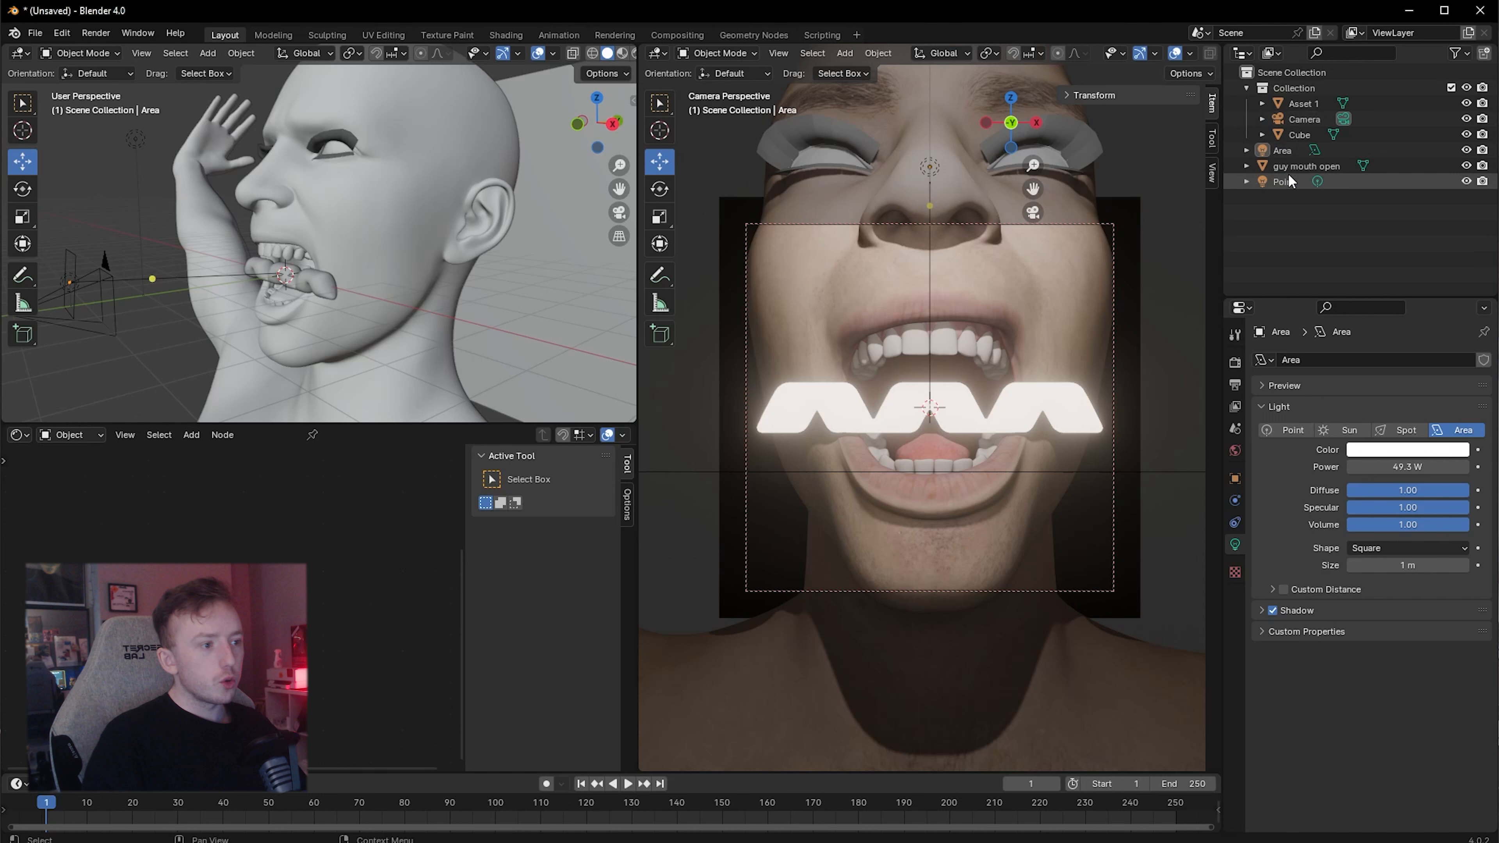
# Raise Asset 1 slightly within the open mouth, and using a right side view move it forward along Y out of the face
pyautogui.click(1302, 105)
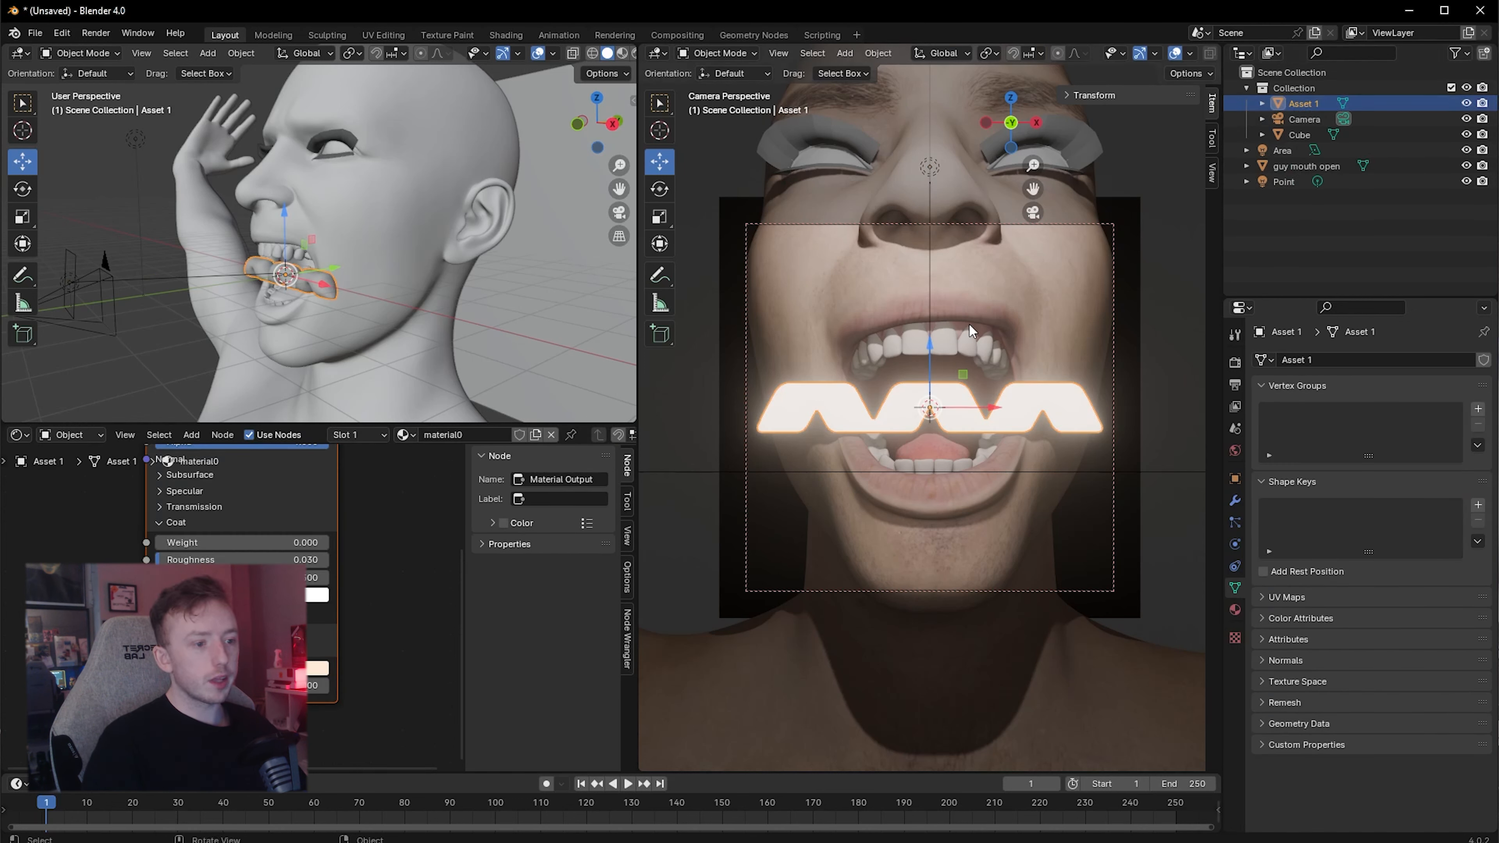
pyautogui.moveTo(931, 340); pyautogui.dragTo(925, 329)
pyautogui.moveTo(614, 332); pyautogui.dragTo(515, 334, button='middle')
pyautogui.moveTo(450, 423); pyautogui.dragTo(472, 660)
pyautogui.moveTo(494, 395); pyautogui.dragTo(519, 283, button='middle')
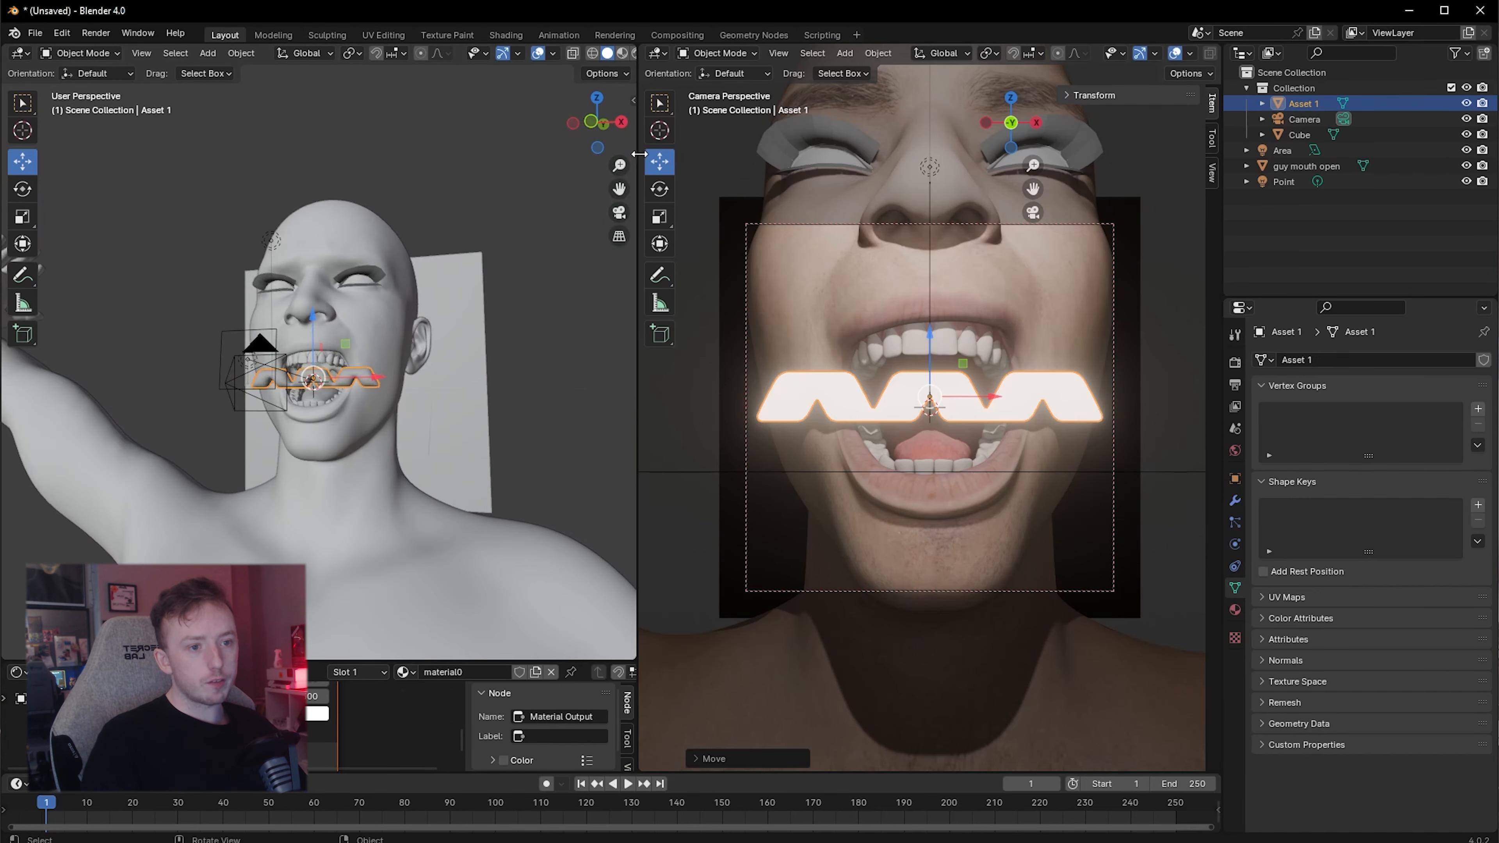
pyautogui.click(623, 123)
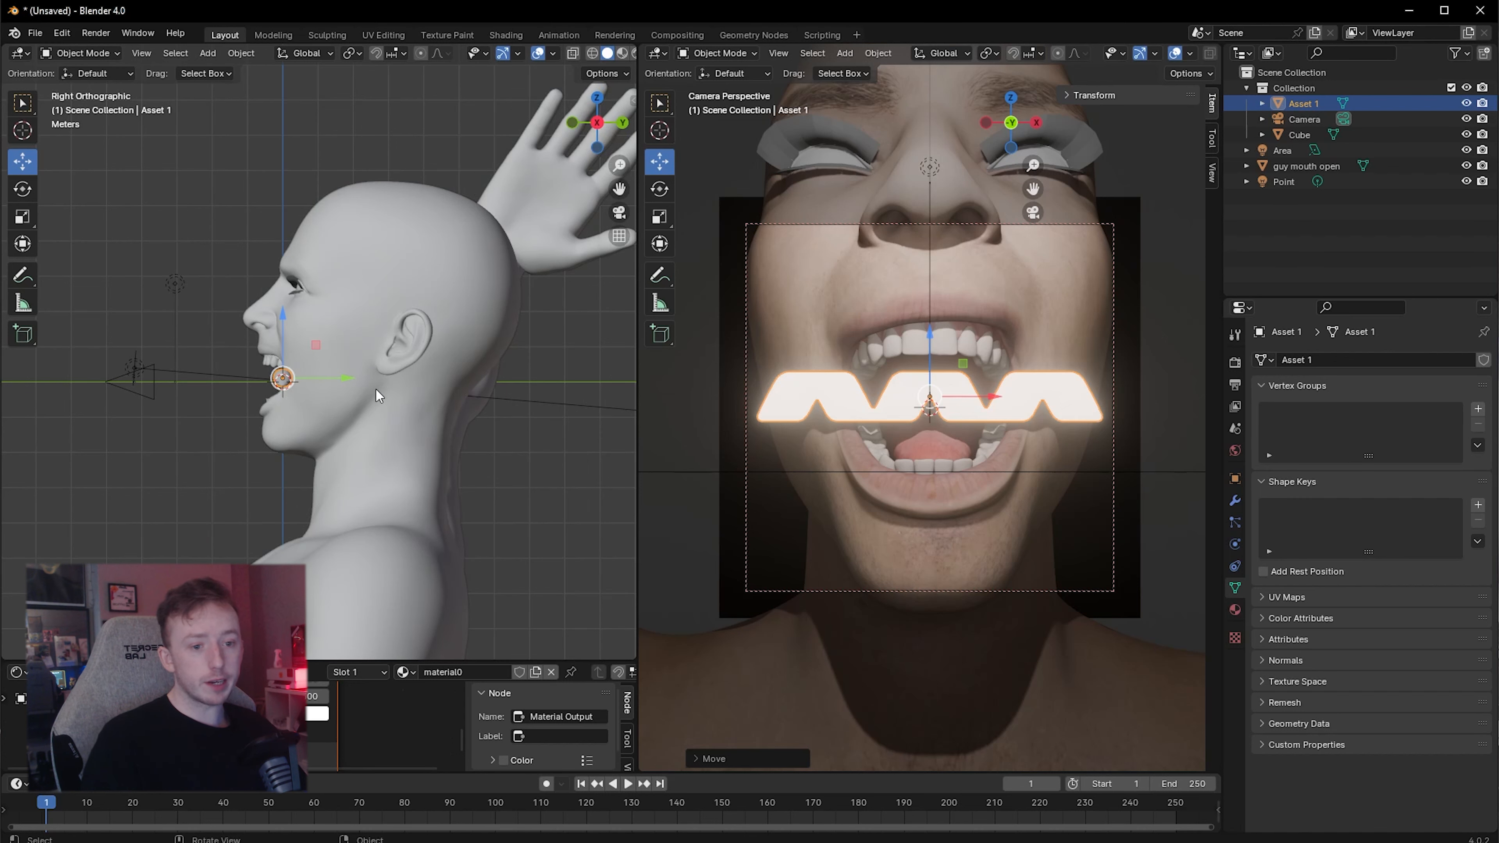
pyautogui.scroll(6, 315, 382)
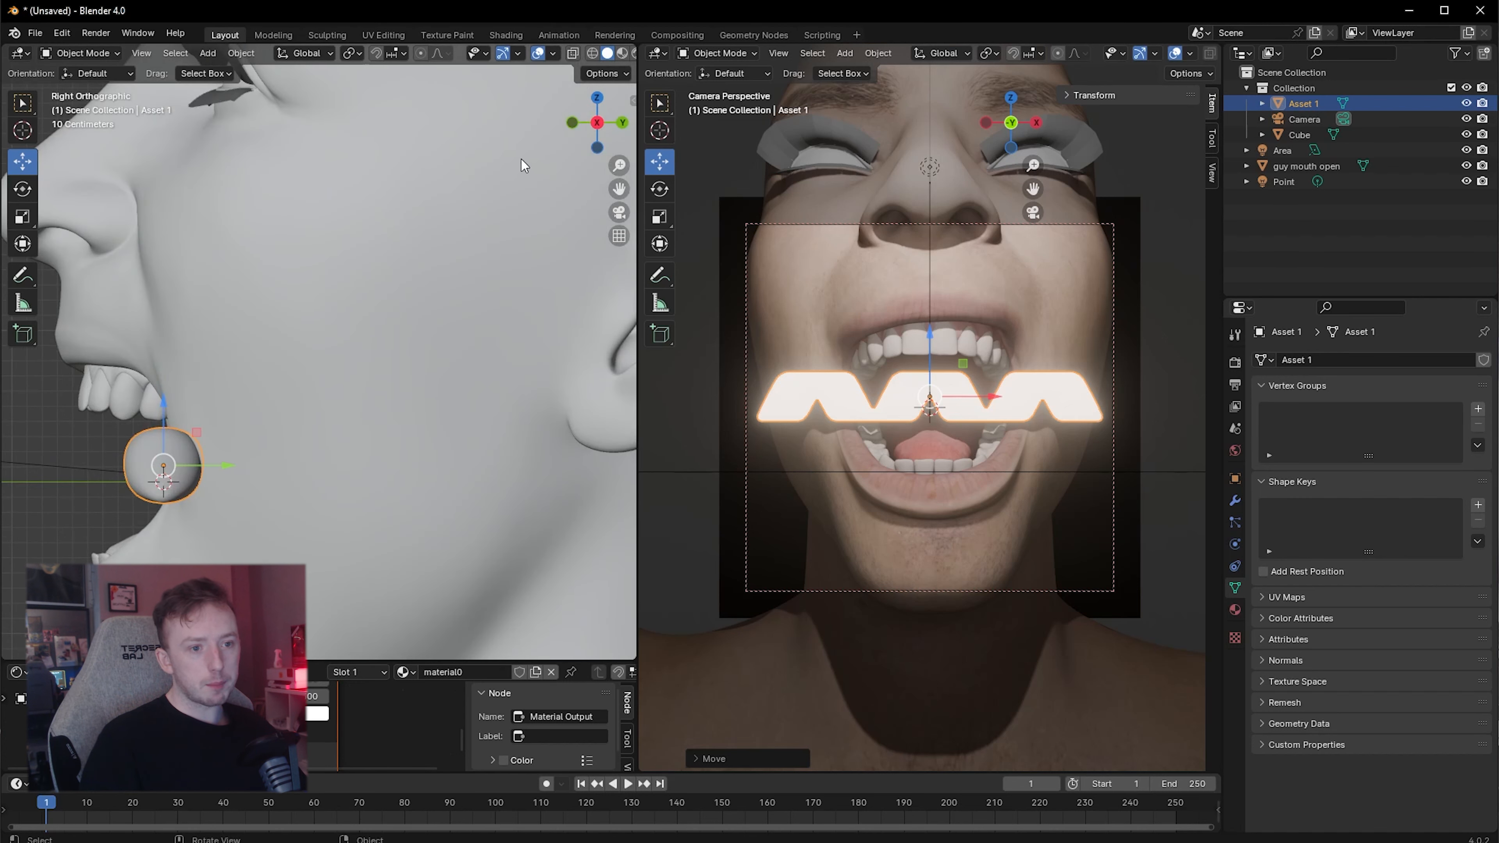
pyautogui.moveTo(616, 189); pyautogui.dragTo(691, 156)
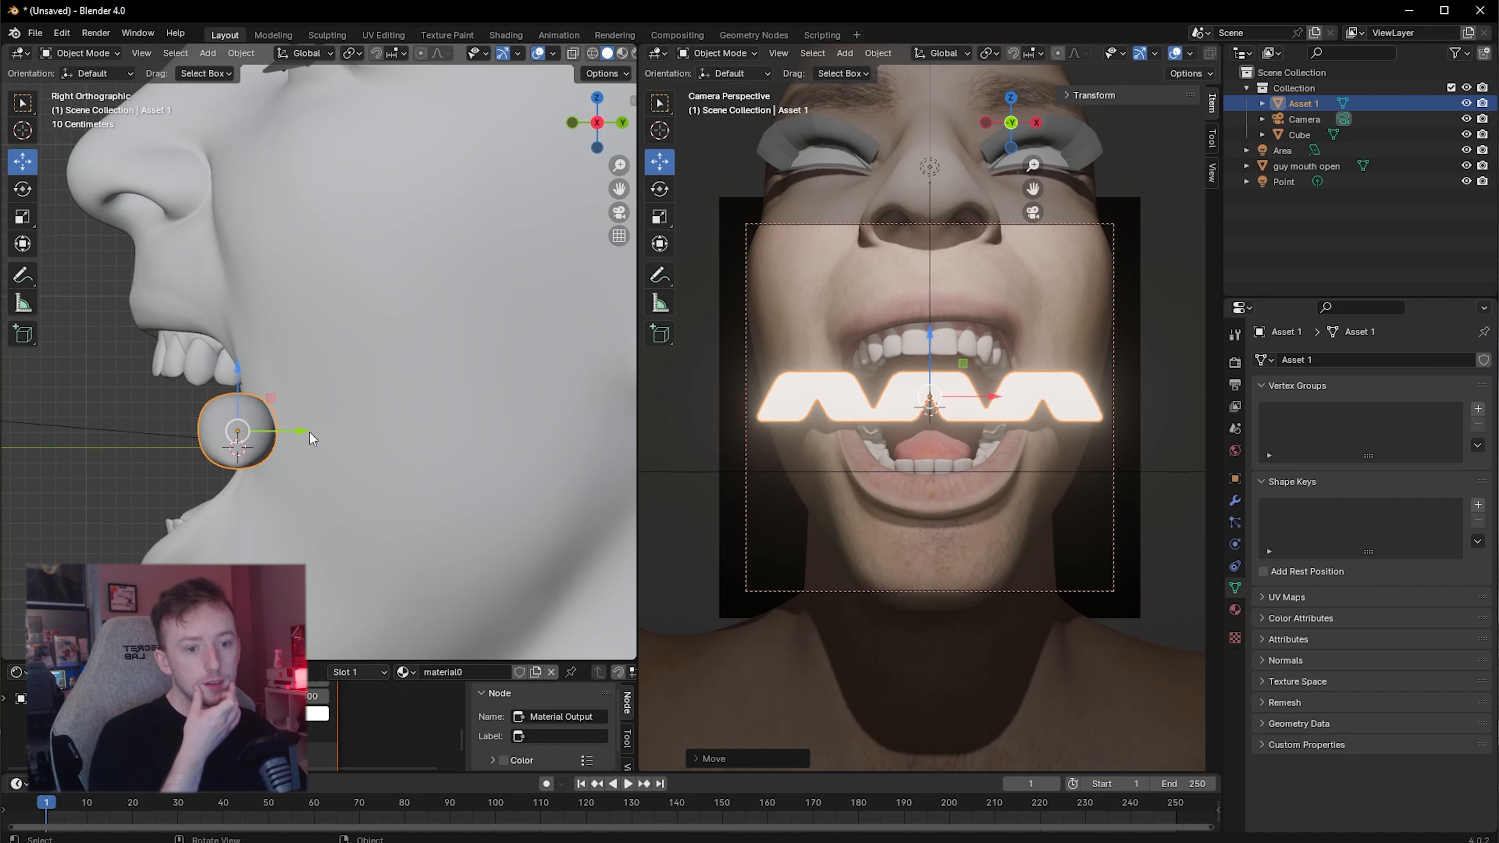
pyautogui.moveTo(311, 437); pyautogui.dragTo(241, 455)
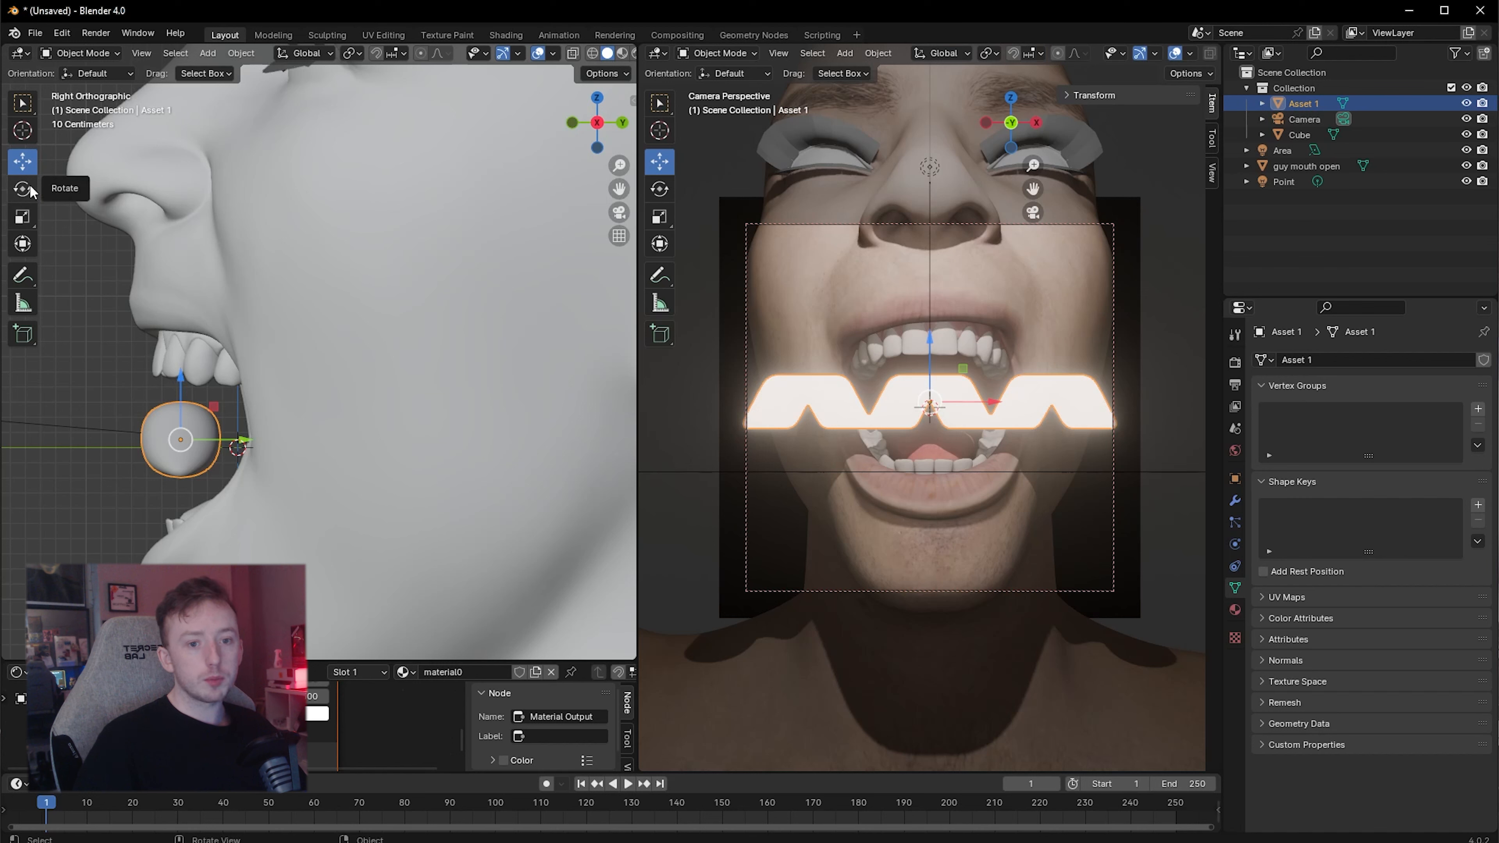
# Scale Asset 1 up slightly so it spans wider than the mouth, and check its fit from the front
pyautogui.click(24, 217)
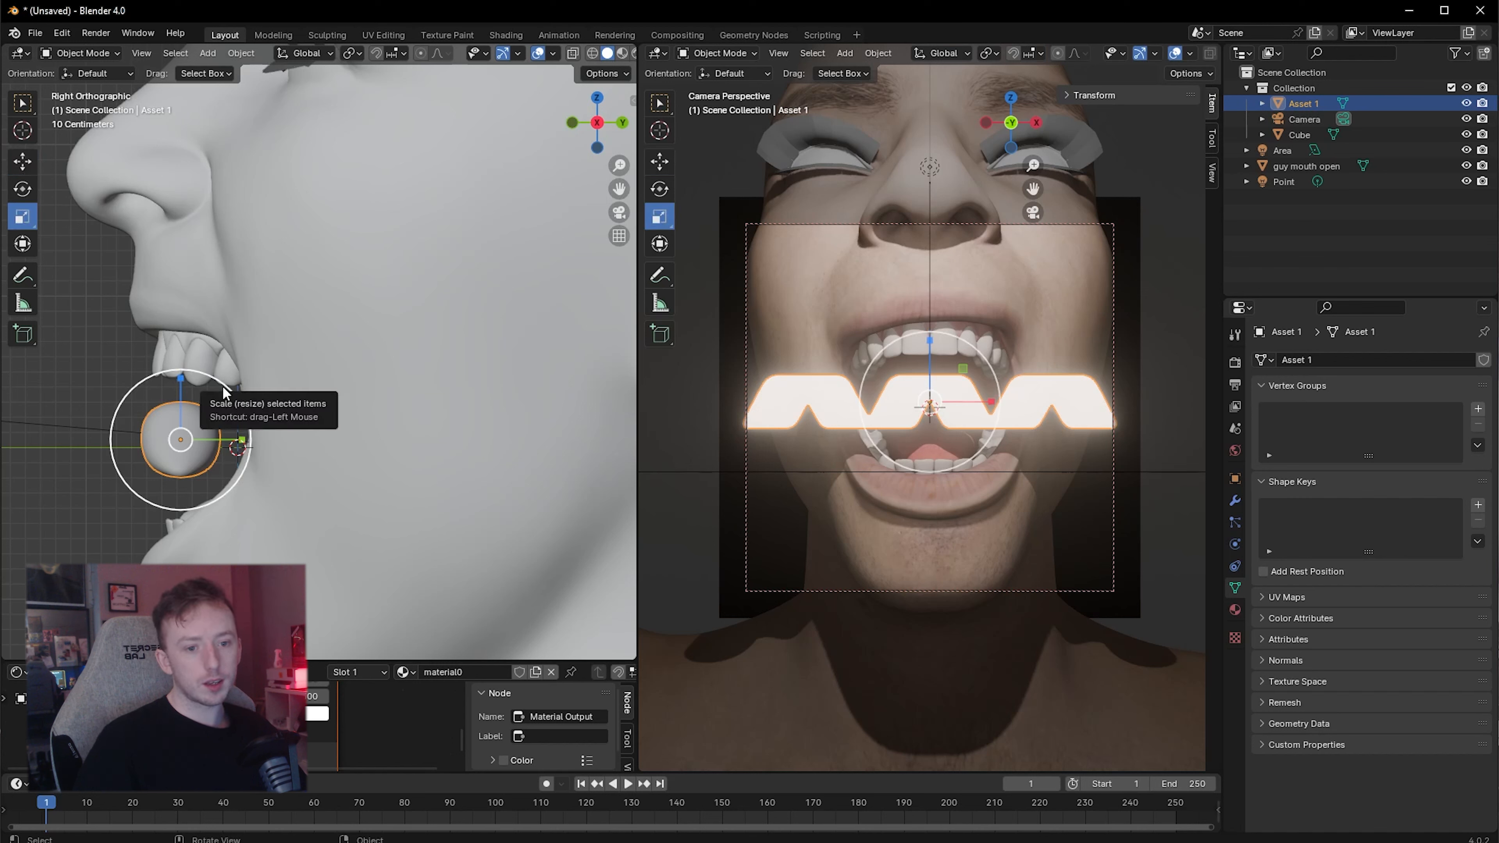
pyautogui.moveTo(224, 384)
pyautogui.mouseDown()
pyautogui.moveTo(267, 314)
pyautogui.moveTo(221, 366)
pyautogui.mouseUp()
pyautogui.click(572, 123)
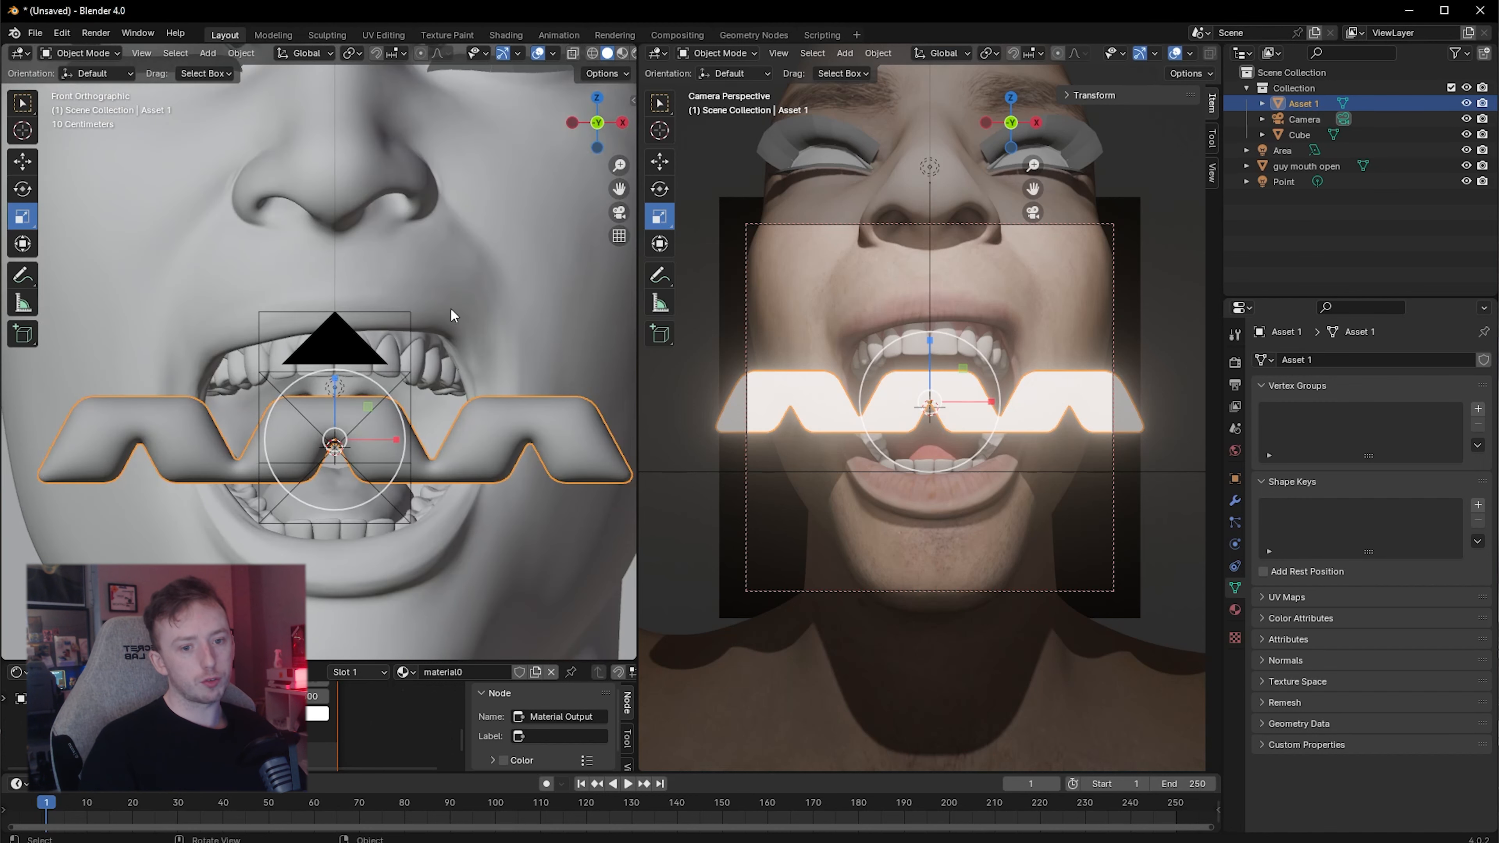
pyautogui.scroll(-2, 448, 321)
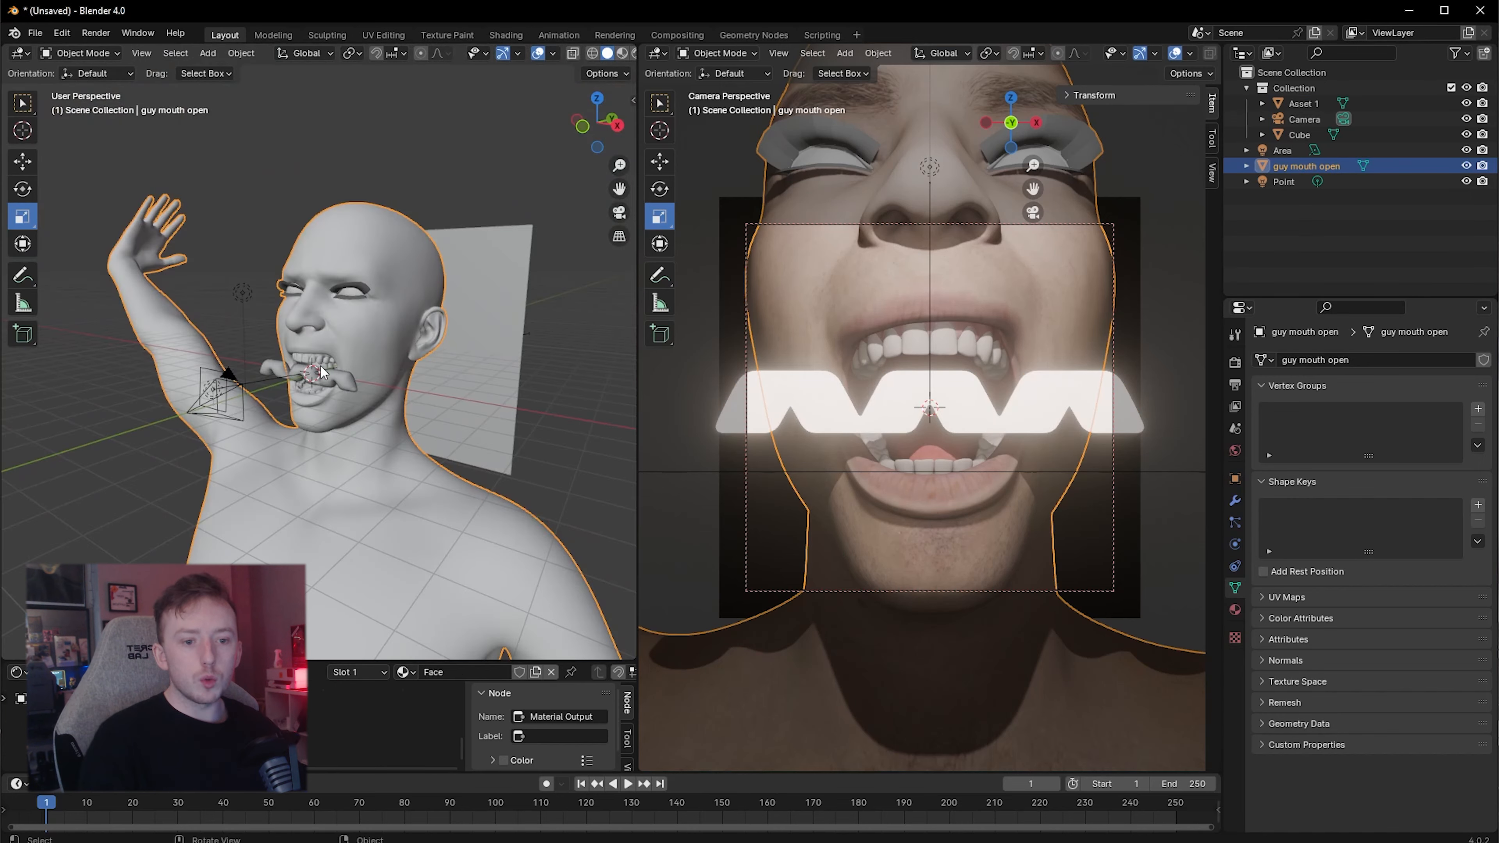
pyautogui.click(348, 375)
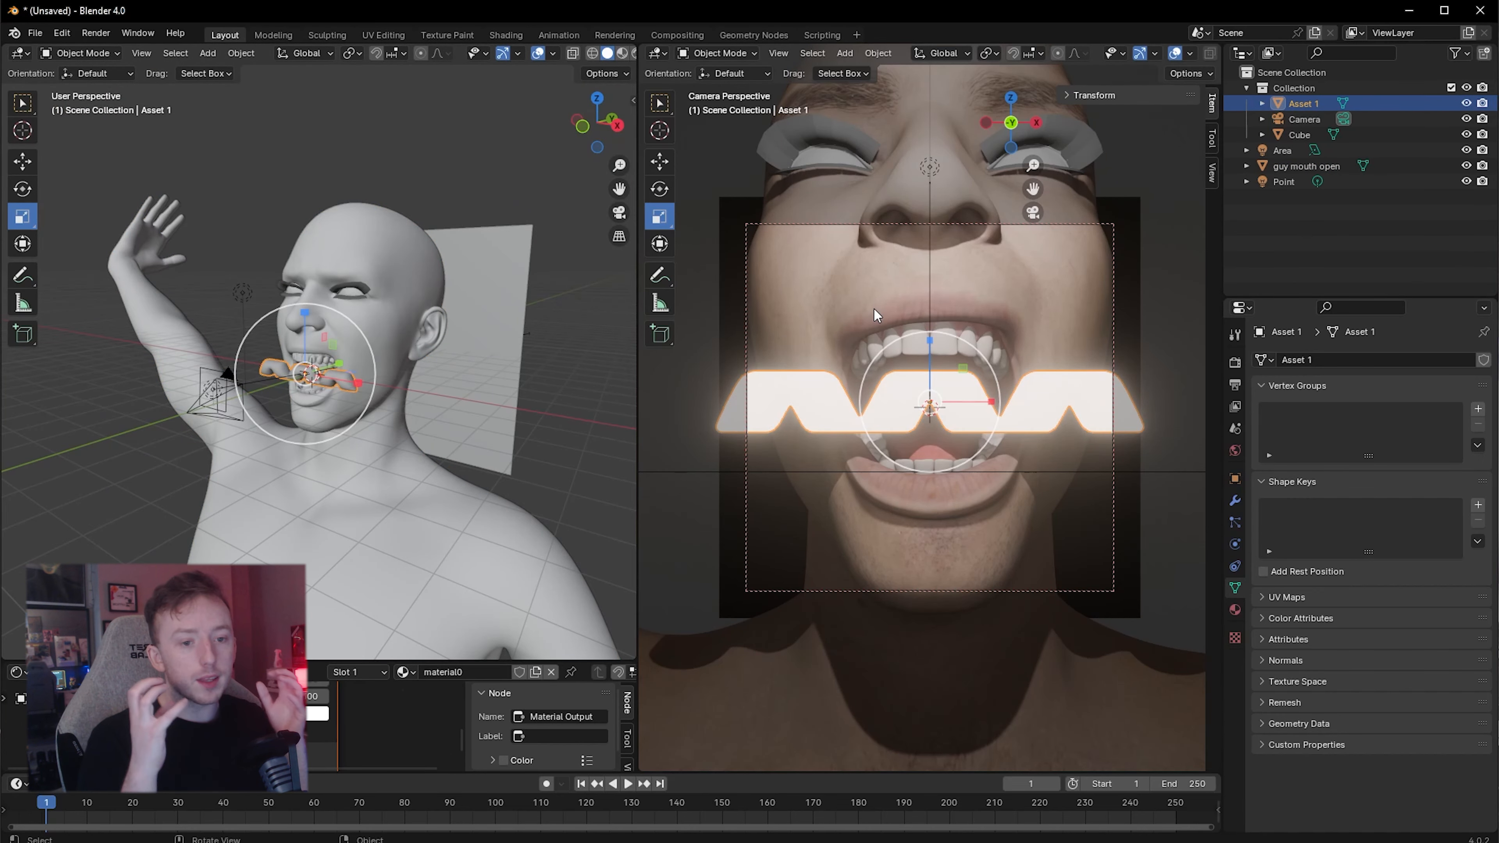
# Select the camera and move it back along the Y axis to frame more of the face and the whole glowing asset
pyautogui.click(190, 415)
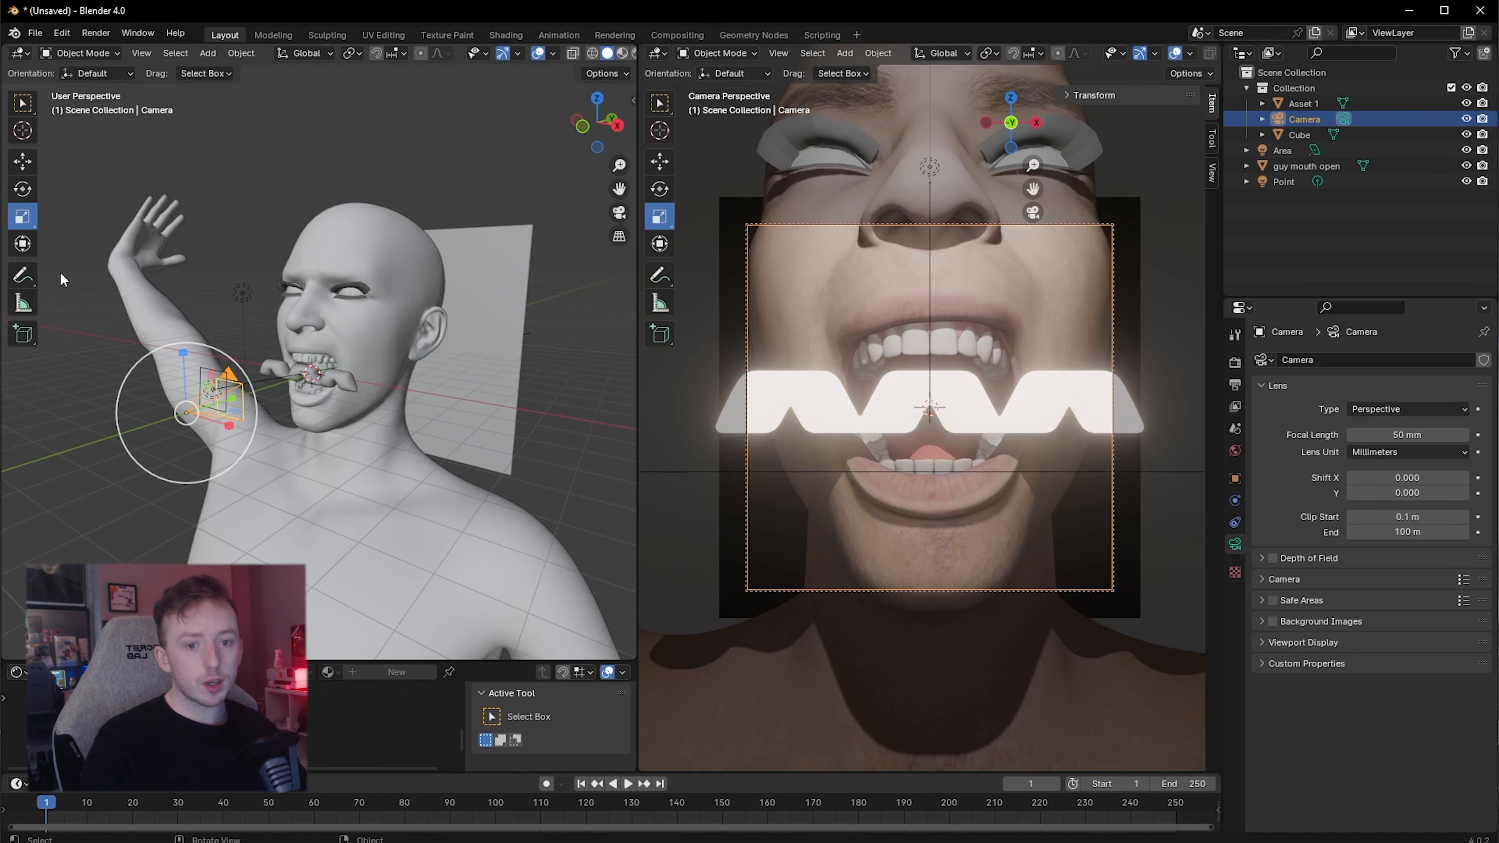
pyautogui.click(22, 161)
pyautogui.press('g')
pyautogui.press('y')
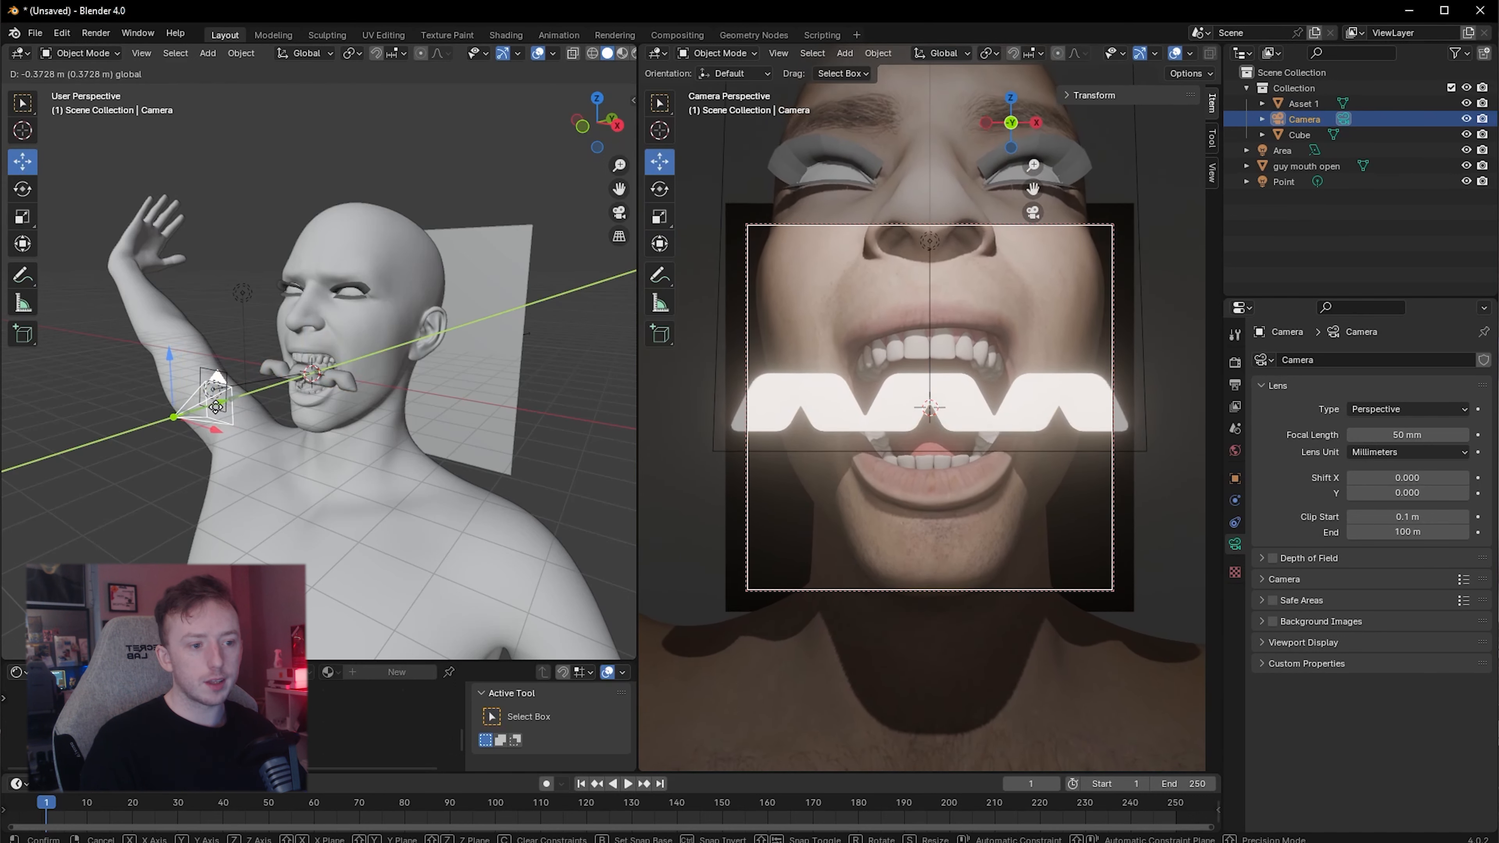
pyautogui.click(206, 423)
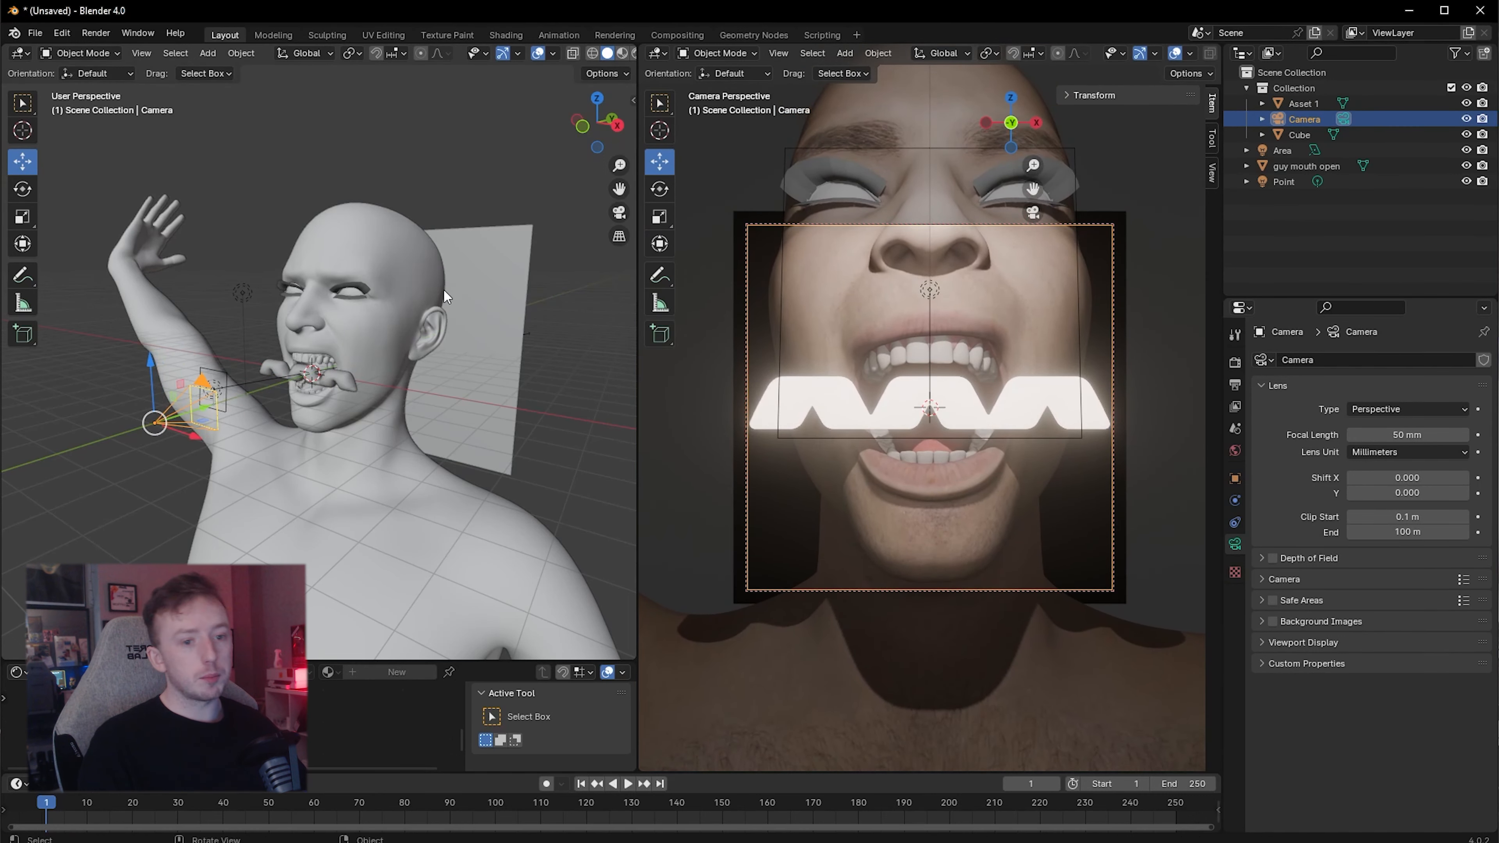
# Scale up the backdrop Cube behind the figure until it fills the background of the camera frame
pyautogui.click(503, 290)
pyautogui.click(23, 218)
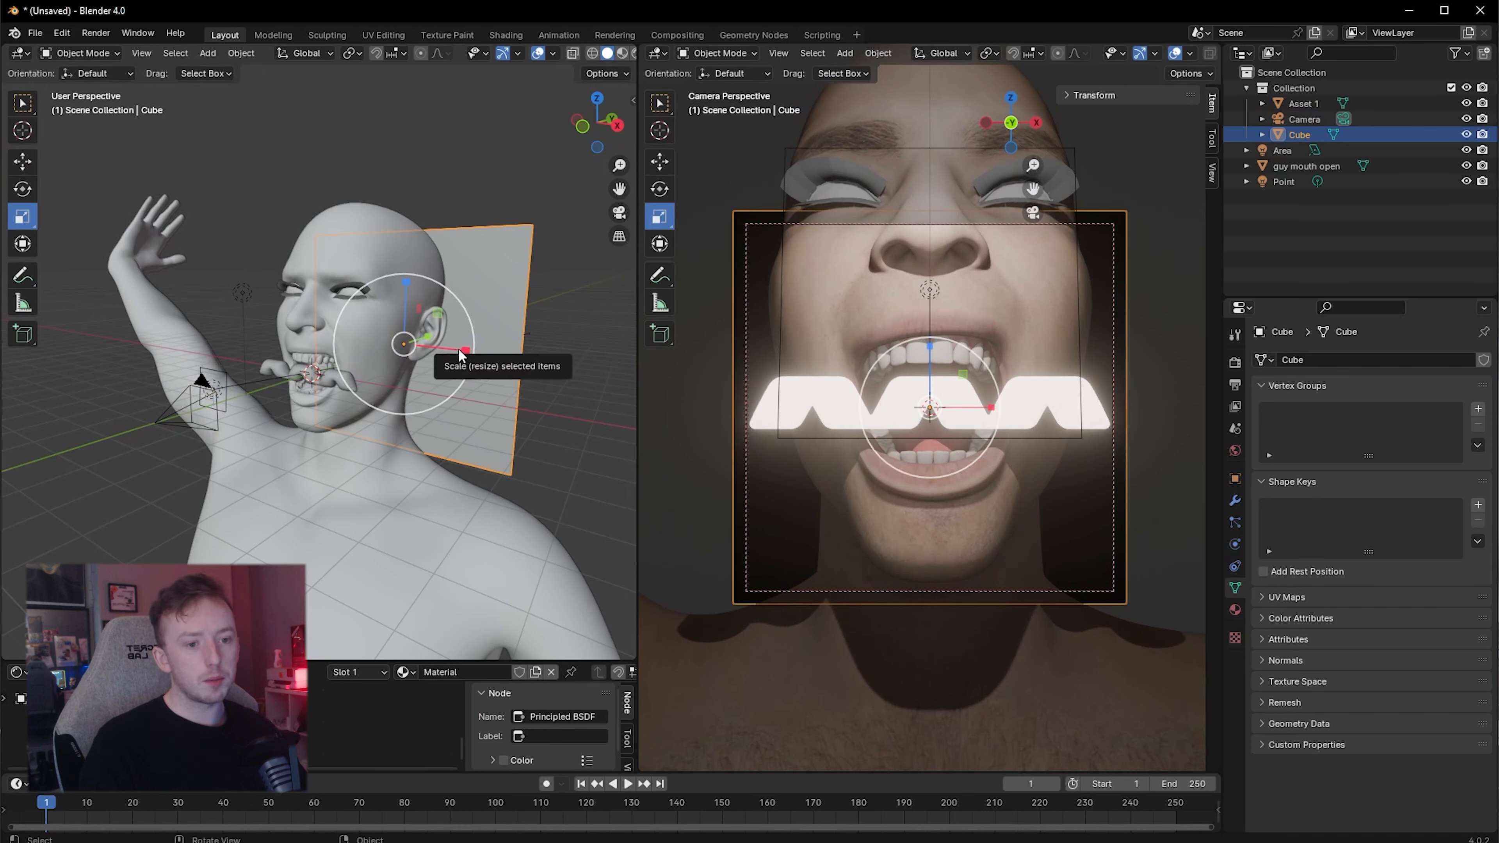
pyautogui.moveTo(464, 354); pyautogui.dragTo(409, 171)
pyautogui.click(70, 157)
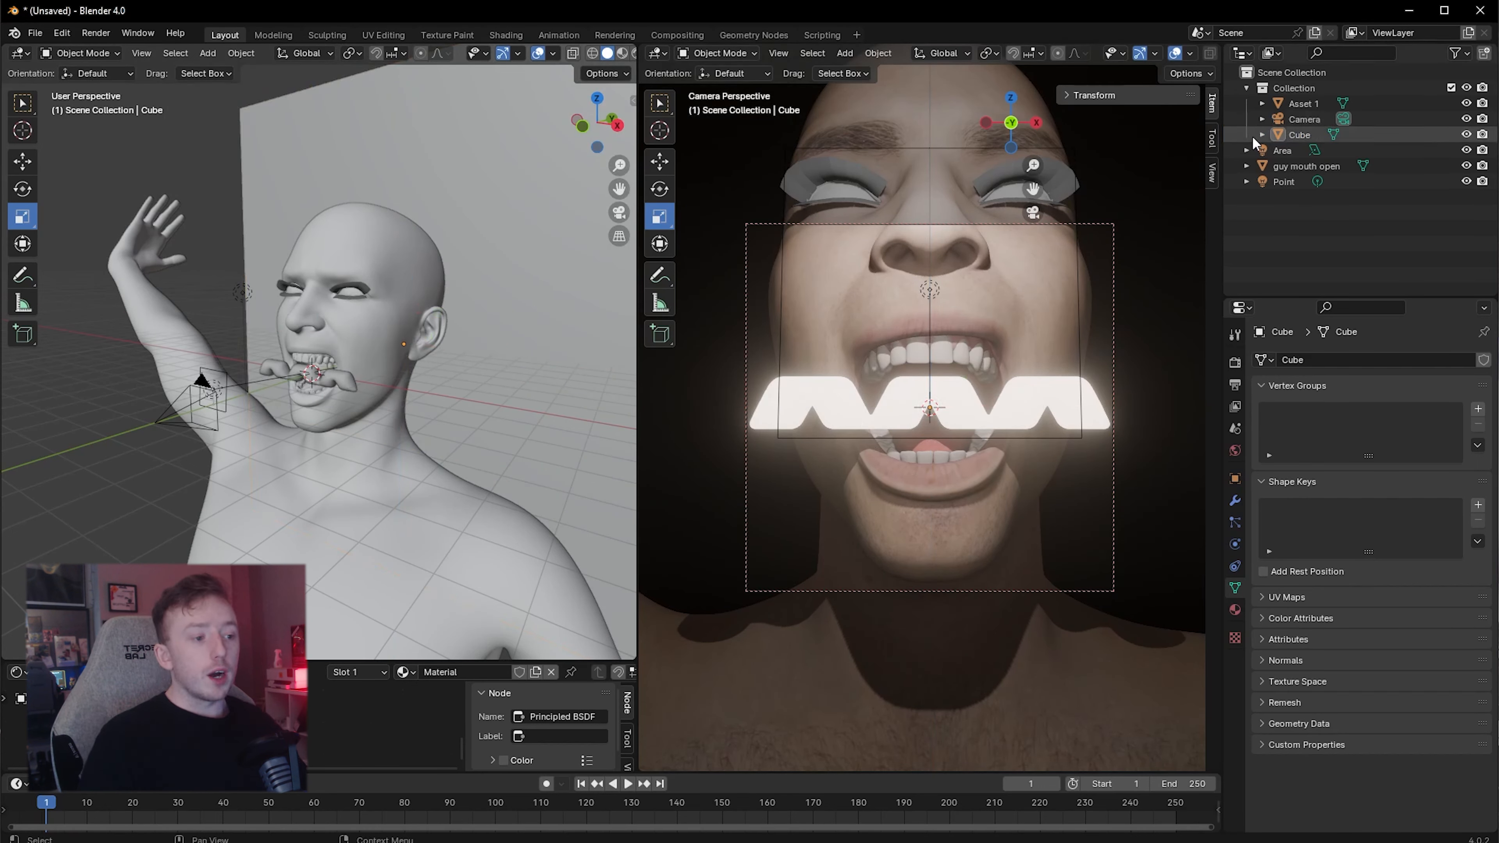
# Select the camera in the scene collection and set its focal length to 5 mm
pyautogui.click(1302, 122)
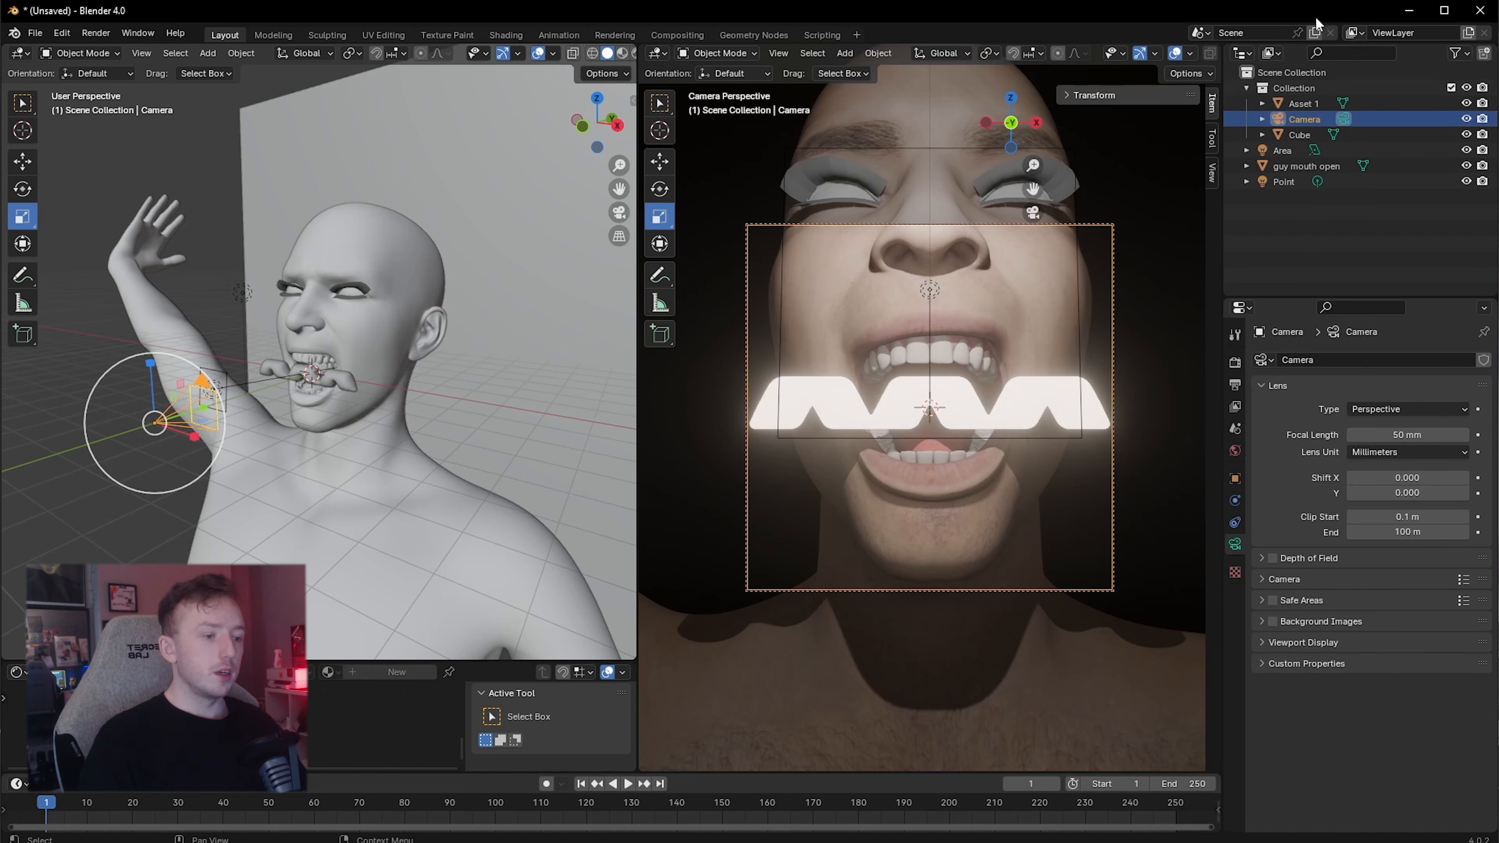
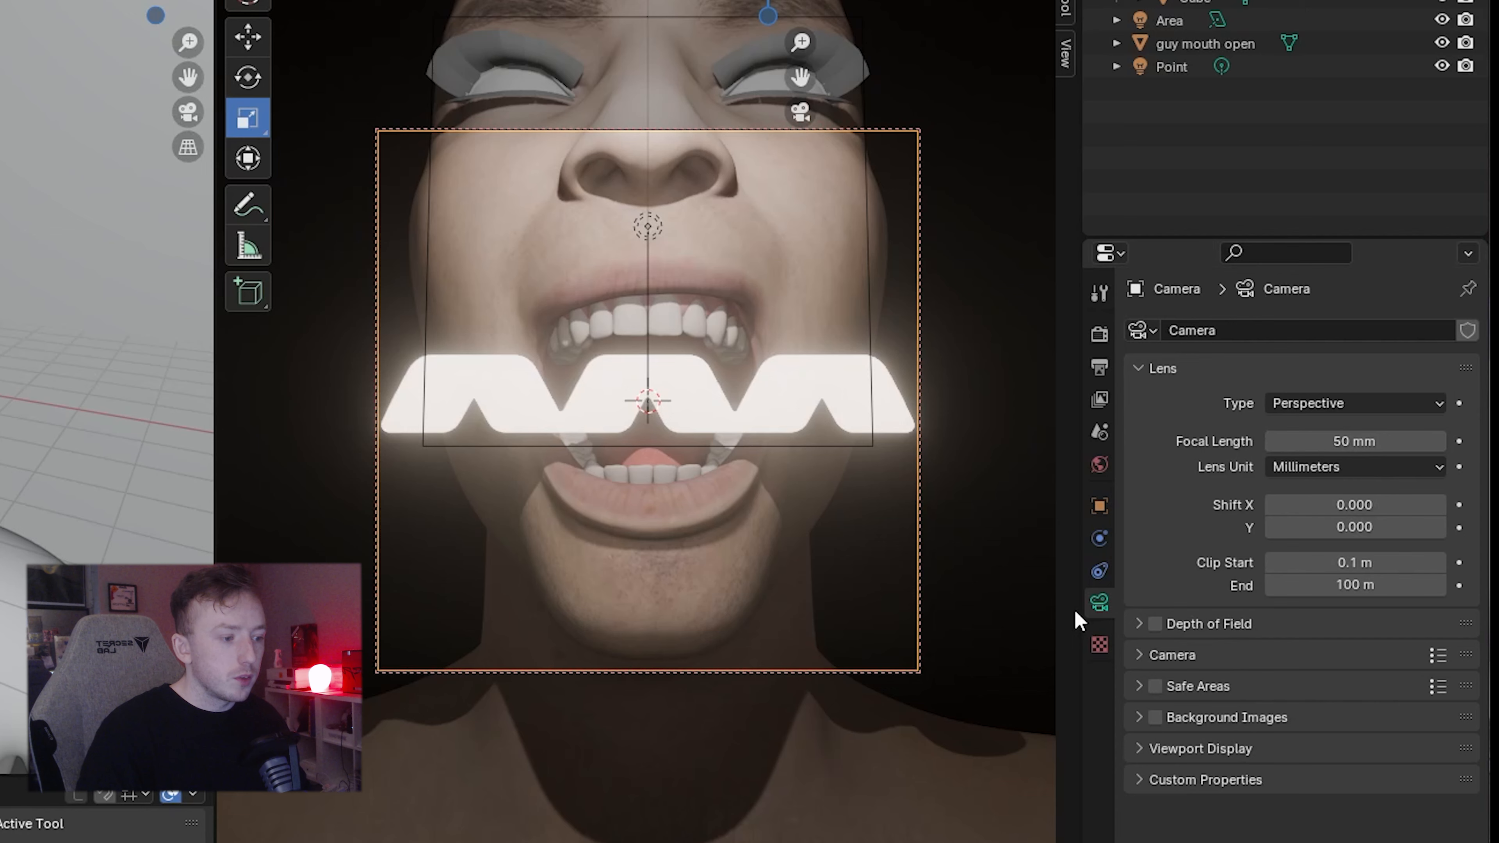
pyautogui.moveTo(1351, 449); pyautogui.dragTo(1217, 449)
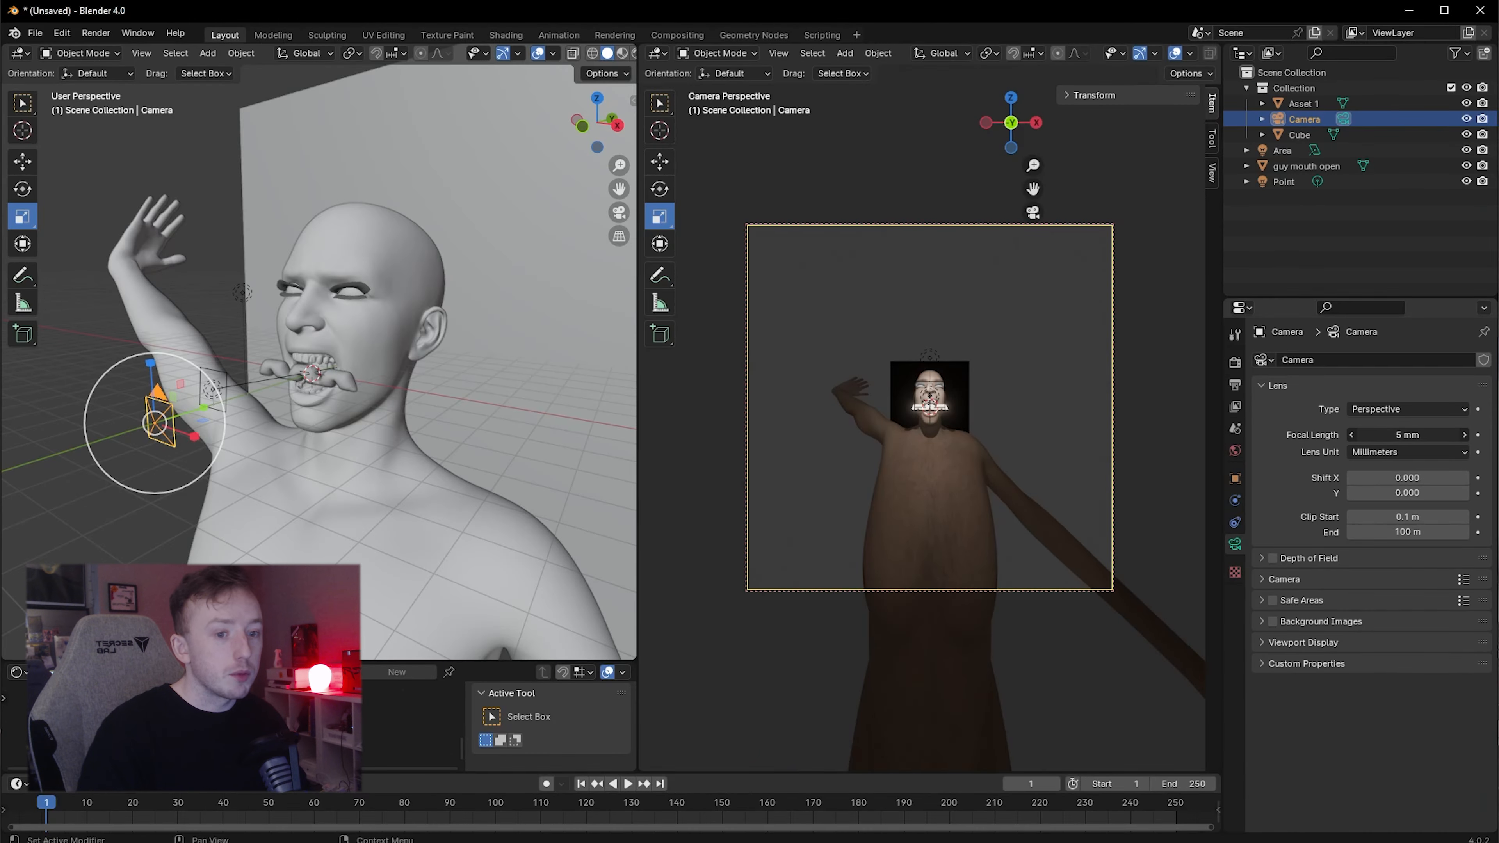
pyautogui.click(23, 161)
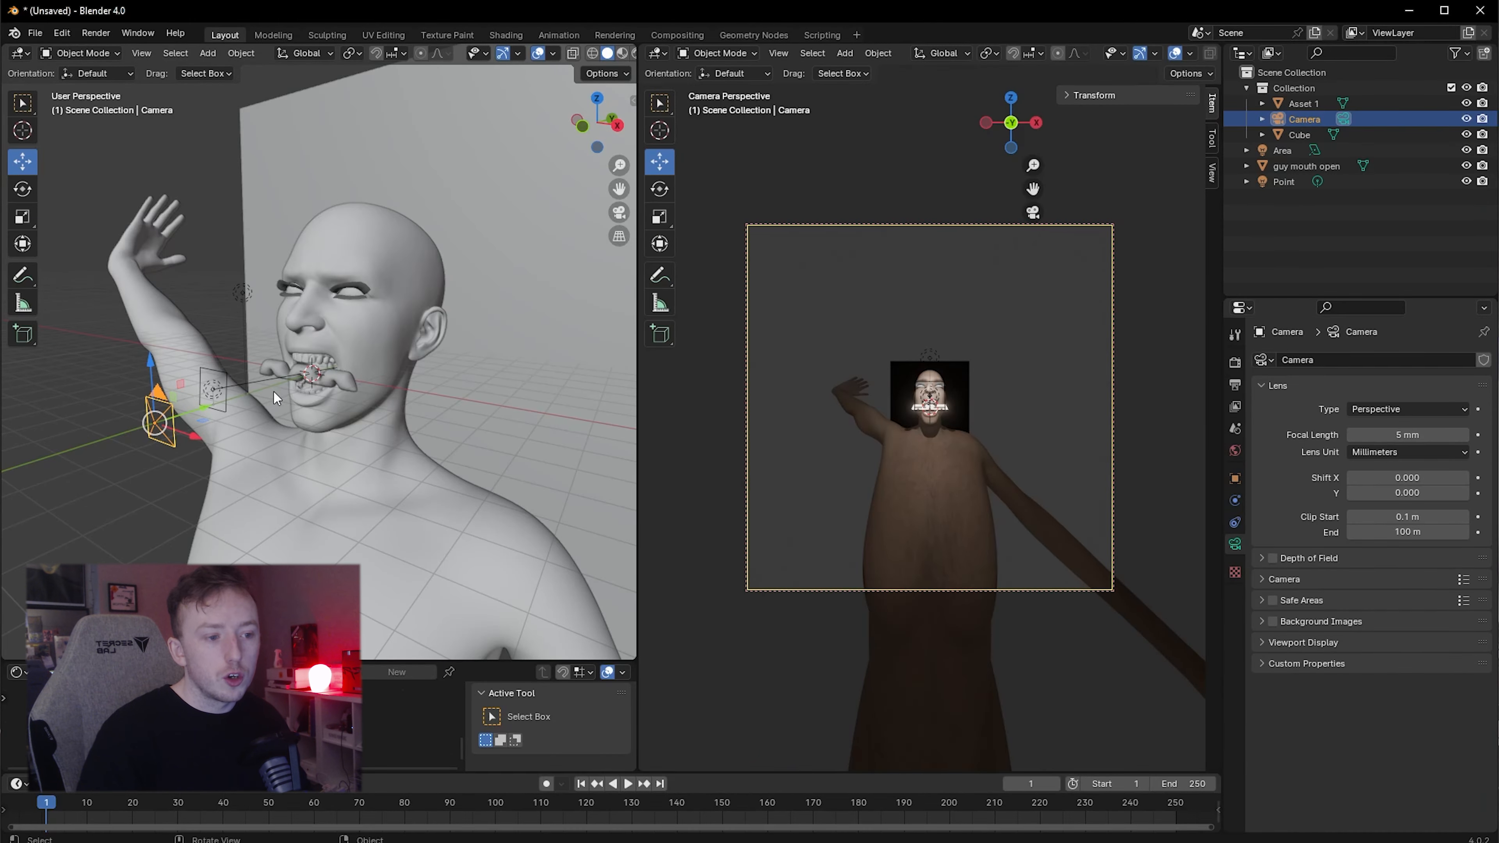
# Move the camera along the Y axis close to the mouth and set its focal length to 18 mm
pyautogui.moveTo(208, 419); pyautogui.dragTo(336, 399)
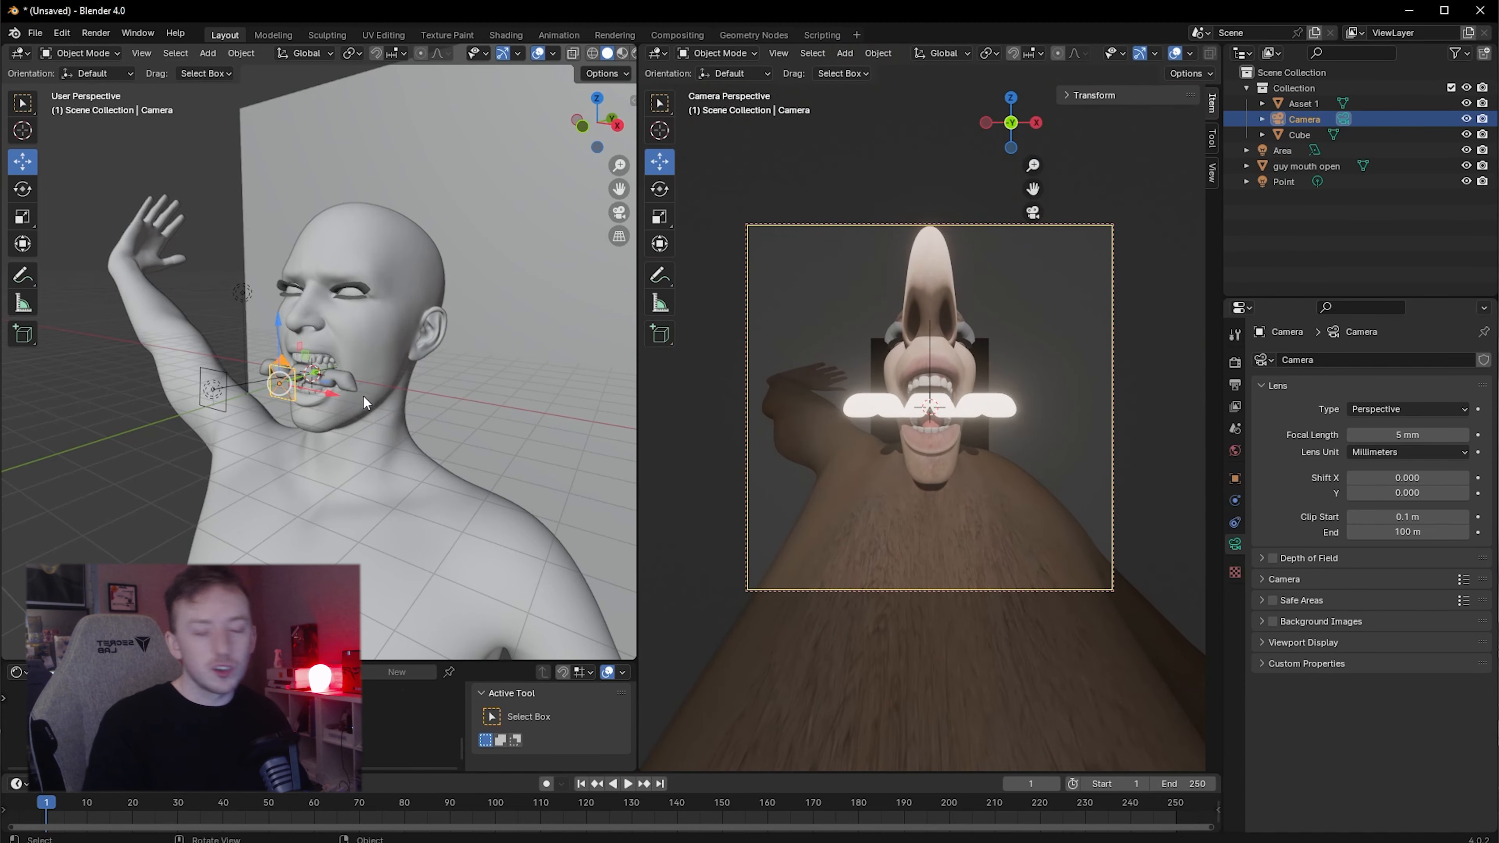
pyautogui.click(1409, 433)
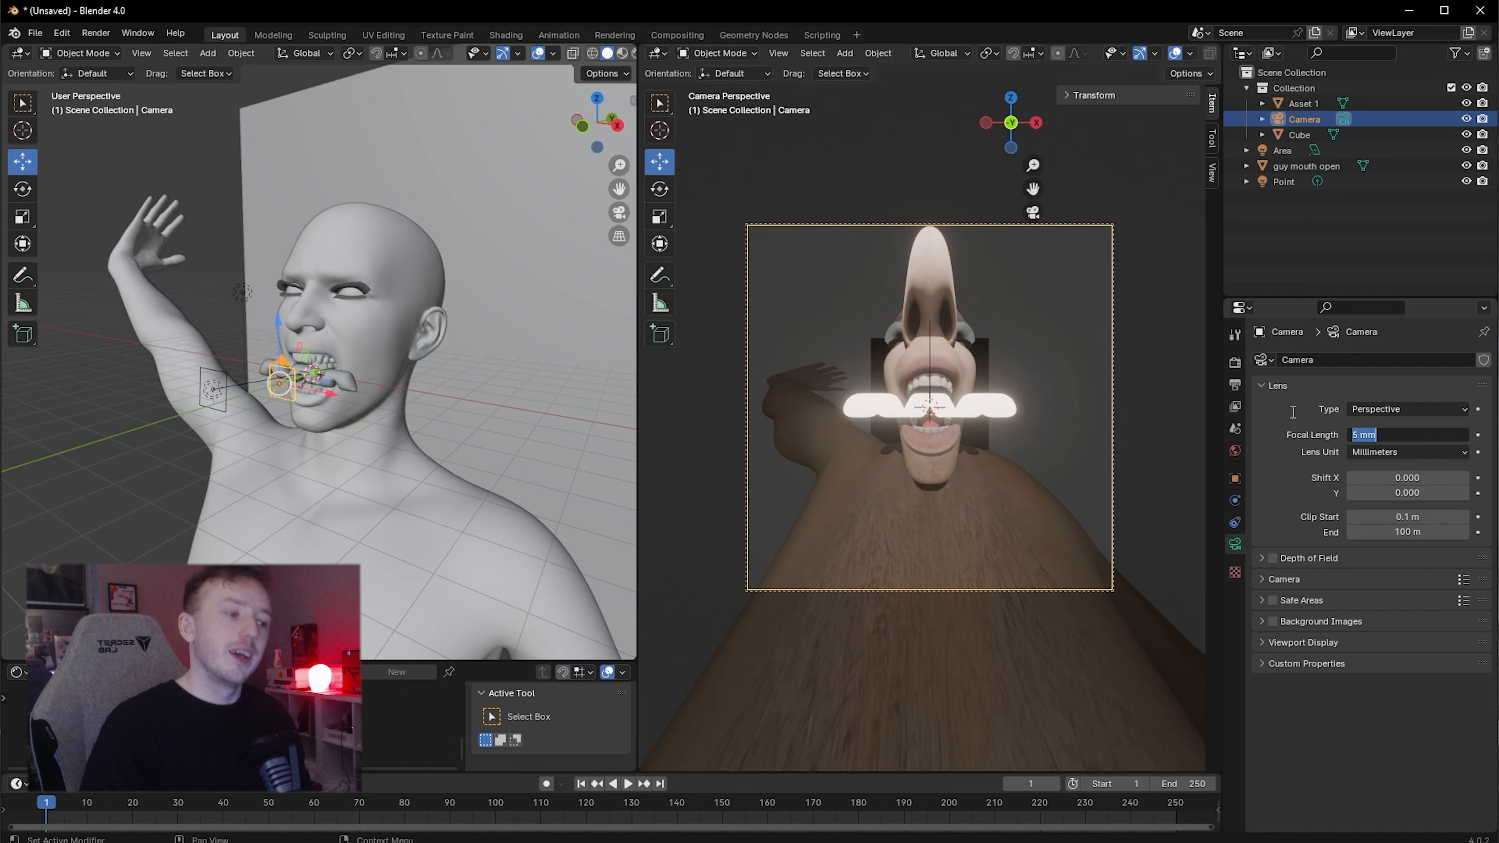
pyautogui.press('Escape')
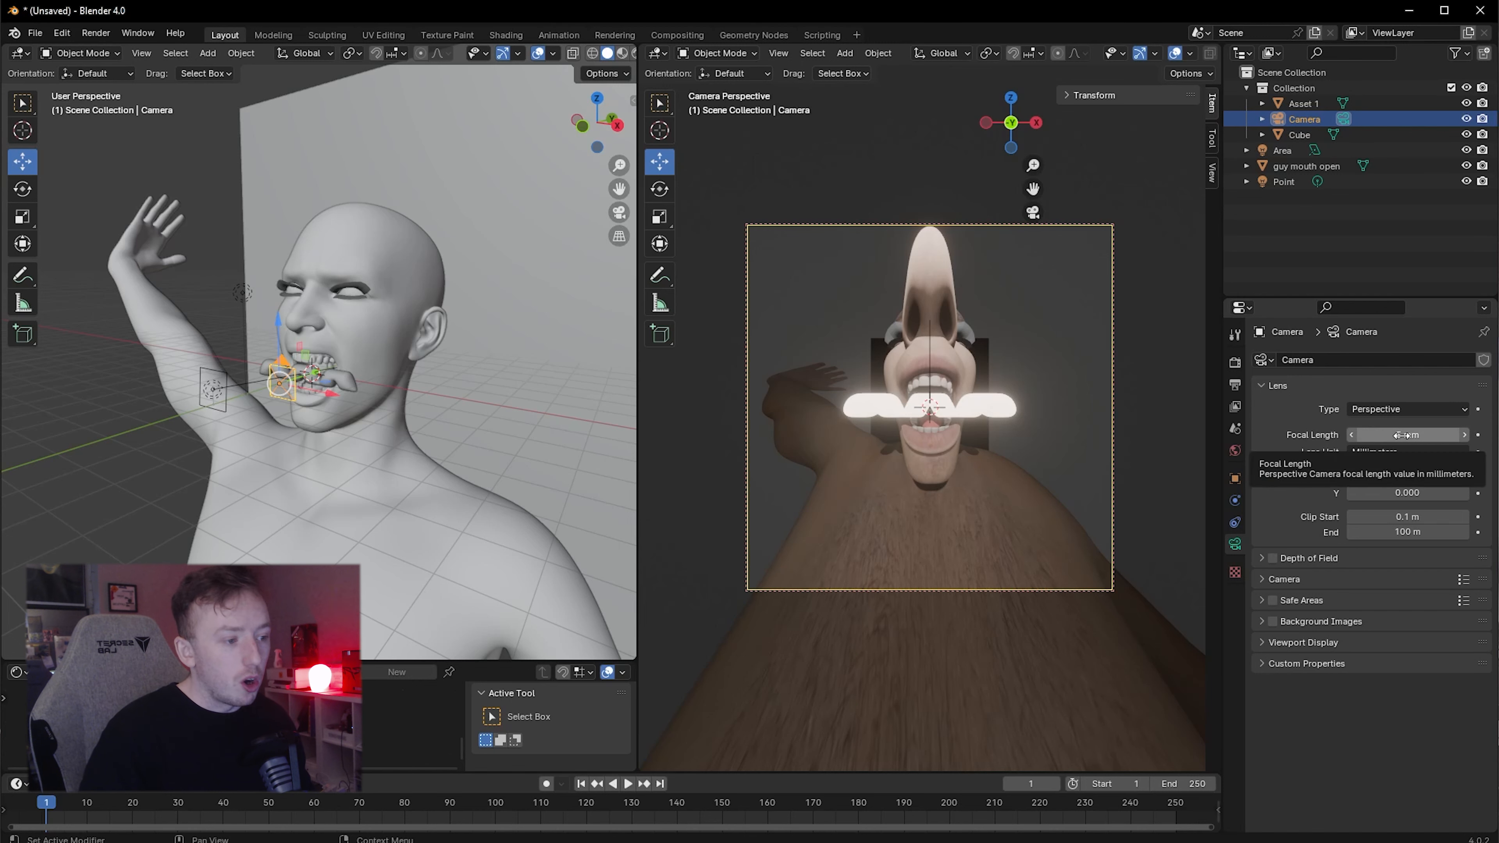
pyautogui.moveTo(1397, 436)
pyautogui.mouseDown()
pyautogui.moveTo(1440, 435)
pyautogui.moveTo(1408, 435)
pyautogui.moveTo(1422, 435)
pyautogui.mouseUp()
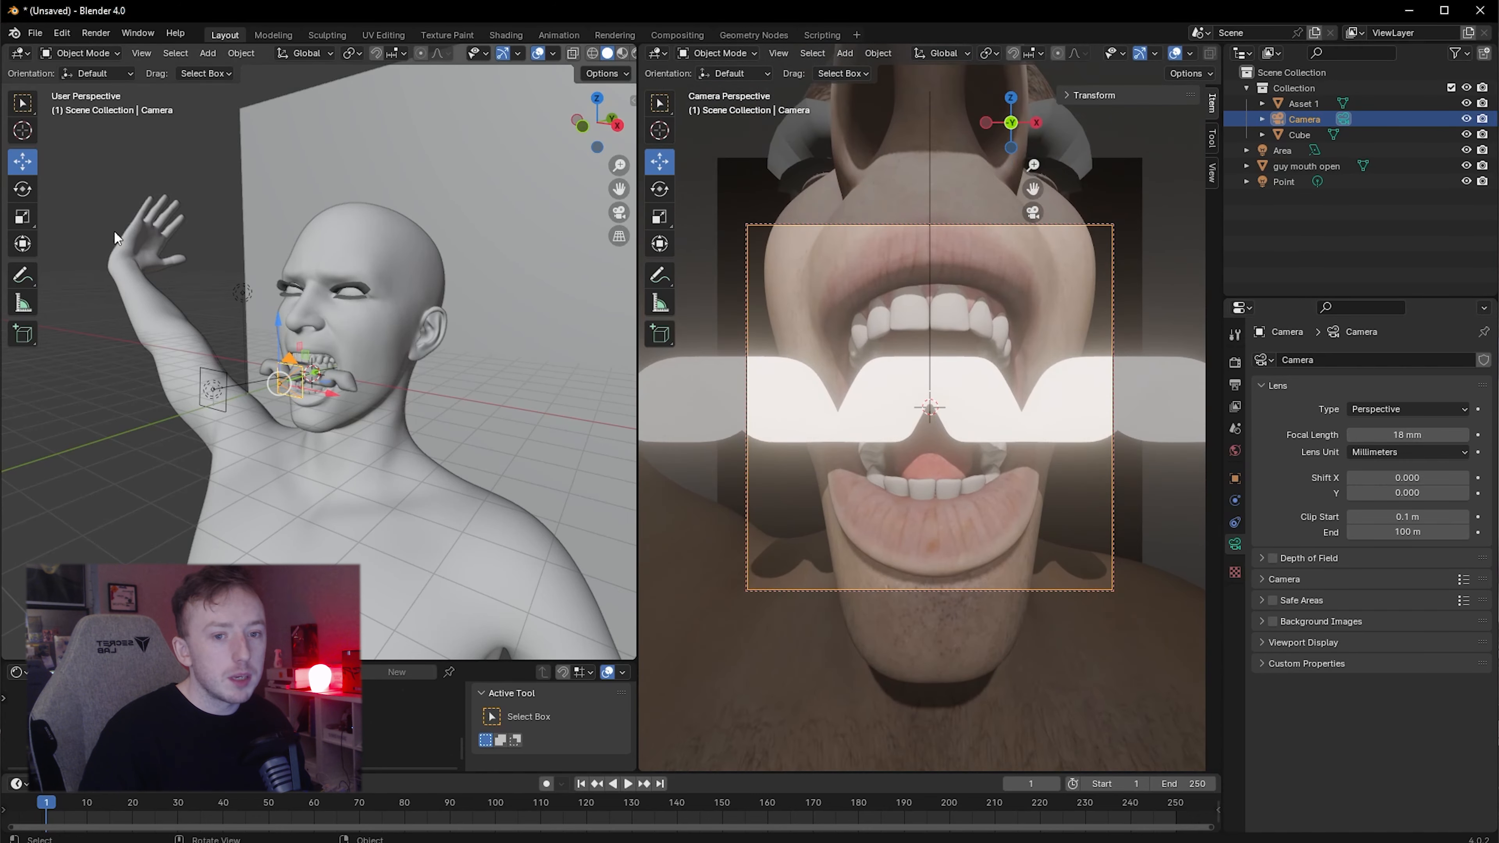
# Move the camera back along the Y axis until the open mouth and the whole glowing asset fit in the frame
pyautogui.moveTo(70, 208); pyautogui.dragTo(12, 209, button='middle')
pyautogui.moveTo(316, 379); pyautogui.dragTo(285, 386)
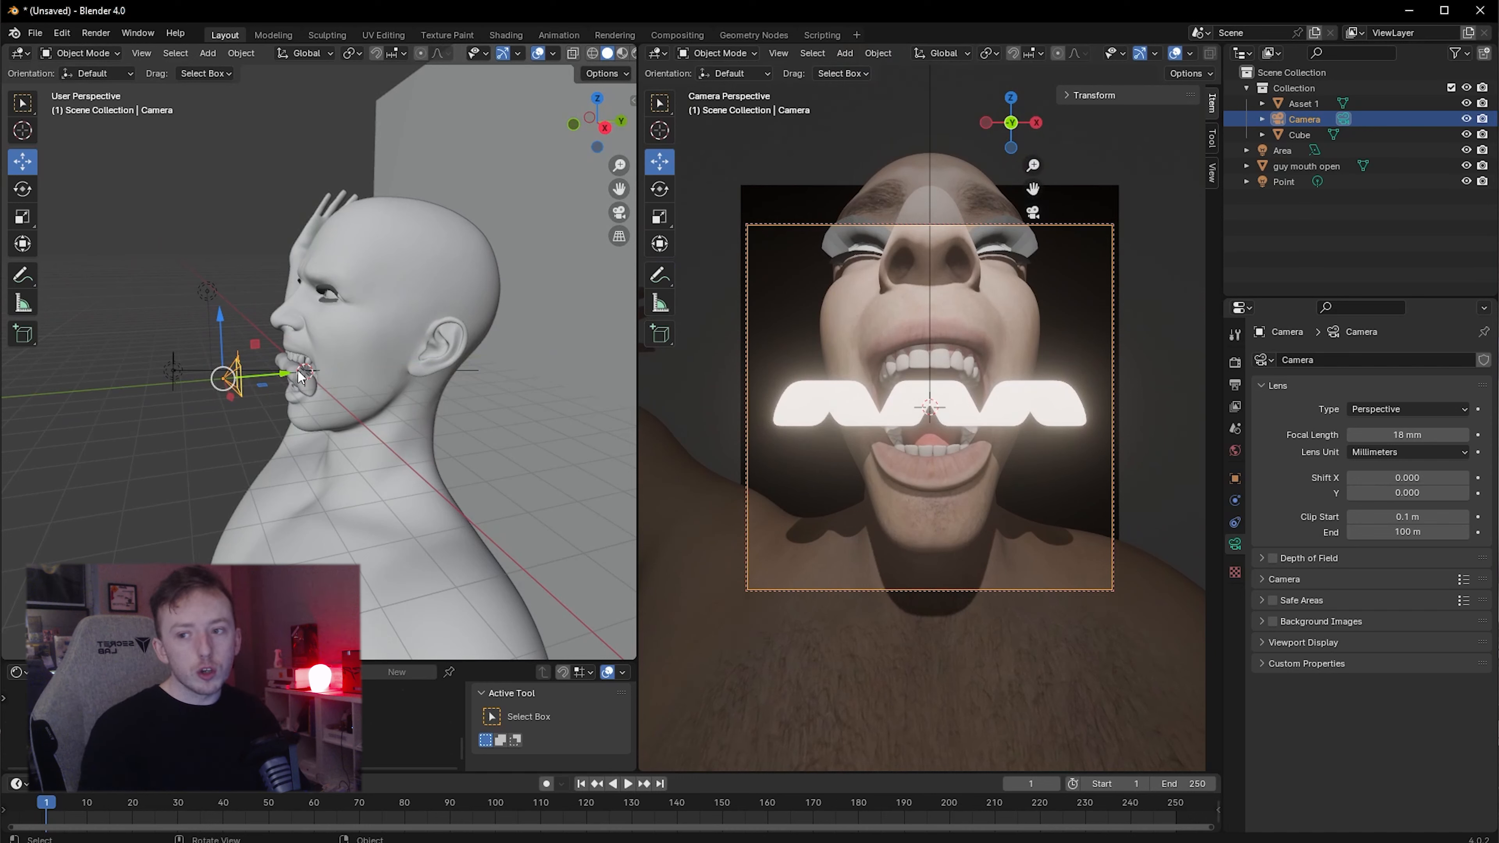
pyautogui.click(1393, 409)
pyautogui.click(1394, 408)
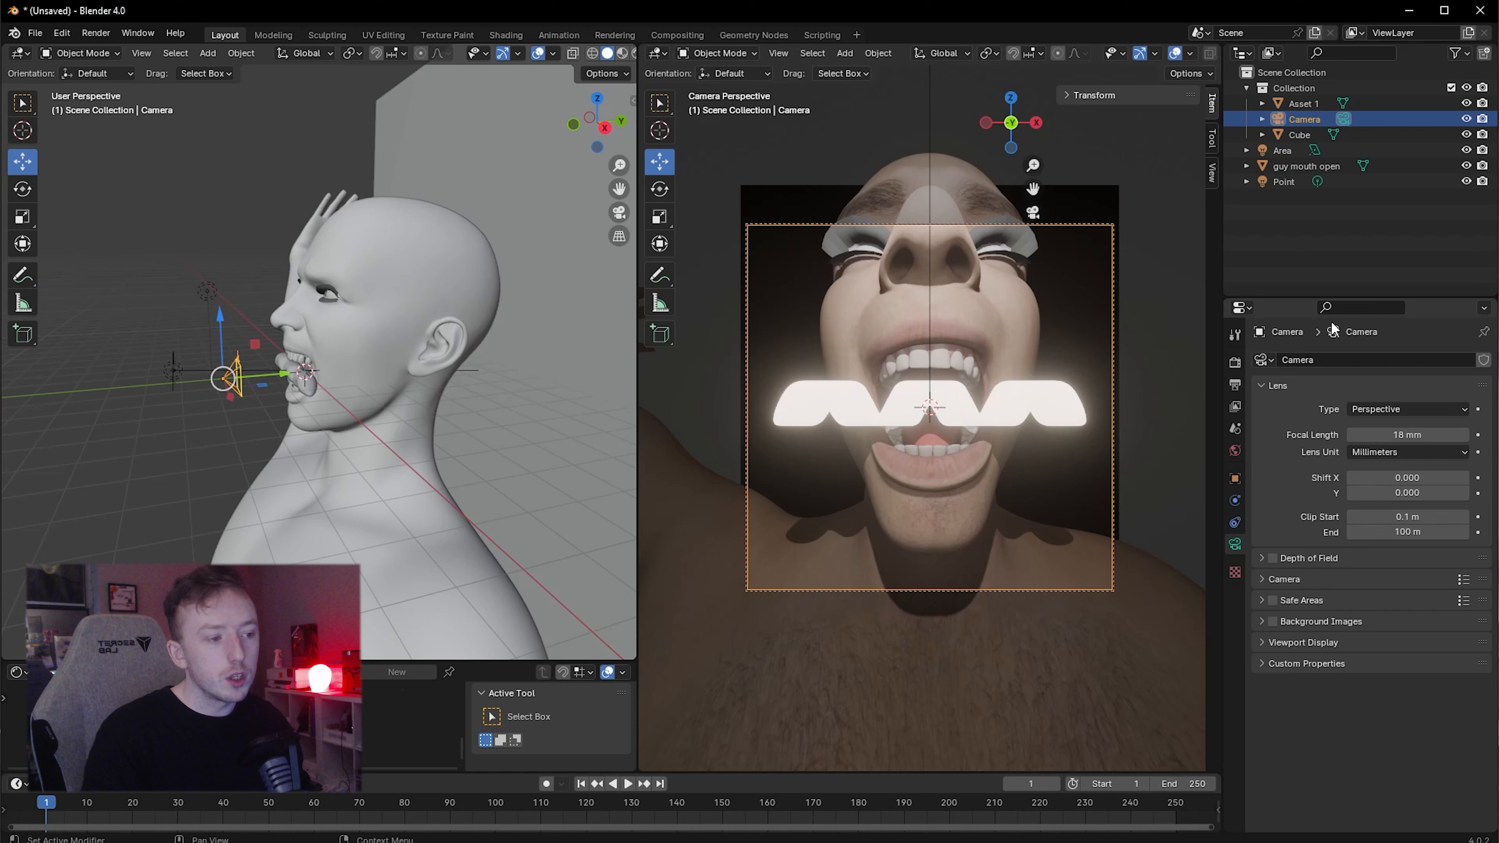
# Try camera focal lengths of 29 mm and 20 mm to compare the framing
pyautogui.moveTo(1407, 434); pyautogui.dragTo(1458, 435)
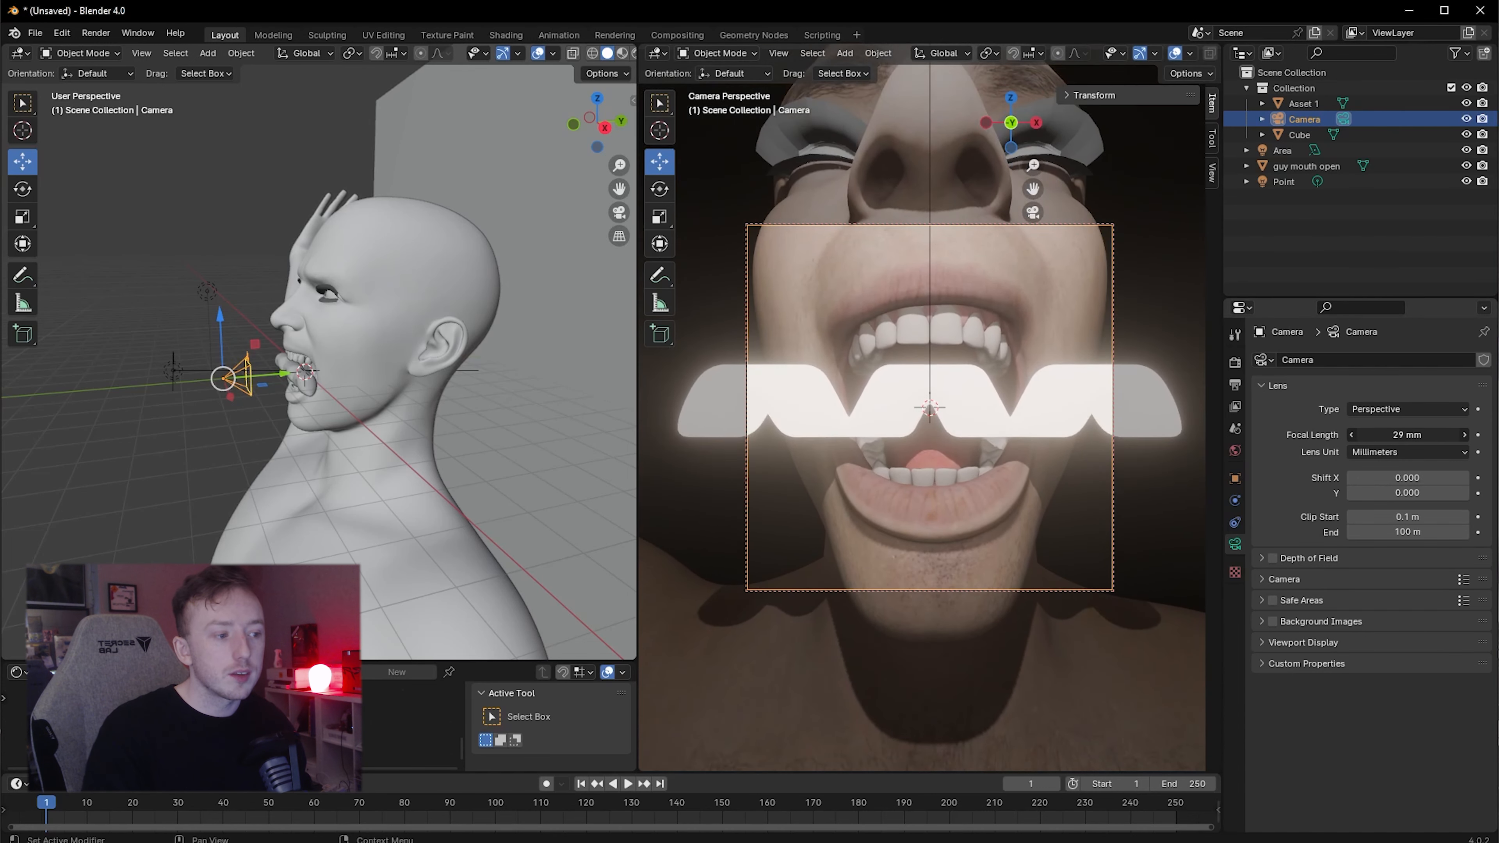
pyautogui.click(1407, 434)
pyautogui.write('20')
pyautogui.press('Return')
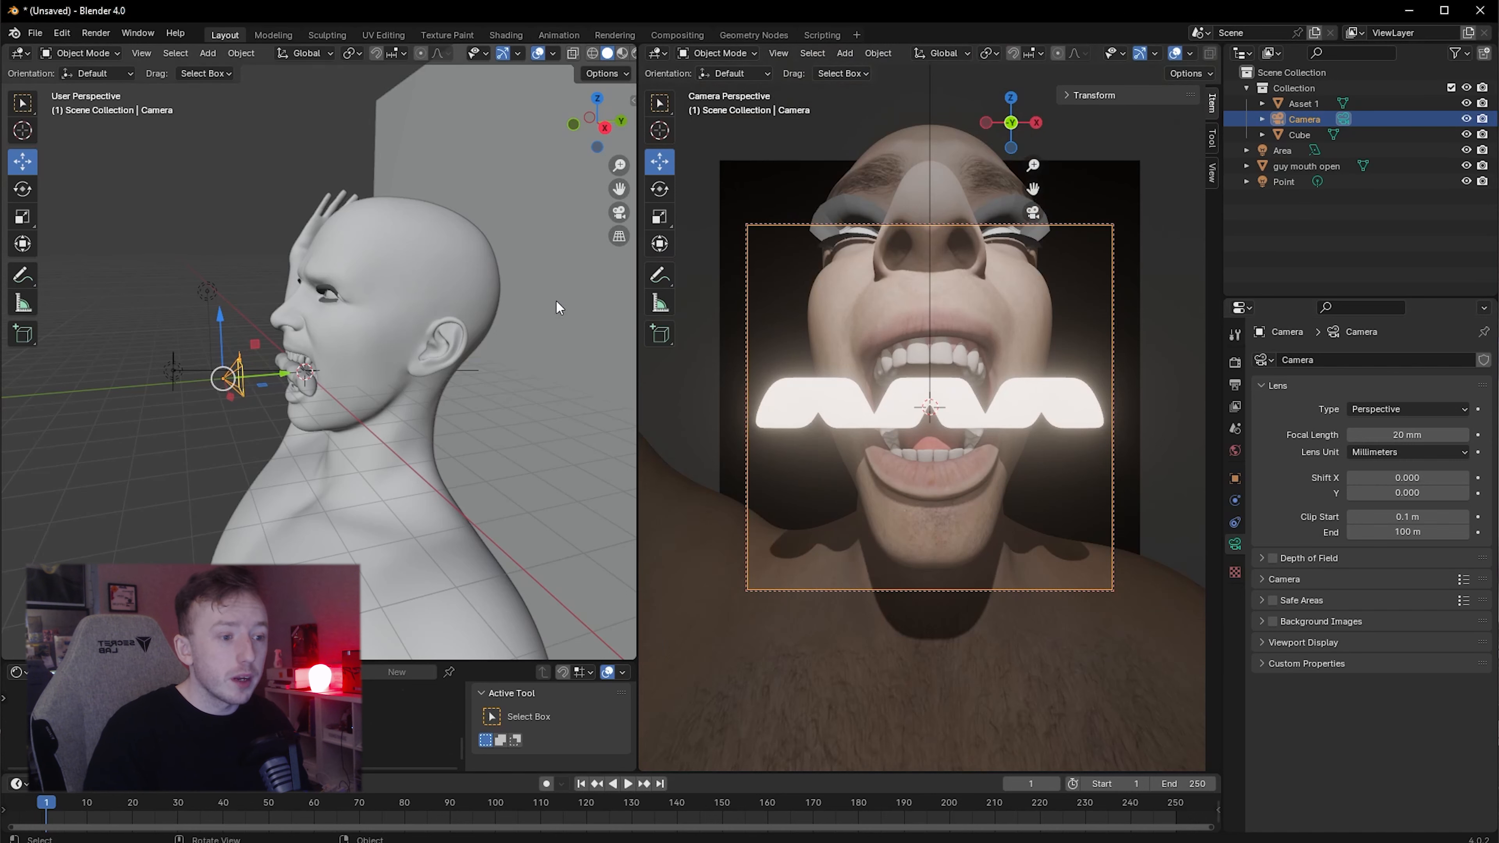
# Set the camera's focal length to 30 mm and pull it back along the Y axis until the whole asset is in frame
pyautogui.click(1407, 435)
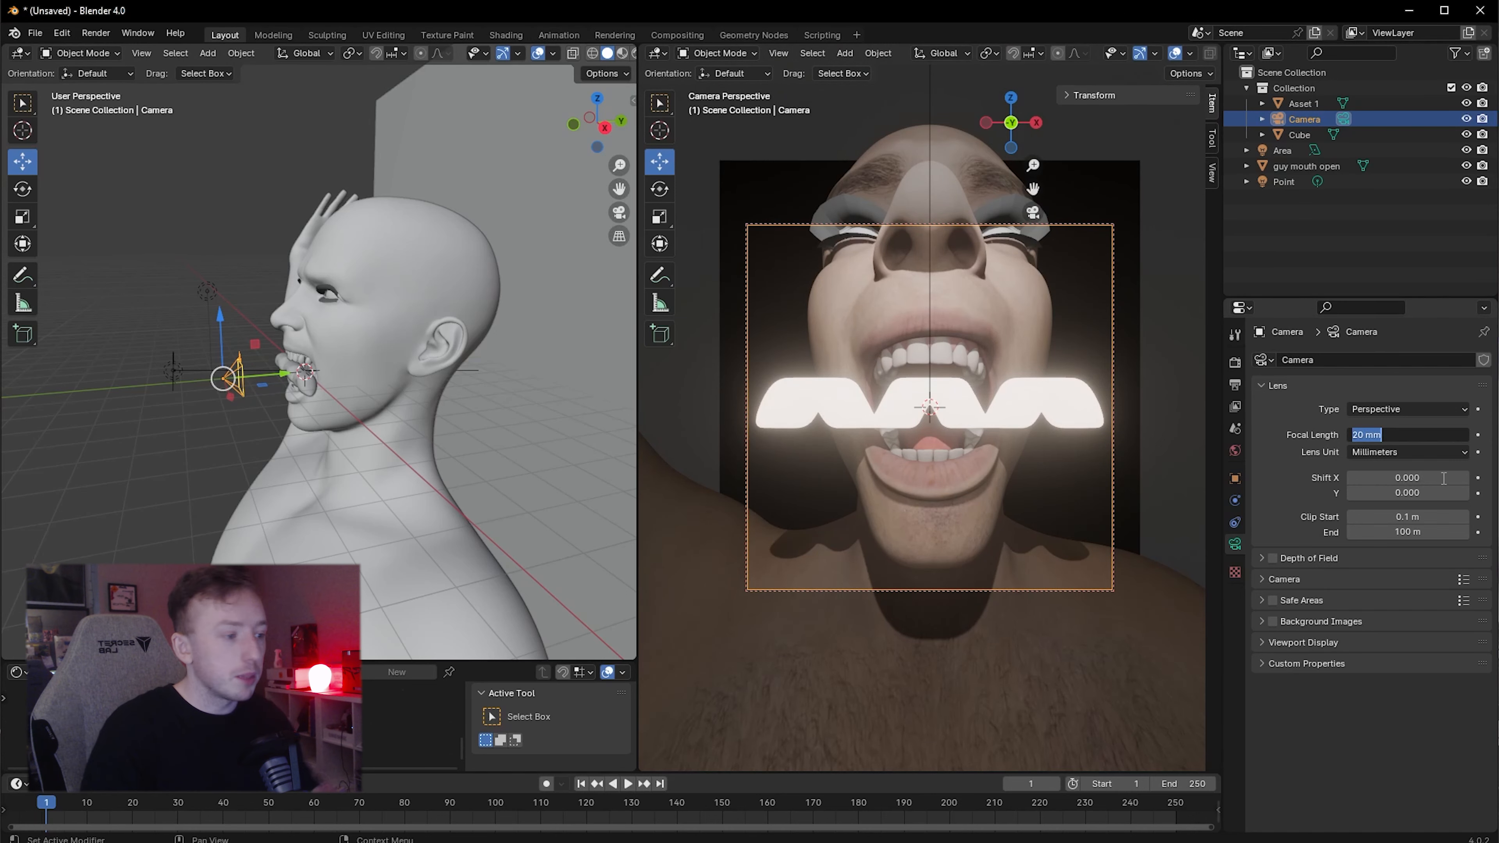
pyautogui.write('30')
pyautogui.press('Return')
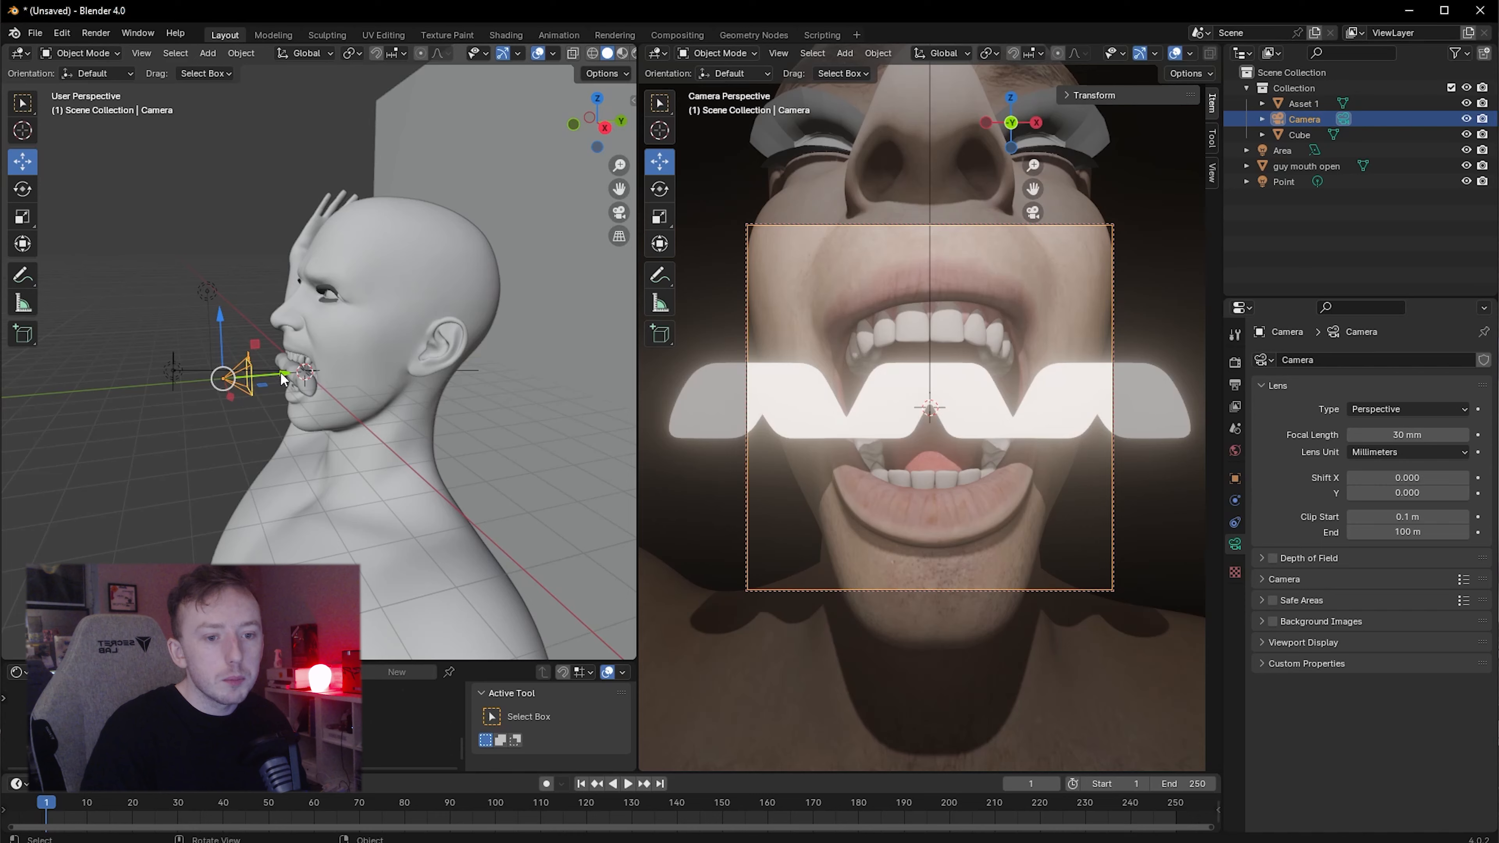
pyautogui.moveTo(284, 379); pyautogui.dragTo(230, 381)
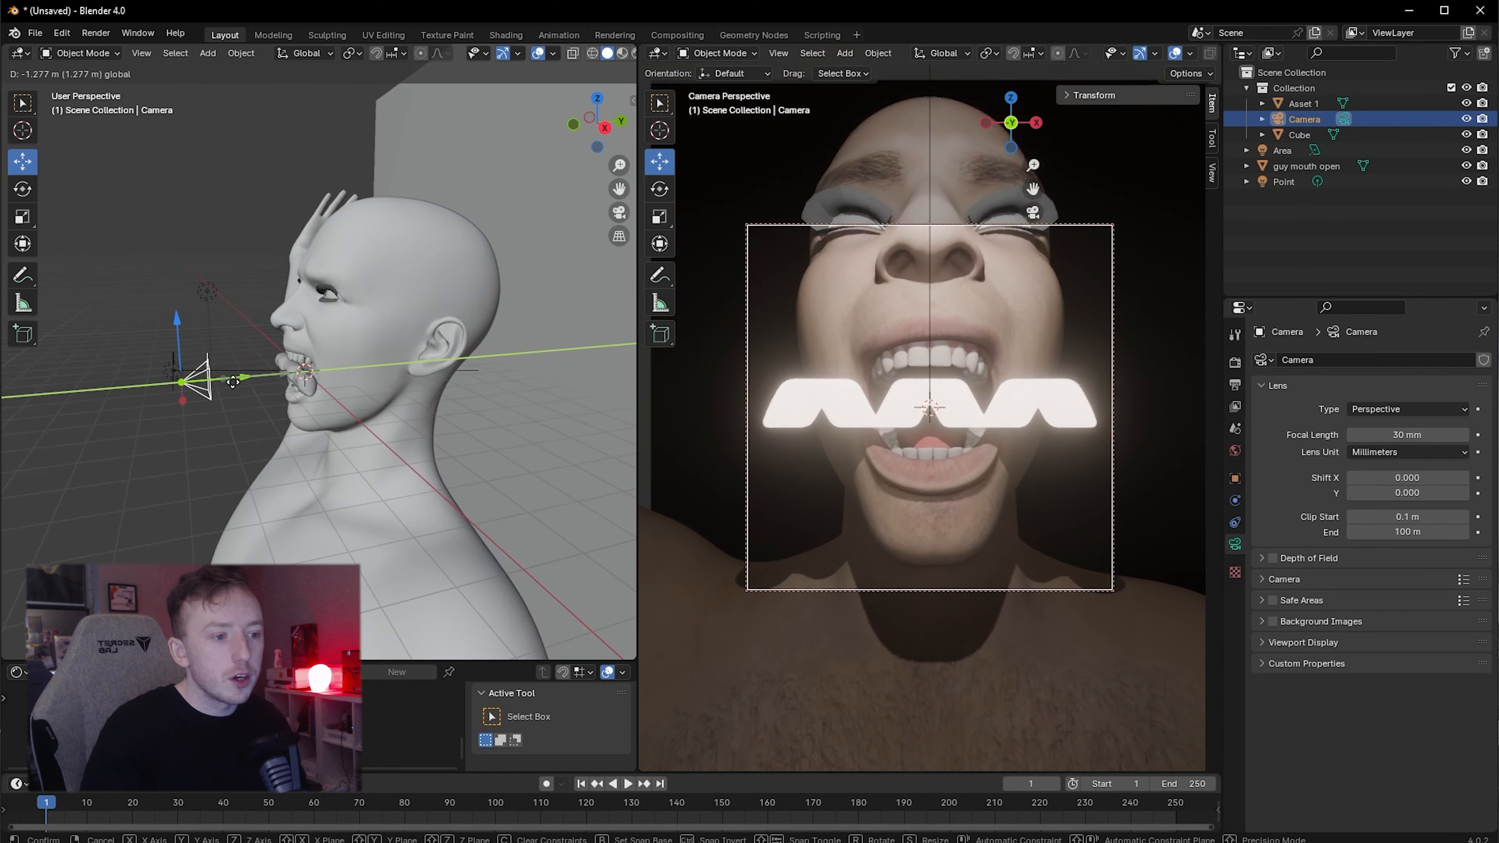
# Tilt the camera slightly upward and lower it along the Z axis to view the face from below
pyautogui.click(23, 189)
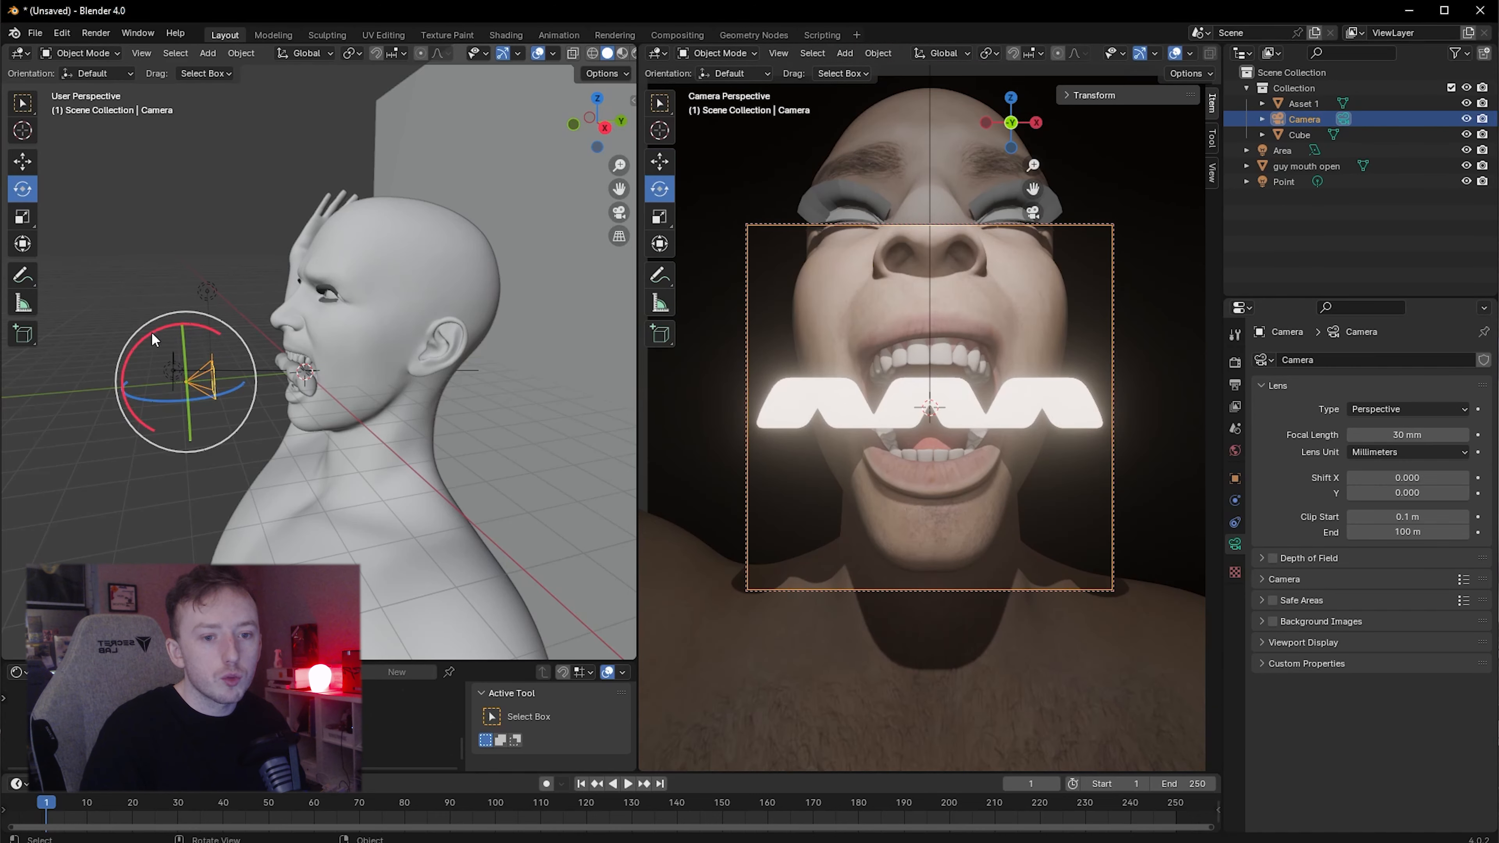
pyautogui.moveTo(151, 333); pyautogui.dragTo(151, 332)
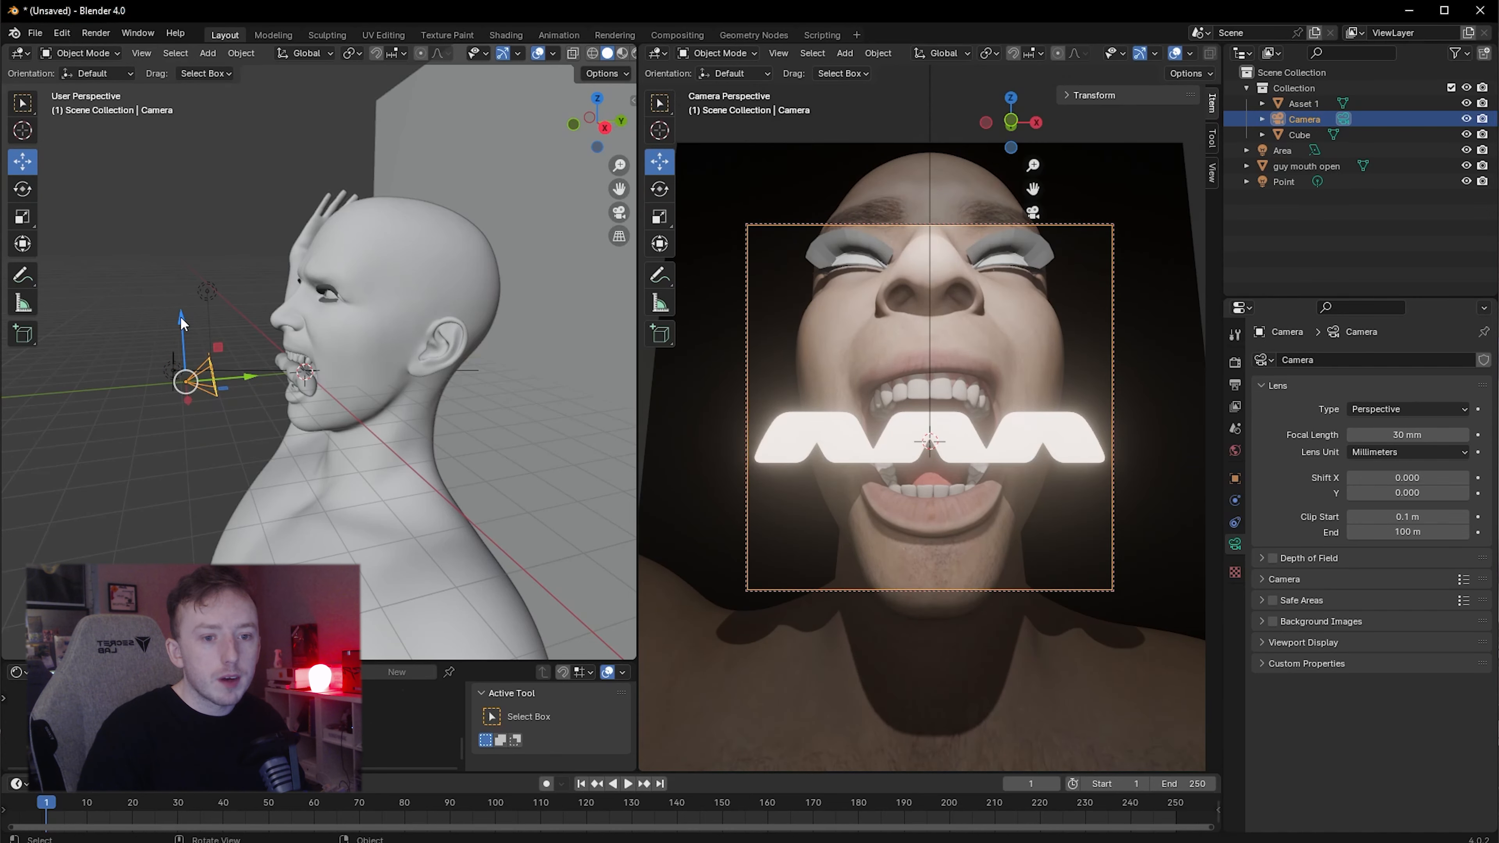
pyautogui.moveTo(182, 327); pyautogui.dragTo(183, 335)
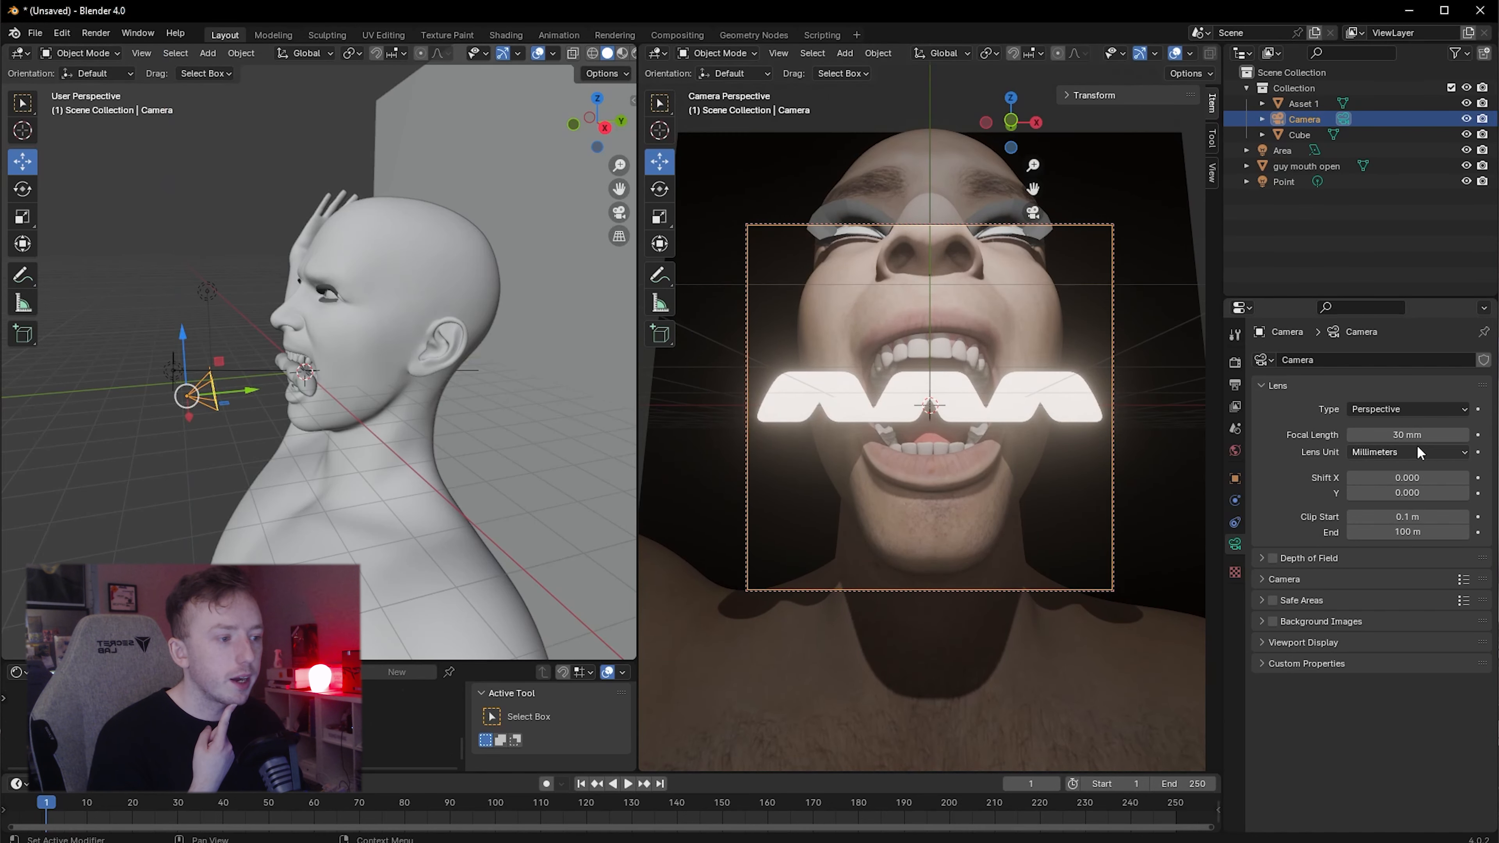
# Set the camera's focal length to 35 mm and move it farther back from the face along the Y axis
pyautogui.moveTo(1417, 436); pyautogui.dragTo(1447, 436)
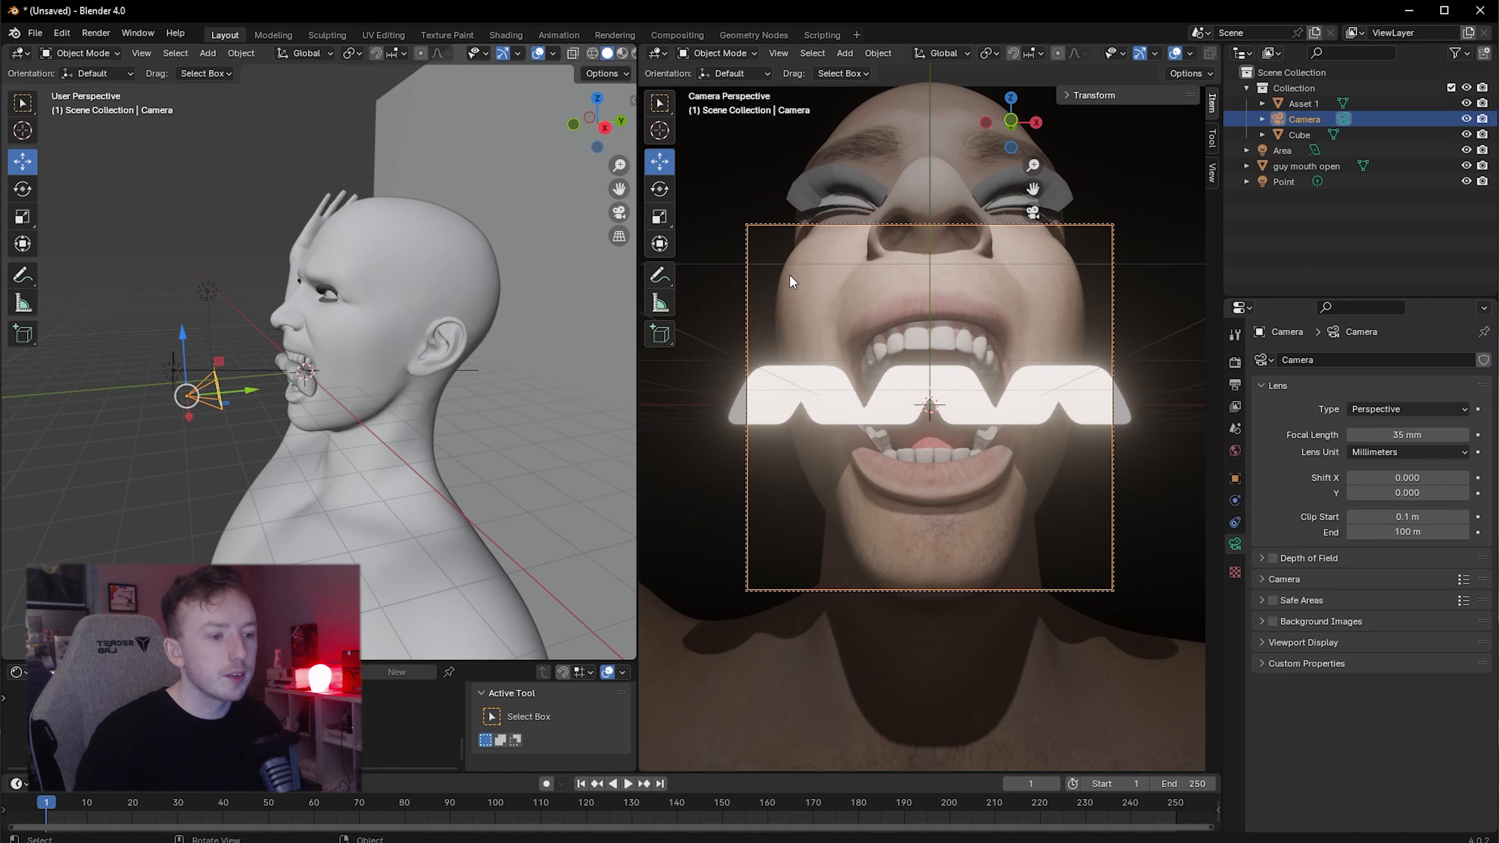
pyautogui.moveTo(253, 390); pyautogui.dragTo(226, 392)
# Tilt the camera a little further, lower it along the Z axis and fine-tune its Y distance to reframe the face
pyautogui.hotkey('shift', 'space')
pyautogui.press('r')
pyautogui.moveTo(187, 345); pyautogui.dragTo(182, 346)
pyautogui.hotkey('shift', 'space')
pyautogui.press('g')
pyautogui.moveTo(161, 341); pyautogui.dragTo(164, 353)
pyautogui.moveTo(231, 401); pyautogui.dragTo(234, 400)
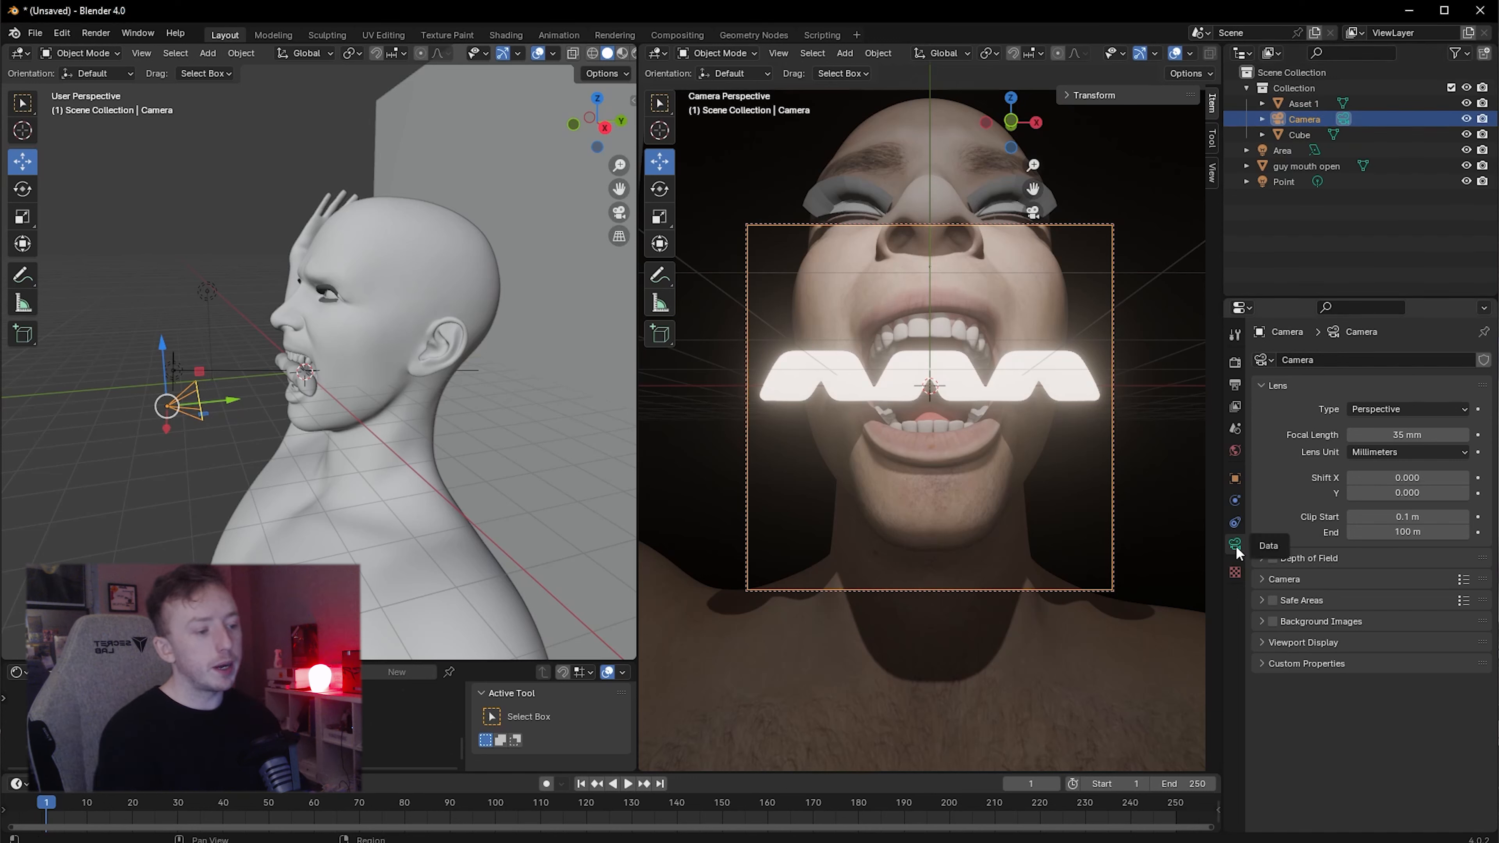
# Enable the camera's Safe Areas with title safe margins X 0.710 and Y 0.075 and action safe margin X 0.400
pyautogui.click(1260, 601)
pyautogui.click(1279, 601)
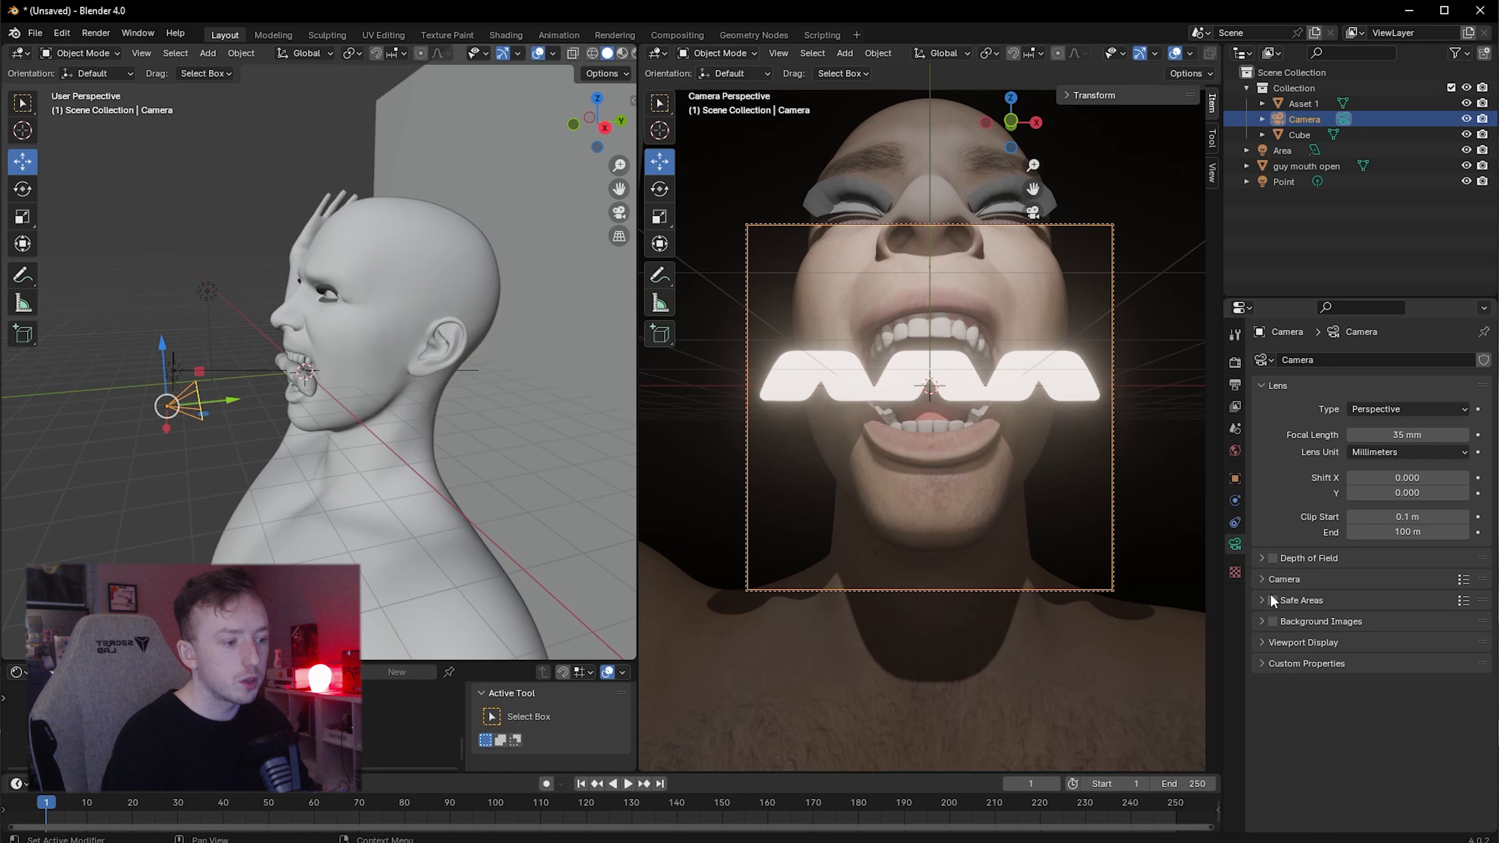
pyautogui.click(1273, 600)
pyautogui.click(1262, 600)
pyautogui.moveTo(1408, 624); pyautogui.dragTo(1457, 623)
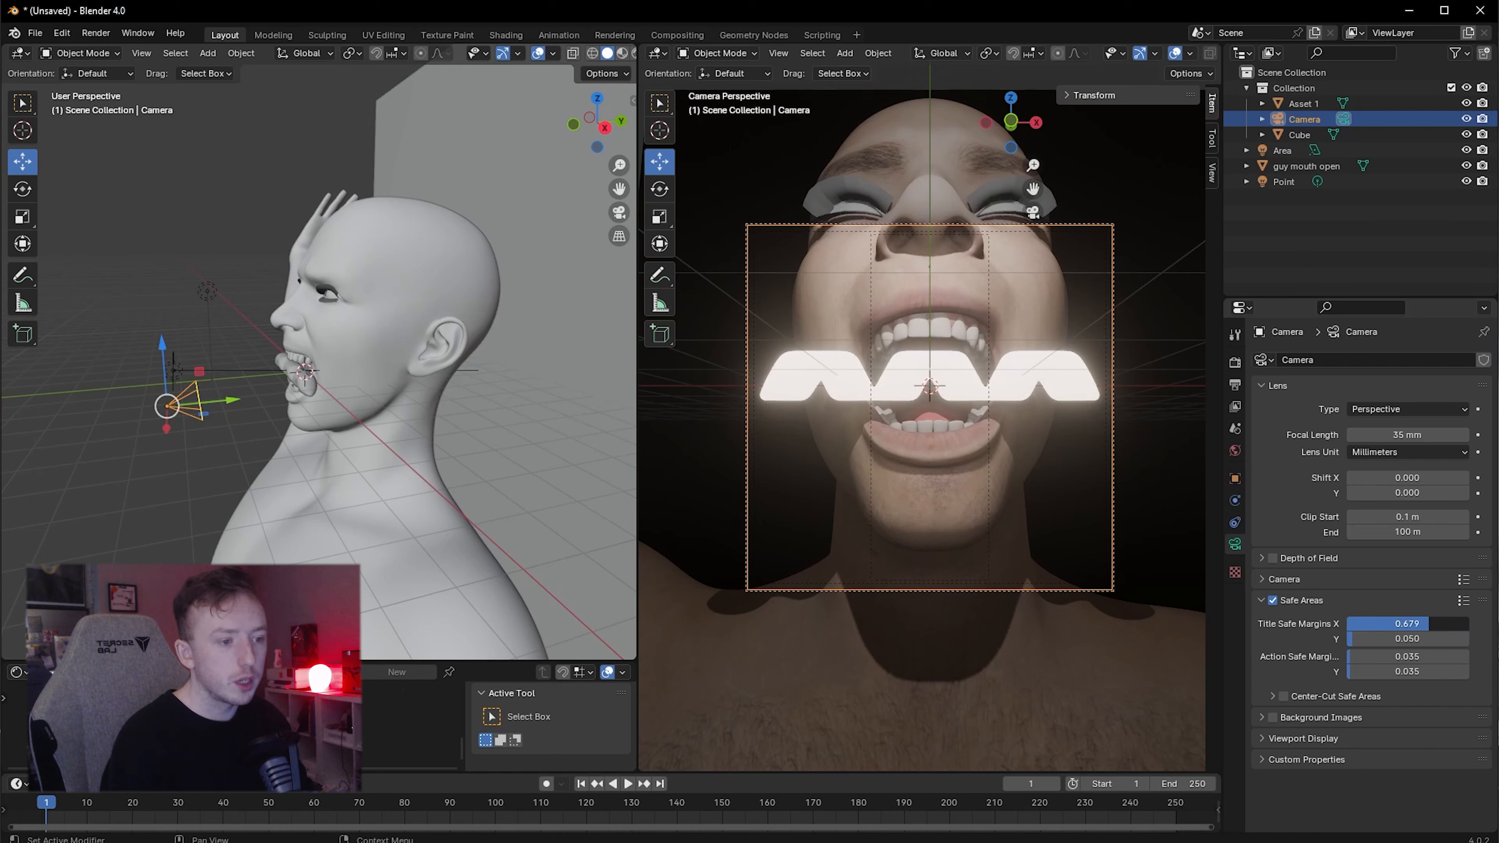
pyautogui.moveTo(1405, 639)
pyautogui.mouseDown()
pyautogui.moveTo(1445, 638)
pyautogui.moveTo(1357, 639)
pyautogui.moveTo(1396, 656)
pyautogui.mouseUp()
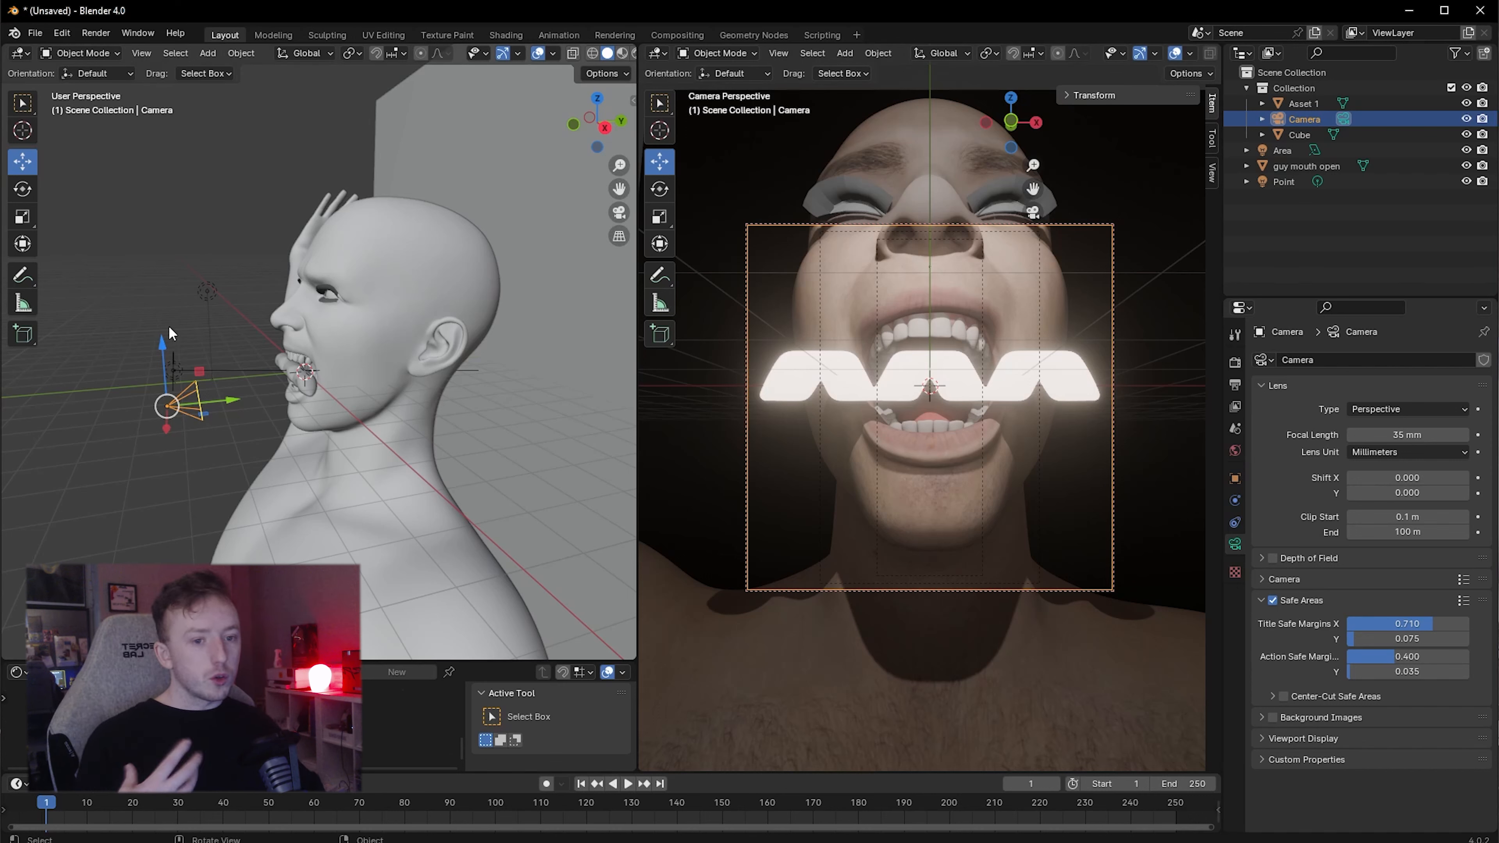
# Rotate the camera slightly downward and raise it along the Z axis to bring the glowing asset nearer the frame's centre
pyautogui.click(22, 189)
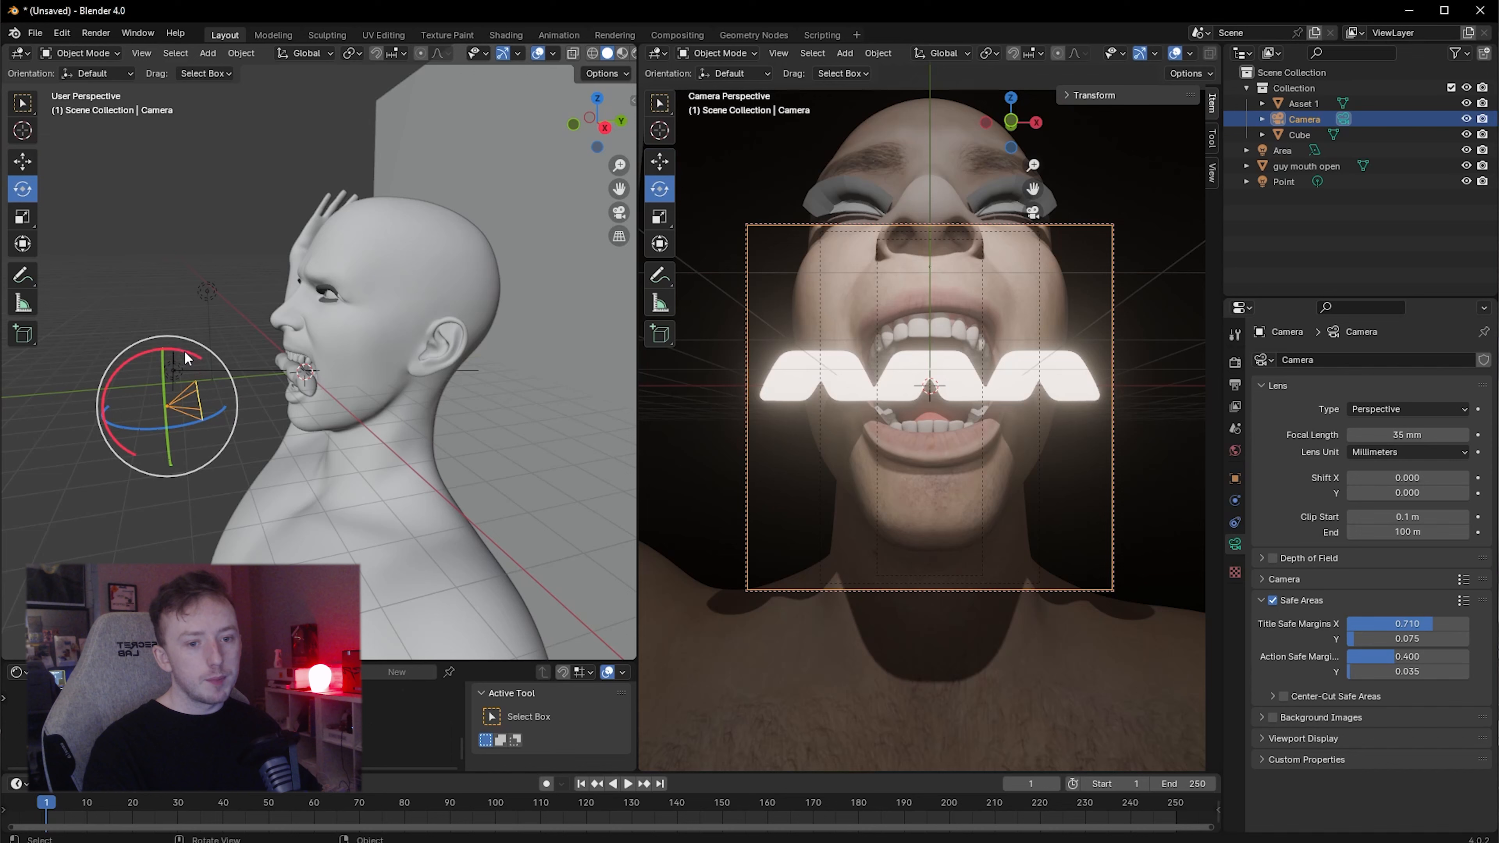
pyautogui.moveTo(186, 350); pyautogui.dragTo(96, 243)
pyautogui.click(22, 161)
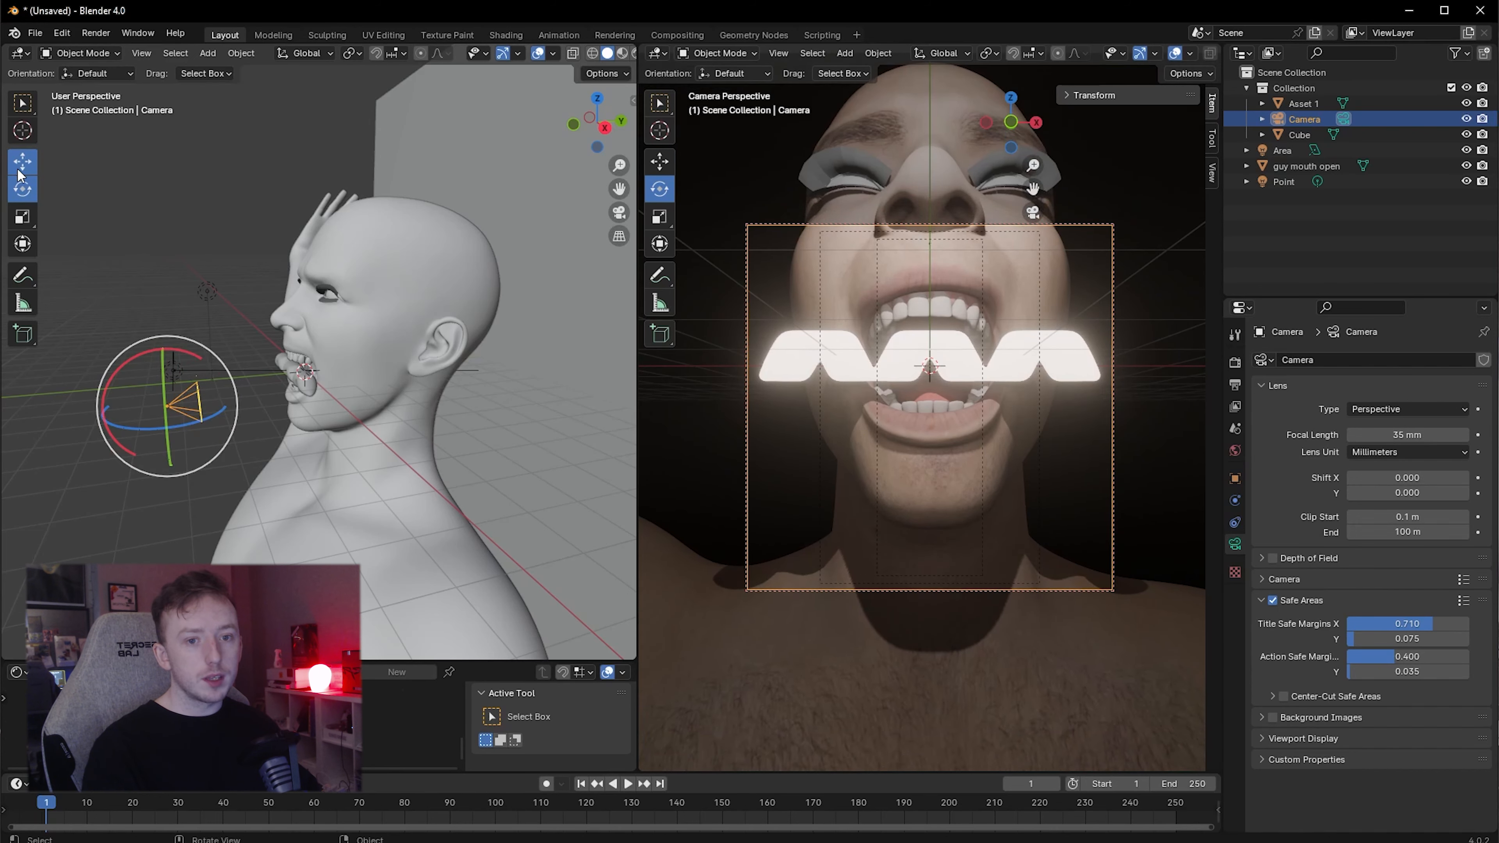
pyautogui.moveTo(160, 346); pyautogui.dragTo(162, 339)
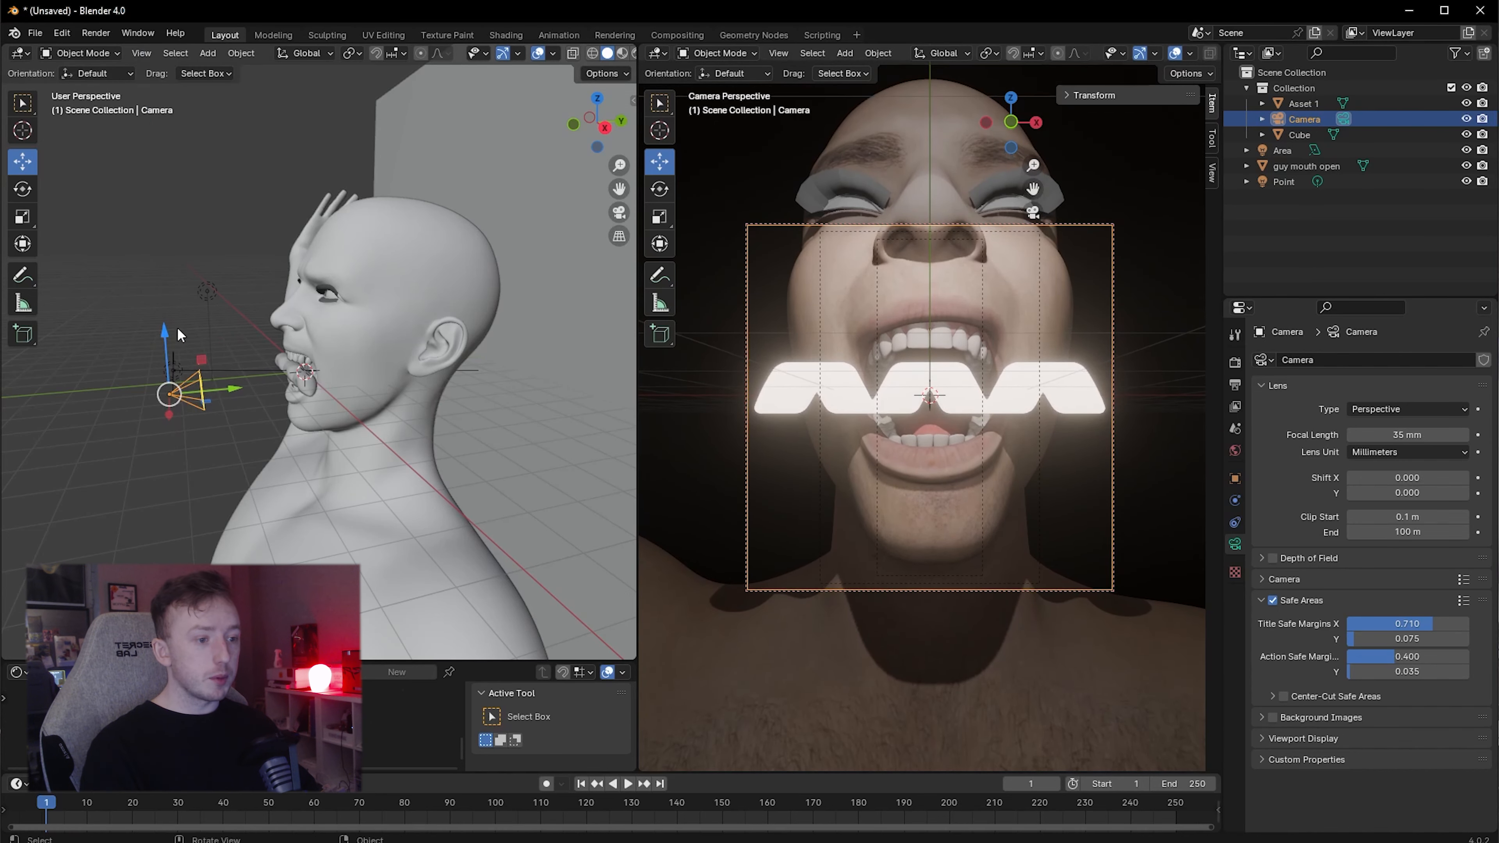
# Select Asset 1 and change its material's emission color to a warm light orange
pyautogui.click(1322, 233)
pyautogui.click(1285, 179)
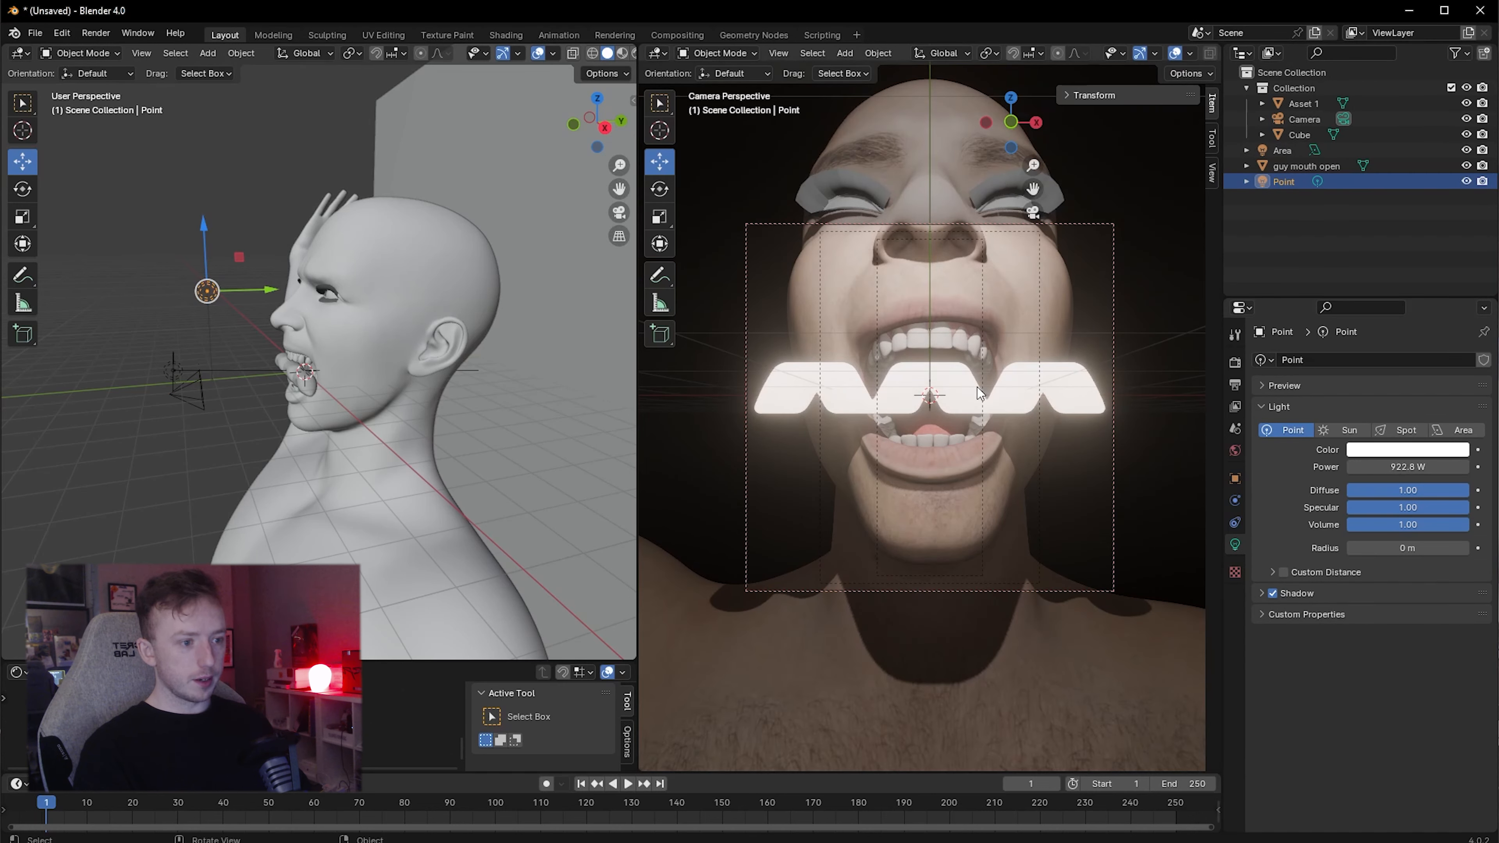
pyautogui.click(1302, 104)
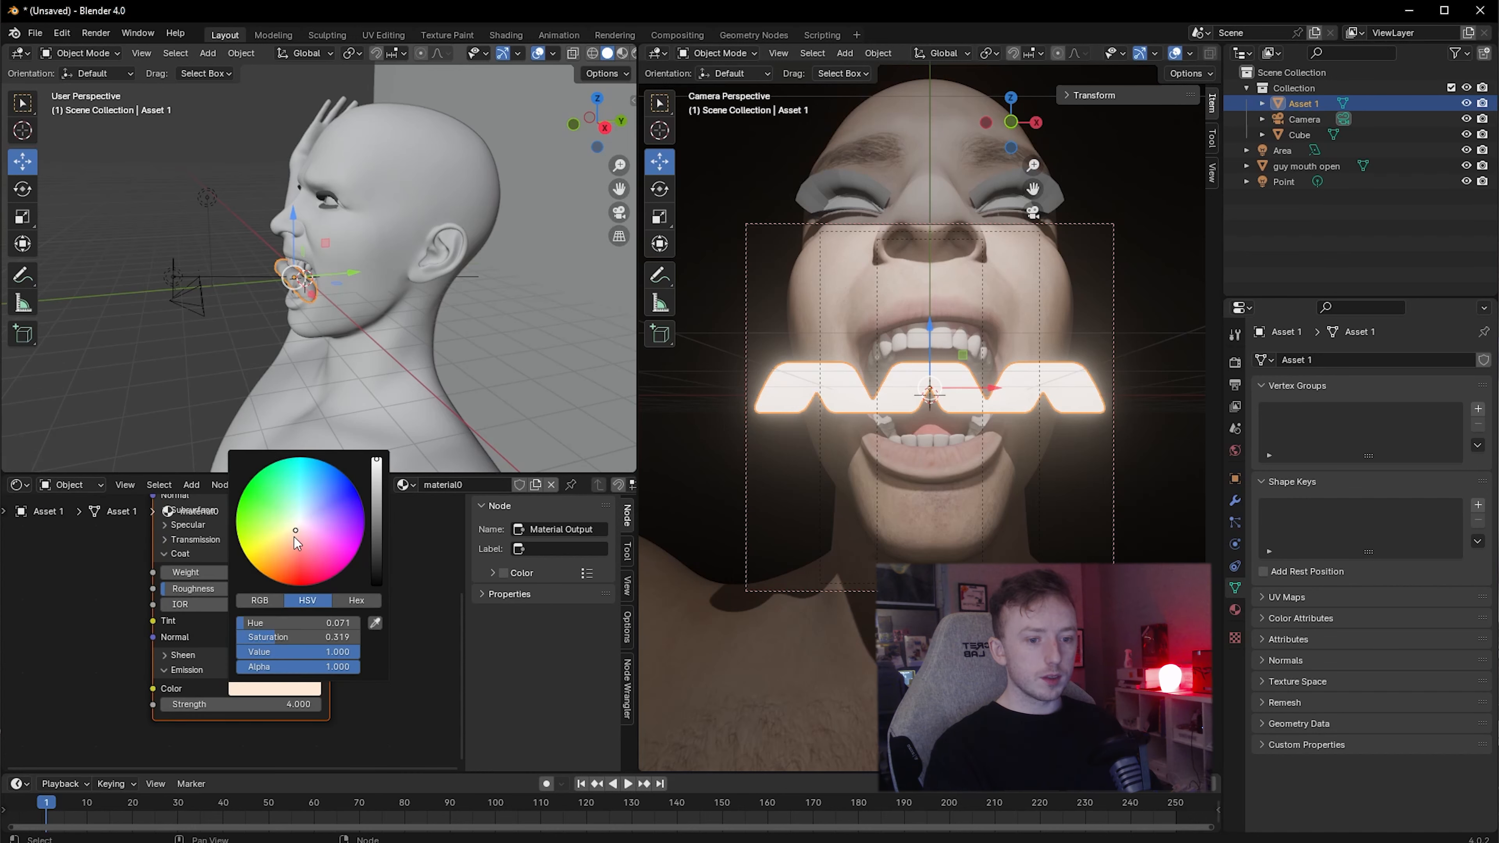
pyautogui.moveTo(294, 537); pyautogui.dragTo(290, 535)
pyautogui.click(620, 310)
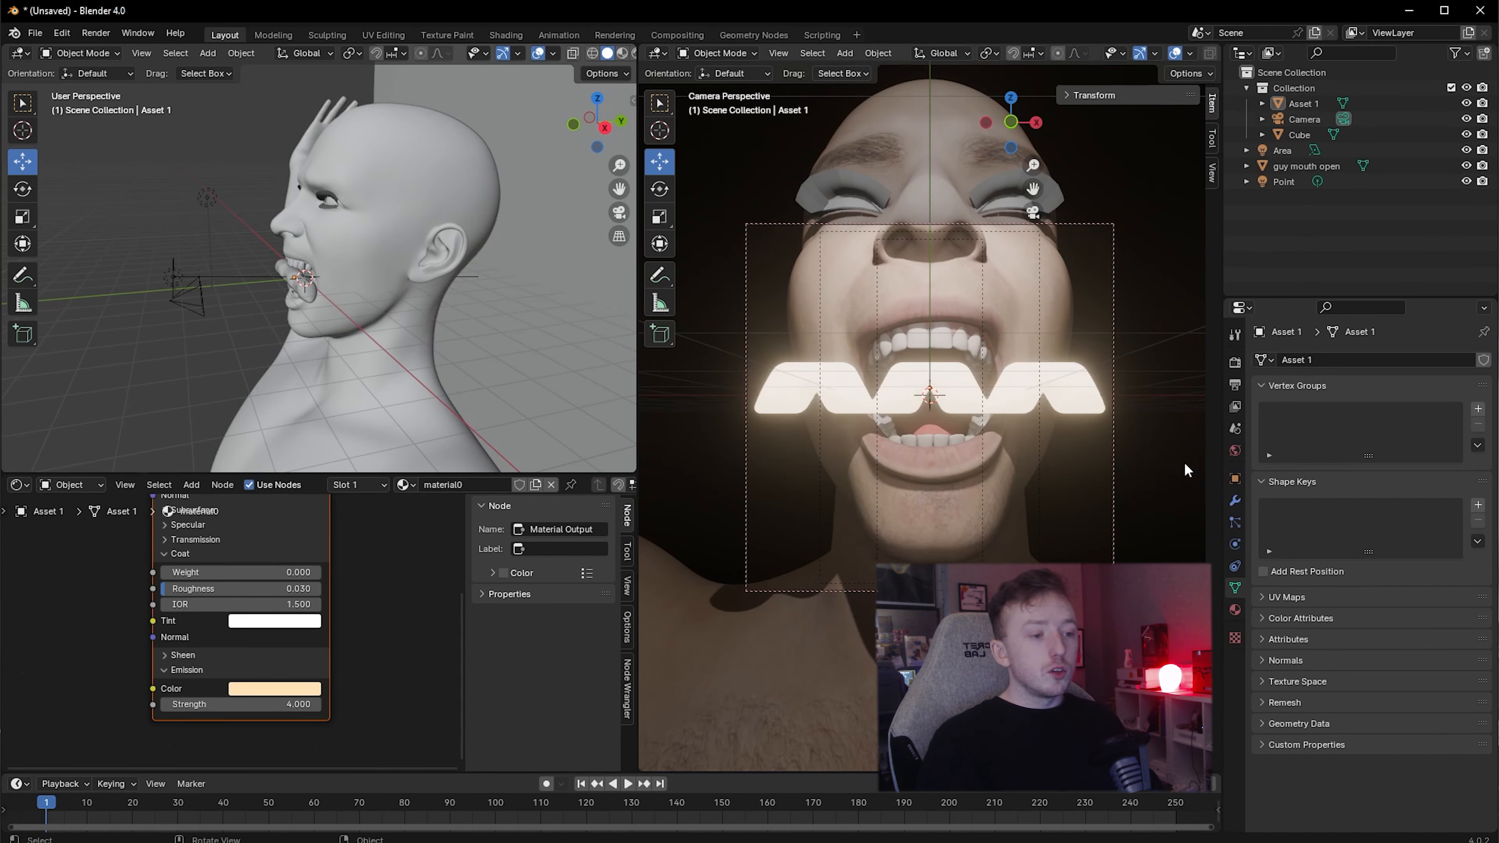
# Render the current frame as an image, inspect the result up close, and return to the scene
pyautogui.moveTo(363, 284); pyautogui.dragTo(318, 271, button='middle')
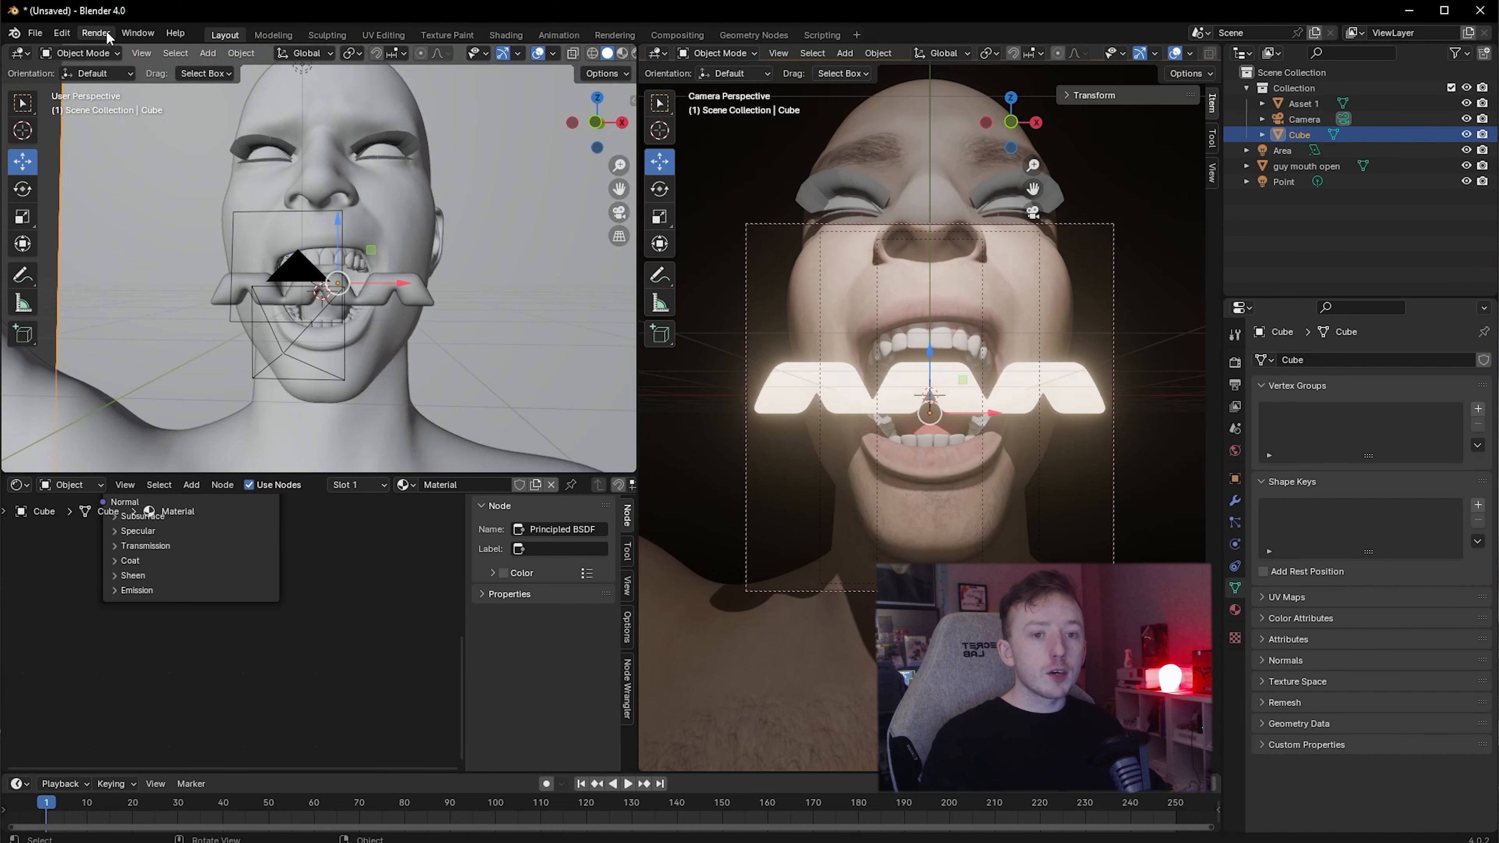
pyautogui.click(101, 33)
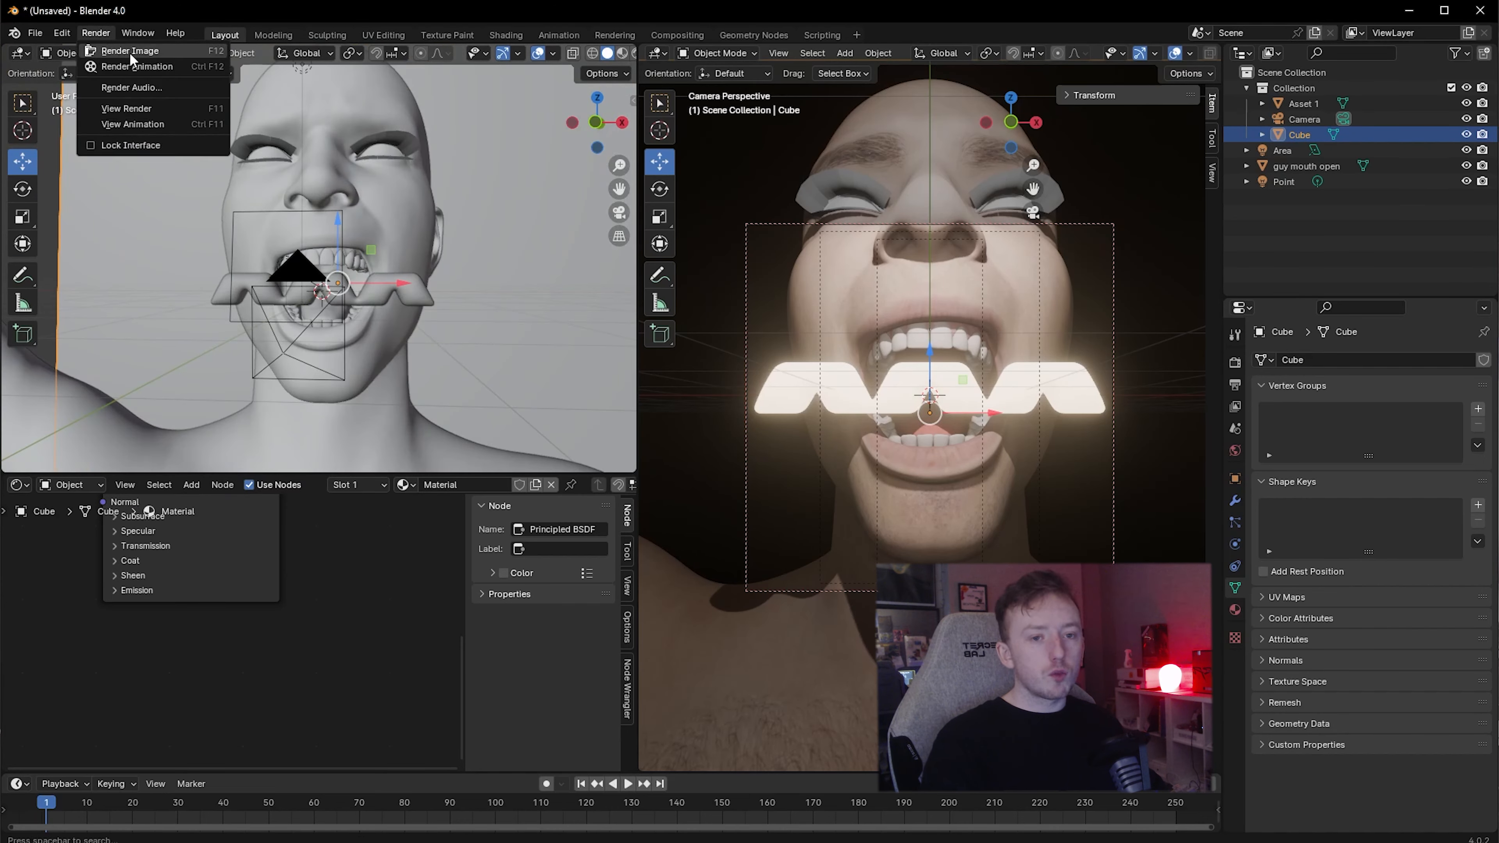
pyautogui.press('Escape')
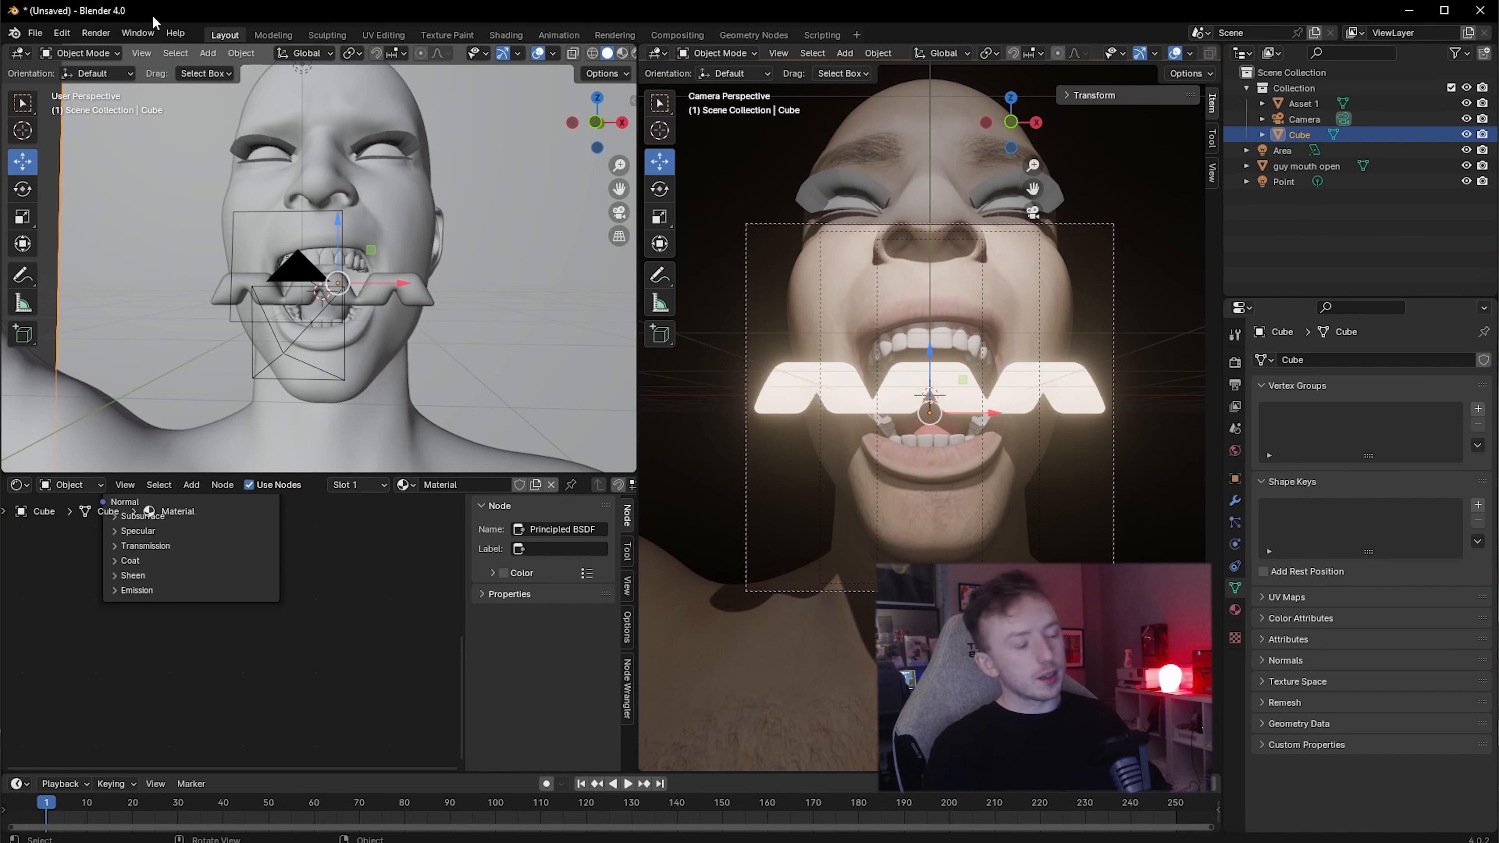
pyautogui.click(101, 34)
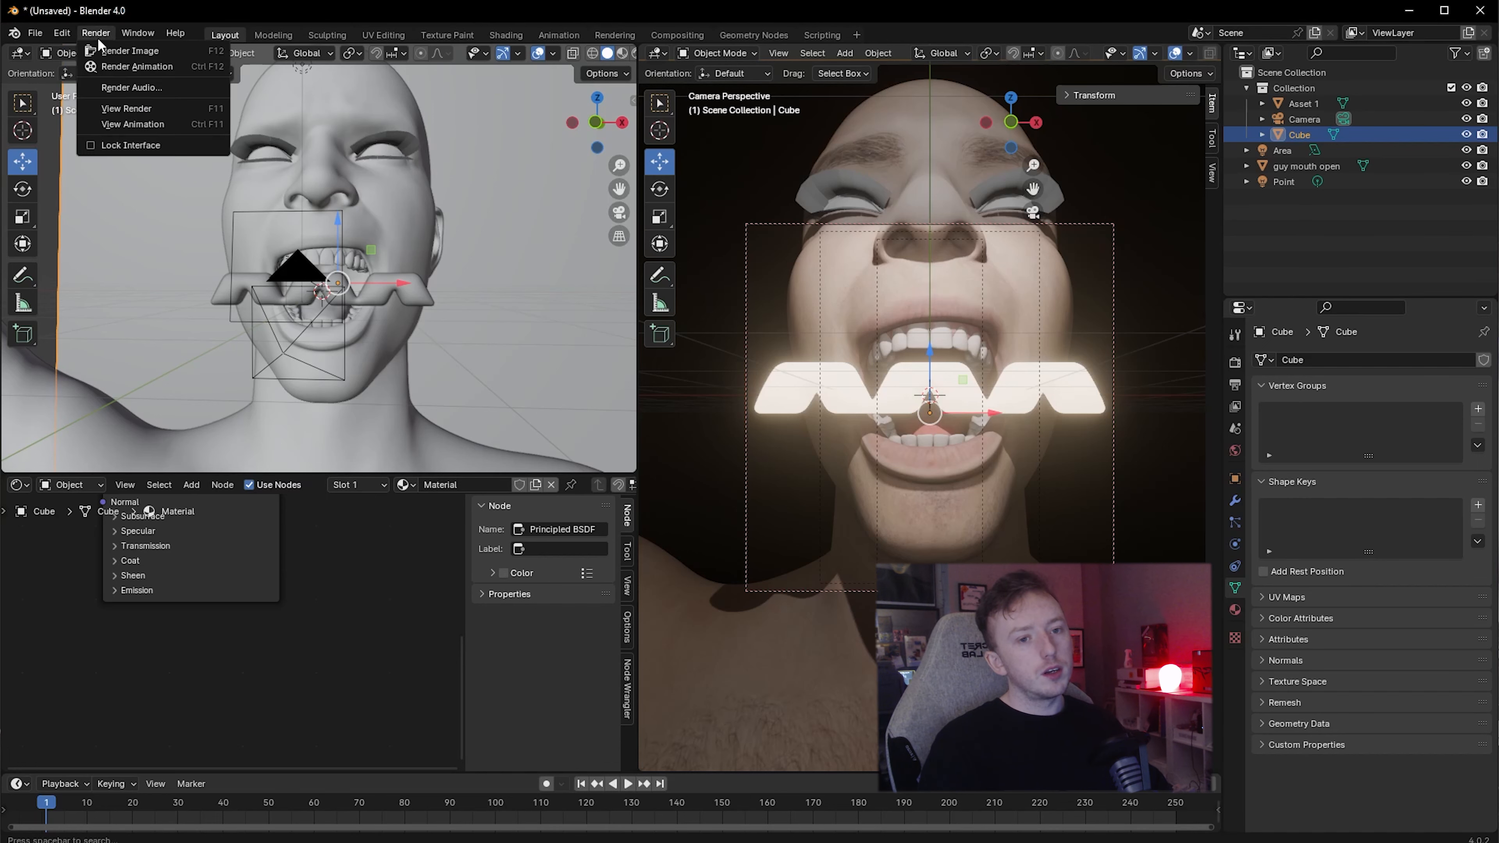
pyautogui.click(109, 54)
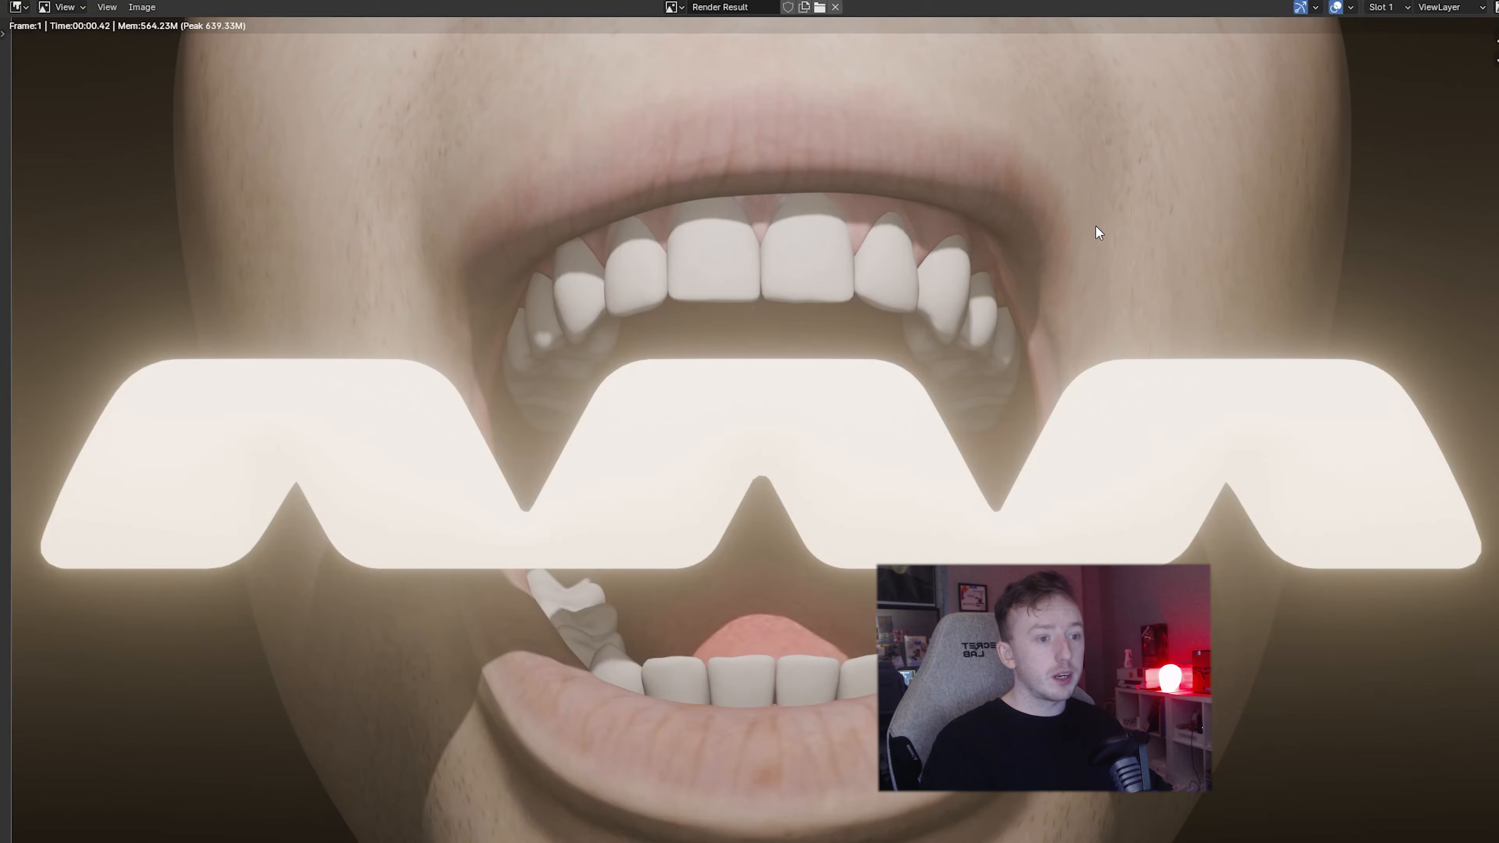
pyautogui.scroll(-3, 1121, 301)
pyautogui.scroll(3, 1118, 301)
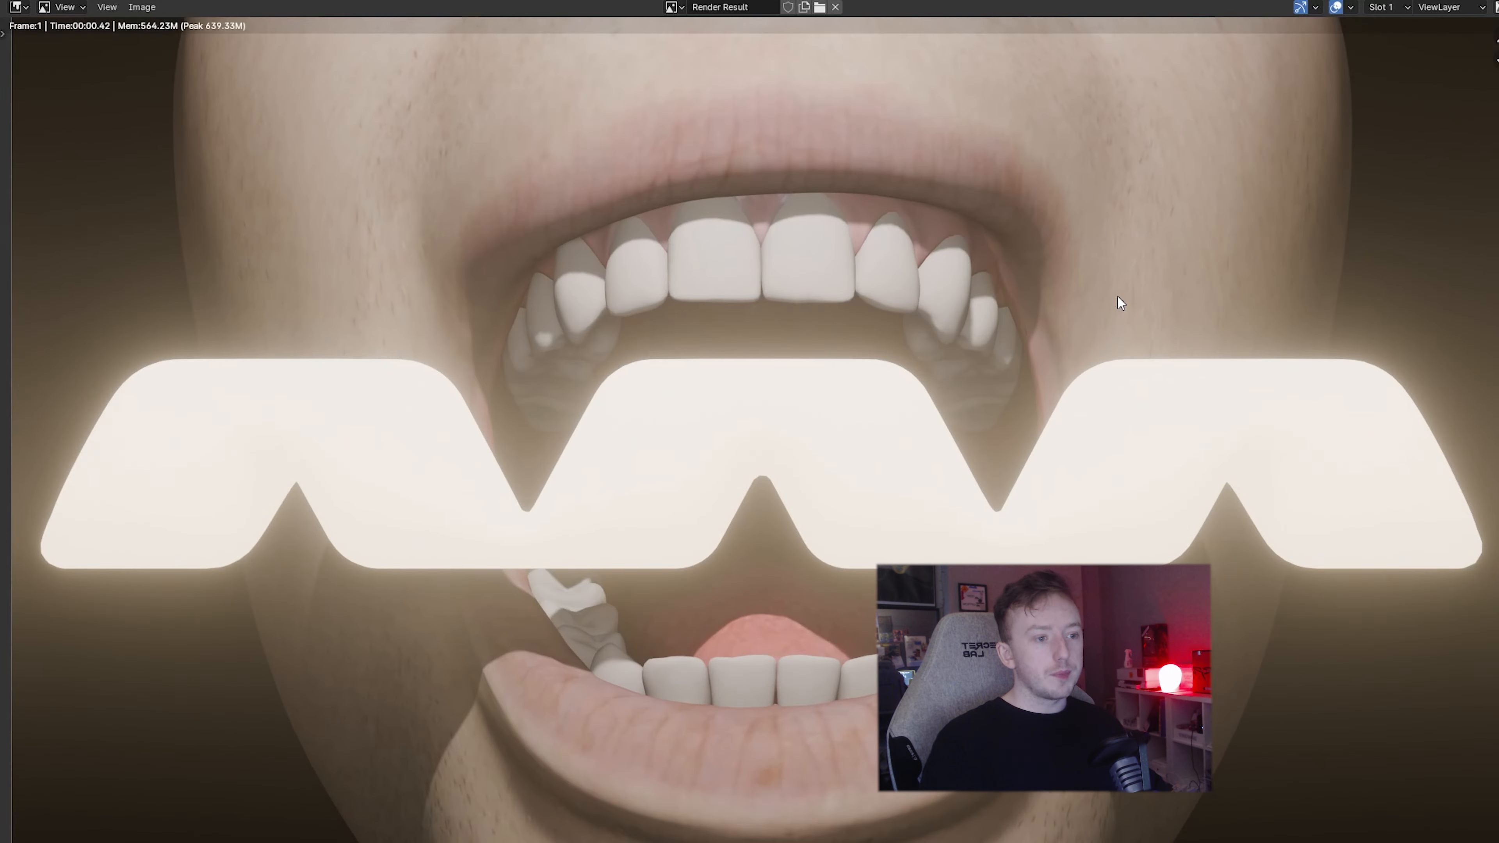
pyautogui.scroll(-1, 1118, 301)
pyautogui.press('Escape')
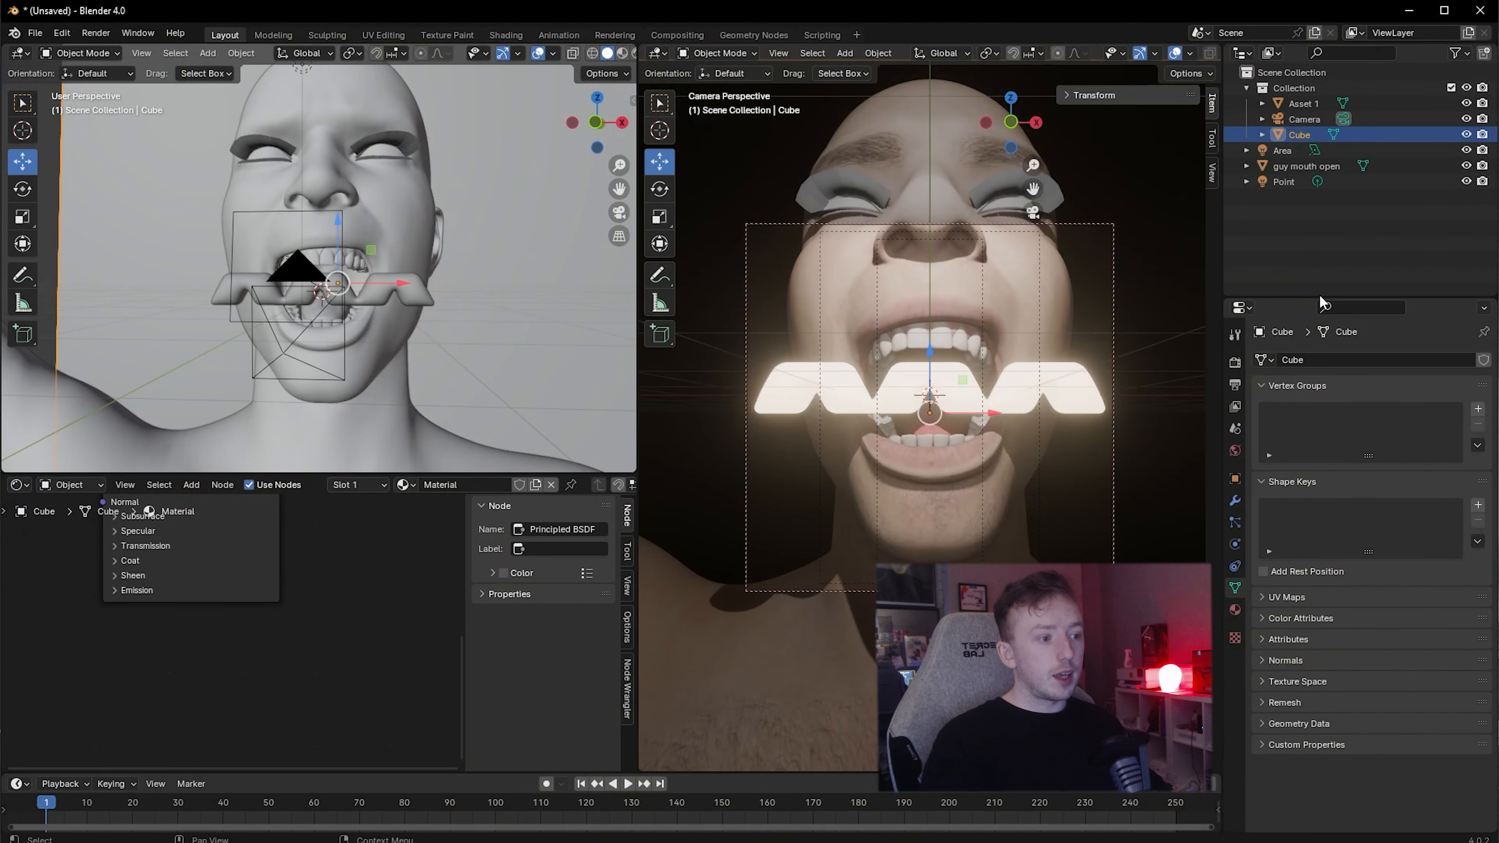
# Set the EEVEE render samples to 256 and render the current frame as an image
pyautogui.click(1235, 362)
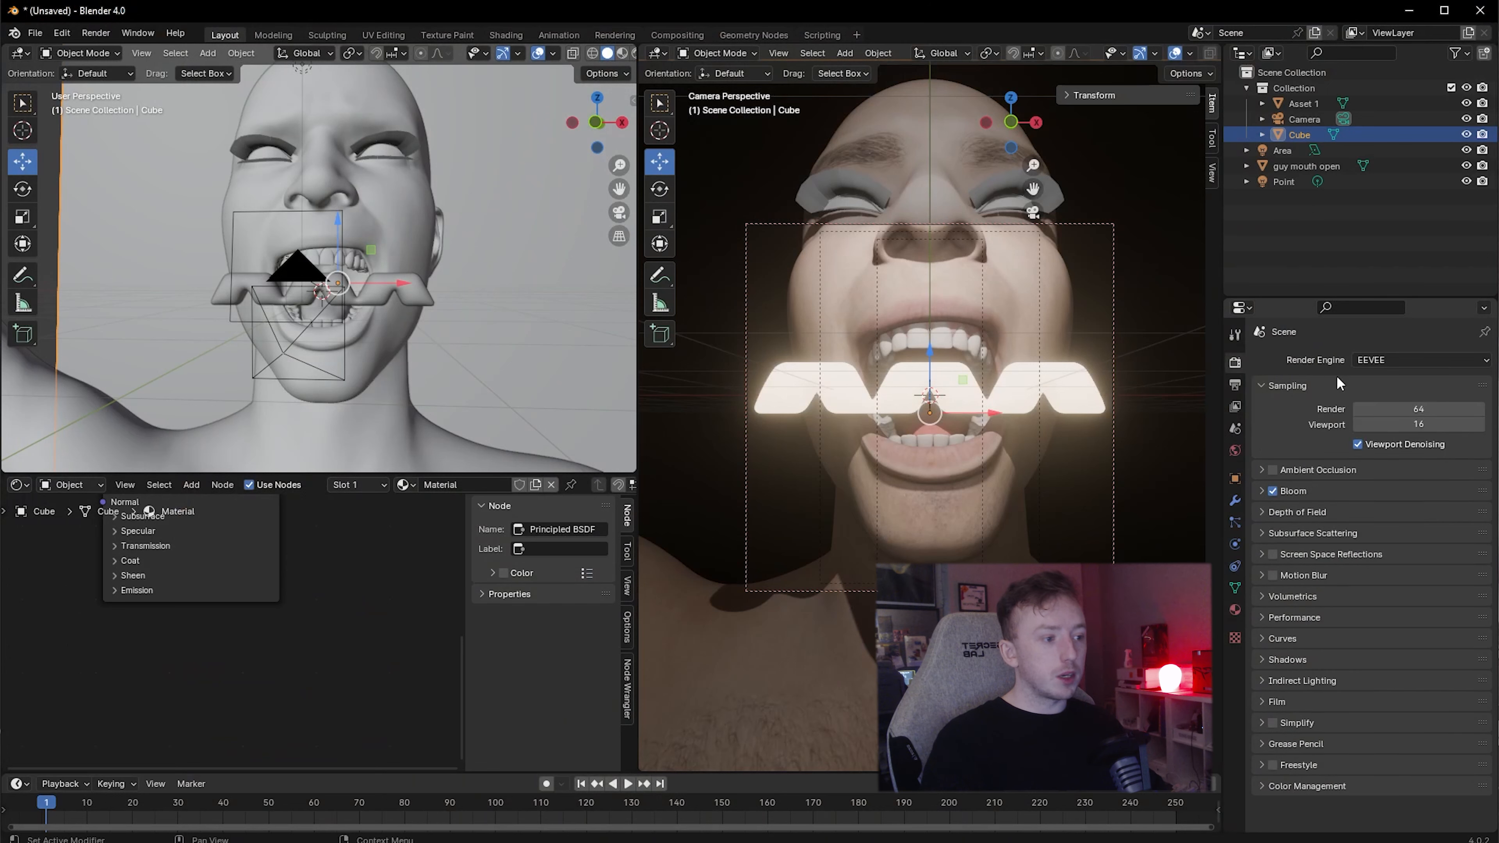
pyautogui.doubleClick(1414, 409)
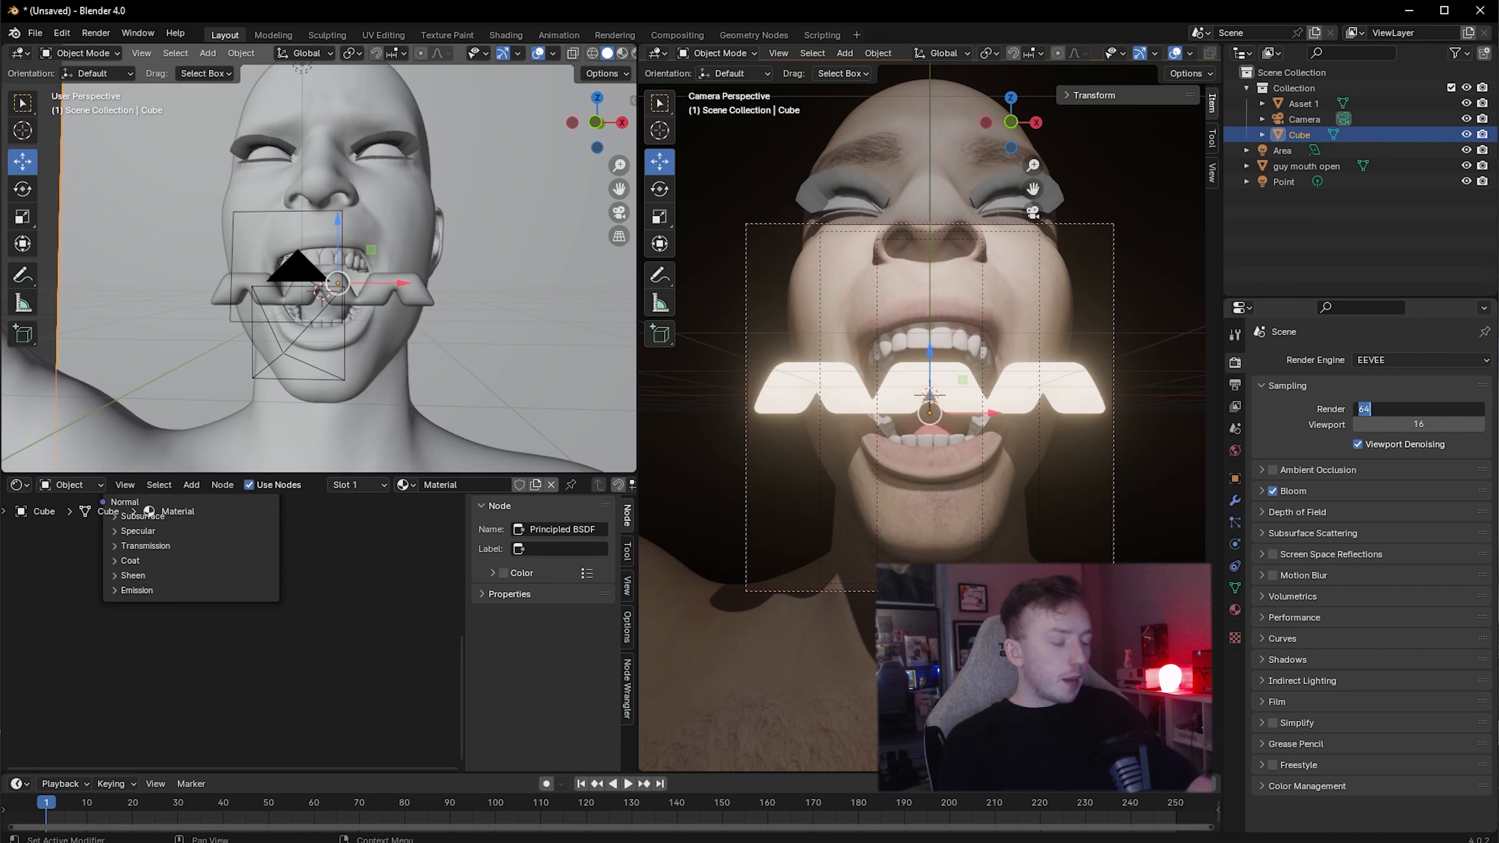
pyautogui.write('256')
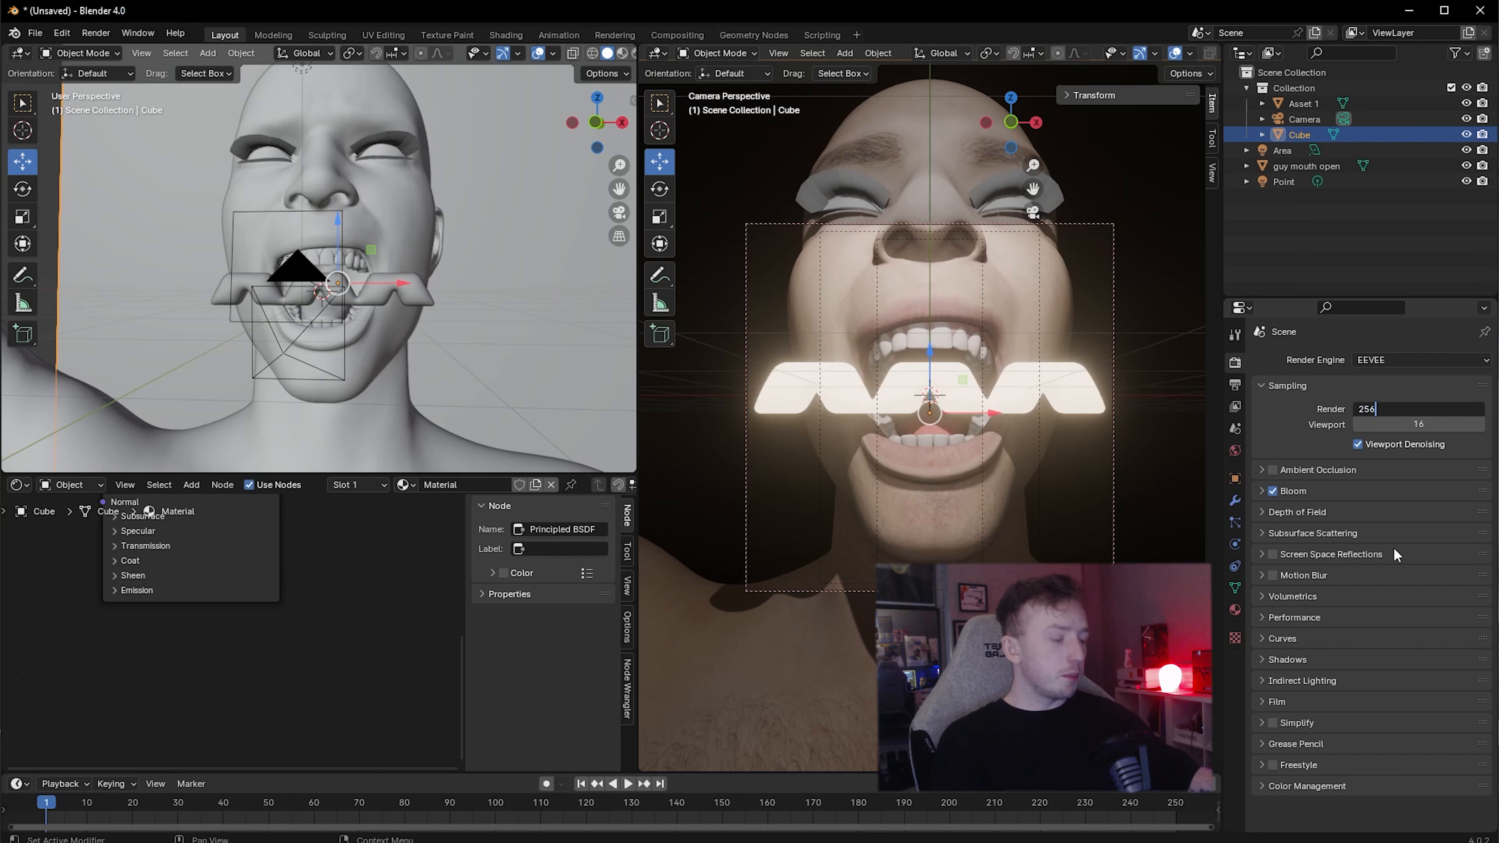
pyautogui.press('Return')
pyautogui.click(96, 33)
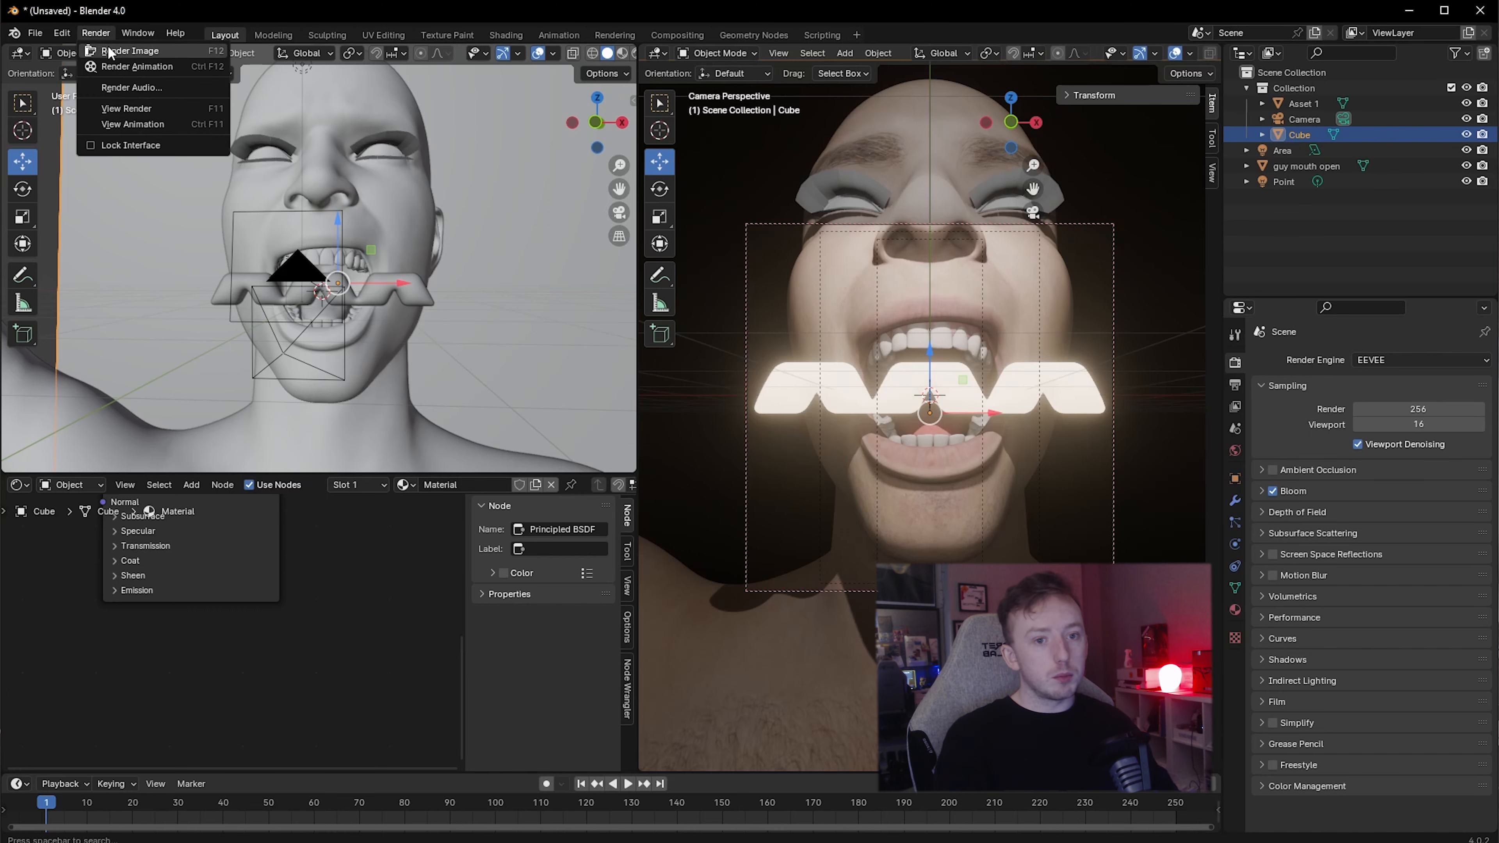
pyautogui.click(110, 52)
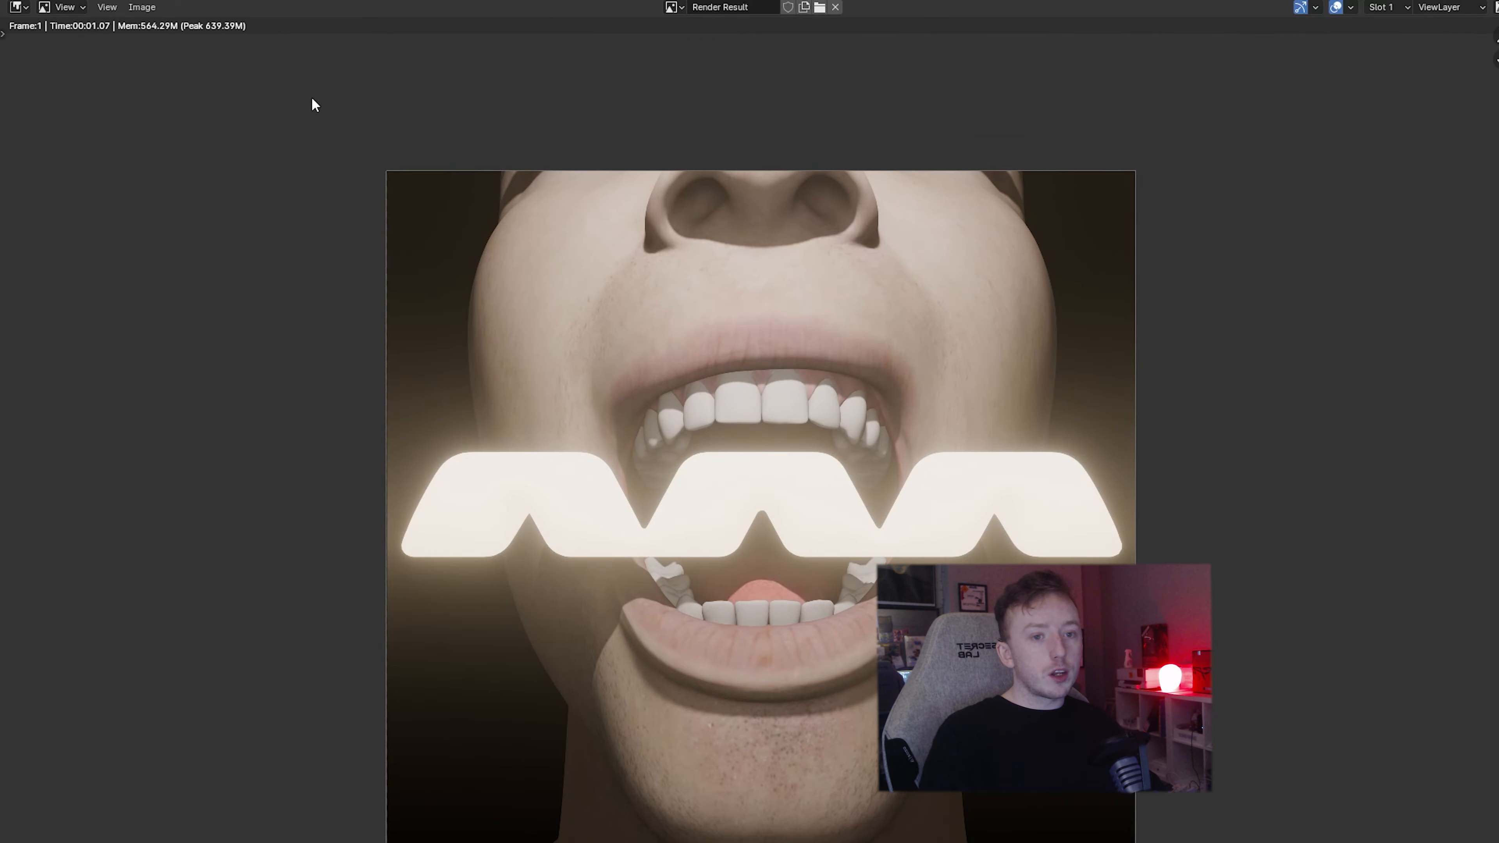
# Save the rendered image as a PNG named NEW MOUTH RENDER and return to the scene
pyautogui.click(141, 7)
pyautogui.click(184, 155)
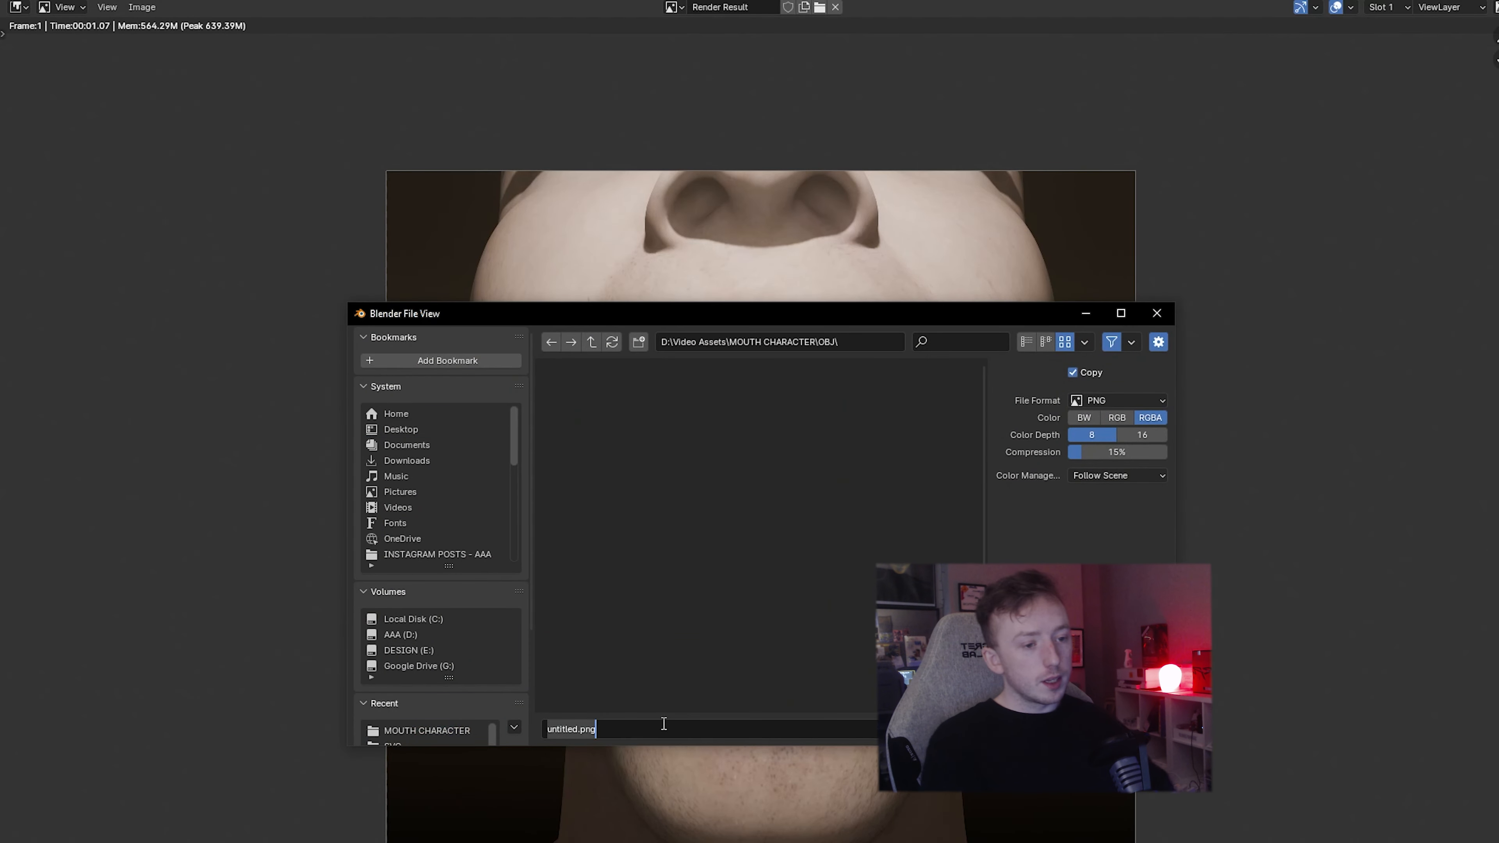
pyautogui.write('NEW MOUTH REN')
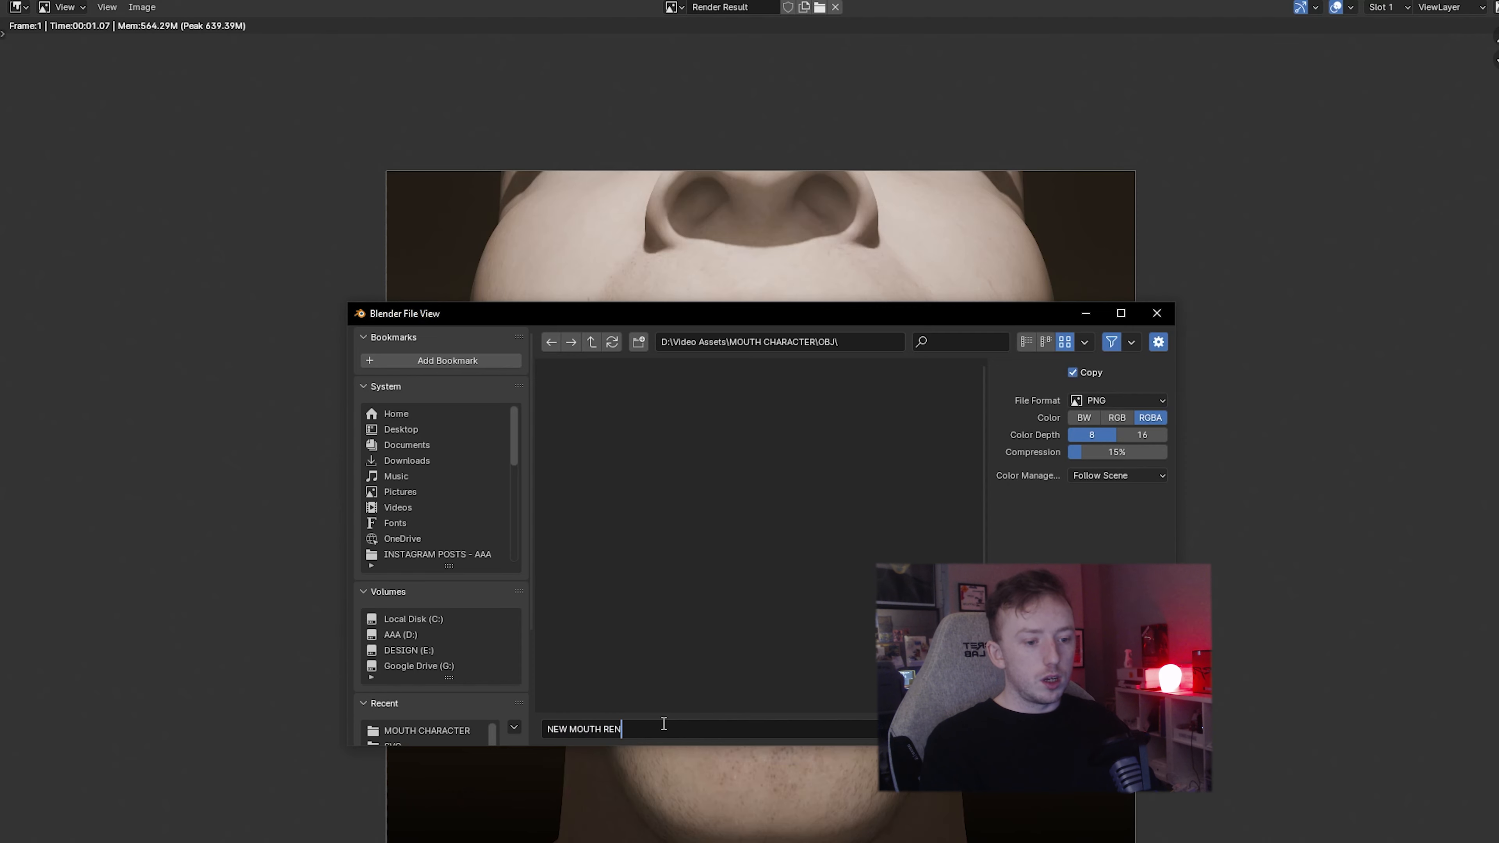
pyautogui.write('DER')
pyautogui.press('Return')
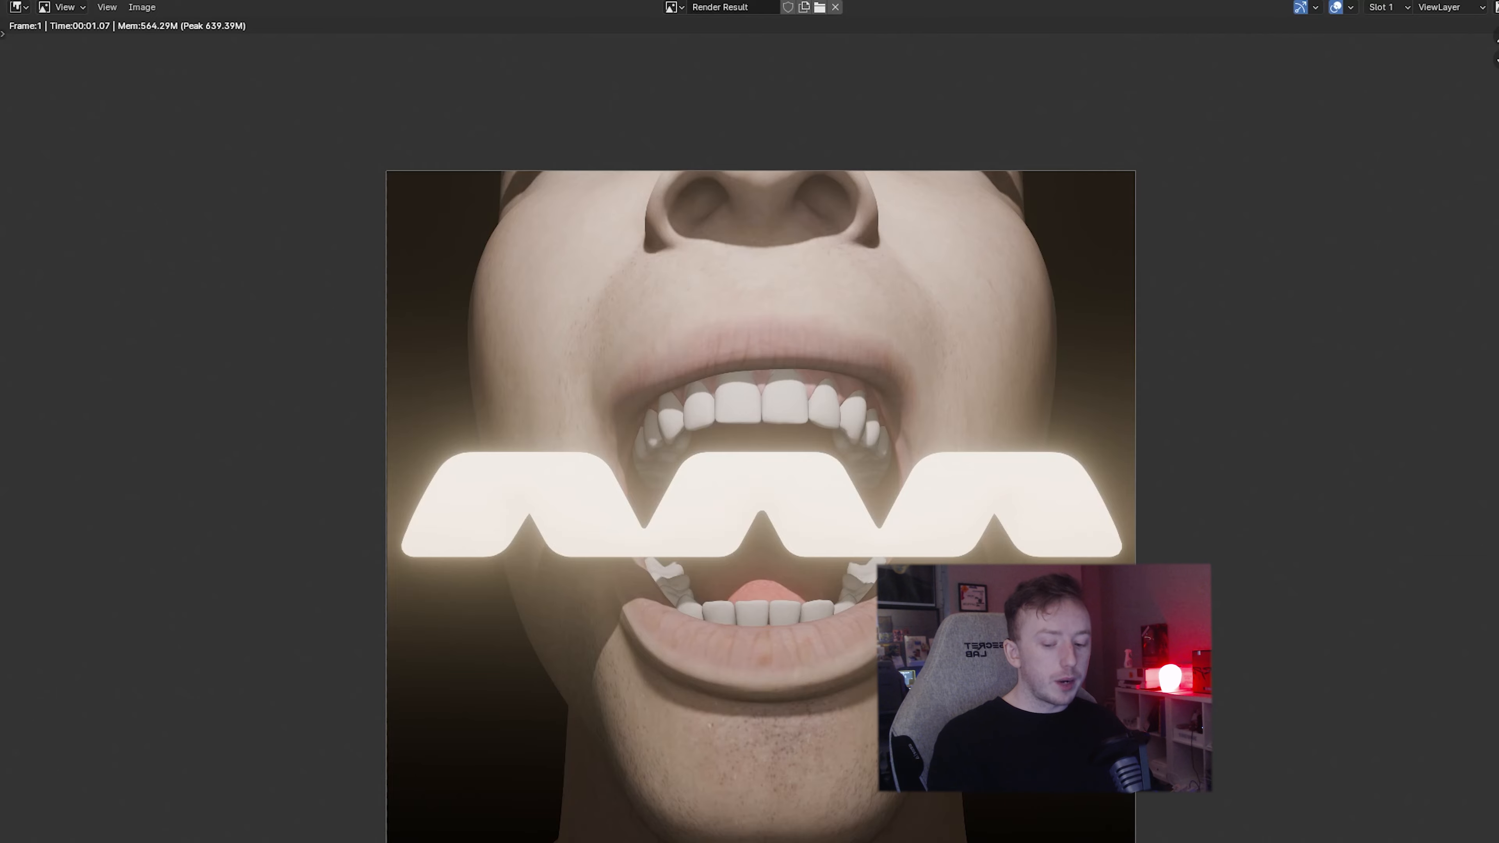
pyautogui.press('Escape')
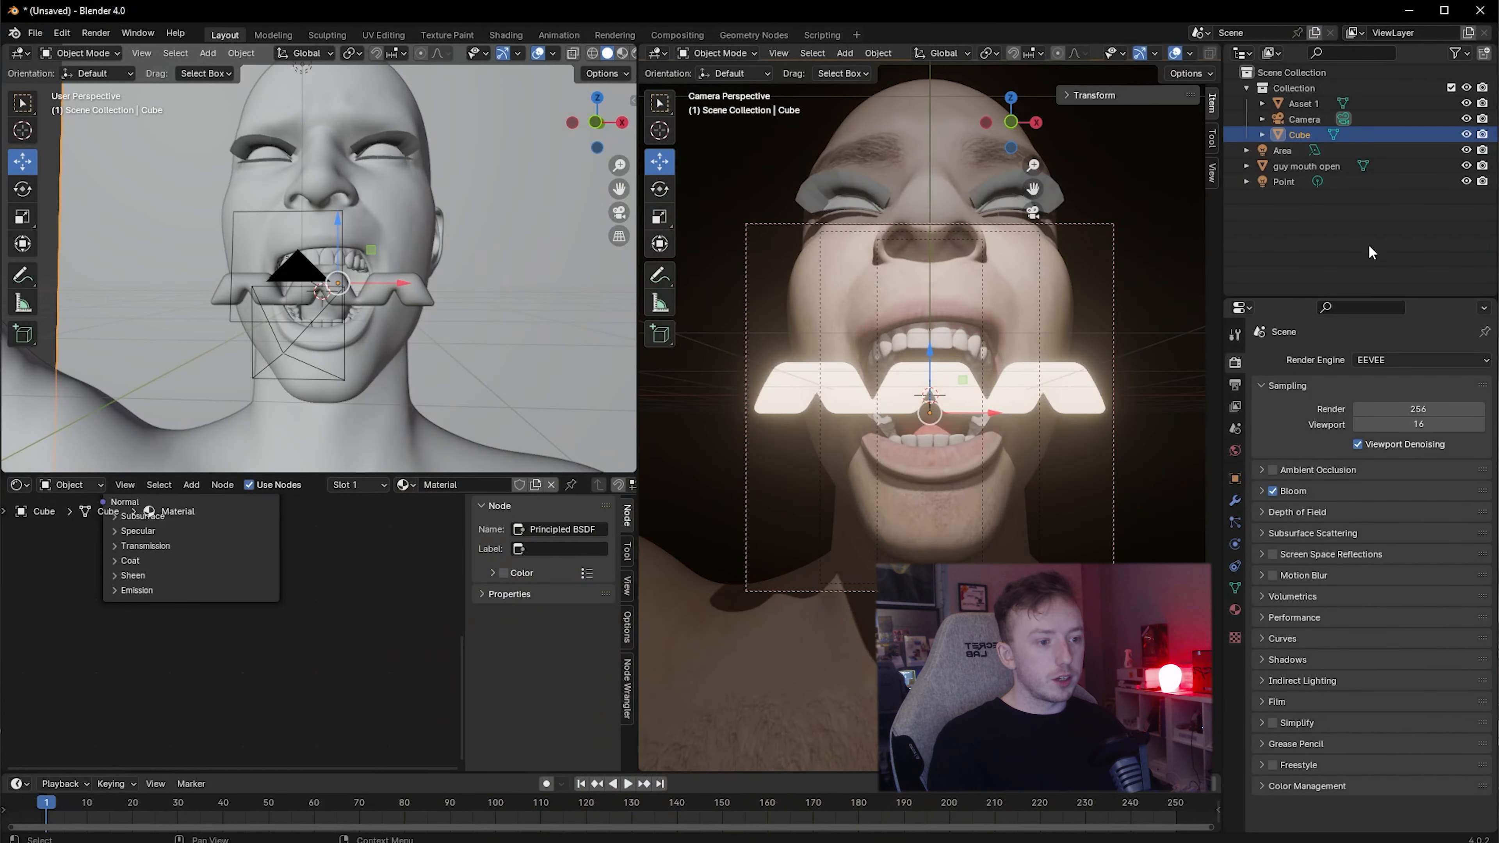
# Switch to Photoshop, commit the placed NEW MOUTH RENDER, and pull both upper canines into fangs with Liquify's Forward Warp at brush size 90
pyautogui.hotkey('alt', 'Tab')
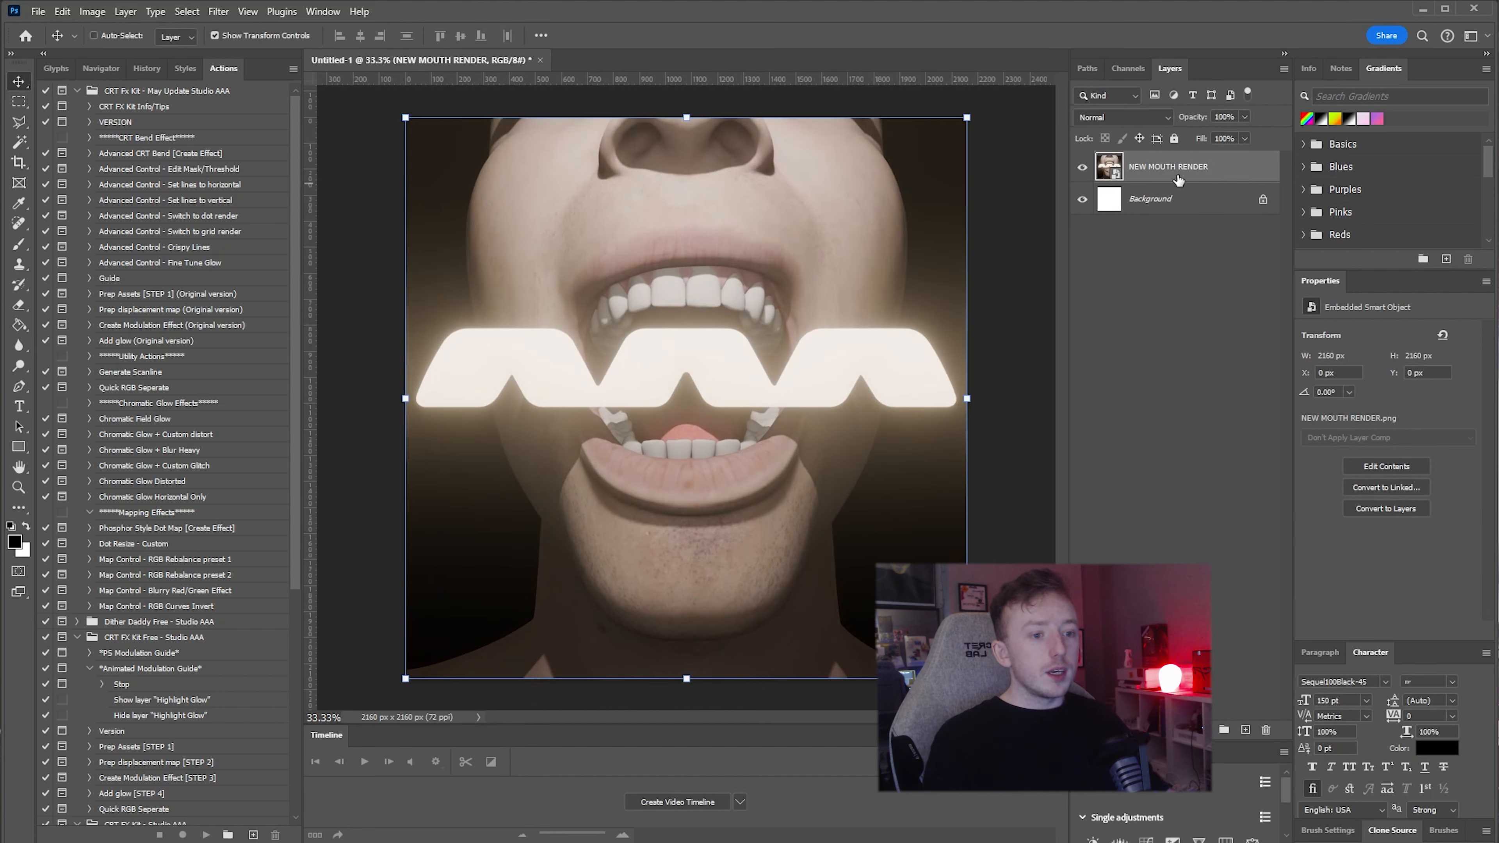
pyautogui.press('Return')
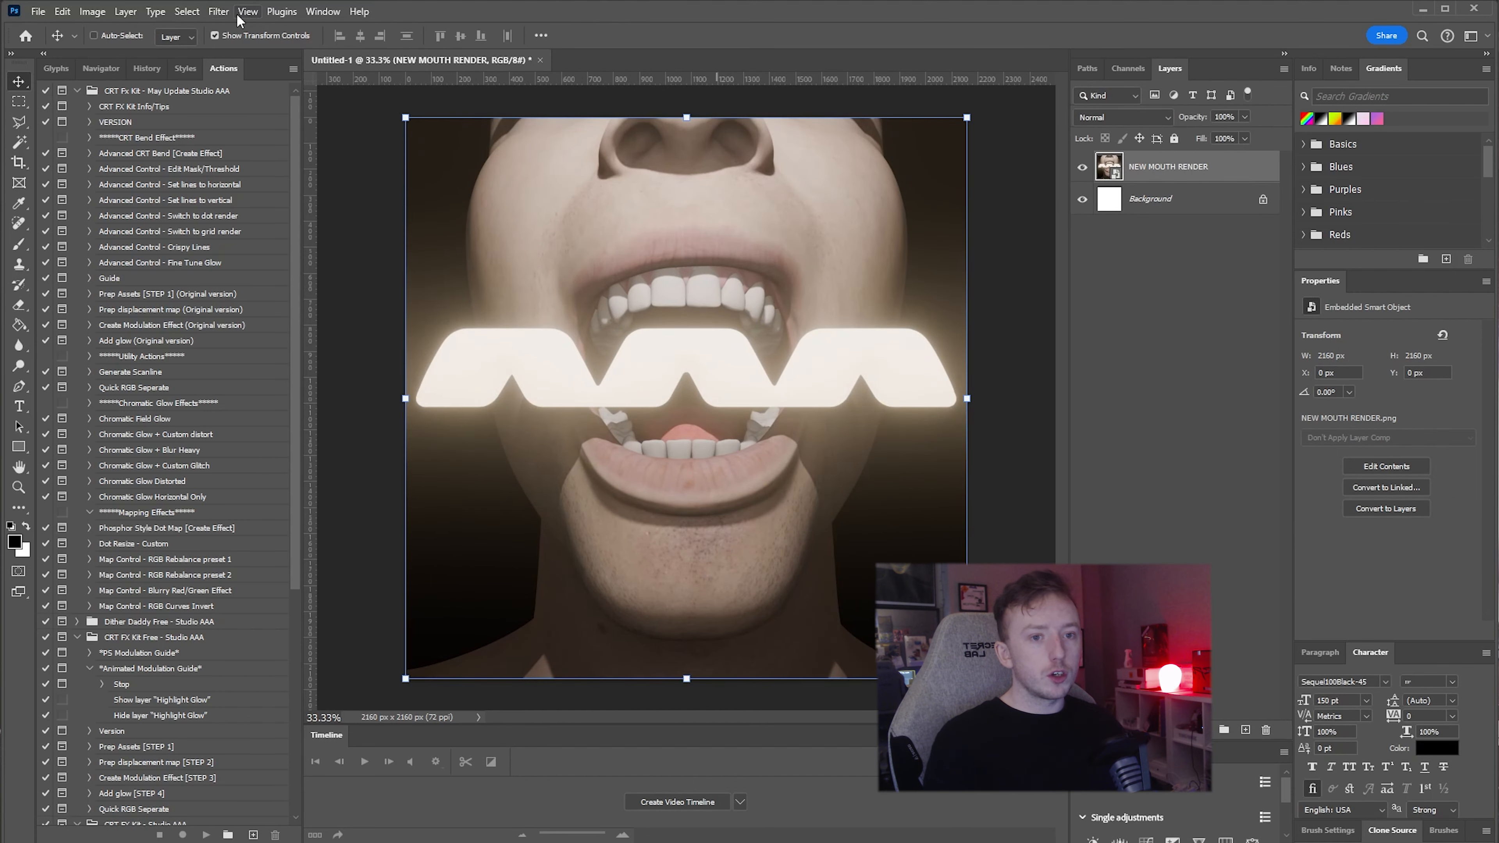
pyautogui.click(218, 11)
pyautogui.click(301, 161)
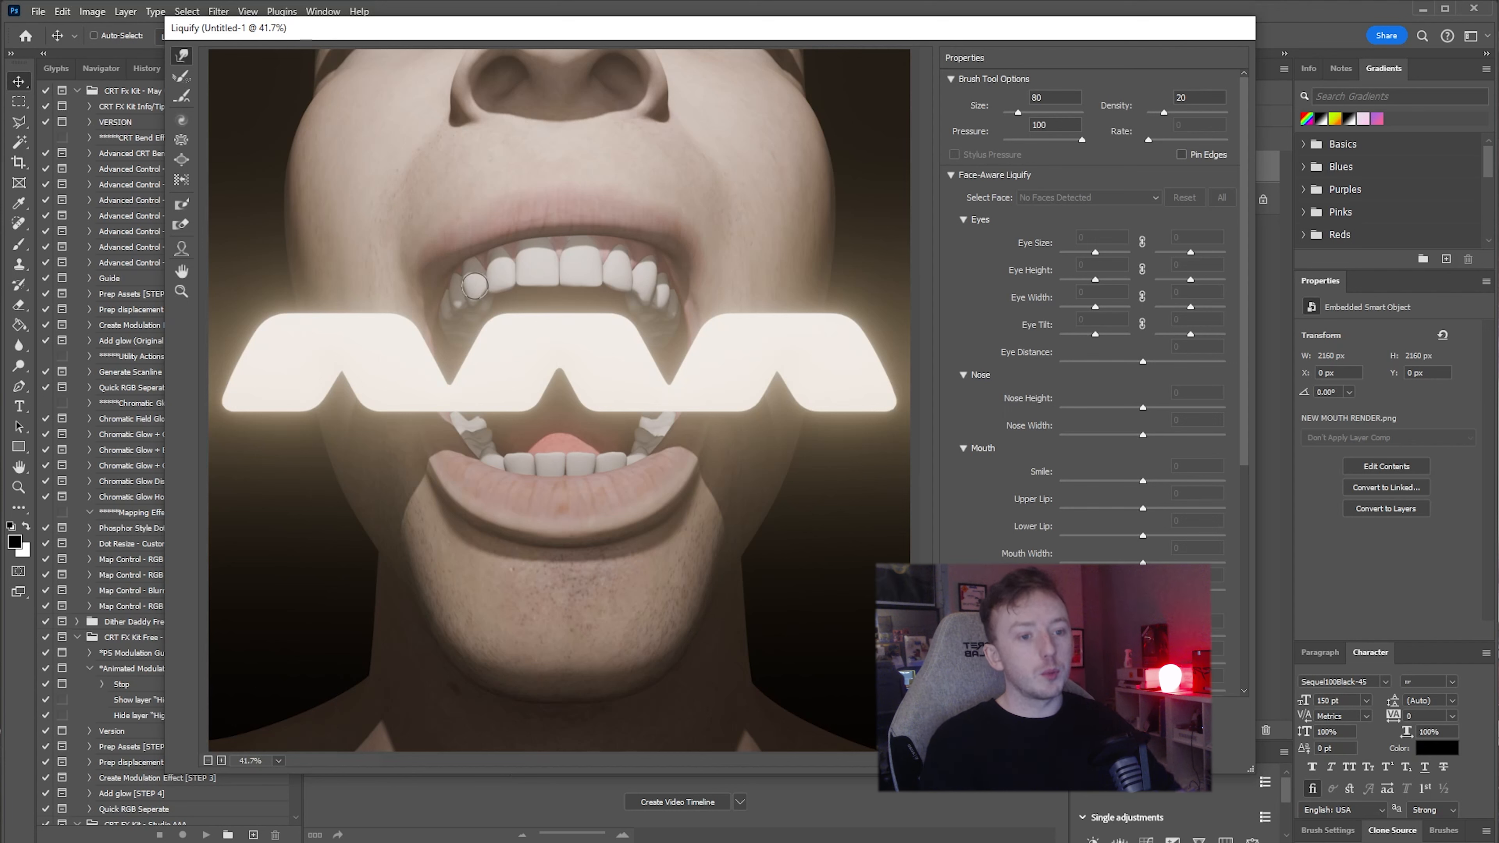
pyautogui.press(']')
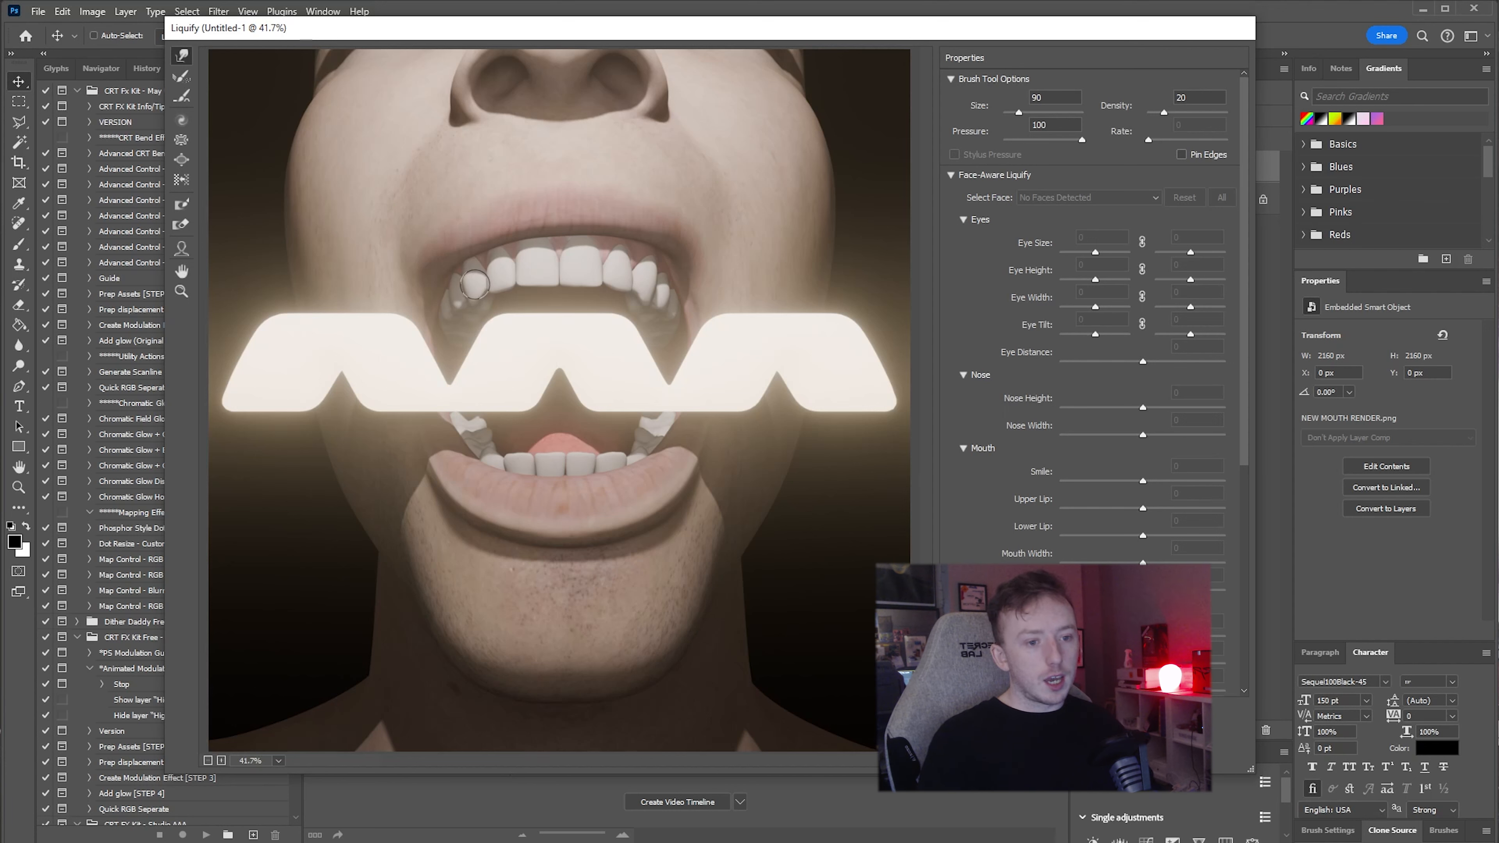
pyautogui.moveTo(475, 298); pyautogui.dragTo(480, 325)
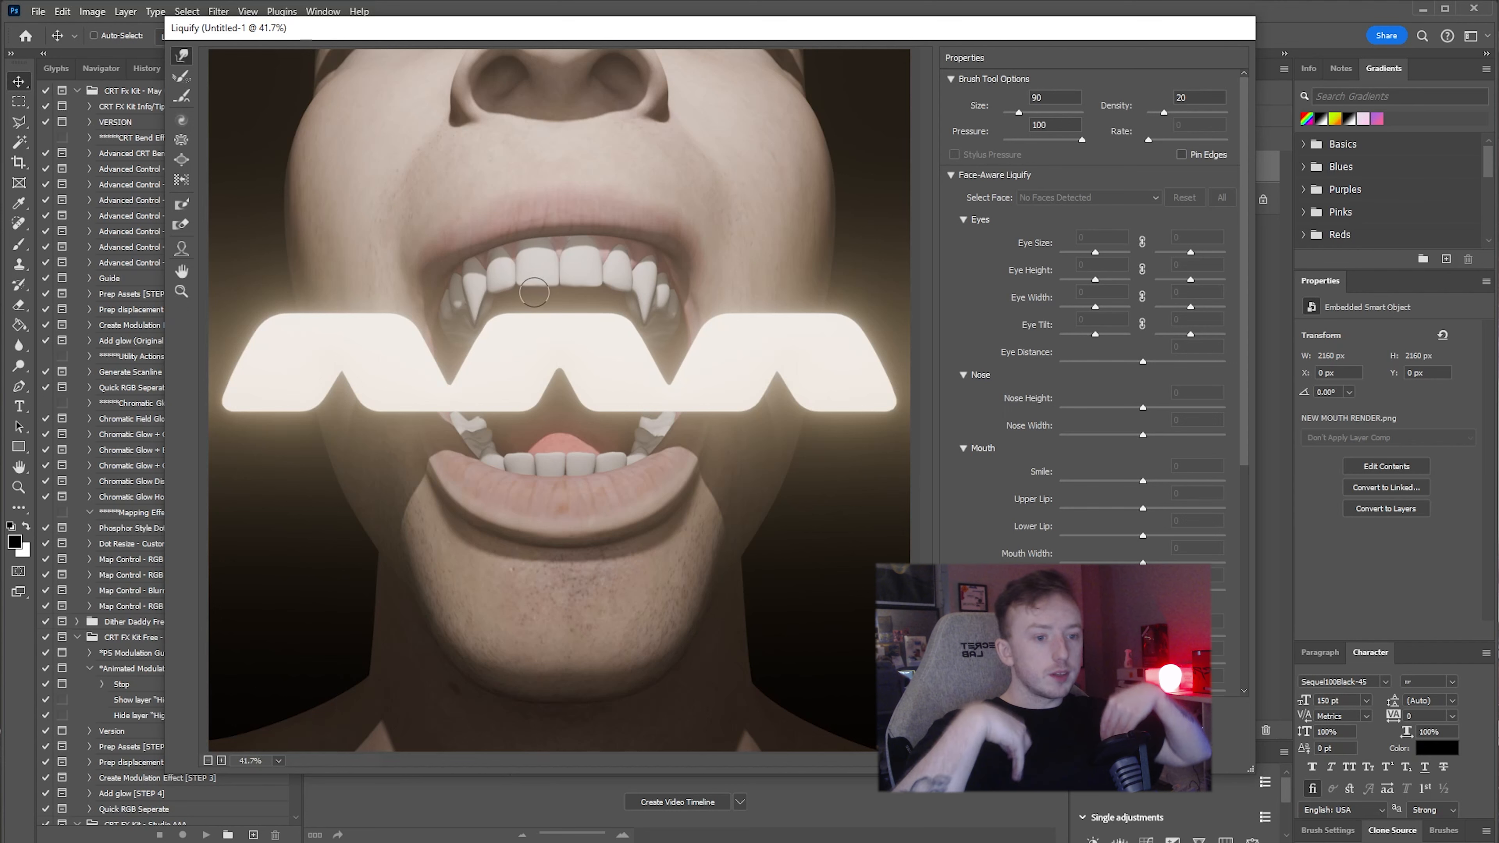
pyautogui.moveTo(1082, 140); pyautogui.dragTo(1044, 140)
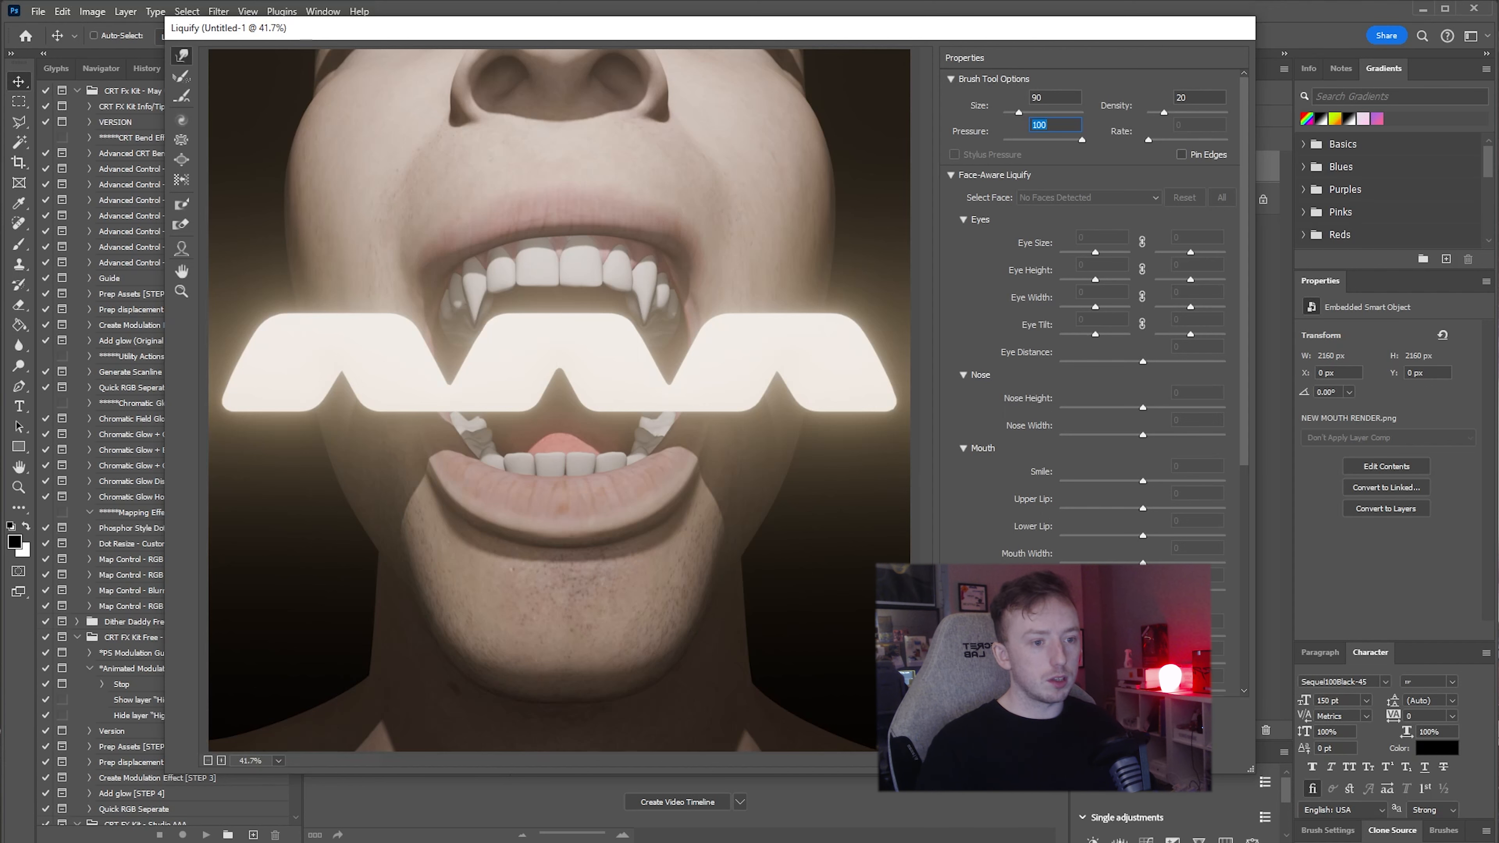
pyautogui.press('Return')
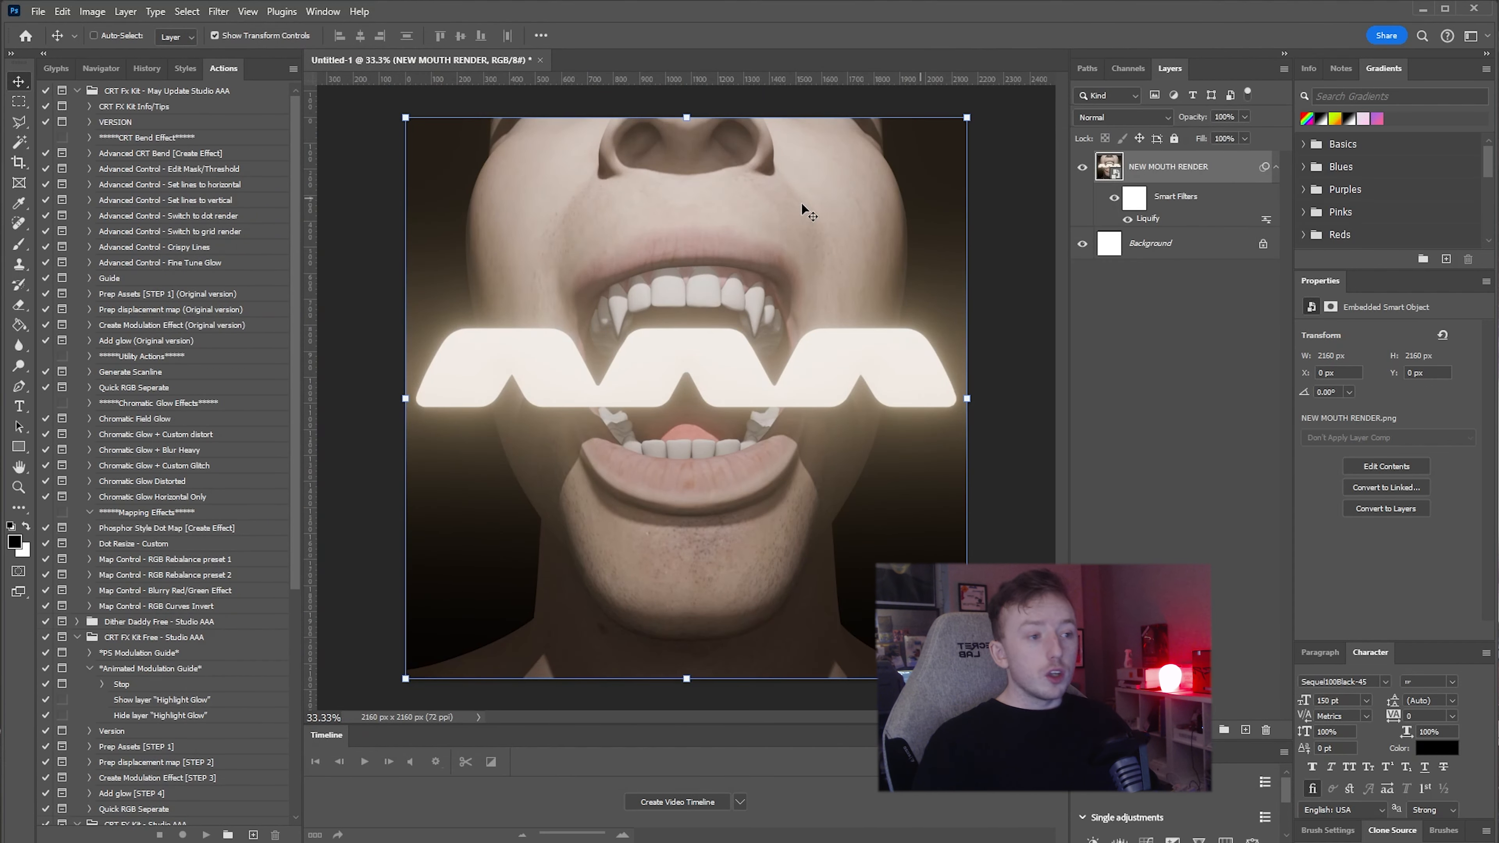
# Run the Advanced CRT Bend [Create Effect] action on the render, accepting the threshold level of 142
pyautogui.click(206, 159)
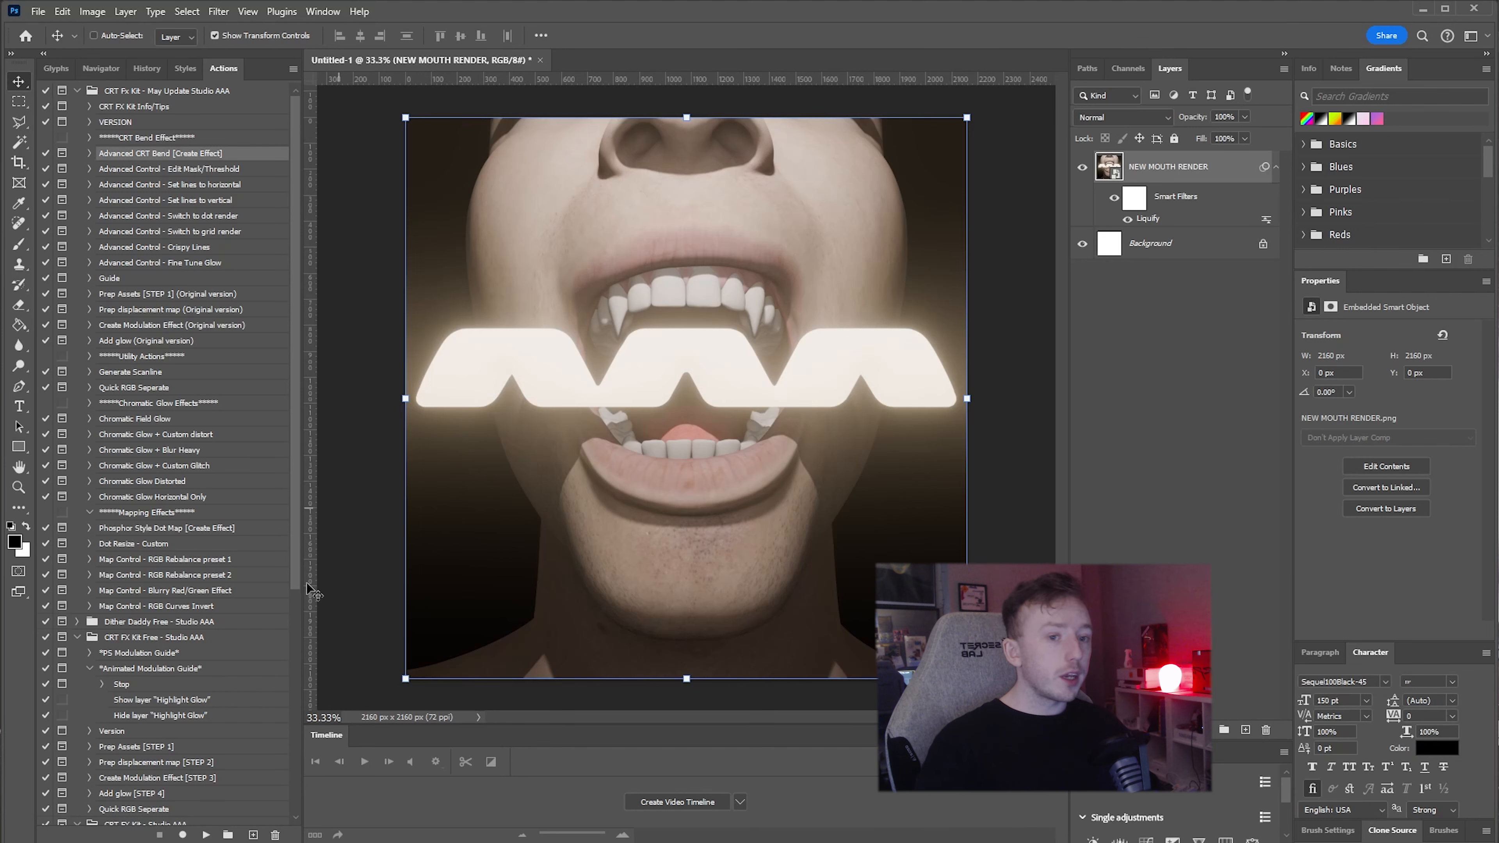
pyautogui.click(207, 835)
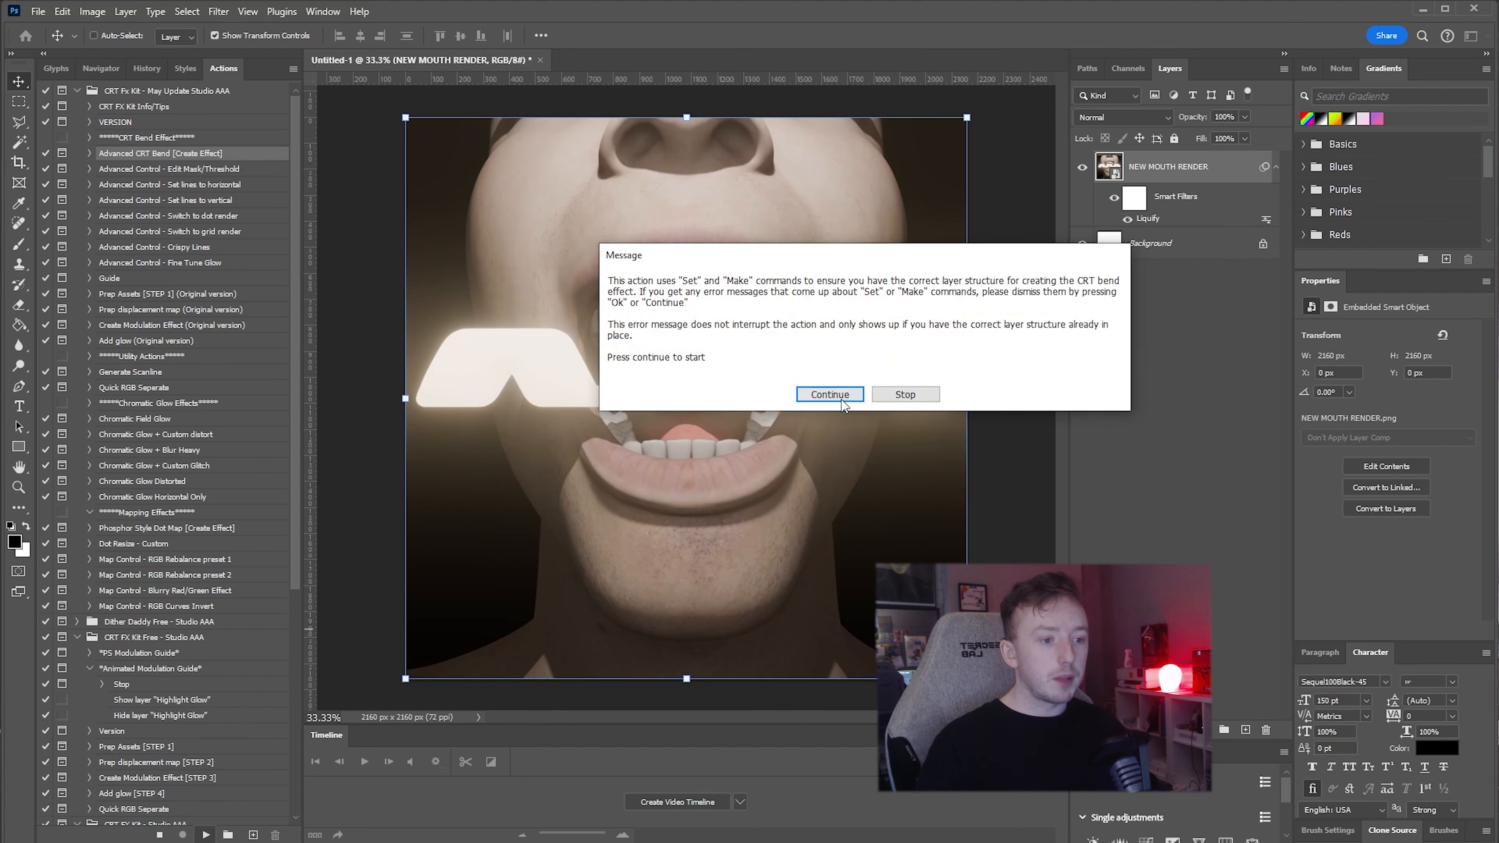
pyautogui.click(829, 401)
pyautogui.click(679, 321)
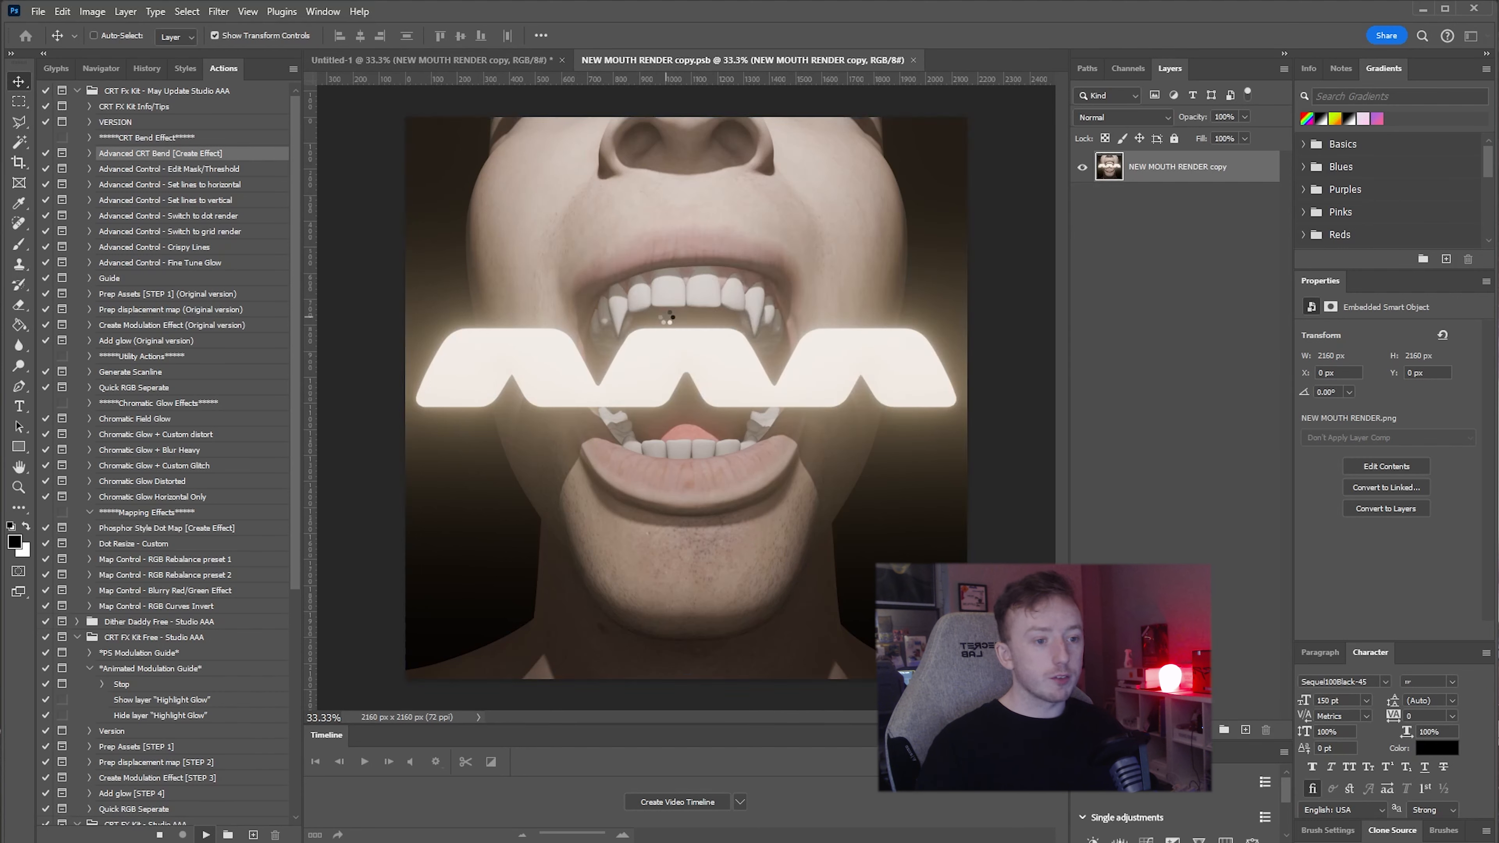
pyautogui.click(826, 381)
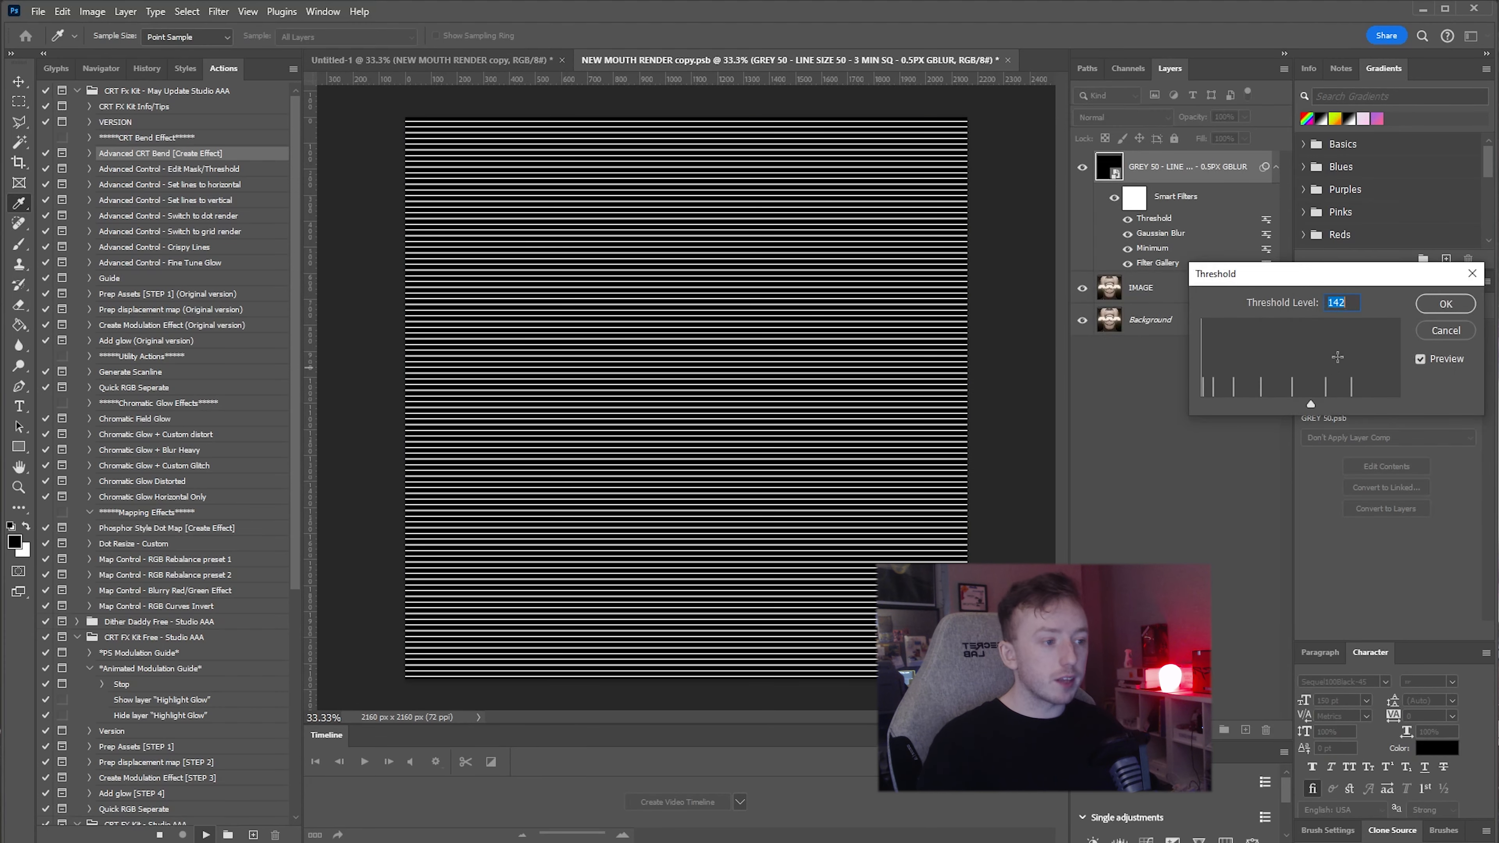
pyautogui.click(1445, 306)
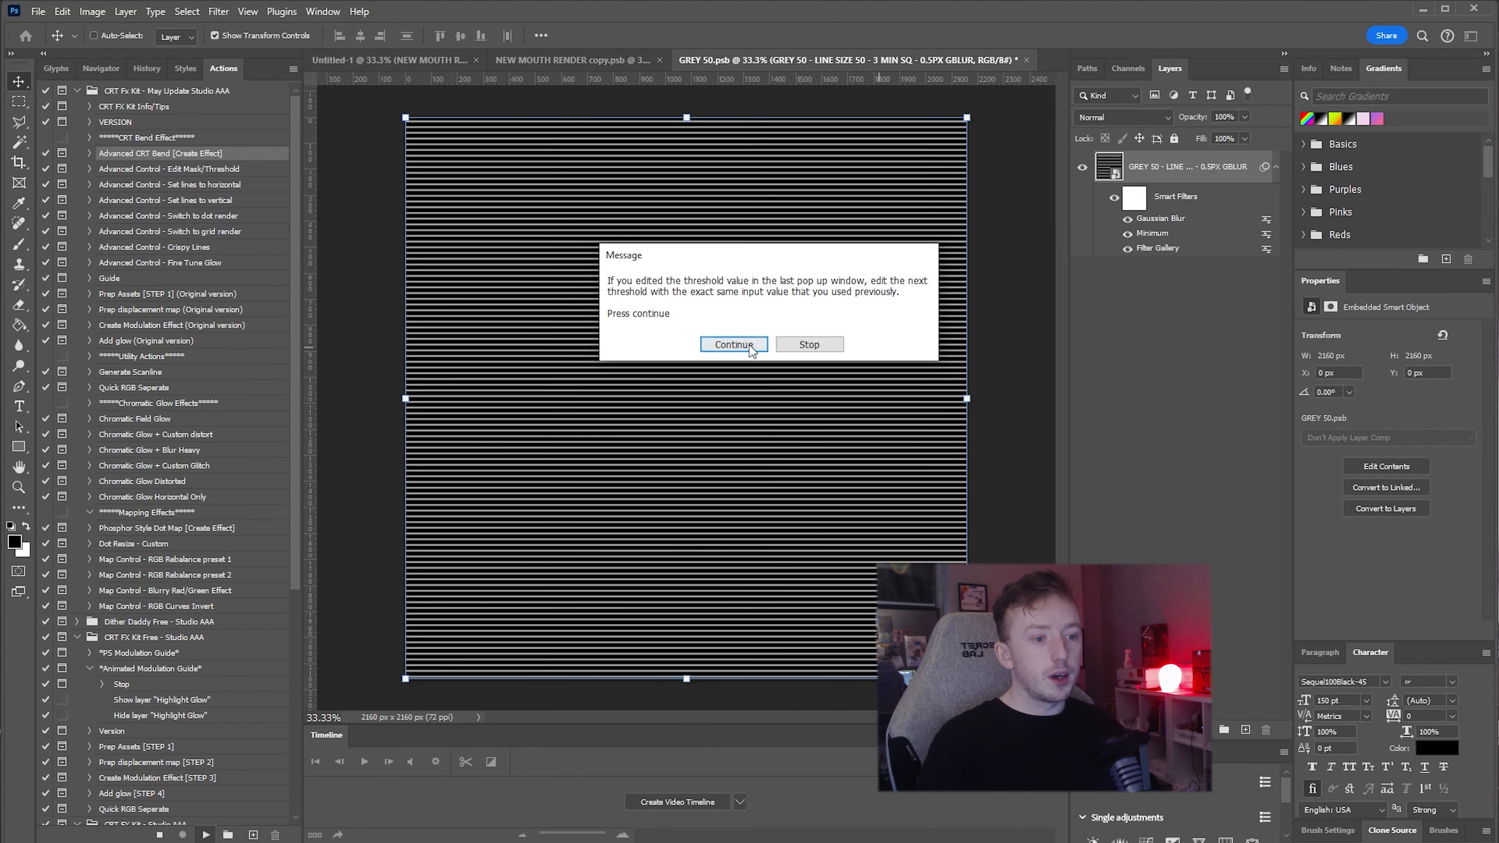
pyautogui.click(734, 344)
pyautogui.click(1445, 304)
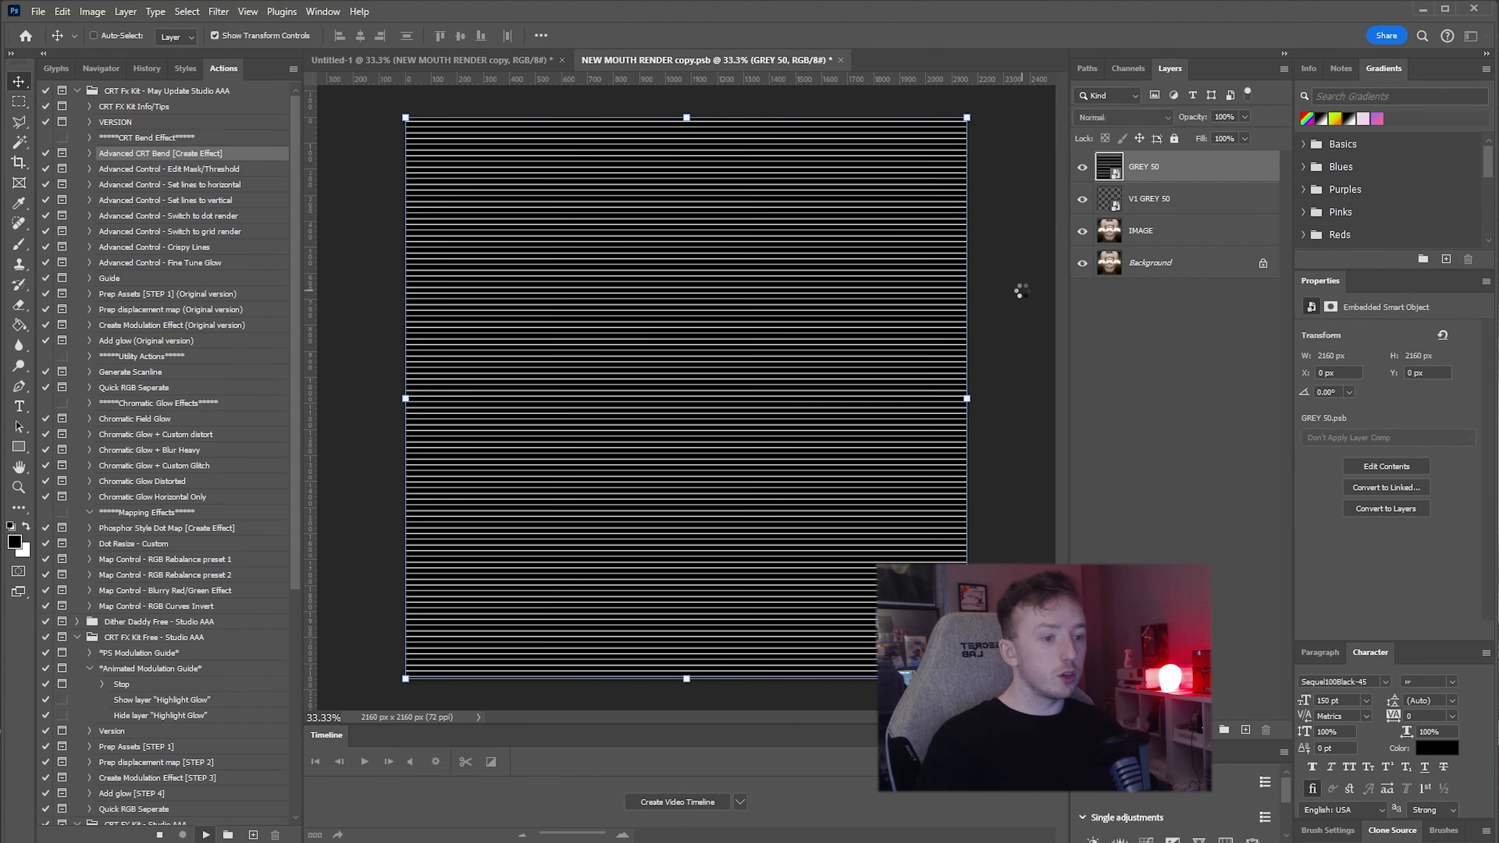
pyautogui.click(798, 369)
pyautogui.click(1444, 304)
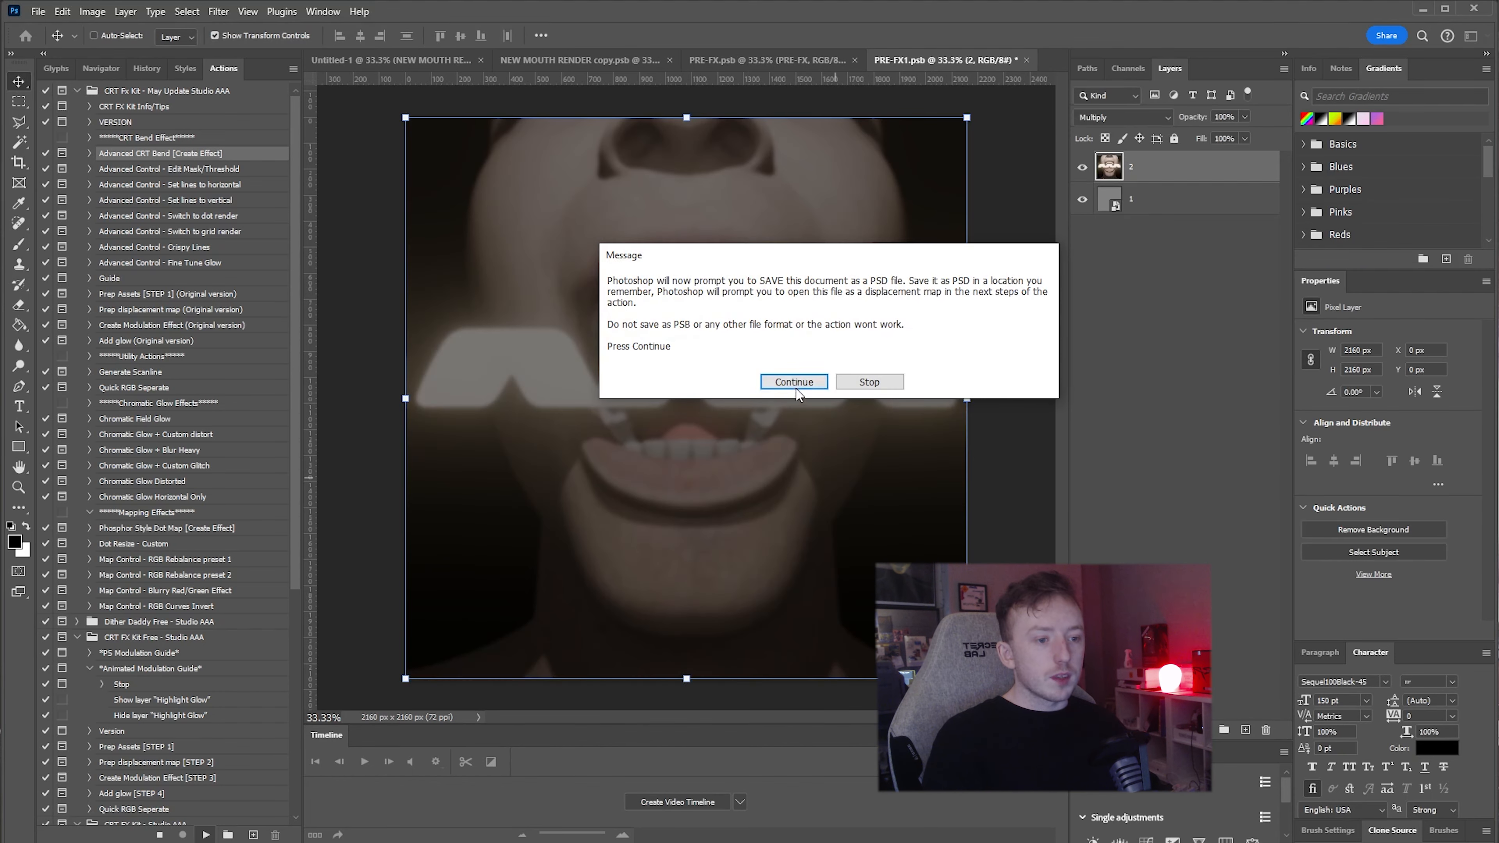
# Finish the CRT bend with the map saved over displacement.psd as its displacement map, and delete the CRT Bend Effect layer
pyautogui.click(793, 381)
pyautogui.doubleClick(495, 277)
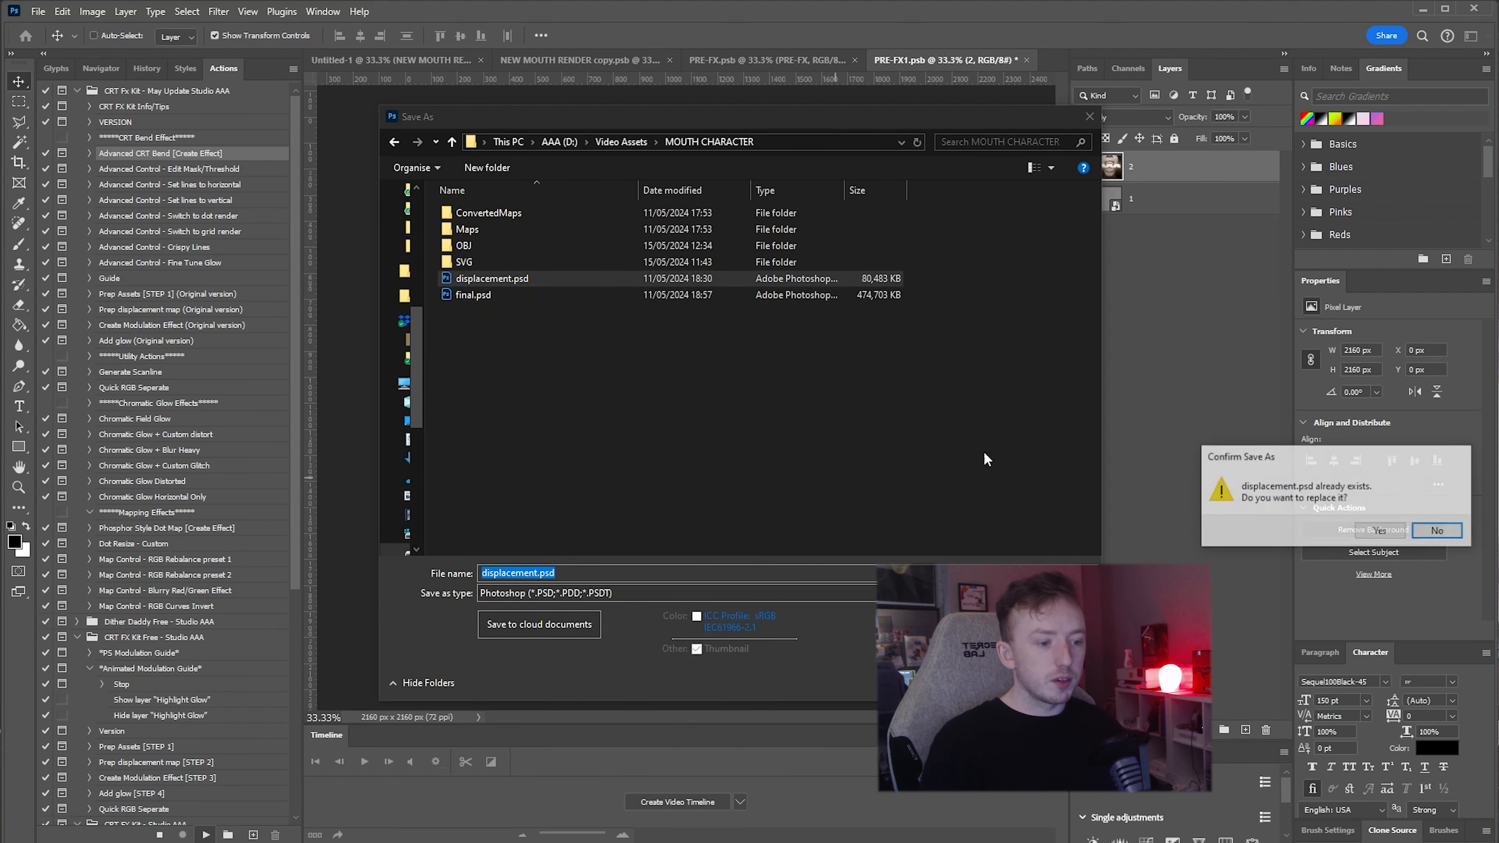
pyautogui.click(1381, 534)
pyautogui.press('Return')
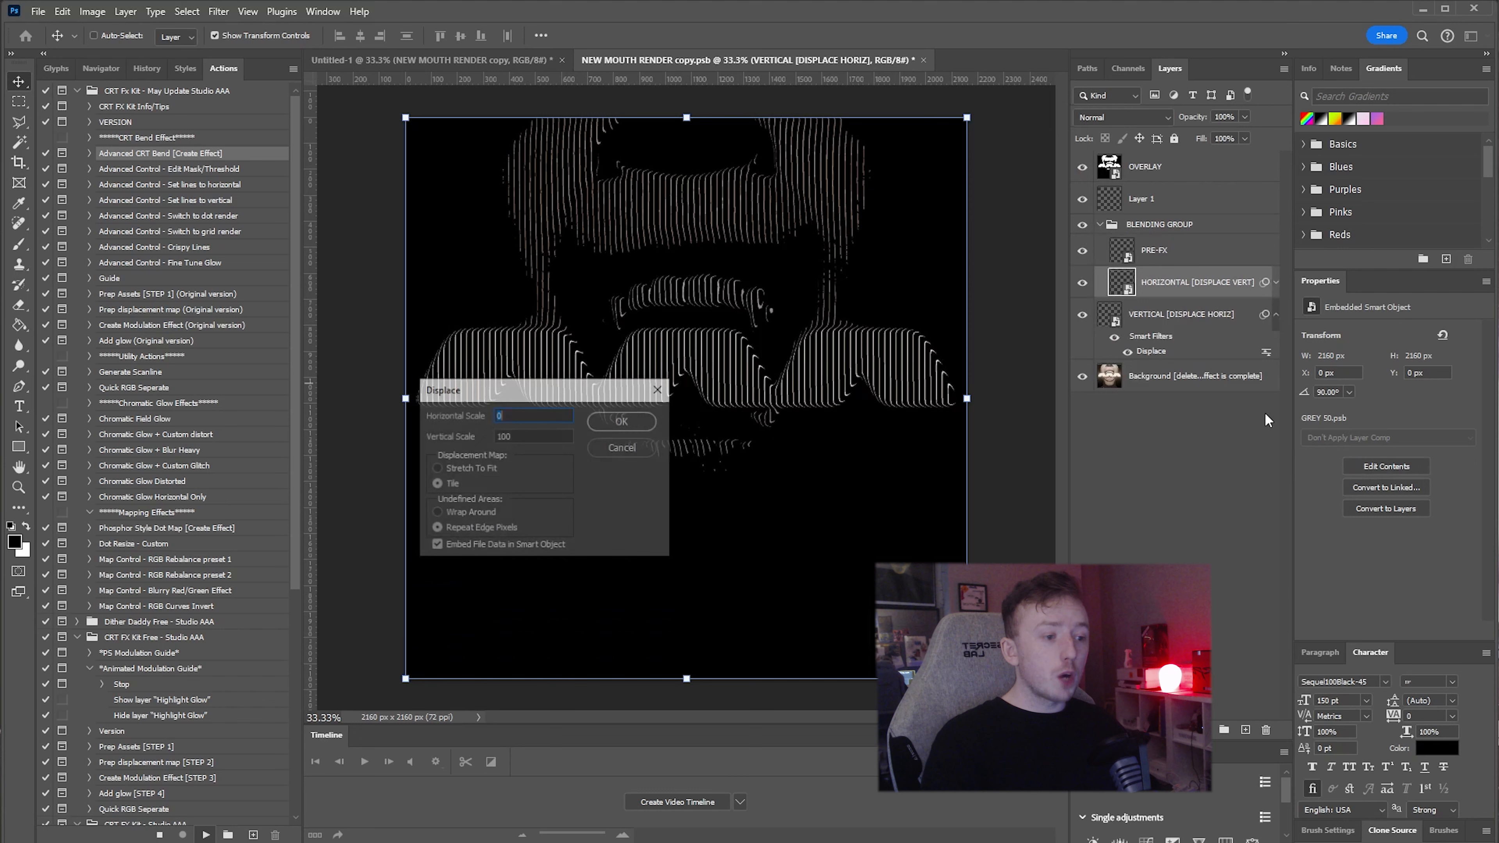
pyautogui.click(625, 422)
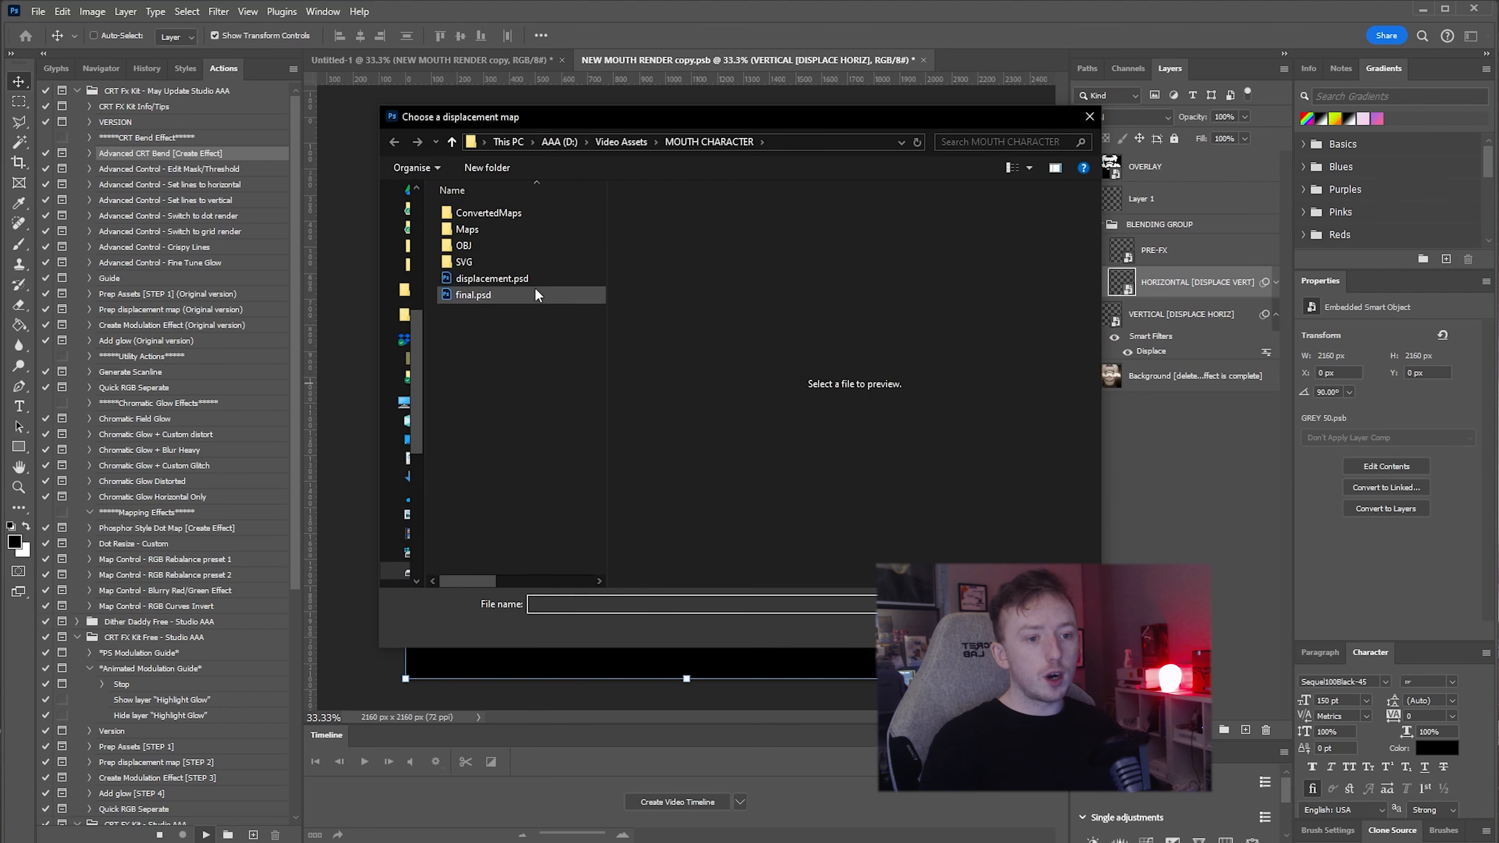
pyautogui.click(492, 278)
pyautogui.press('Return')
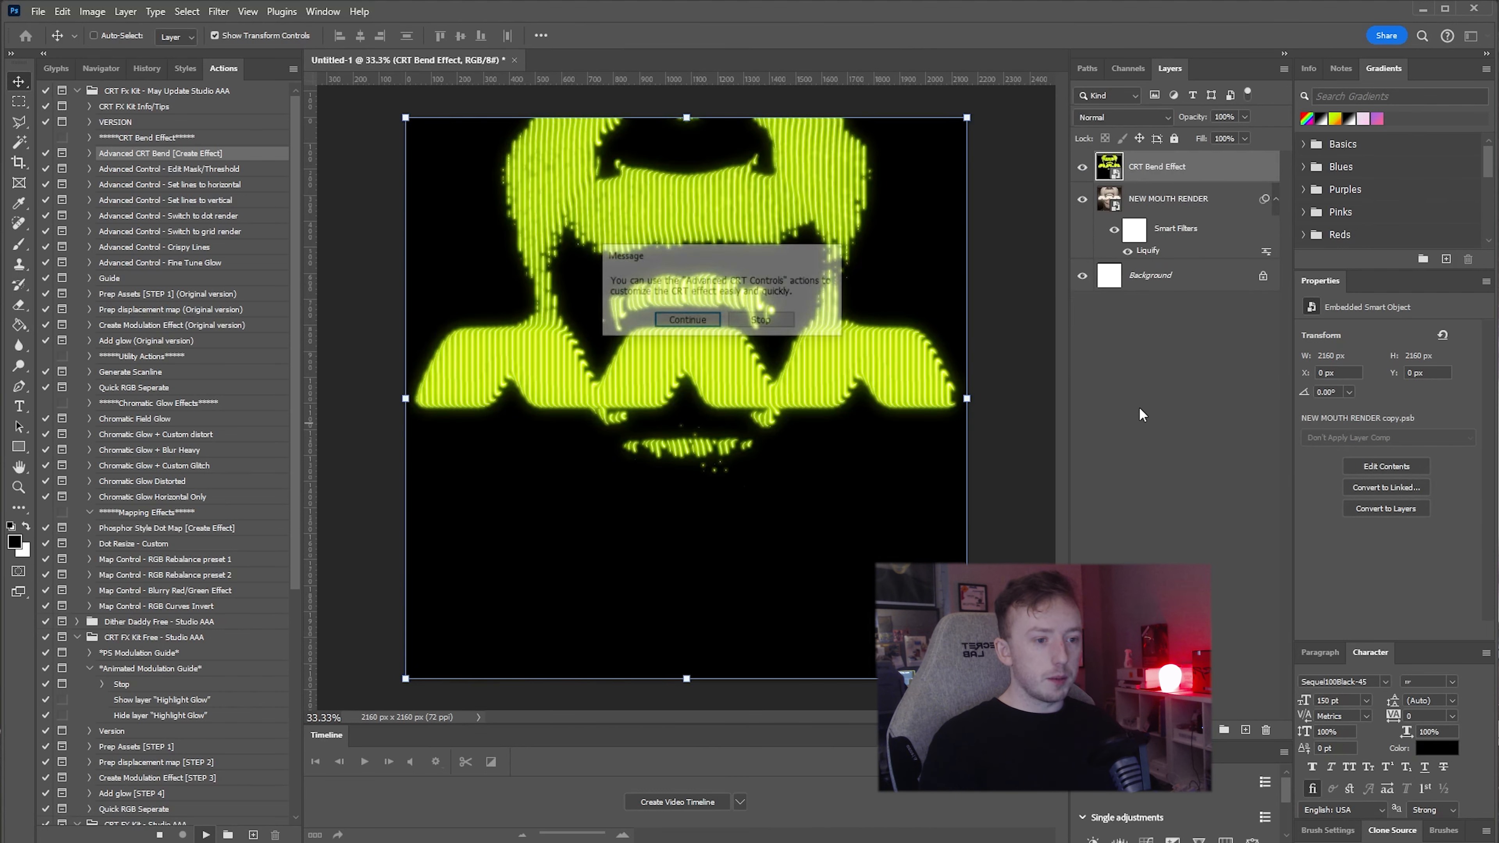
pyautogui.click(686, 321)
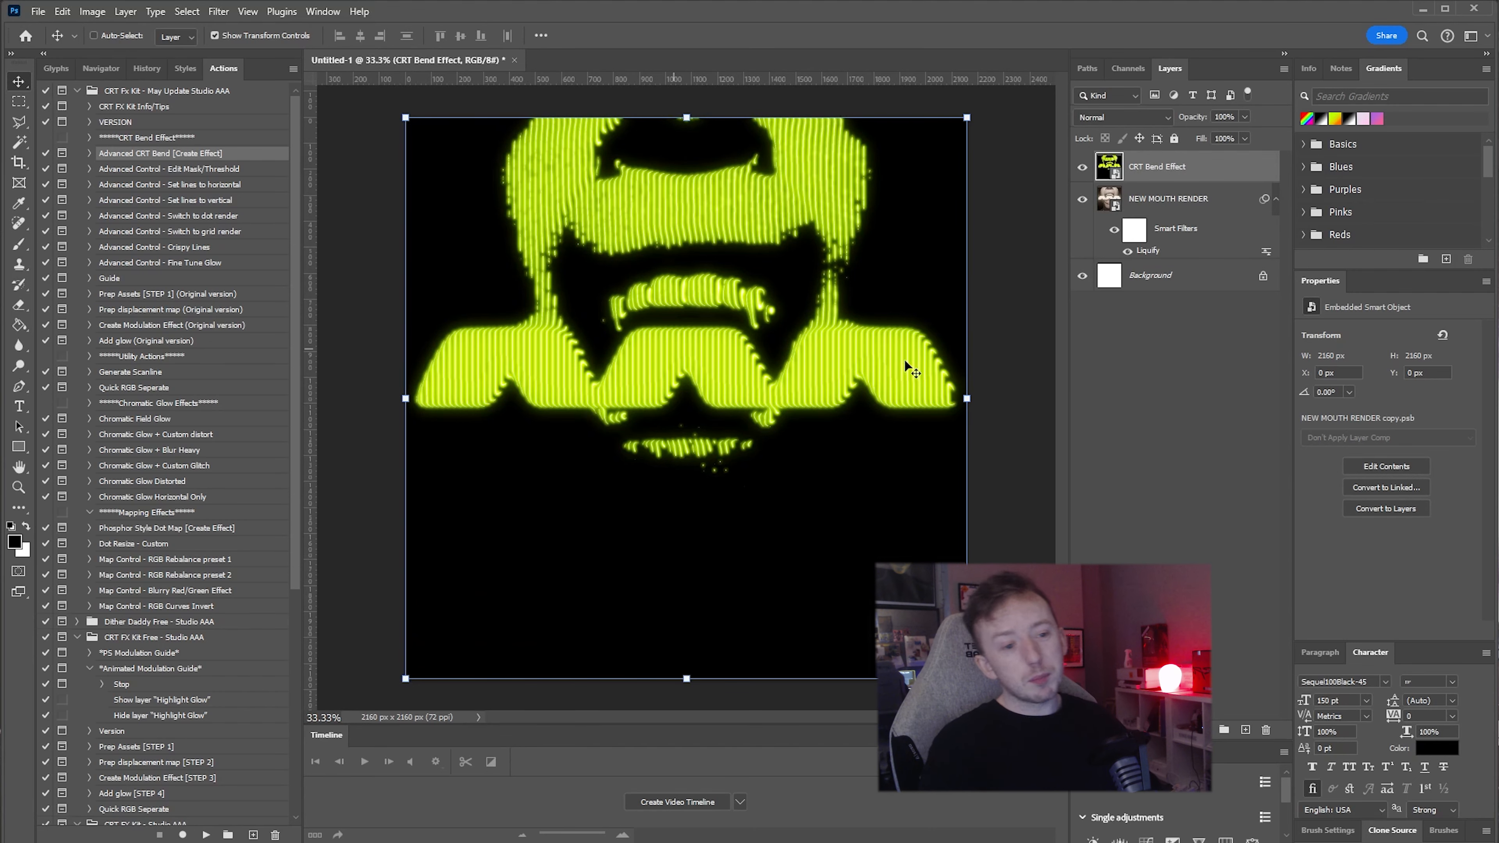
pyautogui.moveTo(1190, 174); pyautogui.dragTo(1266, 730)
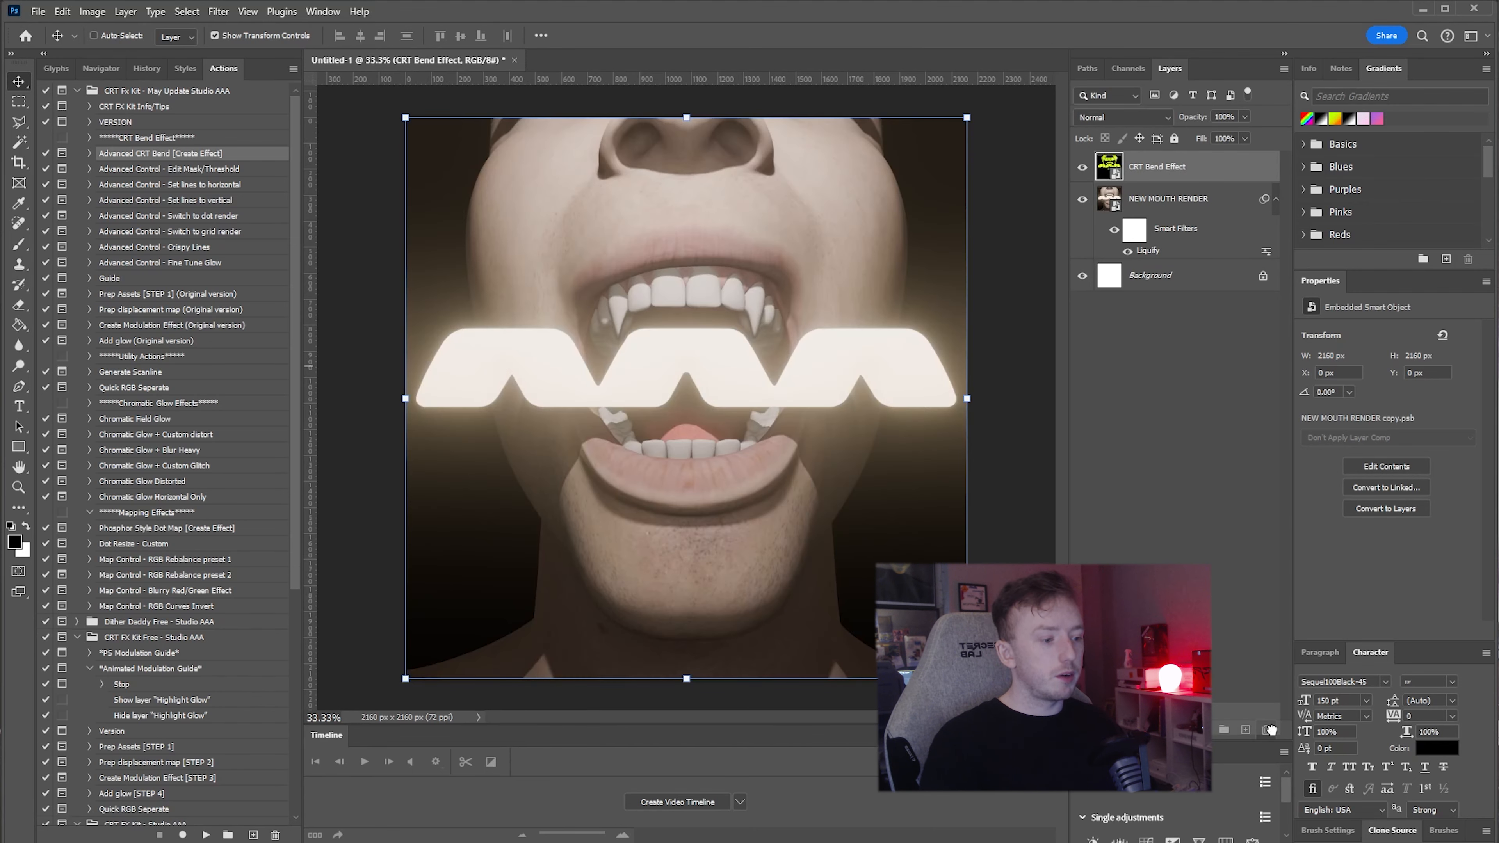
# Convert the liquified NEW MOUTH RENDER layer to a smart object, then duplicate it and hide the original
pyautogui.rightClick(1167, 172)
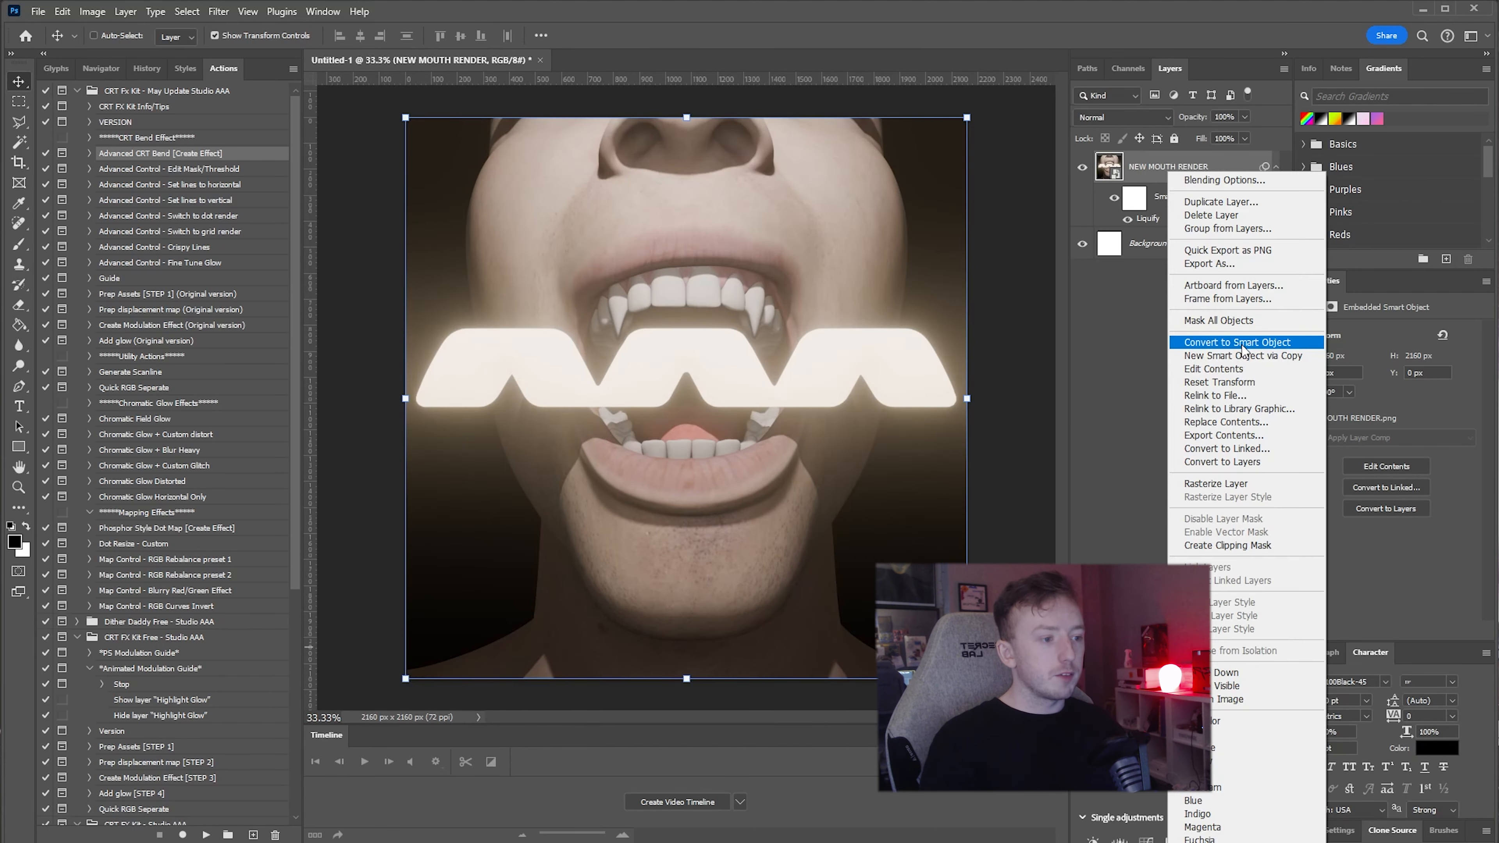
pyautogui.click(1228, 341)
pyautogui.moveTo(1212, 174); pyautogui.dragTo(1216, 494)
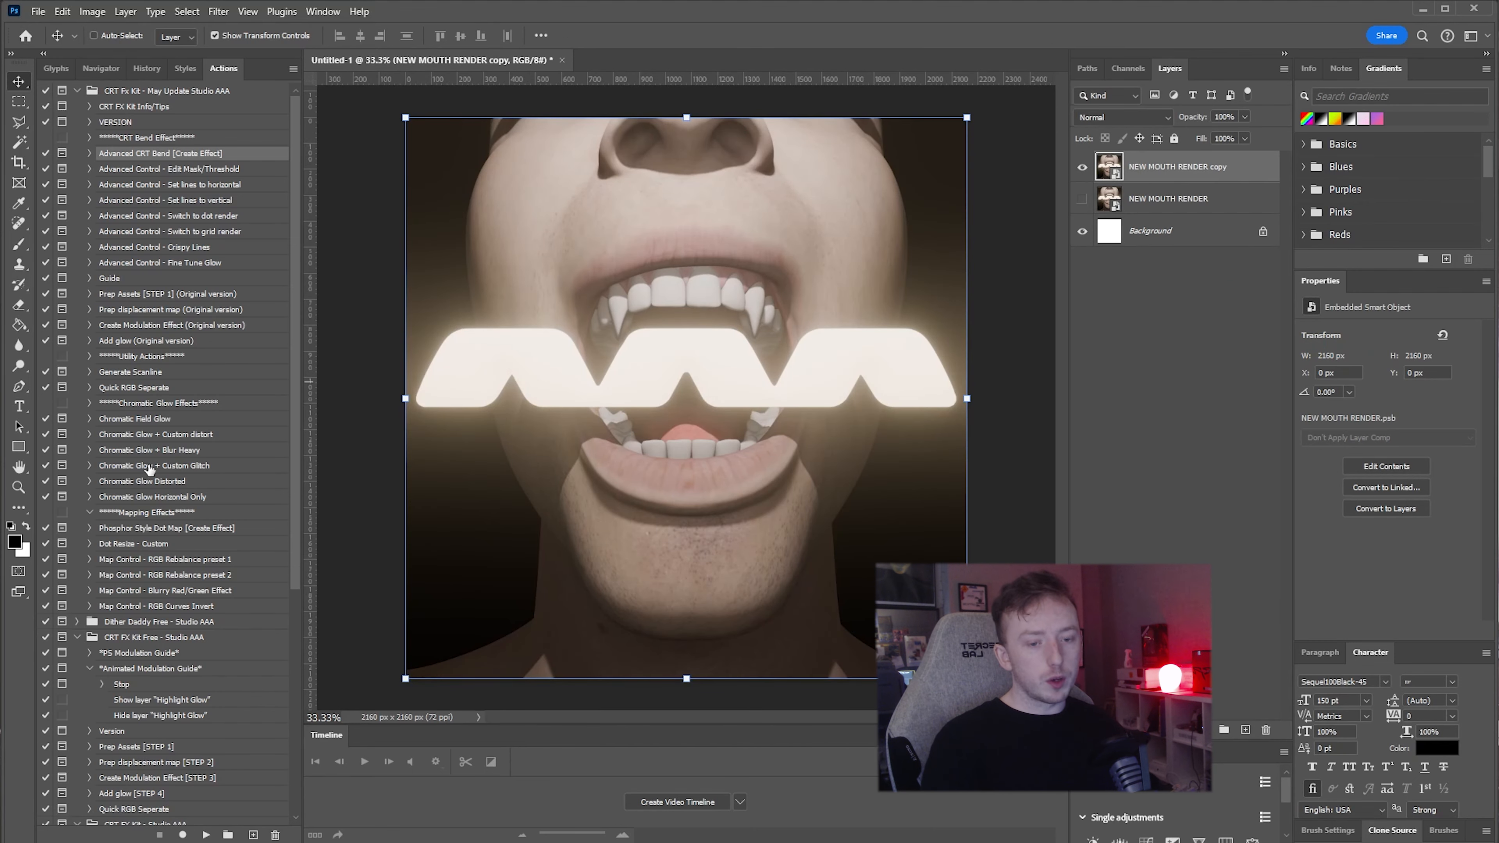
# Run the Image Dither 21.26PCM [MED] Pattern action on the duplicated render, applying a custom Gray curve with input 69 and output 54
pyautogui.scroll(-2, 148, 470)
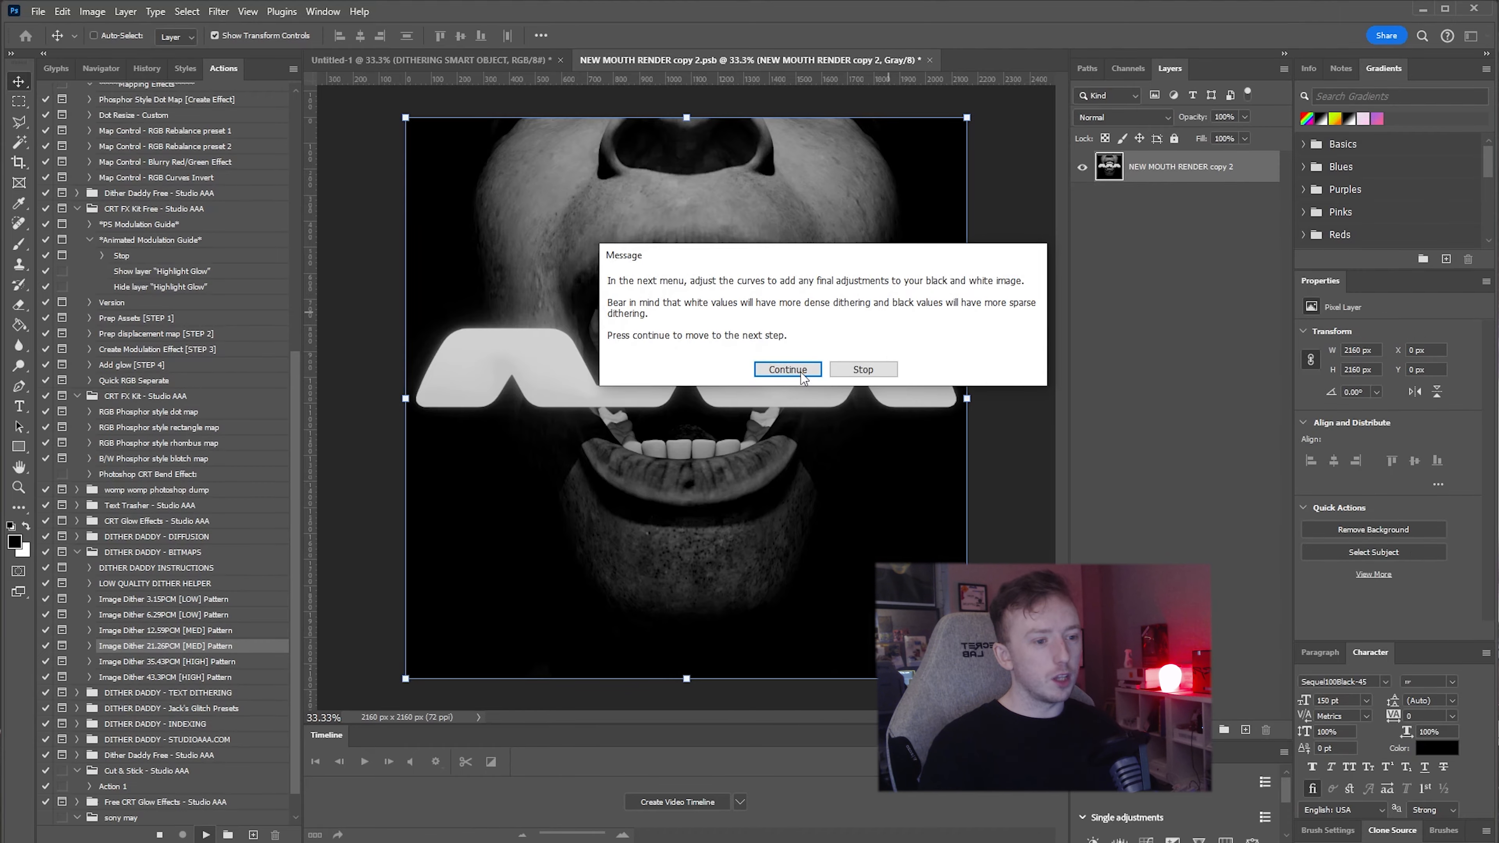
pyautogui.click(802, 373)
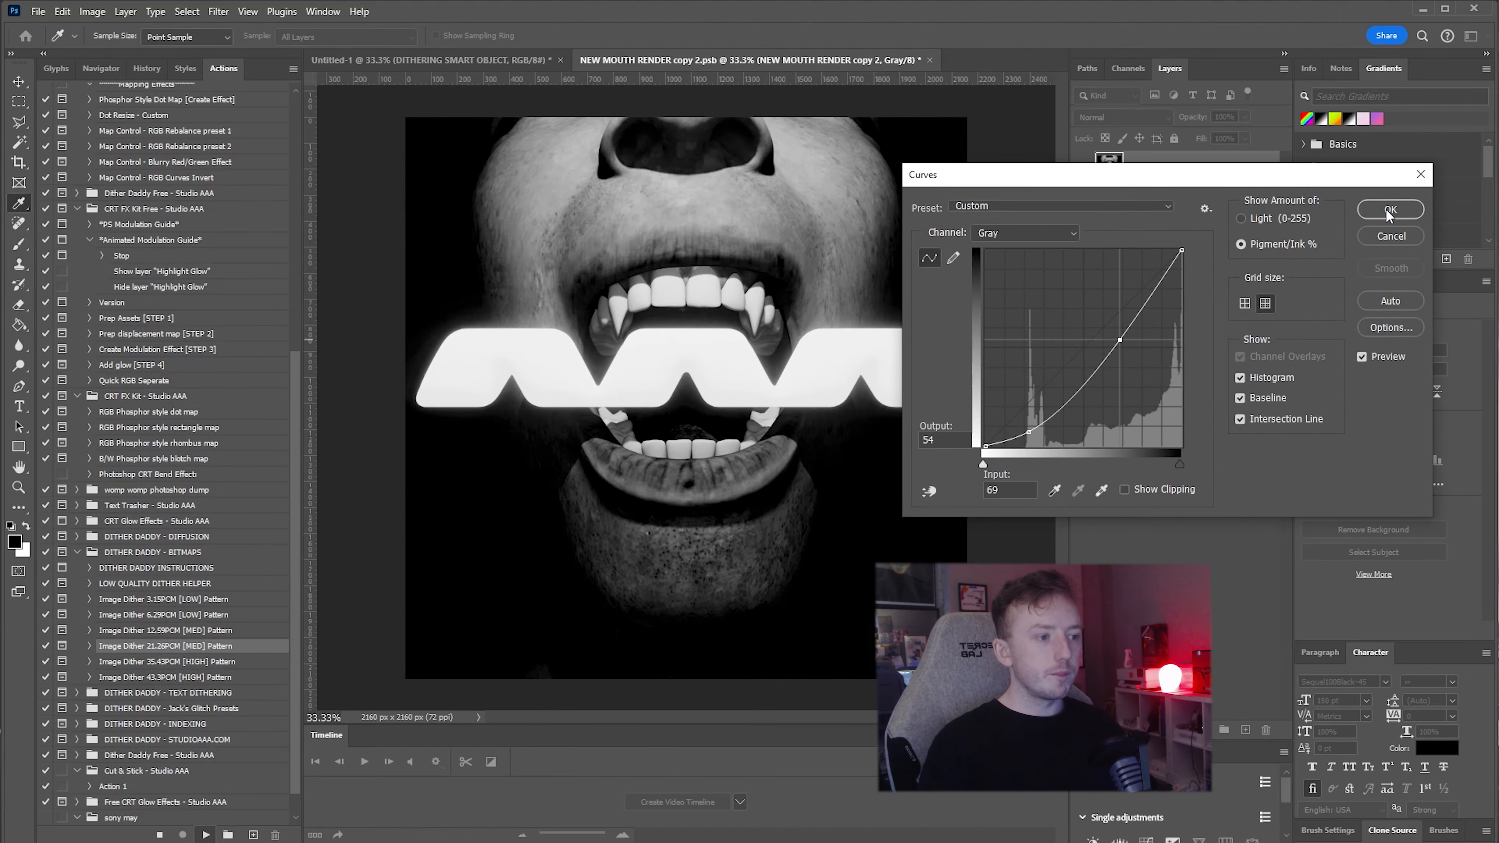
pyautogui.click(1384, 212)
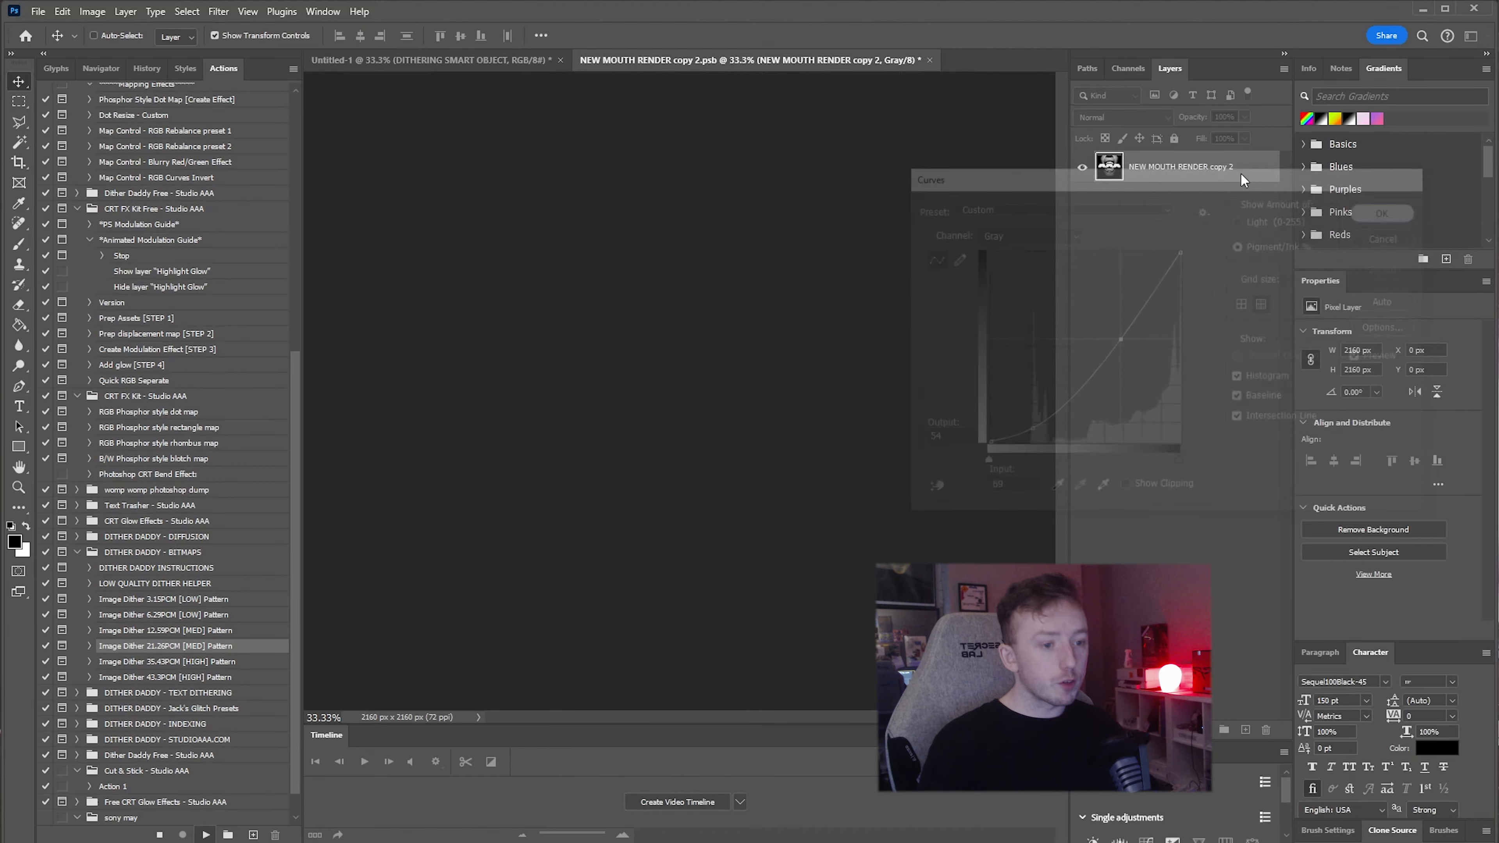
pyautogui.keyDown('alt'); pyautogui.scroll(5, 706, 335); pyautogui.keyUp('alt')
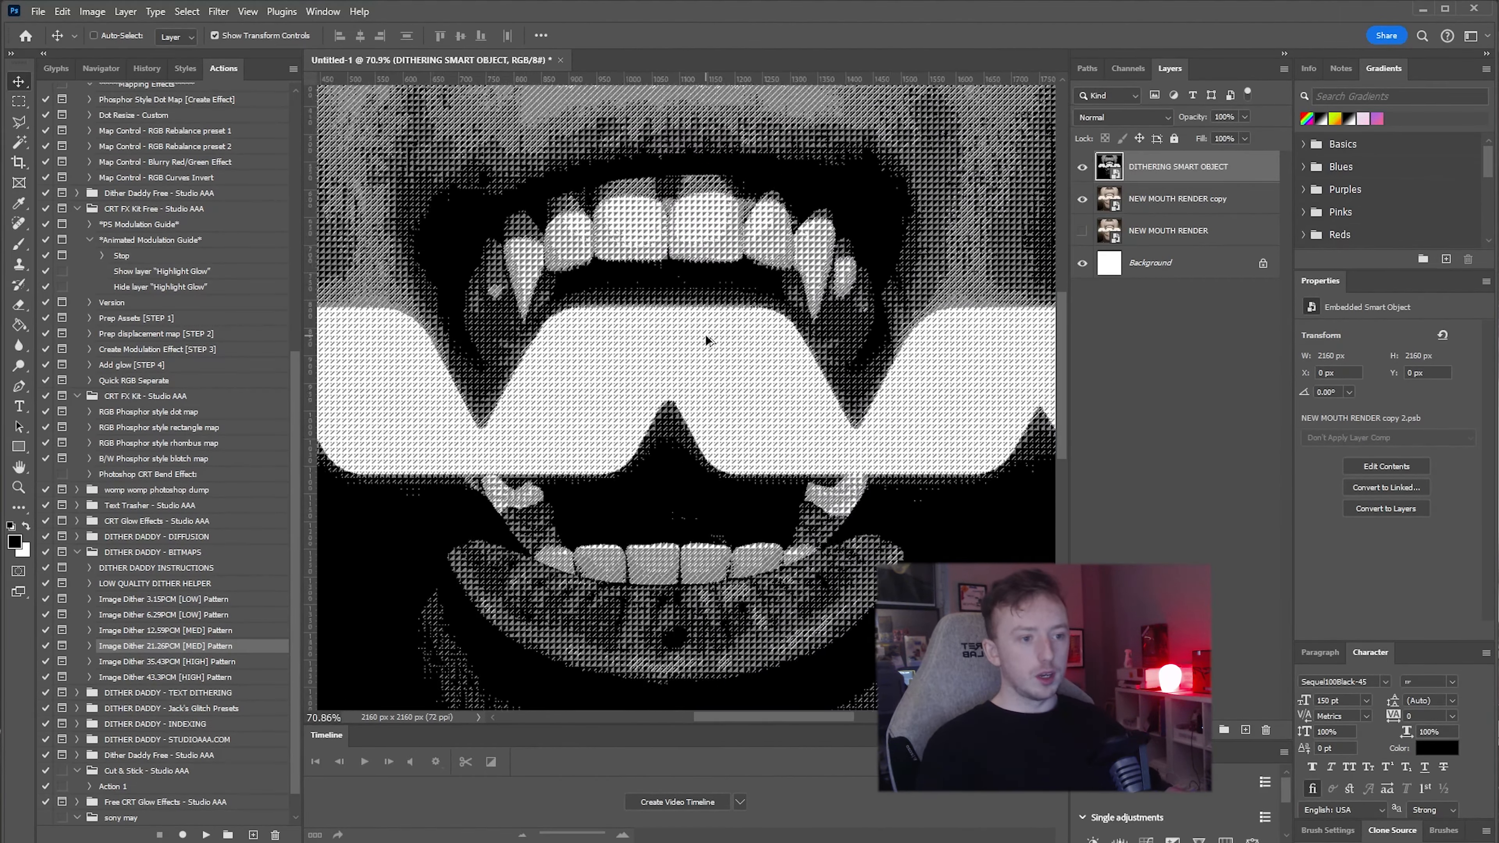
# Delete the DITHERING SMART OBJECT layer and inspect the nose and teeth shading in the NEW MOUTH RENDER copy layer
pyautogui.keyDown('alt'); pyautogui.scroll(-2, 706, 334); pyautogui.keyUp('alt')
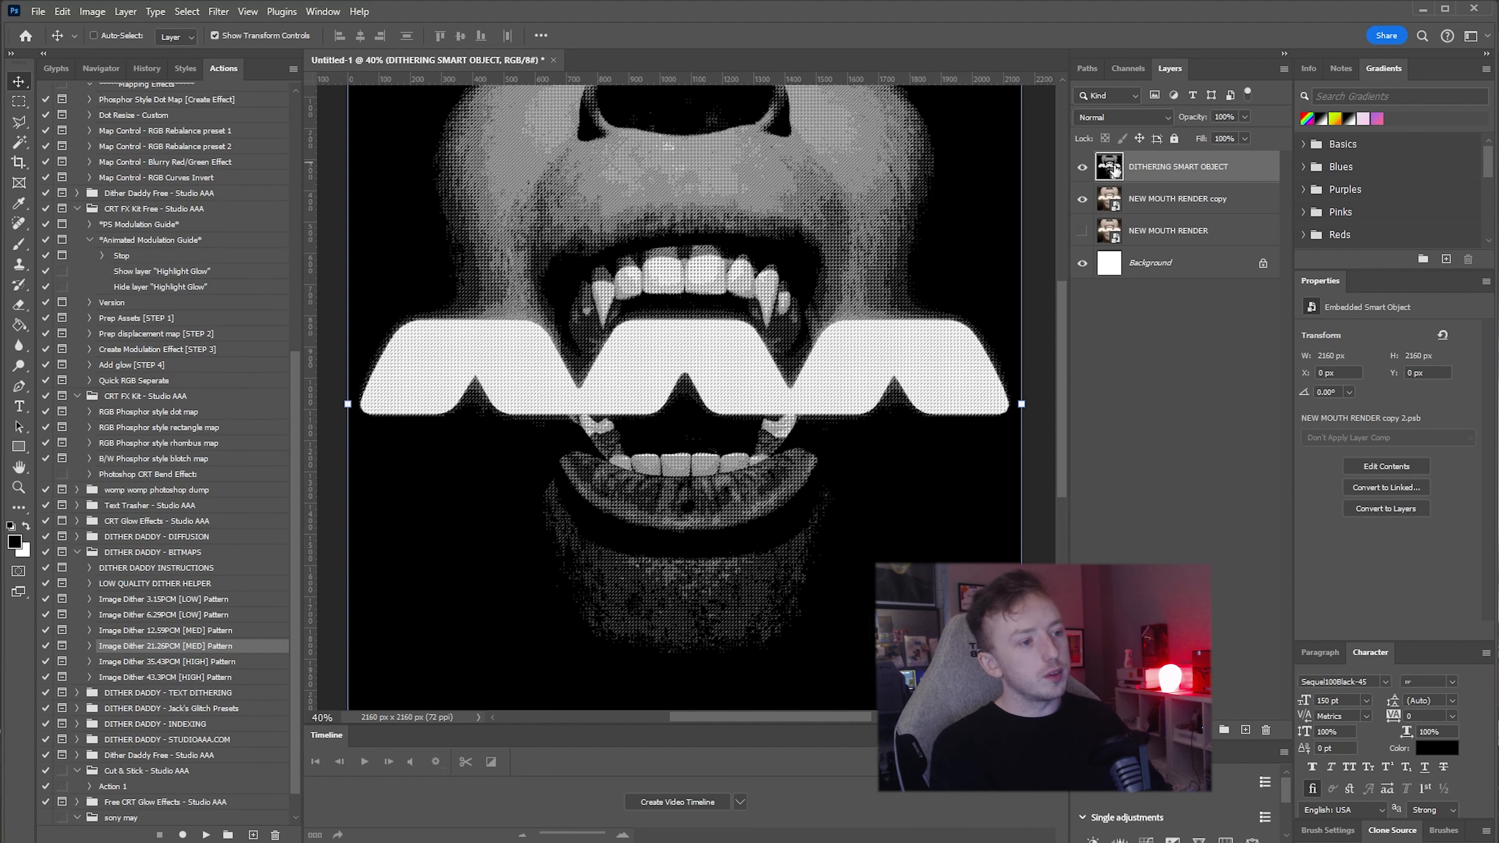
pyautogui.hotkey('ctrl', '0')
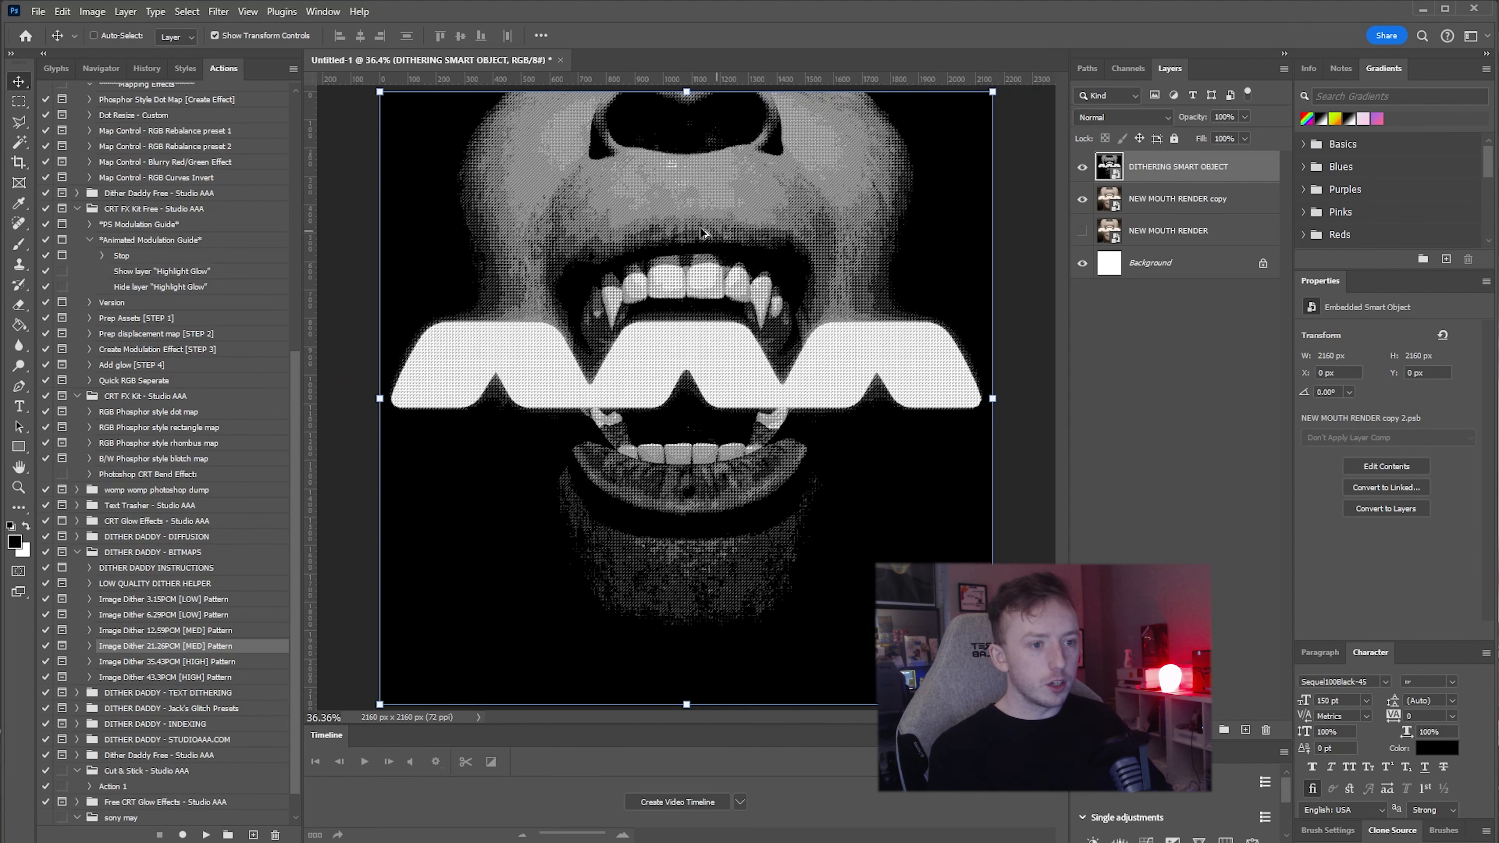
pyautogui.moveTo(1176, 180); pyautogui.dragTo(1266, 731)
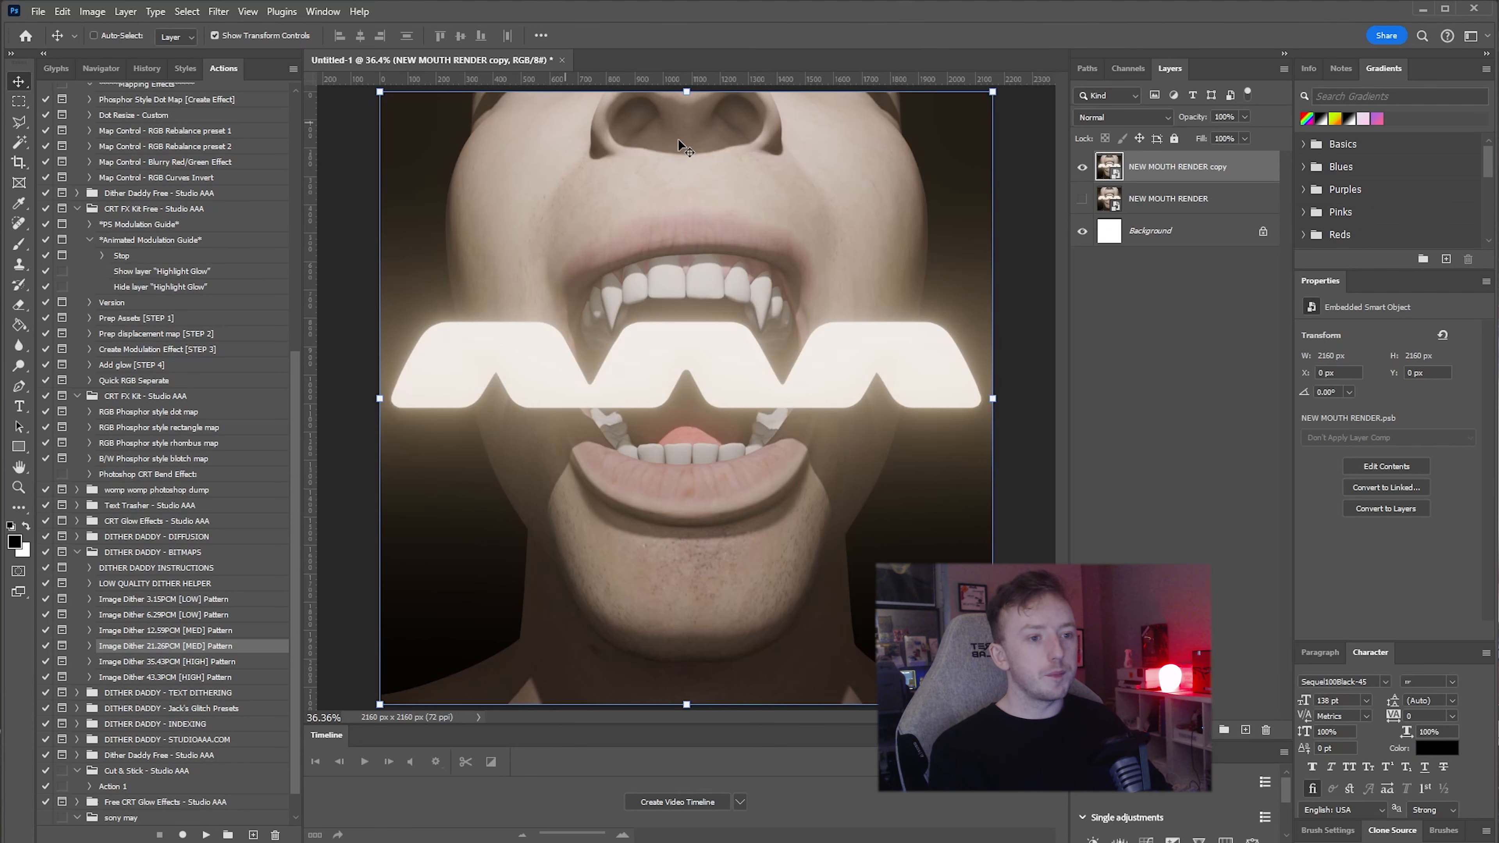
pyautogui.keyDown('alt'); pyautogui.scroll(4, 679, 140); pyautogui.keyUp('alt')
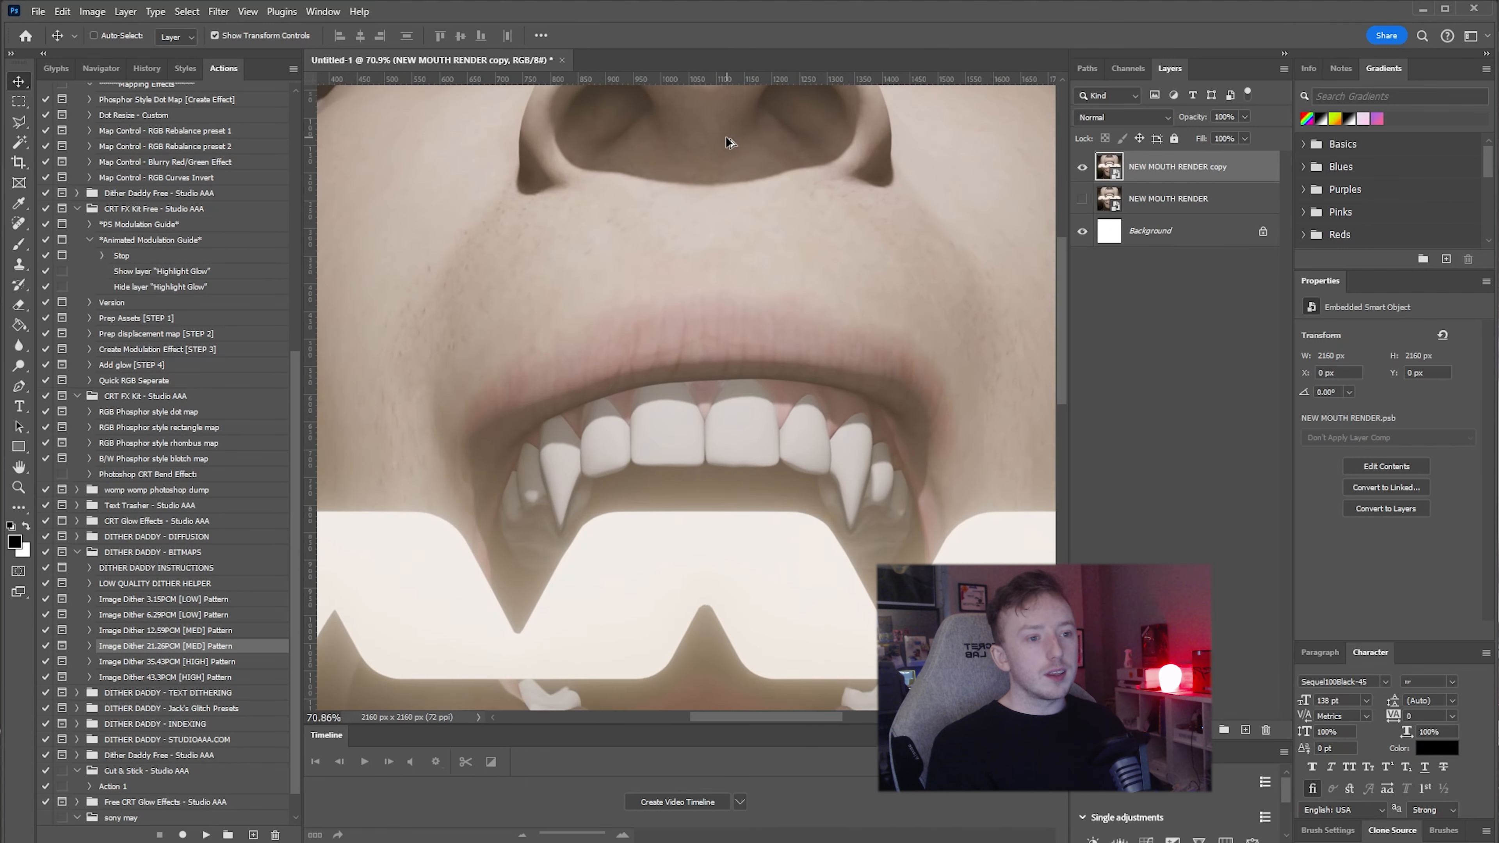
pyautogui.keyDown('alt'); pyautogui.scroll(1, 726, 142); pyautogui.keyUp('alt')
pyautogui.moveTo(710, 161); pyautogui.dragTo(692, 186)
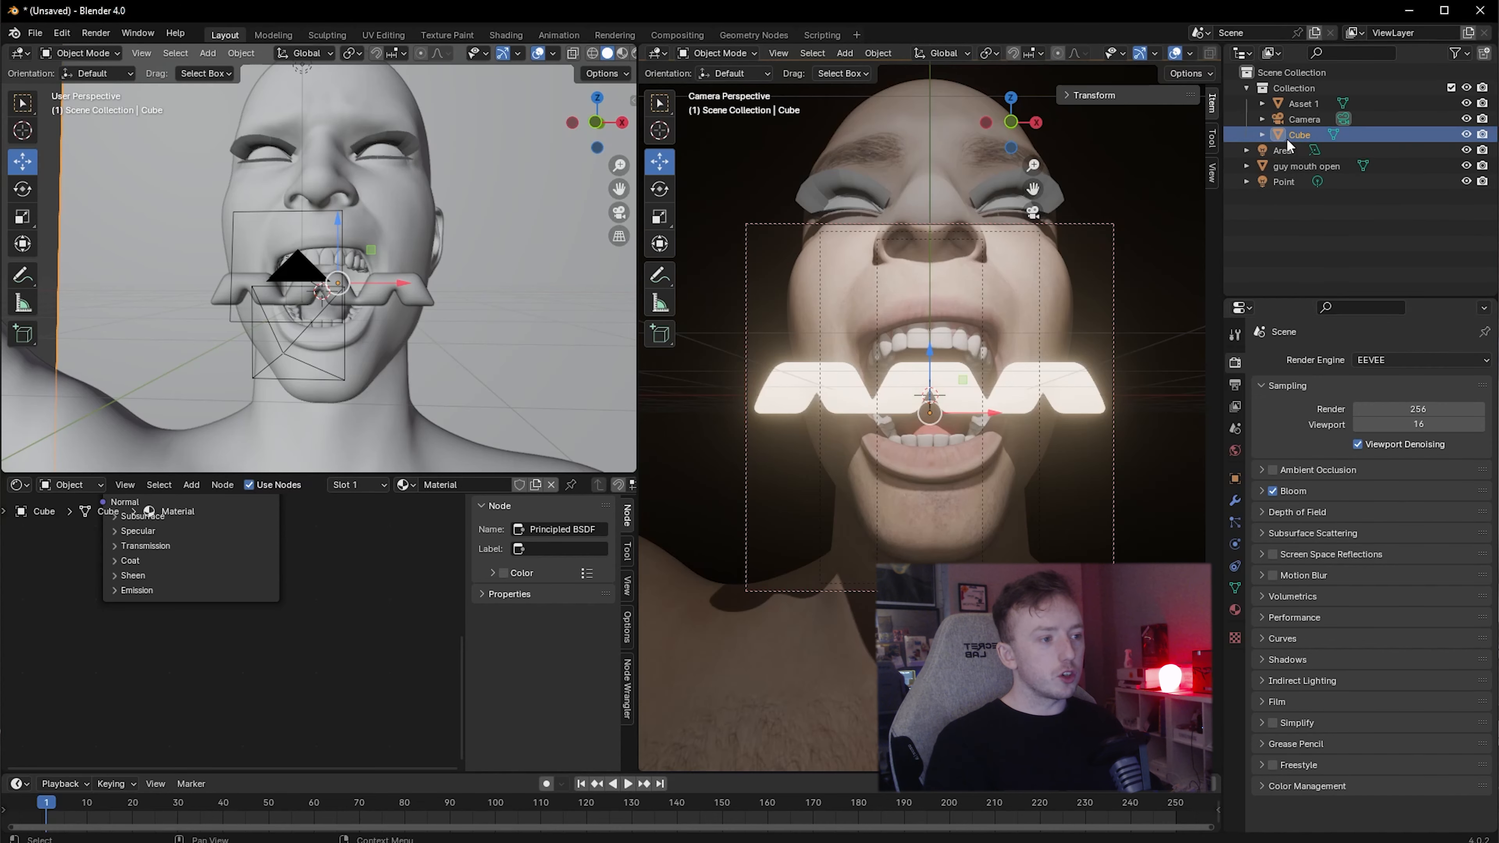
# Raise the area light about 5.3 m along the Z axis, above the man's head
pyautogui.click(1284, 152)
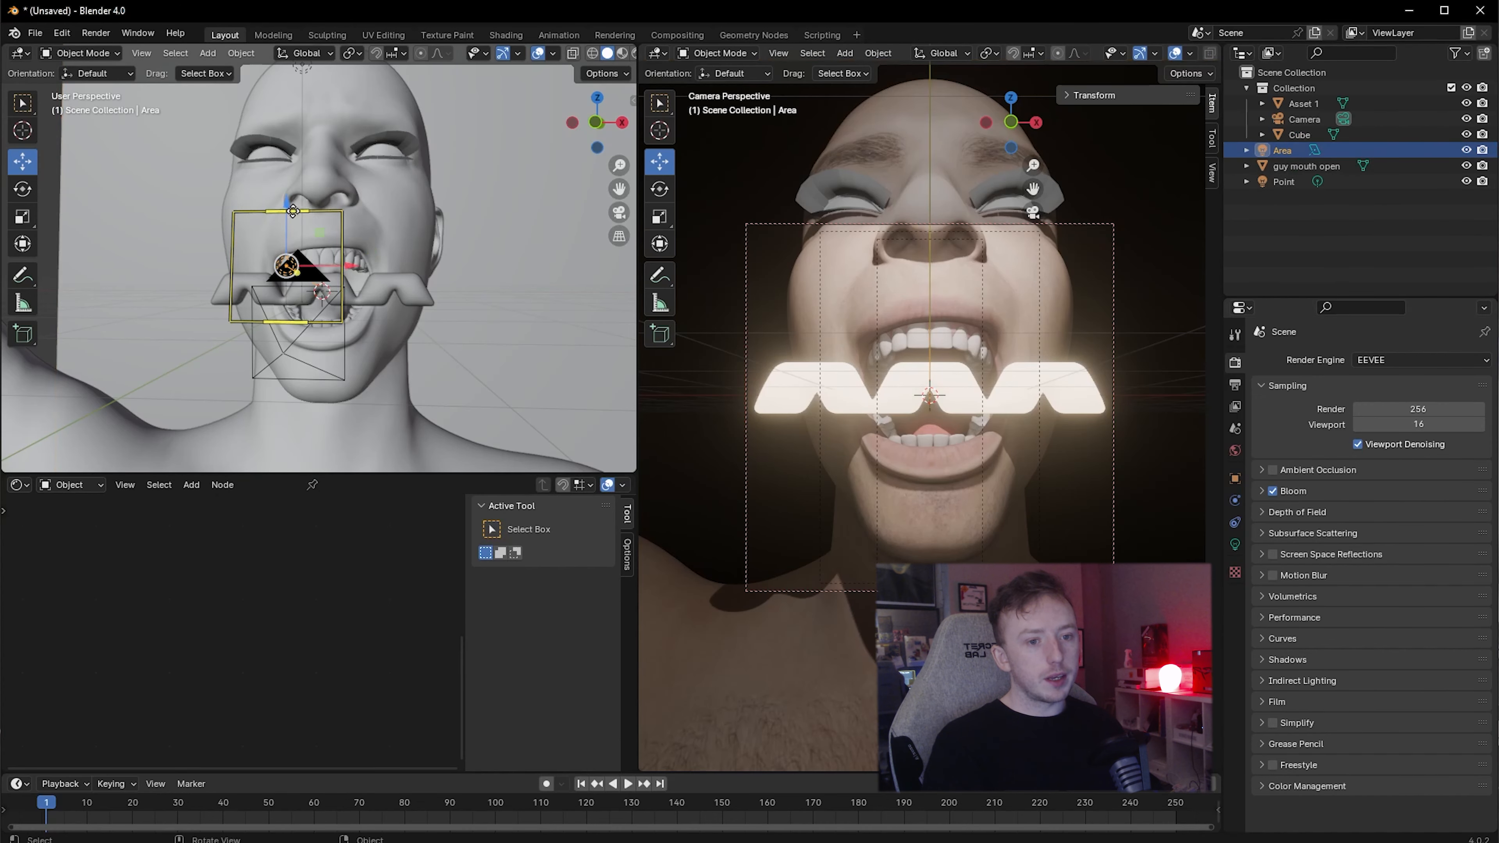
pyautogui.moveTo(288, 204); pyautogui.dragTo(348, 212)
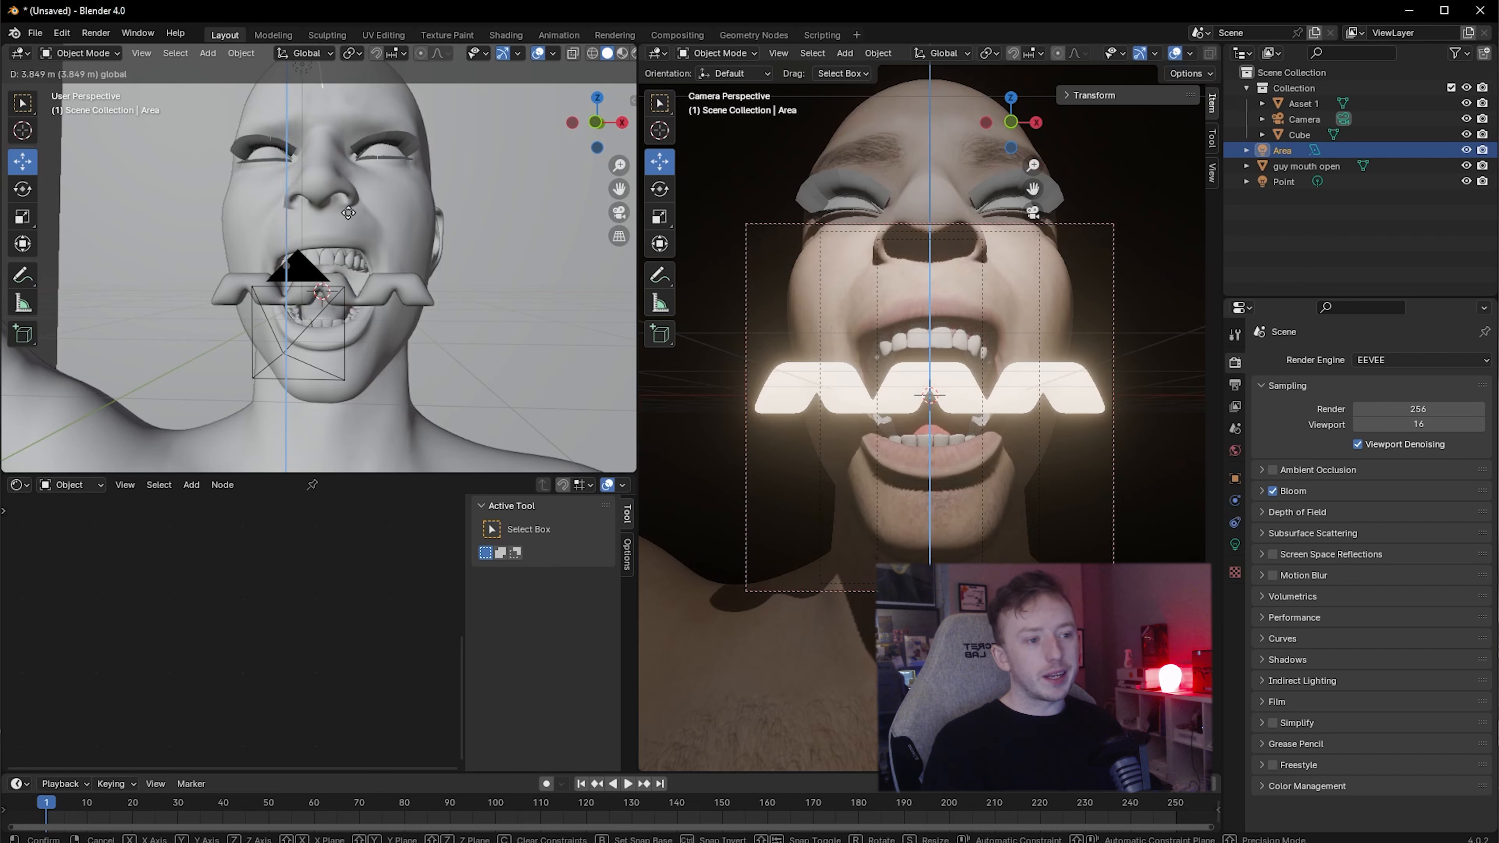
pyautogui.moveTo(356, 121); pyautogui.dragTo(368, 251)
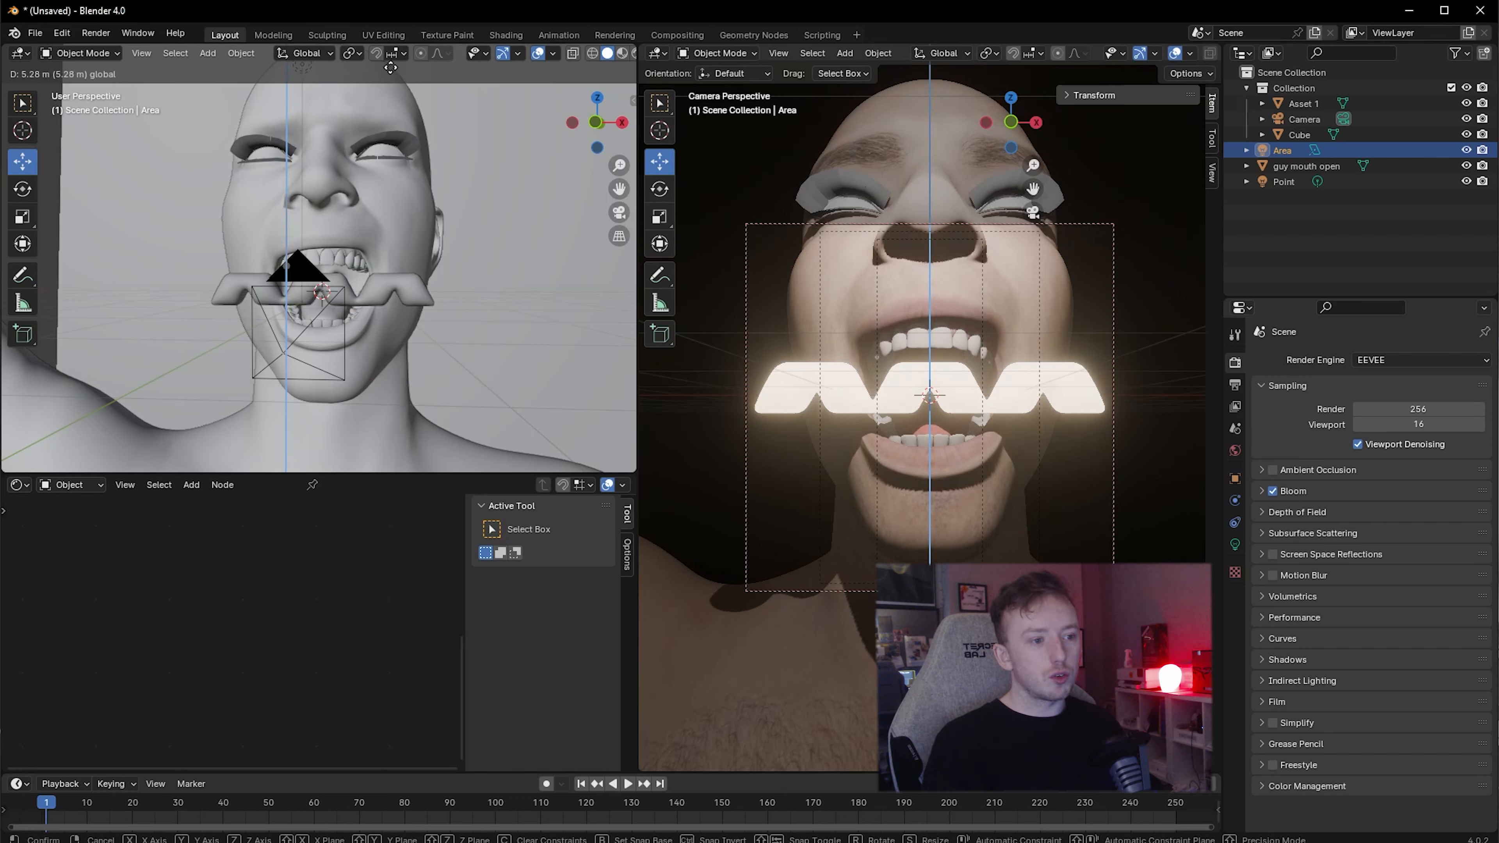
pyautogui.moveTo(390, 67); pyautogui.dragTo(391, 68)
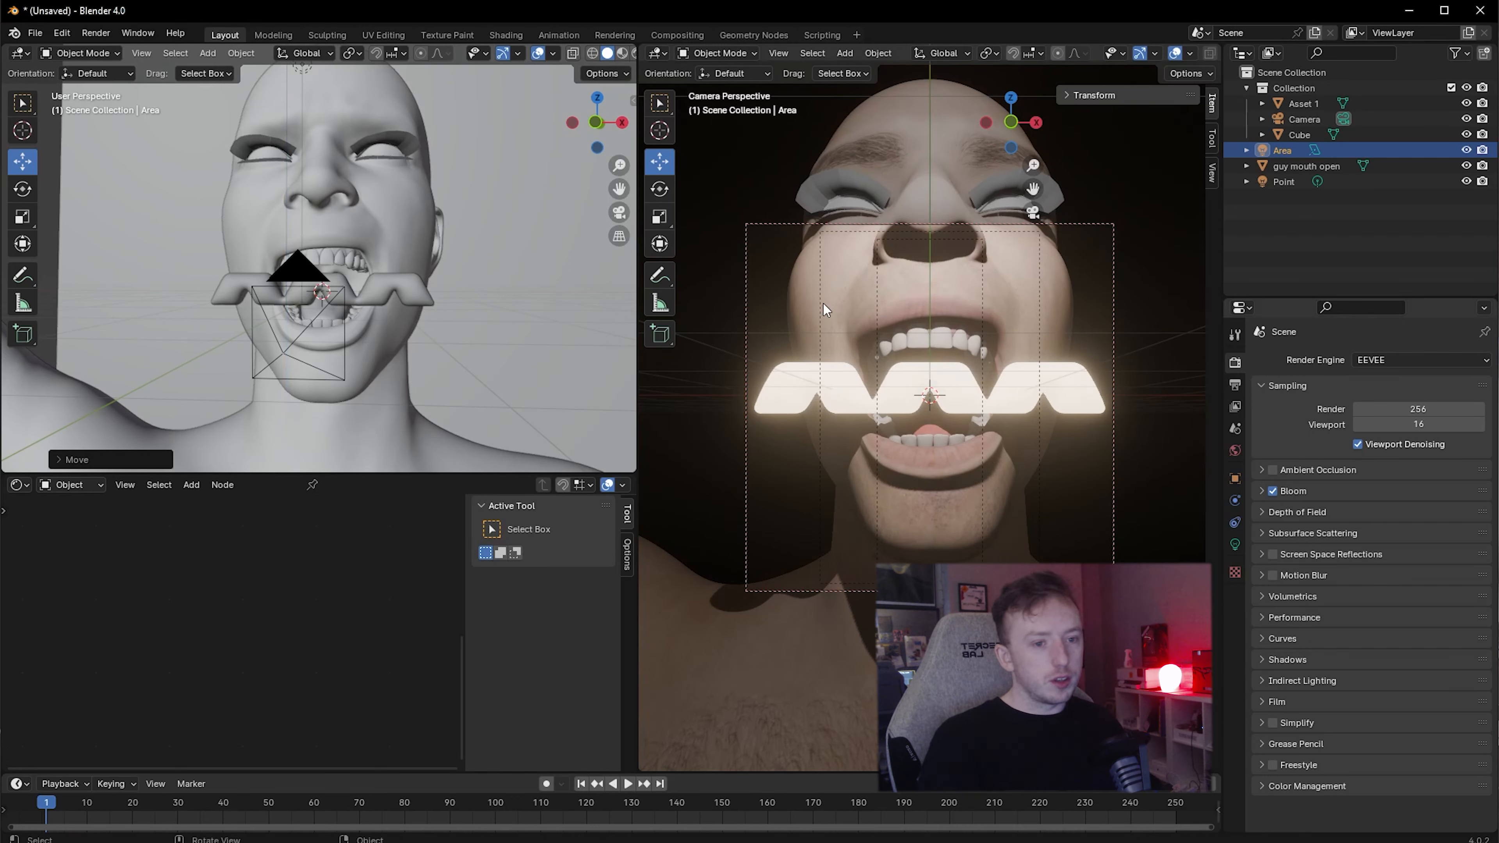
# Lower the point light along the Z axis to just above the camera, in front of the man's face
pyautogui.click(1284, 181)
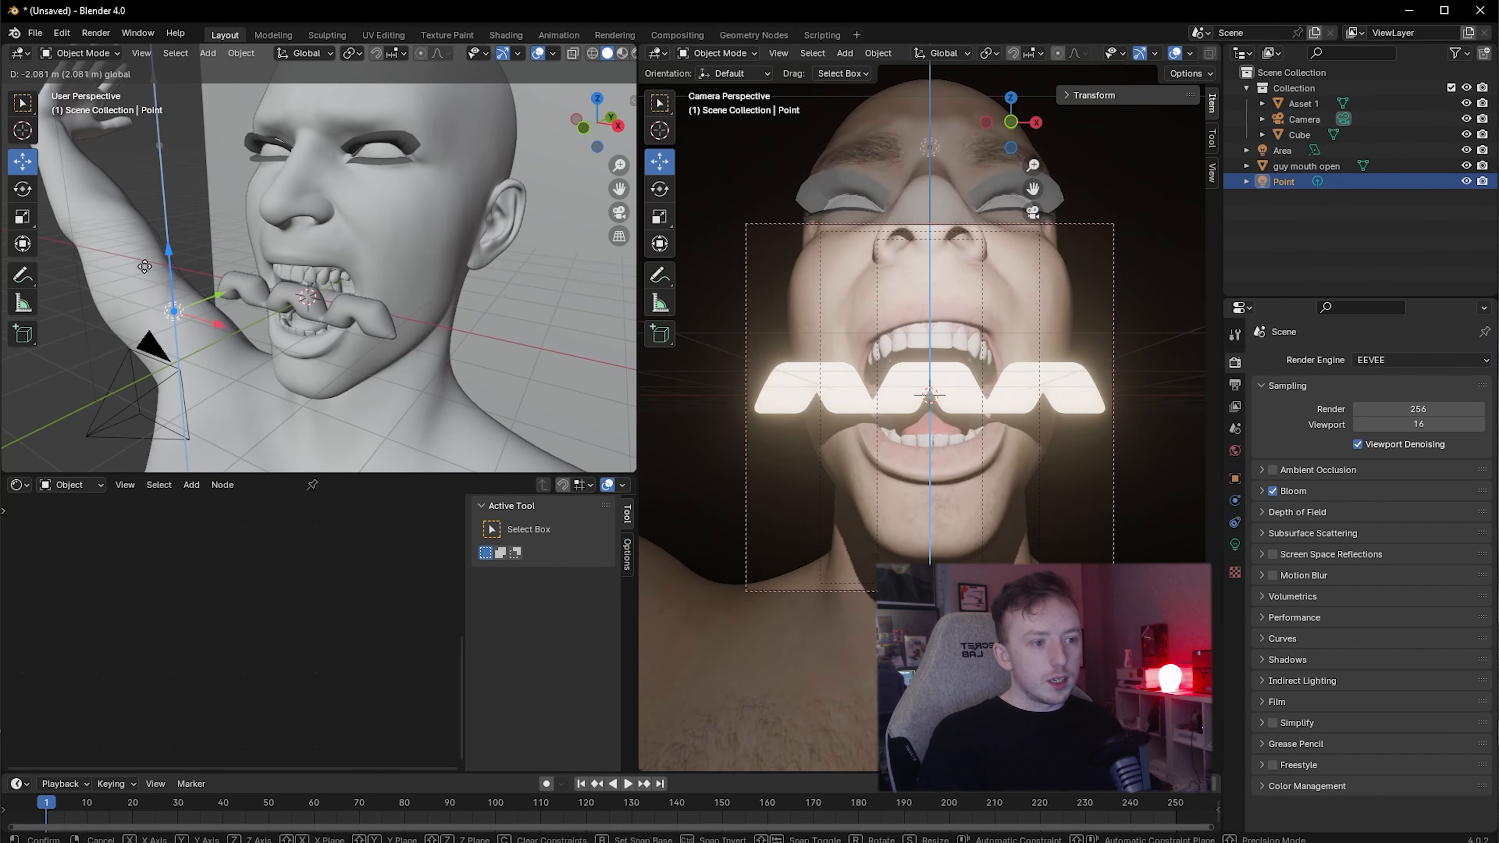
pyautogui.moveTo(147, 251)
pyautogui.mouseDown()
pyautogui.moveTo(141, 192)
pyautogui.moveTo(144, 226)
pyautogui.mouseUp()
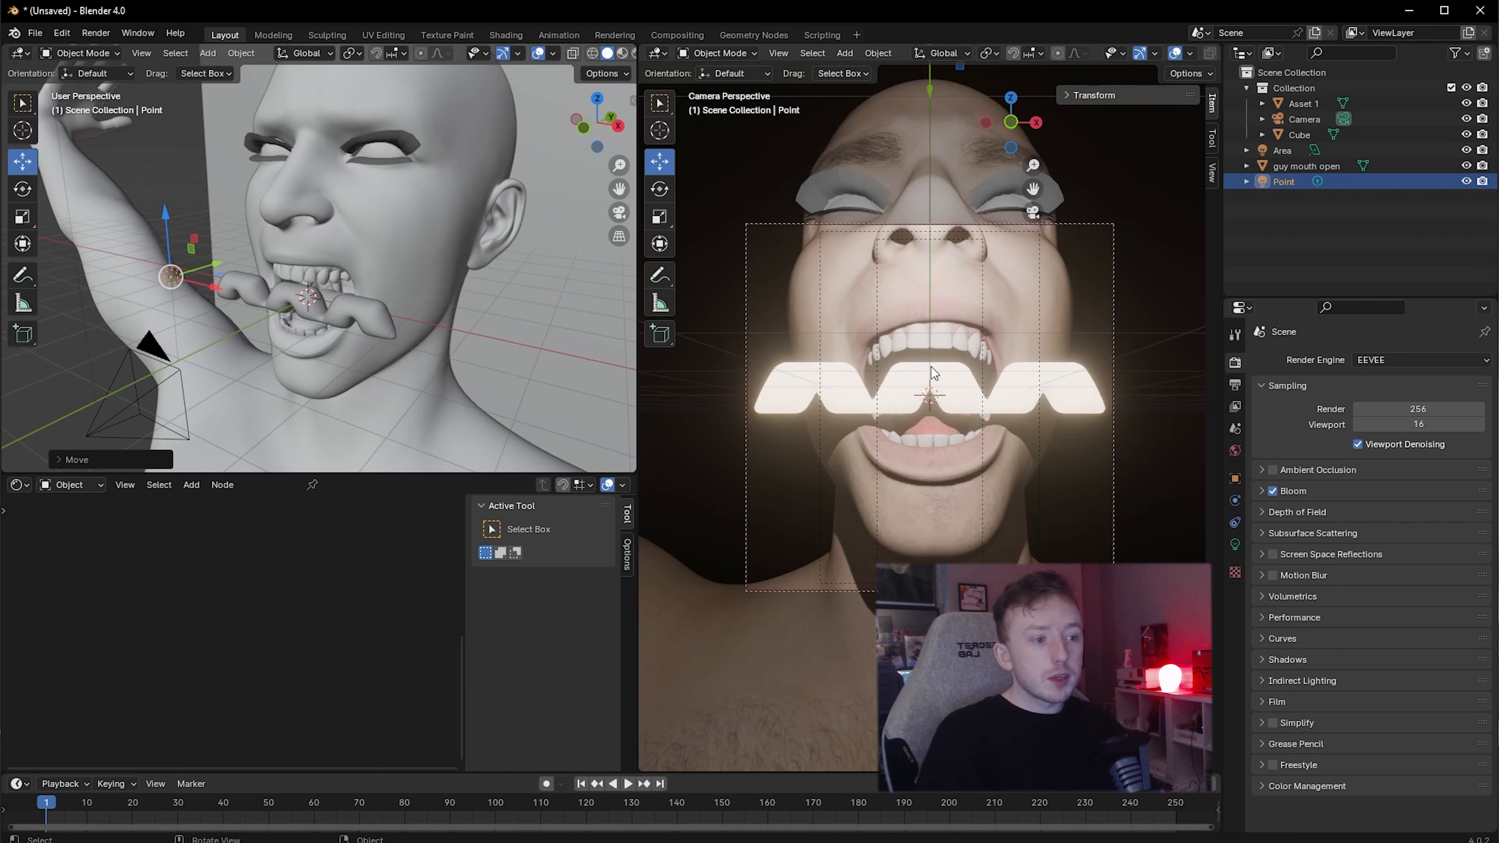
pyautogui.moveTo(188, 359); pyautogui.dragTo(248, 331, button='middle')
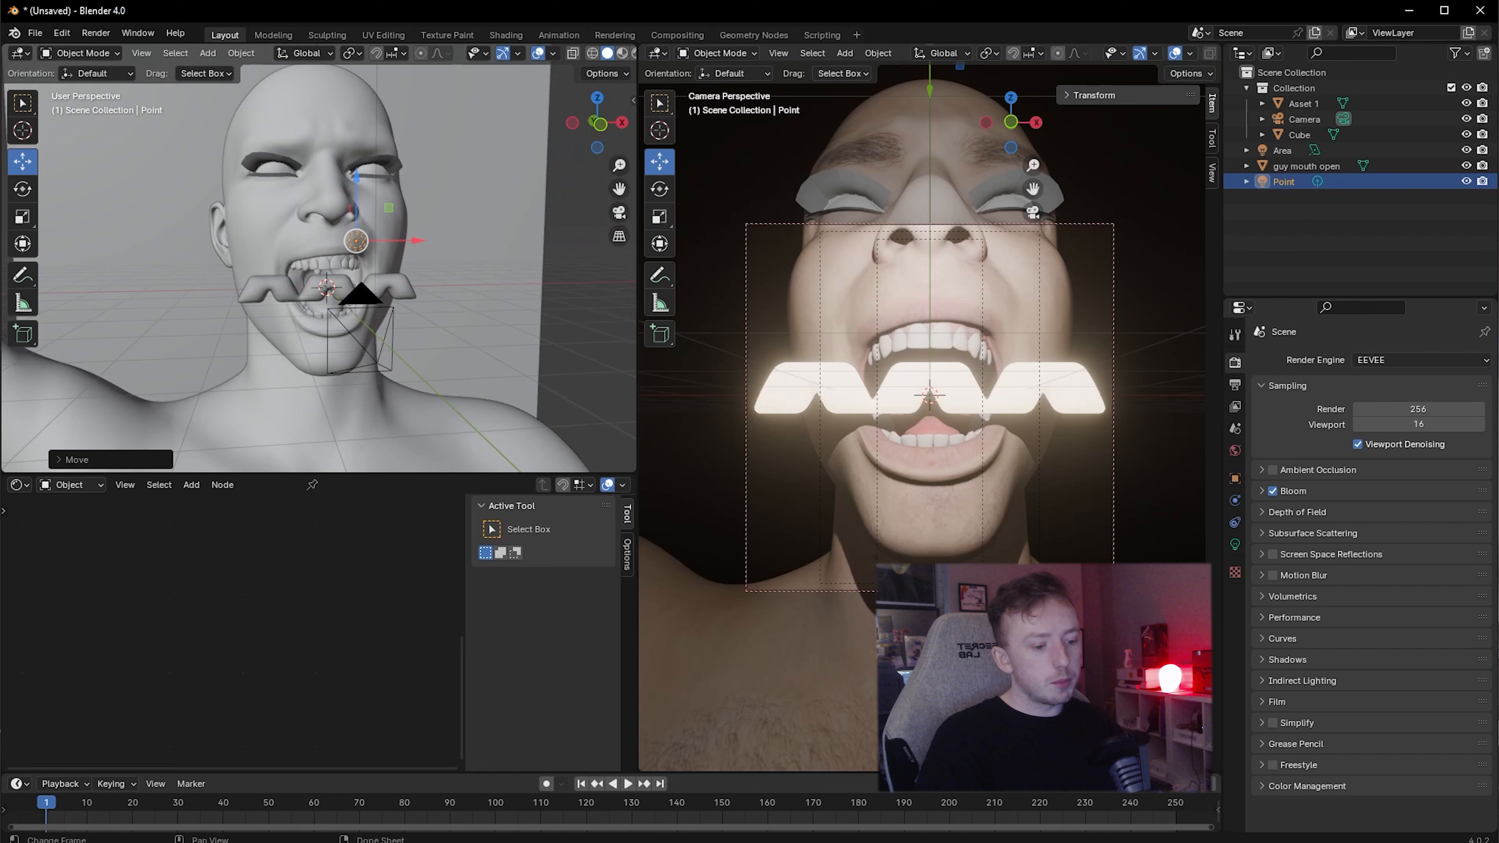